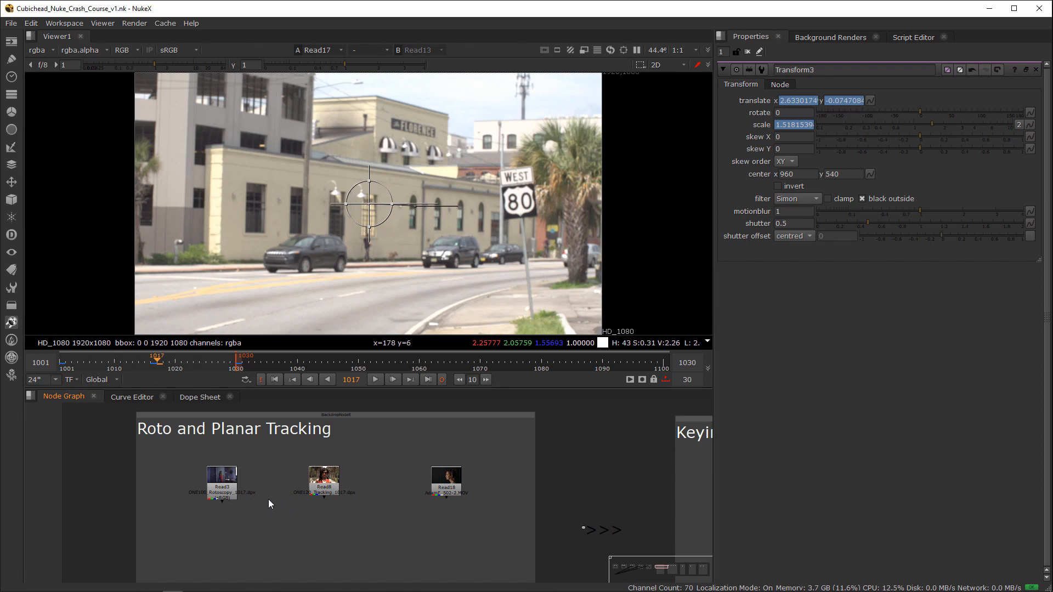
# Step: Display the Read3 rotoscopy clip in the viewer and close the open node properties
pyautogui.scroll(2, 262, 487)
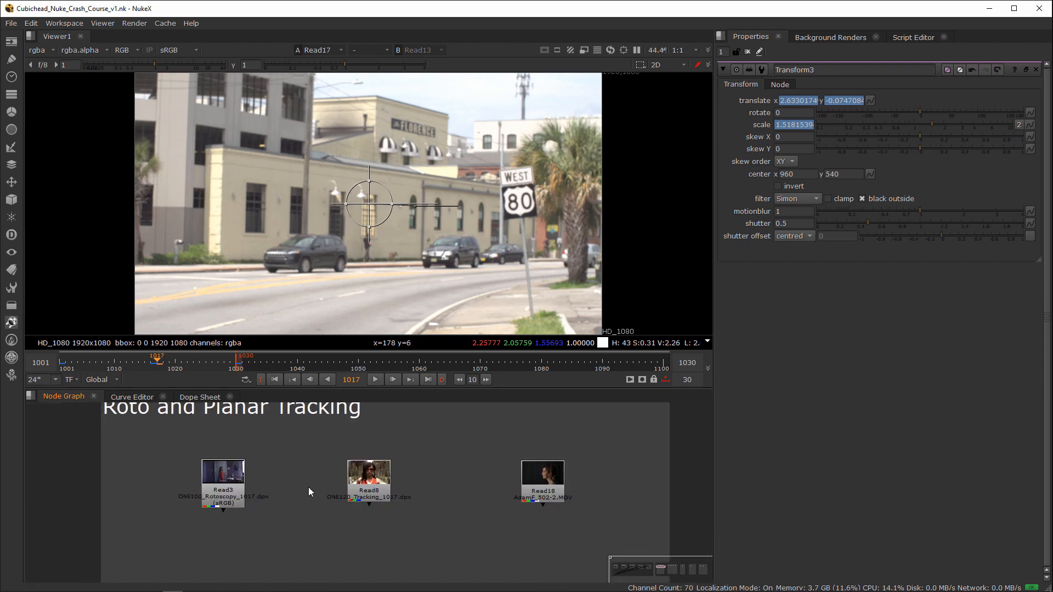
pyautogui.moveTo(366, 481); pyautogui.dragTo(326, 484, button='middle')
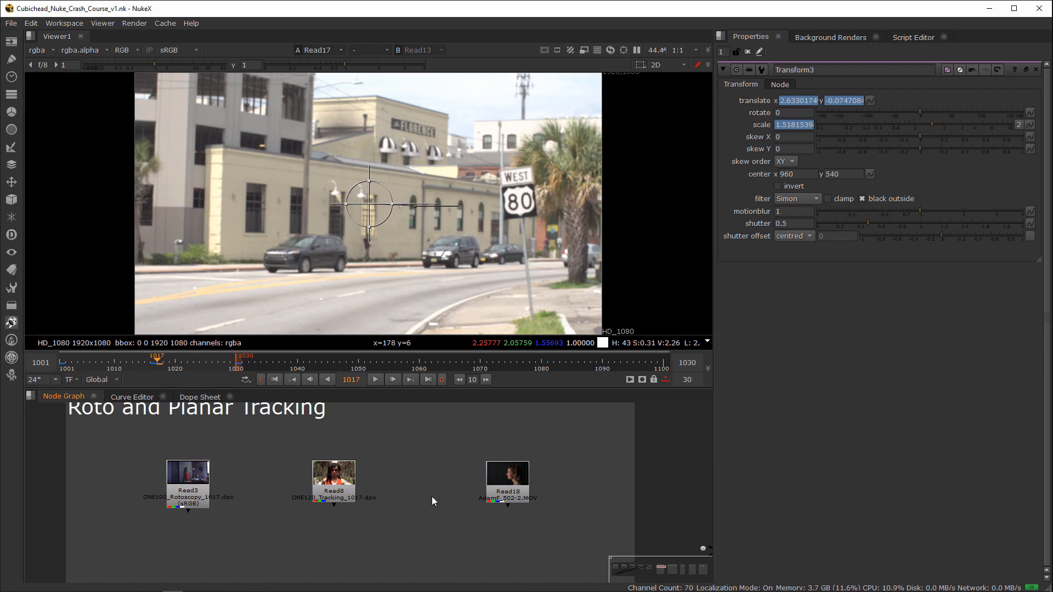
pyautogui.scroll(-1, 363, 476)
pyautogui.click(201, 469)
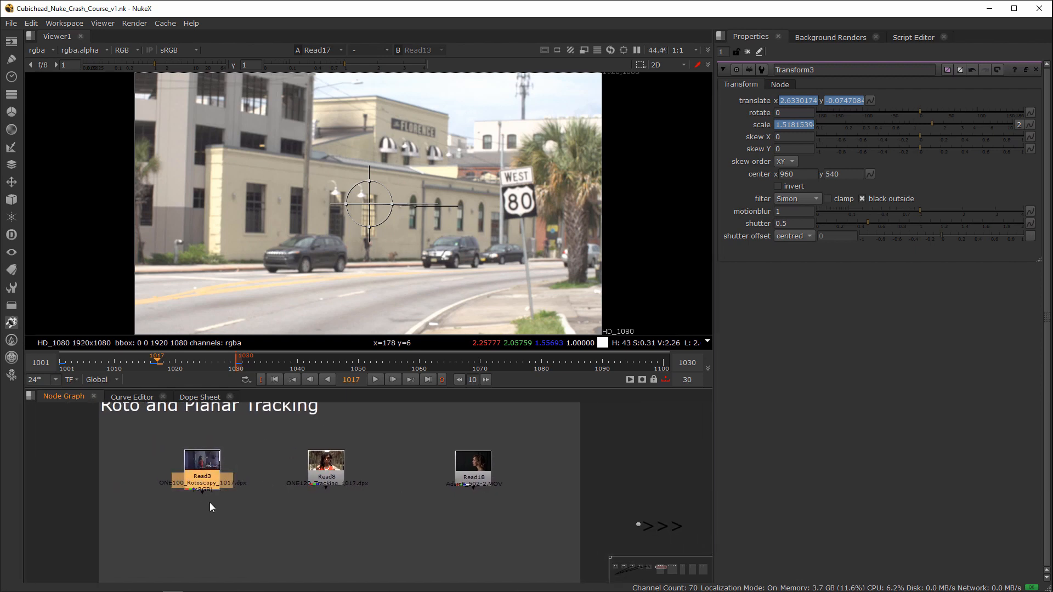
pyautogui.press('1')
pyautogui.click(261, 484)
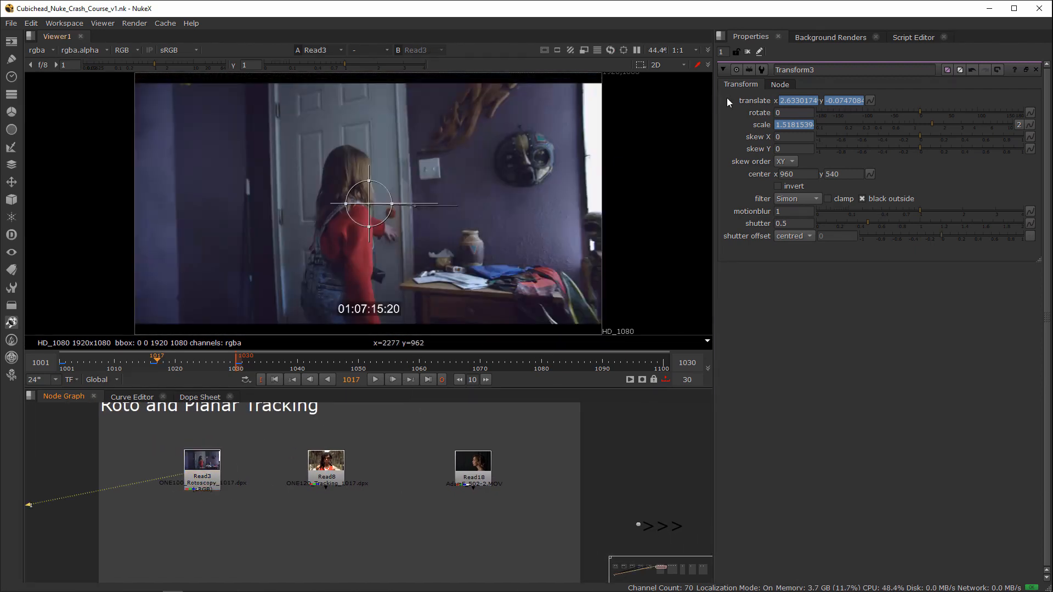
pyautogui.click(744, 52)
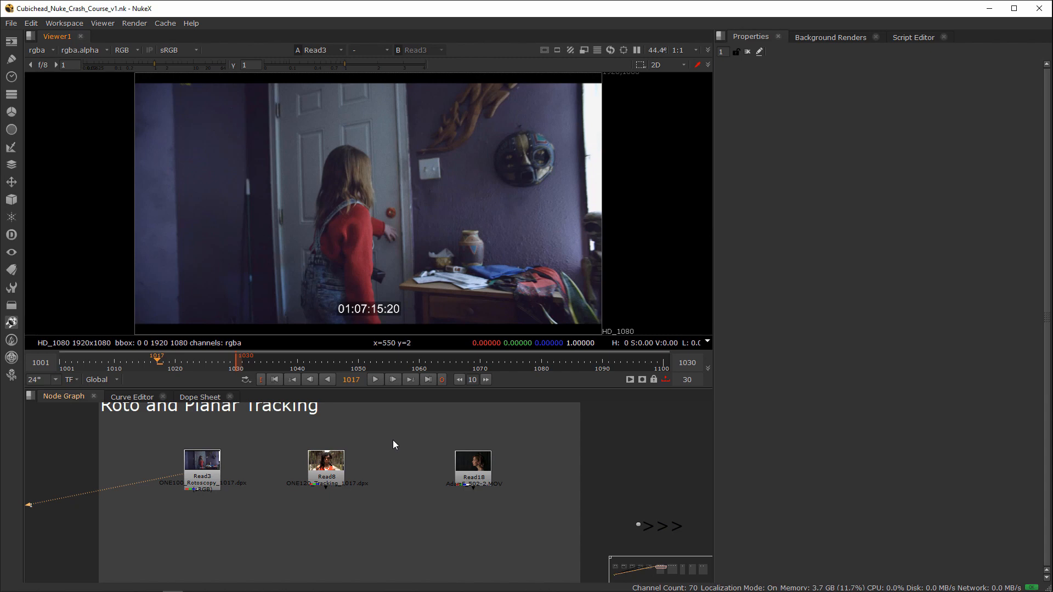
# Step: Scrub the Read3 clip to frame 1061 and set the timeline range to Input
pyautogui.moveTo(262, 433); pyautogui.dragTo(157, 521)
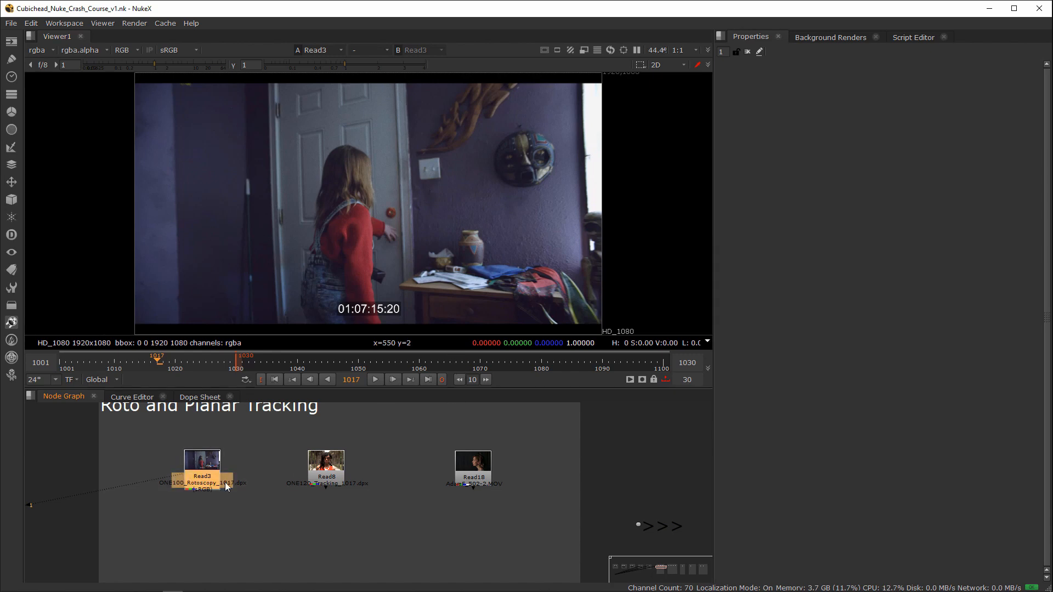
pyautogui.click(171, 501)
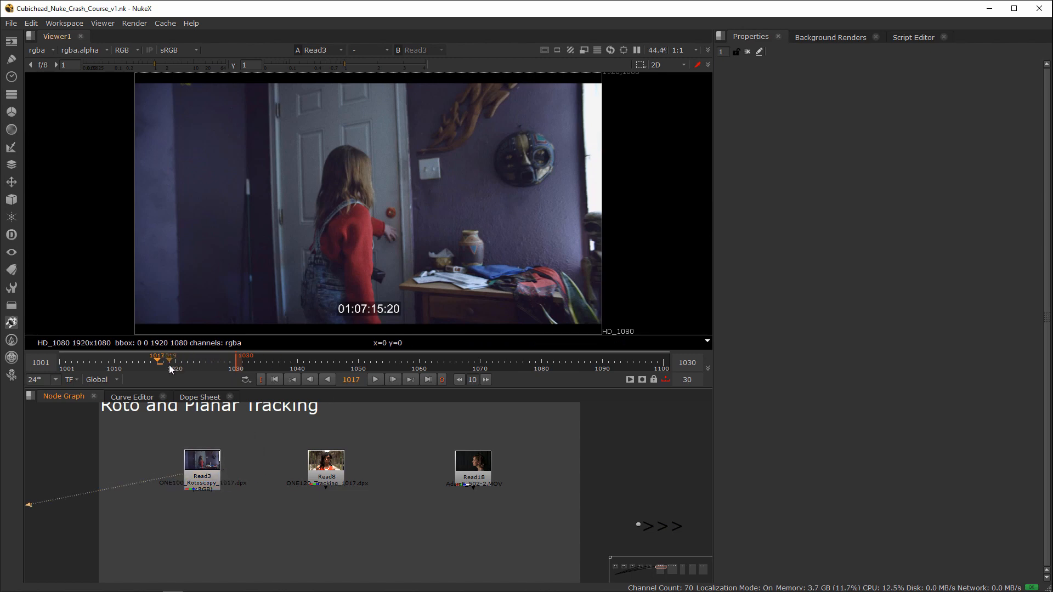
pyautogui.moveTo(170, 368); pyautogui.dragTo(425, 362)
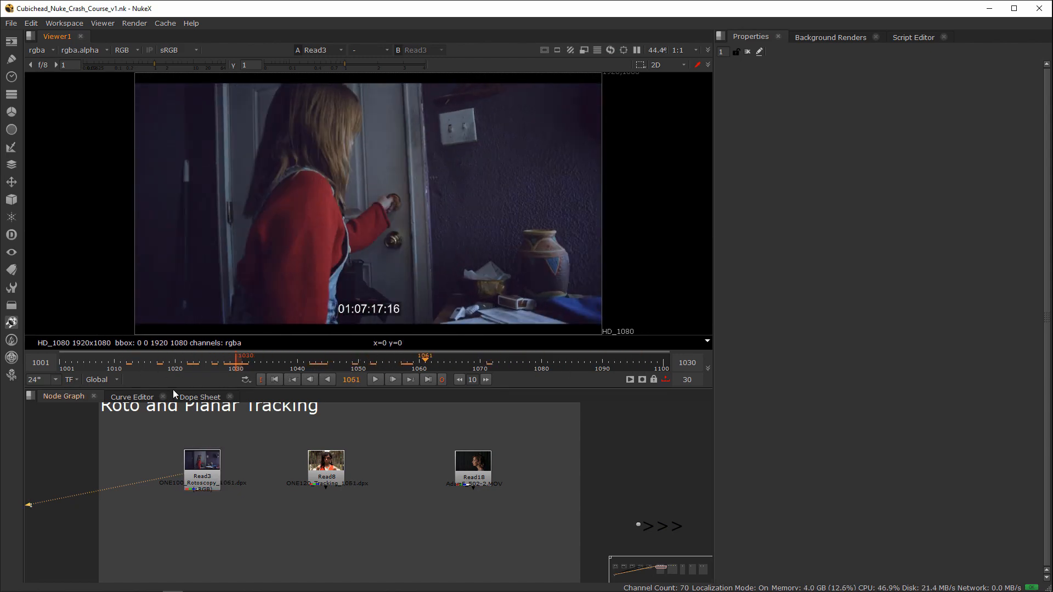
pyautogui.click(102, 379)
pyautogui.click(104, 401)
# Step: Scrub through the girl's movement at the door in the Read3 clip, ending on frame 1087
pyautogui.moveTo(286, 363); pyautogui.dragTo(411, 351)
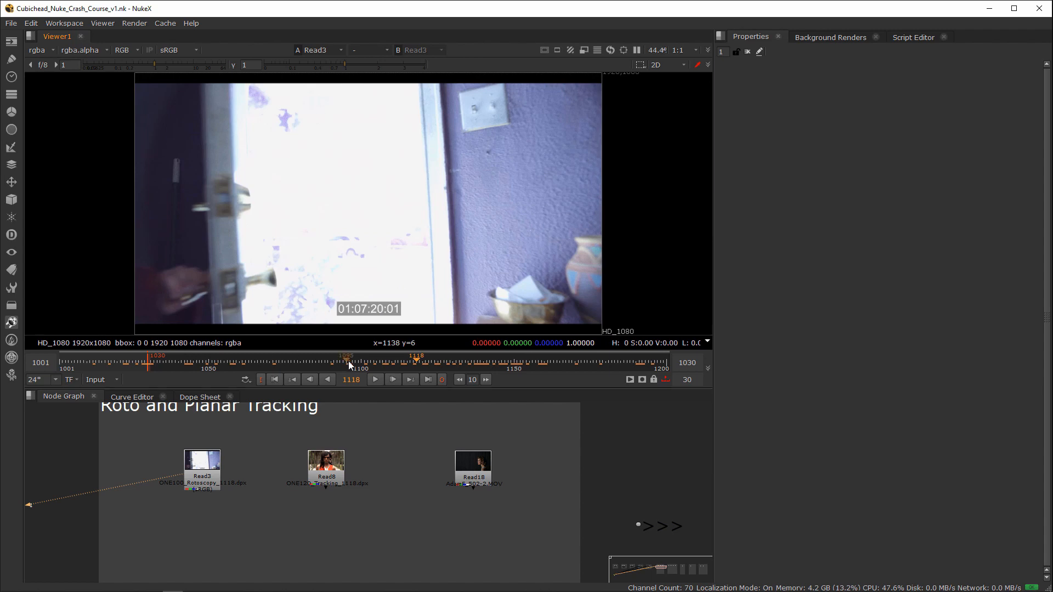
pyautogui.moveTo(348, 361); pyautogui.dragTo(428, 367)
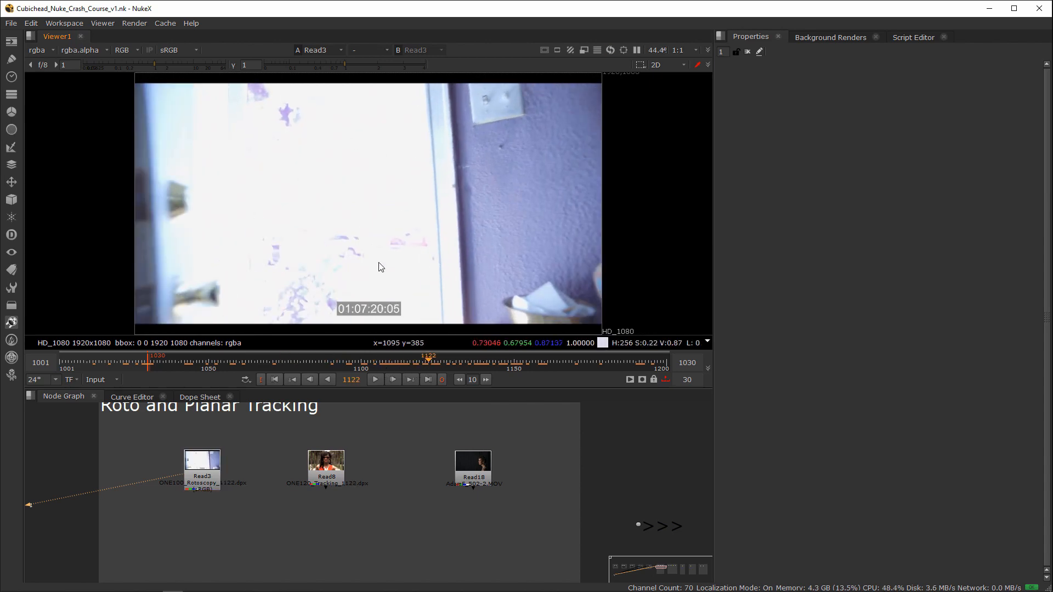
pyautogui.moveTo(433, 362); pyautogui.dragTo(322, 361)
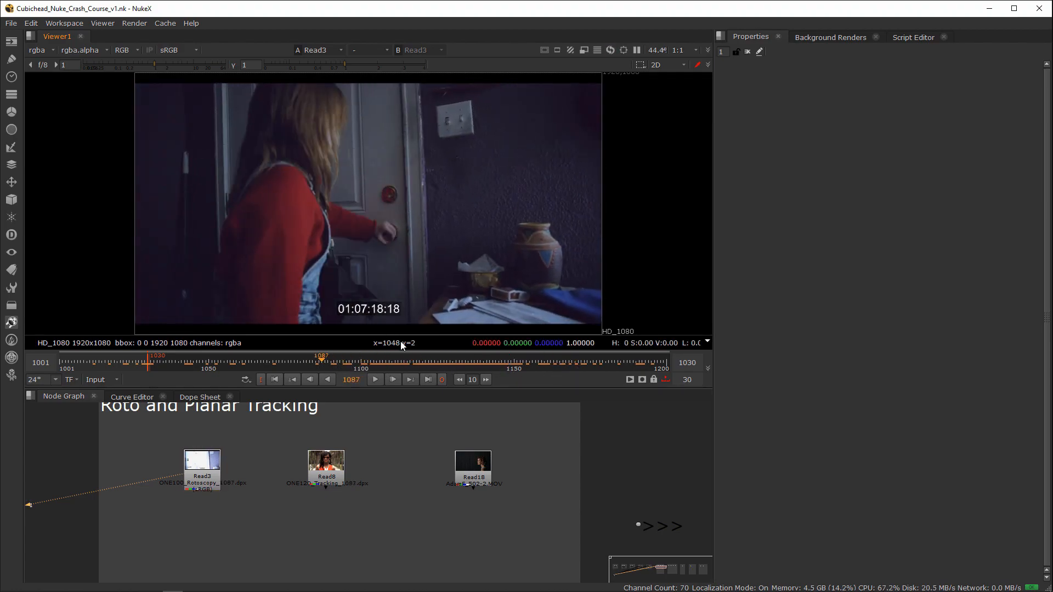
# Step: Display the Read8 tracking clip and the Read18 profile clip one after the other in the viewer
pyautogui.click(207, 487)
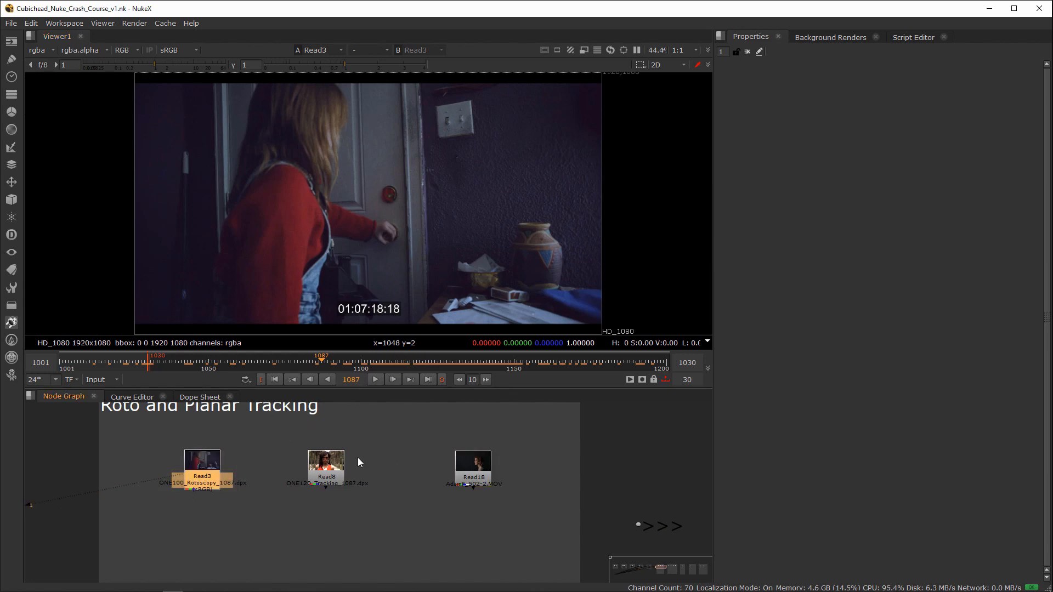
pyautogui.click(357, 430)
pyautogui.click(330, 478)
pyautogui.press('1')
pyautogui.click(377, 432)
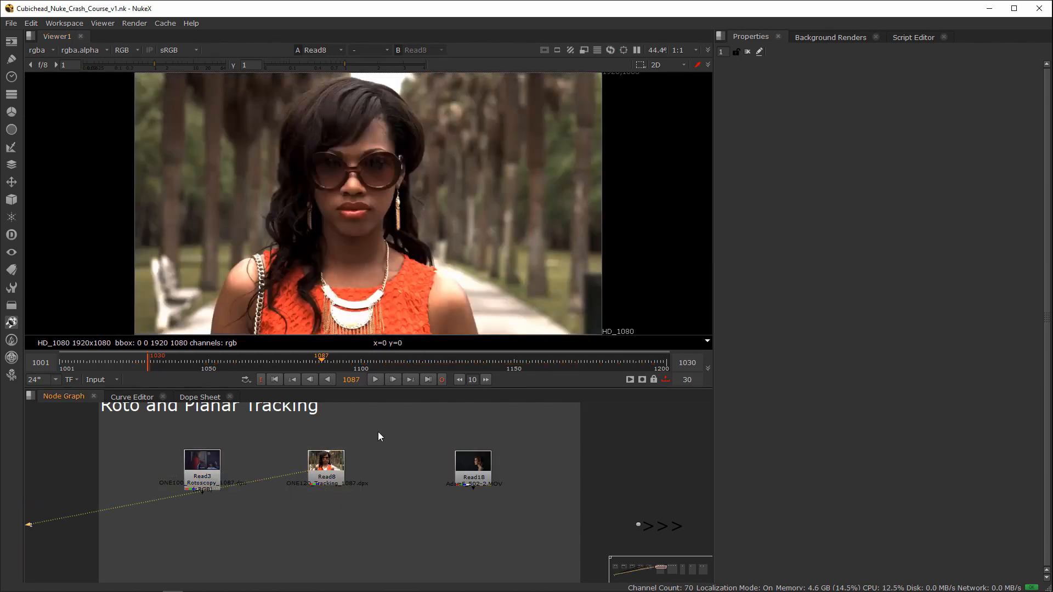
pyautogui.click(480, 475)
pyautogui.press('1')
pyautogui.click(497, 422)
# Step: Examine the edges of the face, hair and shoulder in the Read18 clip up close using the luminance display
pyautogui.moveTo(486, 296); pyautogui.dragTo(537, 285, button='middle')
pyautogui.scroll(6, 404, 268)
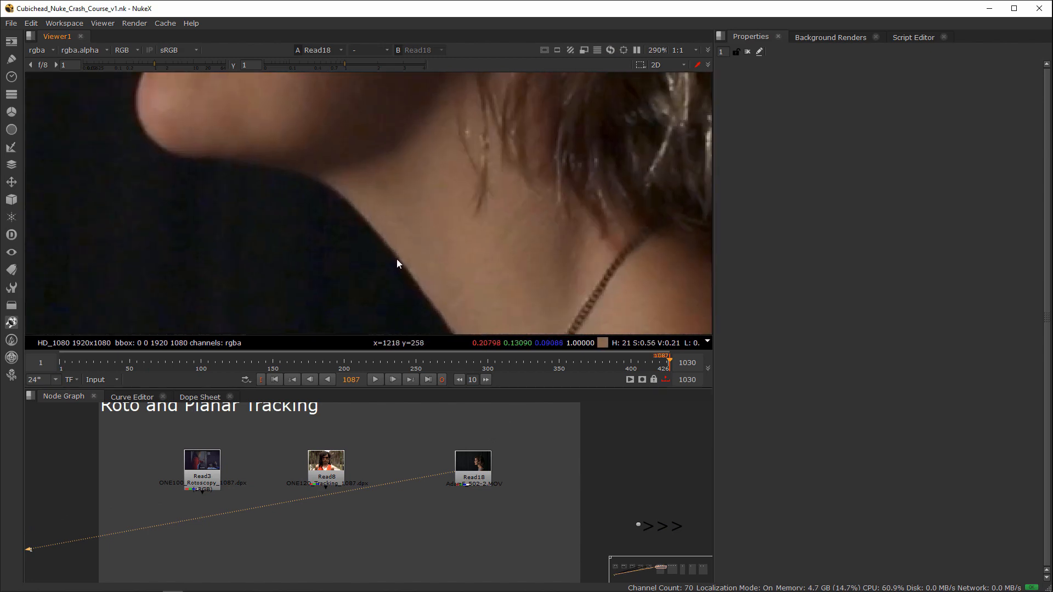
pyautogui.press('y')
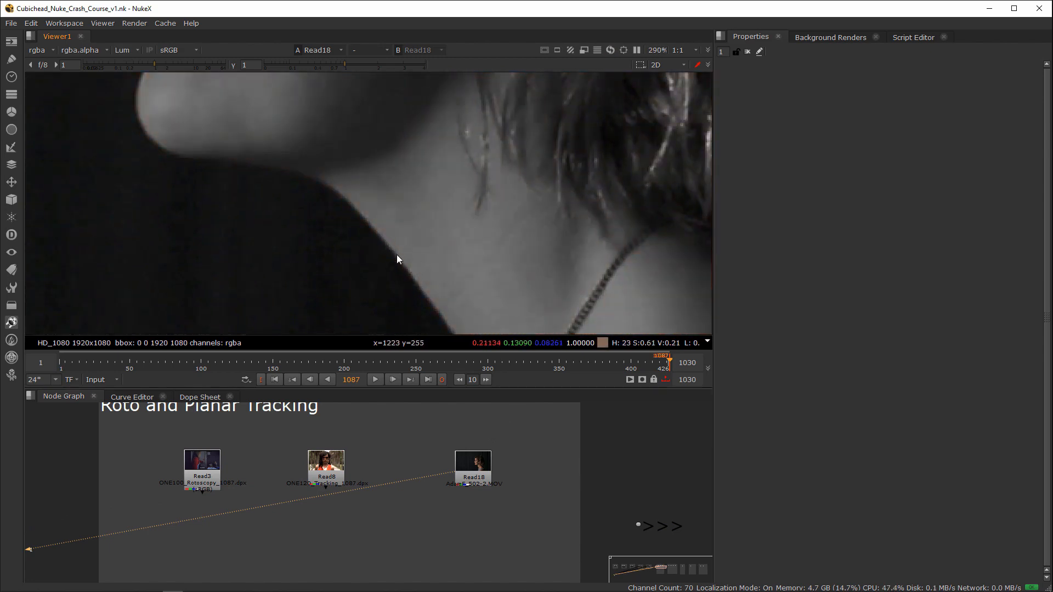
pyautogui.moveTo(340, 204); pyautogui.dragTo(480, 268, button='middle')
pyautogui.moveTo(378, 145); pyautogui.dragTo(445, 247, button='middle')
pyautogui.moveTo(405, 116); pyautogui.dragTo(401, 236, button='middle')
pyautogui.moveTo(362, 99); pyautogui.dragTo(308, 241, button='middle')
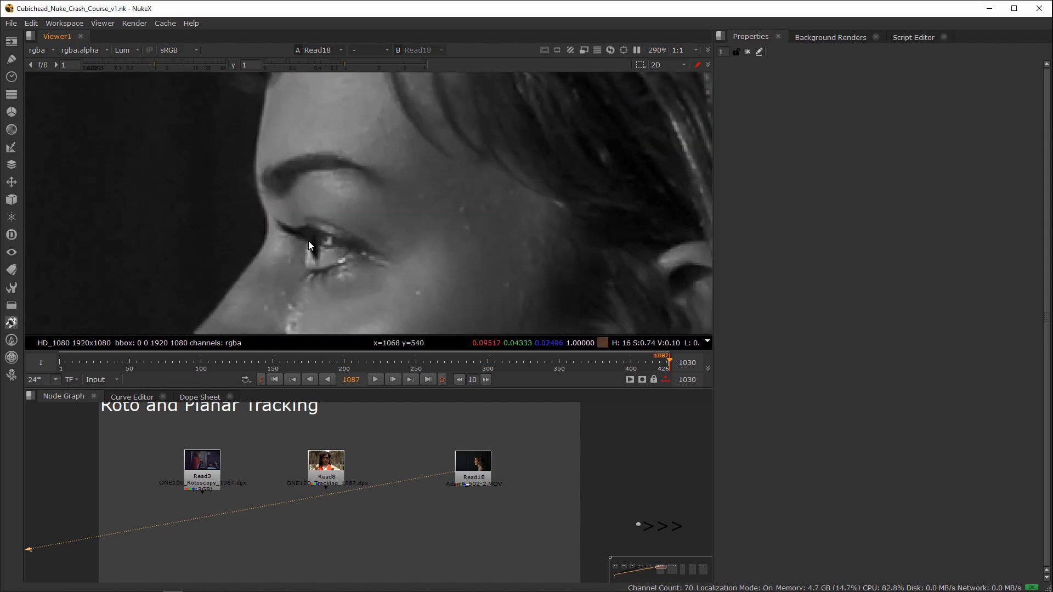
pyautogui.moveTo(267, 98); pyautogui.dragTo(298, 181, button='middle')
pyautogui.scroll(-3, 263, 256)
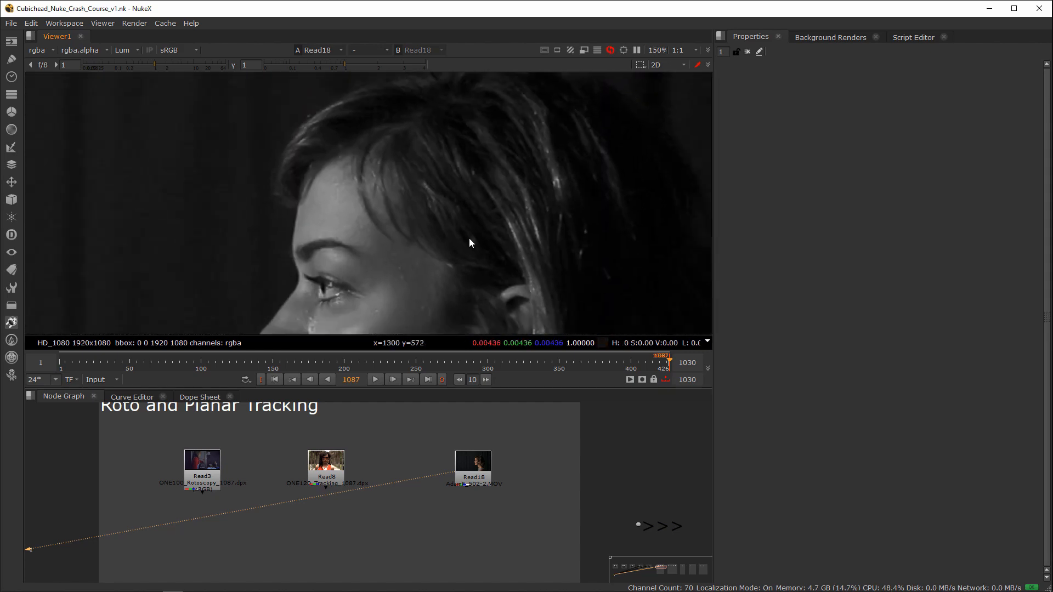
pyautogui.moveTo(470, 241); pyautogui.dragTo(409, 109, button='middle')
pyautogui.moveTo(510, 277); pyautogui.dragTo(433, 147, button='middle')
pyautogui.moveTo(476, 266); pyautogui.dragTo(429, 180, button='middle')
pyautogui.scroll(2, 430, 182)
pyautogui.moveTo(529, 268); pyautogui.dragTo(466, 212, button='middle')
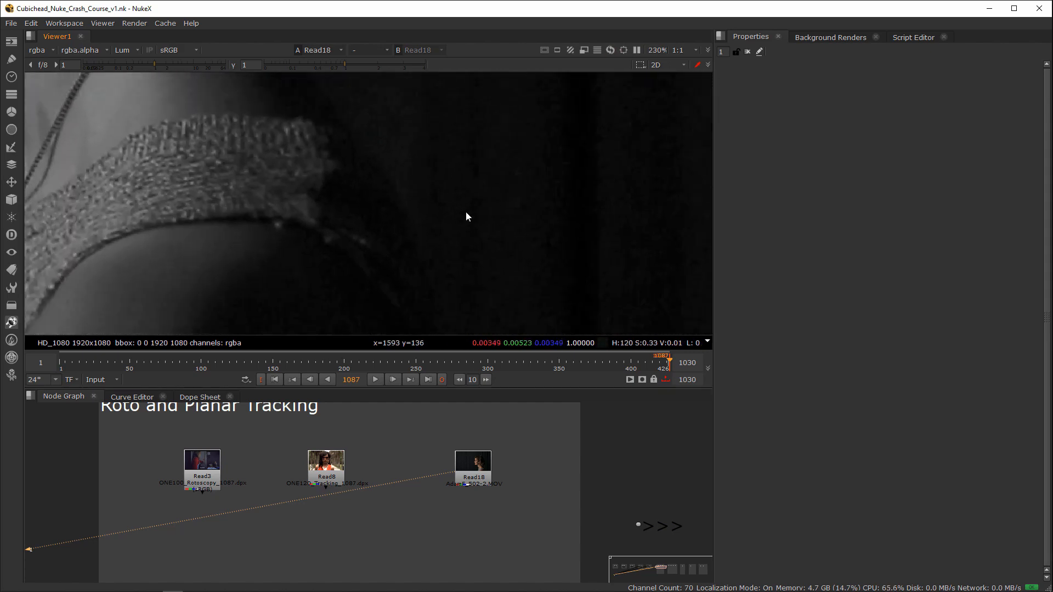
pyautogui.scroll(-3, 461, 301)
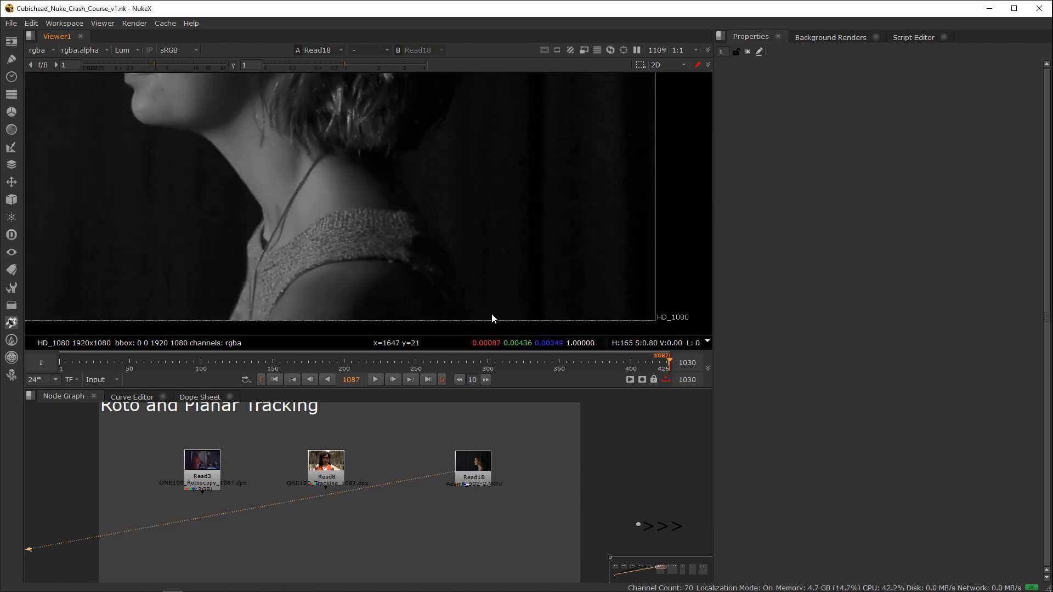
# Step: Display the Read8 clip with its RGB channels and examine the sunglasses lenses up close
pyautogui.click(336, 469)
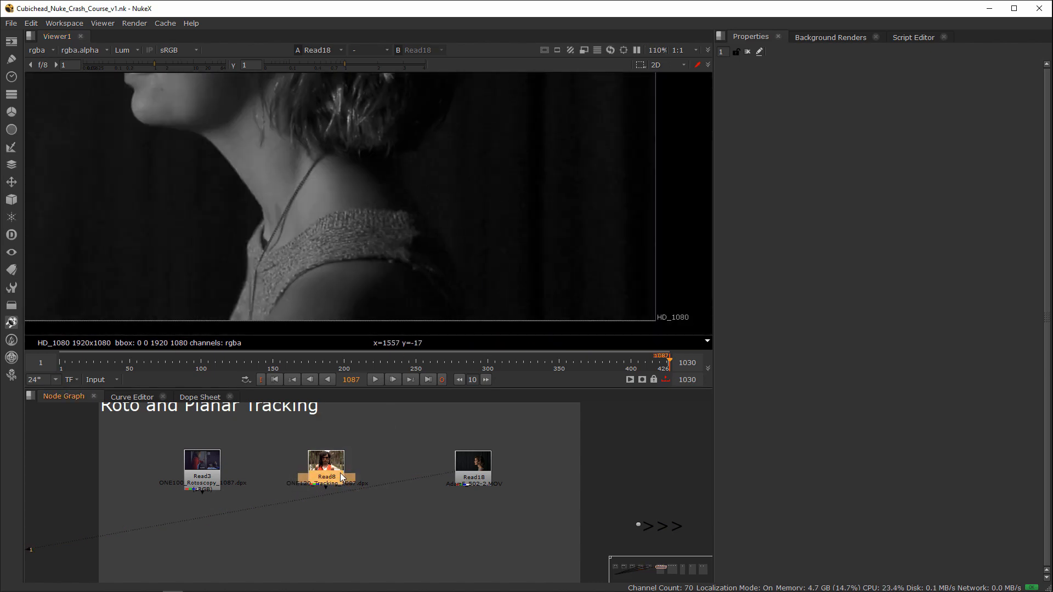
pyautogui.press('1')
pyautogui.scroll(-3, 370, 232)
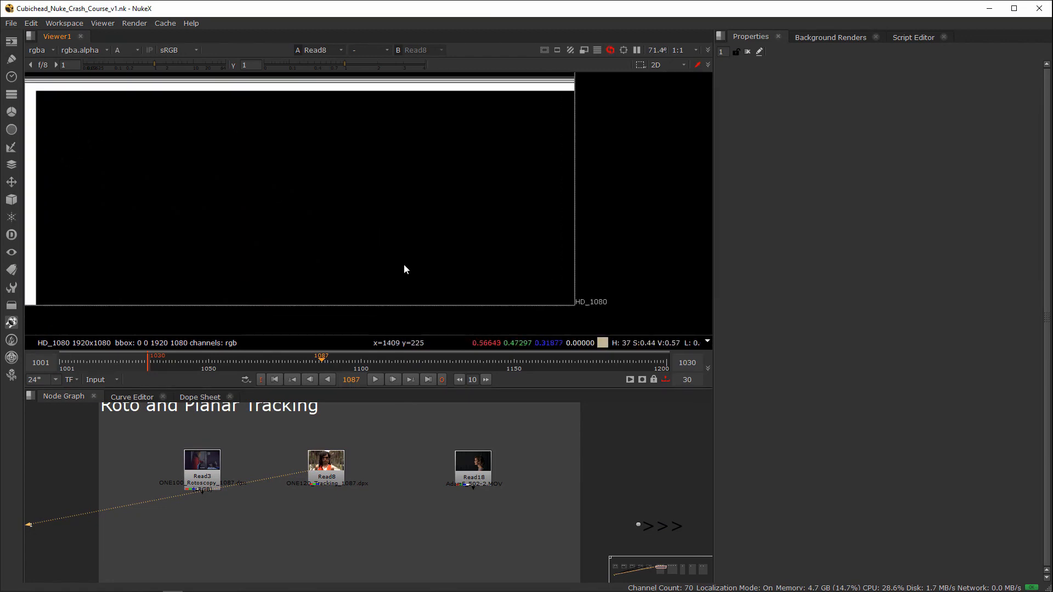
pyautogui.press('a')
pyautogui.scroll(8, 411, 247)
pyautogui.scroll(-4, 482, 247)
pyautogui.scroll(4, 461, 253)
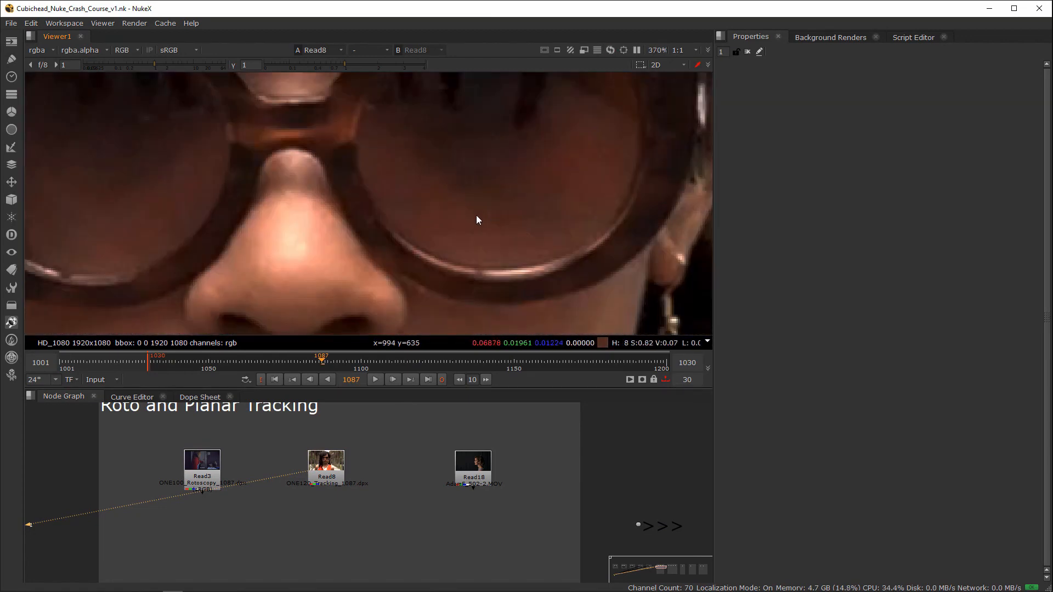
pyautogui.moveTo(476, 220); pyautogui.dragTo(357, 270, button='middle')
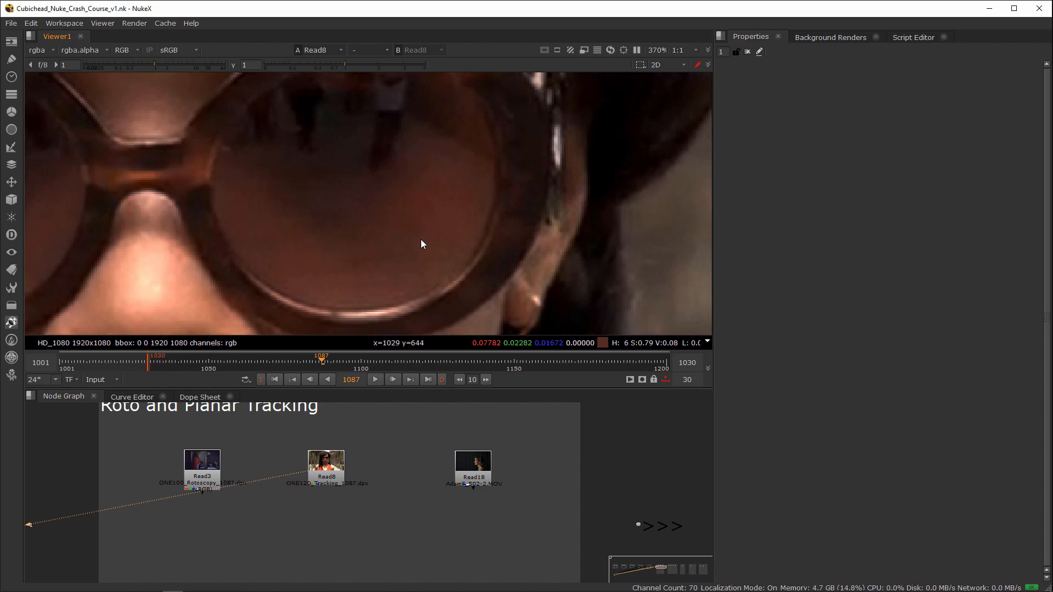
pyautogui.scroll(-2, 446, 240)
pyautogui.scroll(-1, 446, 240)
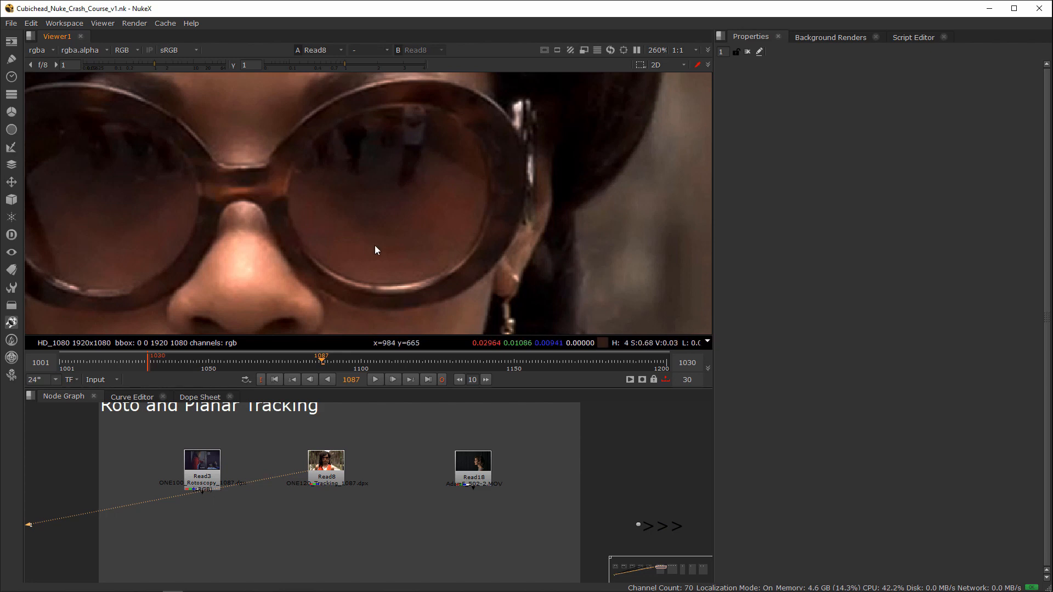
pyautogui.scroll(3, 336, 515)
# Step: Add a Blur node, connect its input to Read8 and display the Blur in the viewer
pyautogui.press('b')
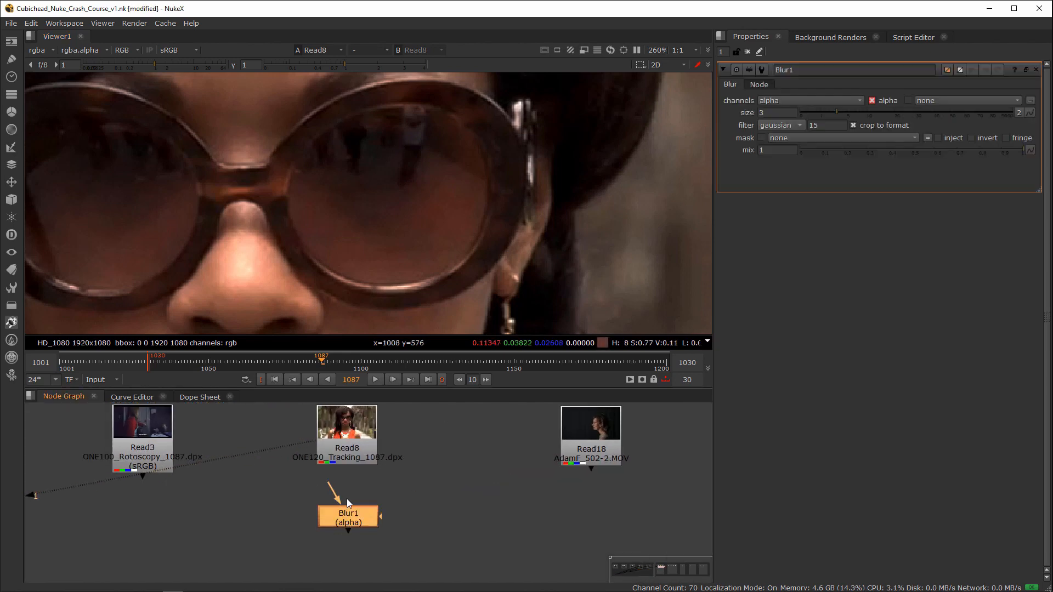
pyautogui.moveTo(333, 493); pyautogui.dragTo(355, 454)
pyautogui.moveTo(346, 515); pyautogui.dragTo(350, 521)
pyautogui.press('1')
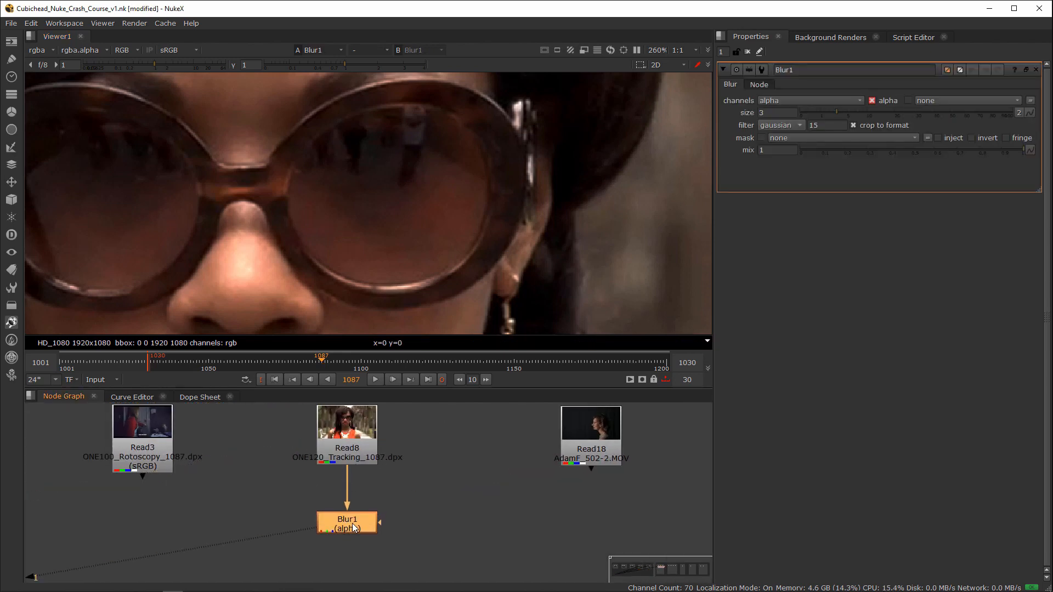
# Step: Set the Blur node's channels to rgb and its size to 28.5
pyautogui.click(845, 101)
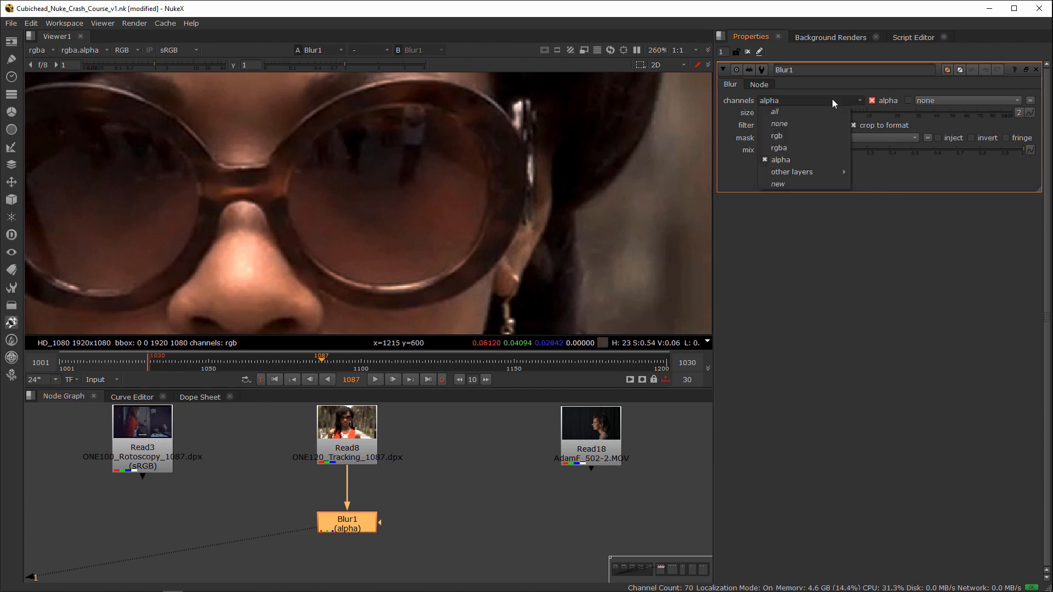
pyautogui.click(865, 130)
pyautogui.moveTo(836, 113); pyautogui.dragTo(913, 112)
pyautogui.moveTo(352, 524); pyautogui.dragTo(352, 528)
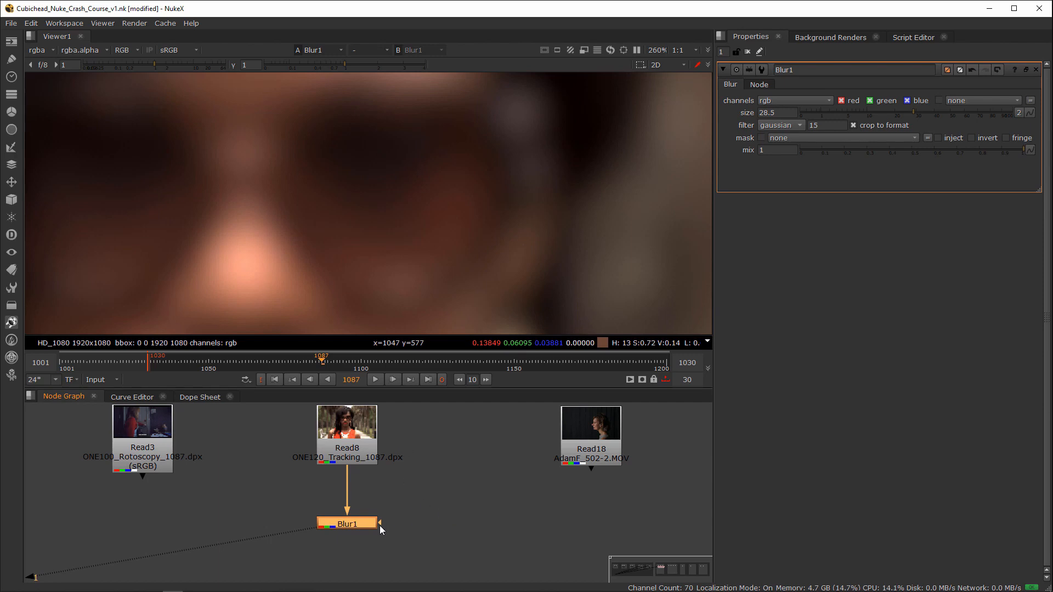
# Step: Create a Roto node beside Blur1 and connect it to the Blur's mask input
pyautogui.moveTo(380, 524)
pyautogui.mouseDown()
pyautogui.moveTo(416, 501)
pyautogui.moveTo(374, 531)
pyautogui.moveTo(395, 516)
pyautogui.mouseUp()
pyautogui.click(433, 483)
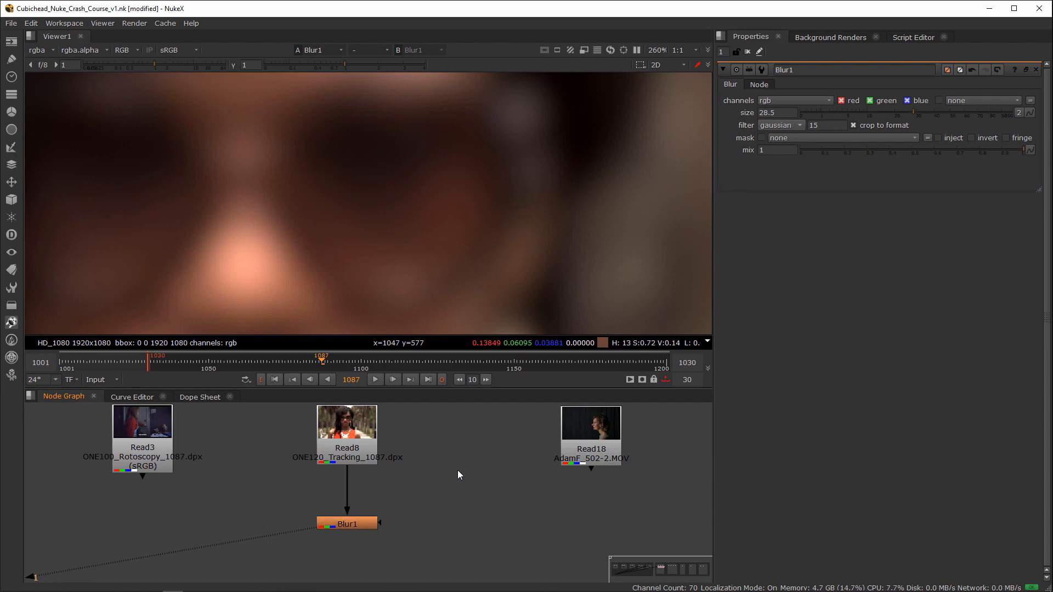
pyautogui.press('Tab')
pyautogui.write('roto')
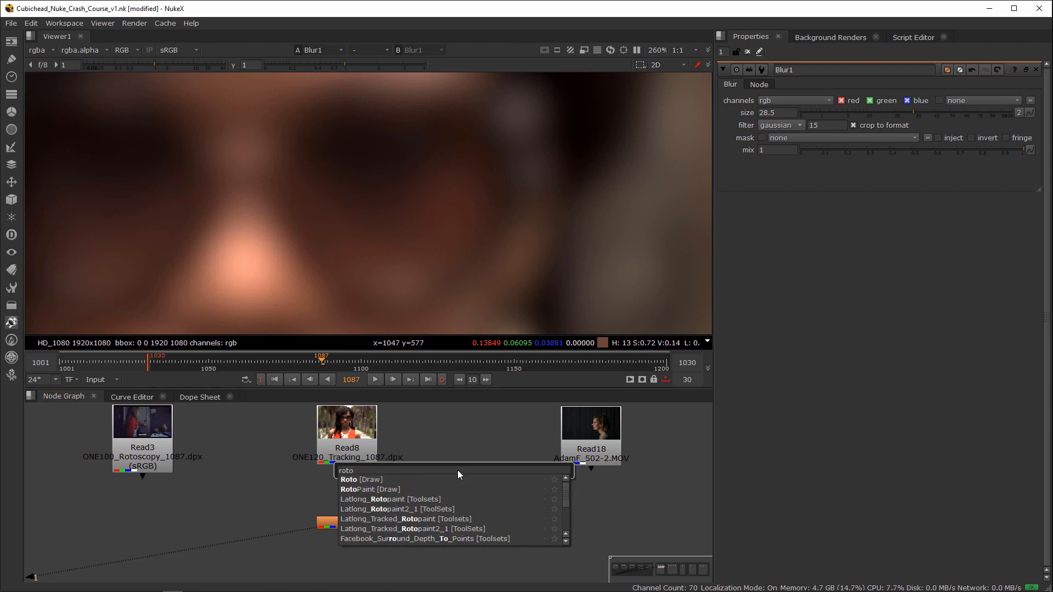
pyautogui.press('Return')
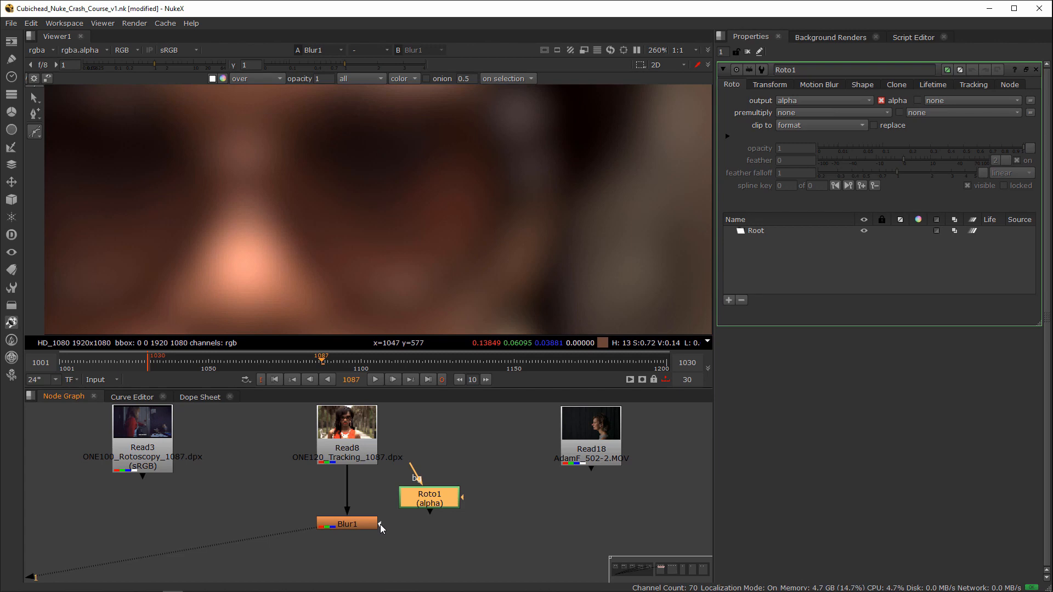
pyautogui.moveTo(436, 500); pyautogui.dragTo(436, 500)
pyautogui.click(351, 553)
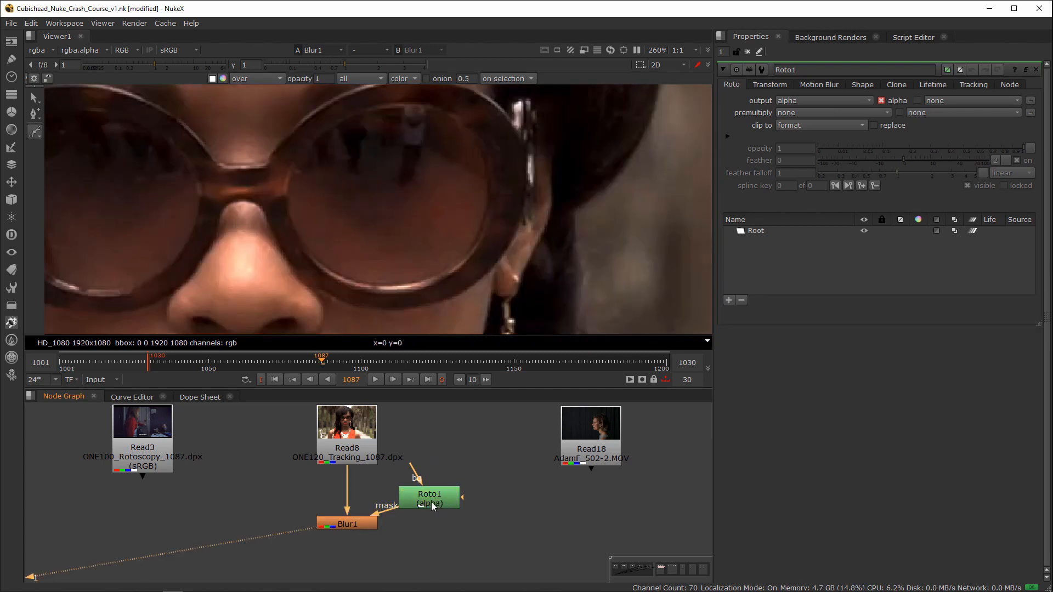
# Step: Check the Roto1 output and its alpha in the viewer, return the viewer to Blur1 and select Roto1
pyautogui.moveTo(432, 510); pyautogui.dragTo(436, 509)
pyautogui.press('1')
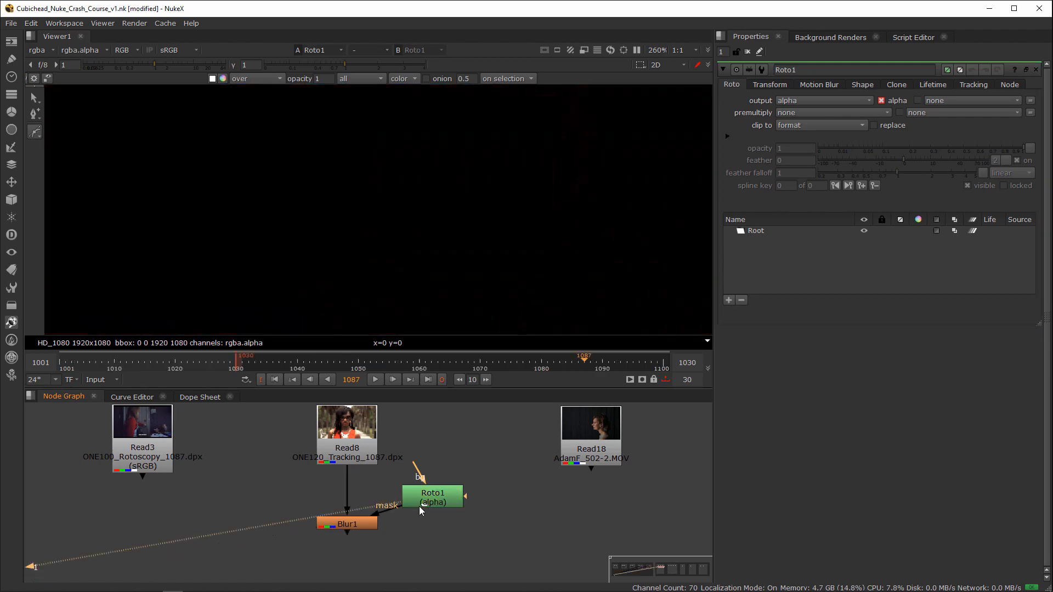
pyautogui.press('a')
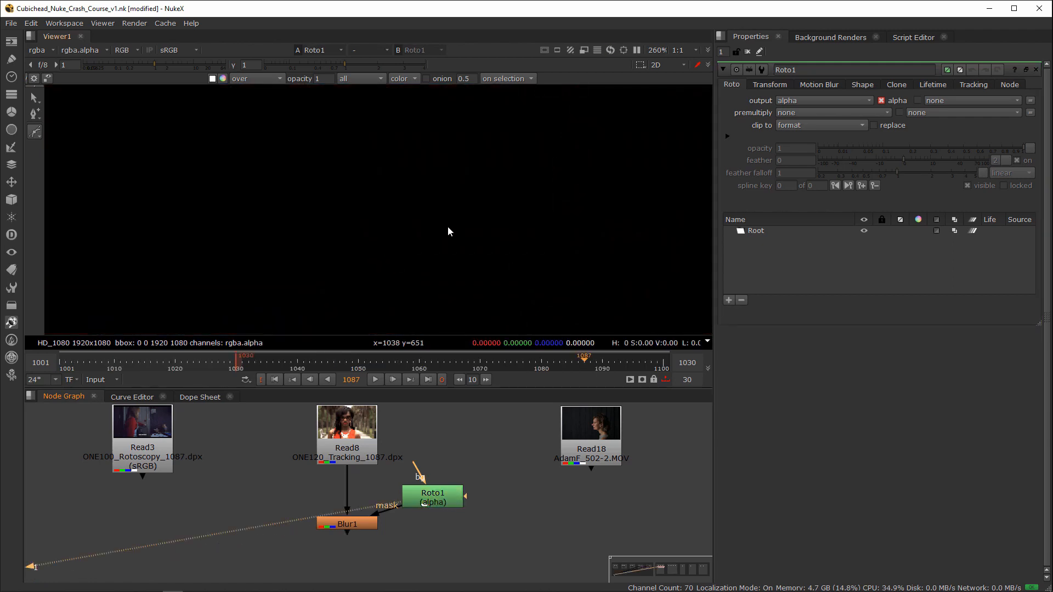
pyautogui.click(348, 524)
pyautogui.press('1')
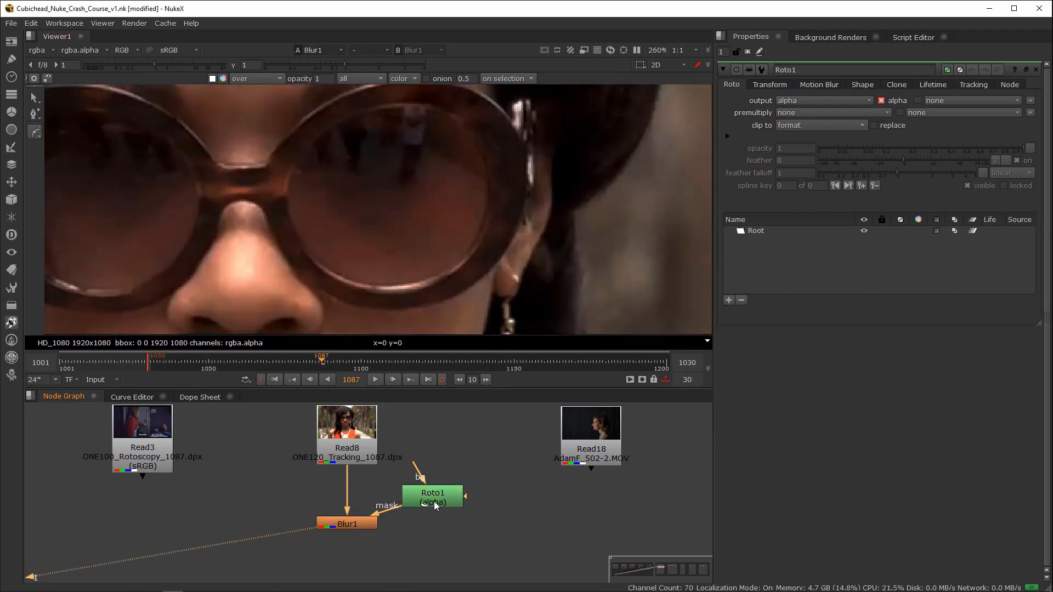
pyautogui.click(434, 501)
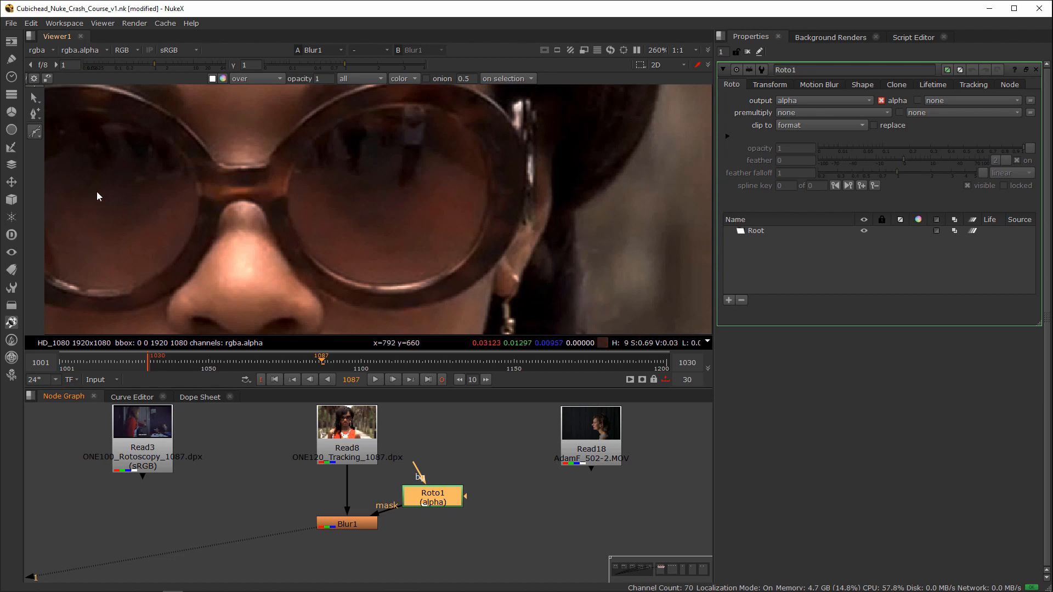
# Step: Draw an ellipse shape in Roto1 over the sunglasses lens beside the visible ear at frame 1087
pyautogui.rightClick(38, 135)
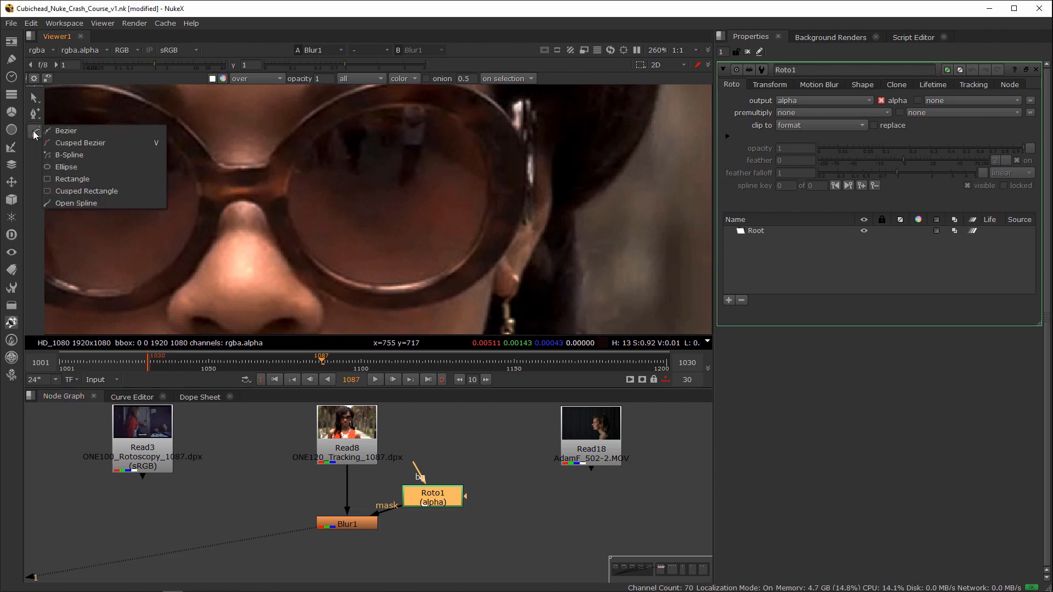
pyautogui.click(71, 158)
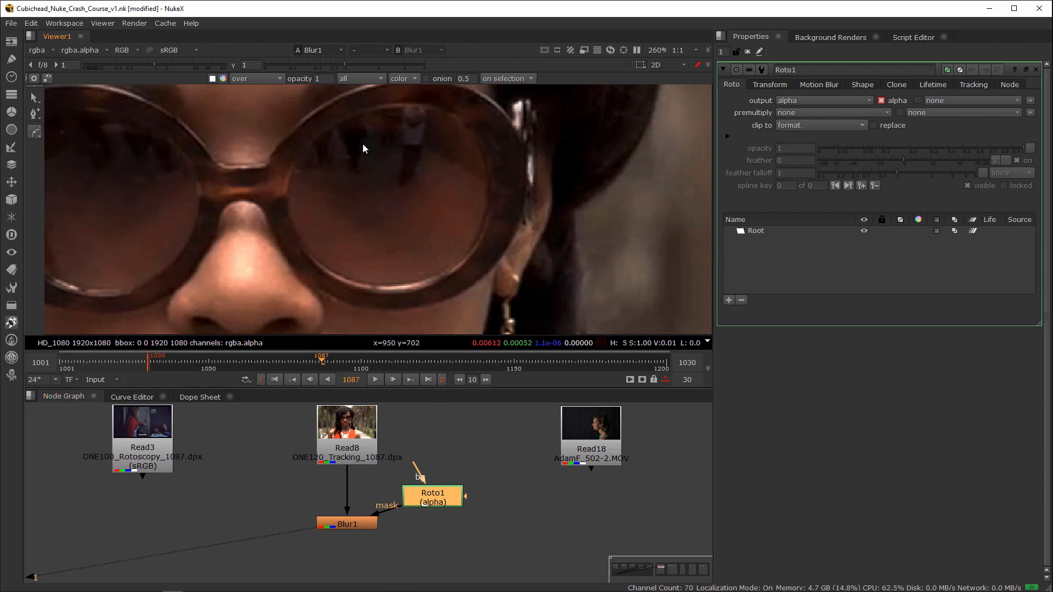
pyautogui.rightClick(36, 135)
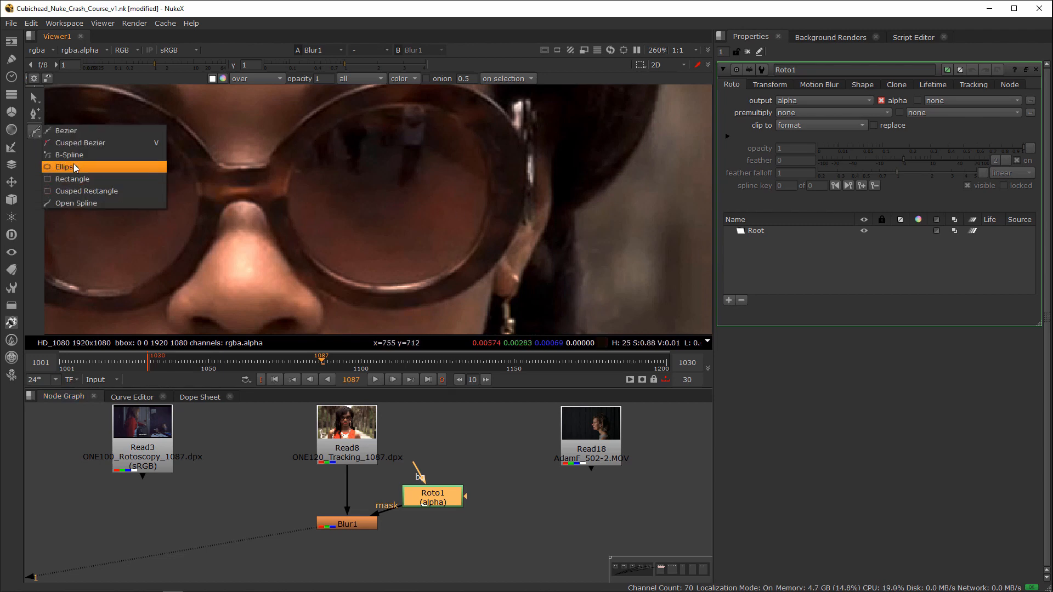
pyautogui.click(73, 163)
pyautogui.moveTo(416, 227); pyautogui.dragTo(479, 289)
# Step: Adjust the ellipse's points and tangents so its outline follows the inner edge of the lens
pyautogui.moveTo(318, 244); pyautogui.dragTo(292, 299)
pyautogui.moveTo(422, 215); pyautogui.dragTo(486, 196)
pyautogui.click(458, 202)
pyautogui.click(476, 199)
pyautogui.moveTo(487, 150); pyautogui.dragTo(484, 145)
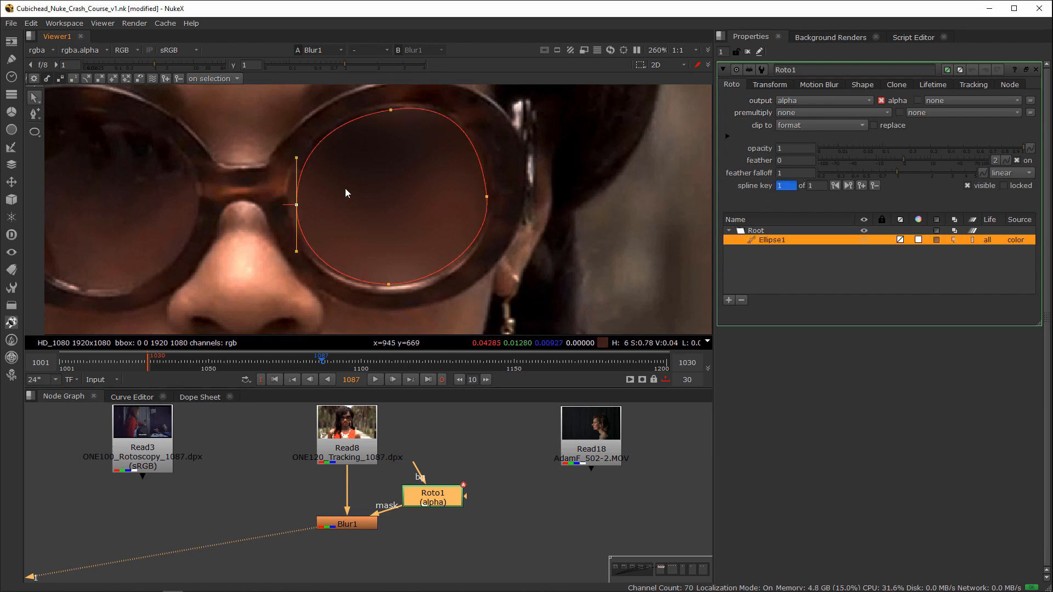
# Step: Display the alpha channel of Roto1 in the viewer to check the ellipse's matte
pyautogui.moveTo(432, 498); pyautogui.dragTo(446, 489)
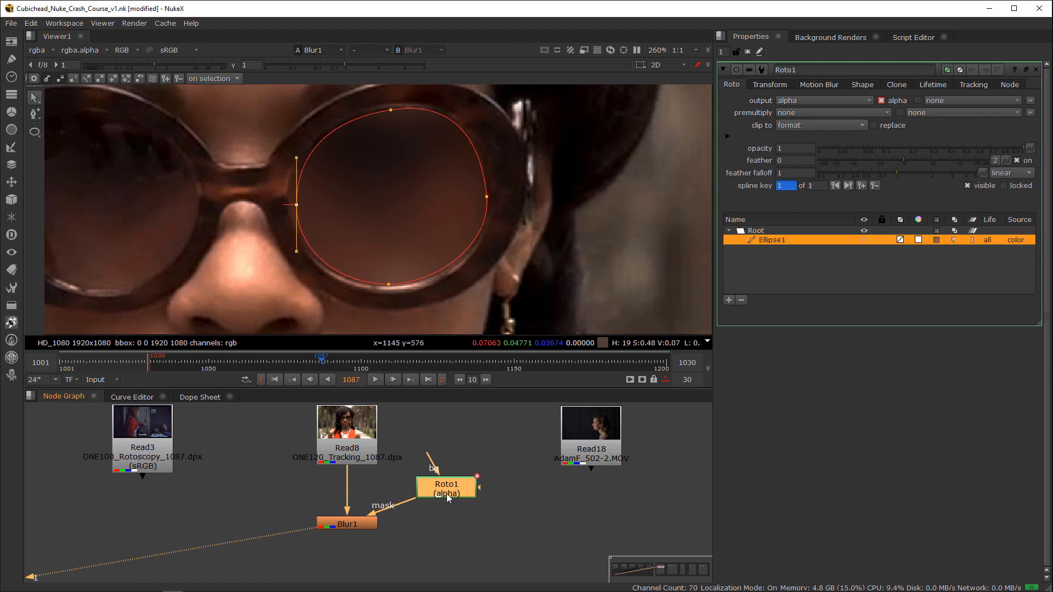
pyautogui.press('1')
pyautogui.press('a')
pyautogui.press('a')
pyautogui.press('a')
pyautogui.press('a')
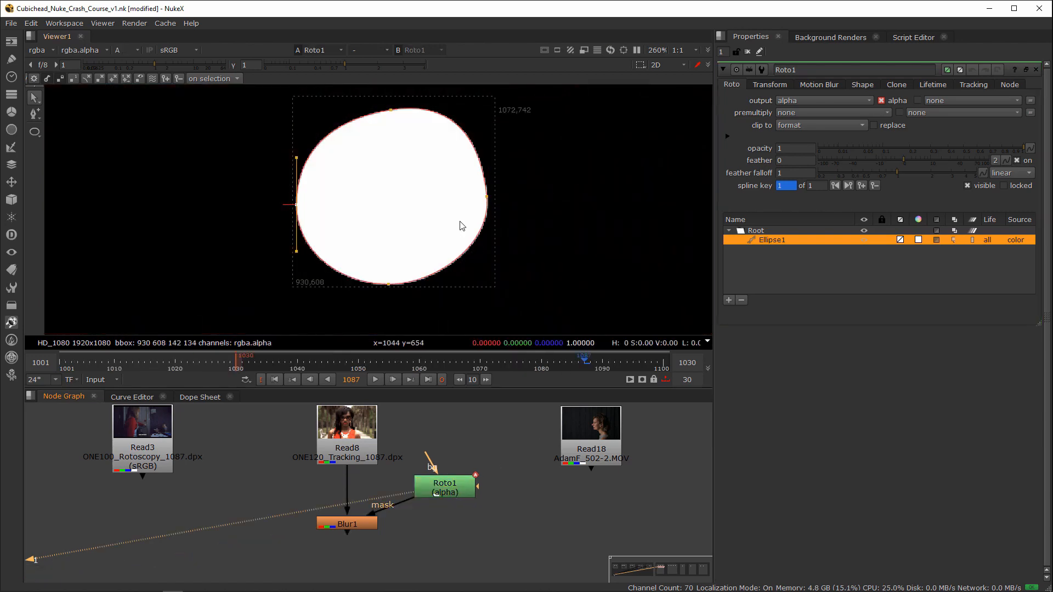
pyautogui.press('a')
# Step: Try changing the overall feather value of the ellipse, and undo the change
pyautogui.moveTo(903, 160)
pyautogui.mouseDown()
pyautogui.moveTo(920, 161)
pyautogui.moveTo(894, 176)
pyautogui.mouseUp()
pyautogui.hotkey('ctrl', 'z')
pyautogui.hotkey('ctrl', 'z')
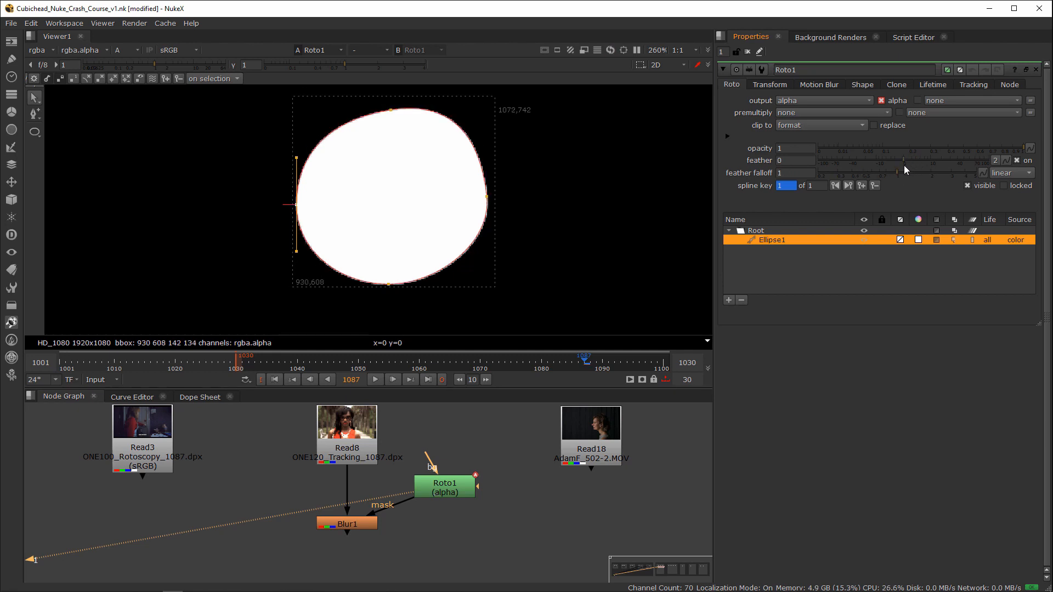
# Step: Select all the ellipse's points in Roto1 and expand their feather outward around the whole shape
pyautogui.moveTo(522, 451); pyautogui.dragTo(402, 513)
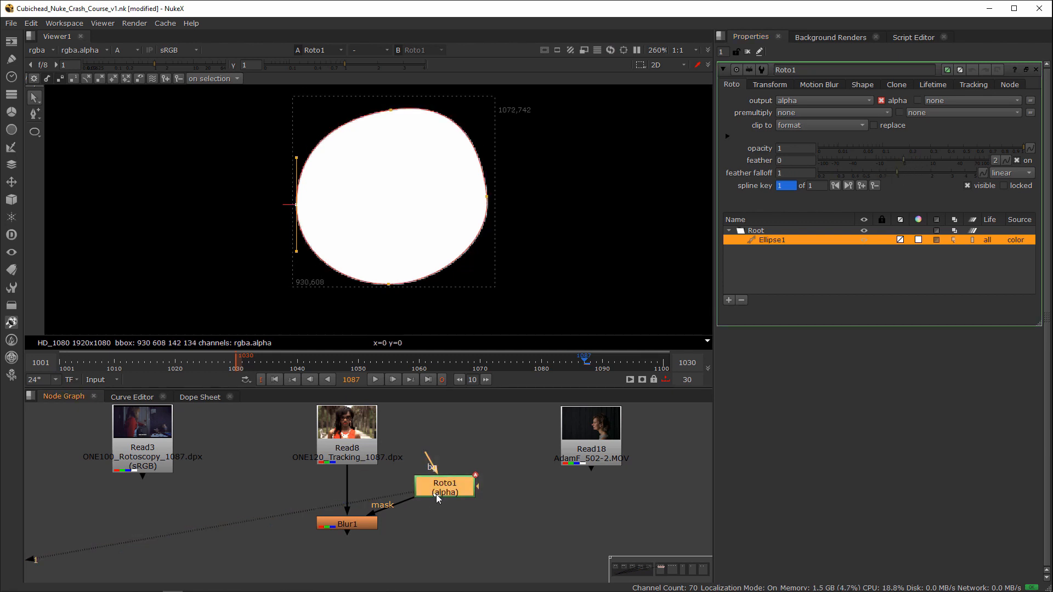
pyautogui.scroll(-1, 404, 150)
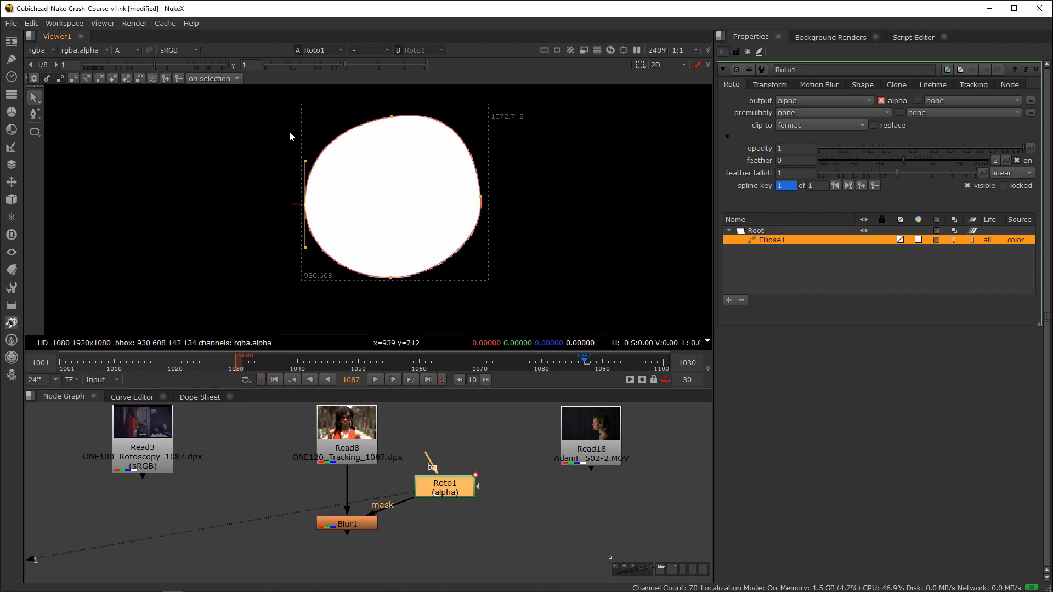
pyautogui.moveTo(294, 102); pyautogui.dragTo(500, 262)
pyautogui.press('e')
pyautogui.click(561, 220)
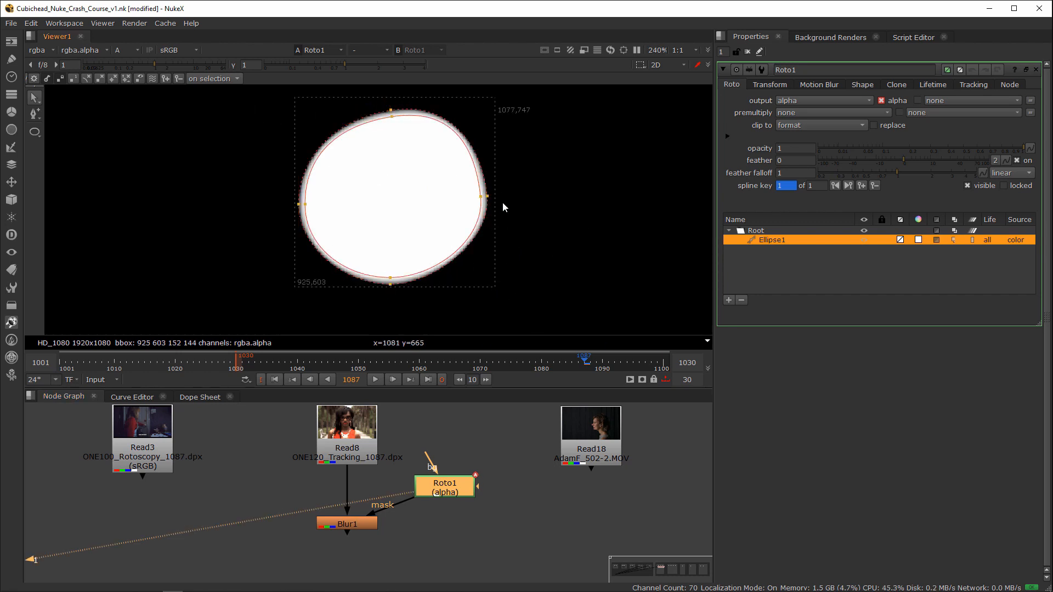
# Step: Remove the feather from the ellipse's left, bottom and top points, keeping only the right side feathered
pyautogui.moveTo(216, 137); pyautogui.dragTo(342, 267)
pyautogui.hotkey('shift', 'e')
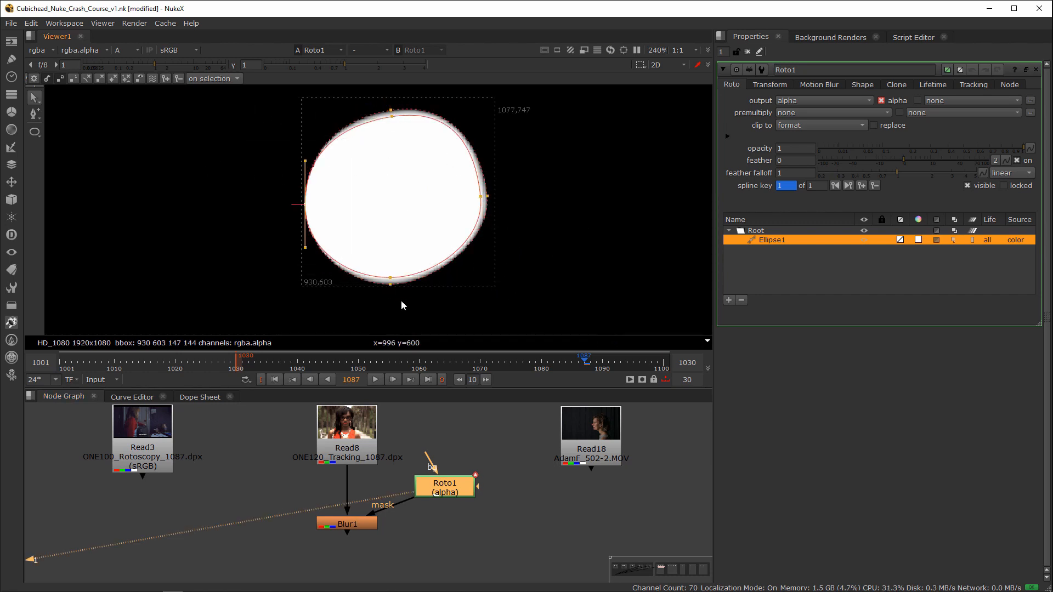
pyautogui.moveTo(402, 302); pyautogui.dragTo(373, 265)
pyautogui.hotkey('shift', 'e')
pyautogui.moveTo(376, 133); pyautogui.dragTo(416, 103)
pyautogui.hotkey('shift', 'e')
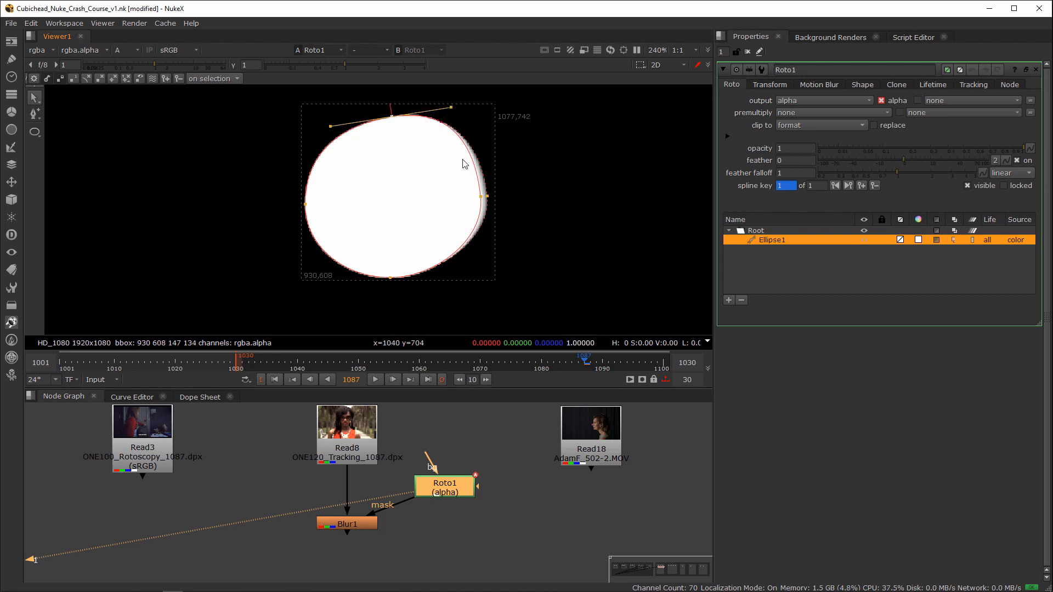
# Step: Try a wider feather on the ellipse's right point, and undo all the per-point feather edits
pyautogui.click(488, 198)
pyautogui.hotkey('ctrl', 'z')
pyautogui.moveTo(489, 197); pyautogui.dragTo(501, 195)
pyautogui.scroll(3, 476, 184)
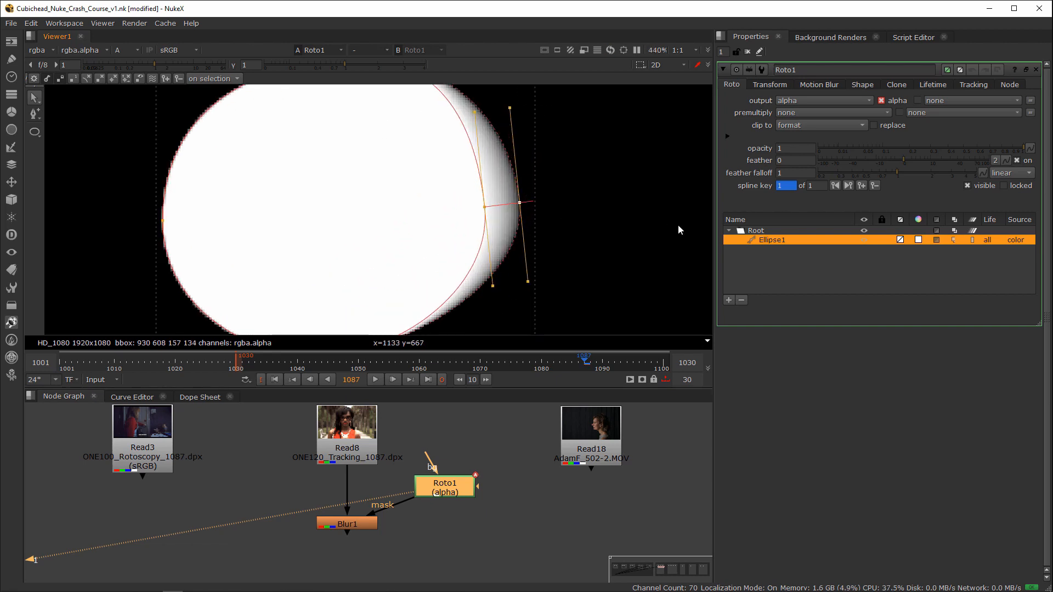
pyautogui.scroll(-2, 408, 204)
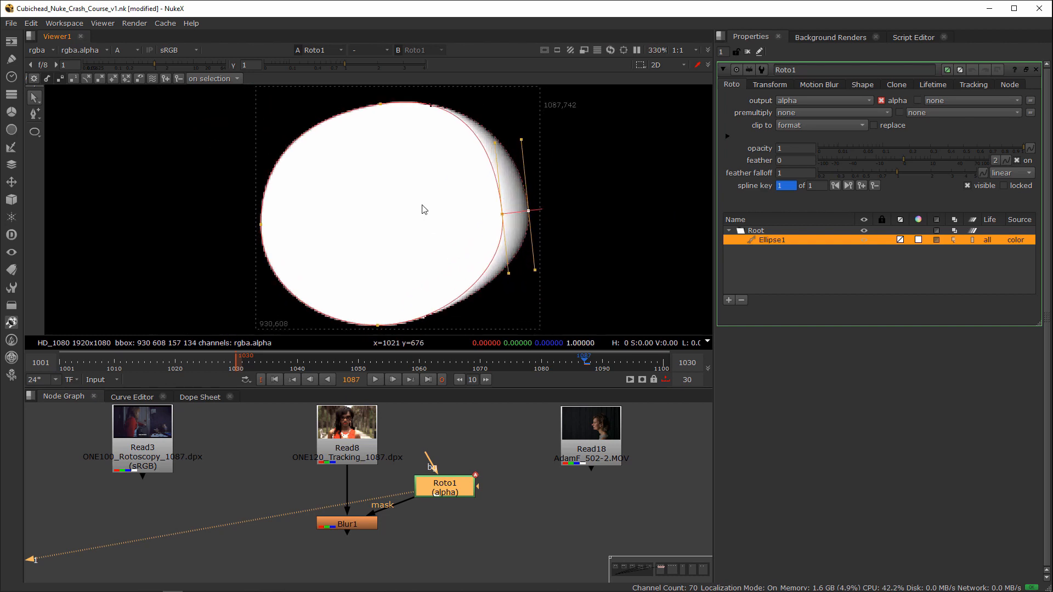
pyautogui.hotkey('ctrl', 'z')
pyautogui.hotkey('ctrl', 'z')
pyautogui.hotkey('ctrl', 'z')
pyautogui.hotkey('ctrl', 'z')
pyautogui.hotkey('ctrl', 'z')
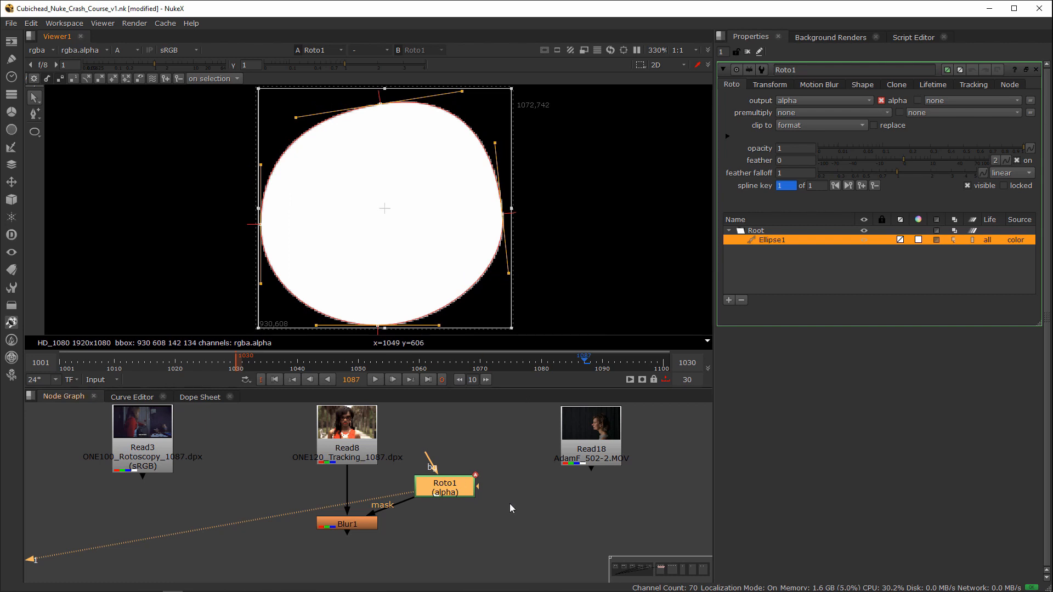
# Step: Insert a Blur node between Roto1 and the mask input of Blur1, and display Blur1 in the viewer
pyautogui.click(451, 490)
pyautogui.press('b')
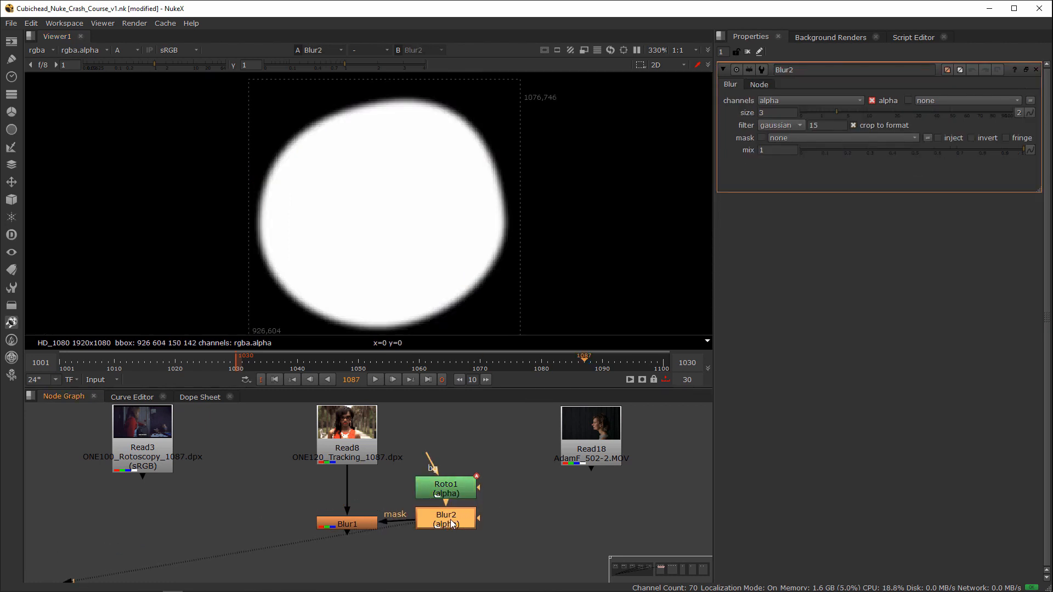
pyautogui.moveTo(447, 521); pyautogui.dragTo(449, 522)
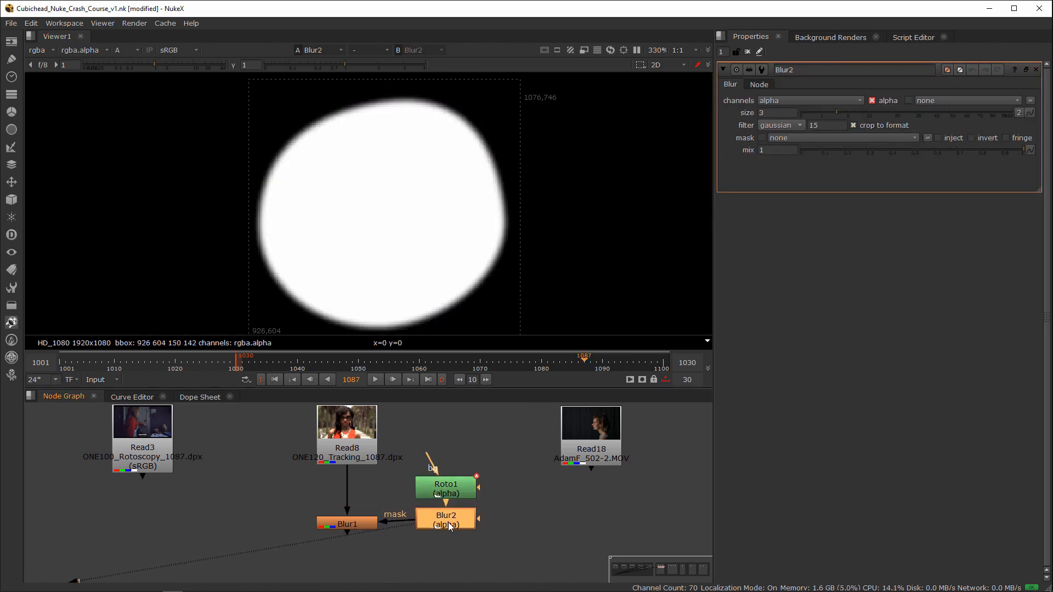
pyautogui.click(364, 521)
pyautogui.press('1')
pyautogui.click(449, 445)
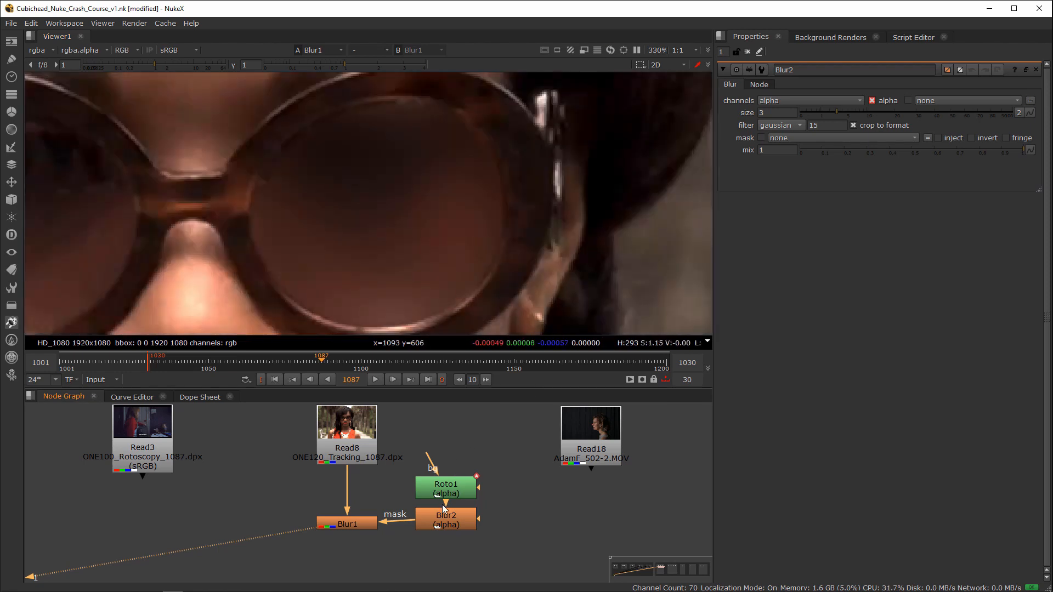
pyautogui.moveTo(445, 522); pyautogui.dragTo(445, 527)
# Step: Reopen the Roto1 controls and clear the playback in and out points to restore the full frame range
pyautogui.click(449, 494)
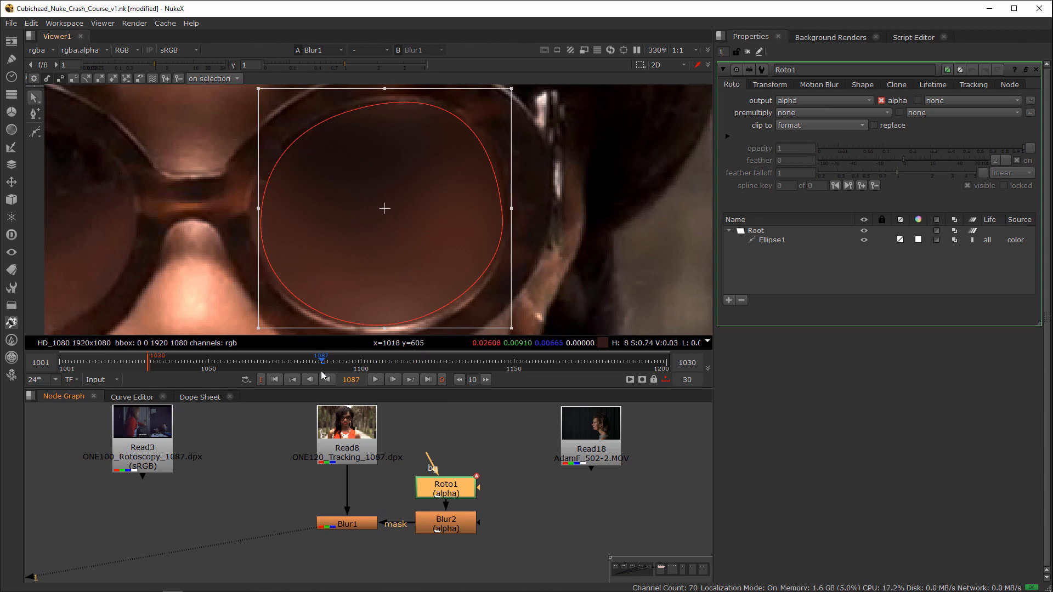
pyautogui.moveTo(322, 364)
pyautogui.mouseDown()
pyautogui.moveTo(262, 366)
pyautogui.moveTo(321, 371)
pyautogui.mouseUp()
pyautogui.scroll(-2, 479, 298)
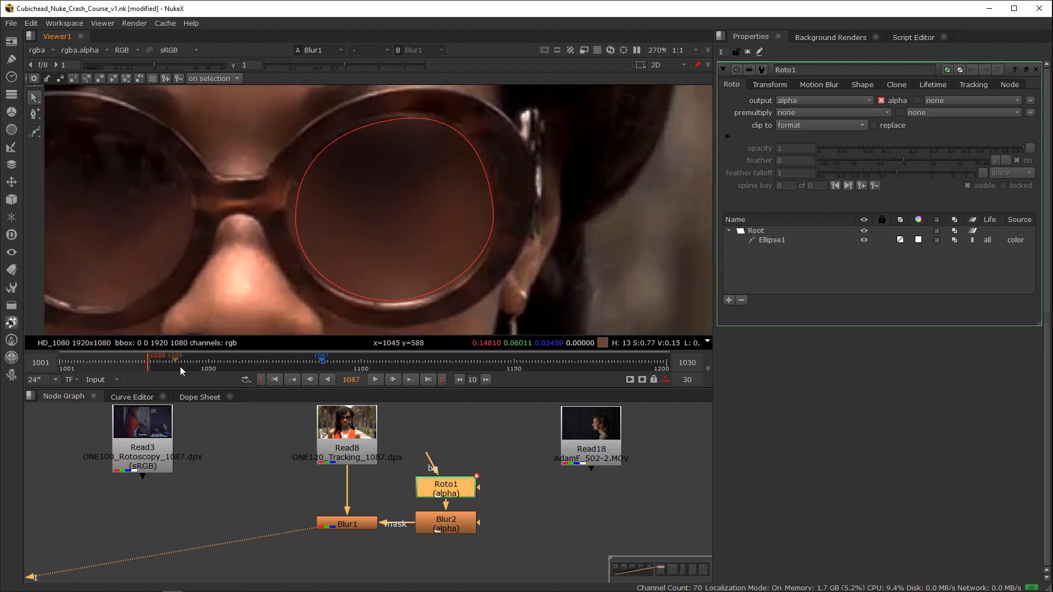
pyautogui.hotkey('alt', 'u')
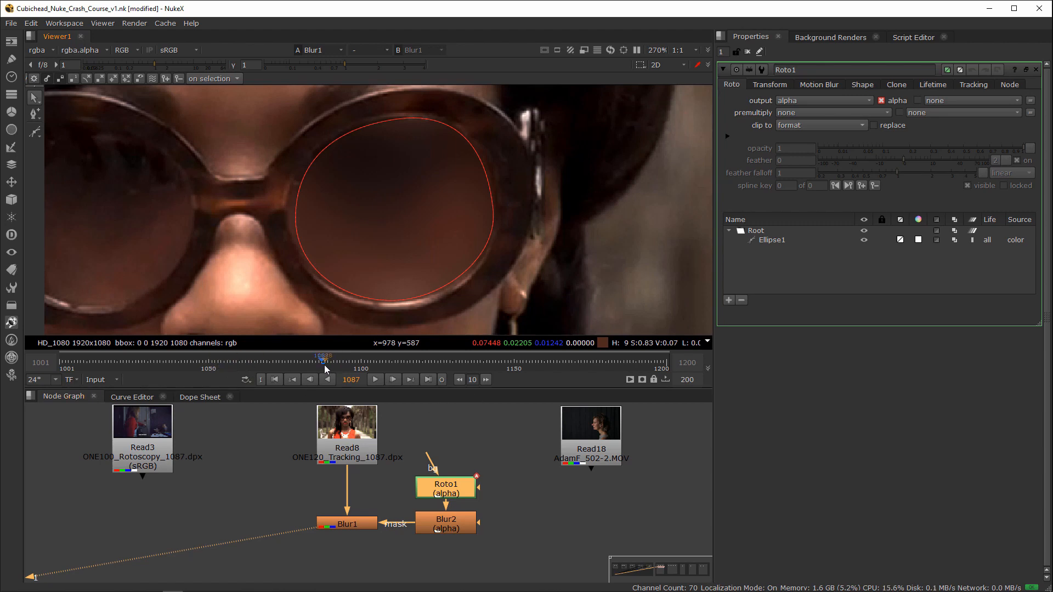
# Step: At frame 1050, select all the ellipse's points and move the shape onto the same lens to set a keyframe
pyautogui.click(211, 363)
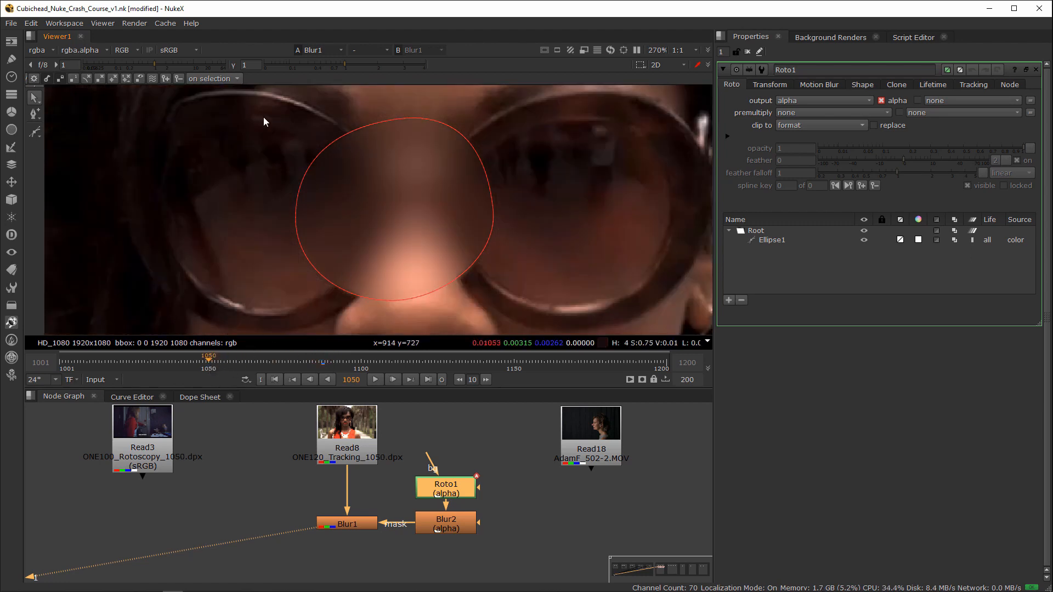
pyautogui.moveTo(256, 105); pyautogui.dragTo(548, 369)
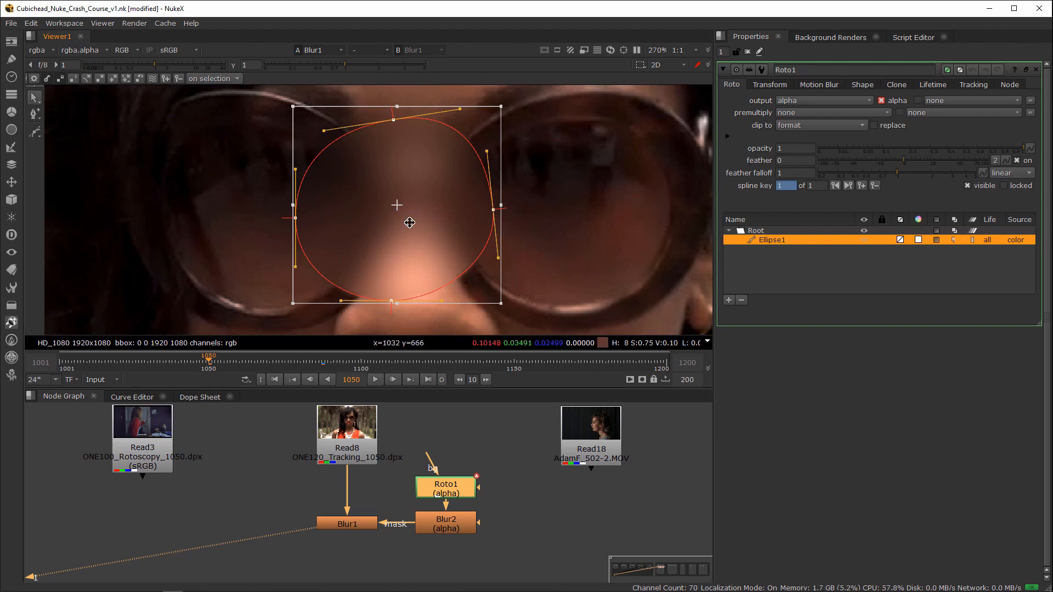
pyautogui.moveTo(408, 220); pyautogui.dragTo(583, 220)
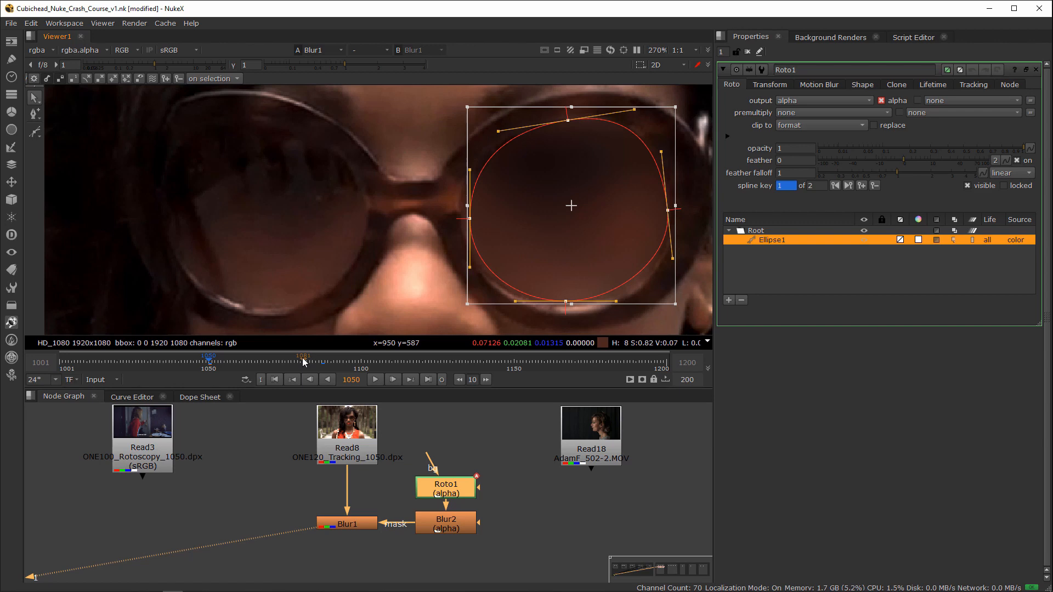
# Step: Go to frame 1068, midway between the keyframes, and reposition the ellipse over the lens
pyautogui.hotkey('ctrl', 'shift', 'Right')
pyautogui.hotkey('ctrl', 'shift', 'Left')
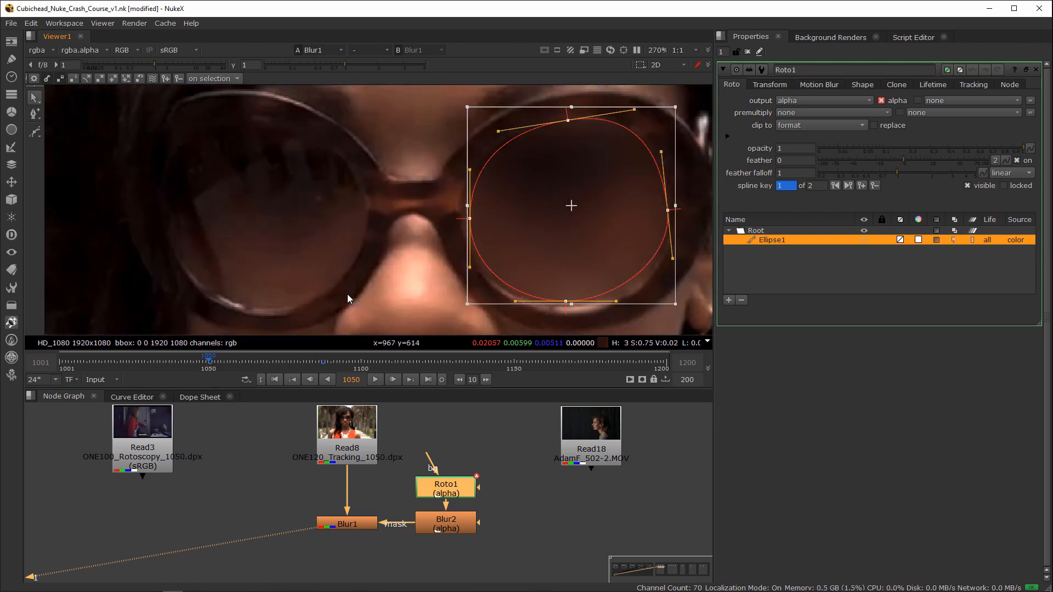
pyautogui.hotkey('ctrl', 'shift', 'Right')
pyautogui.hotkey('ctrl', 'shift', 'Left')
pyautogui.hotkey('alt', 'Right')
pyautogui.hotkey('alt', 'Left')
pyautogui.hotkey('alt', 'Right')
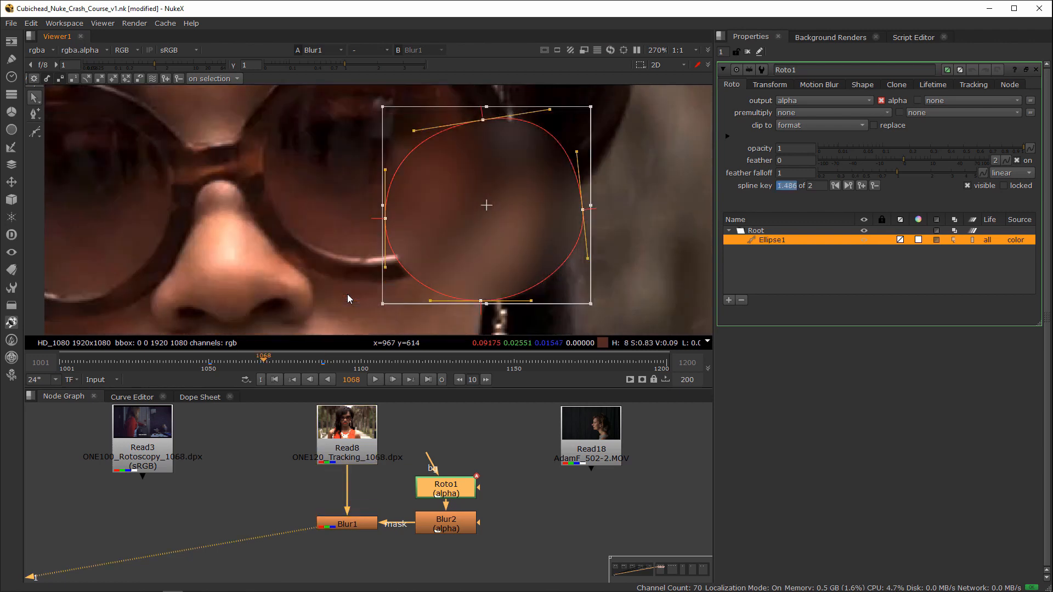
pyautogui.moveTo(502, 199); pyautogui.dragTo(404, 177)
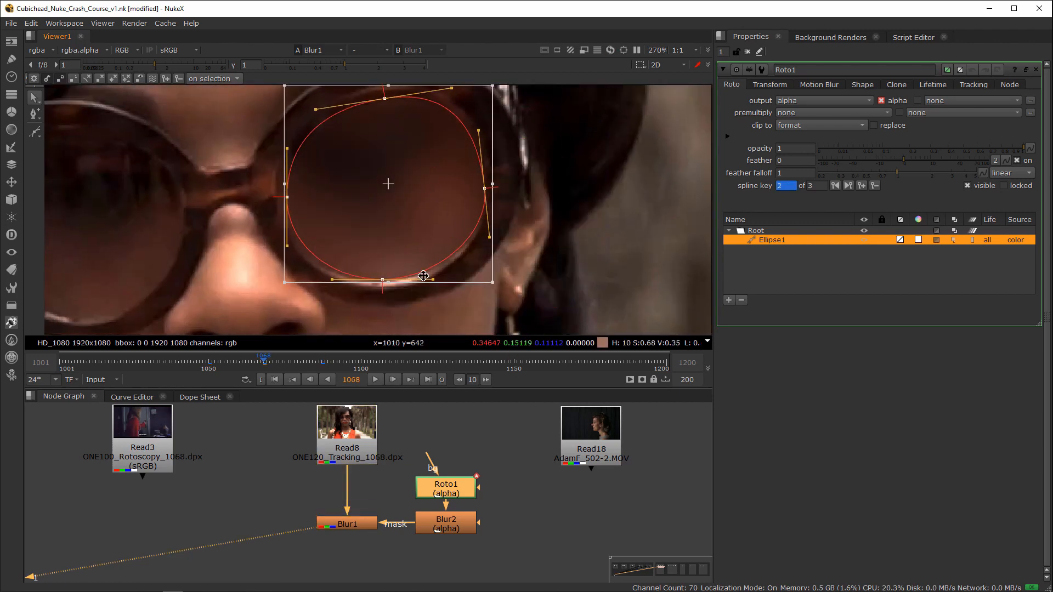
# Step: At frame 1059, move the ellipse onto the lens and scale it up slightly to fit
pyautogui.hotkey('ctrl', 'shift', 'Left')
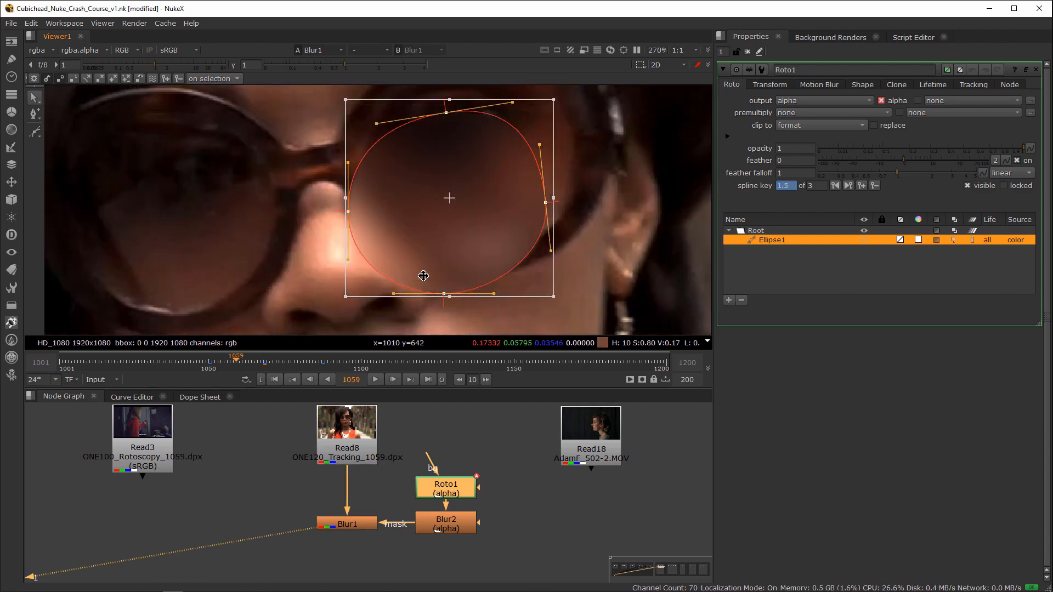
pyautogui.scroll(-1, 329, 201)
pyautogui.moveTo(395, 189); pyautogui.dragTo(377, 225, button='middle')
pyautogui.moveTo(427, 230); pyautogui.dragTo(443, 197)
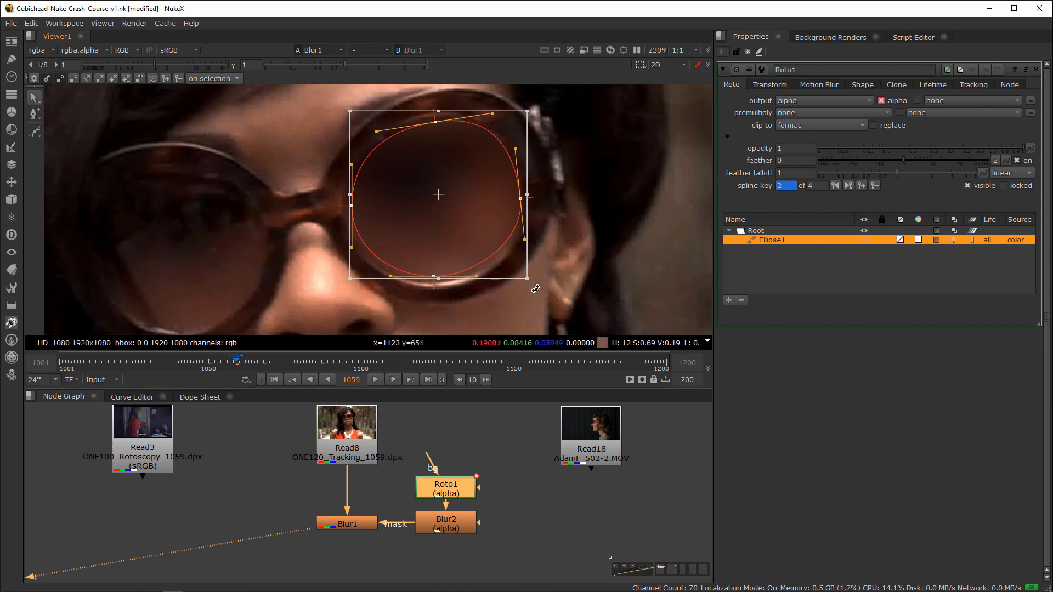
pyautogui.moveTo(527, 279); pyautogui.dragTo(532, 284)
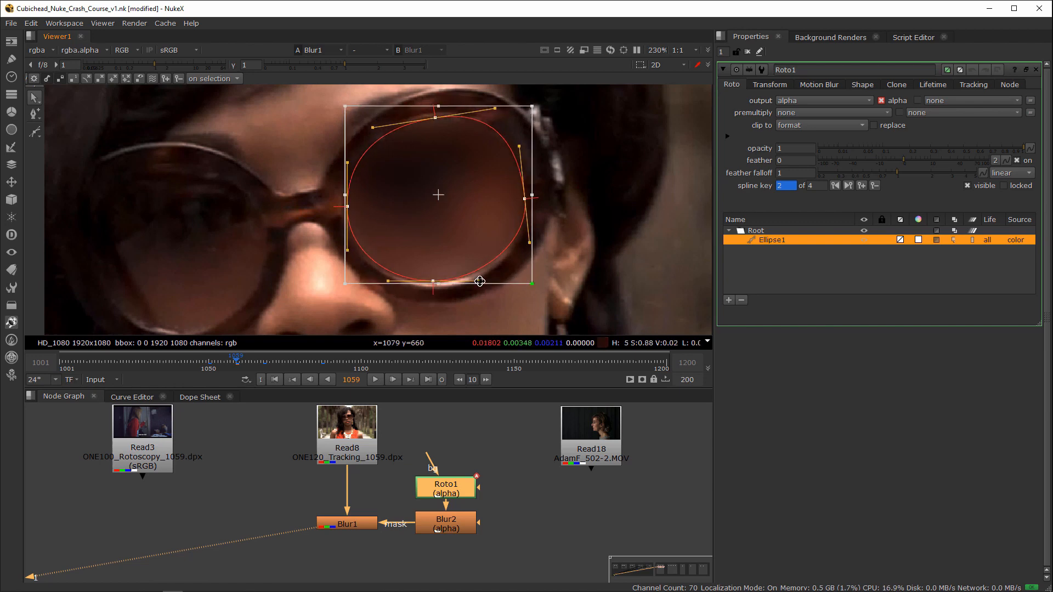
# Step: At frame 1078, move the ellipse back over the lens to set a keyframe
pyautogui.hotkey('ctrl', 'Right')
pyautogui.hotkey('shift', 'Right')
pyautogui.moveTo(387, 251); pyautogui.dragTo(402, 265)
pyautogui.moveTo(447, 286); pyautogui.dragTo(404, 241, button='middle')
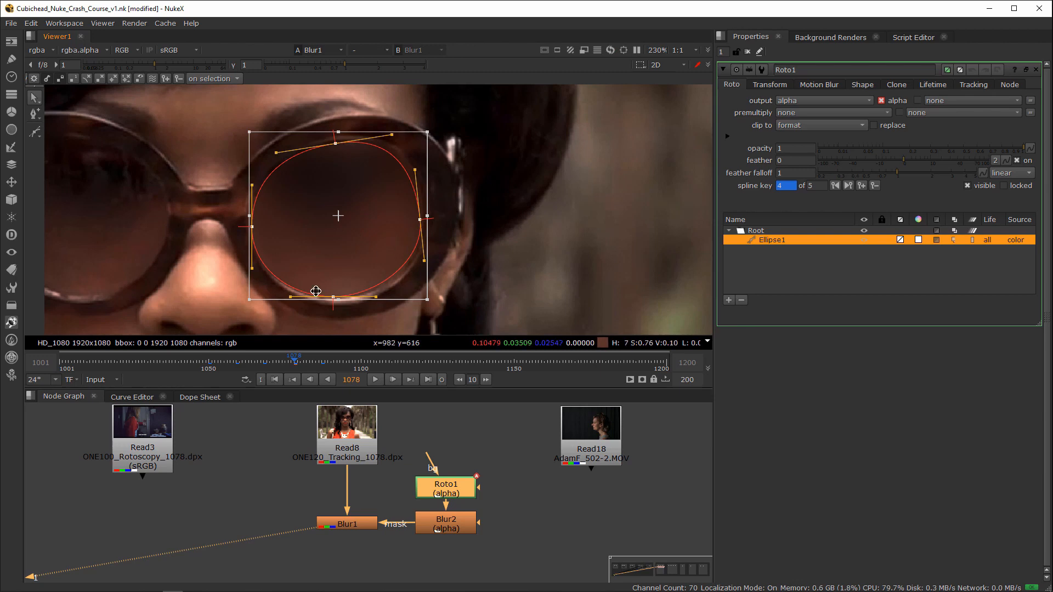
# Step: Advance to frame 1083 and nudge the ellipse to line up with the lens
pyautogui.press('Right')
pyautogui.press('Right')
pyautogui.press('Right')
pyautogui.press('Right')
pyautogui.press('Right')
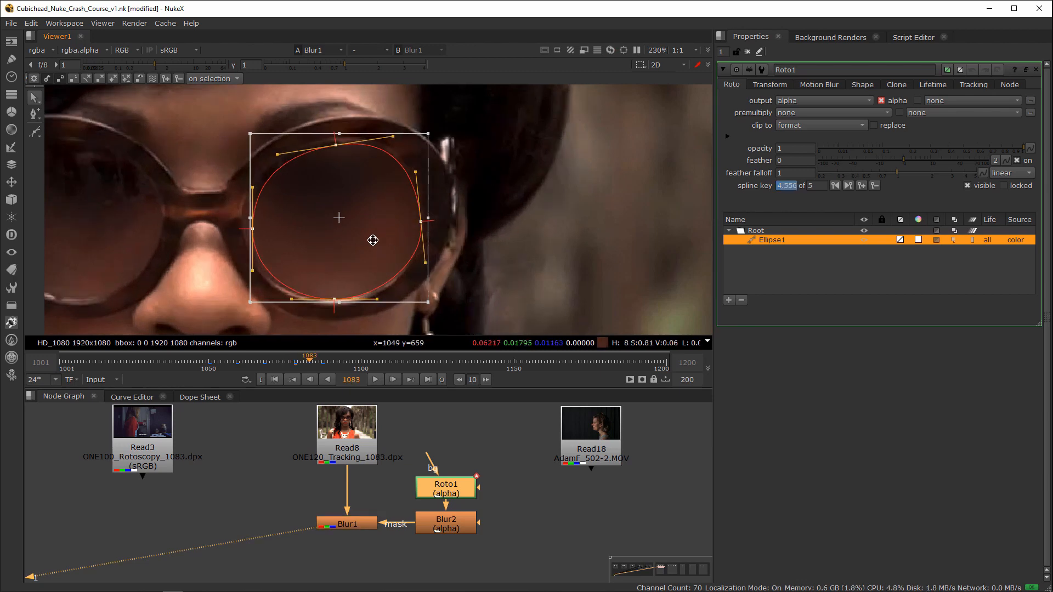
pyautogui.moveTo(373, 234); pyautogui.dragTo(372, 233)
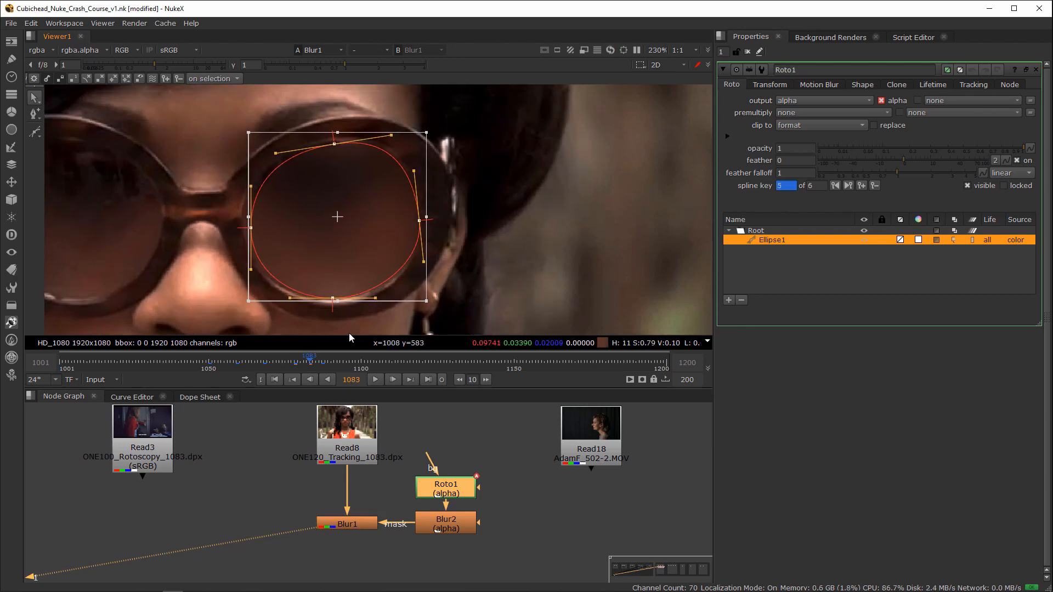
# Step: Key the ellipse's position over the lens at frame 1073, and scrub back to frame 1055 to check the tracking
pyautogui.press('Left')
pyautogui.press('Left')
pyautogui.press('Left')
pyautogui.press('Left')
pyautogui.press('Left')
pyautogui.hotkey('shift', 'Left')
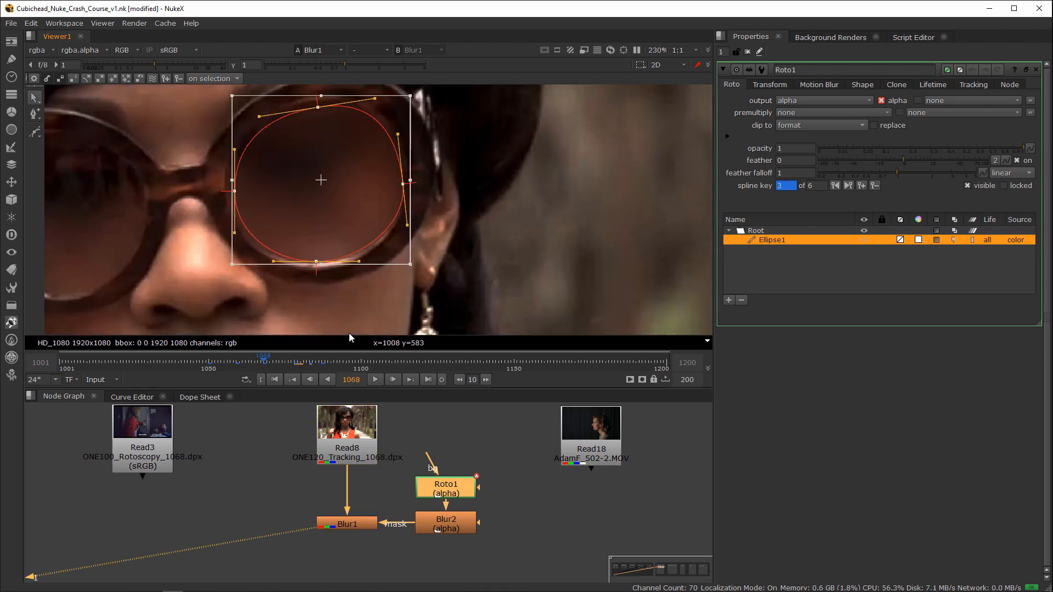
pyautogui.press('Right')
pyautogui.press('Right')
pyautogui.press('Right')
pyautogui.press('Right')
pyautogui.press('Right')
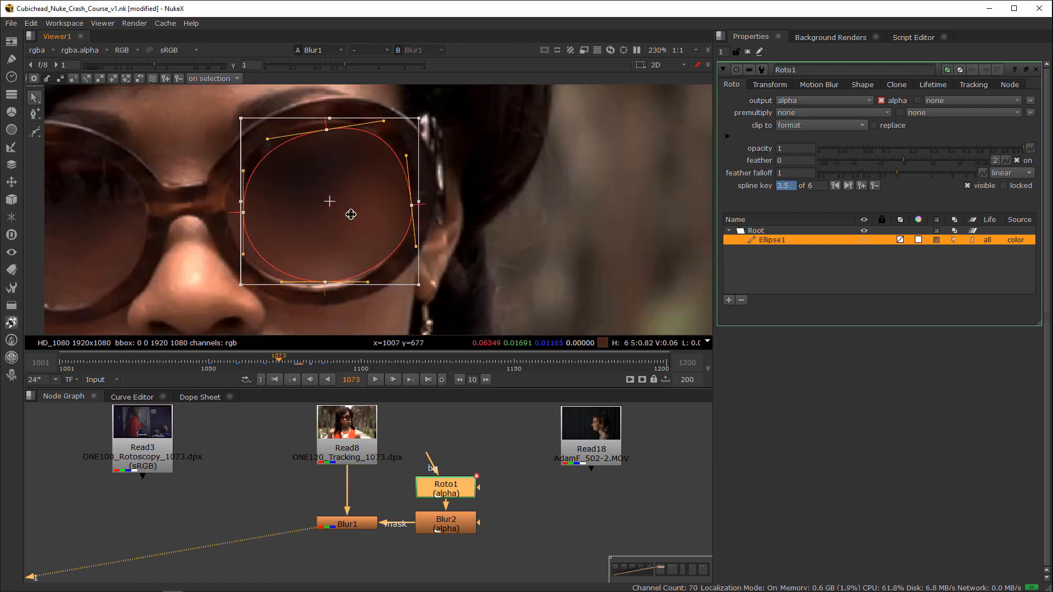
pyautogui.moveTo(341, 212); pyautogui.dragTo(363, 240)
pyautogui.hotkey('shift', 'Left')
pyautogui.moveTo(362, 362); pyautogui.dragTo(223, 367)
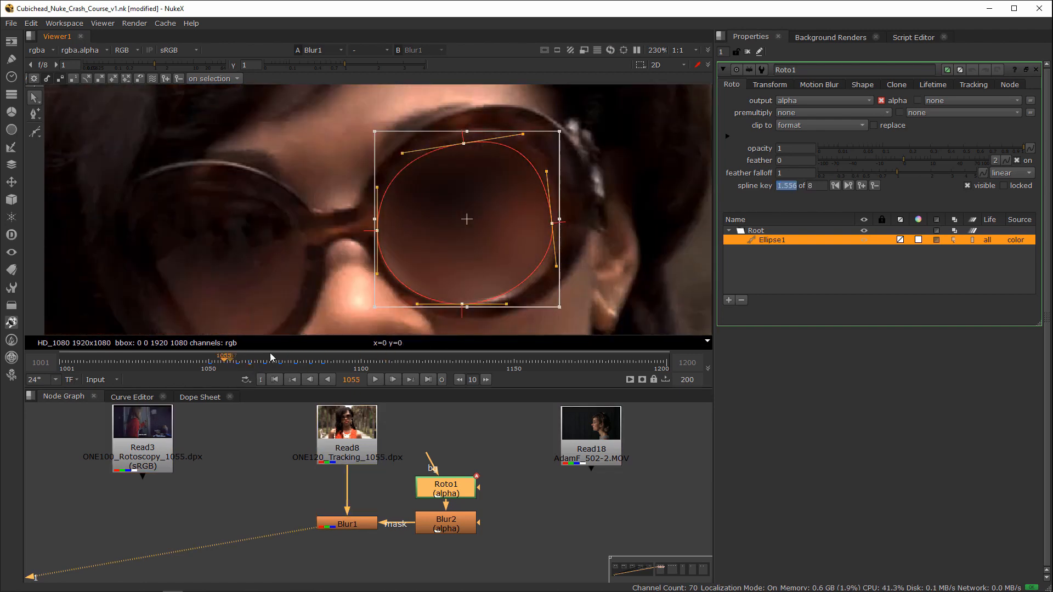
# Step: Nudge the ellipse over the lens to key it at frame 1055, and play only the range 1050 to 1087
pyautogui.moveTo(471, 238); pyautogui.dragTo(478, 240)
pyautogui.moveTo(252, 363); pyautogui.dragTo(321, 364)
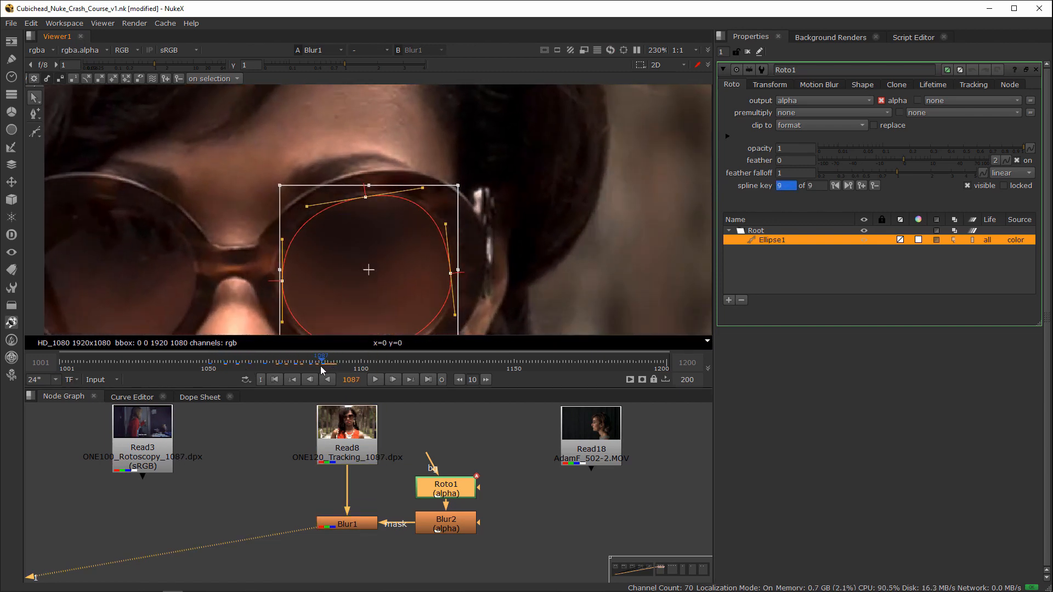
pyautogui.press('o')
pyautogui.click(208, 366)
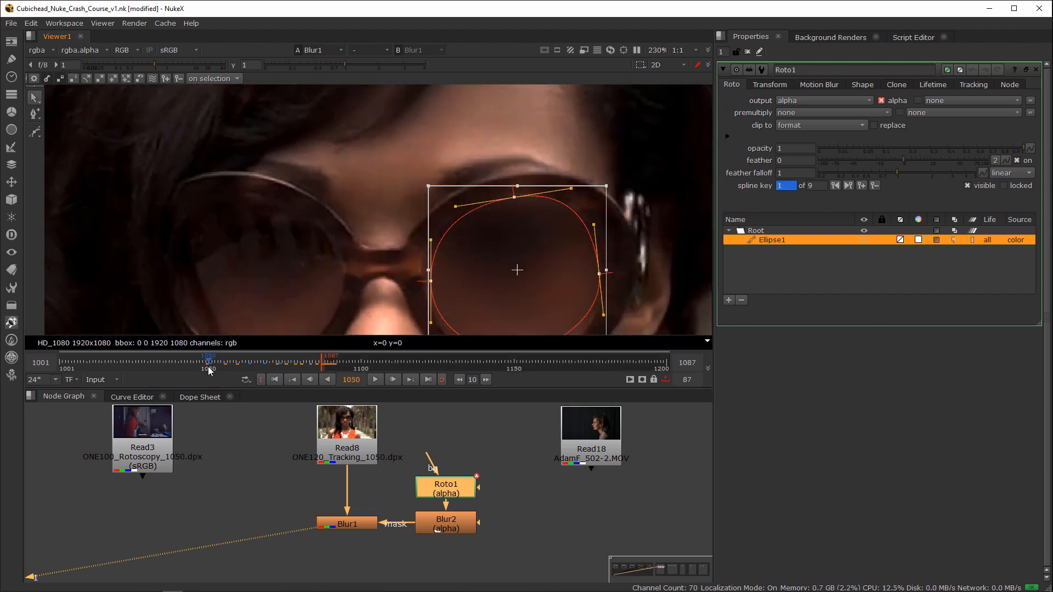
pyautogui.press('i')
pyautogui.press('l')
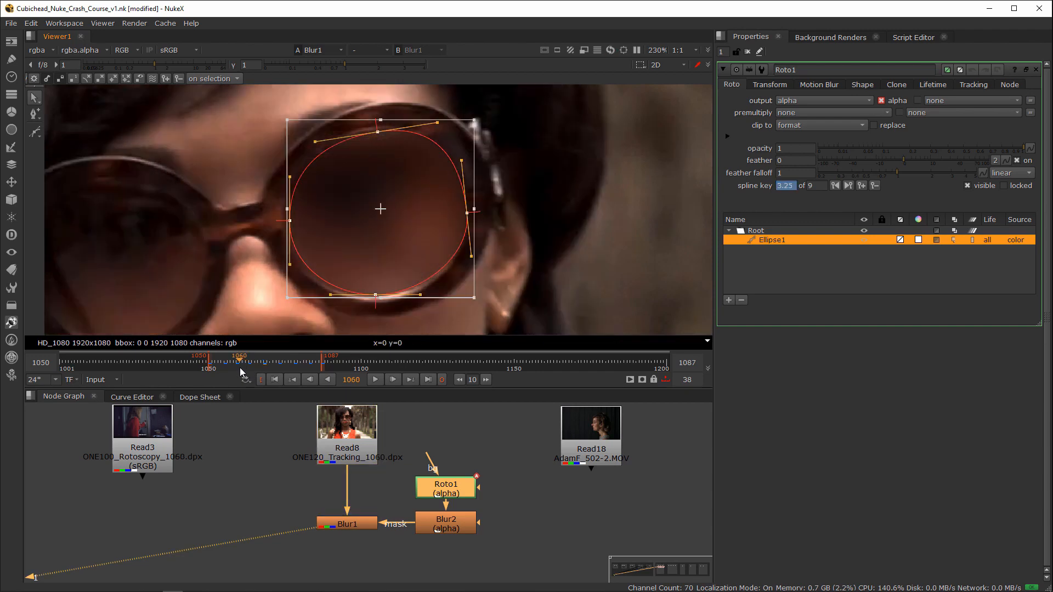
# Step: At the frame 1068 keyframe, try enlarging the ellipse and pulling out a feather edge
pyautogui.click(235, 366)
pyautogui.moveTo(268, 366)
pyautogui.mouseDown()
pyautogui.moveTo(293, 366)
pyautogui.moveTo(239, 373)
pyautogui.moveTo(275, 370)
pyautogui.moveTo(264, 367)
pyautogui.mouseUp()
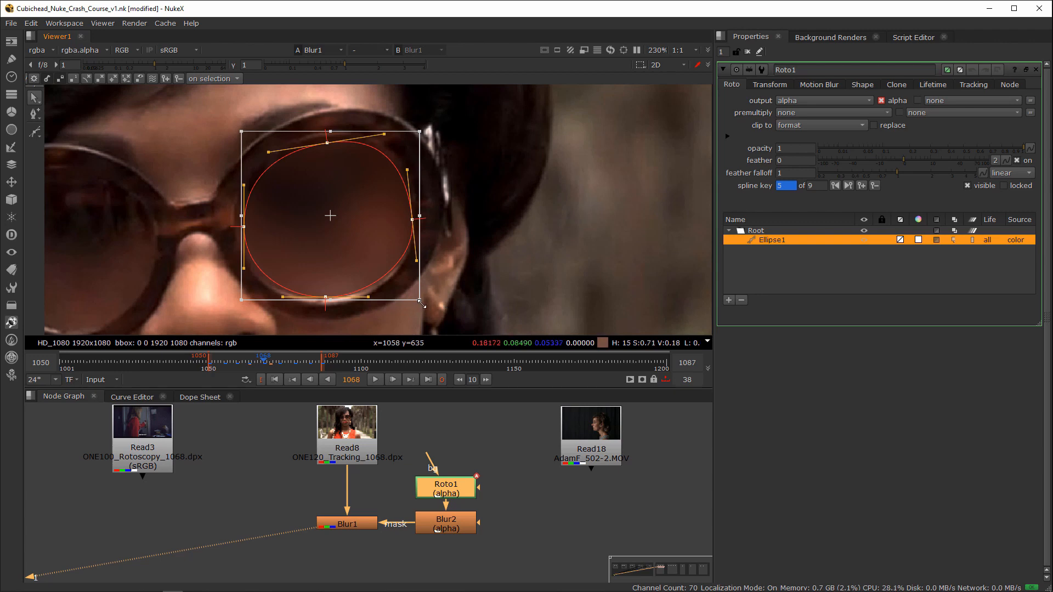
pyautogui.moveTo(422, 302); pyautogui.dragTo(451, 330)
pyautogui.moveTo(334, 252); pyautogui.dragTo(368, 259)
pyautogui.press('e')
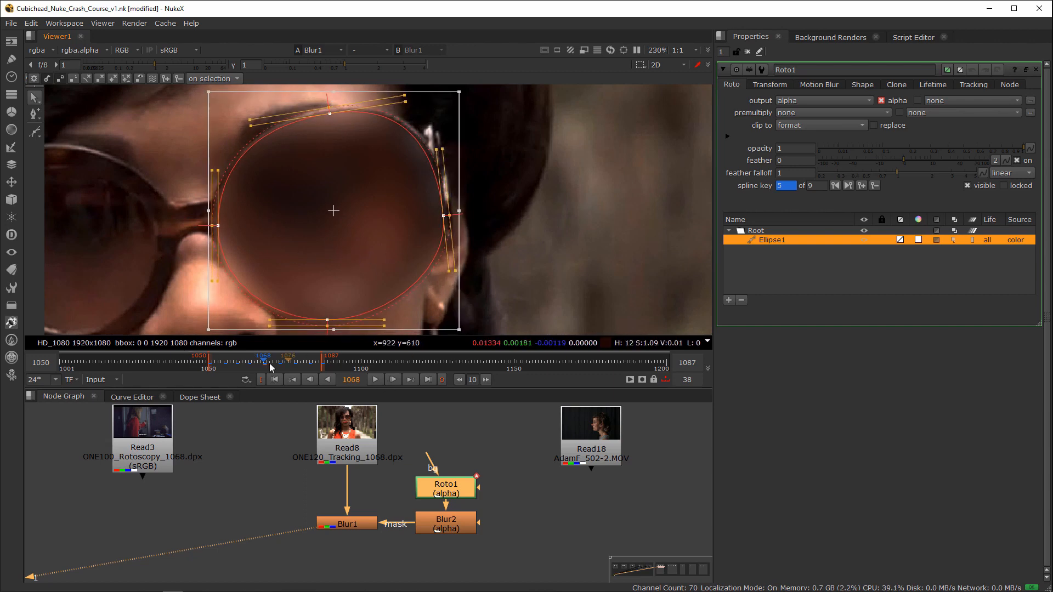
pyautogui.moveTo(264, 364)
pyautogui.mouseDown()
pyautogui.moveTo(251, 367)
pyautogui.moveTo(277, 370)
pyautogui.moveTo(264, 372)
pyautogui.mouseUp()
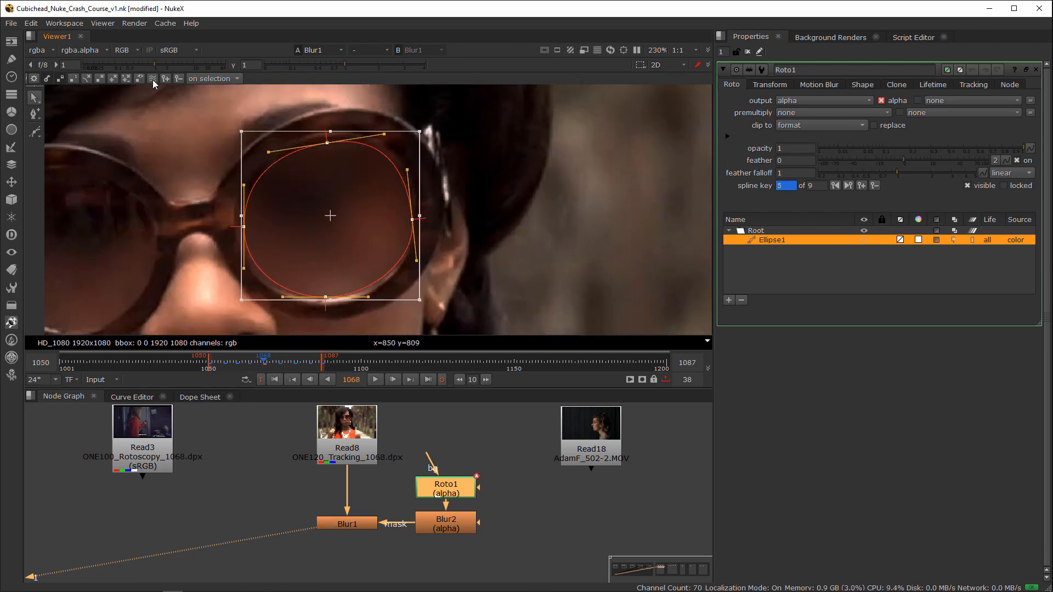
# Step: Try enlarging the ellipse at frame 1068 with ripple edit set to all keyframes, check other frames, and undo the scaling
pyautogui.click(152, 80)
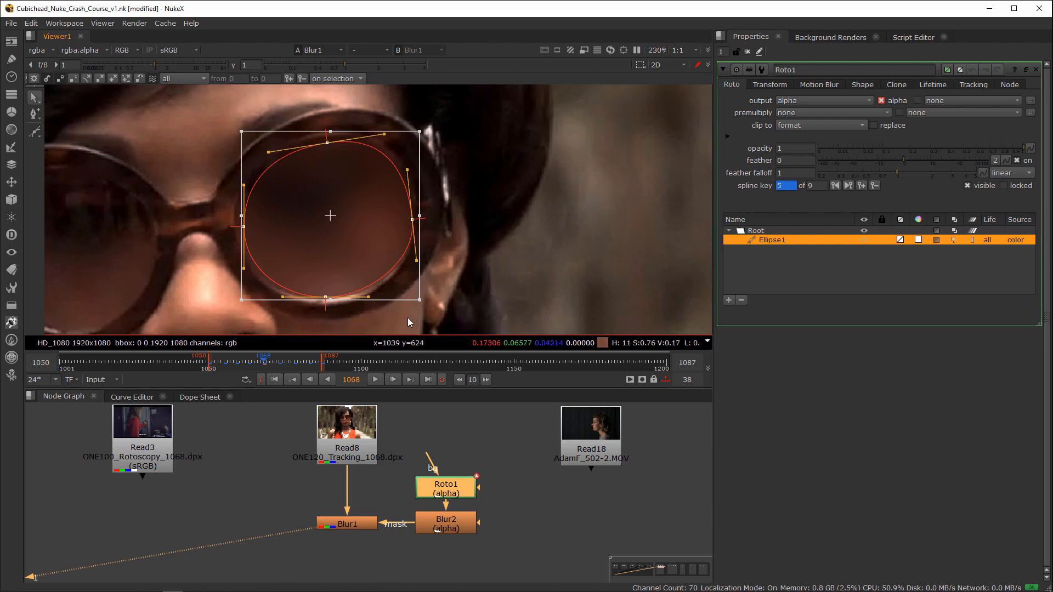
pyautogui.moveTo(419, 303); pyautogui.dragTo(448, 326)
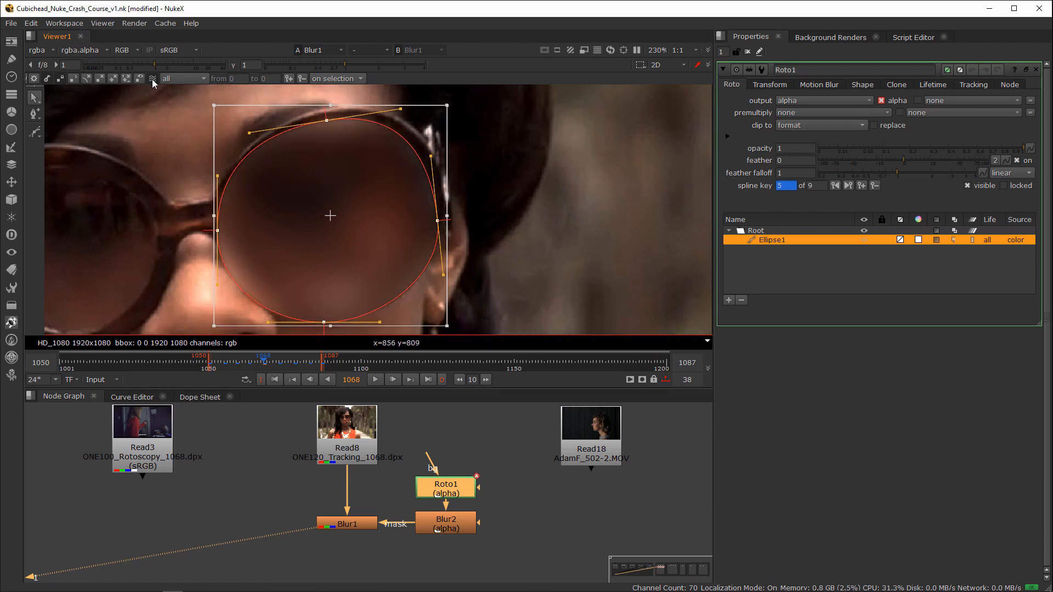
pyautogui.click(153, 79)
pyautogui.click(284, 363)
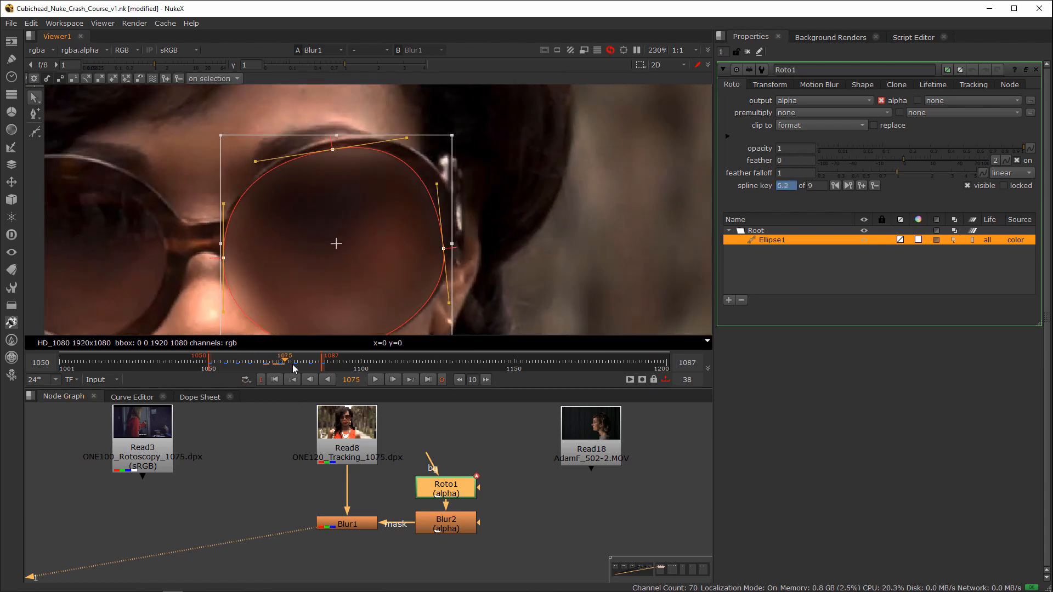
pyautogui.moveTo(294, 369); pyautogui.dragTo(276, 365)
pyautogui.moveTo(437, 258); pyautogui.dragTo(499, 223)
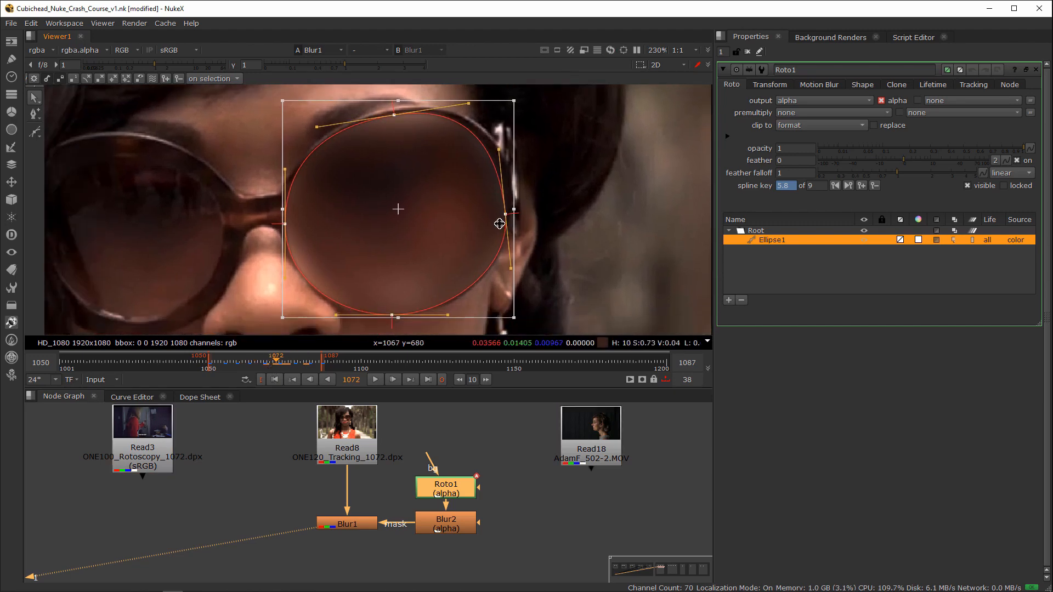
pyautogui.hotkey('ctrl', 'z')
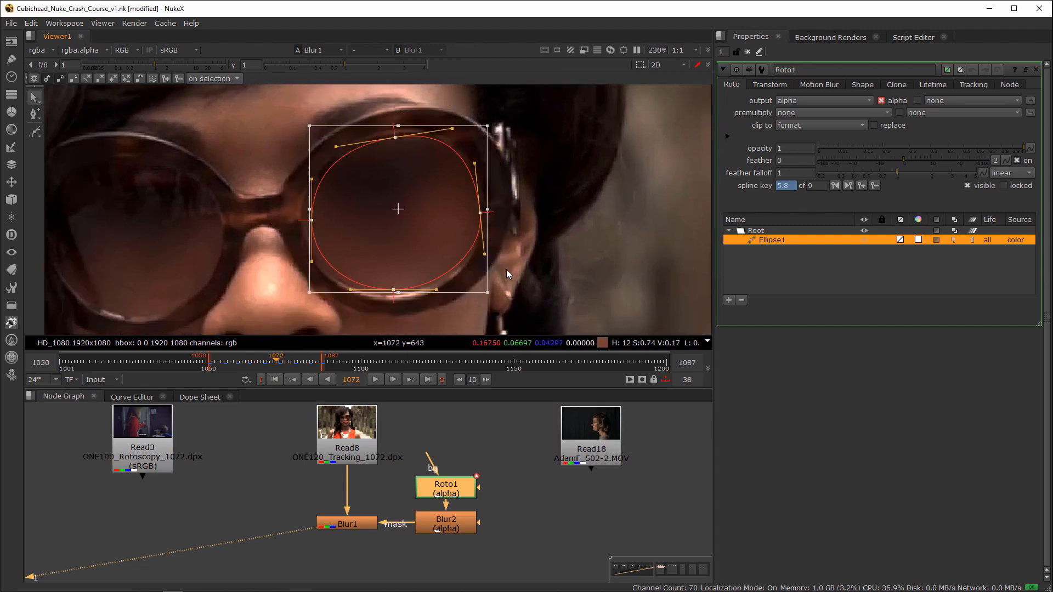
# Step: Add a Roto node below the Read18 clip and show its output in the viewer
pyautogui.scroll(-5, 400, 465)
pyautogui.scroll(5, 400, 466)
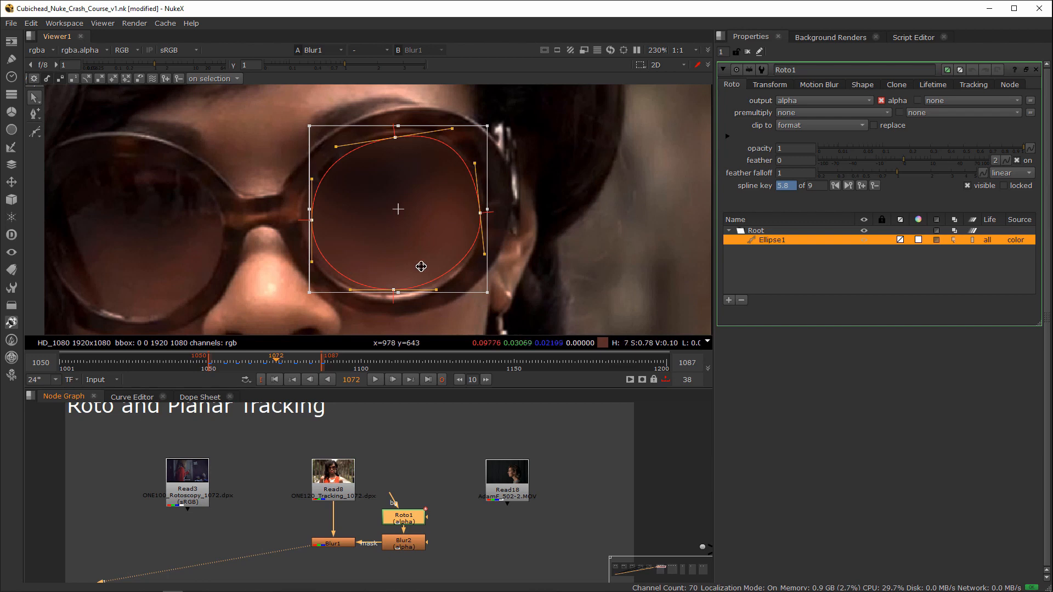
pyautogui.moveTo(338, 534); pyautogui.dragTo(345, 505, button='middle')
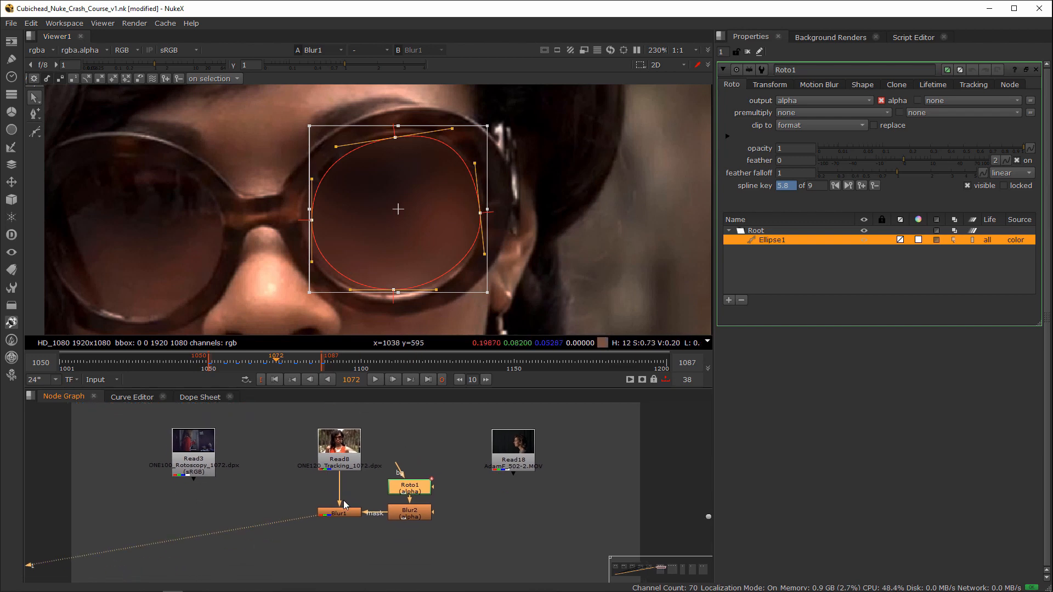
pyautogui.click(344, 504)
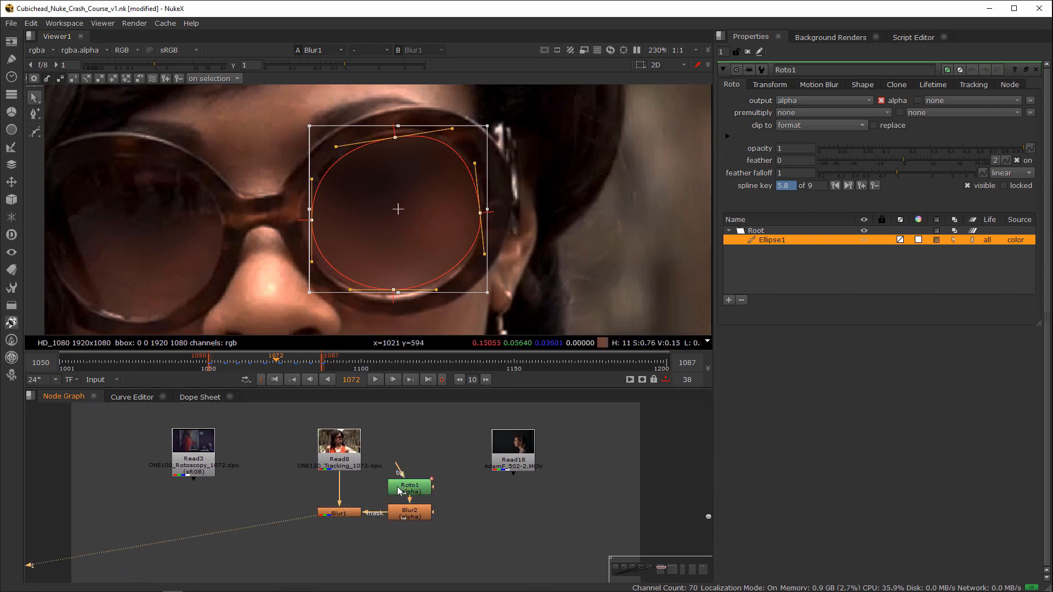
pyautogui.click(358, 510)
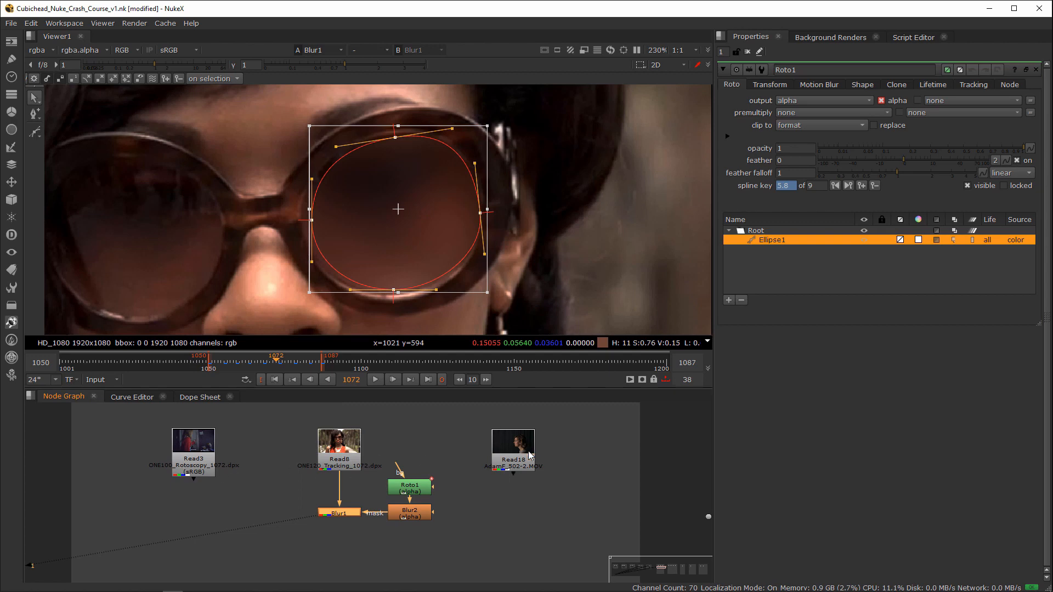
pyautogui.click(530, 456)
pyautogui.press('o')
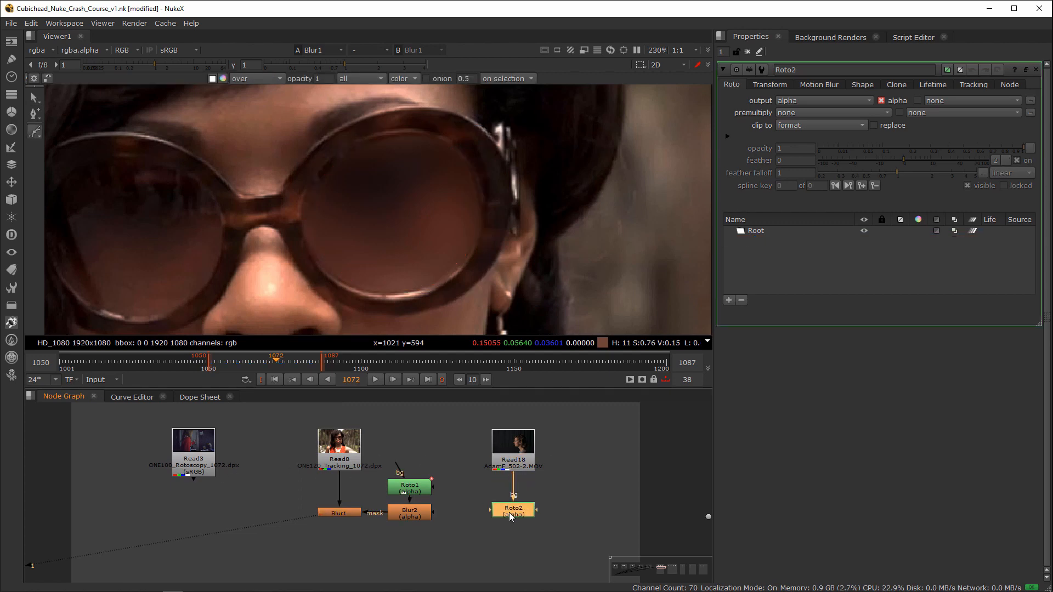
pyautogui.press('1')
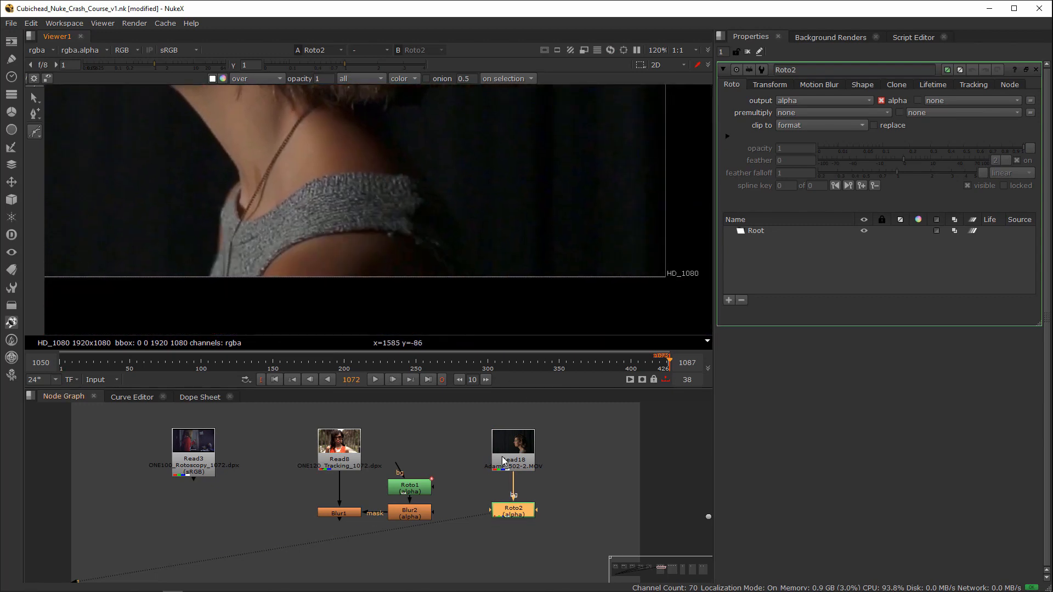
# Step: Open the Read18 properties and view the clip's alpha channel at full frame
pyautogui.moveTo(519, 466); pyautogui.dragTo(513, 490, button='middle')
pyautogui.click(513, 490)
pyautogui.doubleClick(513, 489)
pyautogui.press('1')
pyautogui.press('a')
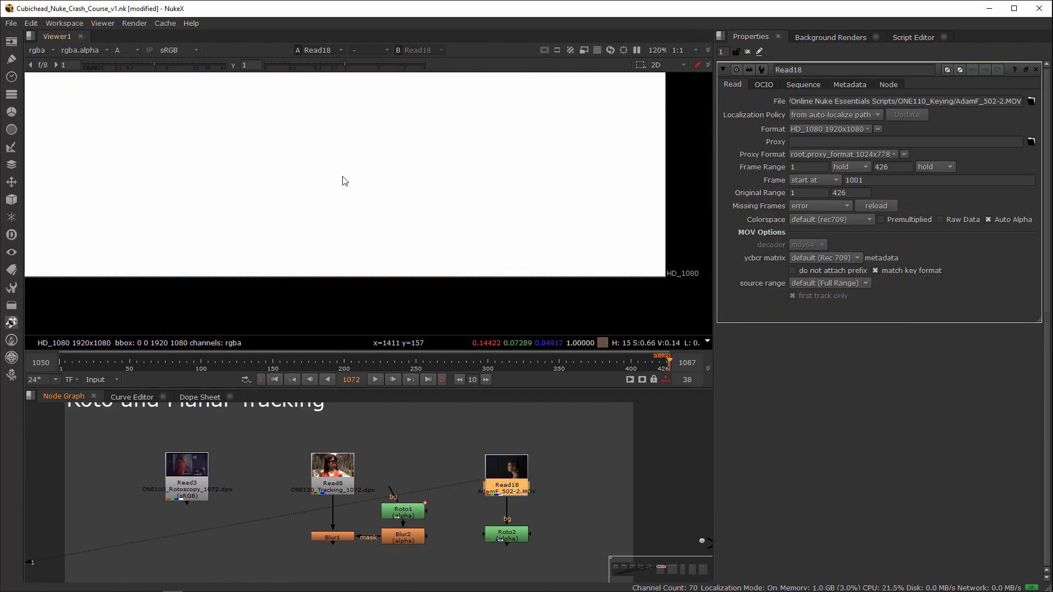
pyautogui.scroll(-3, 358, 228)
pyautogui.press('f')
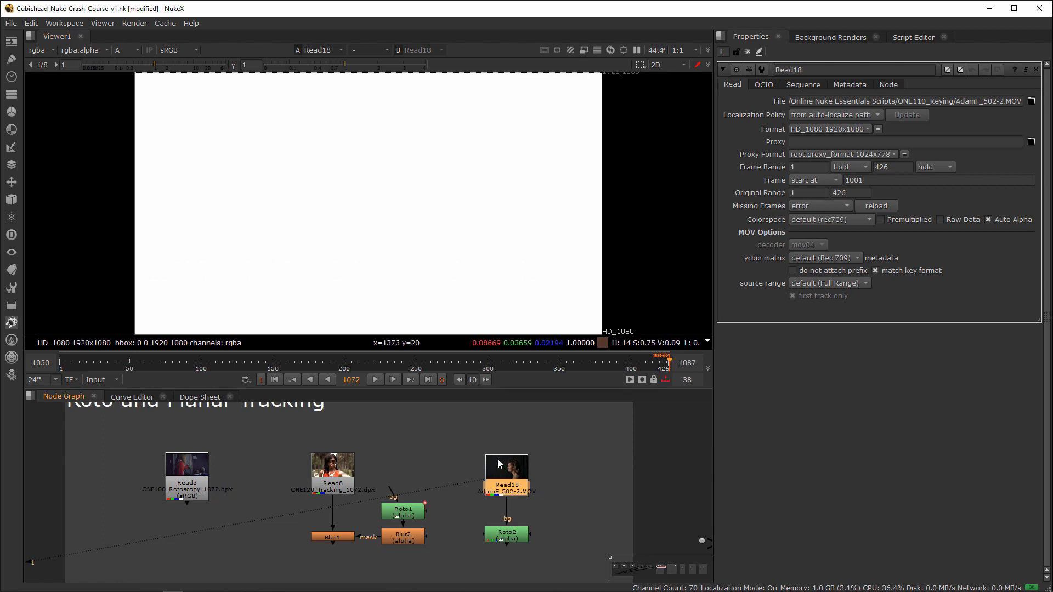
# Step: Turn Read18's Auto Alpha option off and back on to compare the alpha channel
pyautogui.click(994, 220)
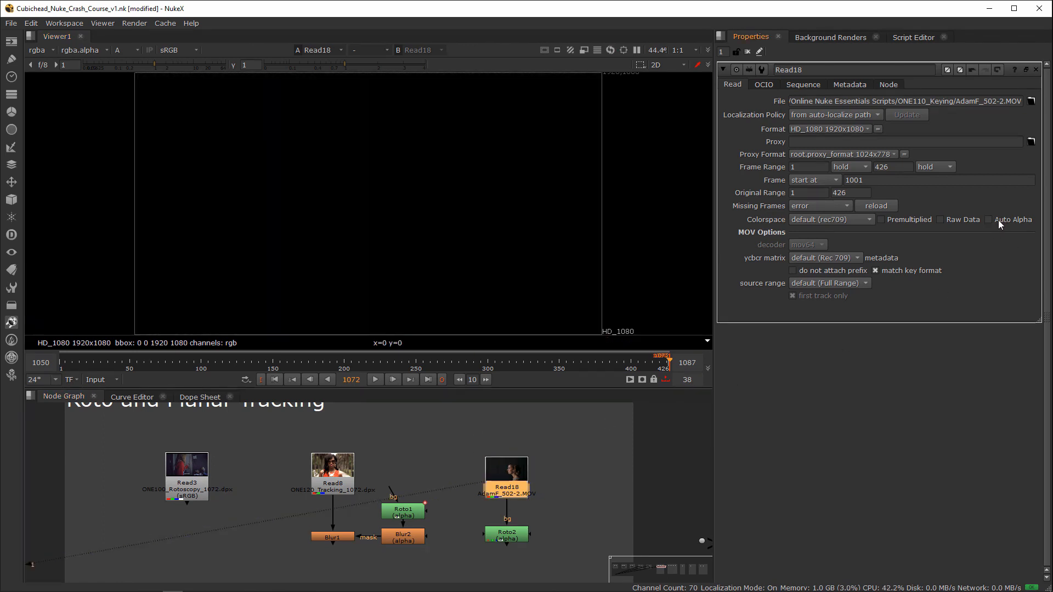
pyautogui.click(998, 219)
pyautogui.click(999, 219)
pyautogui.click(995, 221)
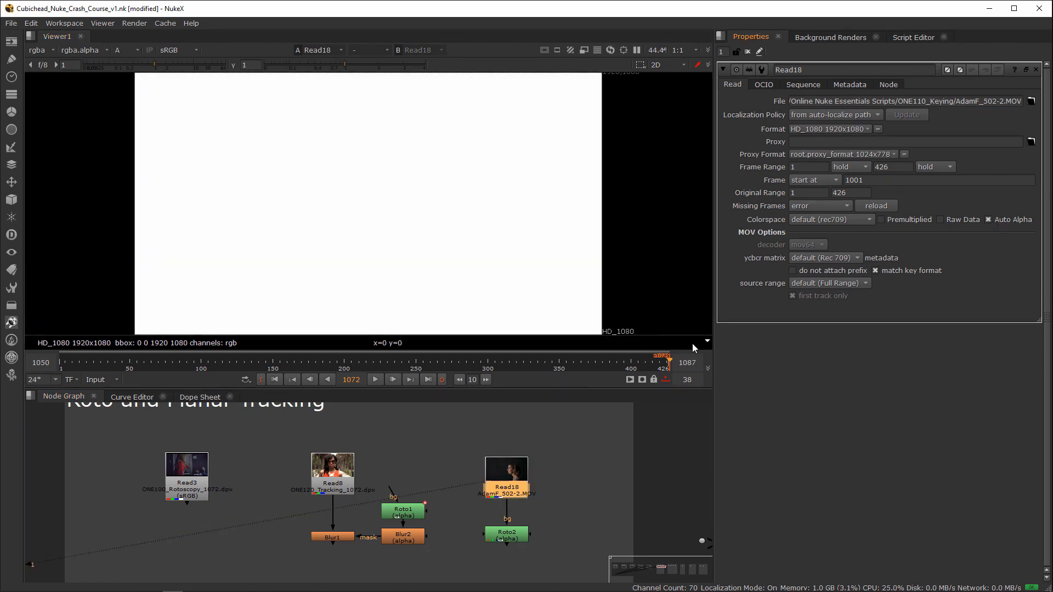
# Step: Enable replace on the Roto2 node, clipped to format, and return its view to full colour
pyautogui.doubleClick(490, 529)
pyautogui.press('1')
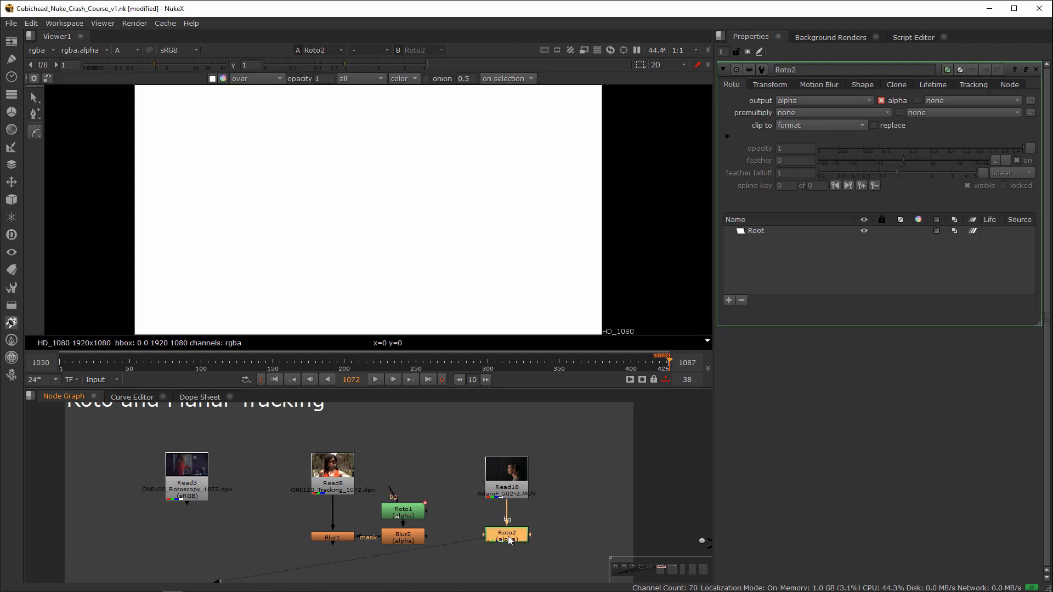
pyautogui.click(784, 126)
pyautogui.click(790, 125)
pyautogui.click(875, 125)
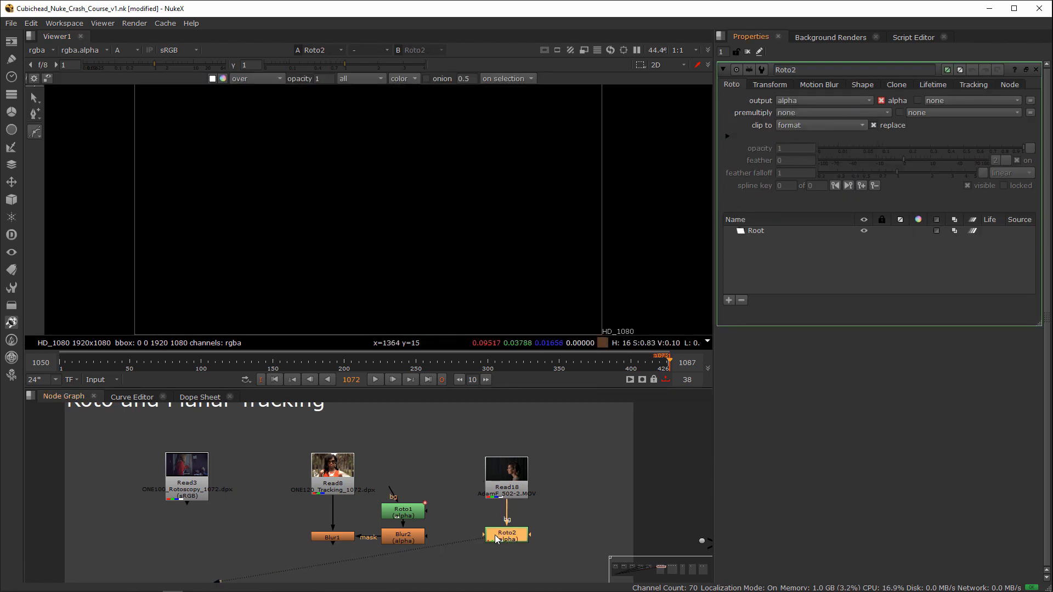
pyautogui.press('a')
# Step: Start a Bezier shape behind the woman's neck, placing points down the back of her shoulder to below the frame edge
pyautogui.scroll(2, 420, 288)
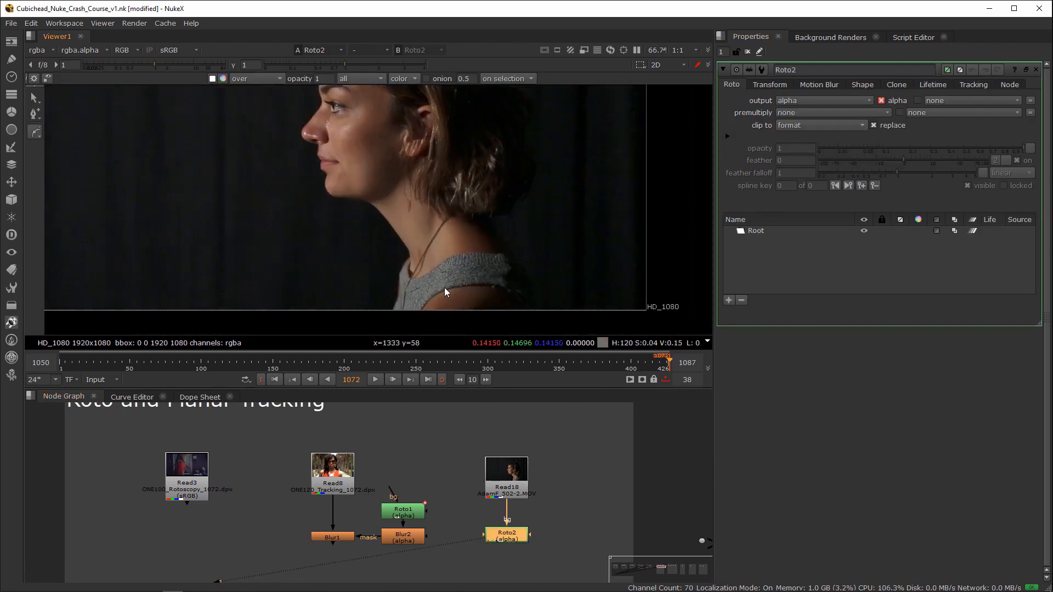
pyautogui.scroll(3, 446, 245)
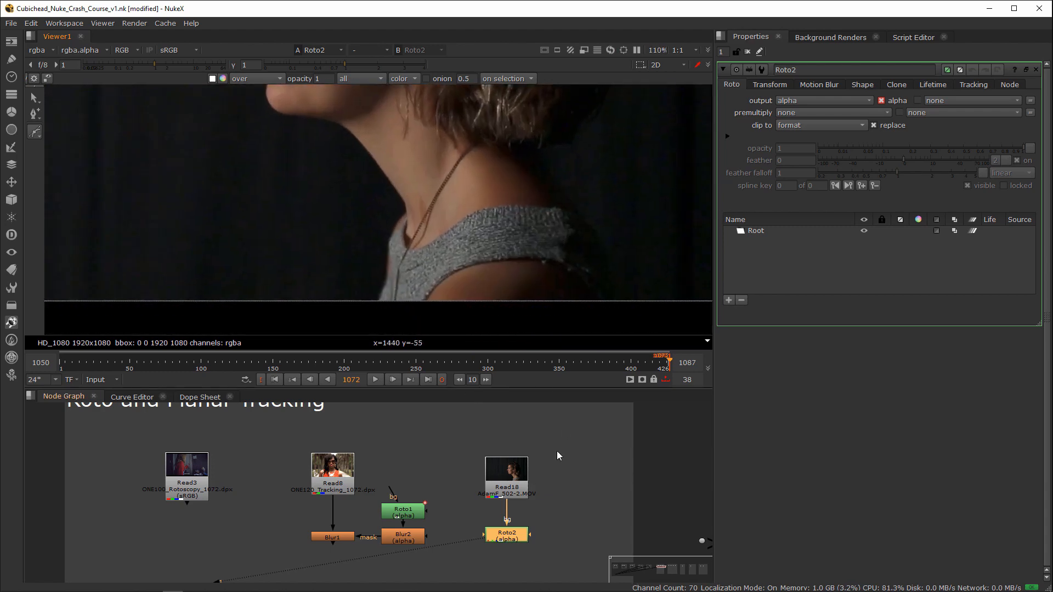
pyautogui.scroll(3, 364, 223)
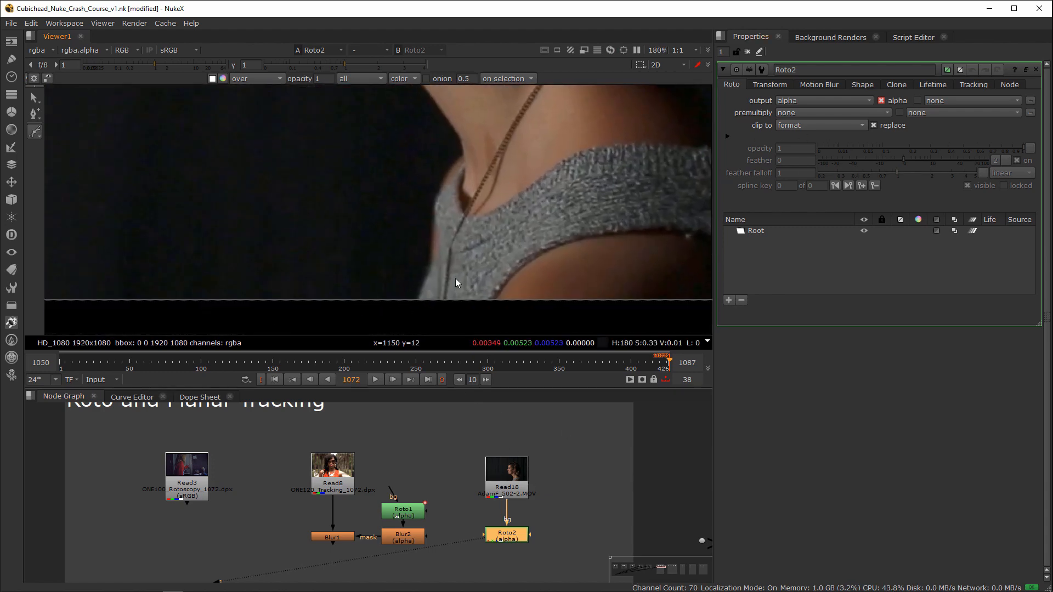
pyautogui.moveTo(673, 246); pyautogui.dragTo(425, 255, button='middle')
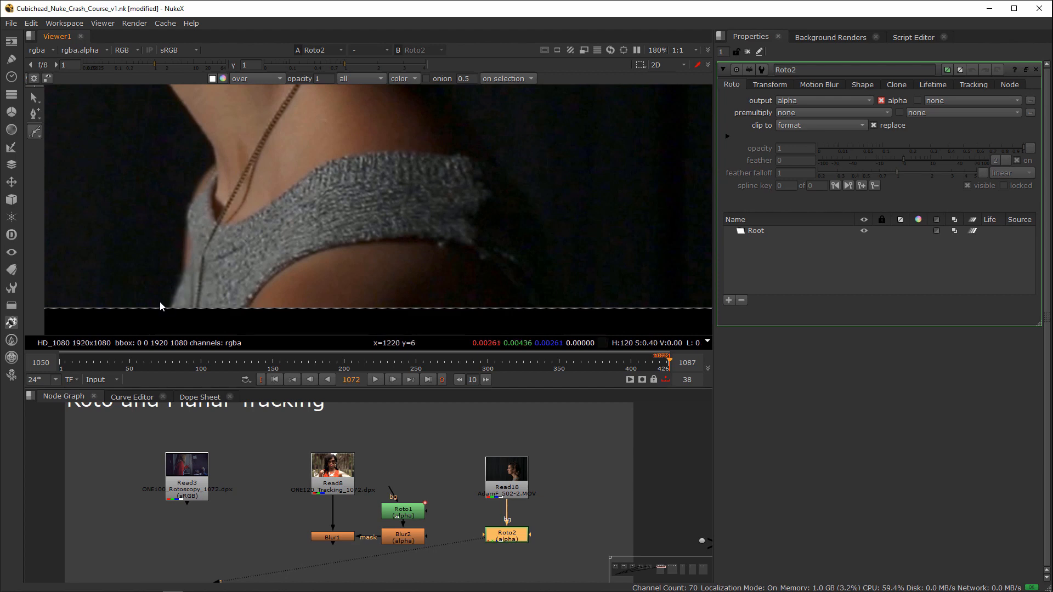
pyautogui.moveTo(486, 156); pyautogui.dragTo(481, 238, button='middle')
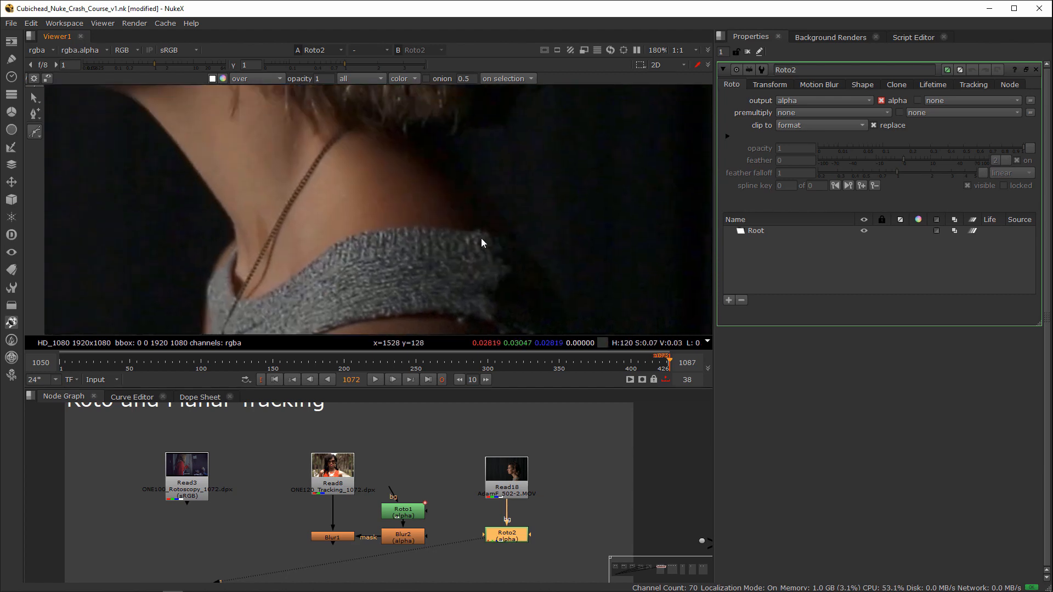
pyautogui.click(432, 120)
pyautogui.click(447, 143)
pyautogui.click(461, 164)
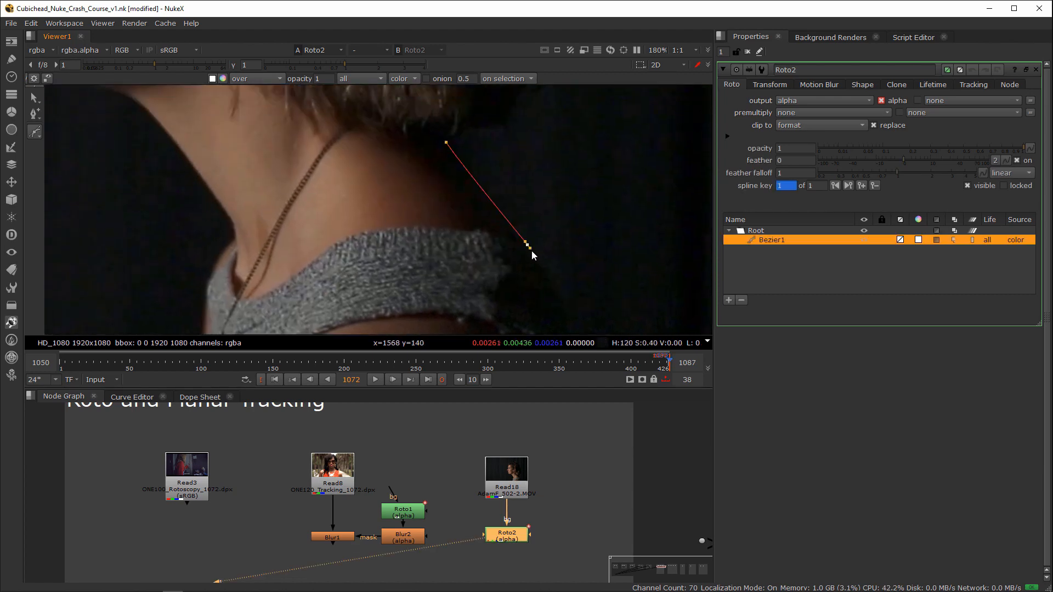
pyautogui.moveTo(558, 303); pyautogui.dragTo(505, 190, button='middle')
pyautogui.moveTo(538, 285); pyautogui.dragTo(538, 315)
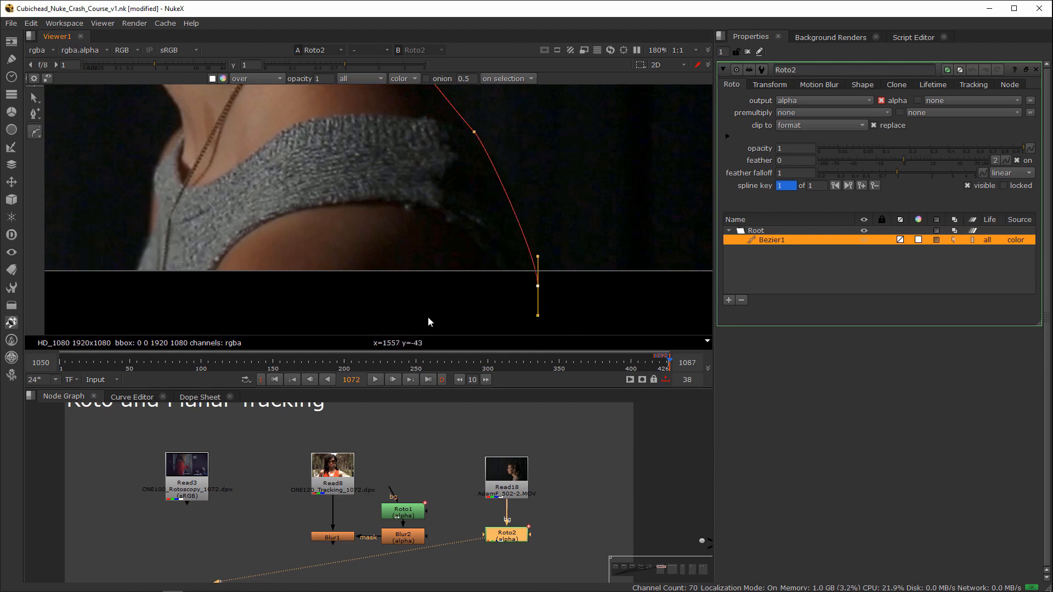
# Step: Continue the Bezier below the frame and up the chest to the front of the neck, closing it behind the neck
pyautogui.moveTo(381, 311); pyautogui.dragTo(324, 311)
pyautogui.moveTo(167, 300); pyautogui.dragTo(316, 295, button='middle')
pyautogui.moveTo(297, 296); pyautogui.dragTo(277, 294)
pyautogui.click(299, 253)
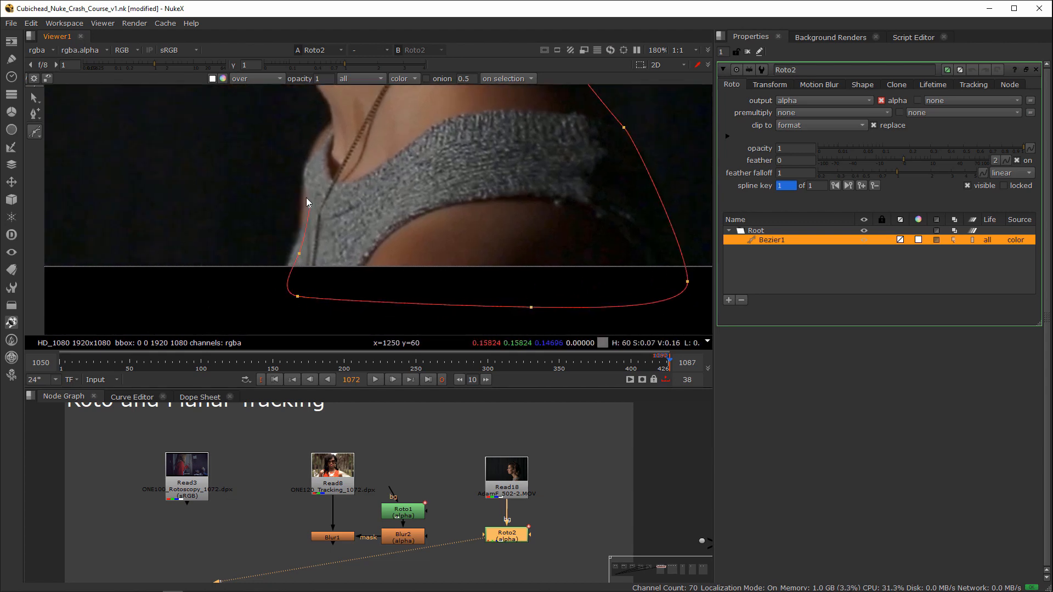
pyautogui.moveTo(330, 140); pyautogui.dragTo(337, 127)
pyautogui.moveTo(375, 106); pyautogui.dragTo(372, 221, button='middle')
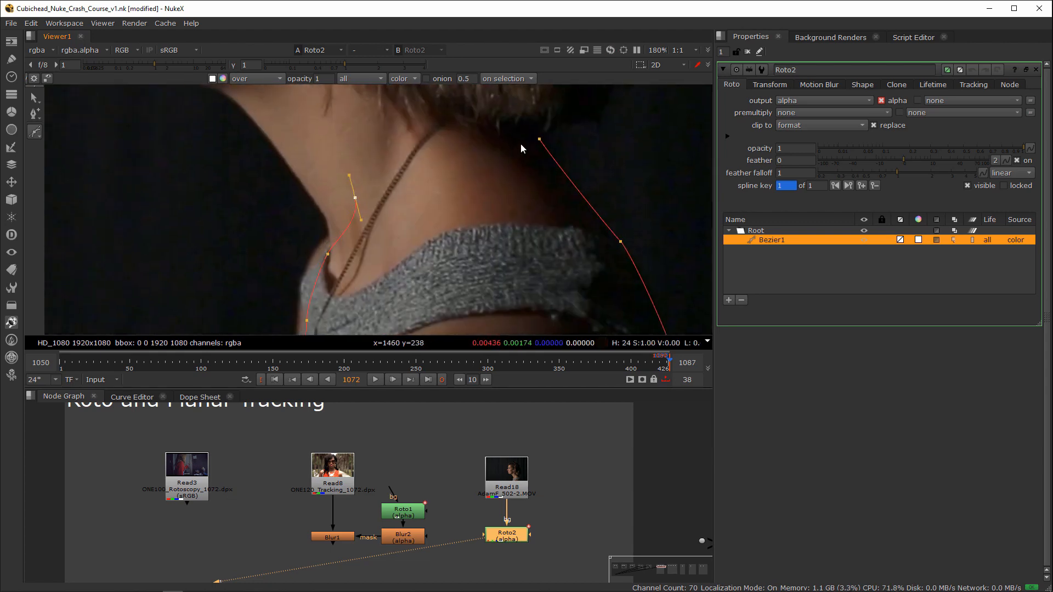
pyautogui.moveTo(539, 139); pyautogui.dragTo(559, 157)
# Step: Adjust the Bezier points along the front of the neck and chest to follow the skin and the knitted top
pyautogui.scroll(-5, 520, 179)
pyautogui.scroll(3, 498, 177)
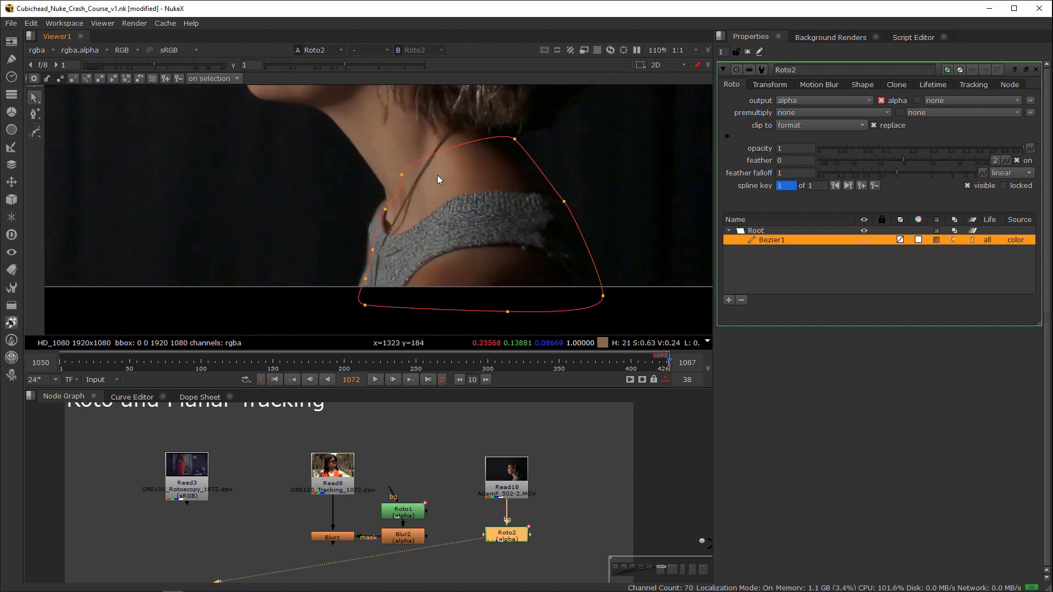
pyautogui.moveTo(402, 177); pyautogui.dragTo(386, 173)
pyautogui.moveTo(369, 257); pyautogui.dragTo(357, 293)
pyautogui.moveTo(365, 256); pyautogui.dragTo(367, 257)
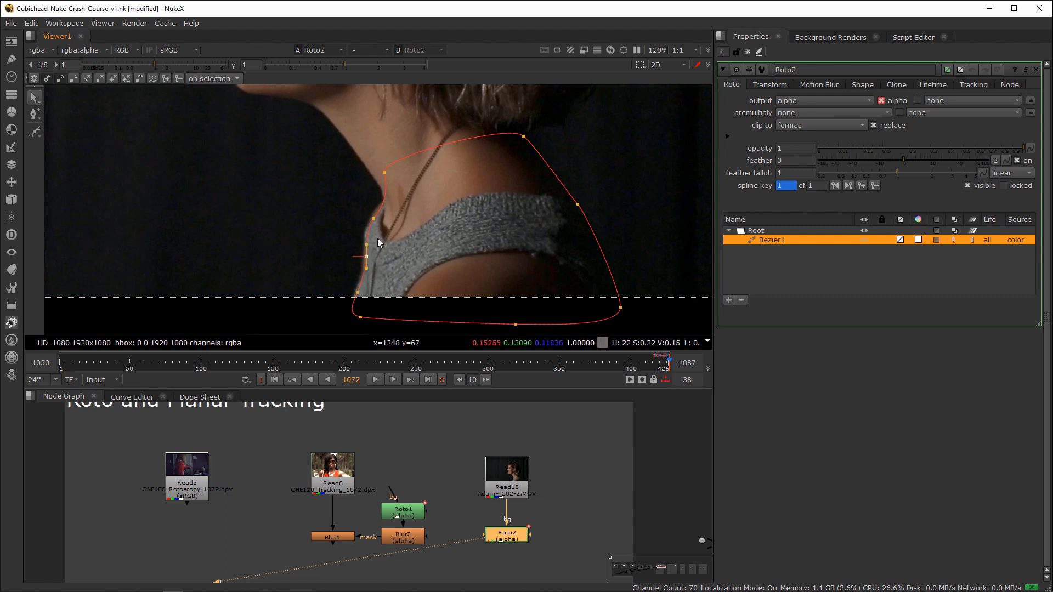
pyautogui.moveTo(374, 218); pyautogui.dragTo(374, 219)
pyautogui.moveTo(383, 182); pyautogui.dragTo(381, 183)
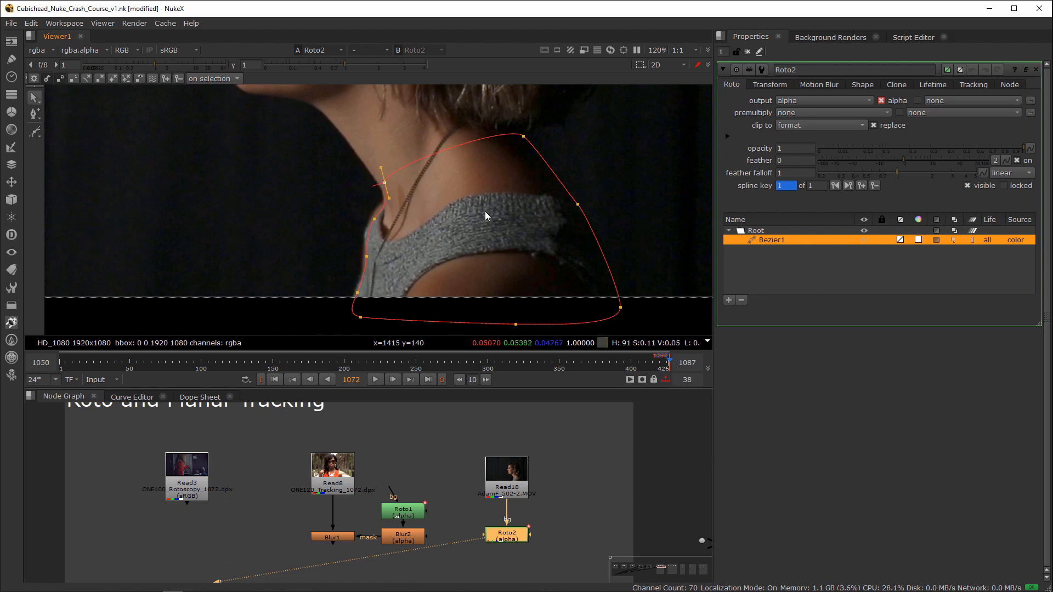
# Step: Inspect the shoulder shape's alpha channel and switch the viewer to the matte overlay display
pyautogui.scroll(-2, 471, 209)
pyautogui.scroll(2, 491, 213)
pyautogui.press('a')
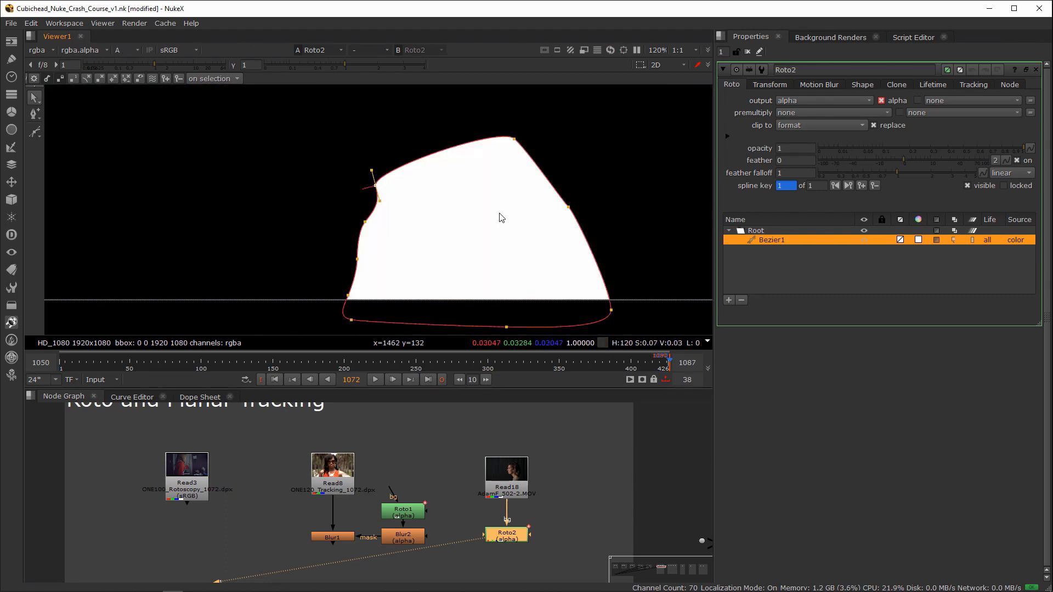
pyautogui.press('a')
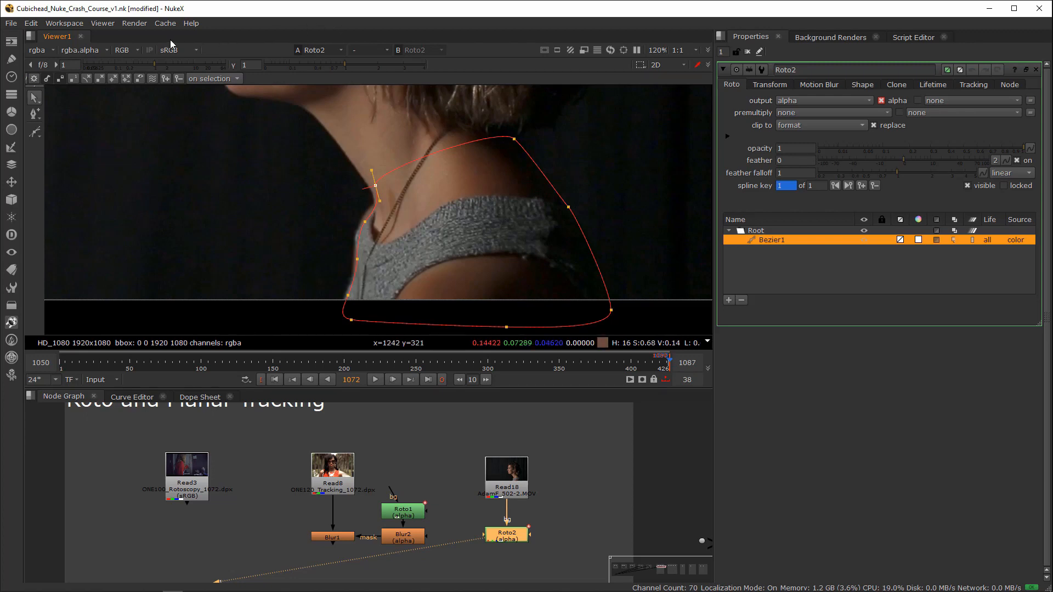
pyautogui.click(126, 50)
pyautogui.click(160, 133)
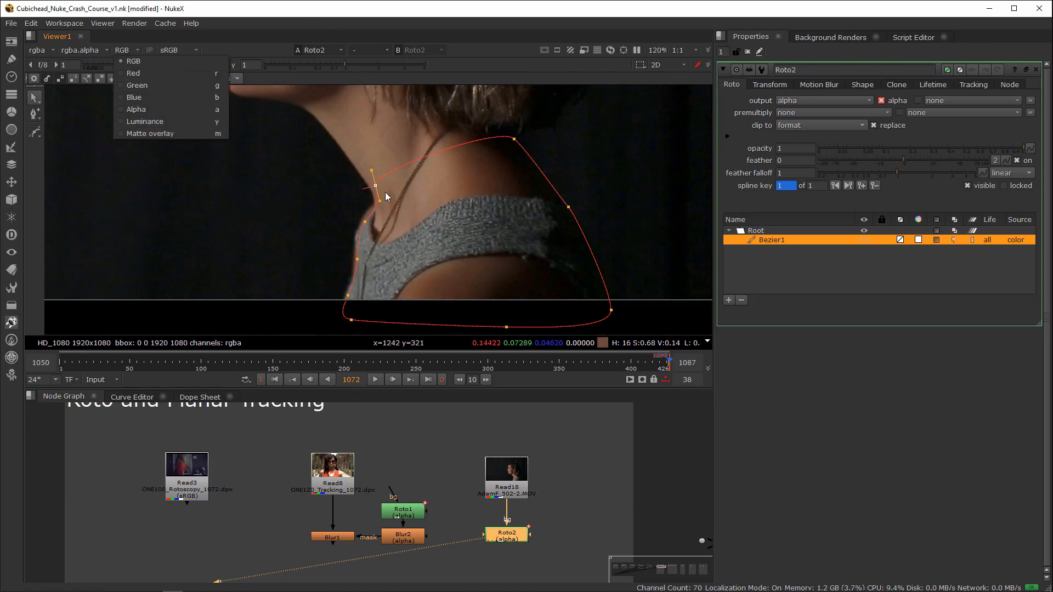
# Step: Examine the red matte overlay on the shoulder, selecting and deselecting the Bezier points and hiding the roto outlines
pyautogui.moveTo(472, 207); pyautogui.dragTo(440, 221, button='middle')
pyautogui.scroll(-1, 460, 221)
pyautogui.moveTo(285, 143); pyautogui.dragTo(606, 387)
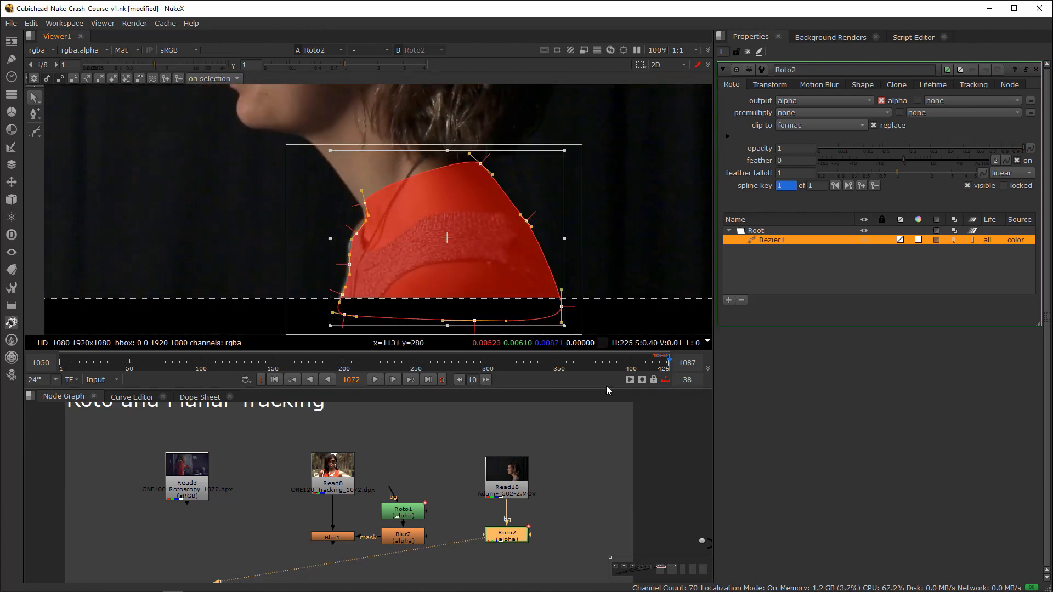
pyautogui.click(600, 229)
pyautogui.moveTo(598, 226); pyautogui.dragTo(580, 232, button='middle')
pyautogui.scroll(1, 559, 231)
pyautogui.click(546, 234)
pyautogui.press('q')
pyautogui.scroll(-2, 546, 244)
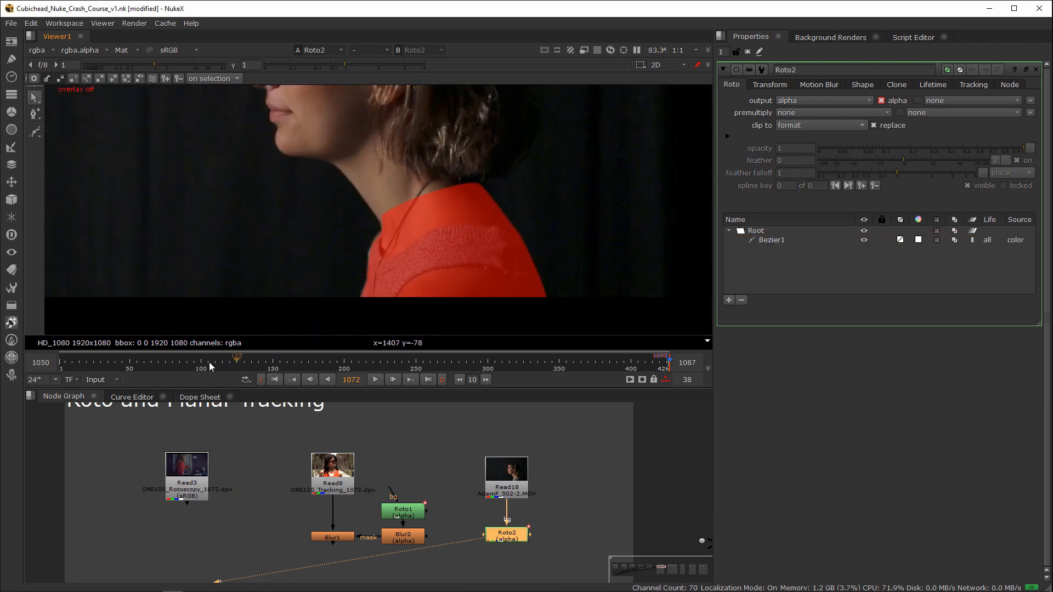
# Step: Set the timeline range to Global and return the viewer from the matte overlay to full colour
pyautogui.click(116, 379)
pyautogui.click(104, 391)
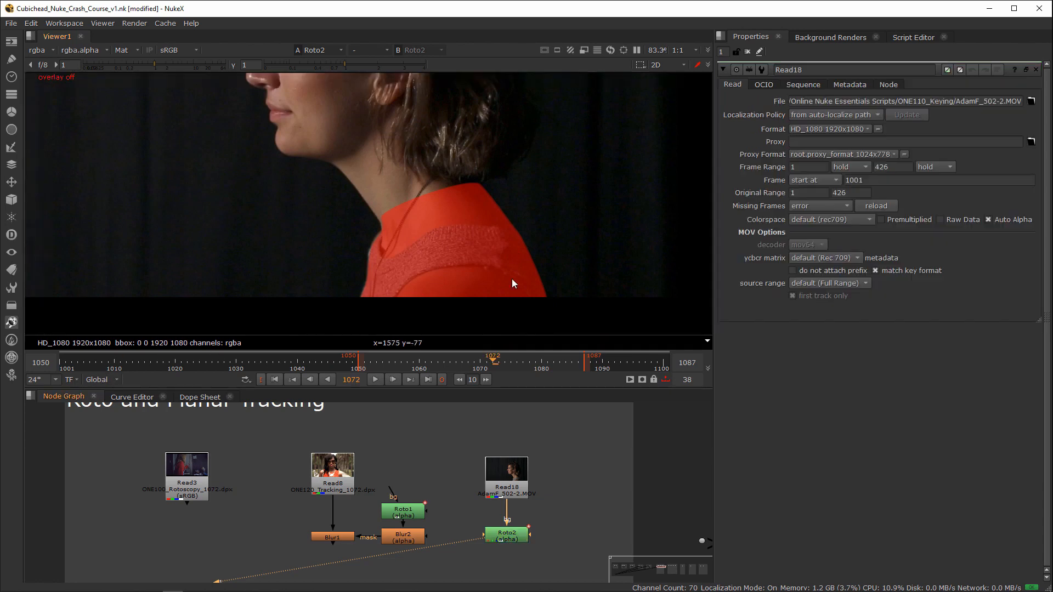
pyautogui.scroll(-1, 439, 236)
pyautogui.moveTo(432, 228); pyautogui.dragTo(491, 276, button='middle')
pyautogui.press('a')
pyautogui.press('a')
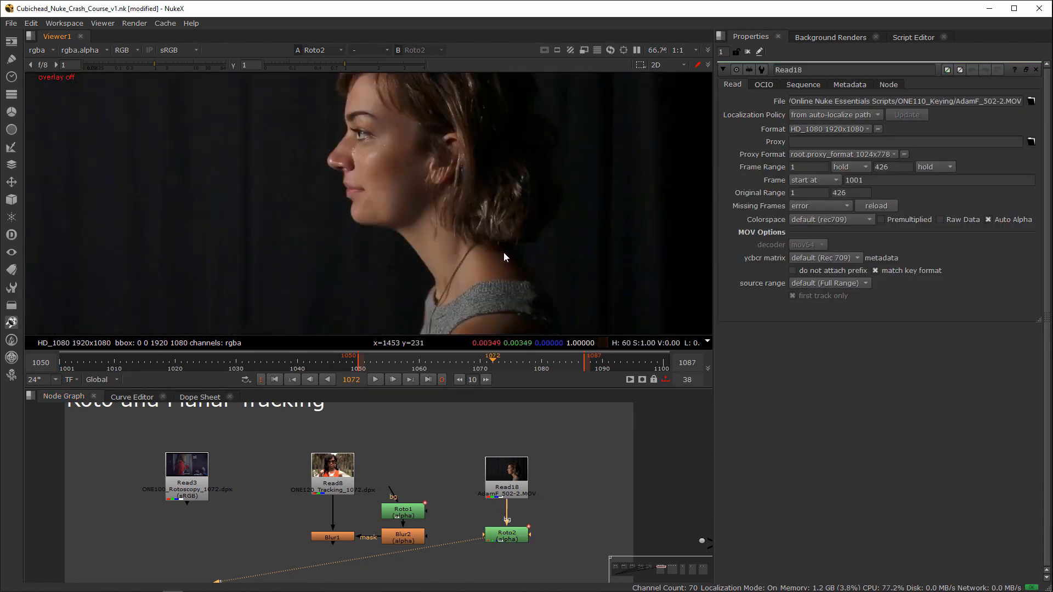
# Step: Search the available nodes for "planar" with Blur1 selected, closing the search without adding a node
pyautogui.scroll(-3, 492, 458)
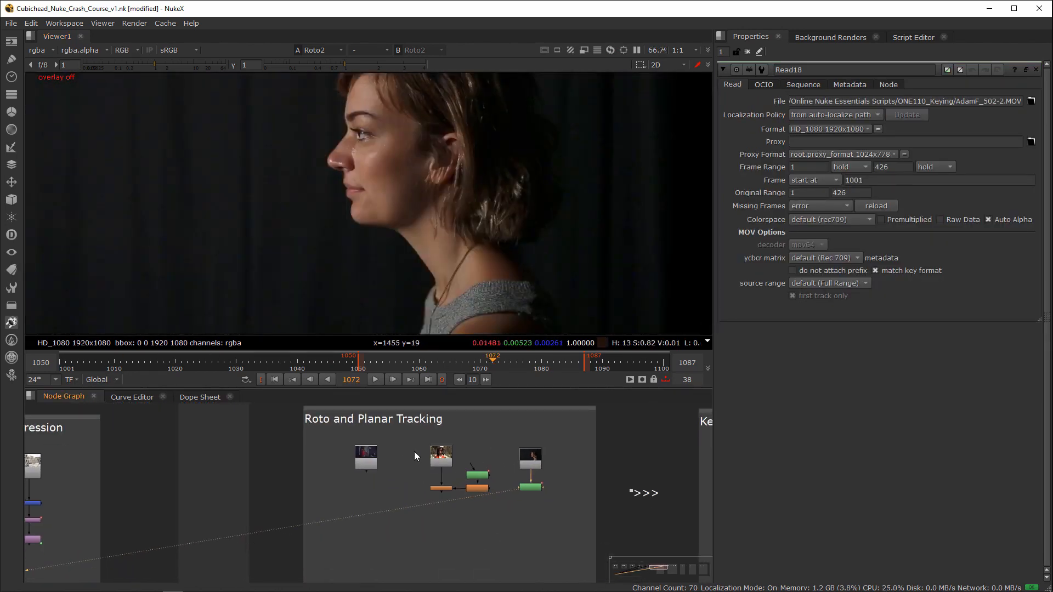
pyautogui.scroll(3, 525, 493)
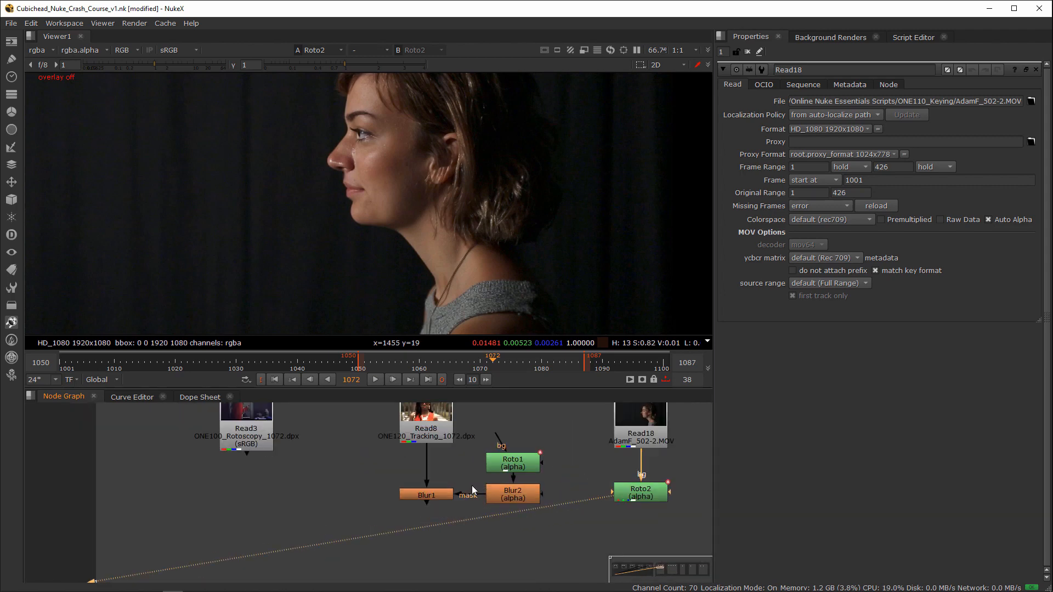
pyautogui.moveTo(472, 485); pyautogui.dragTo(427, 501)
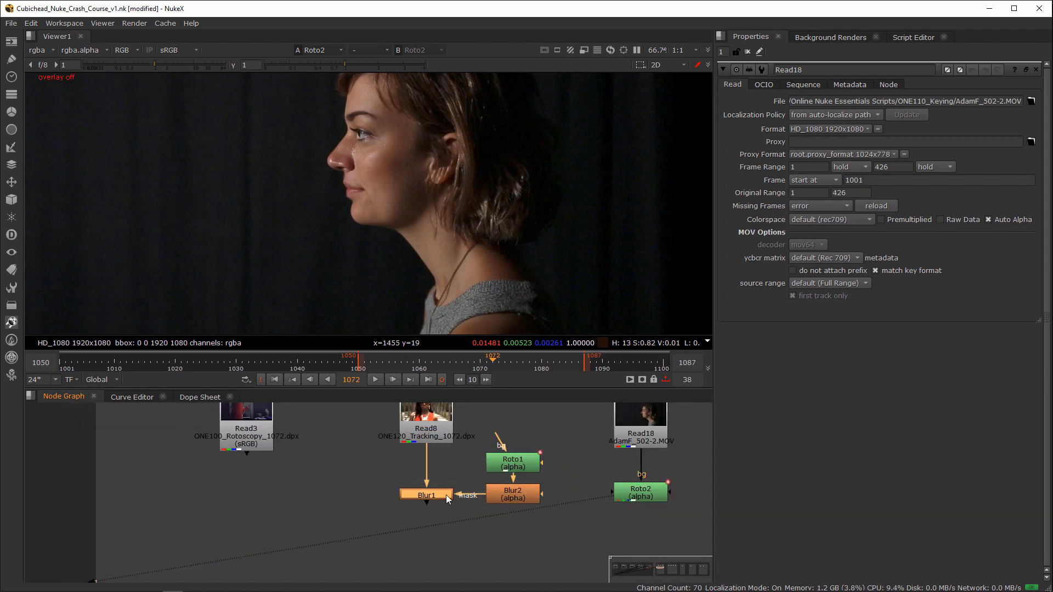
pyautogui.press('Tab')
pyautogui.write('planar')
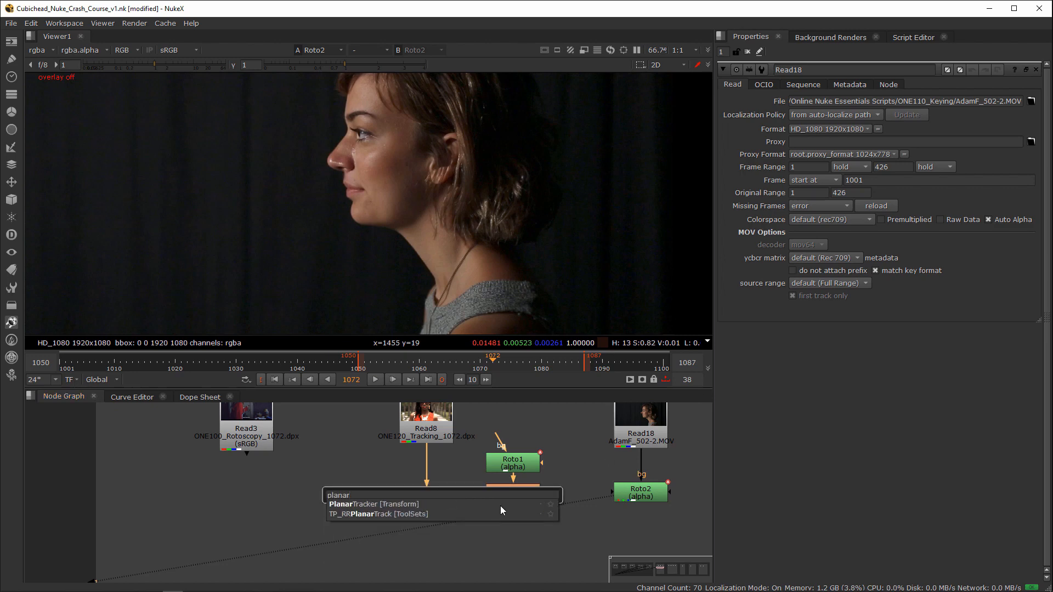
pyautogui.click(459, 535)
pyautogui.click(536, 548)
# Step: Add a Roto node below Blur1 and view its output
pyautogui.click(423, 496)
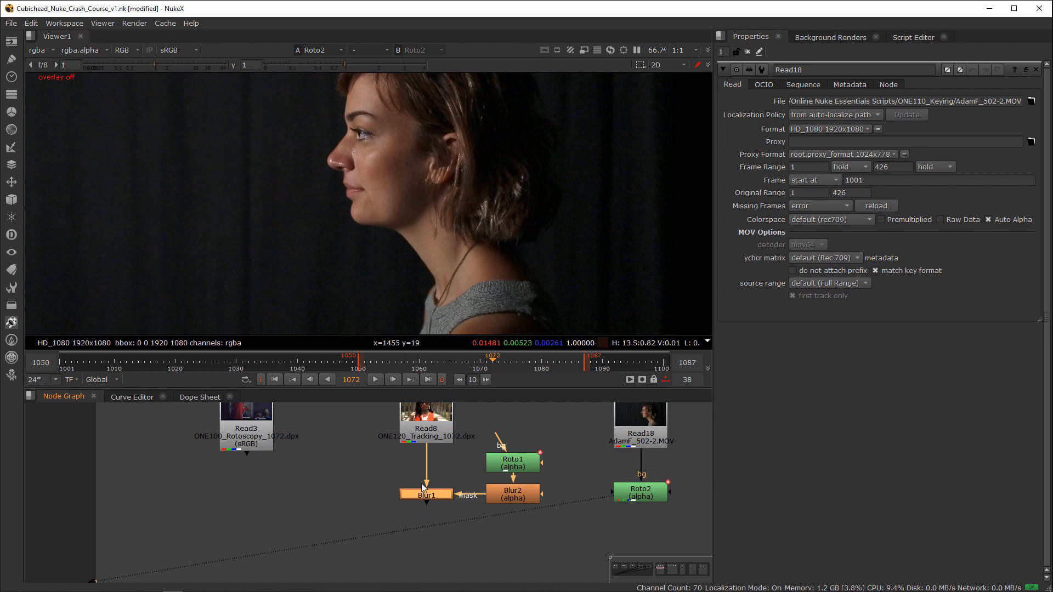
pyautogui.press('o')
pyautogui.moveTo(436, 554); pyautogui.dragTo(430, 553)
pyautogui.press('1')
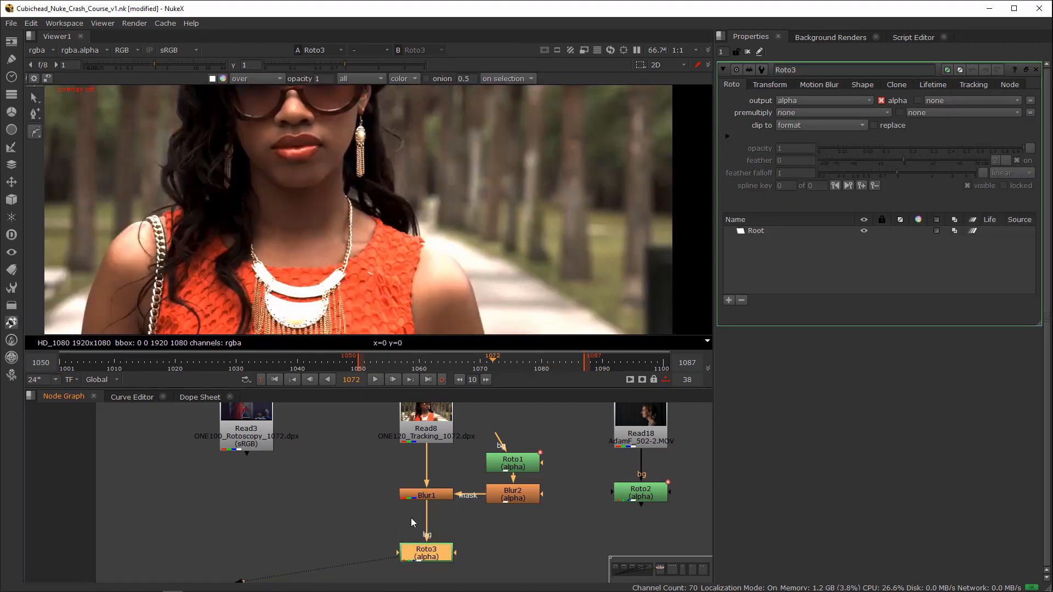
# Step: Set the viewer's in point to frame 1010 and its out point to frame 1050
pyautogui.moveTo(420, 363); pyautogui.dragTo(358, 366)
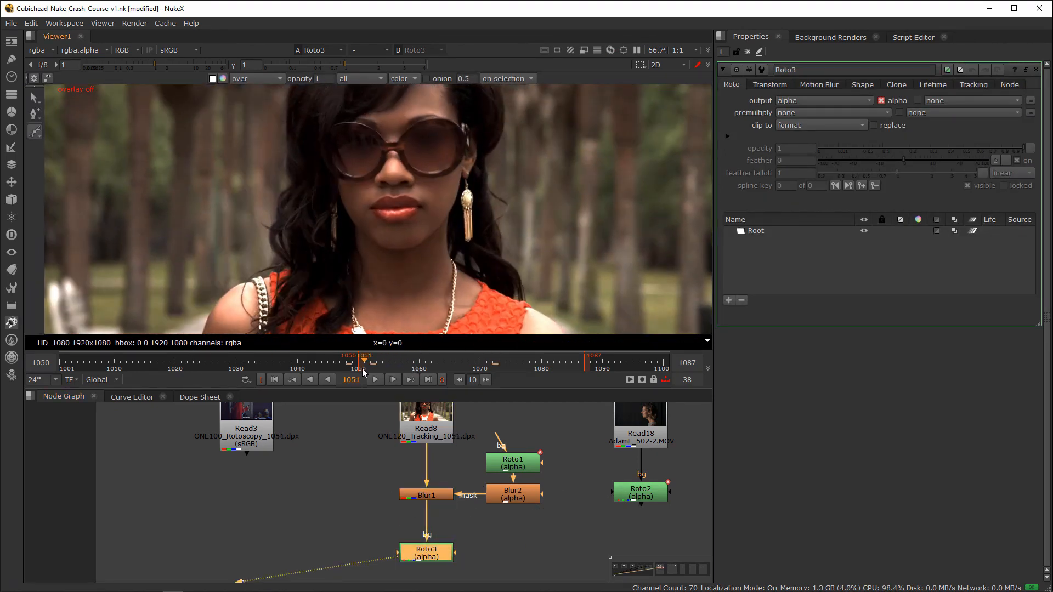
pyautogui.scroll(5, 426, 204)
pyautogui.click(114, 364)
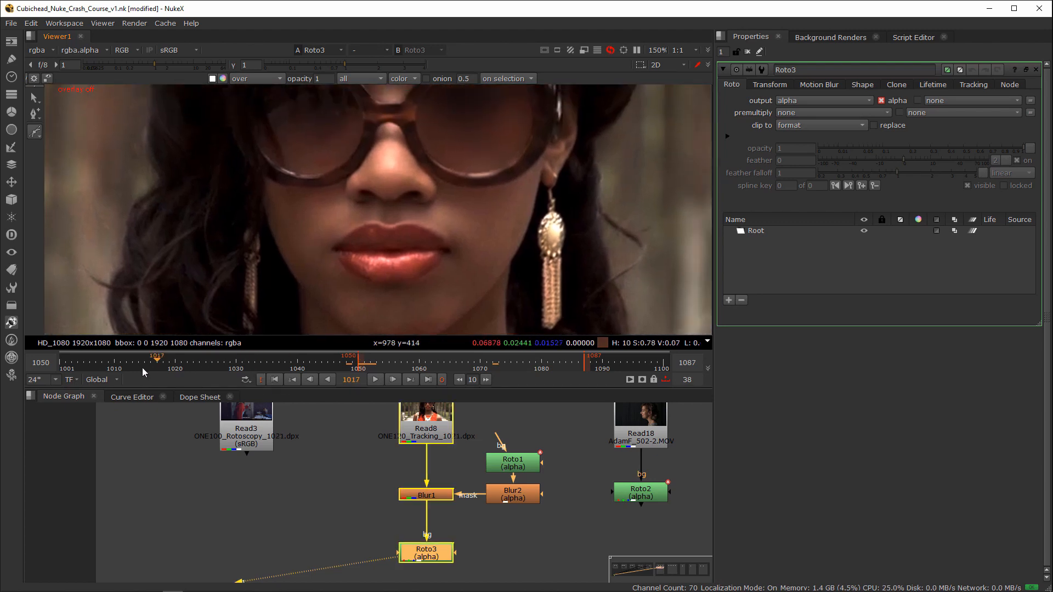
pyautogui.press('i')
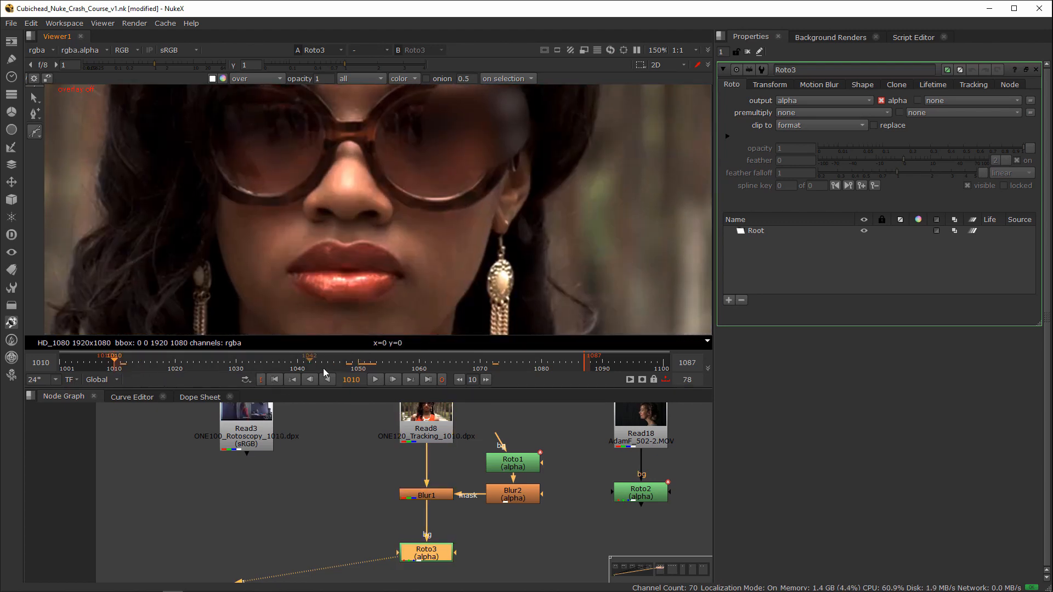
pyautogui.click(358, 366)
pyautogui.press('o')
# Step: Turn the viewer overlay on and draw a closed Bezier around the woman's lips at frame 1050
pyautogui.scroll(5, 378, 263)
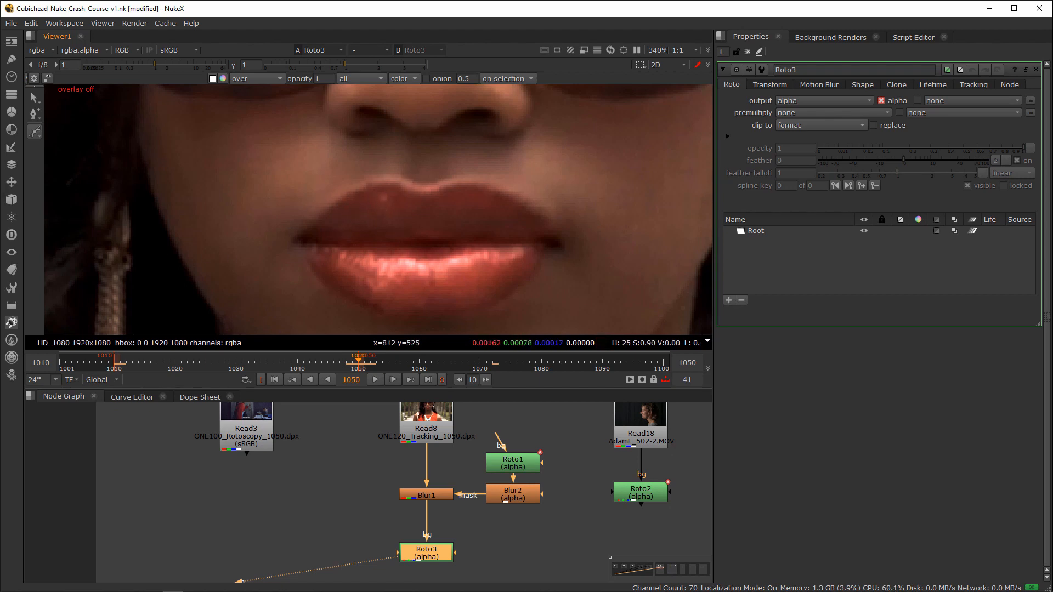
pyautogui.press('o')
pyautogui.click(297, 239)
pyautogui.moveTo(356, 191); pyautogui.dragTo(373, 186)
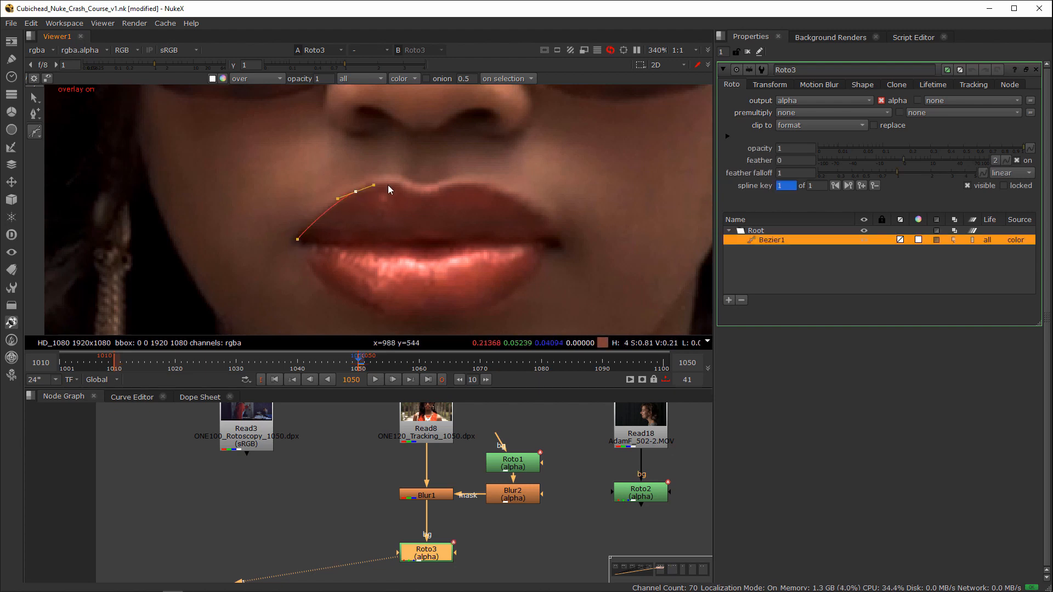
pyautogui.click(437, 189)
pyautogui.moveTo(479, 185); pyautogui.dragTo(495, 190)
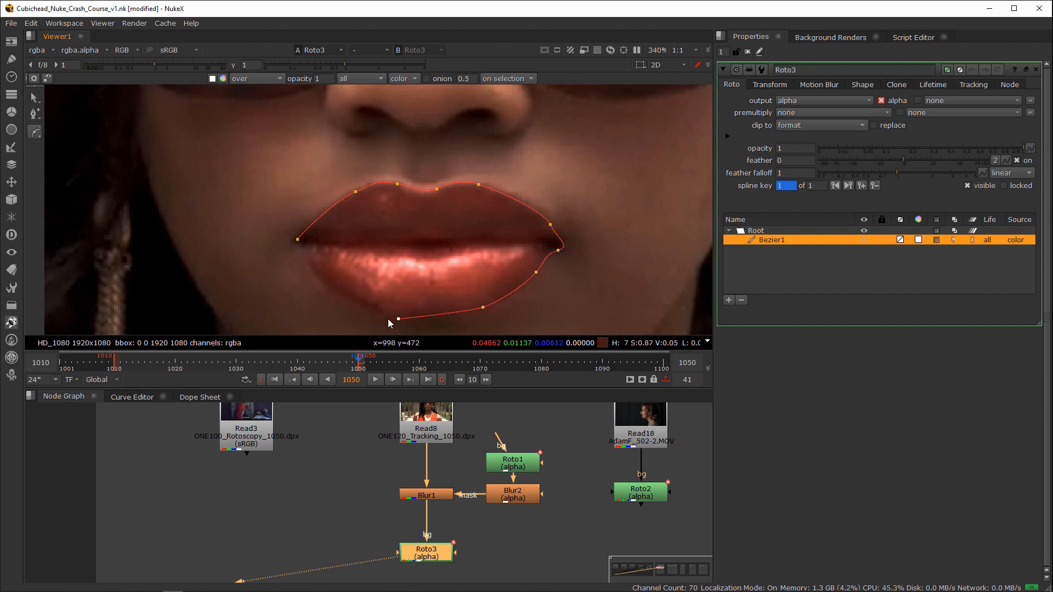
pyautogui.click(341, 297)
pyautogui.click(305, 260)
pyautogui.click(298, 239)
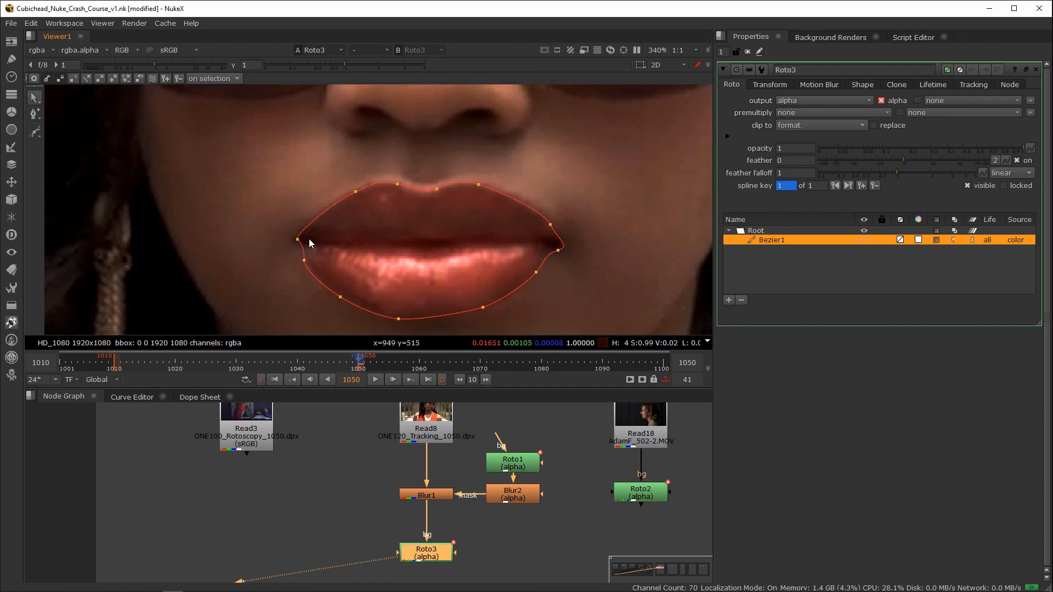
# Step: Move the Roto3 node further below Blur1 and undo the last adjustment at the left corner of the lip shape
pyautogui.moveTo(502, 493); pyautogui.dragTo(544, 436, button='middle')
pyautogui.moveTo(474, 494); pyautogui.dragTo(468, 517)
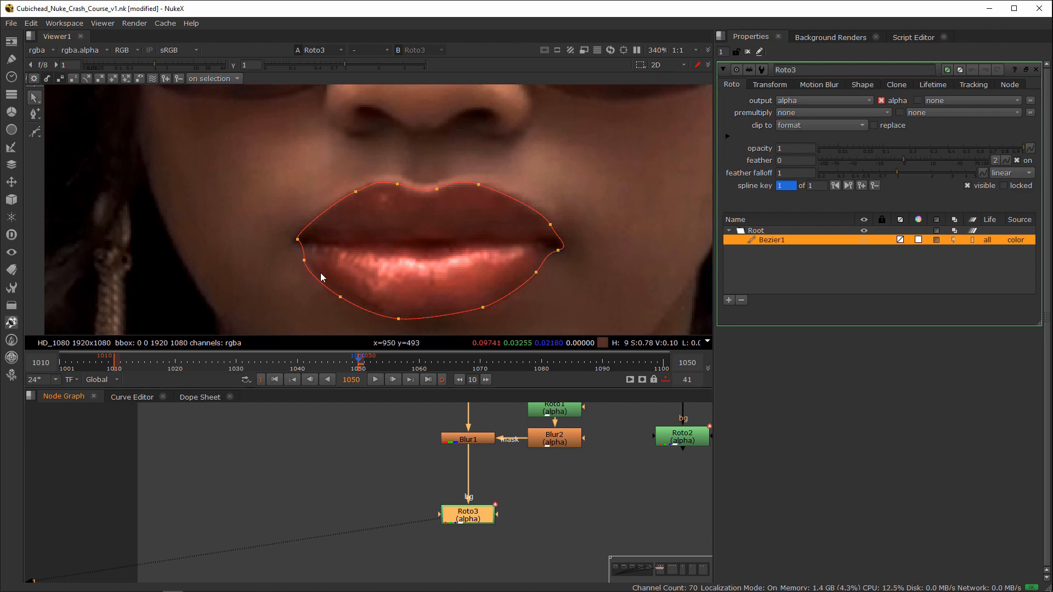
pyautogui.click(299, 240)
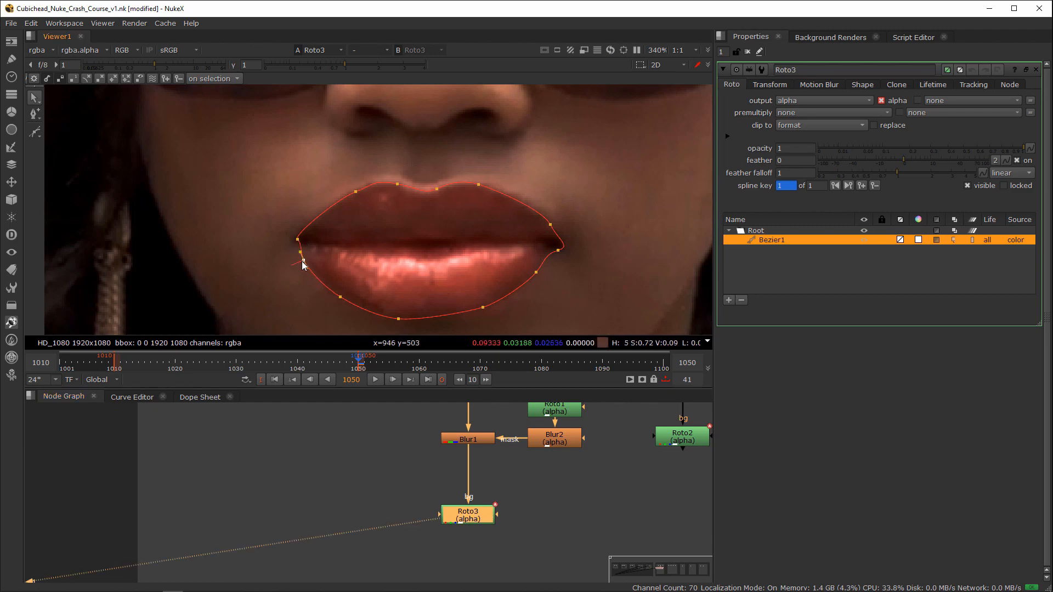
pyautogui.click(297, 241)
pyautogui.hotkey('ctrl', 'z')
# Step: Planar-track the lip Bezier backwards from frame 1050, stopping the track at frame 1014
pyautogui.scroll(-2, 430, 218)
pyautogui.moveTo(430, 218); pyautogui.dragTo(401, 300, button='middle')
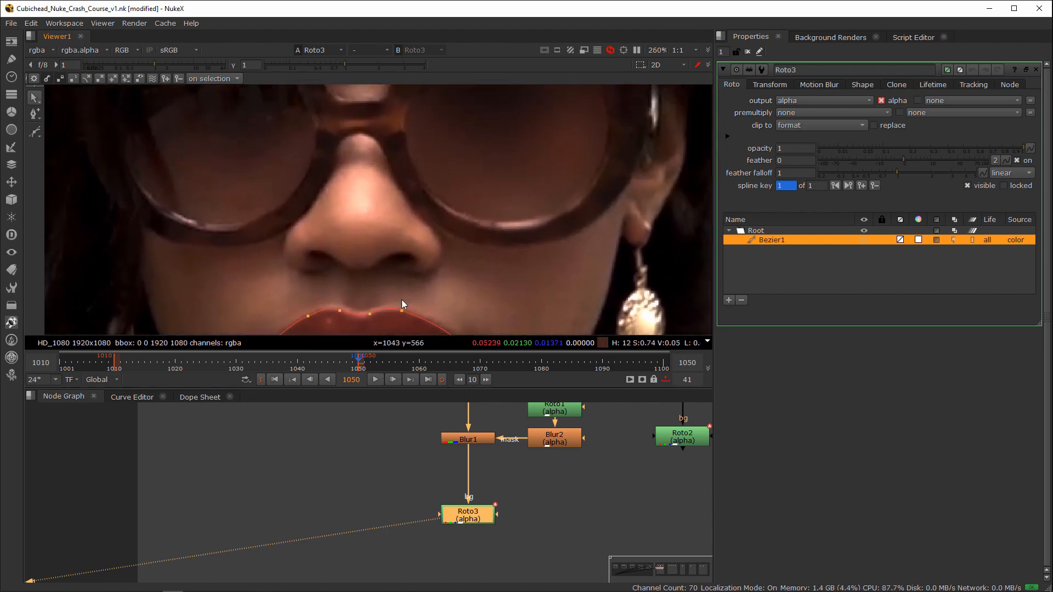
pyautogui.moveTo(478, 234)
pyautogui.mouseDown(button='middle')
pyautogui.moveTo(496, 258)
pyautogui.moveTo(508, 245)
pyautogui.moveTo(489, 217)
pyautogui.mouseUp(button='middle')
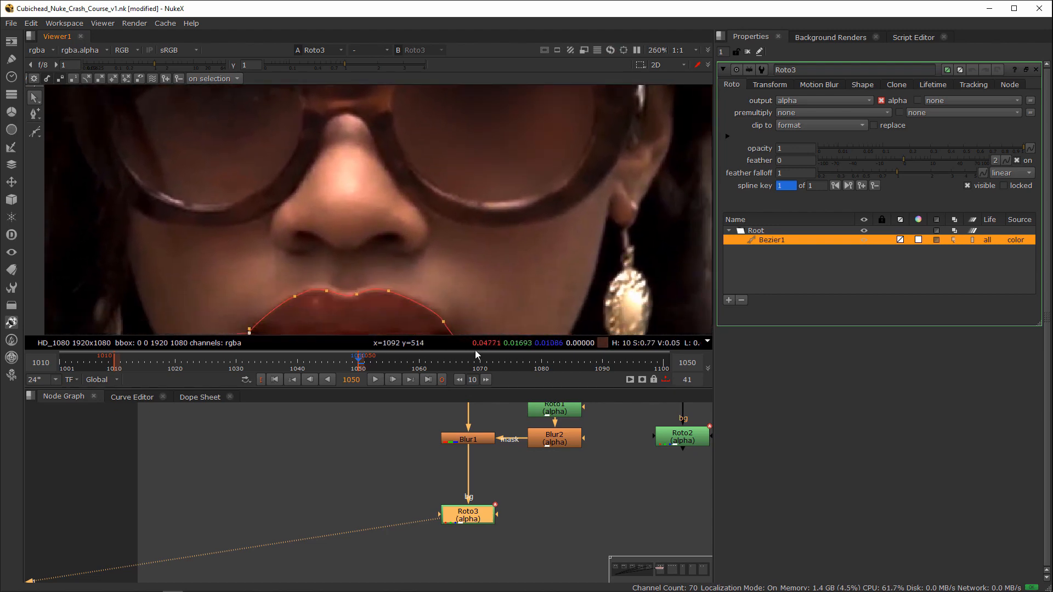
pyautogui.moveTo(516, 312); pyautogui.dragTo(485, 258, button='middle')
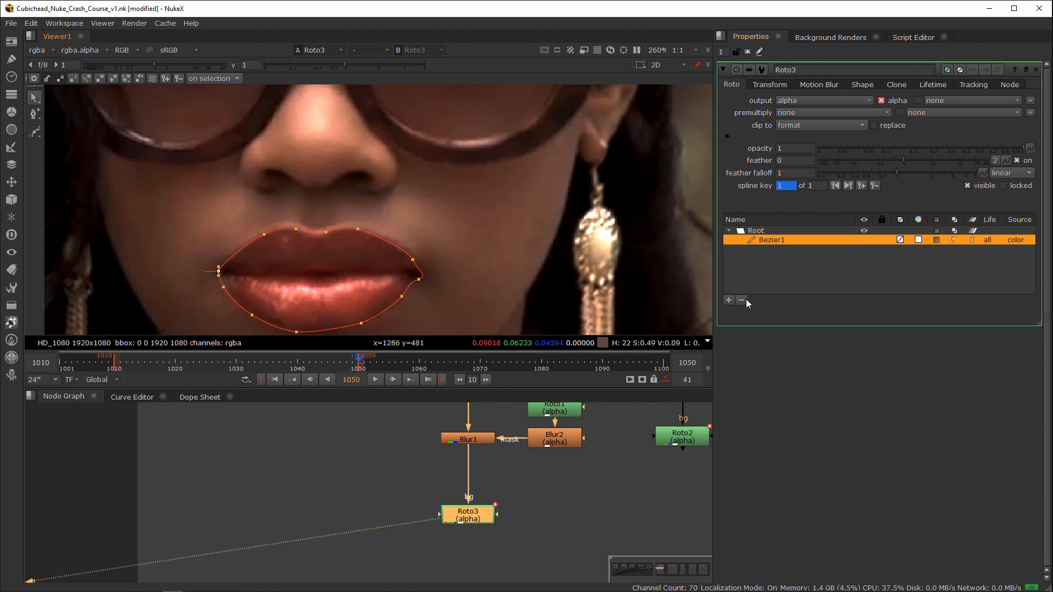
pyautogui.rightClick(773, 242)
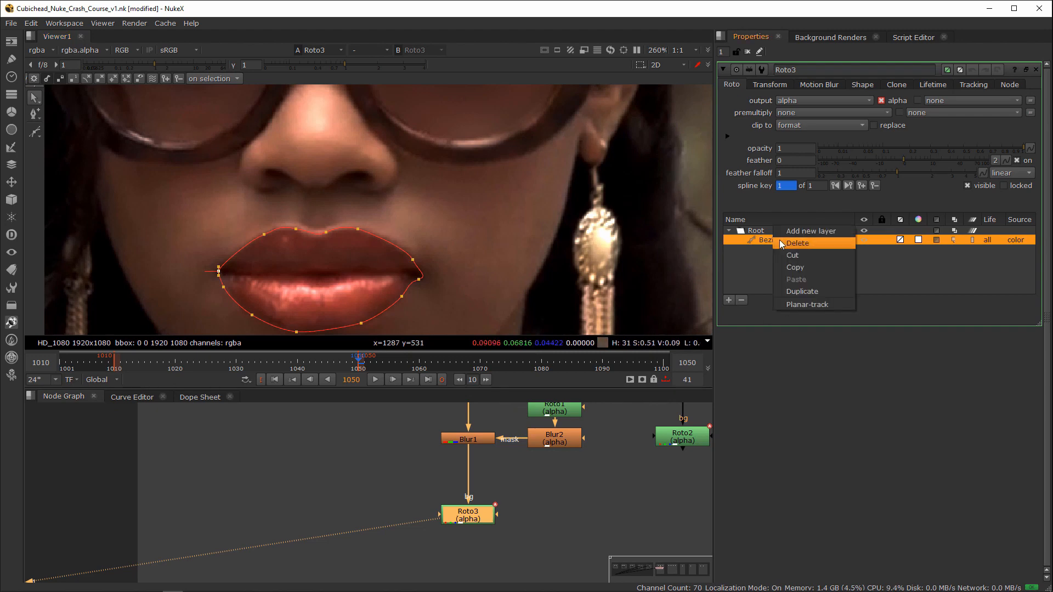
pyautogui.click(824, 305)
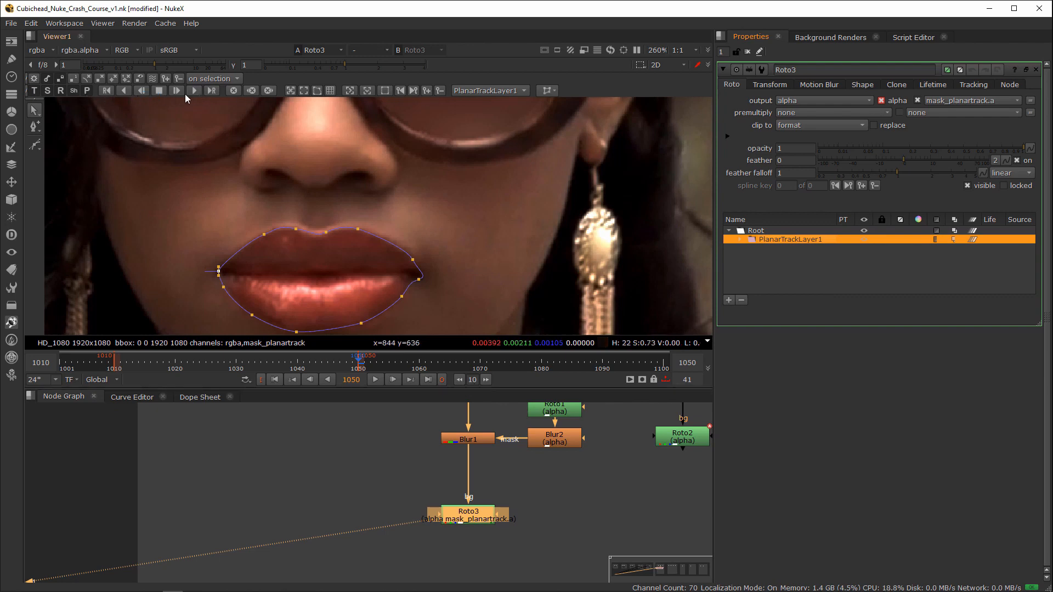
pyautogui.click(125, 91)
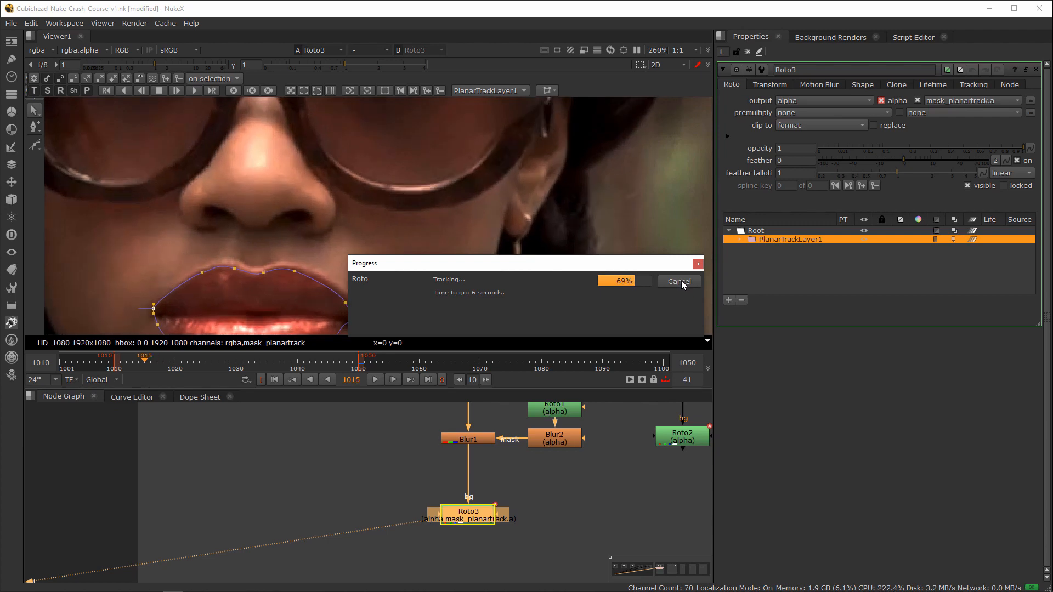
pyautogui.click(678, 282)
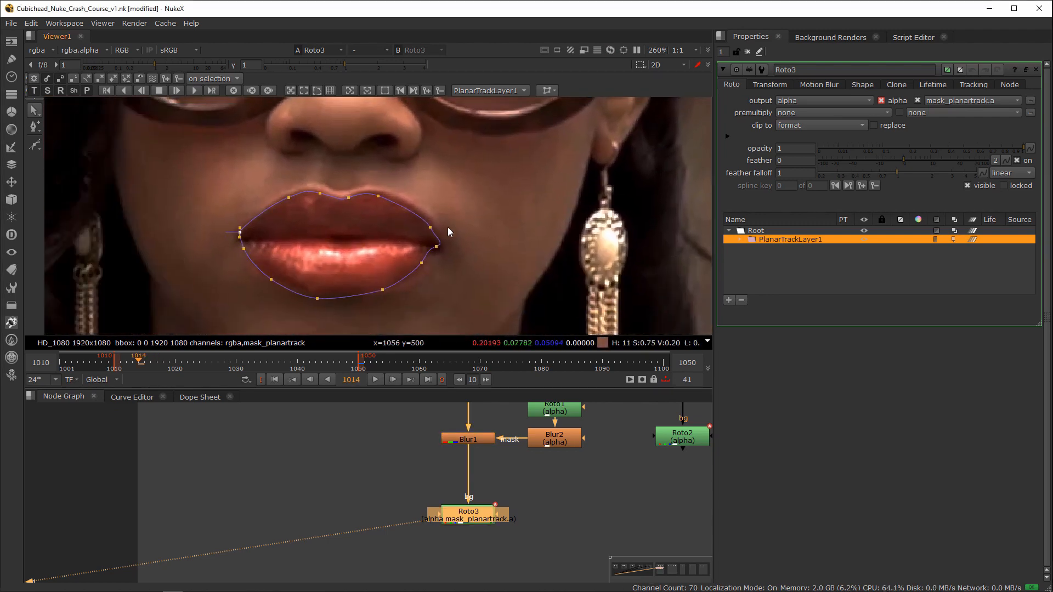
# Step: Correct the tracked Bezier at frame 1014 by moving its points along the upper lip, right mouth corner and lower lip
pyautogui.click(286, 197)
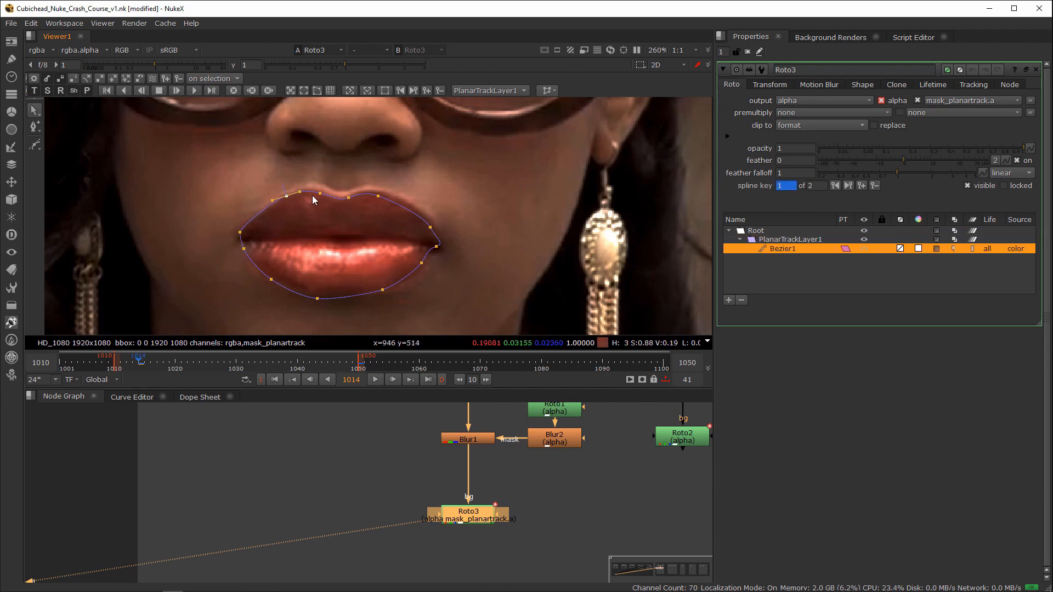
pyautogui.moveTo(320, 194); pyautogui.dragTo(386, 193)
pyautogui.moveTo(437, 247); pyautogui.dragTo(439, 252)
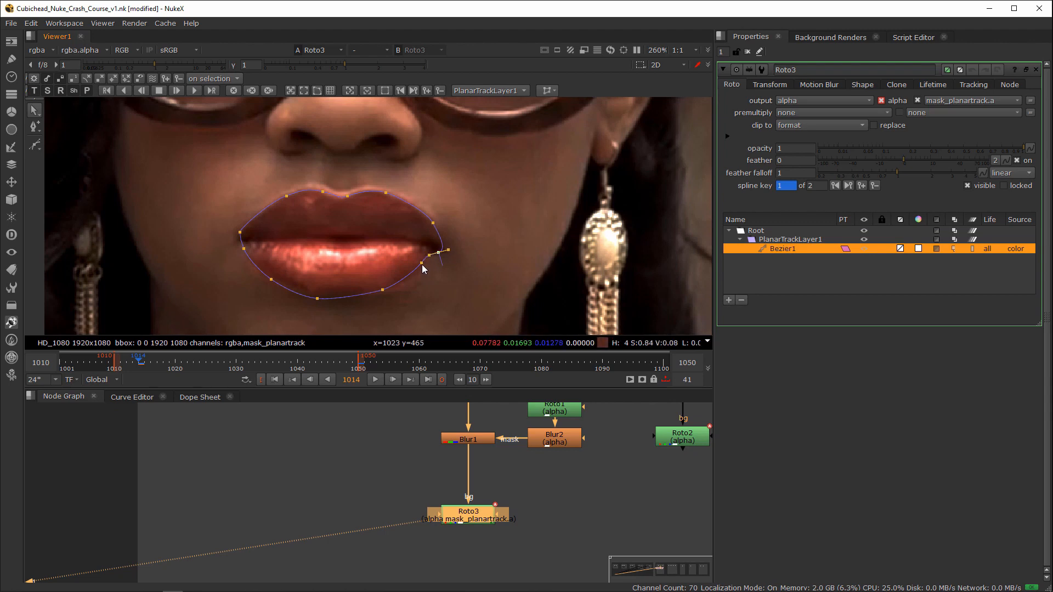
pyautogui.moveTo(317, 298); pyautogui.dragTo(320, 299)
# Step: Move Roto3 to the right of the main node stream, insert a dot below Blur1 in its input, and frame the node
pyautogui.moveTo(451, 476); pyautogui.dragTo(465, 472, button='middle')
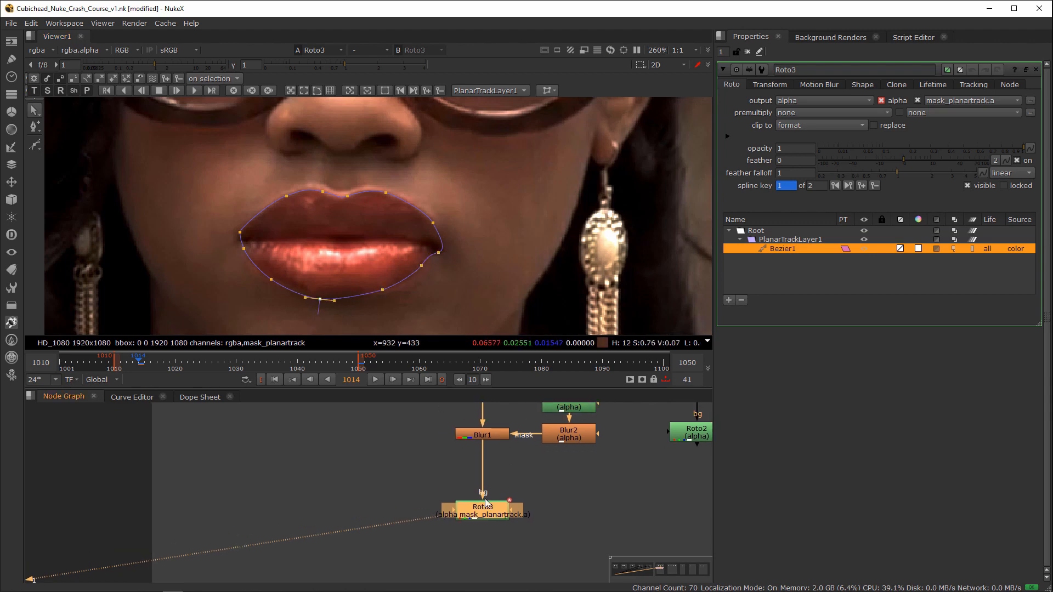
pyautogui.moveTo(475, 514); pyautogui.dragTo(558, 531)
pyautogui.keyDown('ctrl'); pyautogui.moveTo(521, 480); pyautogui.dragTo(481, 530); pyautogui.keyUp('ctrl')
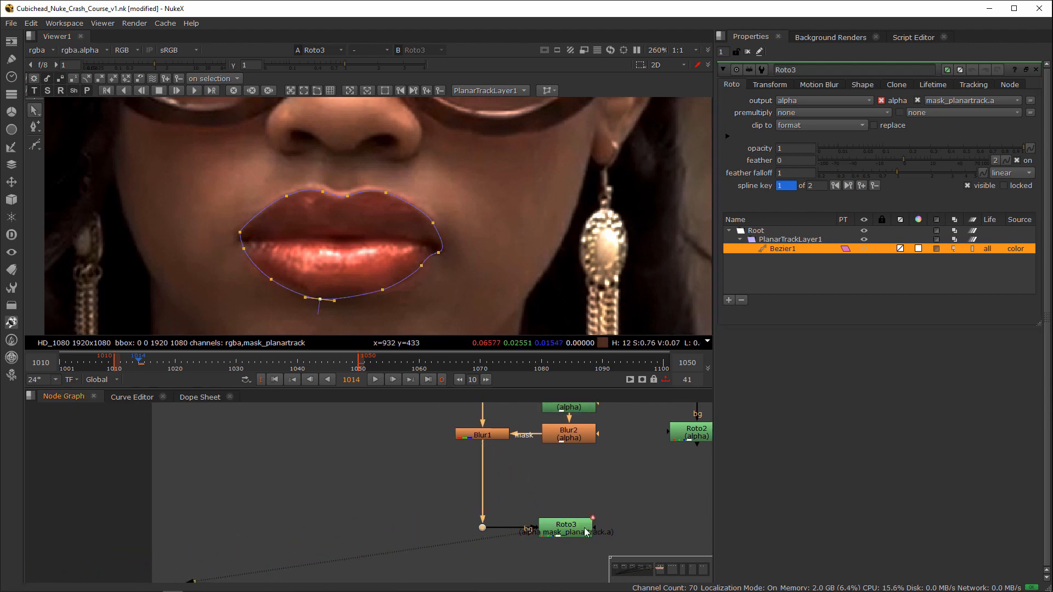
pyautogui.click(588, 521)
pyautogui.moveTo(593, 495); pyautogui.dragTo(373, 558, button='middle')
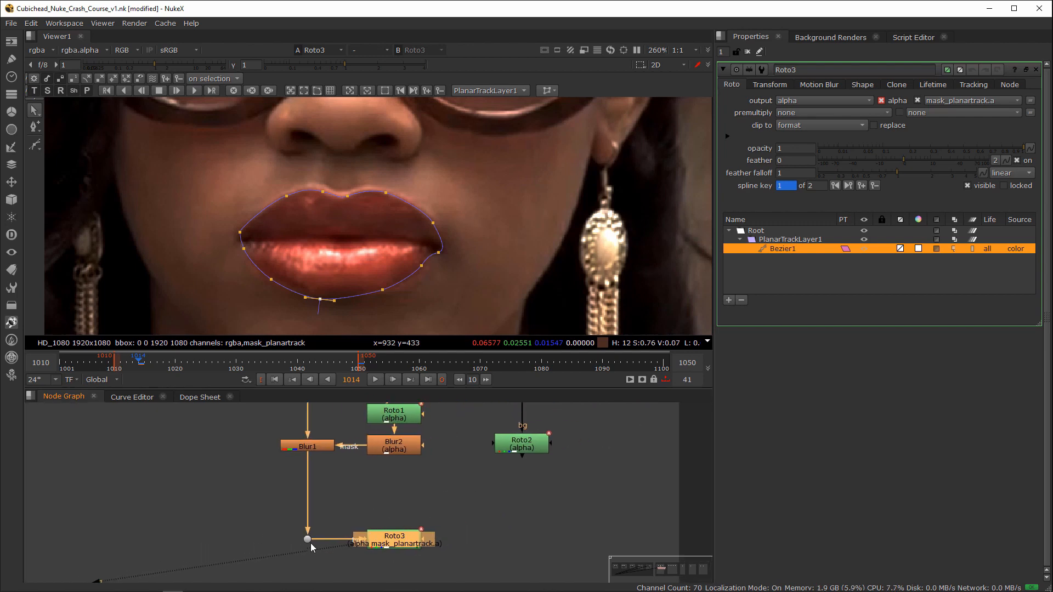
pyautogui.press('f')
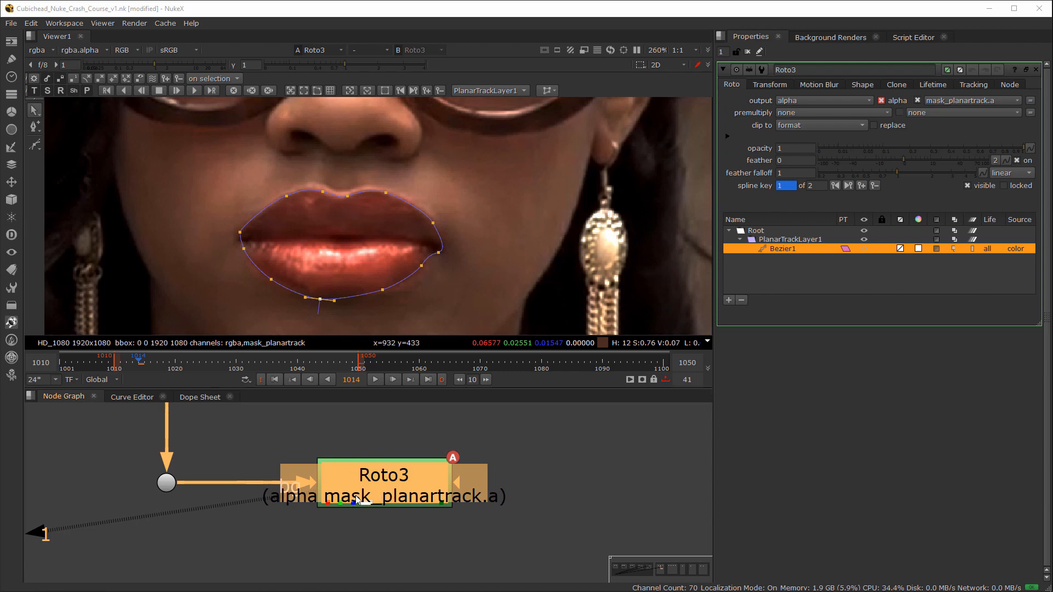
pyautogui.moveTo(357, 499); pyautogui.dragTo(435, 462, button='middle')
pyautogui.scroll(-2, 450, 467)
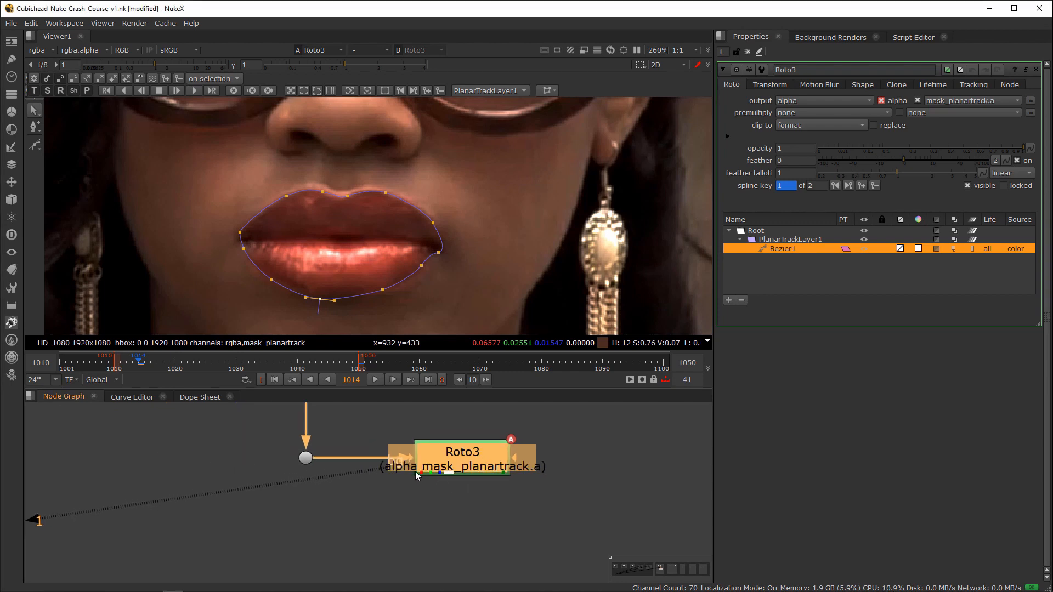
pyautogui.scroll(2, 417, 472)
pyautogui.scroll(-4, 433, 475)
pyautogui.scroll(3, 416, 479)
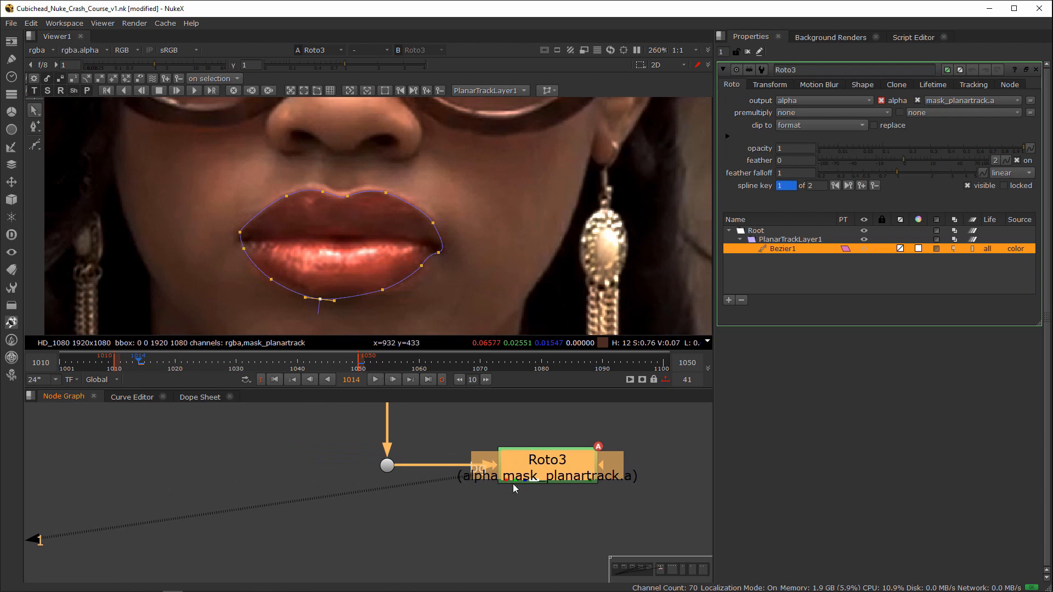
pyautogui.moveTo(528, 482); pyautogui.dragTo(483, 508, button='middle')
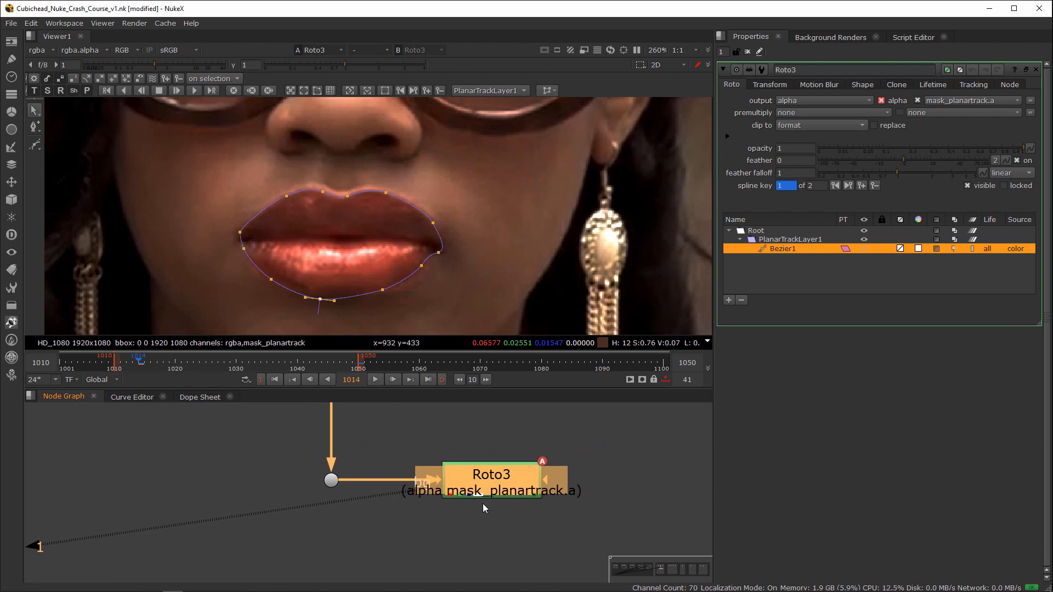
pyautogui.scroll(-3, 483, 489)
pyautogui.scroll(3, 543, 469)
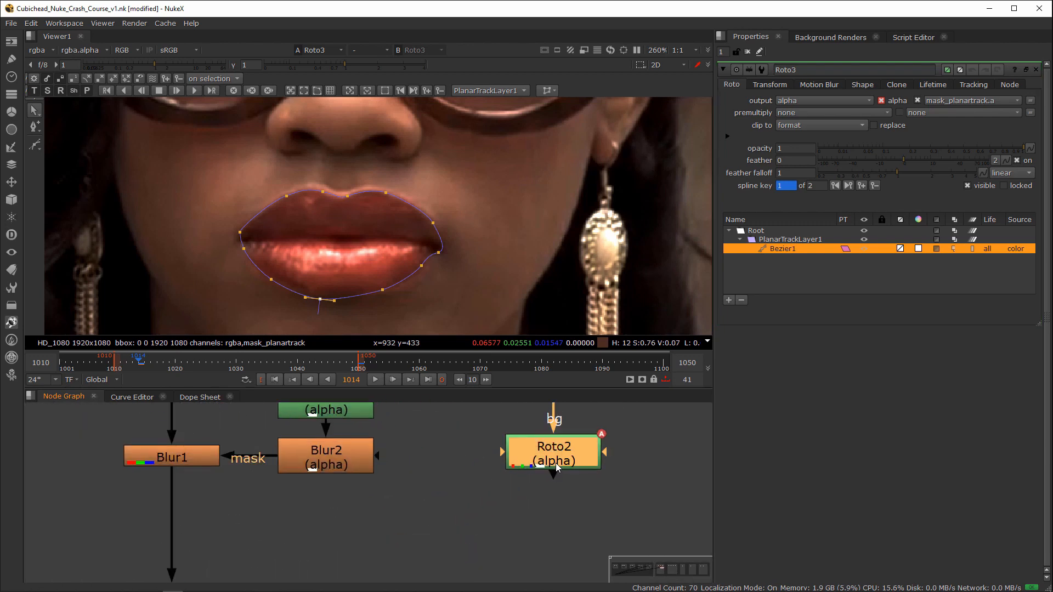
# Step: Open the properties of the Roto2 and Roto1 nodes to review their settings
pyautogui.doubleClick(557, 462)
pyautogui.moveTo(458, 445); pyautogui.dragTo(411, 492, button='middle')
pyautogui.doubleClick(281, 453)
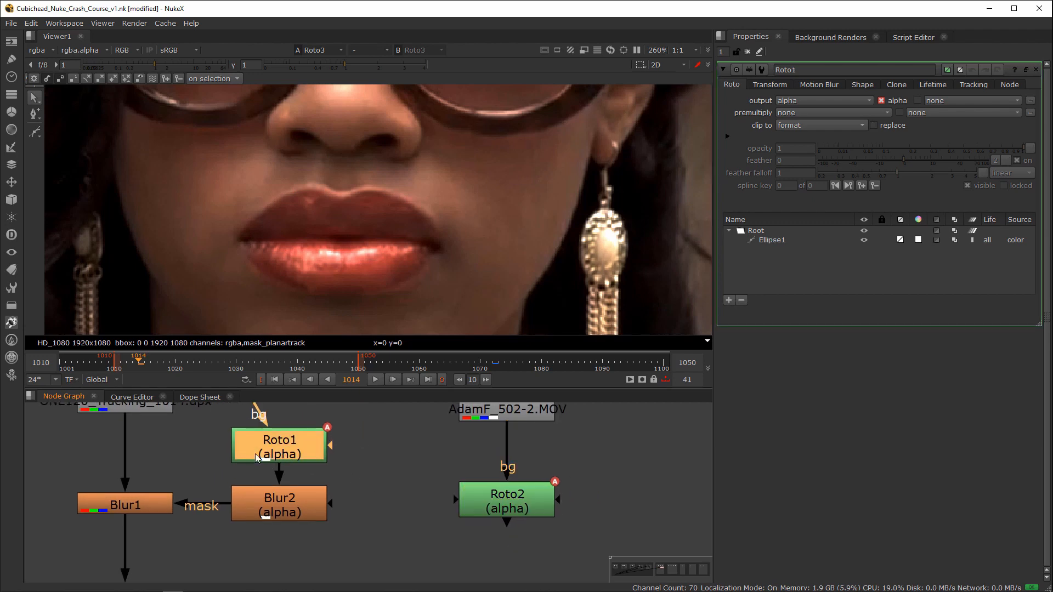
# Step: Add a ColorCorrect node below the dot in the main stream and connect its mask input to Roto3
pyautogui.moveTo(415, 444); pyautogui.dragTo(658, 318, button='middle')
pyautogui.click(376, 496)
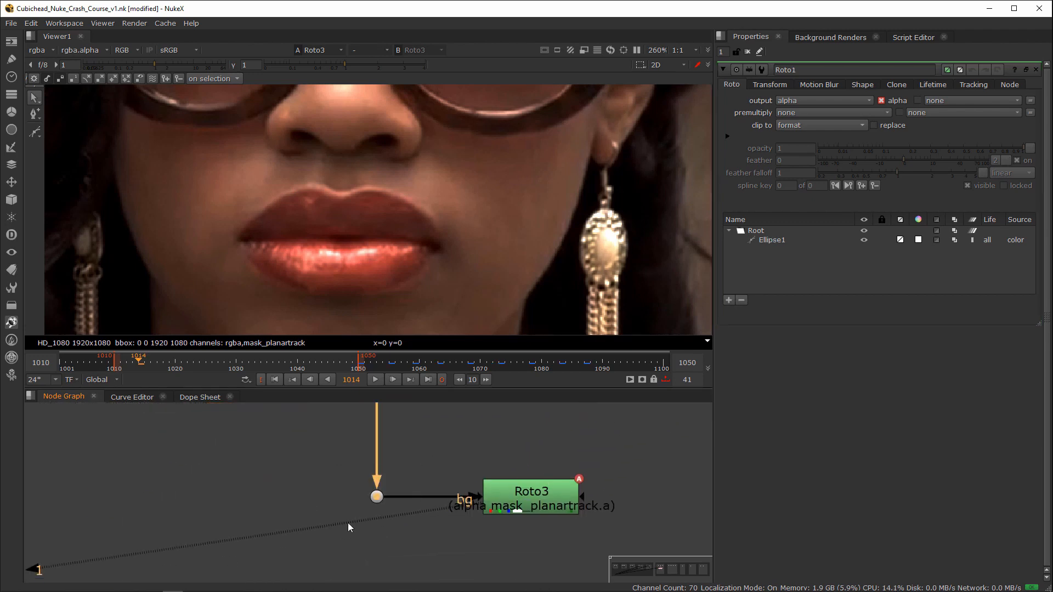
pyautogui.press('1')
pyautogui.moveTo(349, 524); pyautogui.dragTo(377, 450, button='middle')
pyautogui.press('c')
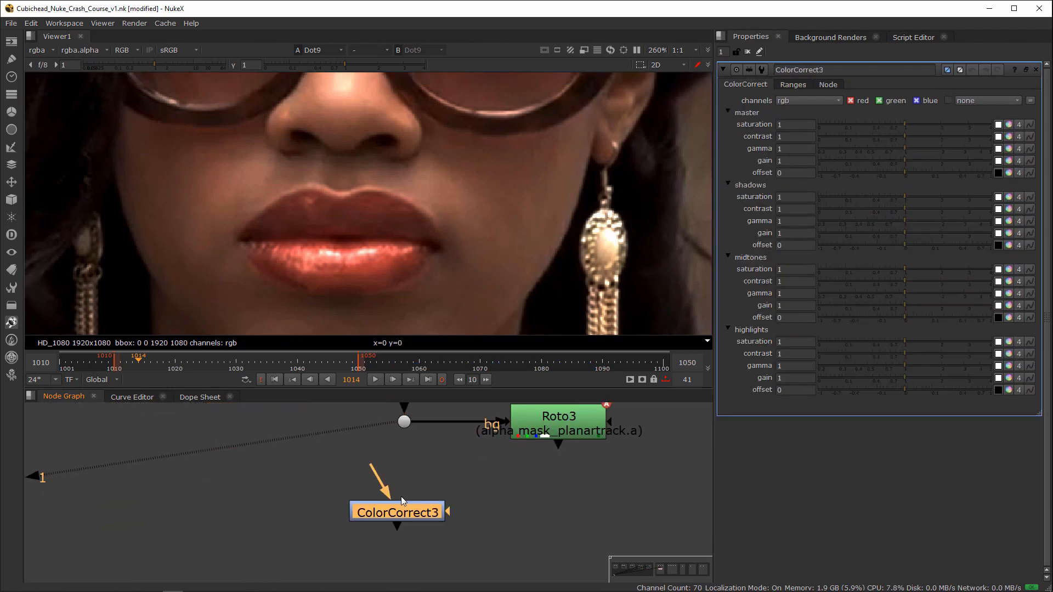
pyautogui.moveTo(375, 483); pyautogui.dragTo(404, 422)
pyautogui.moveTo(422, 515); pyautogui.dragTo(558, 440)
# Step: Insert a Blur node between Roto3 and the ColorCorrect3 mask input, align it beside ColorCorrect3, and view ColorCorrect3
pyautogui.click(569, 442)
pyautogui.press('b')
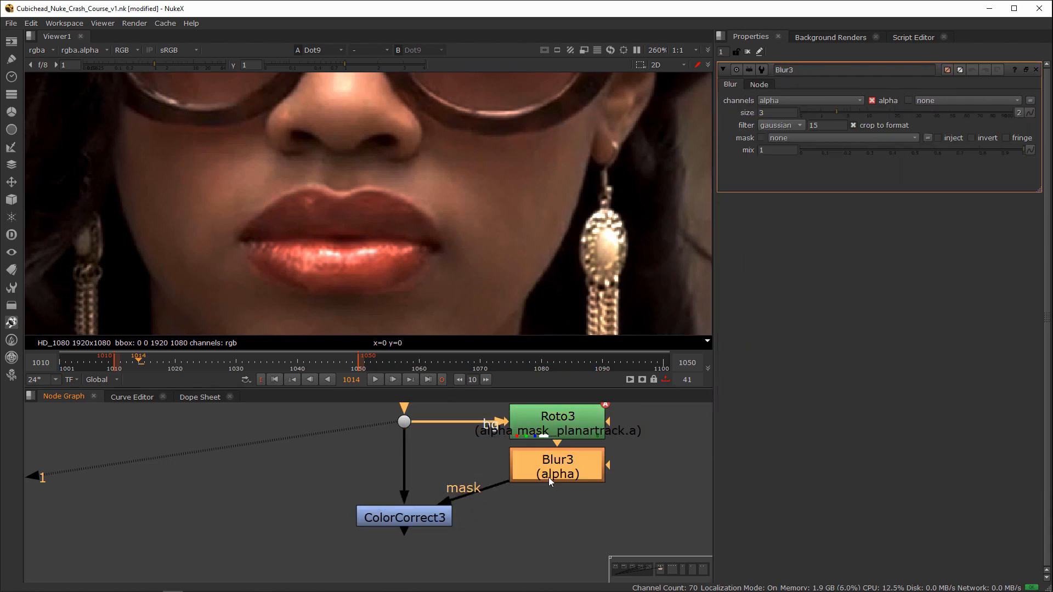
pyautogui.moveTo(549, 477); pyautogui.dragTo(555, 515)
pyautogui.doubleClick(416, 518)
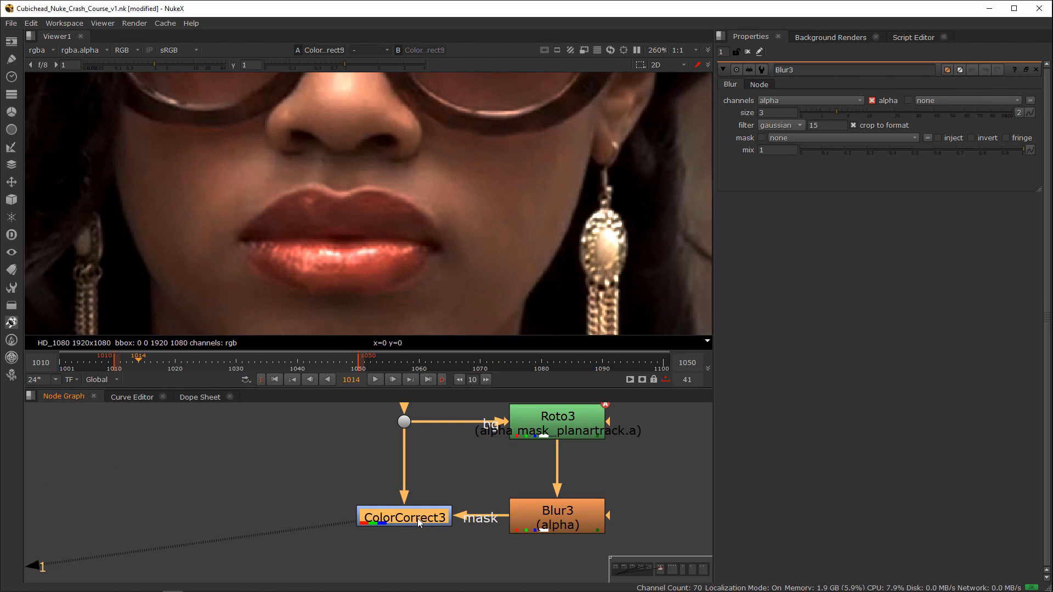
# Step: Enable the replace option in the Roto3 properties
pyautogui.moveTo(417, 518); pyautogui.dragTo(376, 555, button='middle')
pyautogui.doubleClick(519, 461)
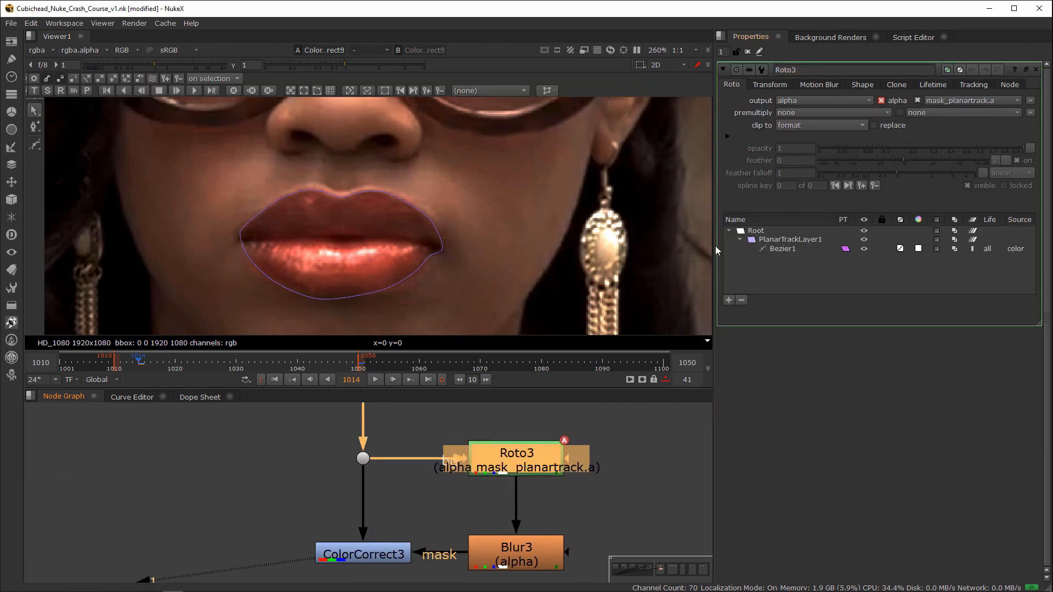
pyautogui.click(875, 126)
# Step: Insert a Roto node below Blur1 and draw a closed four-point Bezier on the cheek between the mouth and the earring
pyautogui.moveTo(331, 384); pyautogui.dragTo(374, 516, button='middle')
pyautogui.click(375, 482)
pyautogui.click(345, 441)
pyautogui.press('o')
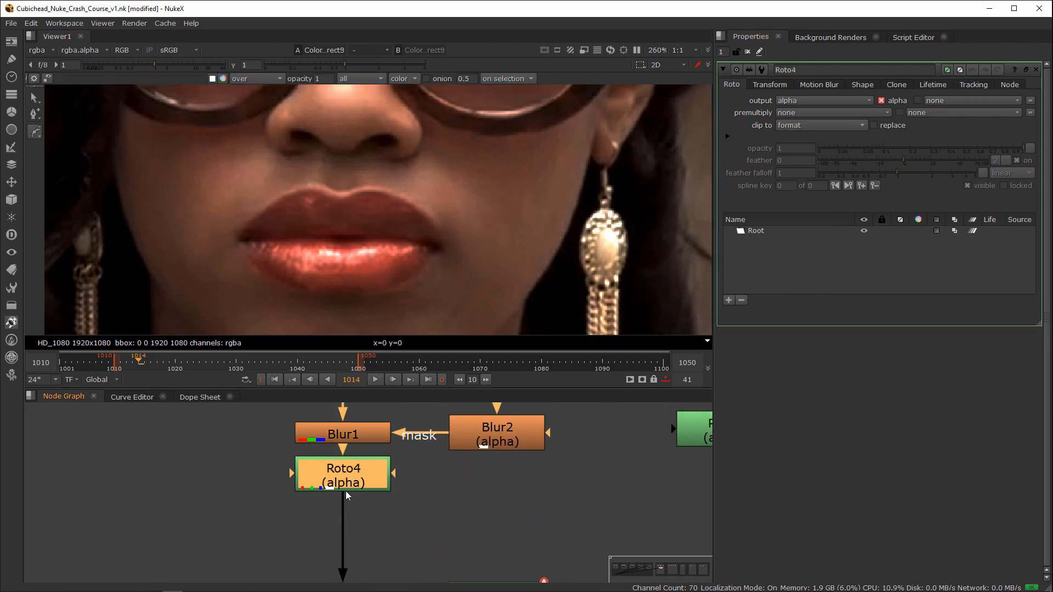
pyautogui.click(507, 167)
pyautogui.moveTo(425, 253); pyautogui.dragTo(437, 294)
pyautogui.moveTo(545, 287); pyautogui.dragTo(558, 280)
pyautogui.moveTo(574, 179); pyautogui.dragTo(568, 147)
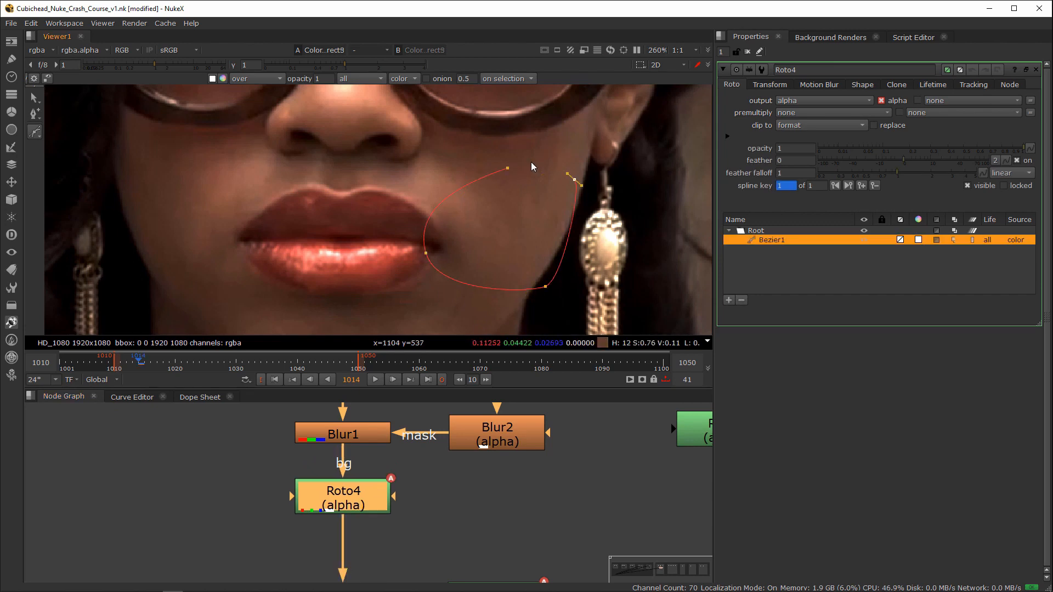
pyautogui.click(507, 168)
# Step: Brighten the masked lips with ColorCorrect3, and turn off the replace option in Roto3
pyautogui.moveTo(414, 529); pyautogui.dragTo(417, 443, button='middle')
pyautogui.moveTo(505, 518); pyautogui.dragTo(526, 459, button='middle')
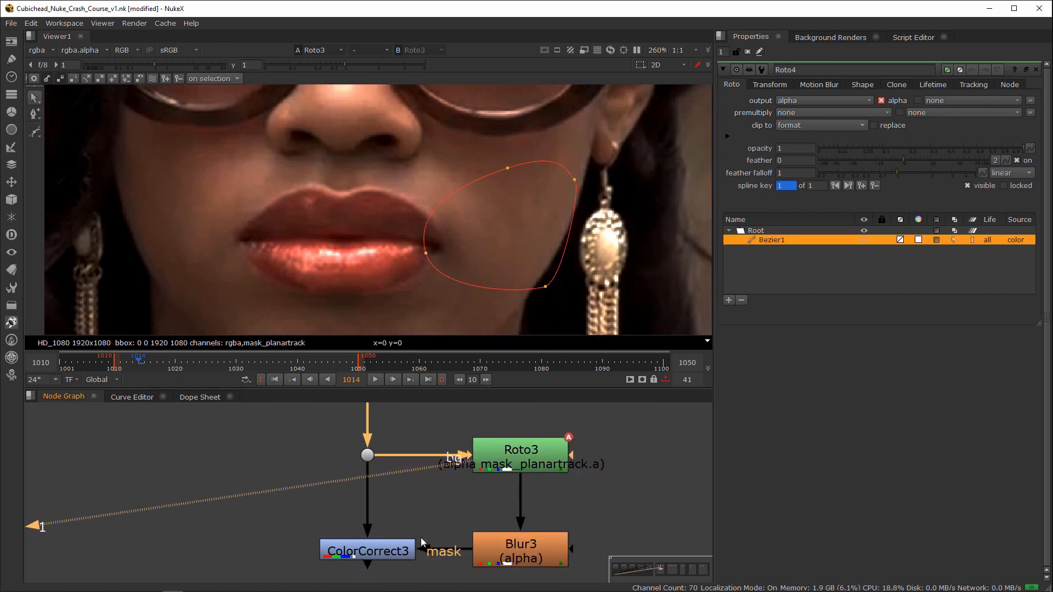
pyautogui.doubleClick(368, 551)
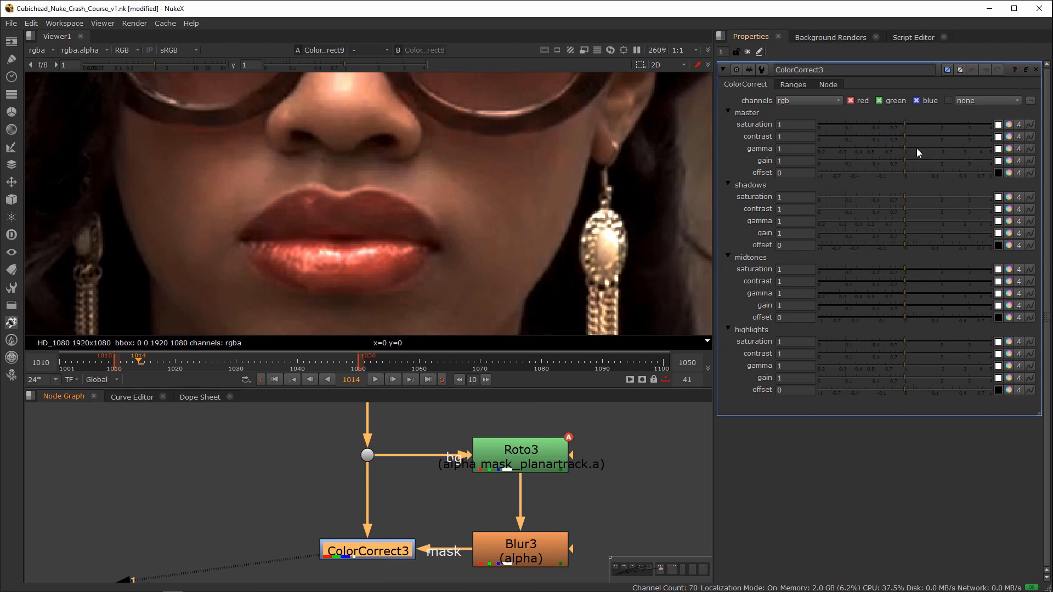
pyautogui.doubleClick(538, 454)
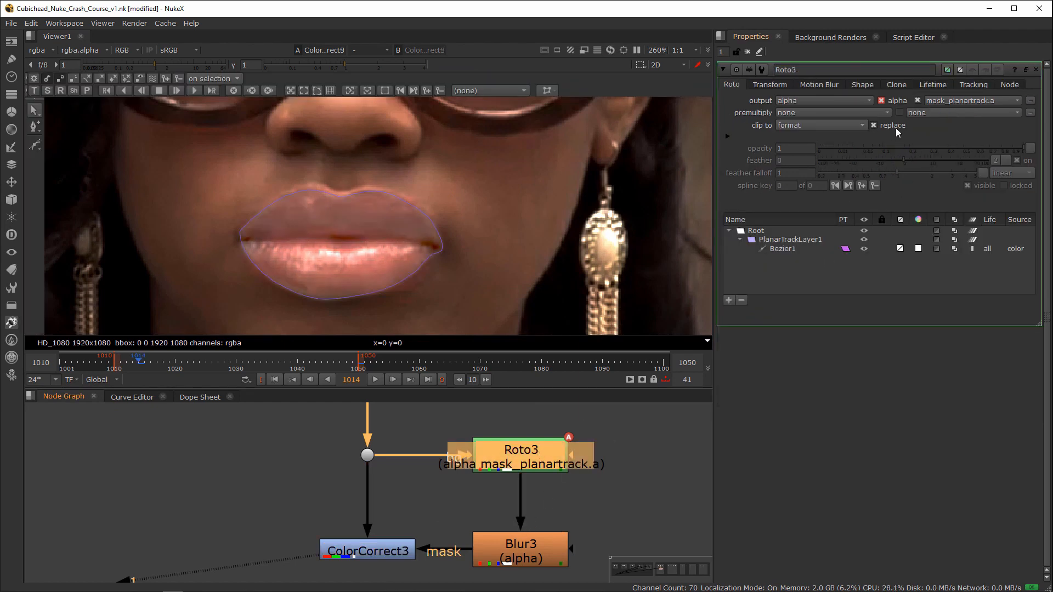
pyautogui.click(896, 128)
# Step: Delete the Roto4 node from the main stream and re-enable the replace option in Roto3
pyautogui.moveTo(374, 409); pyautogui.dragTo(371, 447, button='middle')
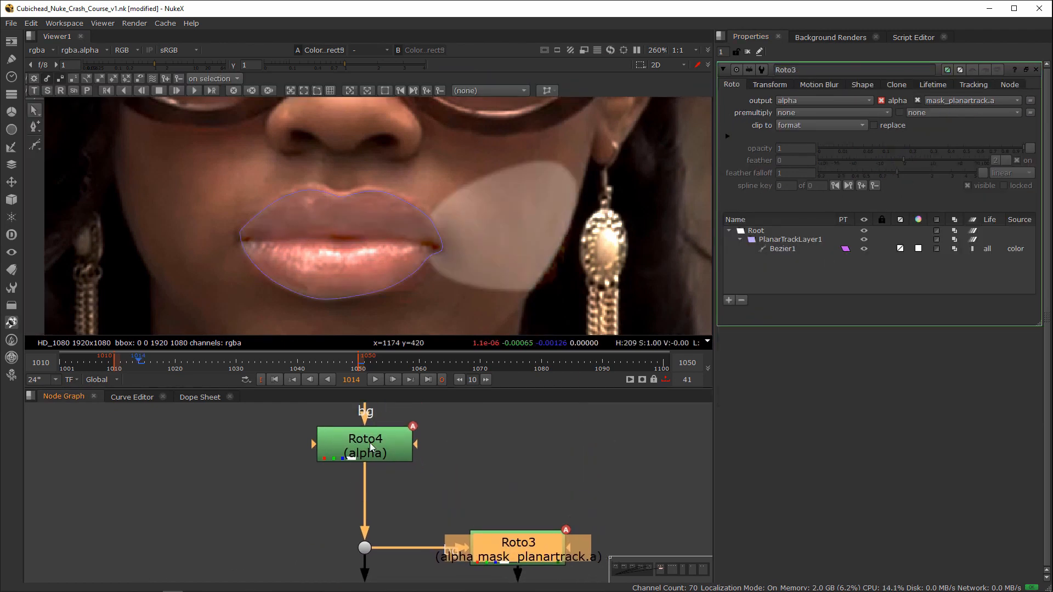
pyautogui.click(371, 447)
pyautogui.press('Delete')
pyautogui.click(526, 543)
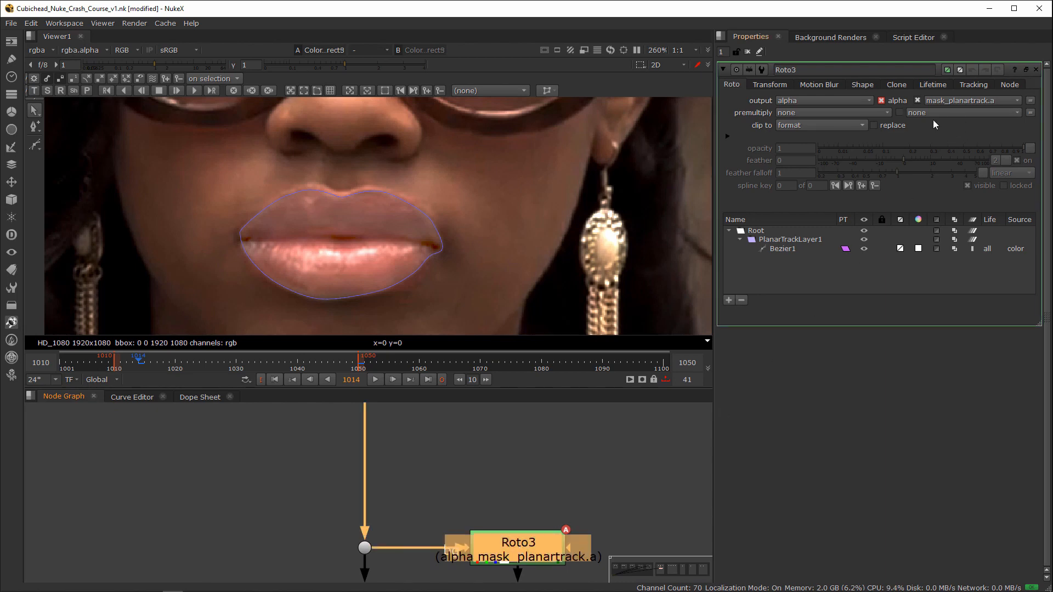
pyautogui.click(886, 125)
# Step: View ColorCorrect3 and set its master saturation to 1.26
pyautogui.moveTo(372, 499); pyautogui.dragTo(436, 368, button='middle')
pyautogui.click(431, 508)
pyautogui.press('1')
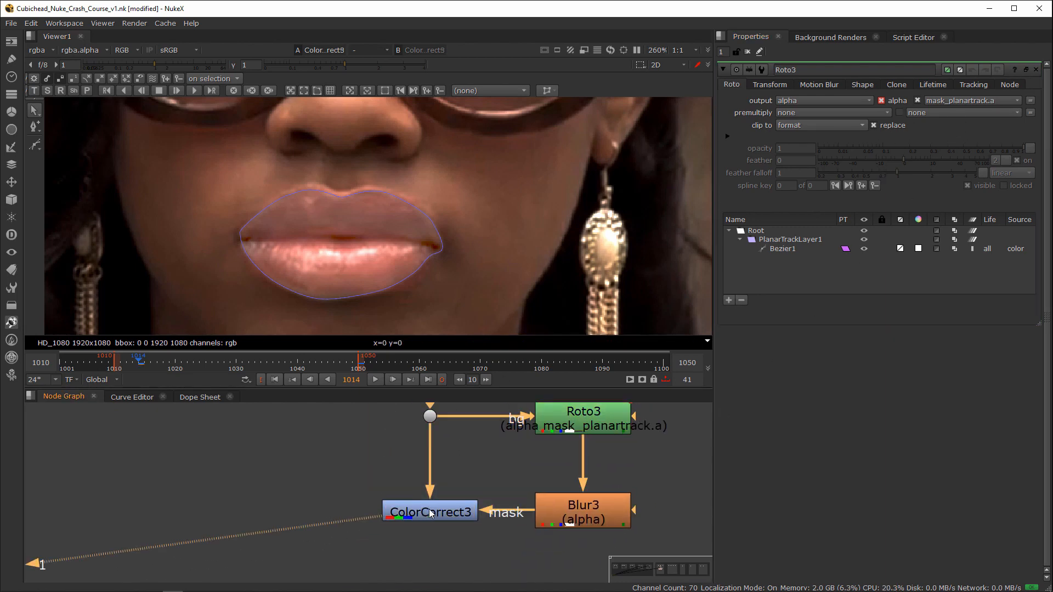
pyautogui.doubleClick(445, 509)
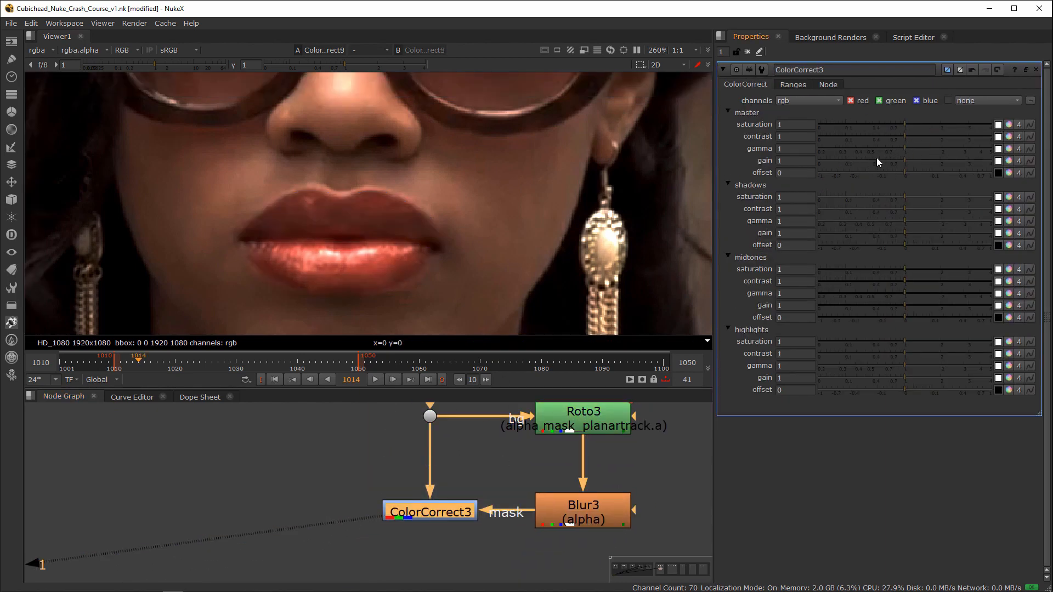
pyautogui.moveTo(911, 124); pyautogui.dragTo(915, 124)
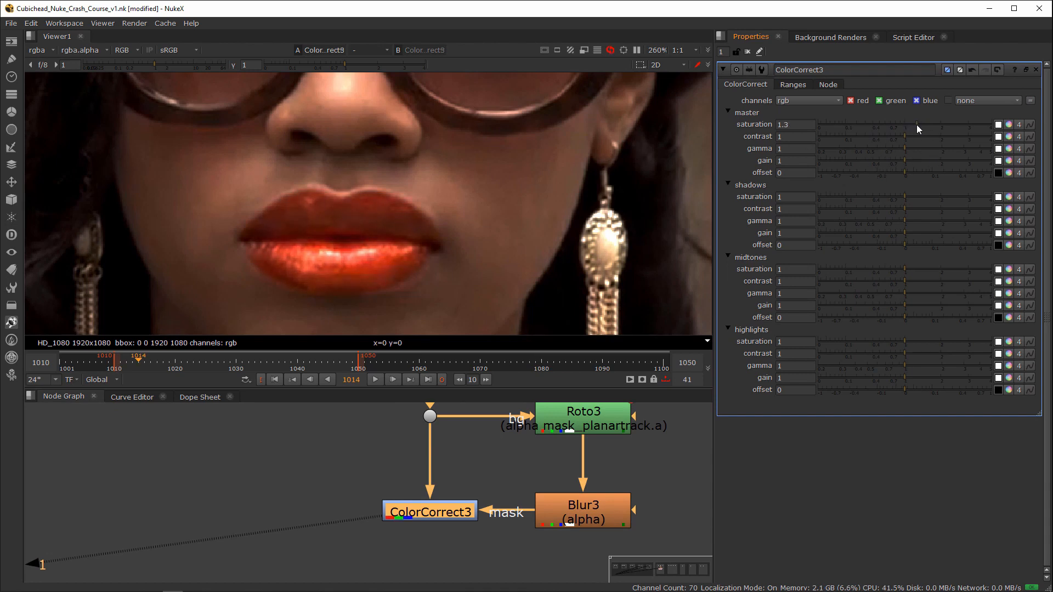
# Step: Shift the master gamma of ColorCorrect3 towards magenta-red, with red 1.123333, green 0.893333 and blue 0.983333
pyautogui.click(1008, 148)
pyautogui.moveTo(730, 295)
pyautogui.mouseDown()
pyautogui.moveTo(730, 284)
pyautogui.moveTo(713, 306)
pyautogui.moveTo(729, 286)
pyautogui.mouseUp()
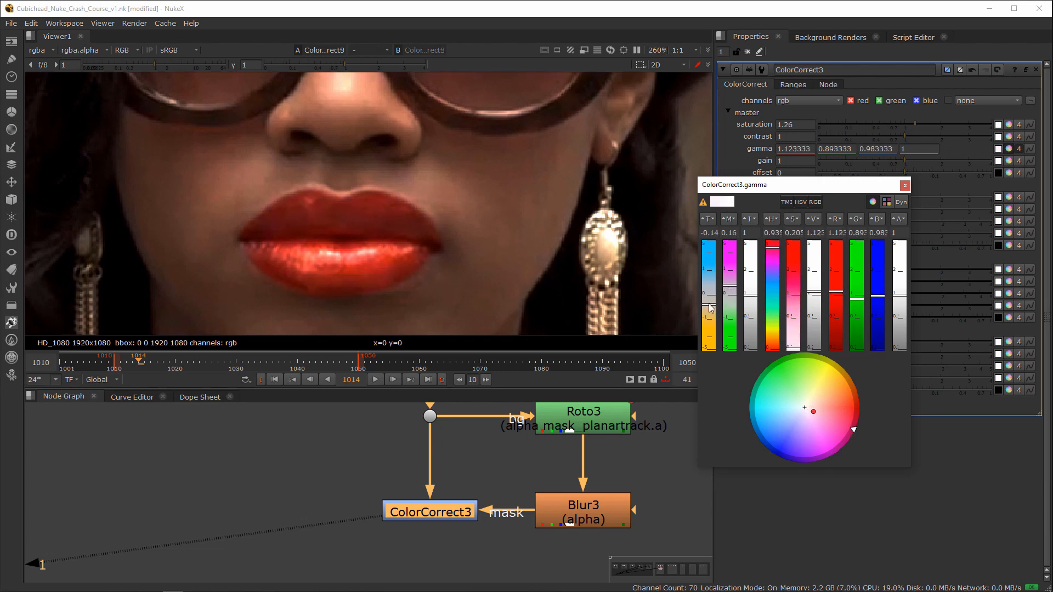
pyautogui.click(905, 184)
# Step: Disable and re-enable ColorCorrect3 repeatedly to compare the lip colour before and after the correction
pyautogui.scroll(-3, 405, 261)
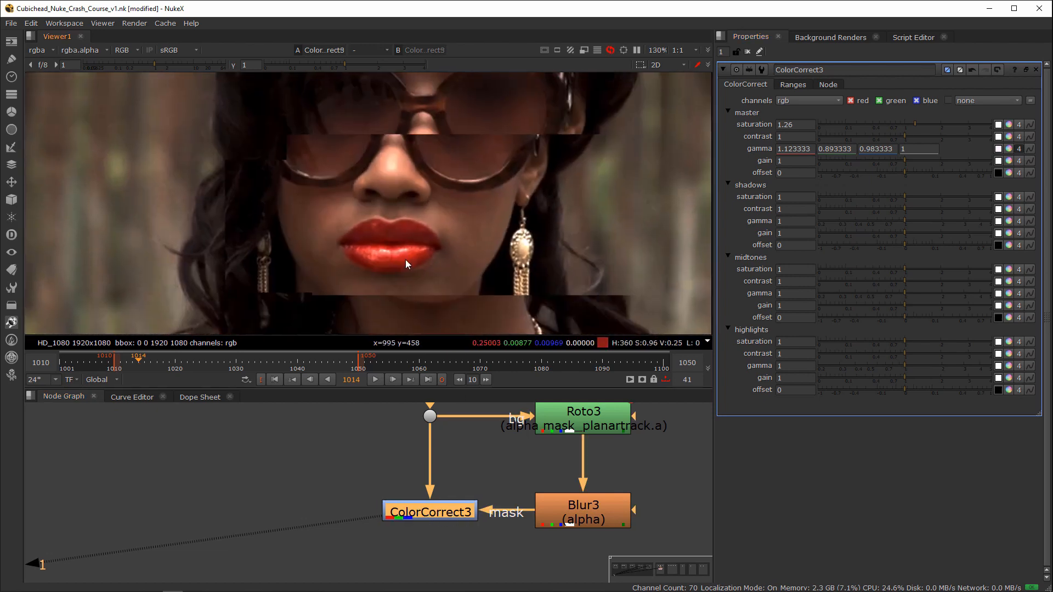
pyautogui.press('d')
pyautogui.press('d')
pyautogui.scroll(1, 482, 237)
pyautogui.press('d')
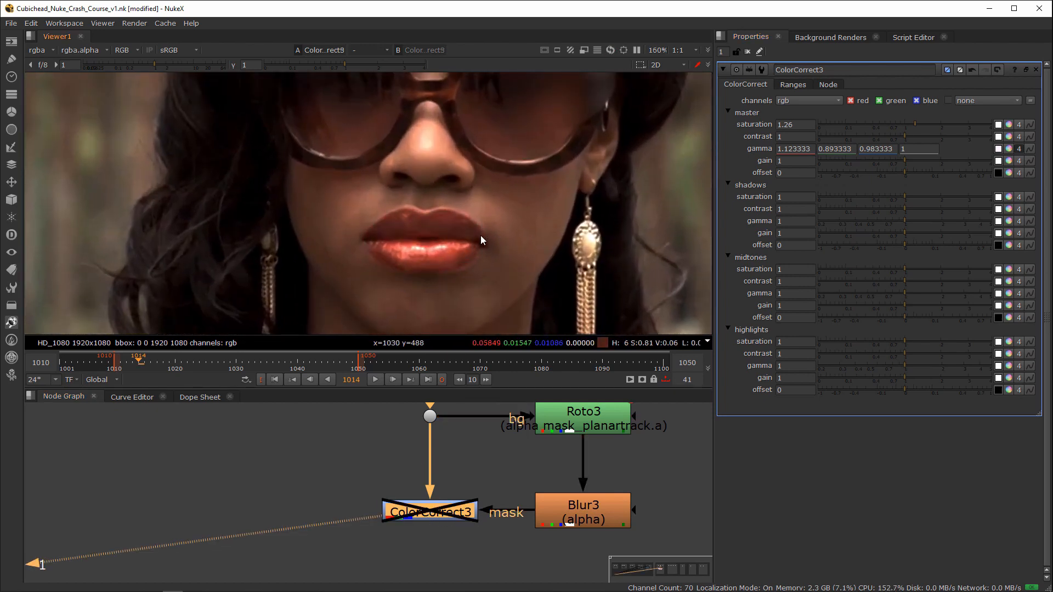
pyautogui.press('d')
# Step: Go to the Keying section of the node graph and display the Read5 green-screen footage fitted to the viewer
pyautogui.scroll(-5, 419, 516)
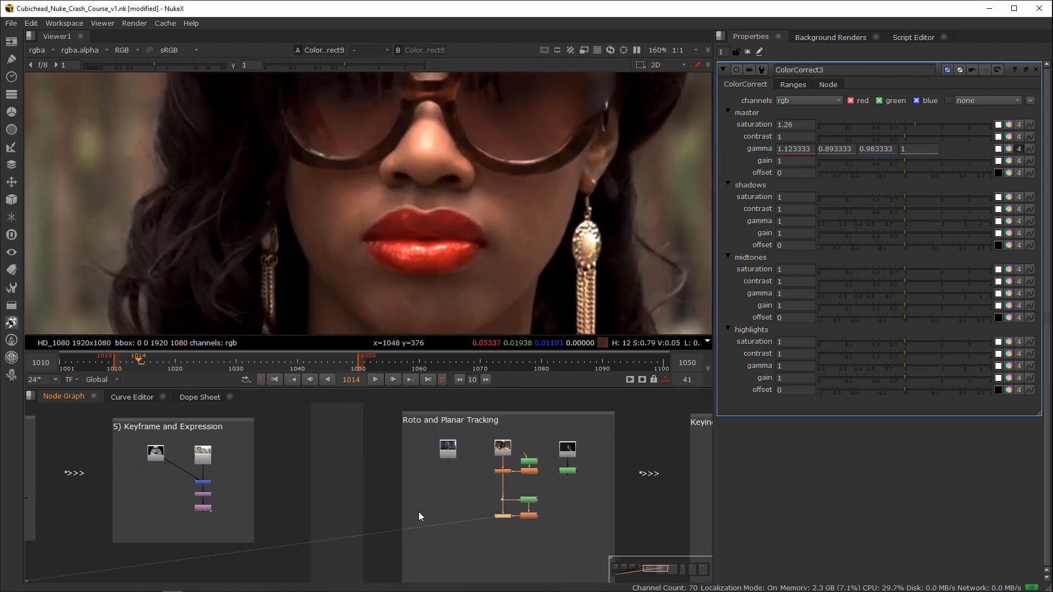
pyautogui.moveTo(419, 513); pyautogui.dragTo(383, 518, button='middle')
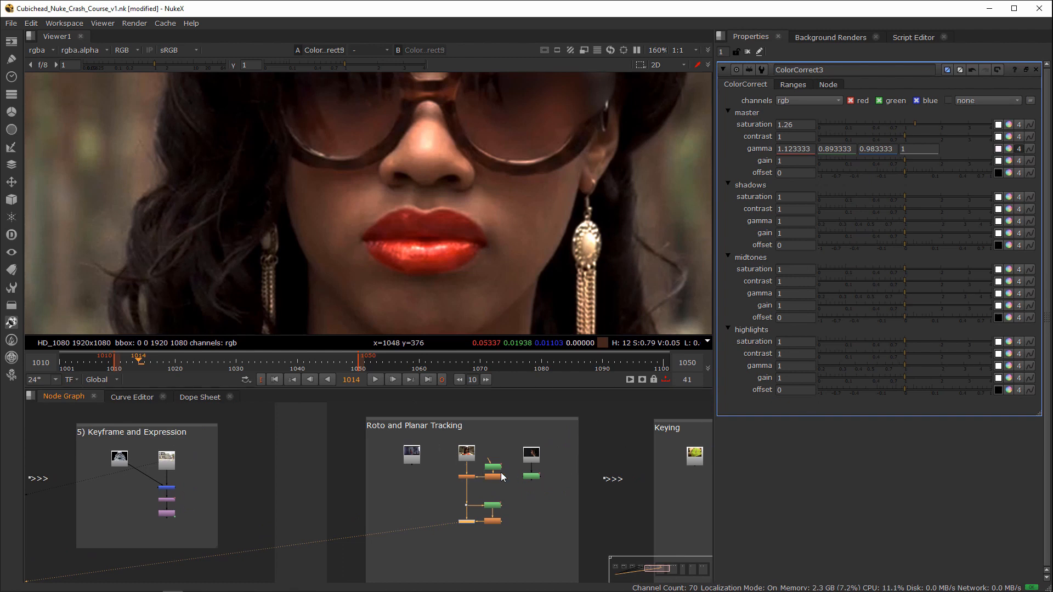
pyautogui.scroll(2, 501, 472)
pyautogui.moveTo(663, 485); pyautogui.dragTo(291, 481, button='middle')
pyautogui.scroll(3, 377, 475)
pyautogui.moveTo(441, 449); pyautogui.dragTo(344, 475, button='middle')
pyautogui.click(233, 474)
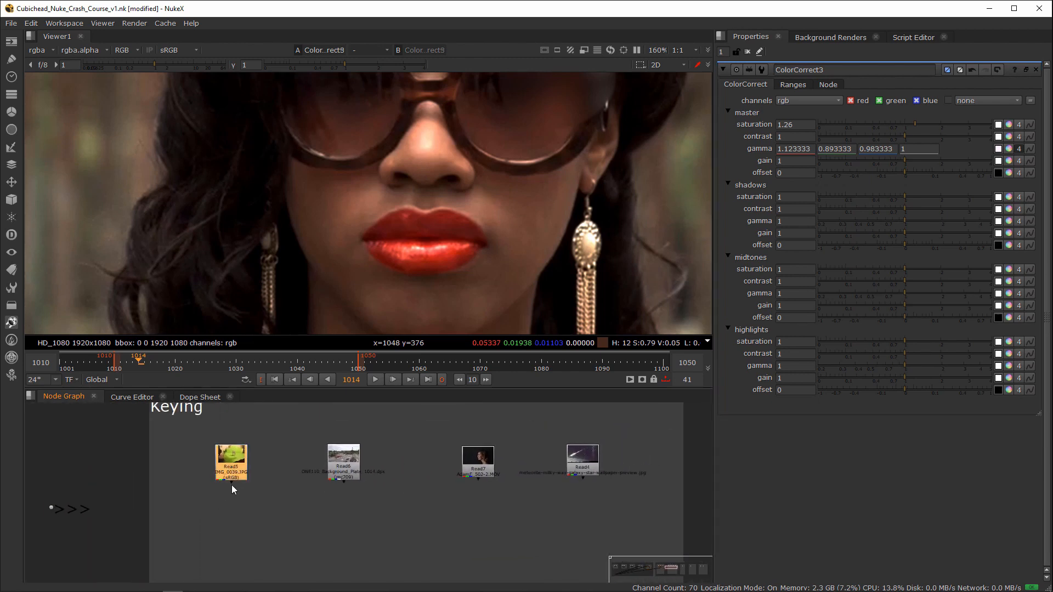
pyautogui.press('1')
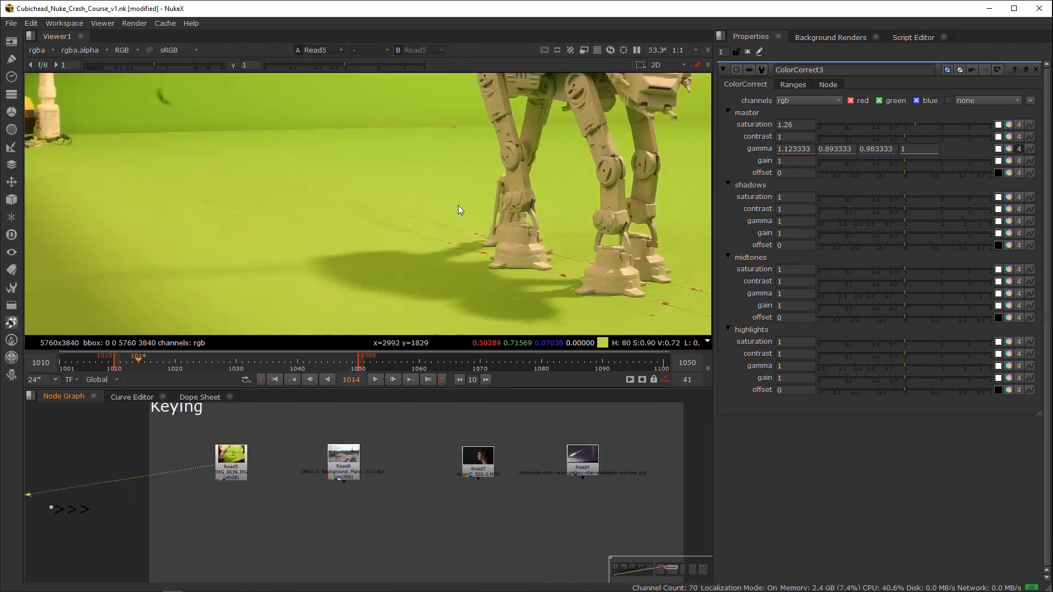
pyautogui.press('f')
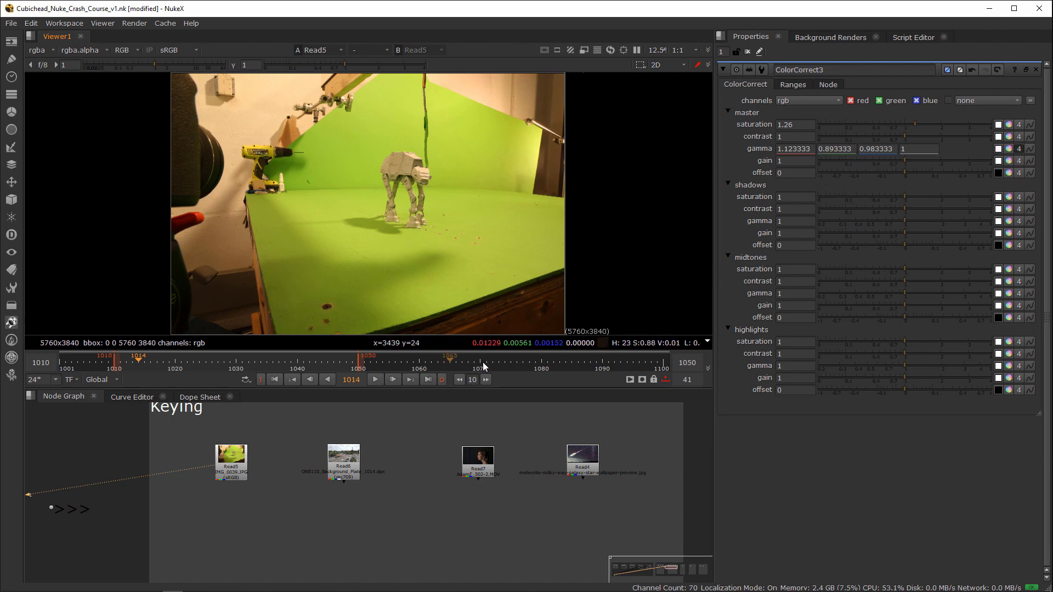
# Step: Set the playback range to frames 1001 to 1025 and play the walker footage briefly before stopping it
pyautogui.scroll(4, 419, 304)
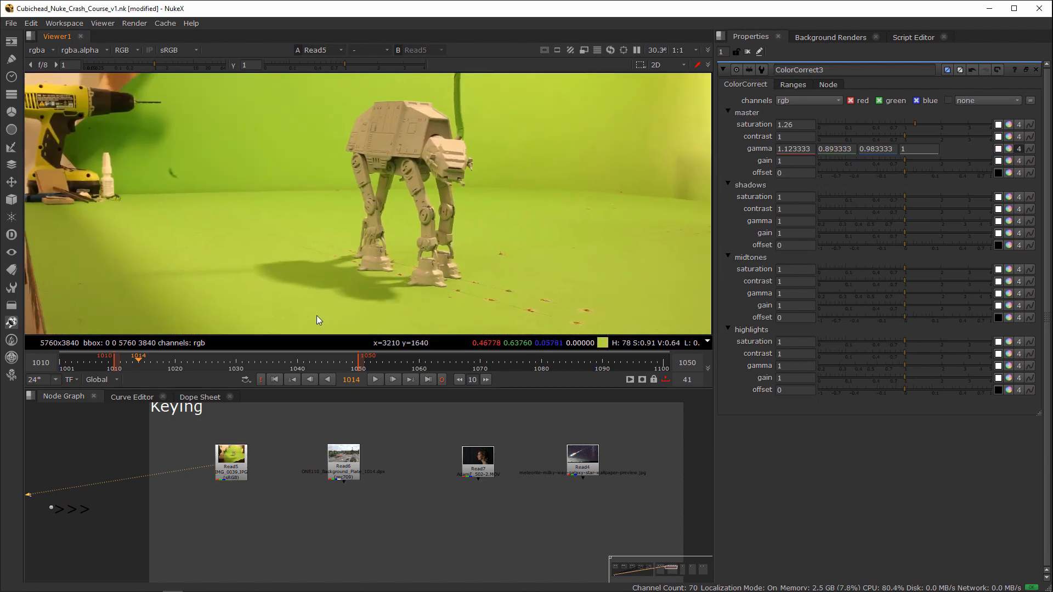
pyautogui.click(61, 366)
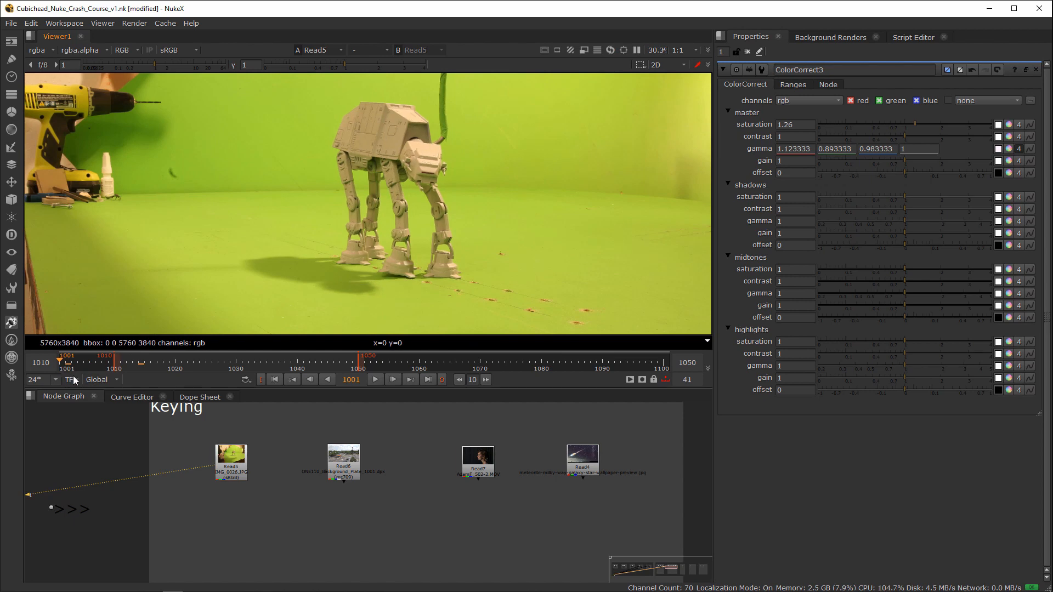
pyautogui.press('i')
pyautogui.press('l')
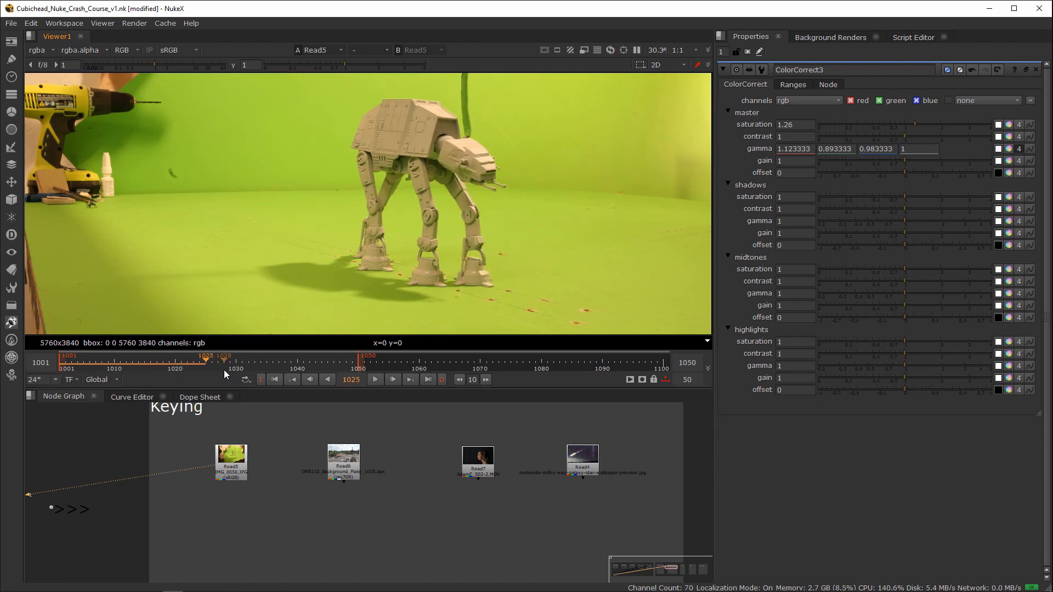
pyautogui.press('o')
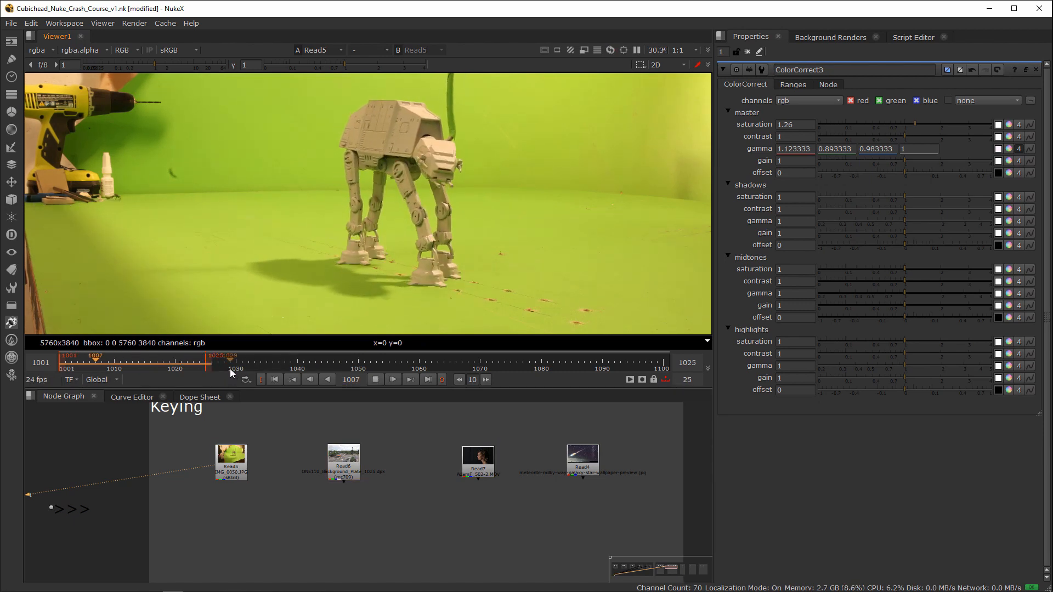
pyautogui.click(375, 380)
pyautogui.click(334, 275)
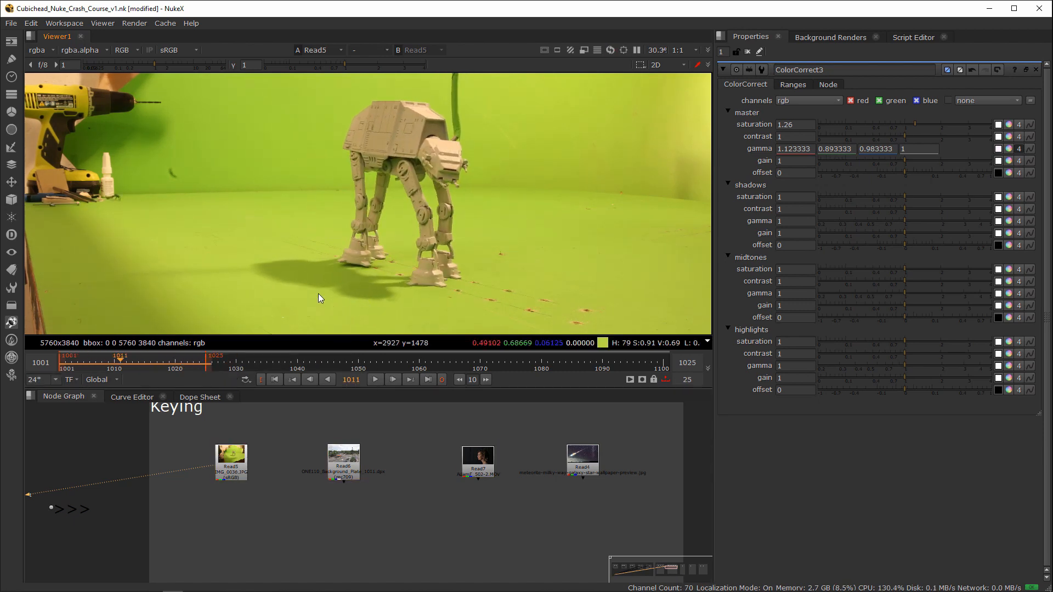
# Step: Scrub the Read5 footage to frame 1014 and examine the green screen and the objects around the walker
pyautogui.scroll(-3, 329, 301)
pyautogui.moveTo(338, 305); pyautogui.dragTo(445, 253, button='middle')
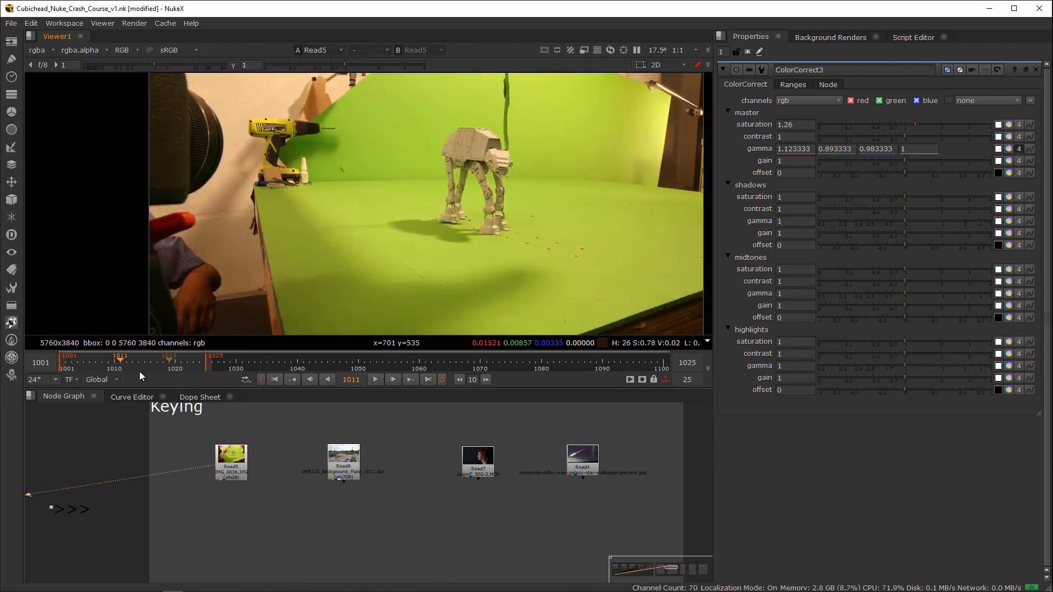
pyautogui.moveTo(110, 368); pyautogui.dragTo(136, 367)
pyautogui.moveTo(540, 208); pyautogui.dragTo(555, 280, button='middle')
pyautogui.scroll(4, 555, 280)
pyautogui.scroll(-3, 556, 282)
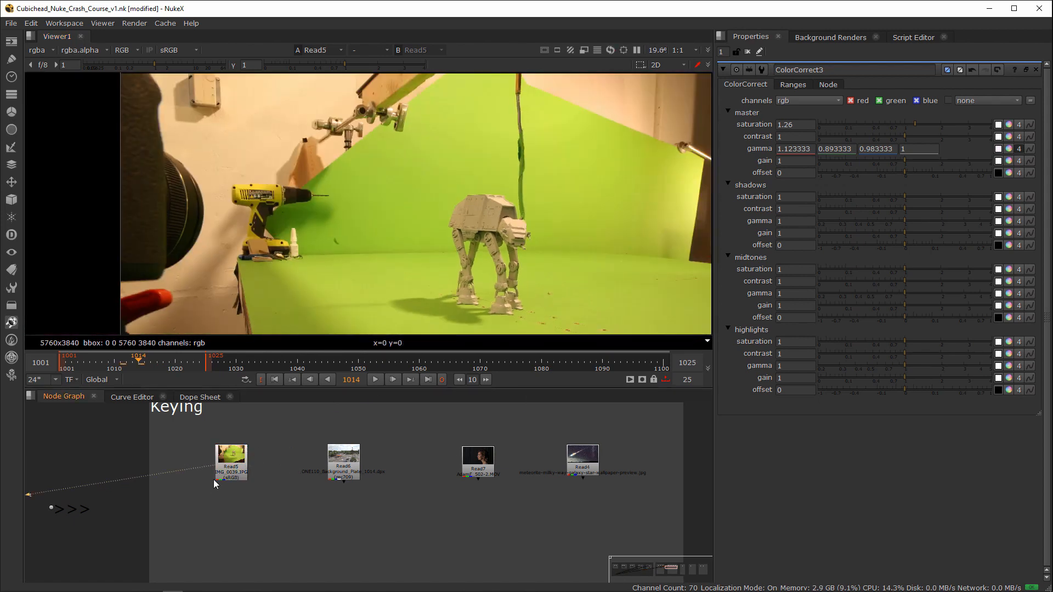
# Step: Add a Reformat node to Read5 and open the properties of both Read5 and the Reformat node
pyautogui.press('Tab')
pyautogui.write('refor')
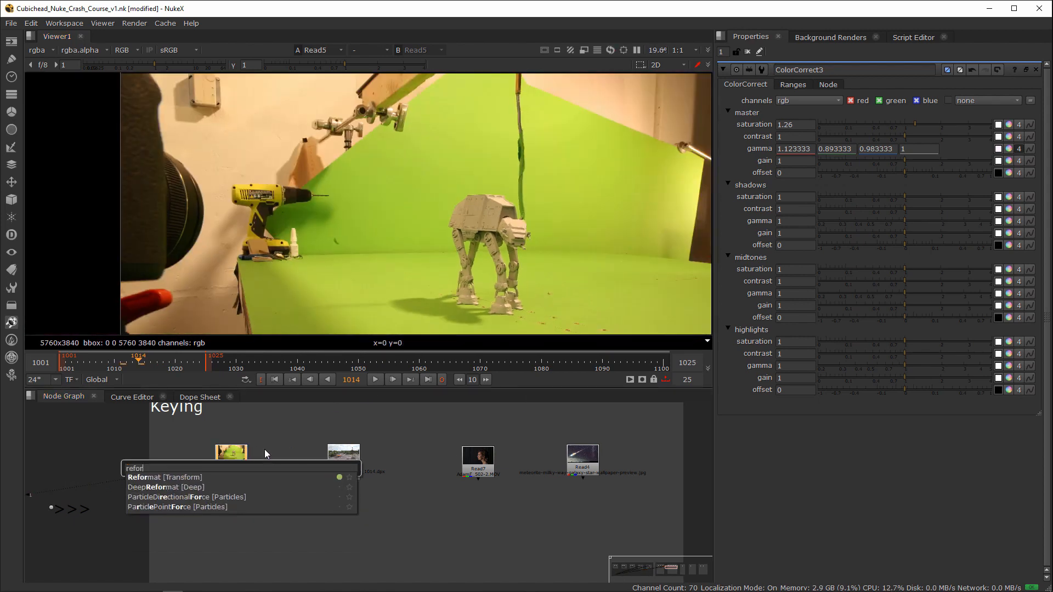
pyautogui.click(186, 477)
pyautogui.doubleClick(235, 456)
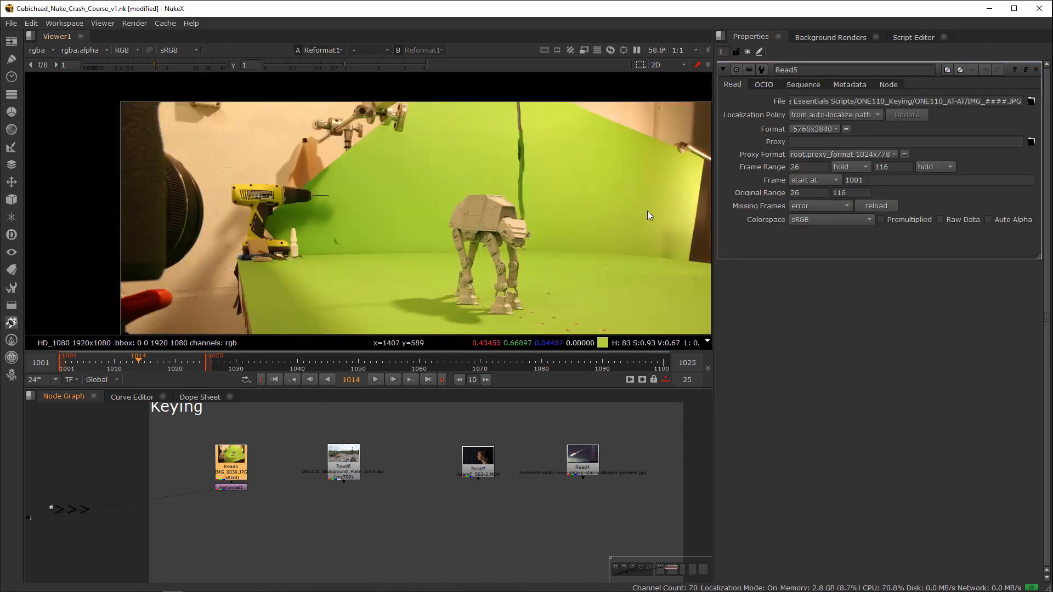
pyautogui.scroll(-2, 410, 229)
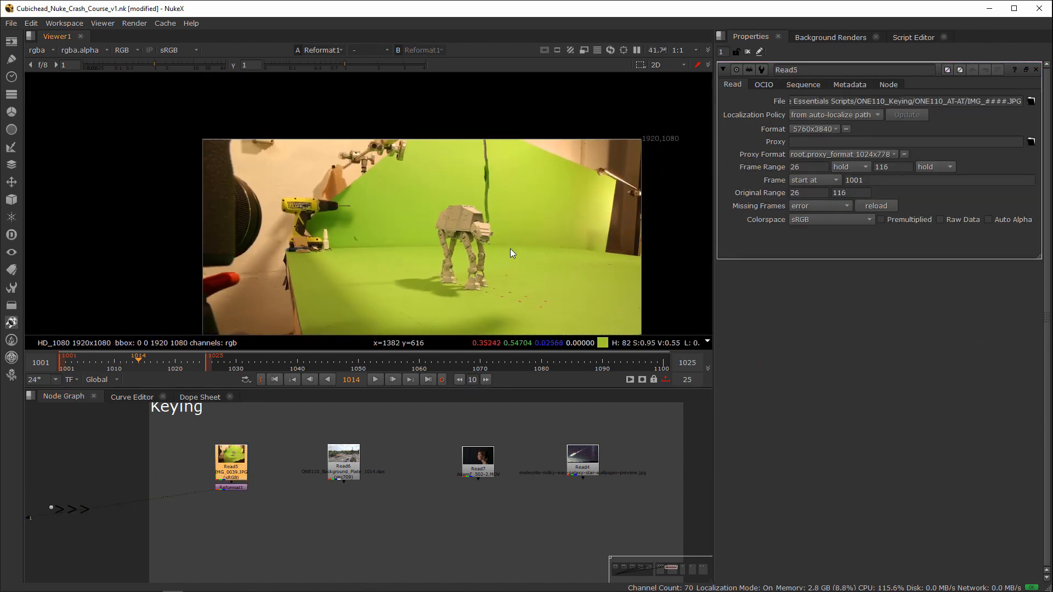
pyautogui.scroll(5, 509, 248)
pyautogui.scroll(-3, 493, 246)
pyautogui.doubleClick(232, 487)
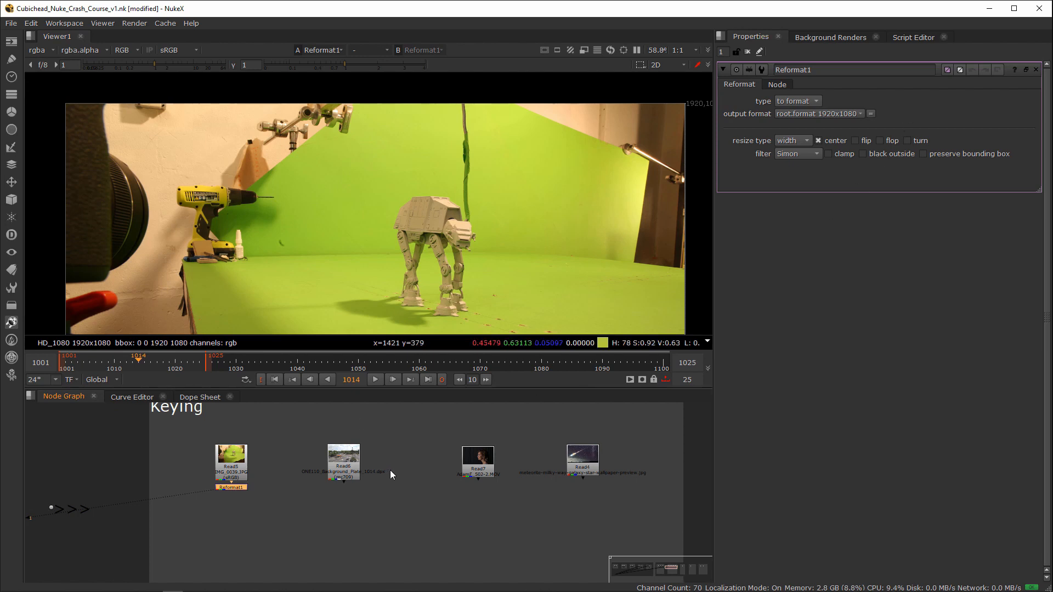
# Step: Display the Read7 footage in the viewer to examine its framing and resolution alongside the other plates
pyautogui.moveTo(295, 480)
pyautogui.mouseDown(button='middle')
pyautogui.moveTo(278, 449)
pyautogui.moveTo(308, 453)
pyautogui.mouseUp(button='middle')
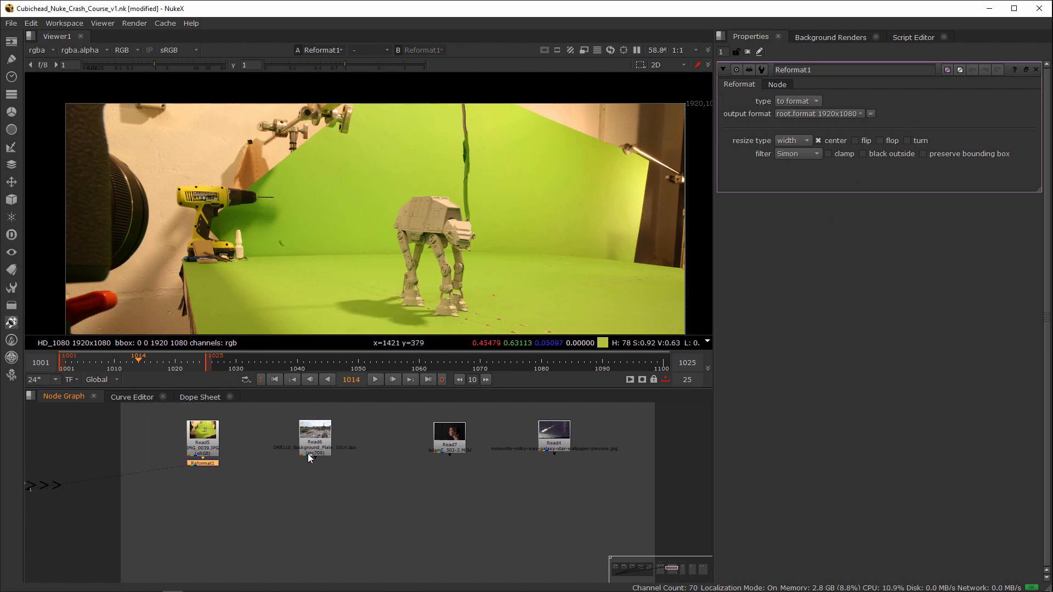
pyautogui.scroll(2, 288, 454)
pyautogui.moveTo(200, 452); pyautogui.dragTo(350, 491, button='middle')
pyautogui.moveTo(382, 494)
pyautogui.mouseDown()
pyautogui.moveTo(275, 526)
pyautogui.moveTo(331, 501)
pyautogui.mouseUp()
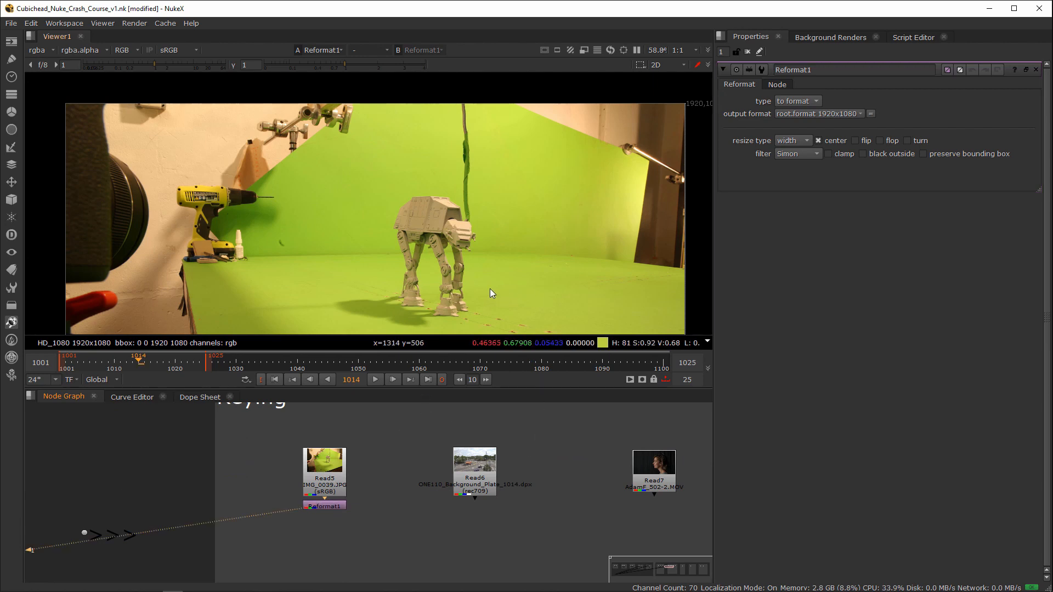
pyautogui.moveTo(597, 468); pyautogui.dragTo(476, 461, button='middle')
pyautogui.scroll(-2, 601, 468)
pyautogui.moveTo(464, 446); pyautogui.dragTo(546, 490)
pyautogui.press('1')
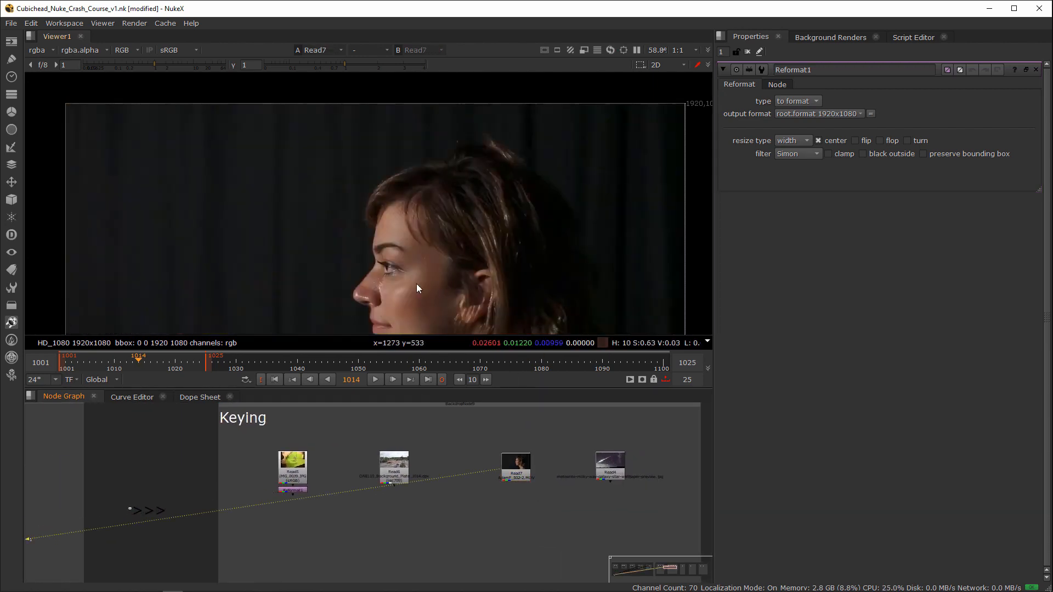
pyautogui.scroll(-3, 416, 284)
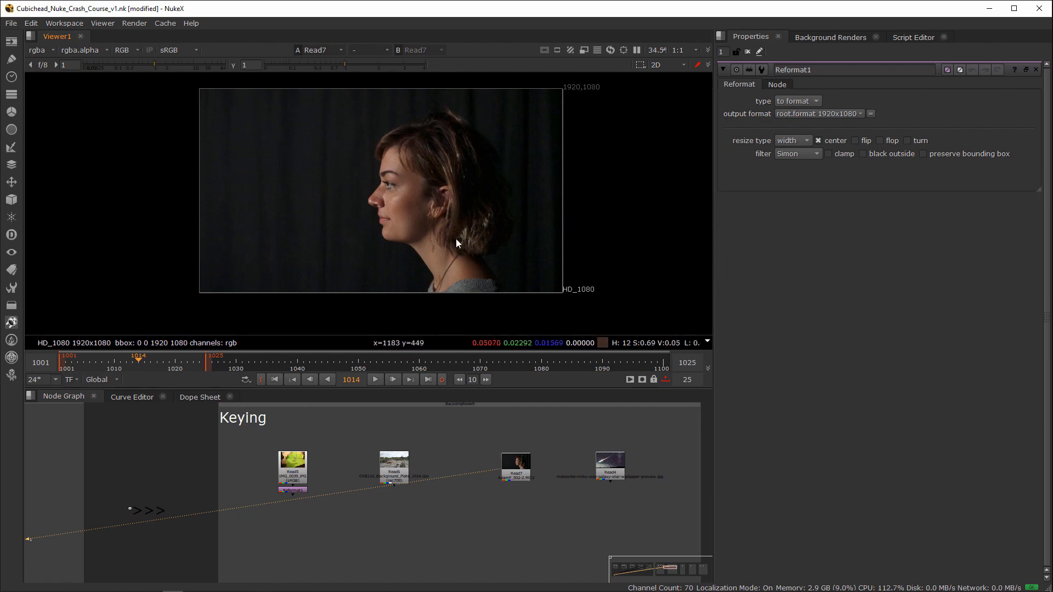
pyautogui.scroll(1, 220, 459)
# Step: Display the reformatted walker footage again and add a Keylight node after Reformat1
pyautogui.moveTo(337, 484); pyautogui.dragTo(287, 510)
pyautogui.press('1')
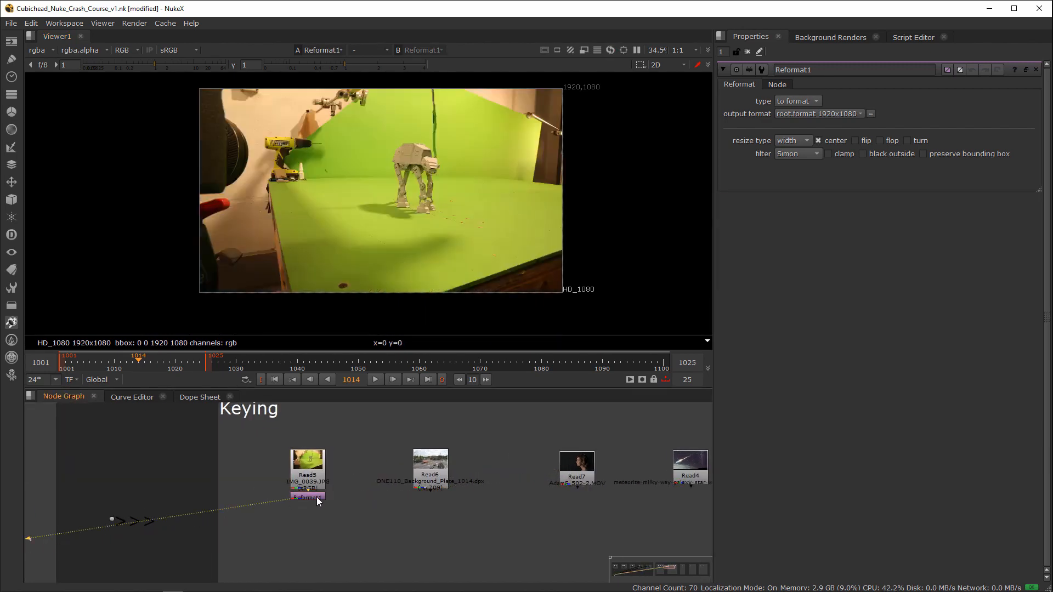
pyautogui.scroll(5, 386, 262)
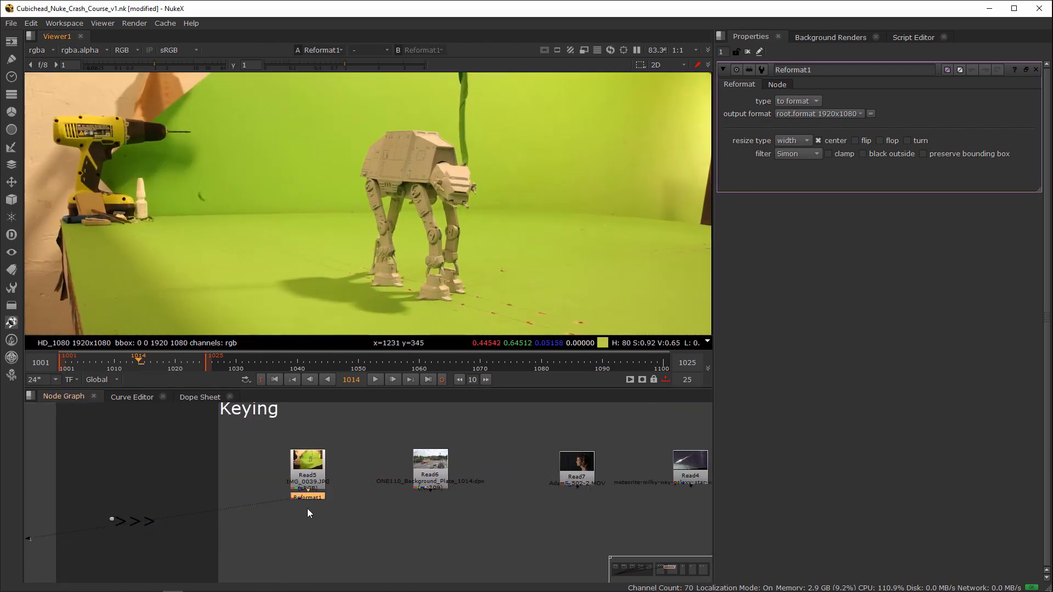
pyautogui.press('Tab')
pyautogui.write('keyligh')
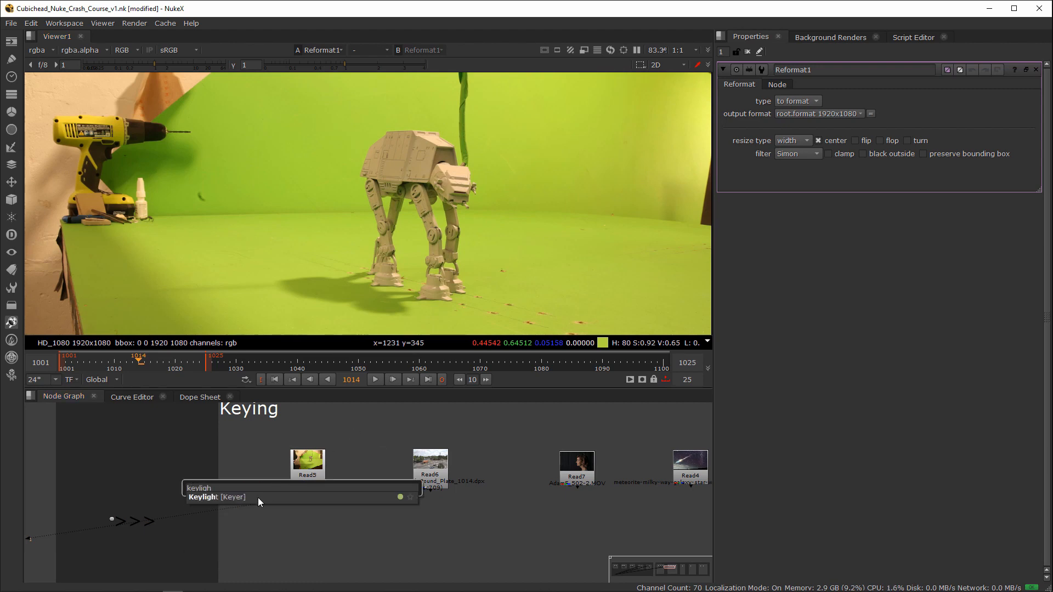
pyautogui.click(269, 499)
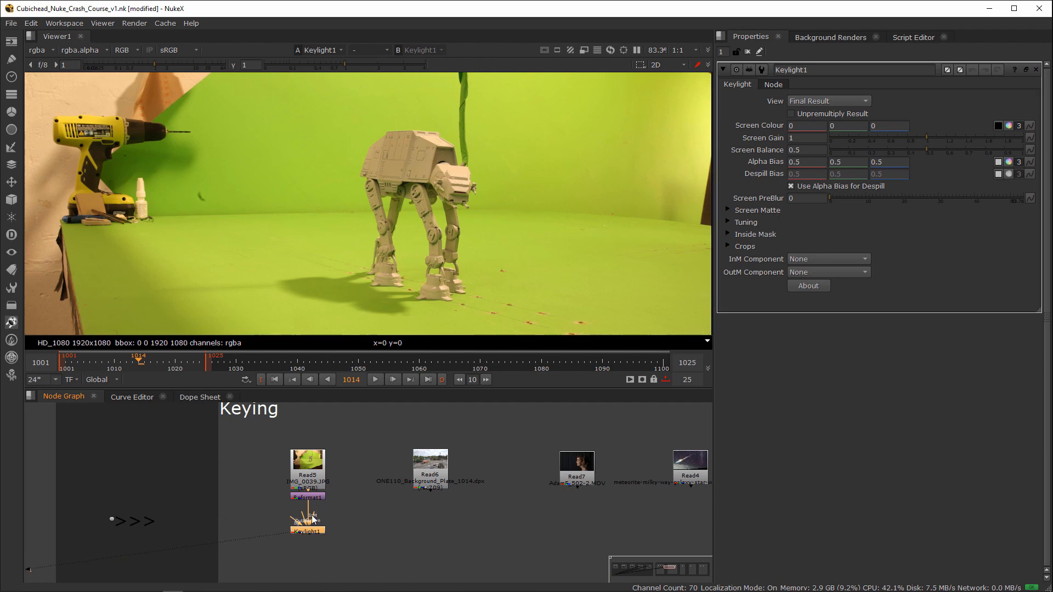
# Step: Sample a single pixel of the green screen beside the walker's front leg and examine its colour values
pyautogui.scroll(6, 516, 199)
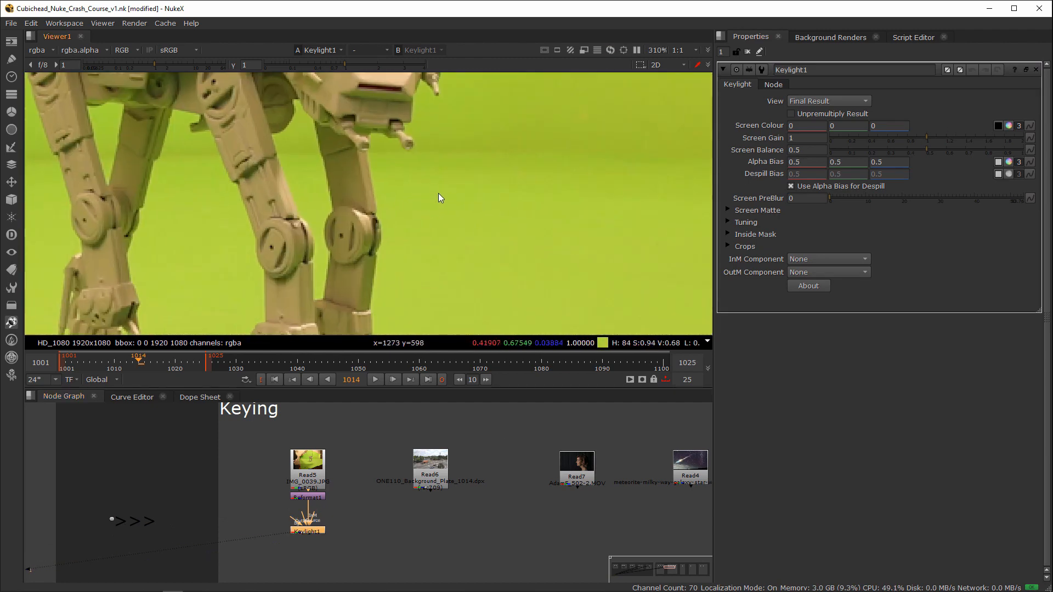
pyautogui.click(997, 126)
pyautogui.keyDown('ctrl'); pyautogui.click(454, 215); pyautogui.keyUp('ctrl')
pyautogui.scroll(5, 463, 216)
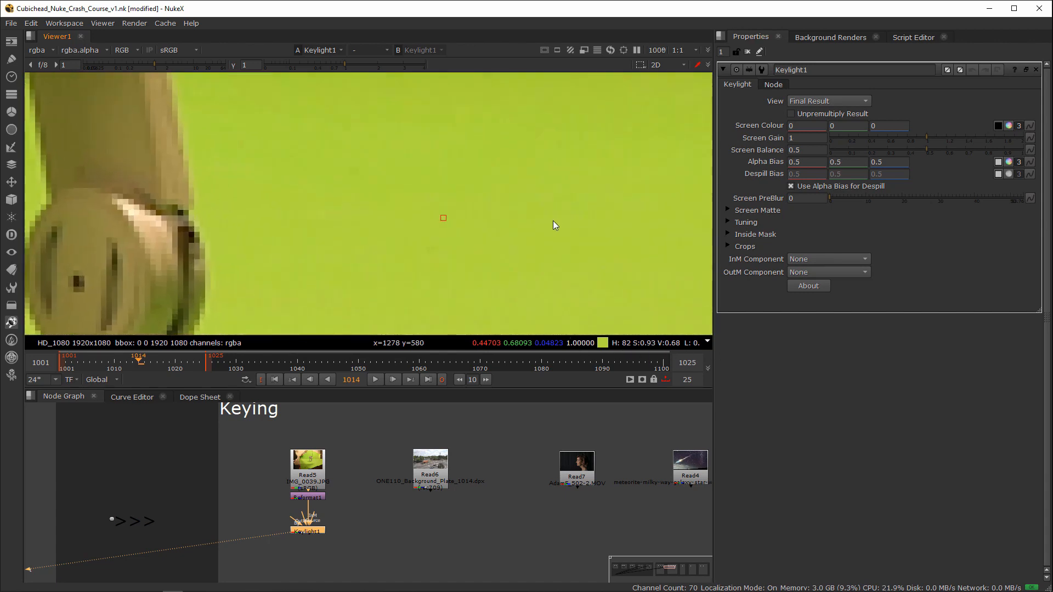
pyautogui.moveTo(432, 225); pyautogui.dragTo(412, 225, button='middle')
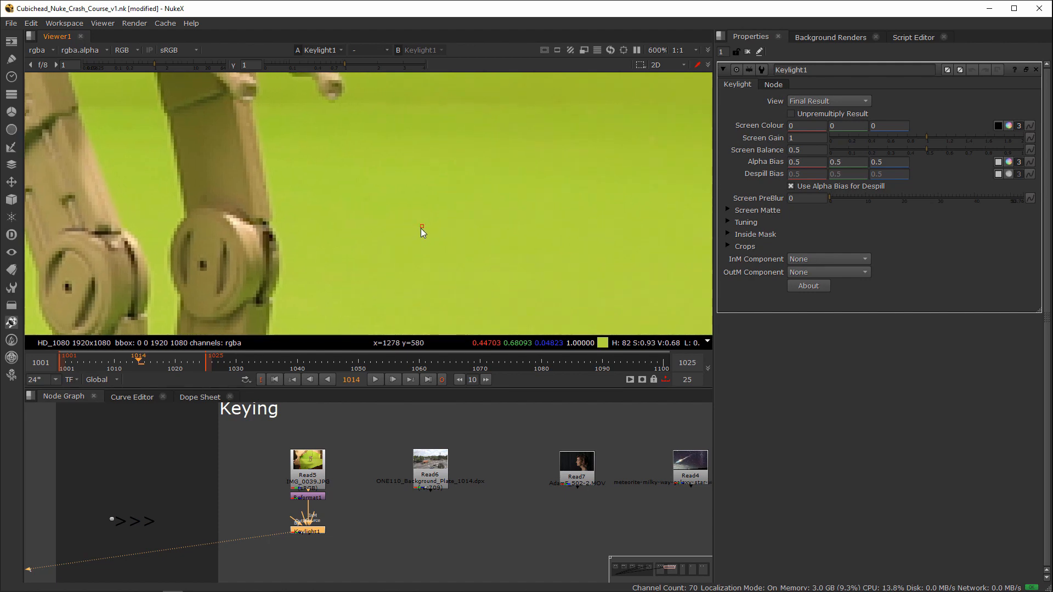
pyautogui.moveTo(402, 214); pyautogui.dragTo(396, 229, button='middle')
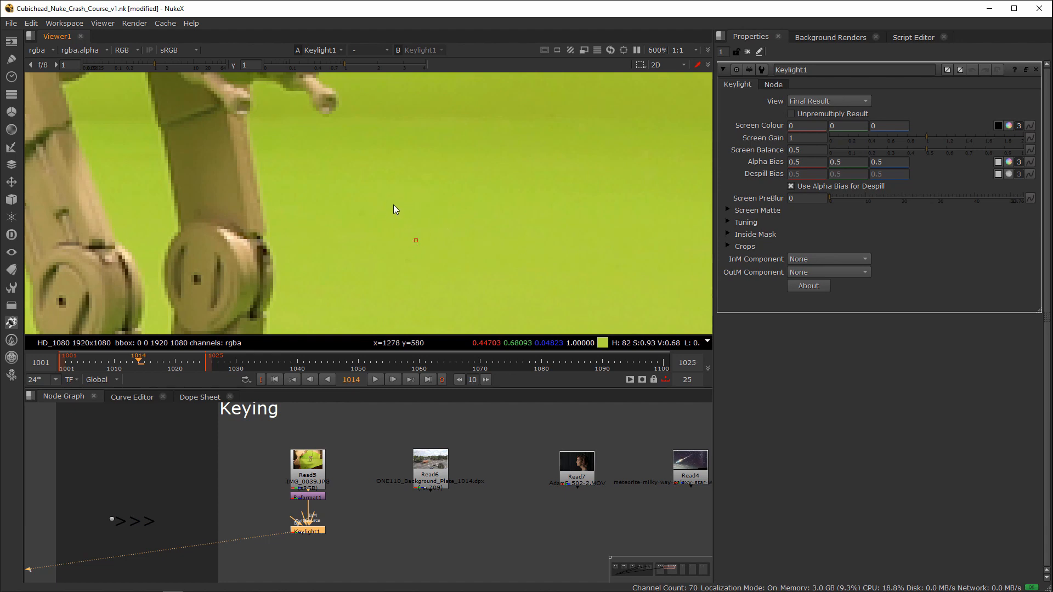
# Step: Sample rectangular areas of about 30 by 24 pixels beside the front leg, comparing them with a single-pixel sample
pyautogui.keyDown('ctrl'); pyautogui.keyDown('shift'); pyautogui.moveTo(377, 202); pyautogui.dragTo(460, 278); pyautogui.keyUp('shift'); pyautogui.keyUp('ctrl')
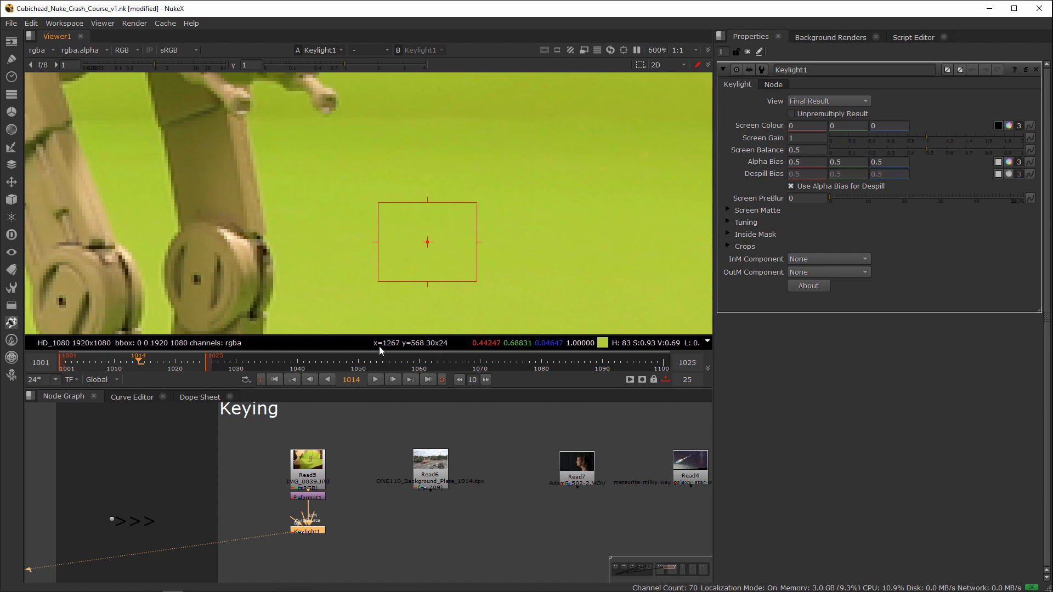
pyautogui.keyDown('ctrl'); pyautogui.click(347, 274); pyautogui.keyUp('ctrl')
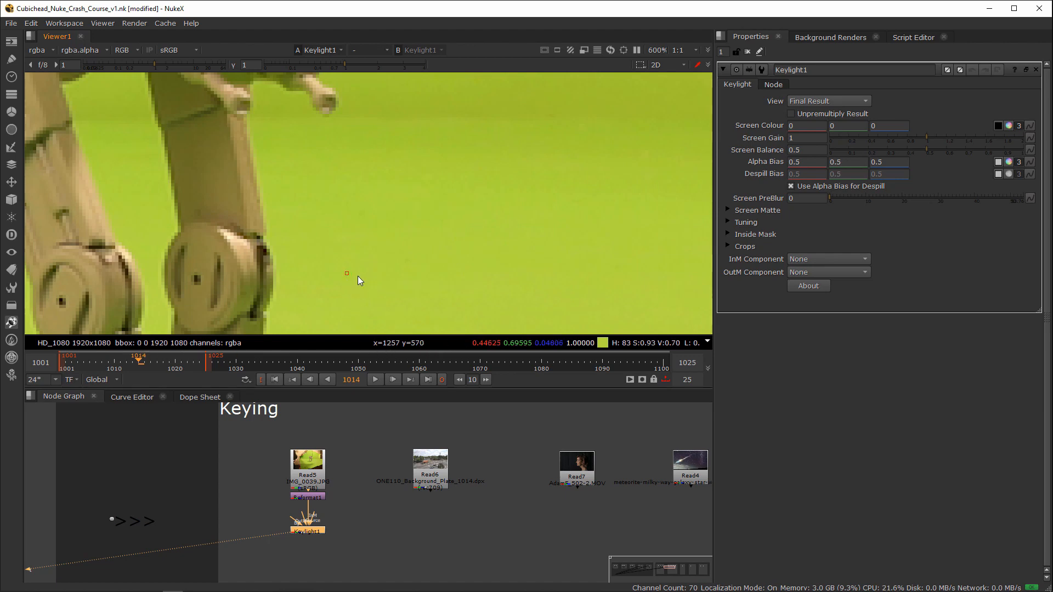
pyautogui.keyDown('ctrl'); pyautogui.keyDown('shift'); pyautogui.moveTo(343, 274); pyautogui.dragTo(411, 222); pyautogui.keyUp('shift'); pyautogui.keyUp('ctrl')
pyautogui.keyDown('ctrl'); pyautogui.rightClick(450, 255); pyautogui.keyUp('ctrl')
pyautogui.keyDown('ctrl'); pyautogui.moveTo(401, 199); pyautogui.dragTo(500, 278); pyautogui.keyUp('ctrl')
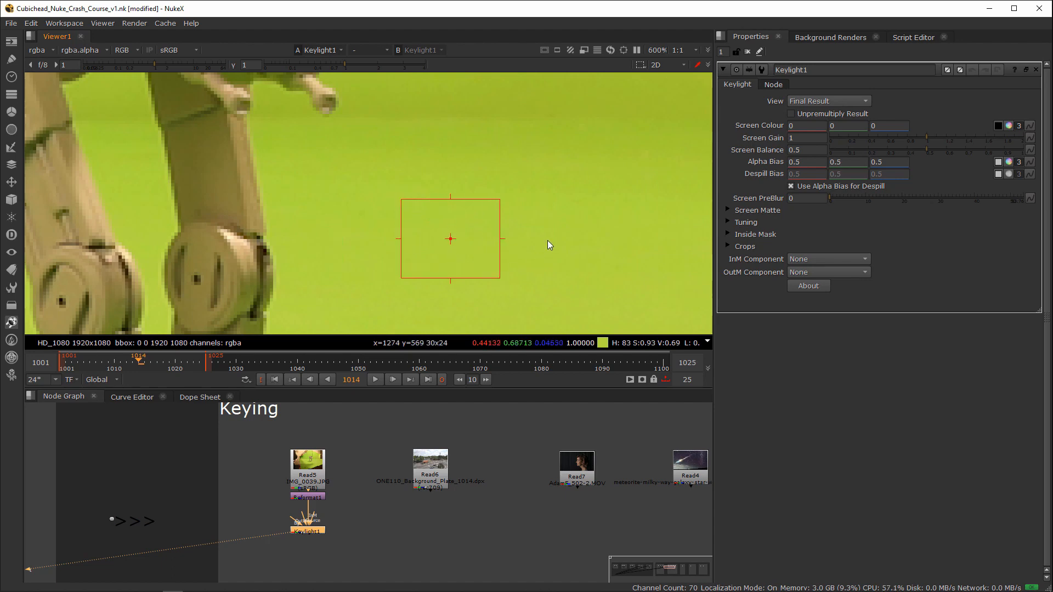
pyautogui.moveTo(358, 515); pyautogui.dragTo(257, 551)
# Step: Activate Keylight's Screen Colour picker and sample several rectangular areas of green beside the walker's front leg
pyautogui.click(998, 127)
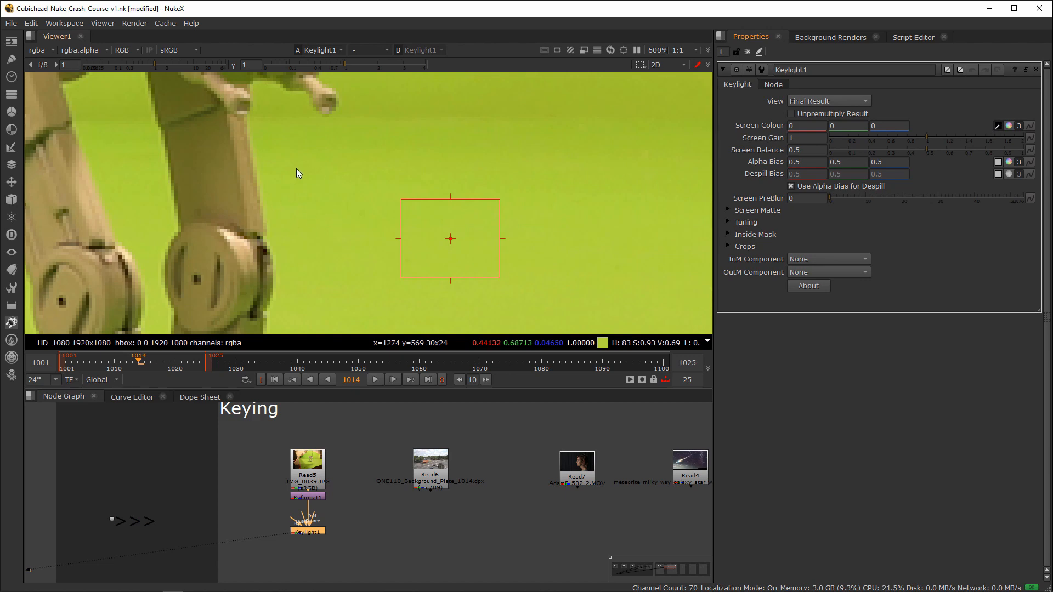
pyautogui.keyDown('ctrl'); pyautogui.keyDown('shift'); pyautogui.moveTo(286, 160); pyautogui.dragTo(431, 293); pyautogui.keyUp('shift'); pyautogui.keyUp('ctrl')
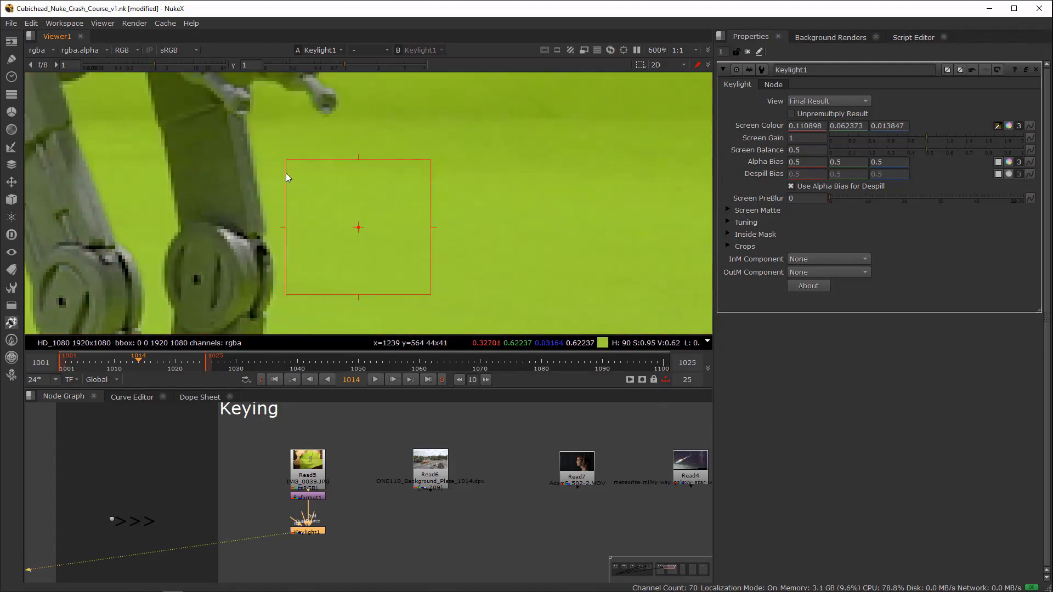
pyautogui.keyDown('ctrl'); pyautogui.keyDown('shift'); pyautogui.moveTo(276, 144); pyautogui.dragTo(421, 258); pyautogui.keyUp('shift'); pyautogui.keyUp('ctrl')
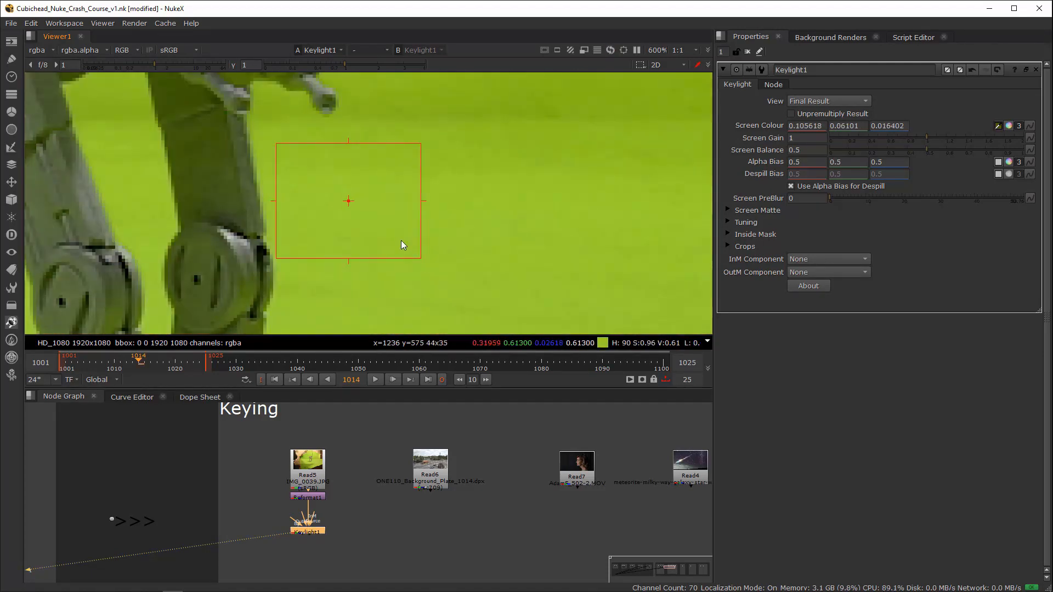
pyautogui.keyDown('ctrl'); pyautogui.keyDown('shift'); pyautogui.moveTo(288, 131); pyautogui.dragTo(400, 226); pyautogui.keyUp('shift'); pyautogui.keyUp('ctrl')
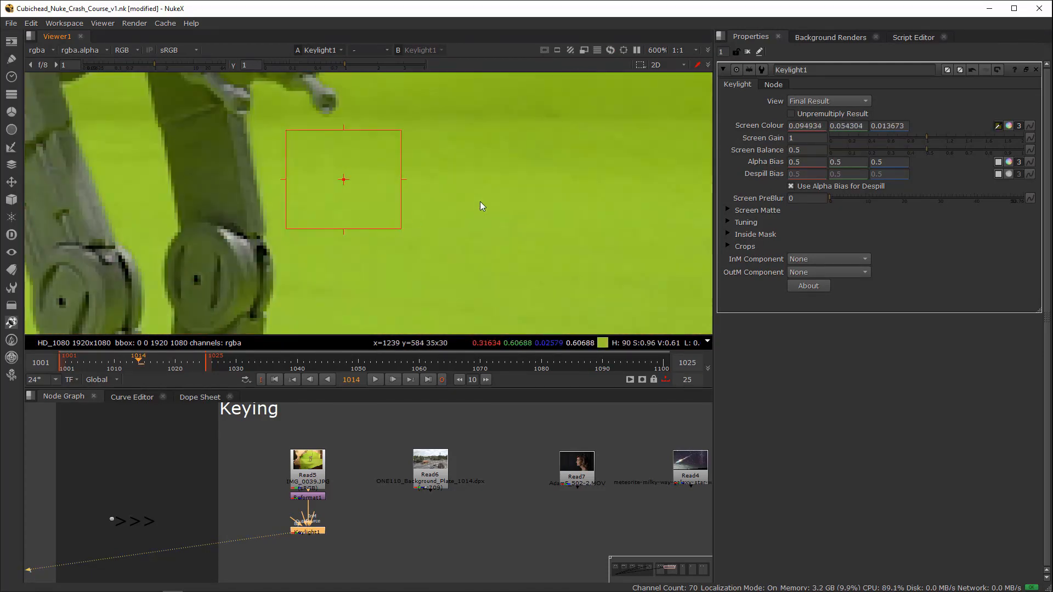
pyautogui.scroll(-3, 479, 202)
pyautogui.scroll(3, 439, 222)
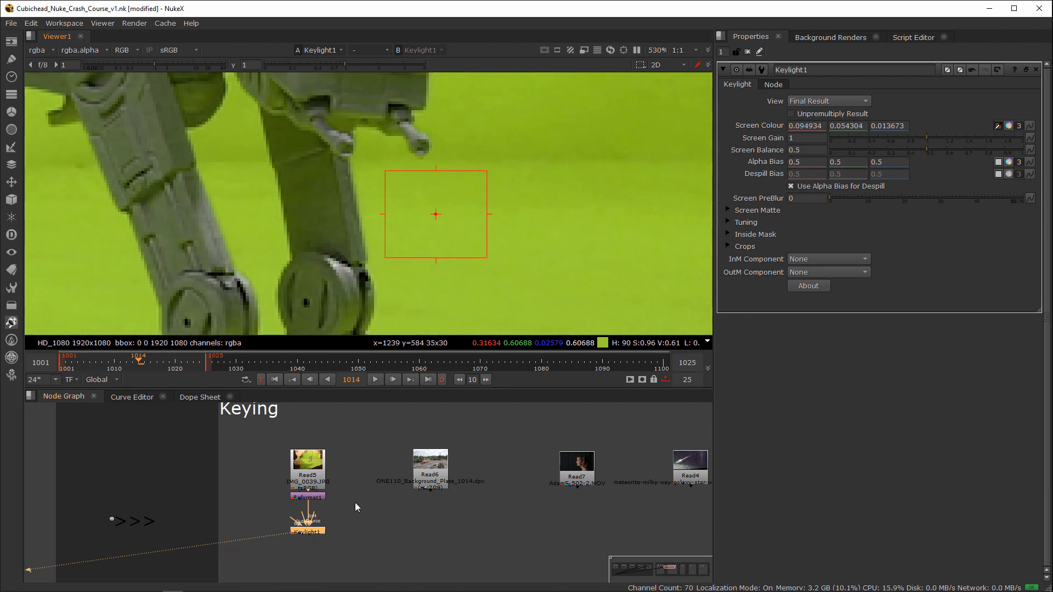
pyautogui.scroll(3, 369, 511)
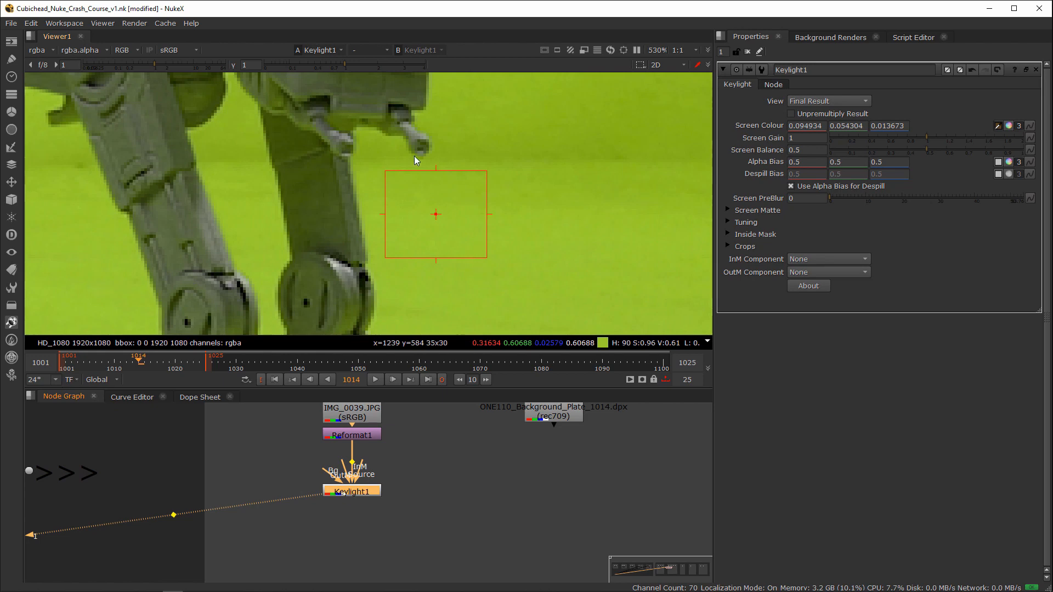
# Step: Resample Keylight's Screen Colour from the source image over several green areas beside the walker's front legs
pyautogui.keyDown('ctrl'); pyautogui.click(526, 208); pyautogui.keyUp('ctrl')
pyautogui.keyDown('ctrl'); pyautogui.keyDown('shift'); pyautogui.moveTo(527, 206); pyautogui.dragTo(440, 275); pyautogui.keyUp('shift'); pyautogui.keyUp('ctrl')
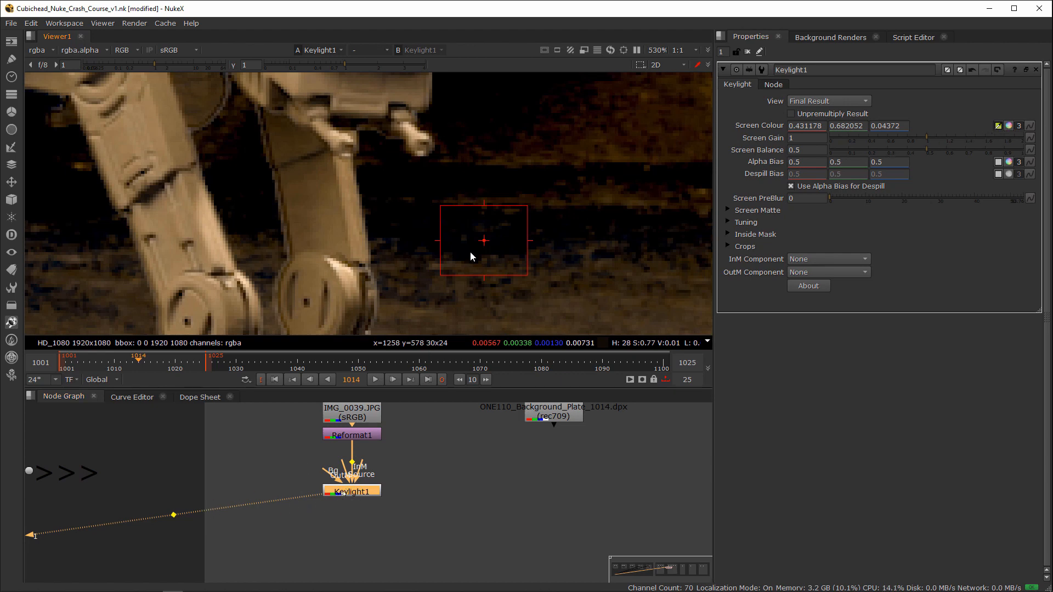
pyautogui.click(418, 487)
pyautogui.keyDown('ctrl'); pyautogui.keyDown('alt'); pyautogui.keyDown('shift'); pyautogui.moveTo(419, 188); pyautogui.dragTo(494, 279); pyautogui.keyUp('shift'); pyautogui.keyUp('alt'); pyautogui.keyUp('ctrl')
pyautogui.moveTo(494, 279); pyautogui.dragTo(561, 213, button='middle')
pyautogui.keyDown('ctrl'); pyautogui.keyDown('alt'); pyautogui.keyDown('shift'); pyautogui.moveTo(473, 237); pyautogui.dragTo(510, 278); pyautogui.keyUp('shift'); pyautogui.keyUp('alt'); pyautogui.keyUp('ctrl')
pyautogui.moveTo(510, 278); pyautogui.dragTo(582, 214, button='middle')
pyautogui.keyDown('ctrl'); pyautogui.keyDown('alt'); pyautogui.keyDown('shift'); pyautogui.moveTo(540, 267); pyautogui.dragTo(566, 283); pyautogui.keyUp('shift'); pyautogui.keyUp('alt'); pyautogui.keyUp('ctrl')
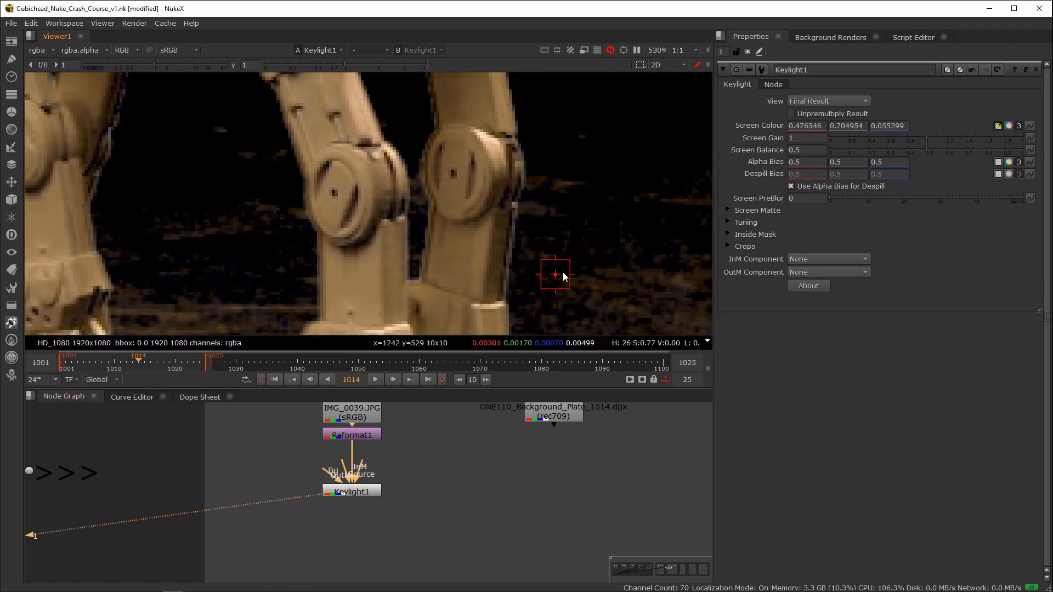
# Step: Sample Keylight's Screen Colour around the walker's feet, ending with 0.514297, 0.710219, 0.065109 from the floor beside the rear foot
pyautogui.scroll(-3, 528, 199)
pyautogui.keyDown('ctrl'); pyautogui.keyDown('alt'); pyautogui.keyDown('shift'); pyautogui.moveTo(335, 260); pyautogui.dragTo(360, 285); pyautogui.keyUp('shift'); pyautogui.keyUp('alt'); pyautogui.keyUp('ctrl')
pyautogui.moveTo(389, 288); pyautogui.dragTo(430, 219, button='middle')
pyautogui.keyDown('ctrl'); pyautogui.keyDown('alt'); pyautogui.keyDown('shift'); pyautogui.moveTo(396, 258); pyautogui.dragTo(404, 267); pyautogui.keyUp('shift'); pyautogui.keyUp('alt'); pyautogui.keyUp('ctrl')
pyautogui.moveTo(403, 266); pyautogui.dragTo(423, 227, button='middle')
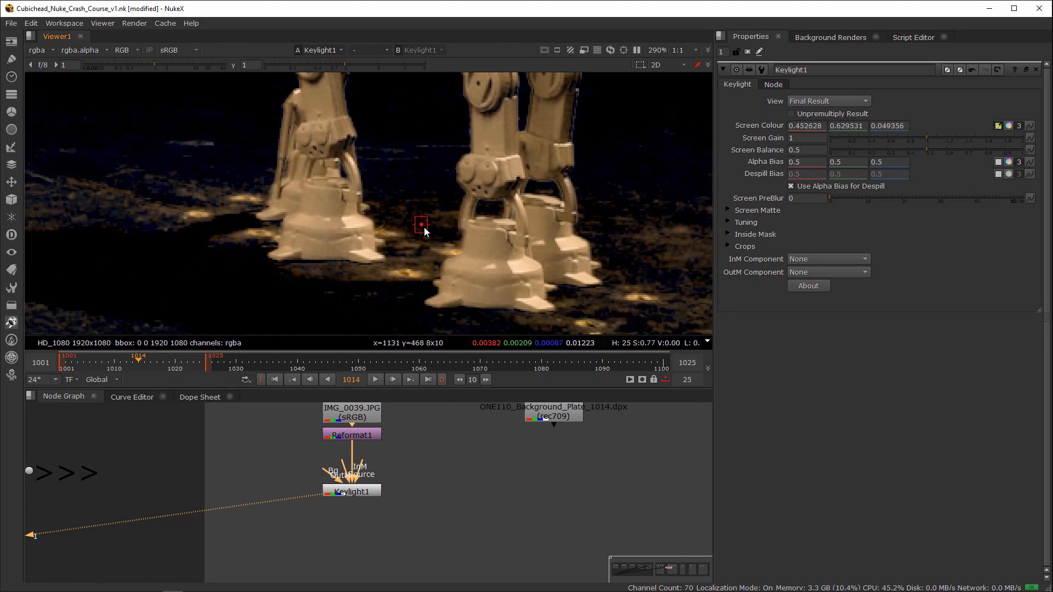
pyautogui.moveTo(219, 187); pyautogui.dragTo(364, 278, button='middle')
pyautogui.keyDown('ctrl'); pyautogui.keyDown('alt'); pyautogui.keyDown('shift'); pyautogui.moveTo(353, 270); pyautogui.dragTo(387, 285); pyautogui.keyUp('shift'); pyautogui.keyUp('alt'); pyautogui.keyUp('ctrl')
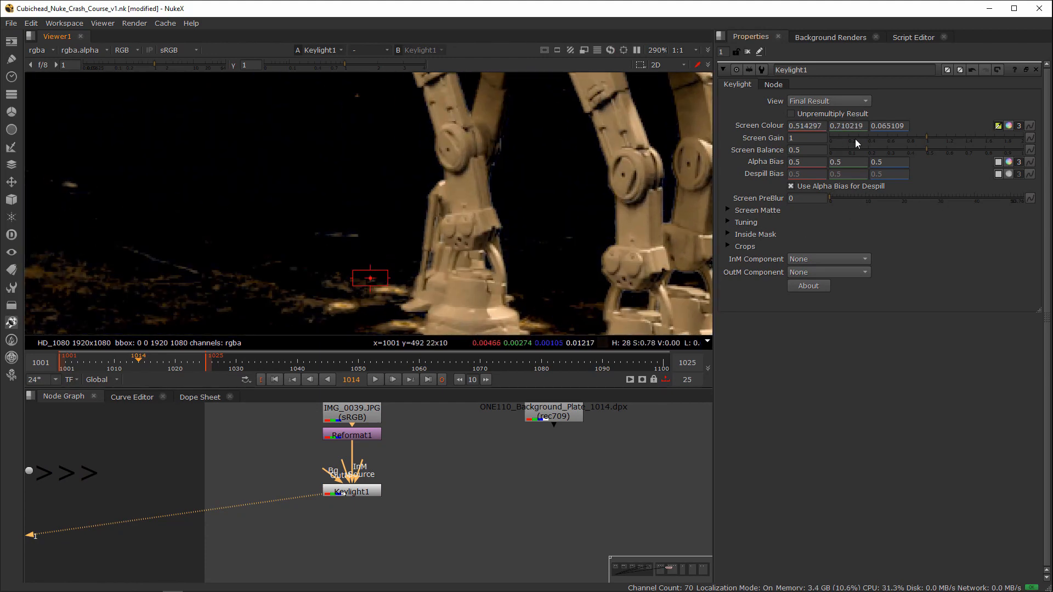
# Step: Set Keylight's Screen Gain to 1.03, with Clip Black at 0.055 and Clip White at 0.935 for the screen matte
pyautogui.moveTo(925, 137); pyautogui.dragTo(929, 136)
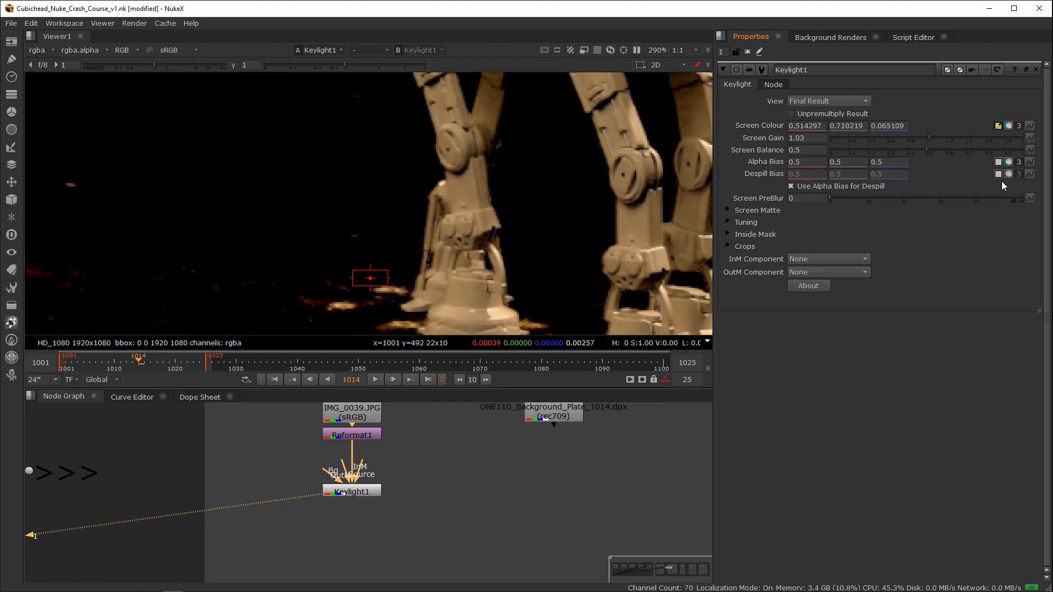
pyautogui.click(736, 211)
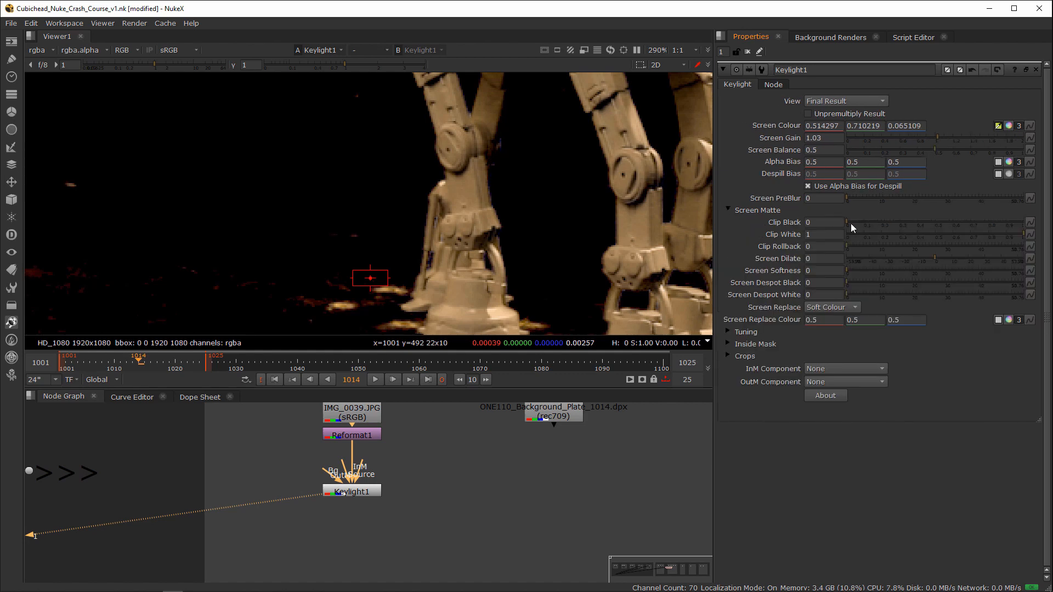
pyautogui.moveTo(850, 223); pyautogui.dragTo(857, 223)
pyautogui.moveTo(1018, 235); pyautogui.dragTo(1016, 235)
pyautogui.scroll(-4, 561, 228)
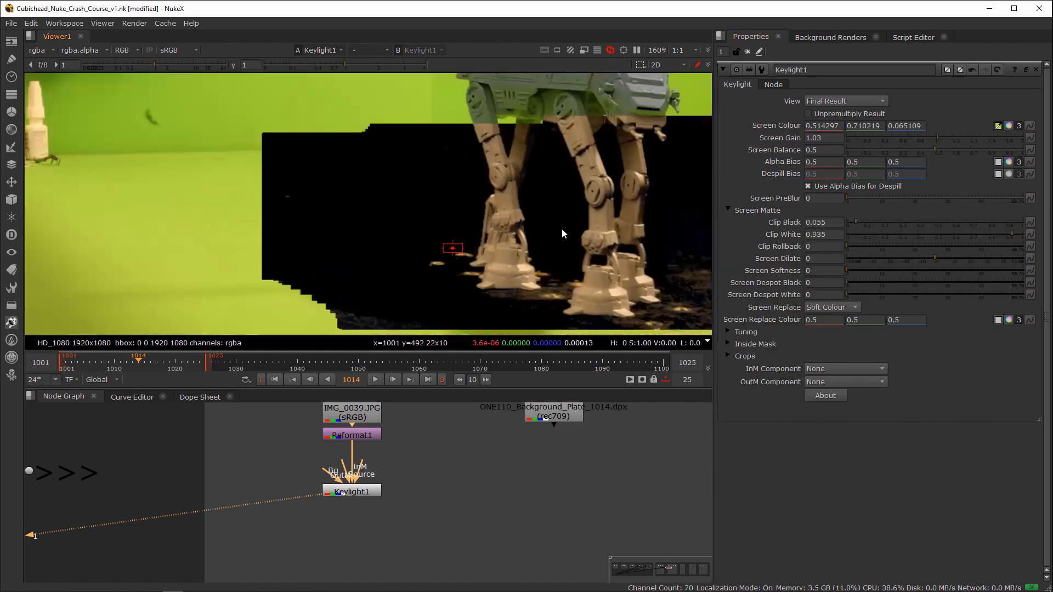
pyautogui.scroll(-2, 492, 233)
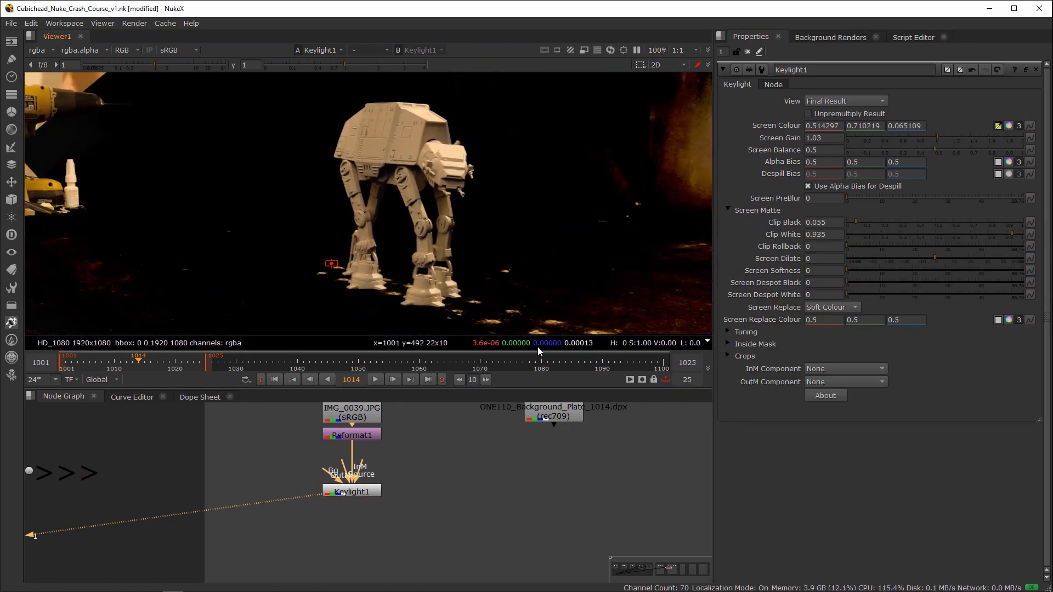
# Step: Move the Keylight1 node aside from below Reformat1 and search the available nodes for "ibk"
pyautogui.moveTo(360, 493); pyautogui.dragTo(305, 501)
pyautogui.click(411, 490)
pyautogui.press('Tab')
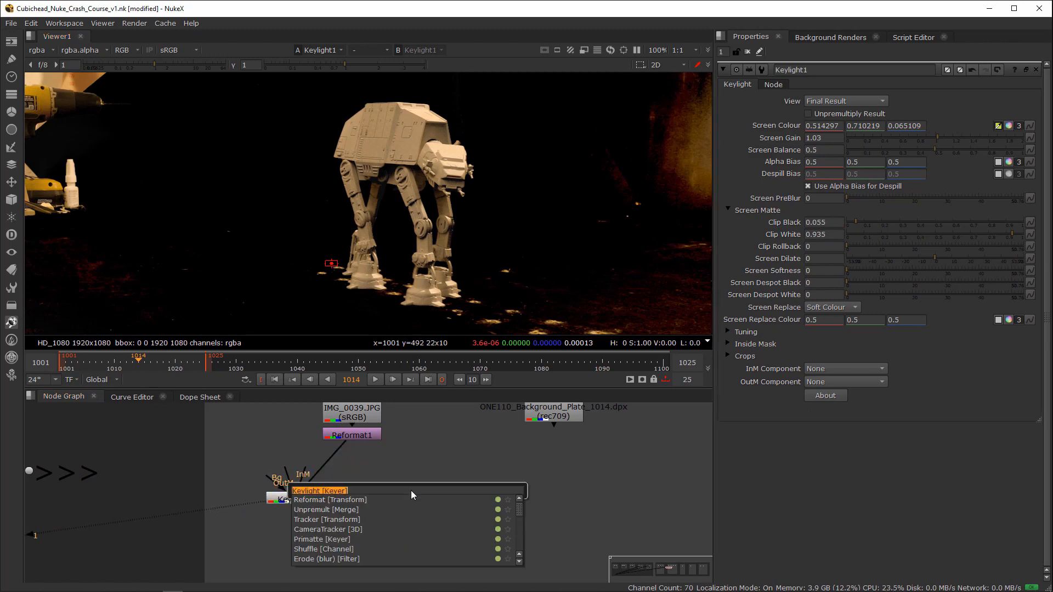
pyautogui.write('ibk')
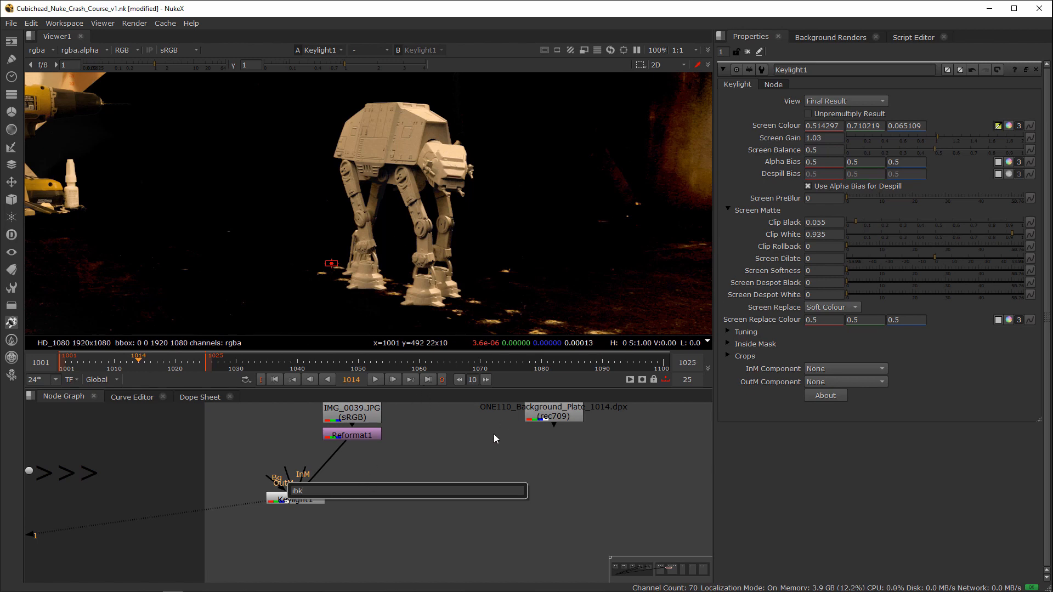
pyautogui.click(378, 464)
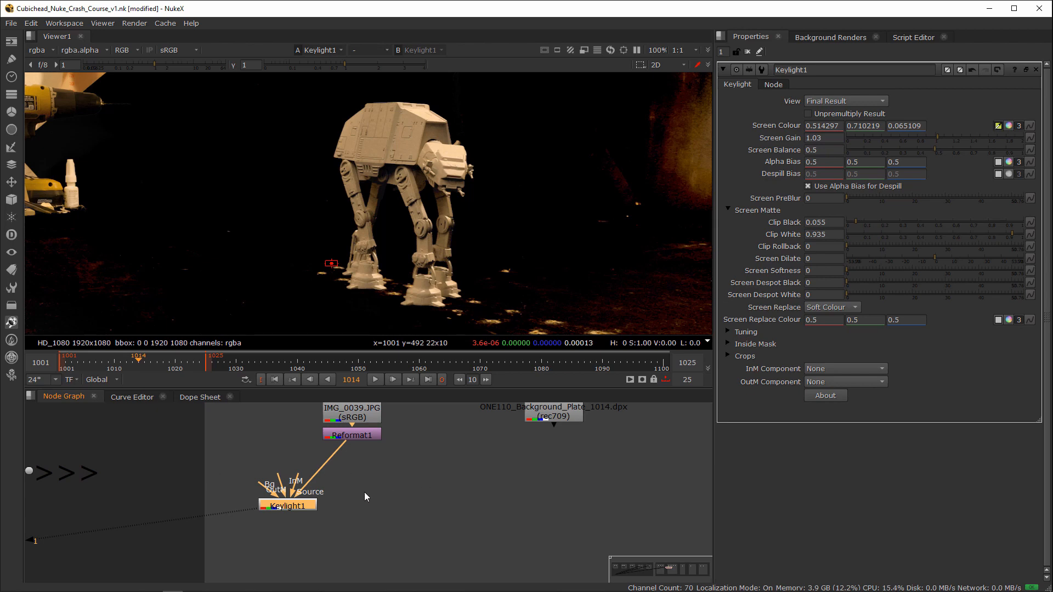
pyautogui.moveTo(290, 503); pyautogui.dragTo(286, 503)
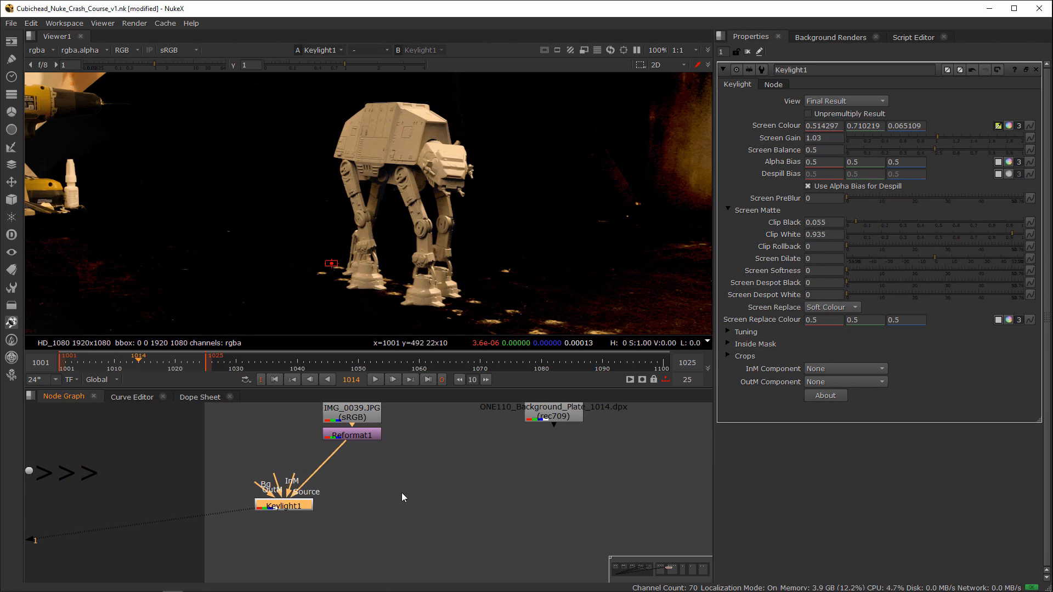
# Step: Add a Primatte keyer fed by Reformat1, place it beside Keylight1, and show its output in the viewer
pyautogui.click(355, 506)
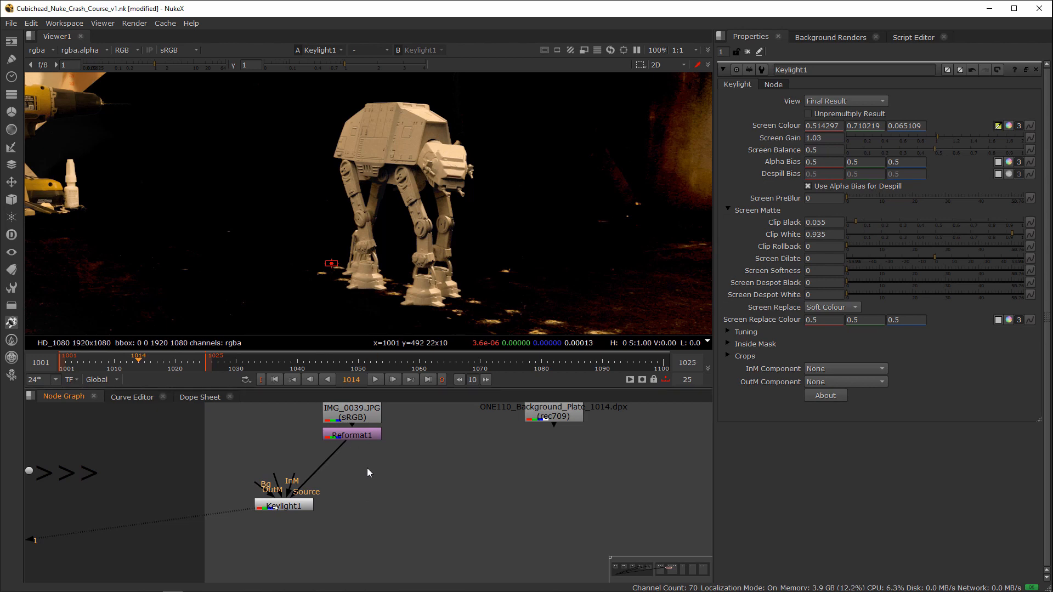
pyautogui.press('Tab')
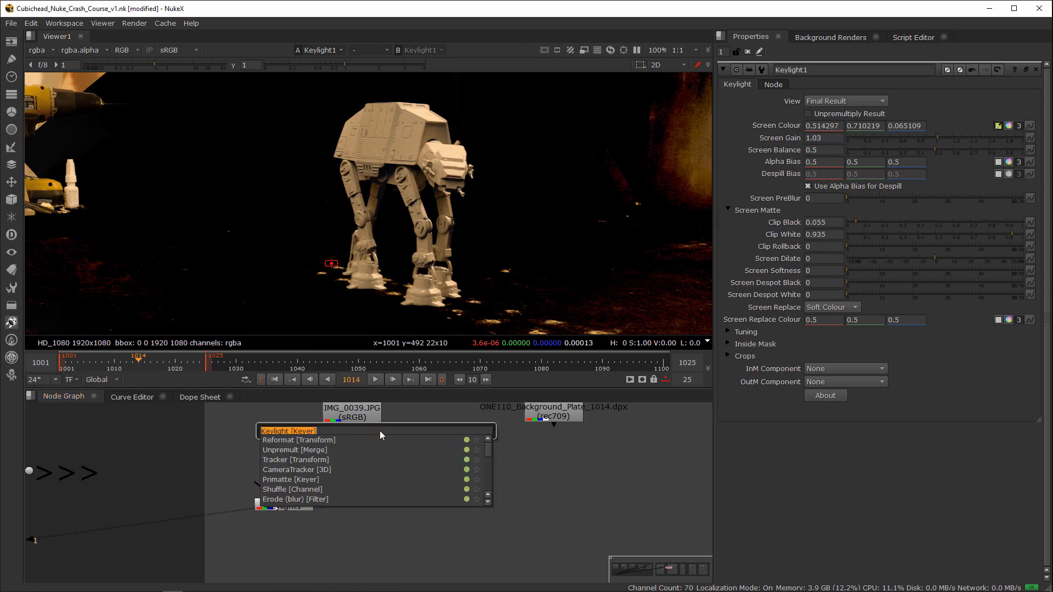
pyautogui.write('prim')
pyautogui.press('Return')
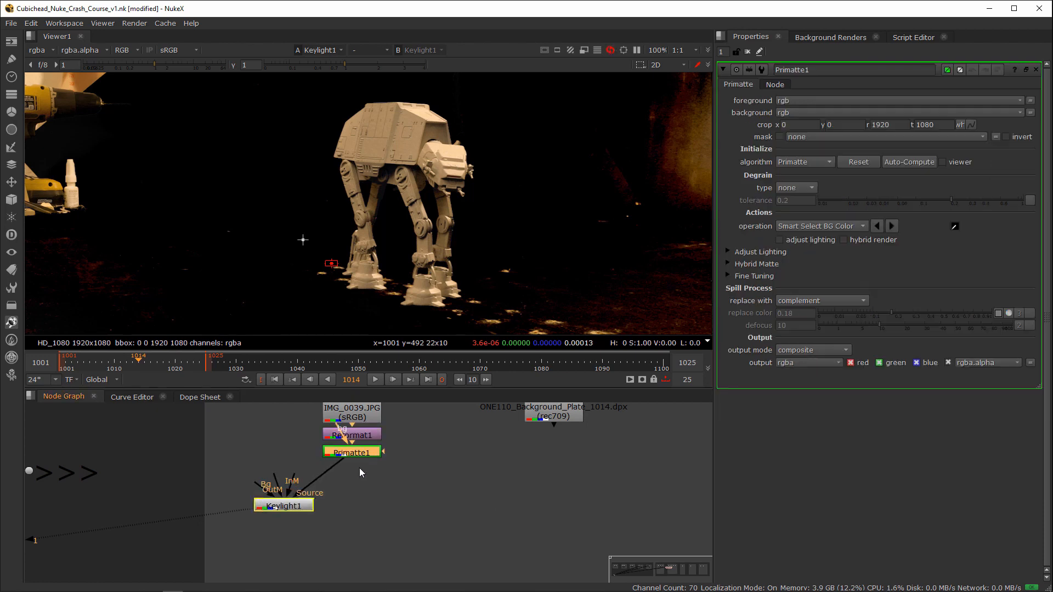
pyautogui.moveTo(360, 489); pyautogui.dragTo(358, 508)
pyautogui.press('1')
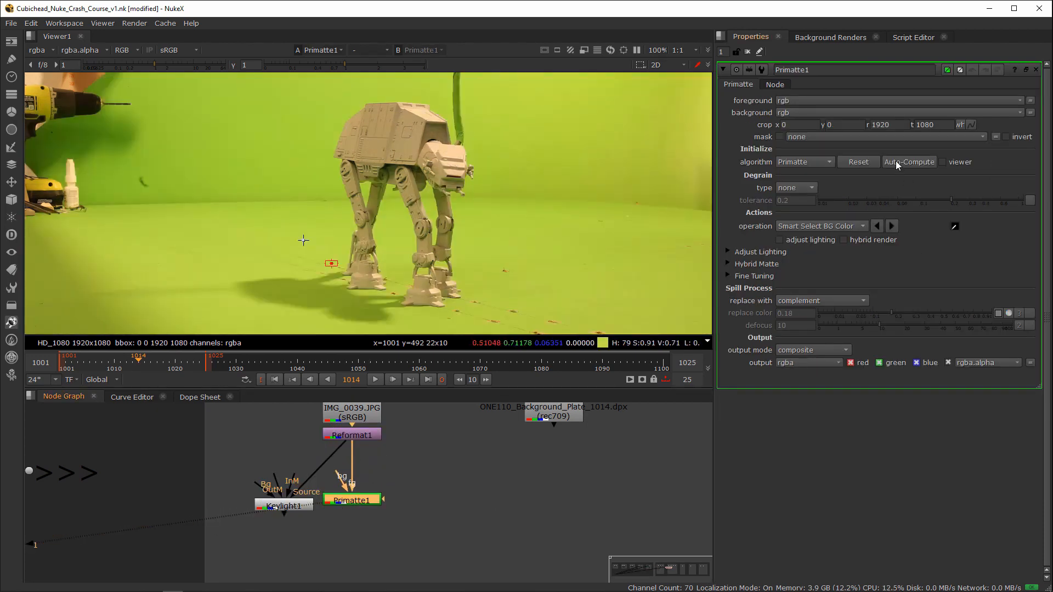
# Step: Sample the green beside and between the walker's legs with Smart Select BG Color, and set Primatte's operation to Clean BG Noise
pyautogui.click(955, 226)
pyautogui.keyDown('ctrl'); pyautogui.keyDown('shift'); pyautogui.moveTo(472, 235); pyautogui.dragTo(478, 244); pyautogui.keyUp('shift'); pyautogui.keyUp('ctrl')
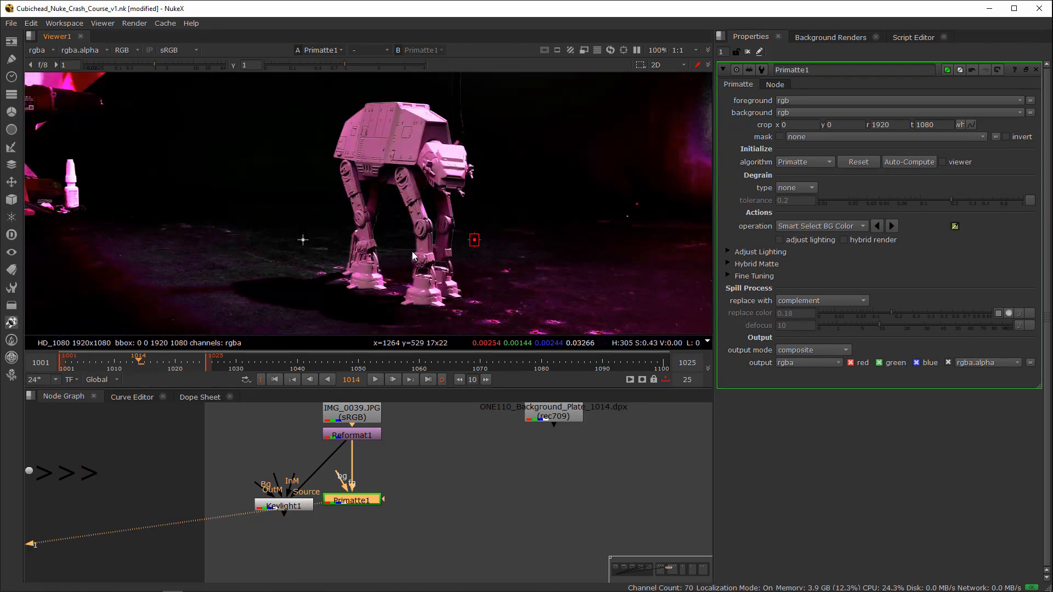
pyautogui.click(832, 227)
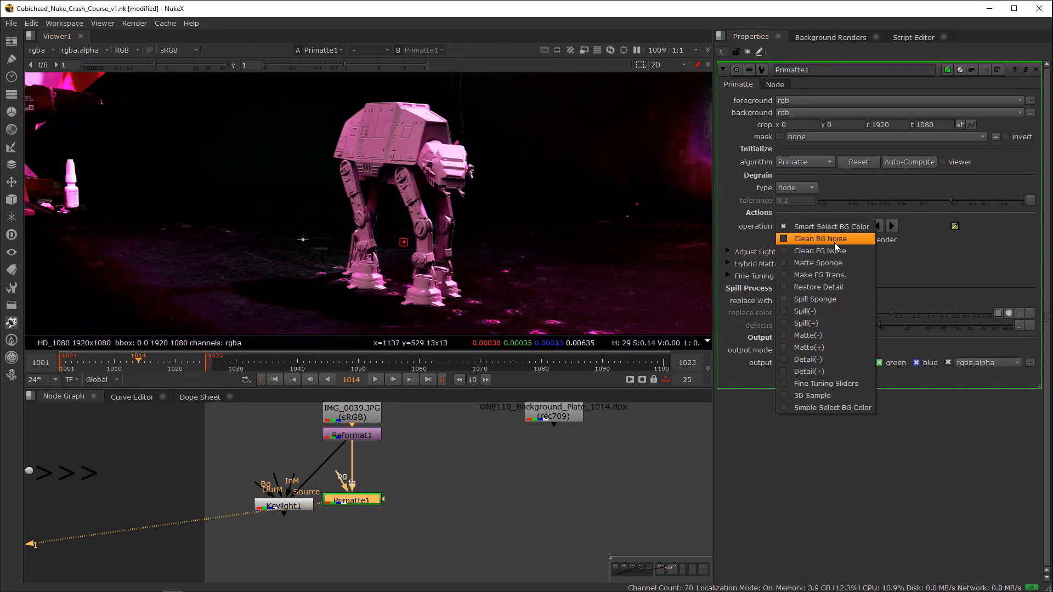
pyautogui.click(834, 243)
pyautogui.keyDown('ctrl'); pyautogui.keyDown('shift'); pyautogui.moveTo(400, 239); pyautogui.dragTo(407, 245); pyautogui.keyUp('shift'); pyautogui.keyUp('ctrl')
# Step: Show the alpha matte and clean background noise by sampling around the walker's legs, under its belly and behind its body
pyautogui.press('a')
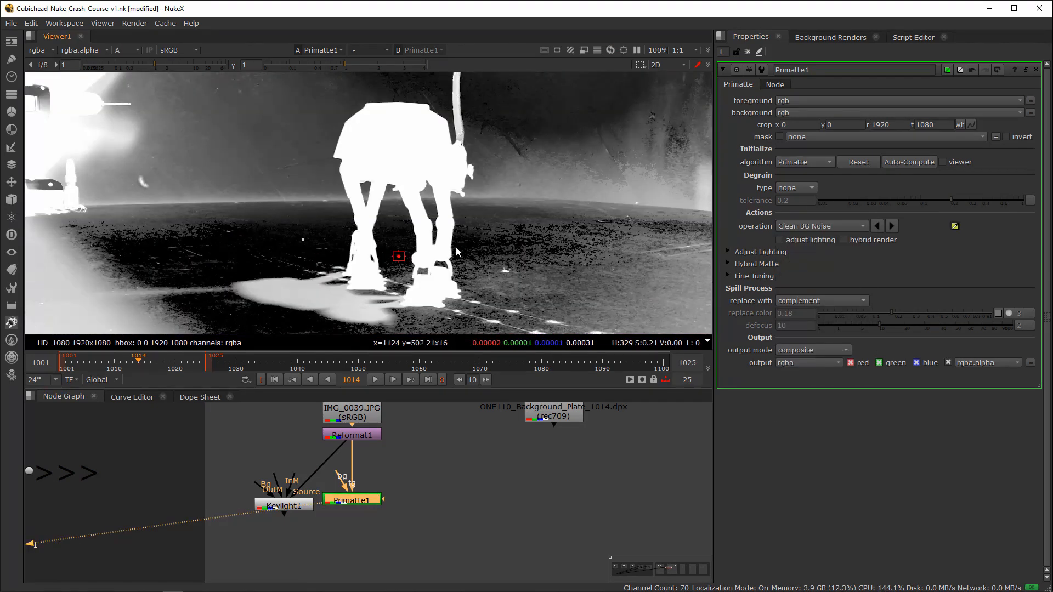
pyautogui.keyDown('ctrl'); pyautogui.keyDown('shift'); pyautogui.moveTo(485, 237); pyautogui.dragTo(466, 222); pyautogui.keyUp('shift'); pyautogui.keyUp('ctrl')
pyautogui.keyDown('ctrl'); pyautogui.keyDown('shift'); pyautogui.moveTo(396, 200); pyautogui.dragTo(404, 205); pyautogui.keyUp('shift'); pyautogui.keyUp('ctrl')
pyautogui.keyDown('ctrl'); pyautogui.keyDown('shift'); pyautogui.moveTo(331, 192); pyautogui.dragTo(340, 199); pyautogui.keyUp('shift'); pyautogui.keyUp('ctrl')
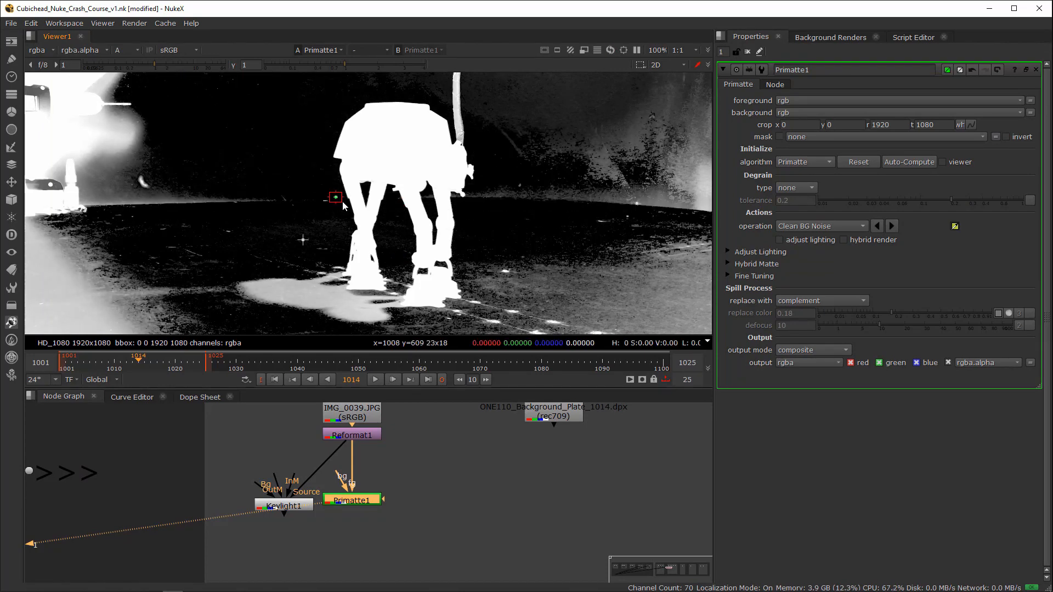
pyautogui.keyDown('ctrl'); pyautogui.keyDown('shift'); pyautogui.moveTo(482, 194); pyautogui.dragTo(492, 205); pyautogui.keyUp('shift'); pyautogui.keyUp('ctrl')
# Step: Check Primatte's matte around the walker's legs with the viewer gamma lowered to 0.1, and restore the viewer gamma
pyautogui.moveTo(345, 65); pyautogui.dragTo(292, 63)
pyautogui.scroll(3, 434, 251)
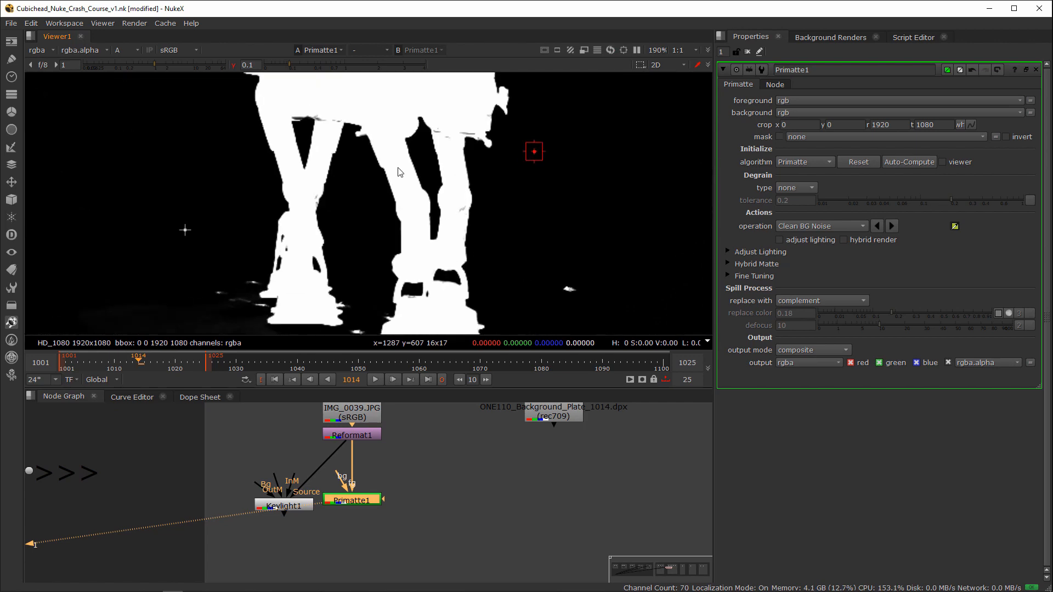
pyautogui.click(233, 64)
pyautogui.moveTo(157, 64)
pyautogui.mouseDown()
pyautogui.moveTo(126, 65)
pyautogui.moveTo(155, 64)
pyautogui.mouseUp()
# Step: Clean more background noise in Primatte by sampling areas around the walker's legs and behind its body
pyautogui.moveTo(390, 293); pyautogui.dragTo(436, 219, button='middle')
pyautogui.keyDown('ctrl'); pyautogui.keyDown('shift'); pyautogui.click(419, 222); pyautogui.keyUp('shift'); pyautogui.keyUp('ctrl')
pyautogui.keyDown('ctrl'); pyautogui.keyDown('shift'); pyautogui.moveTo(383, 136); pyautogui.dragTo(404, 152); pyautogui.keyUp('shift'); pyautogui.keyUp('ctrl')
pyautogui.moveTo(338, 176); pyautogui.dragTo(391, 217, button='middle')
pyautogui.keyDown('ctrl'); pyautogui.keyDown('shift'); pyautogui.moveTo(324, 177); pyautogui.dragTo(347, 193); pyautogui.keyUp('shift'); pyautogui.keyUp('ctrl')
pyautogui.moveTo(381, 127)
pyautogui.mouseDown(button='middle')
pyautogui.moveTo(388, 270)
pyautogui.moveTo(376, 289)
pyautogui.mouseUp(button='middle')
pyautogui.keyDown('ctrl'); pyautogui.keyDown('shift'); pyautogui.moveTo(290, 227); pyautogui.dragTo(322, 254); pyautogui.keyUp('shift'); pyautogui.keyUp('ctrl')
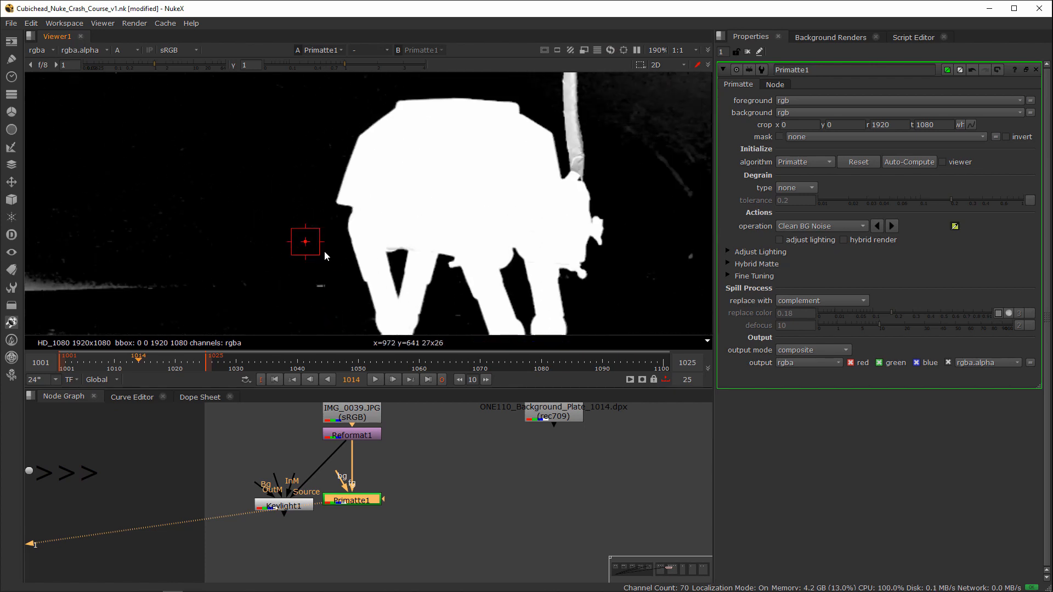
# Step: Sample the background near the walker's head and in front of its front legs with Clean BG Noise
pyautogui.scroll(-10, 384, 227)
pyautogui.scroll(7, 528, 197)
pyautogui.keyDown('ctrl'); pyautogui.keyDown('shift'); pyautogui.moveTo(477, 194); pyautogui.dragTo(507, 205); pyautogui.keyUp('shift'); pyautogui.keyUp('ctrl')
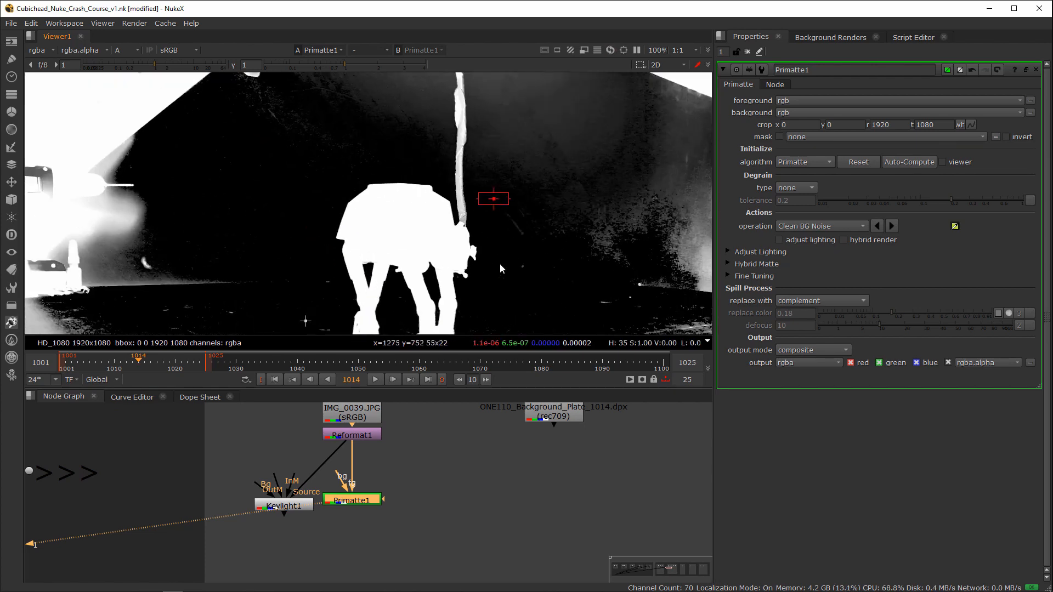
pyautogui.scroll(3, 503, 299)
pyautogui.moveTo(504, 300); pyautogui.dragTo(560, 215, button='middle')
pyautogui.keyDown('ctrl'); pyautogui.keyDown('shift'); pyautogui.moveTo(481, 239); pyautogui.dragTo(505, 272); pyautogui.keyUp('shift'); pyautogui.keyUp('ctrl')
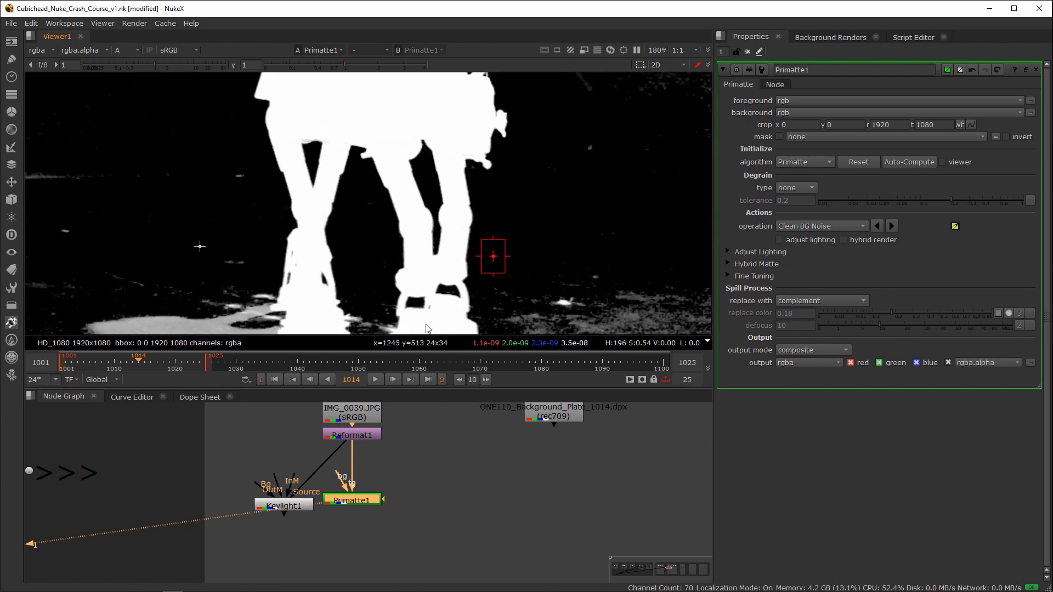
# Step: Switch Primatte to Clean FG Noise and sample the walker's upper front leg with the viewer gamma lowered to 0.055
pyautogui.click(821, 226)
pyautogui.click(806, 237)
pyautogui.click(299, 68)
pyautogui.moveTo(299, 65); pyautogui.dragTo(281, 66)
pyautogui.scroll(2, 444, 160)
pyautogui.keyDown('ctrl'); pyautogui.keyDown('shift'); pyautogui.moveTo(438, 140); pyautogui.dragTo(460, 155); pyautogui.keyUp('shift'); pyautogui.keyUp('ctrl')
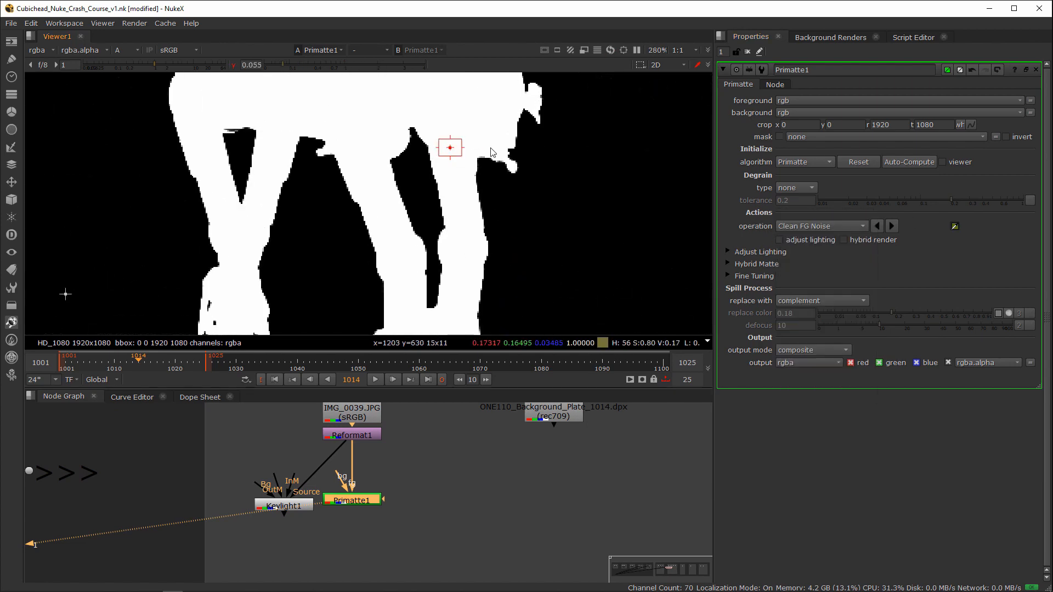
pyautogui.moveTo(482, 145); pyautogui.dragTo(519, 48, button='middle')
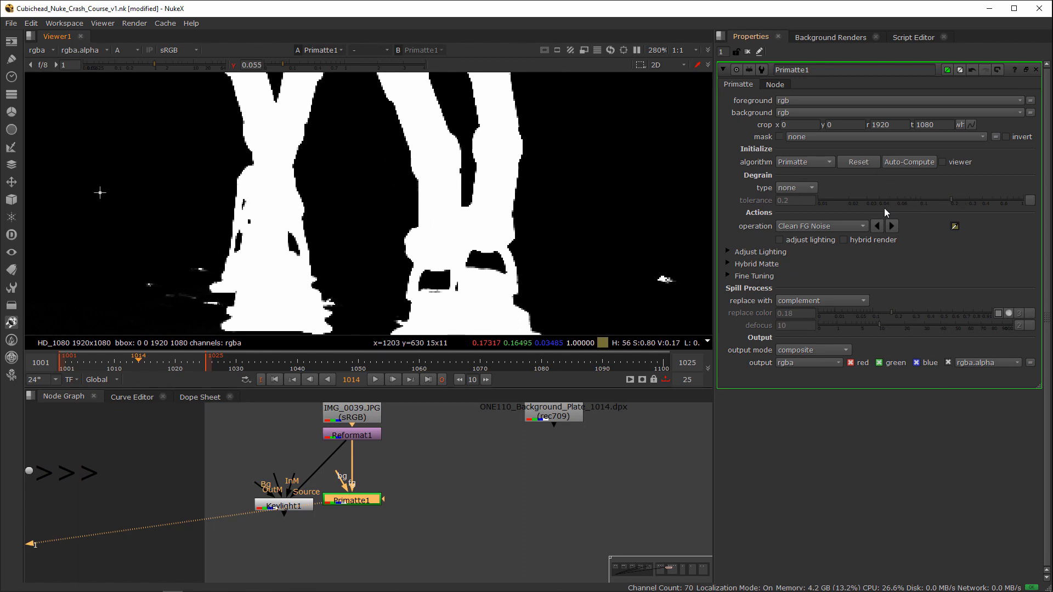
# Step: Reset the viewer gamma to 1 and compare Primatte's alpha matte with its colour result
pyautogui.moveTo(426, 475); pyautogui.dragTo(295, 508)
pyautogui.click(353, 508)
pyautogui.press('a')
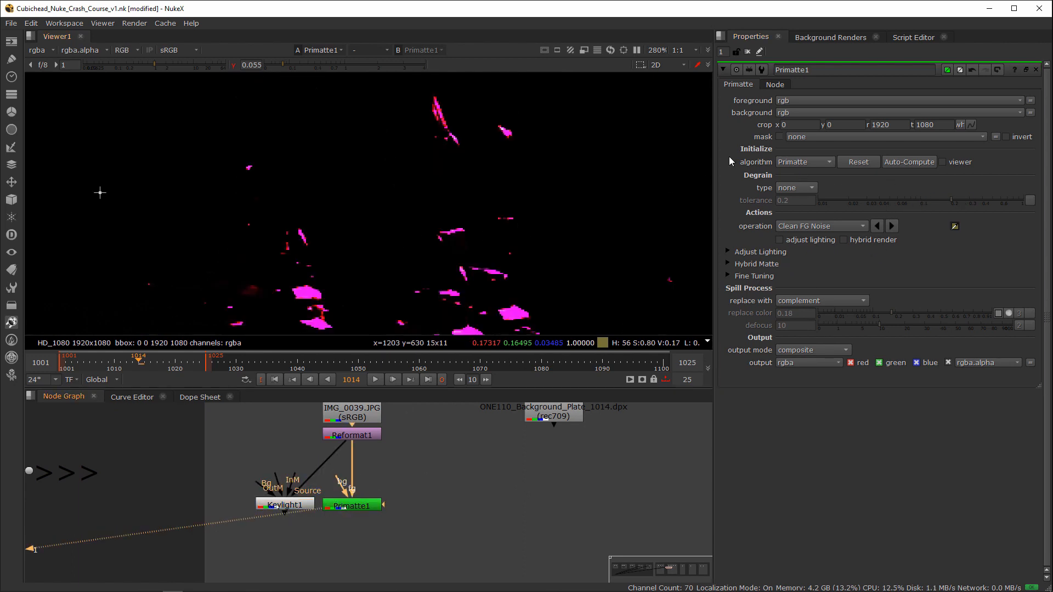
pyautogui.press('a')
pyautogui.click(233, 65)
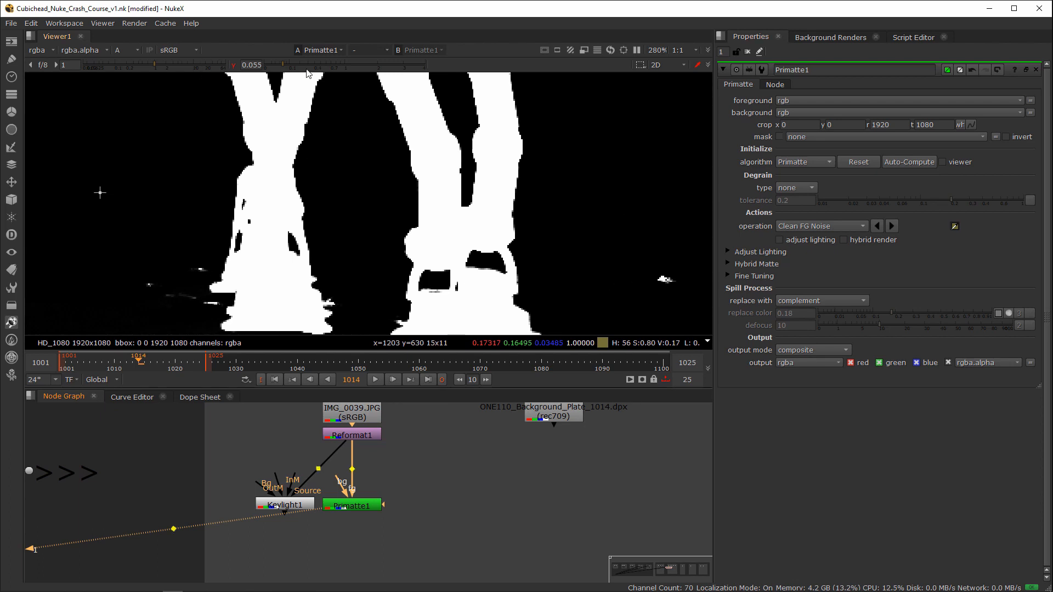
pyautogui.press('a')
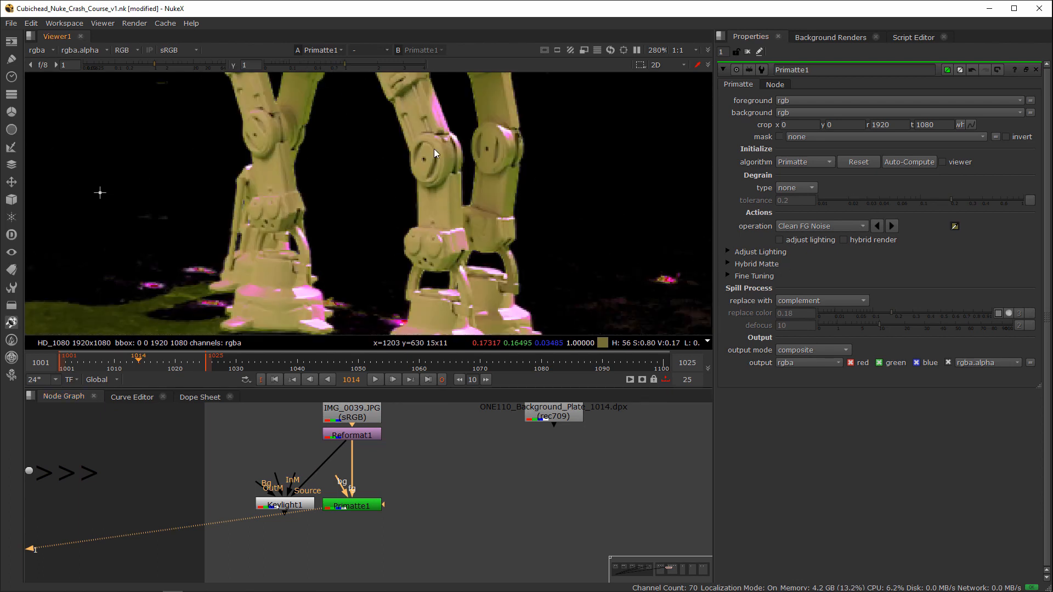
# Step: Clean foreground noise in the colour view by sampling the walker's front leg, feet and body near the head
pyautogui.keyDown('ctrl'); pyautogui.keyDown('shift'); pyautogui.moveTo(430, 121); pyautogui.dragTo(437, 126); pyautogui.keyUp('shift'); pyautogui.keyUp('ctrl')
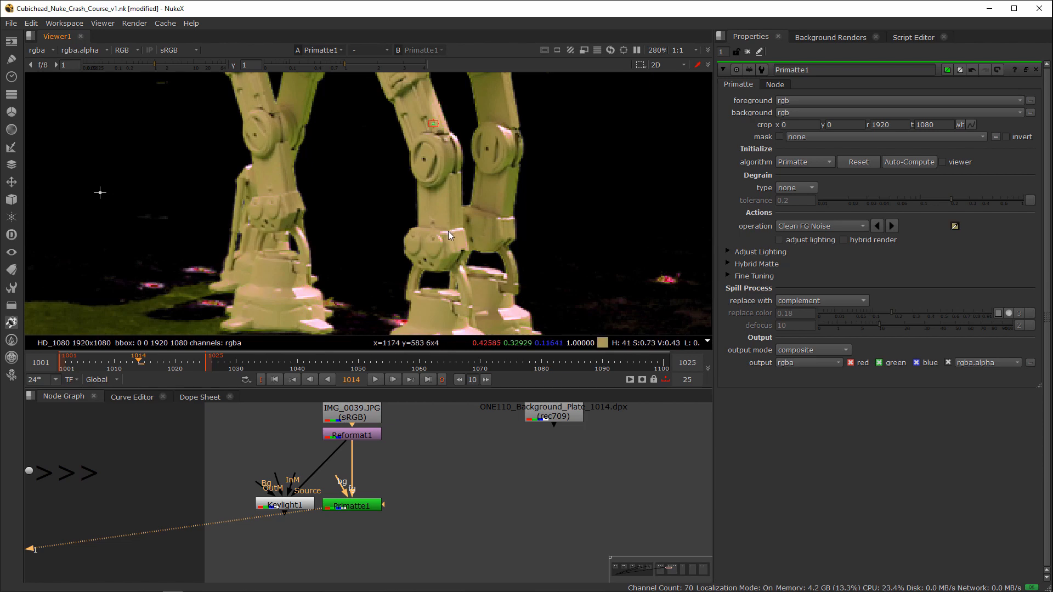
pyautogui.keyDown('ctrl'); pyautogui.keyDown('shift'); pyautogui.moveTo(448, 231); pyautogui.dragTo(460, 239); pyautogui.keyUp('shift'); pyautogui.keyUp('ctrl')
pyautogui.moveTo(346, 293); pyautogui.dragTo(378, 335, button='middle')
pyautogui.moveTo(292, 176); pyautogui.dragTo(305, 307, button='middle')
pyautogui.moveTo(342, 239)
pyautogui.mouseDown(button='middle')
pyautogui.moveTo(267, 309)
pyautogui.moveTo(260, 335)
pyautogui.mouseUp(button='middle')
pyautogui.keyDown('ctrl'); pyautogui.keyDown('shift'); pyautogui.moveTo(350, 186); pyautogui.dragTo(393, 209); pyautogui.keyUp('shift'); pyautogui.keyUp('ctrl')
pyautogui.scroll(-3, 383, 254)
pyautogui.moveTo(390, 318); pyautogui.dragTo(364, 259, button='middle')
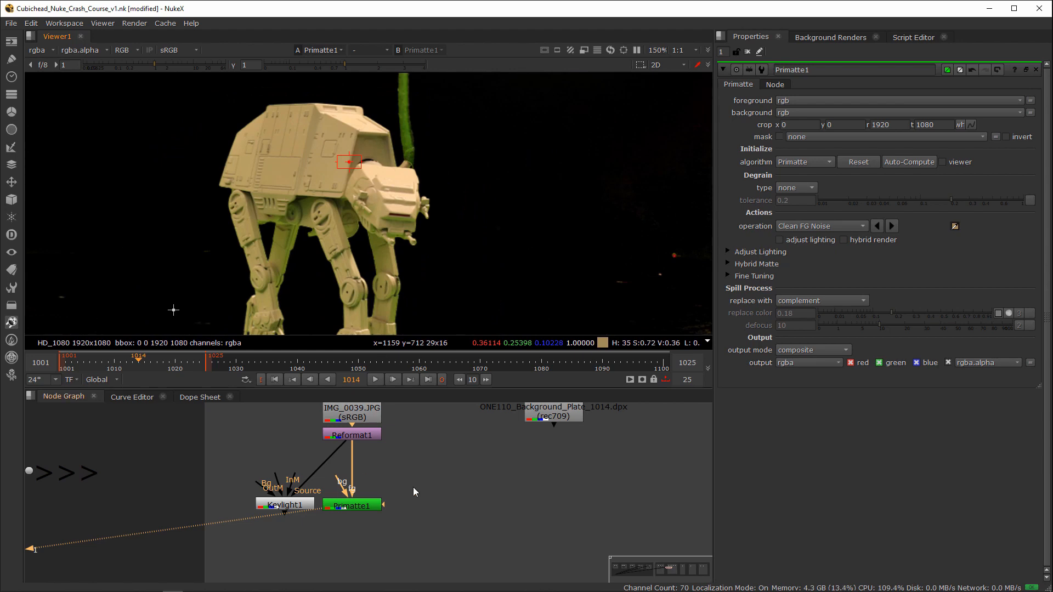
# Step: Add an Erode (blur) node after Primatte1 and set its size to 2.2 while viewing the alpha
pyautogui.moveTo(413, 487); pyautogui.dragTo(350, 510)
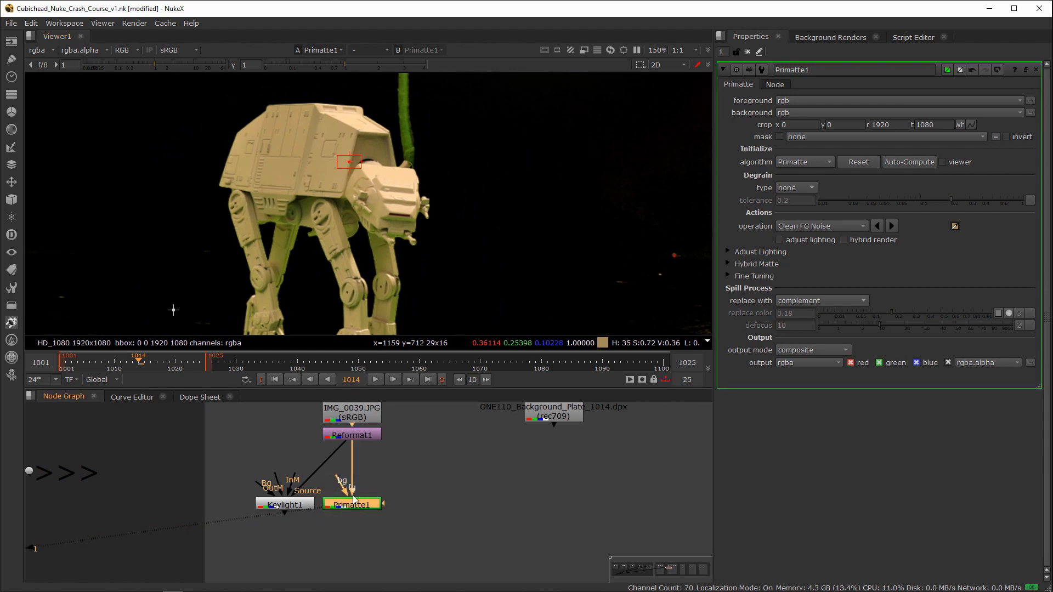
pyautogui.press('Tab')
pyautogui.write('erode')
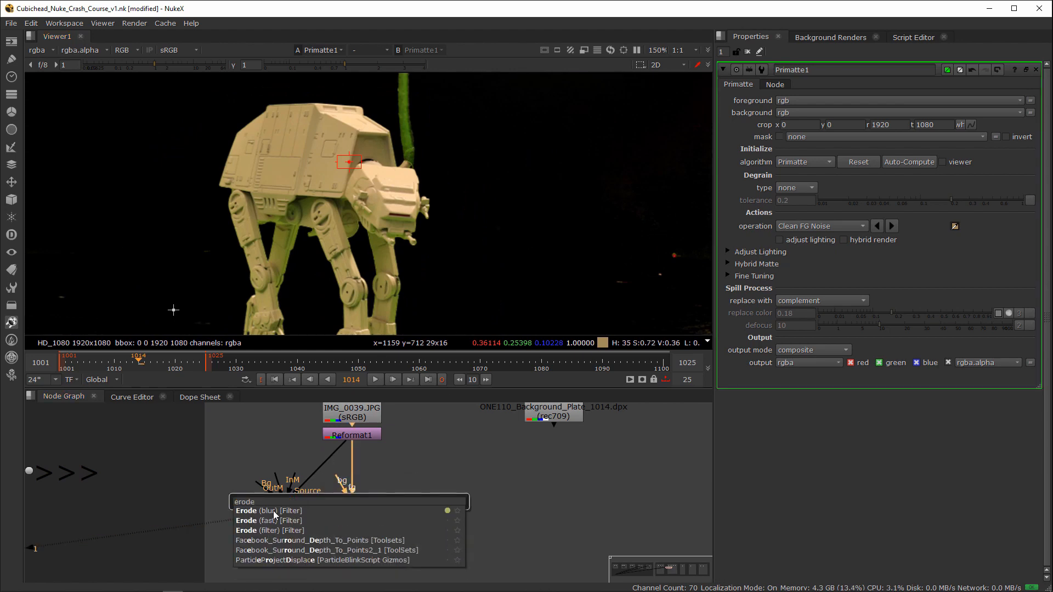
pyautogui.click(274, 514)
pyautogui.press('a')
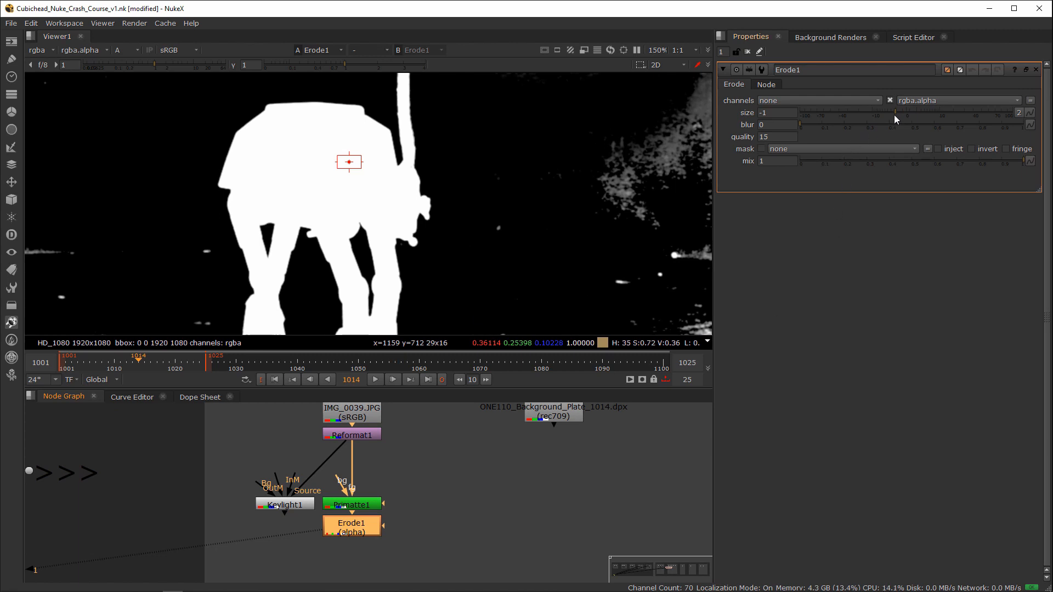
pyautogui.moveTo(894, 114); pyautogui.dragTo(925, 113)
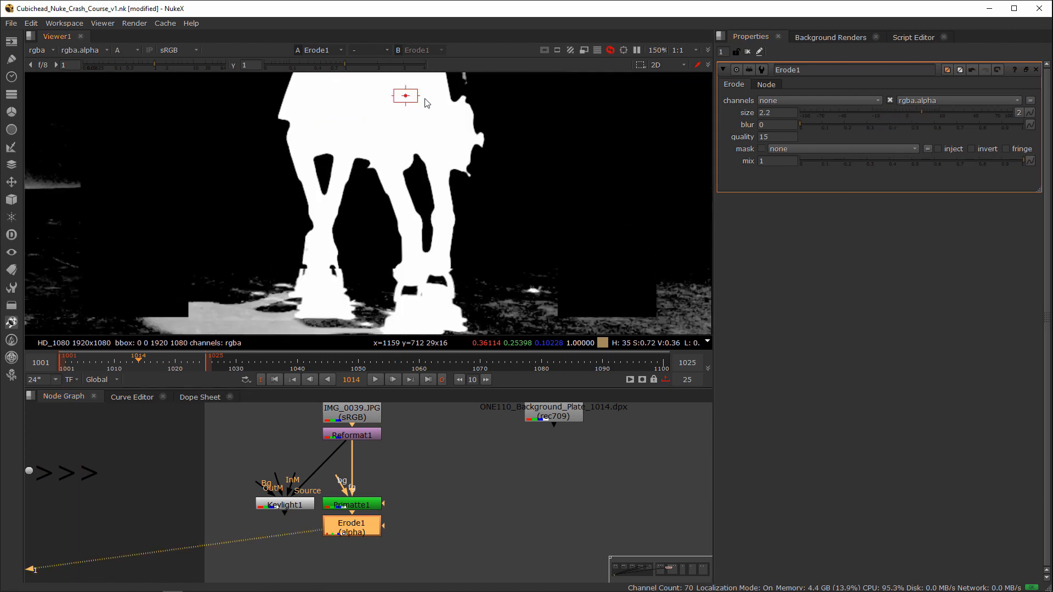
# Step: Move Keylight1 away from Primatte1 and view its alpha matte for comparison
pyautogui.moveTo(292, 506); pyautogui.dragTo(275, 505)
pyautogui.press('1')
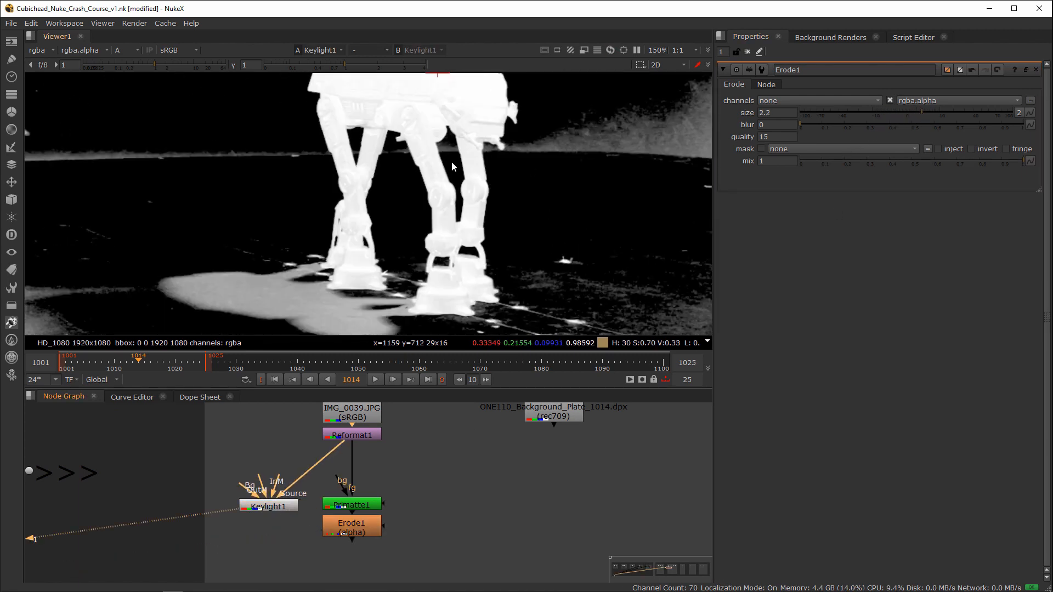
pyautogui.moveTo(452, 161); pyautogui.dragTo(479, 214, button='middle')
pyautogui.moveTo(371, 515); pyautogui.dragTo(411, 473, button='middle')
pyautogui.moveTo(329, 467); pyautogui.dragTo(336, 466)
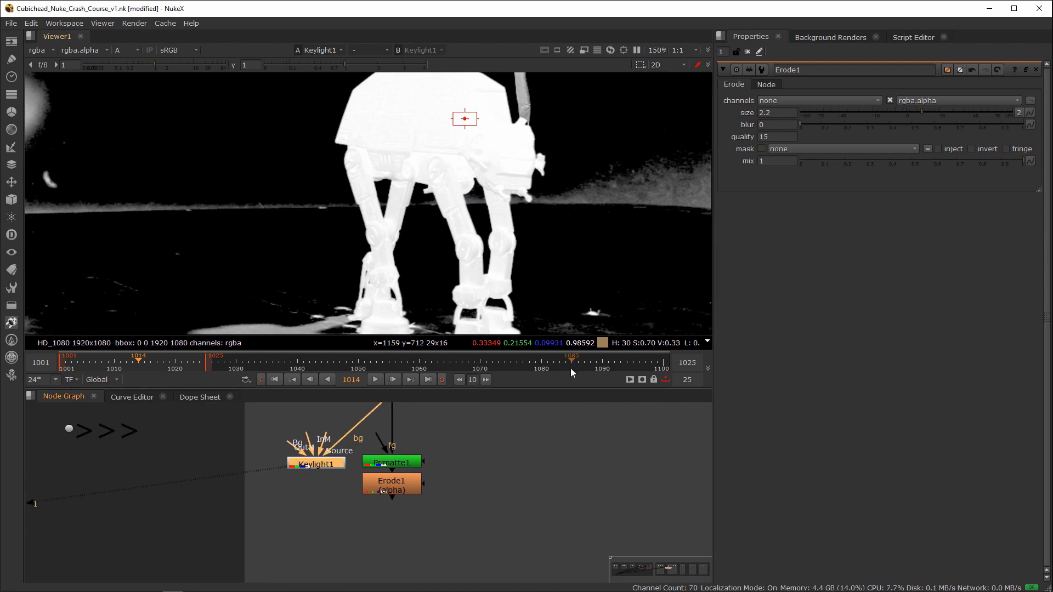
# Step: Add a ChannelMerge with Keylight1 as input A and Erode1 as input B, view it, and set its operation to union
pyautogui.click(370, 522)
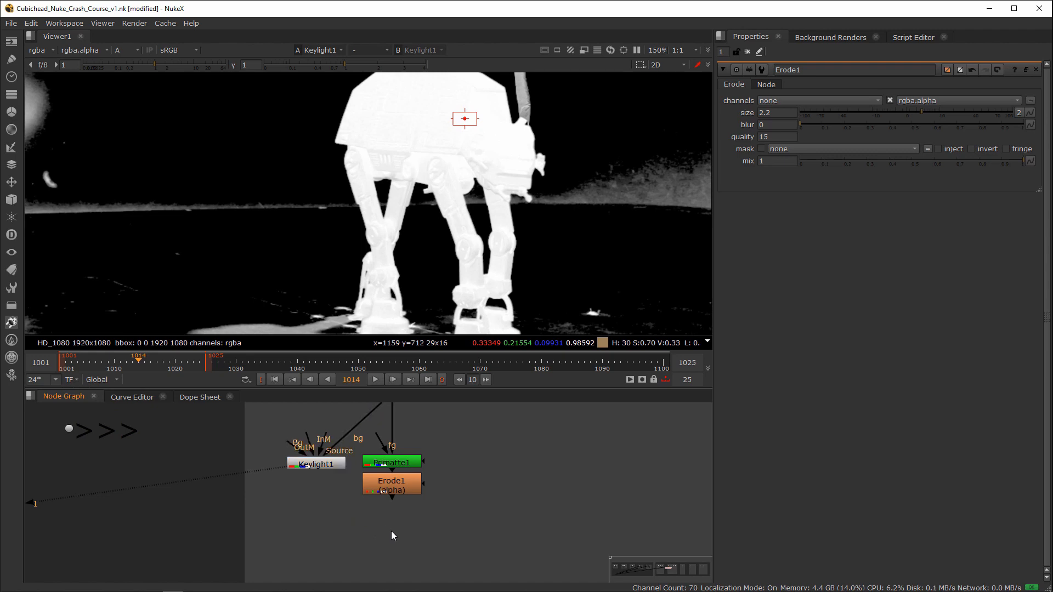
pyautogui.press('Tab')
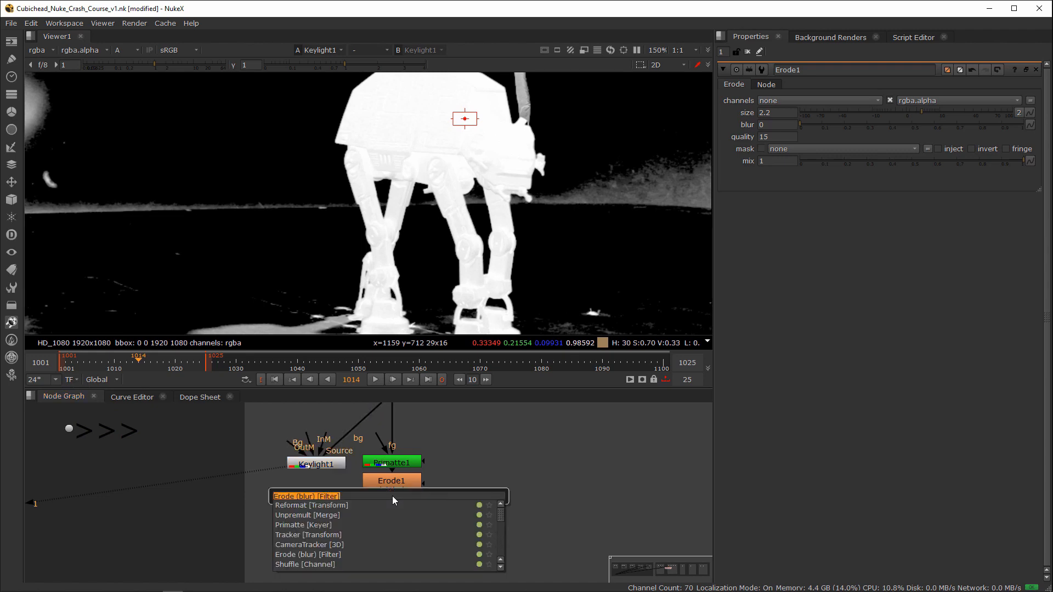
pyautogui.write('channel')
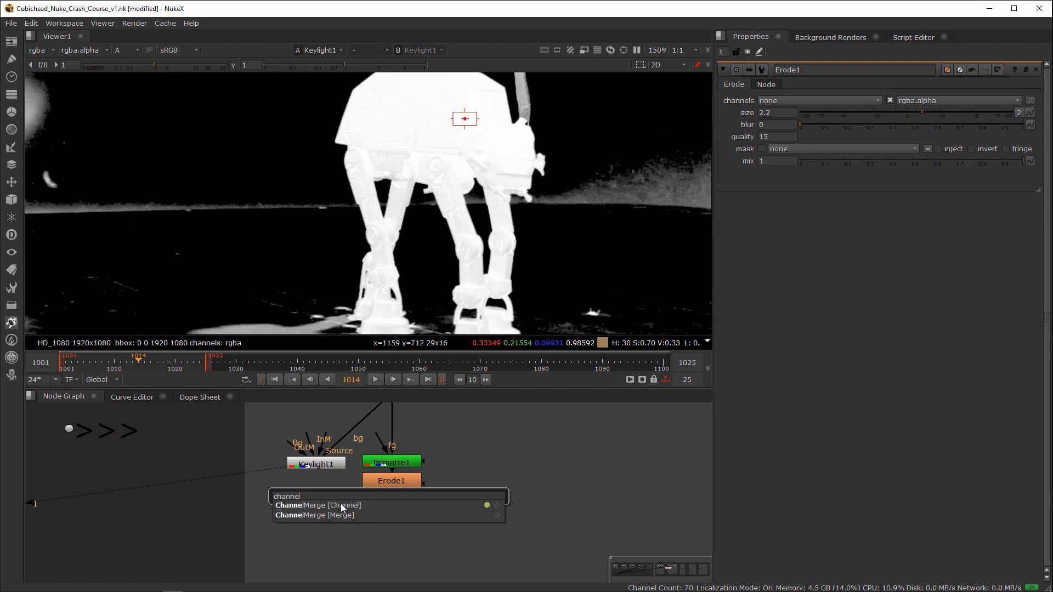
pyautogui.press('Return')
pyautogui.moveTo(377, 517); pyautogui.dragTo(392, 484)
pyautogui.moveTo(387, 536); pyautogui.dragTo(390, 539)
pyautogui.press('1')
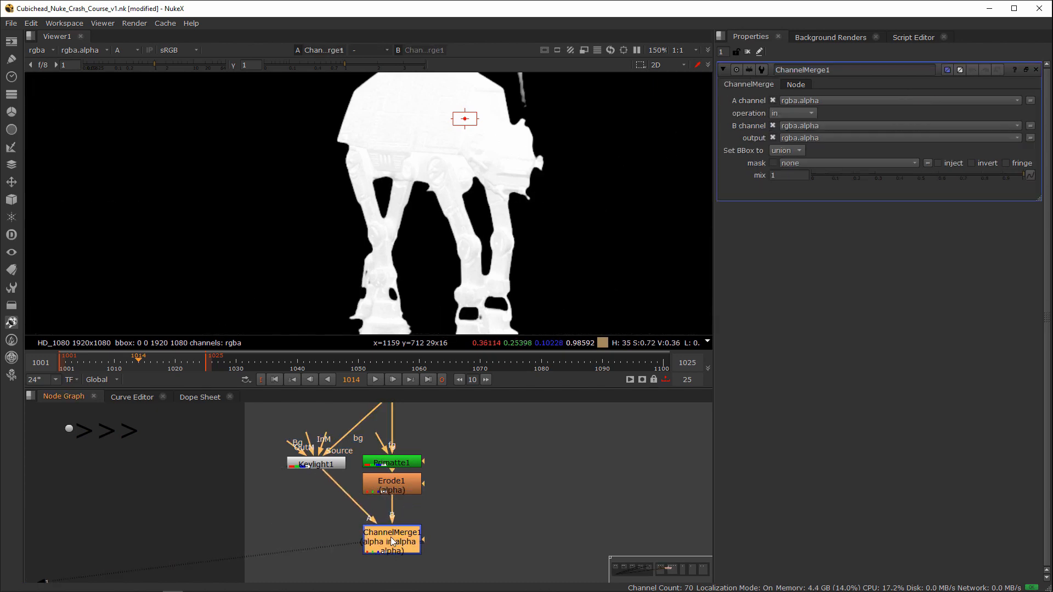
pyautogui.click(793, 113)
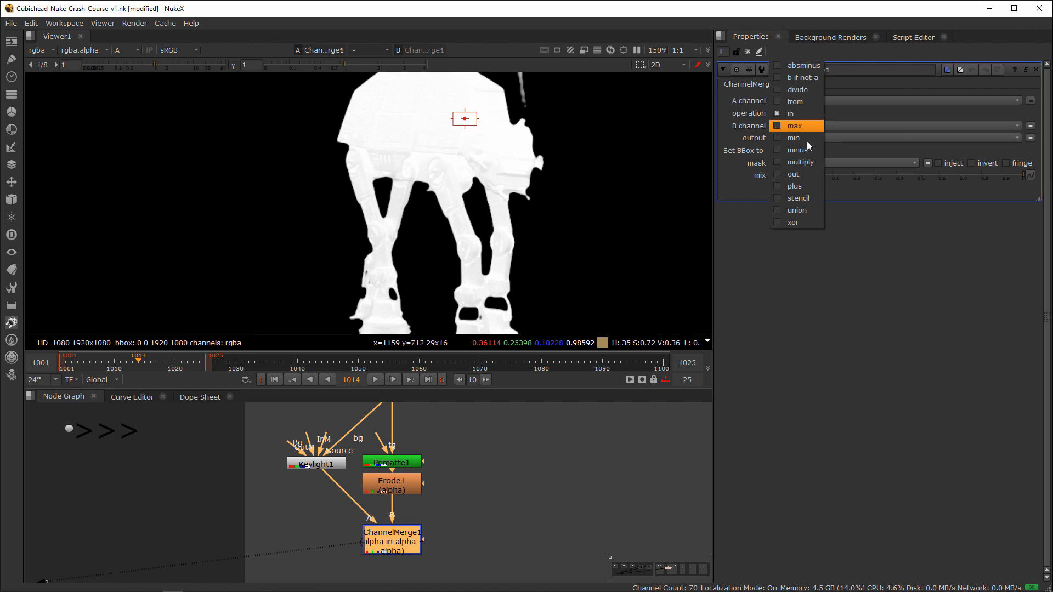
pyautogui.click(805, 210)
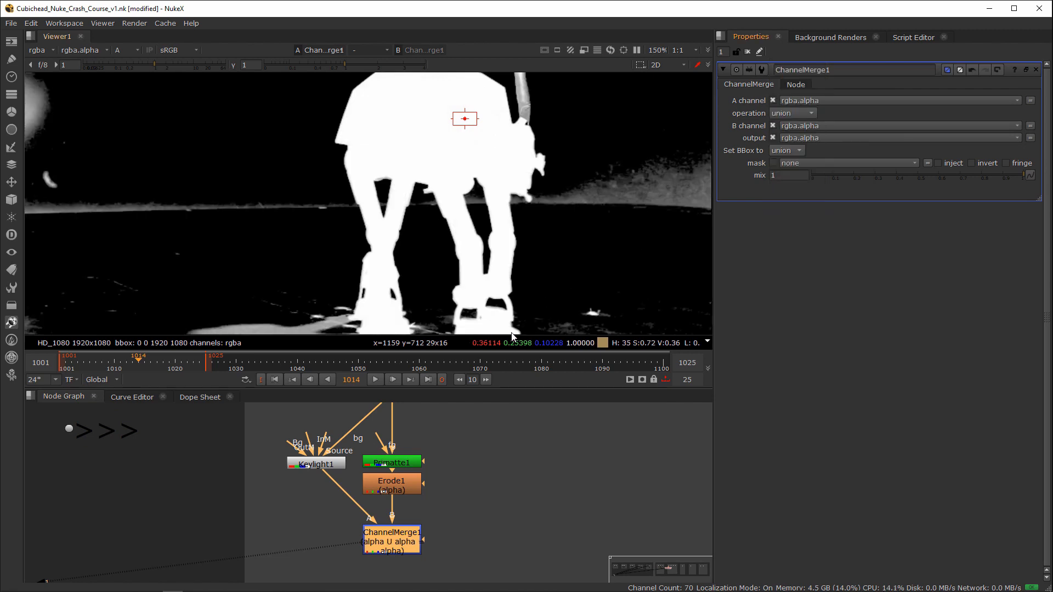
# Step: View Keylight1's matte and set its Screen Gain to 1.12, Clip White to 0.865 and Clip Black to 0.095
pyautogui.doubleClick(317, 465)
pyautogui.press('1')
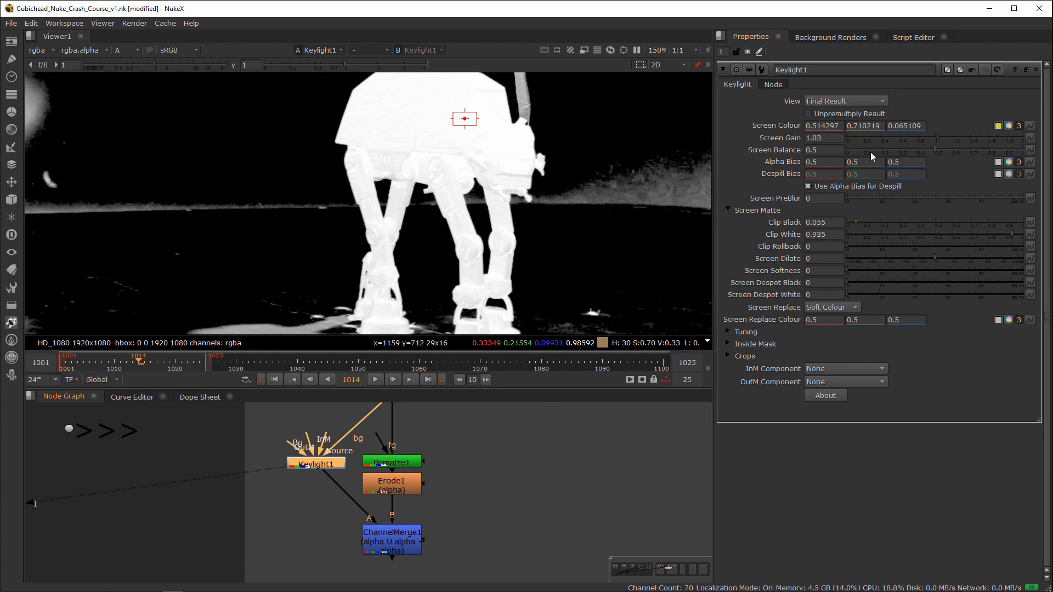
pyautogui.moveTo(937, 138); pyautogui.dragTo(942, 138)
pyautogui.moveTo(1015, 230); pyautogui.dragTo(998, 235)
pyautogui.moveTo(860, 222); pyautogui.dragTo(863, 223)
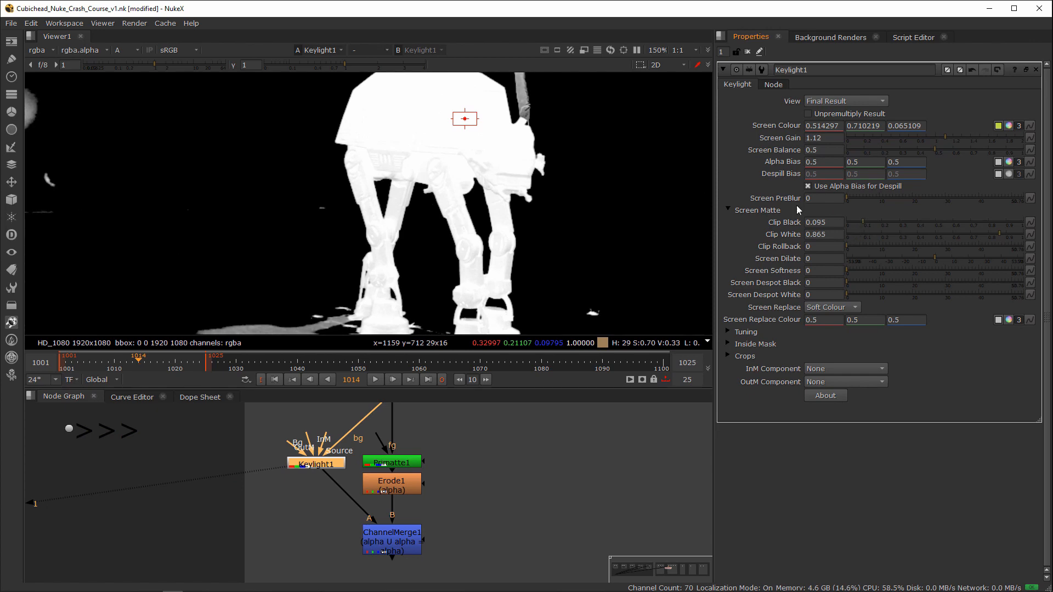
# Step: View the ChannelMerge1 alpha and inspect the combined matte around the walker's legs, feet and ground shadow
pyautogui.click(726, 211)
pyautogui.click(393, 550)
pyautogui.press('1')
pyautogui.click(345, 554)
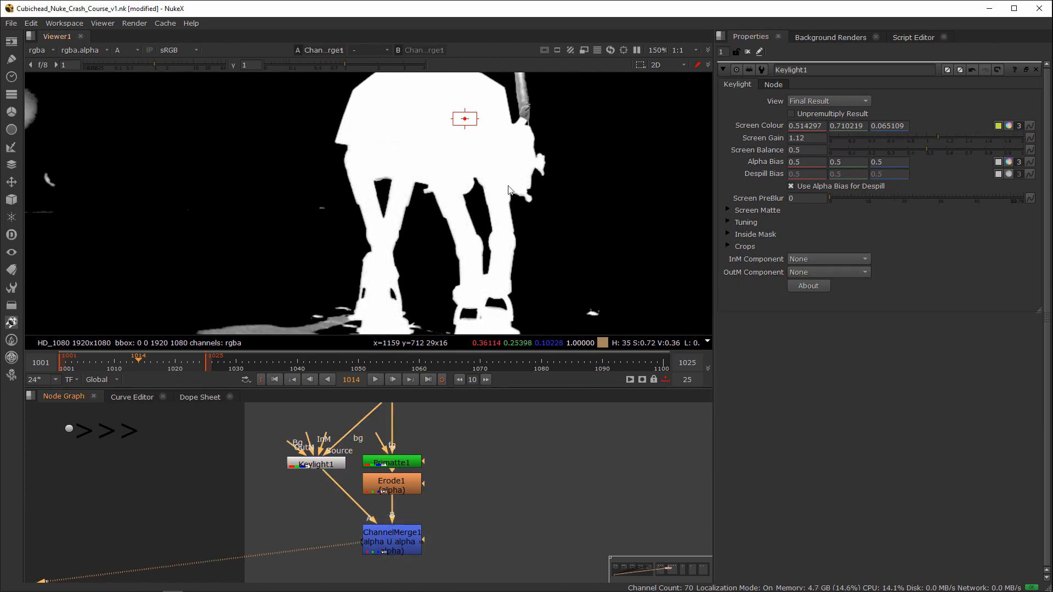
pyautogui.scroll(-3, 507, 185)
pyautogui.scroll(3, 503, 204)
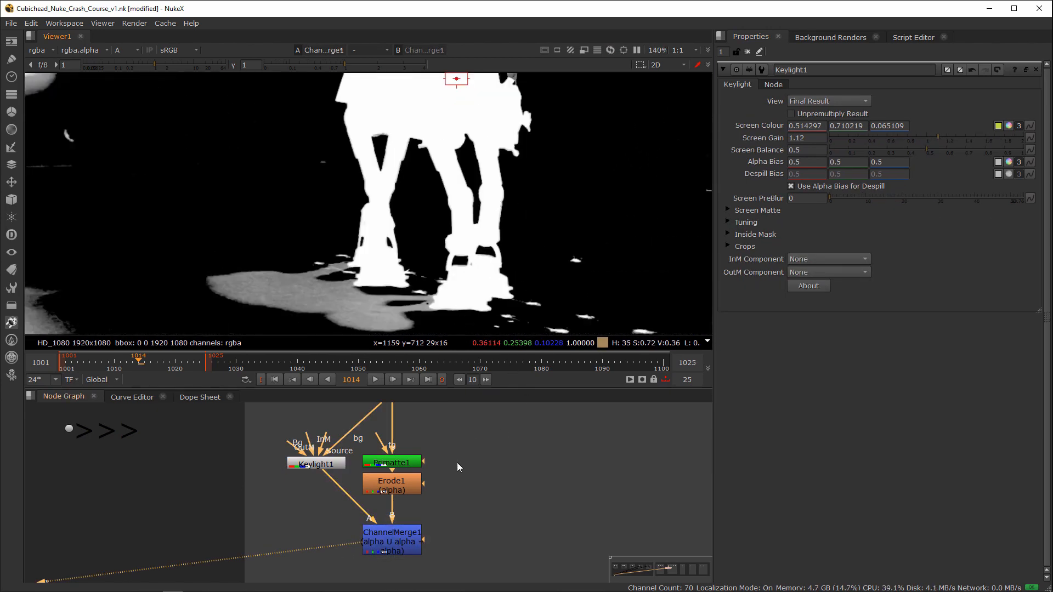
# Step: Switch the viewer back to RGB and compare the colour output of Keylight1 with that of ChannelMerge1
pyautogui.press('a')
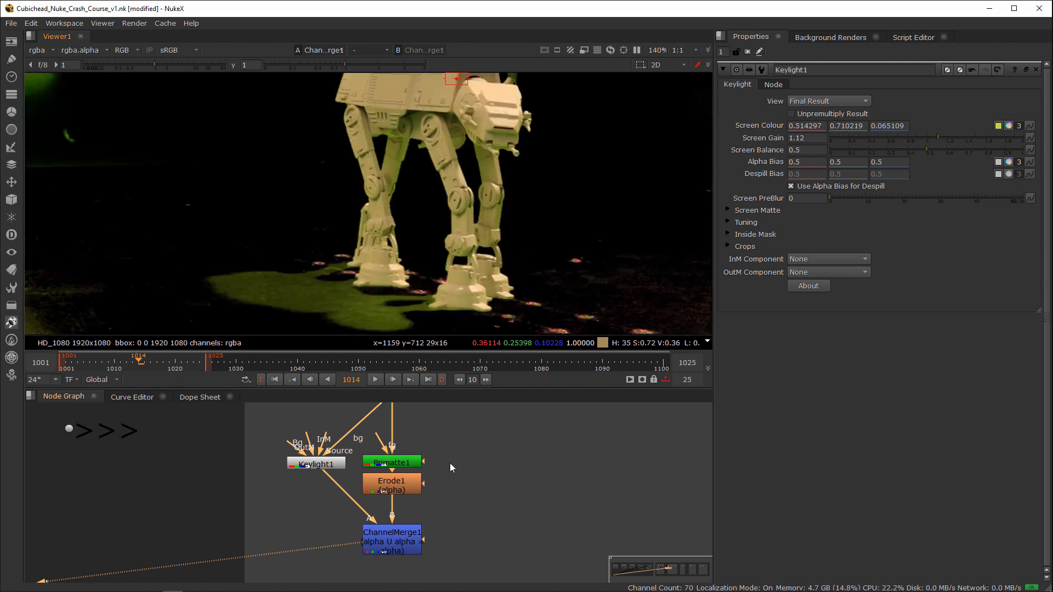
pyautogui.moveTo(427, 461); pyautogui.dragTo(407, 498, button='middle')
pyautogui.click(385, 499)
pyautogui.press('1')
pyautogui.click(318, 502)
pyautogui.press('1')
pyautogui.moveTo(380, 576); pyautogui.dragTo(396, 546, button='middle')
pyautogui.click(396, 546)
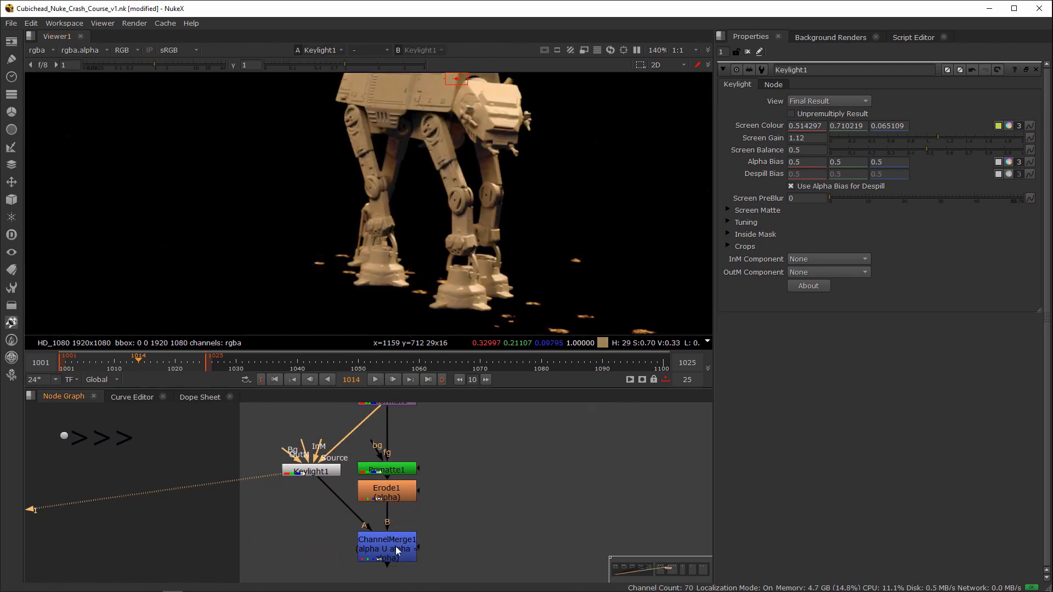
pyautogui.press('1')
pyautogui.click(423, 458)
pyautogui.moveTo(424, 459); pyautogui.dragTo(377, 437, button='middle')
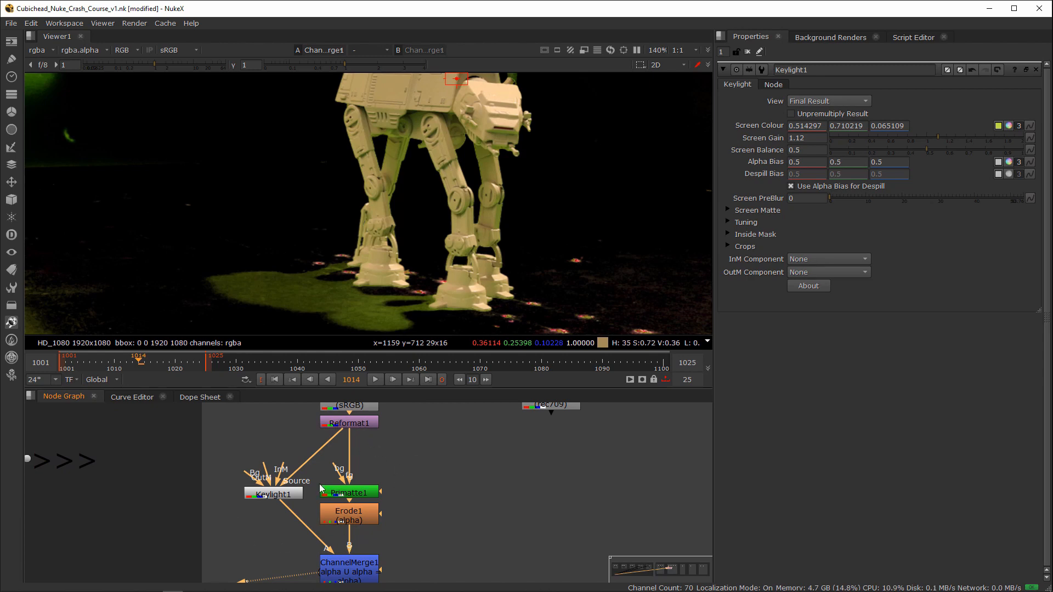
# Step: View the original Reformat1 plate and inspect the green spill on the walker's underside and upper legs
pyautogui.scroll(-2, 421, 482)
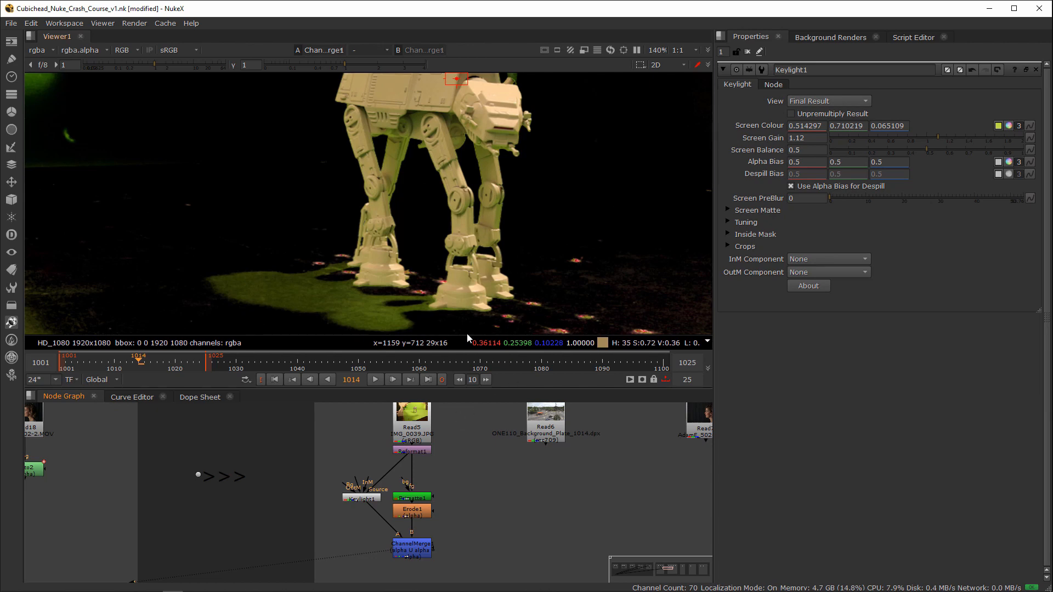
pyautogui.press('1')
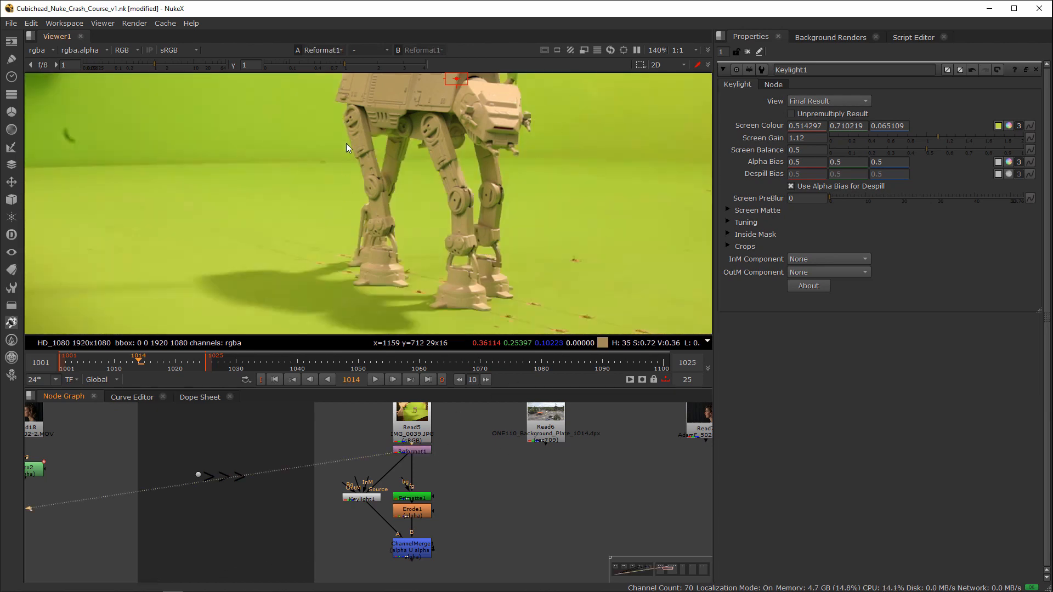
pyautogui.scroll(8, 383, 169)
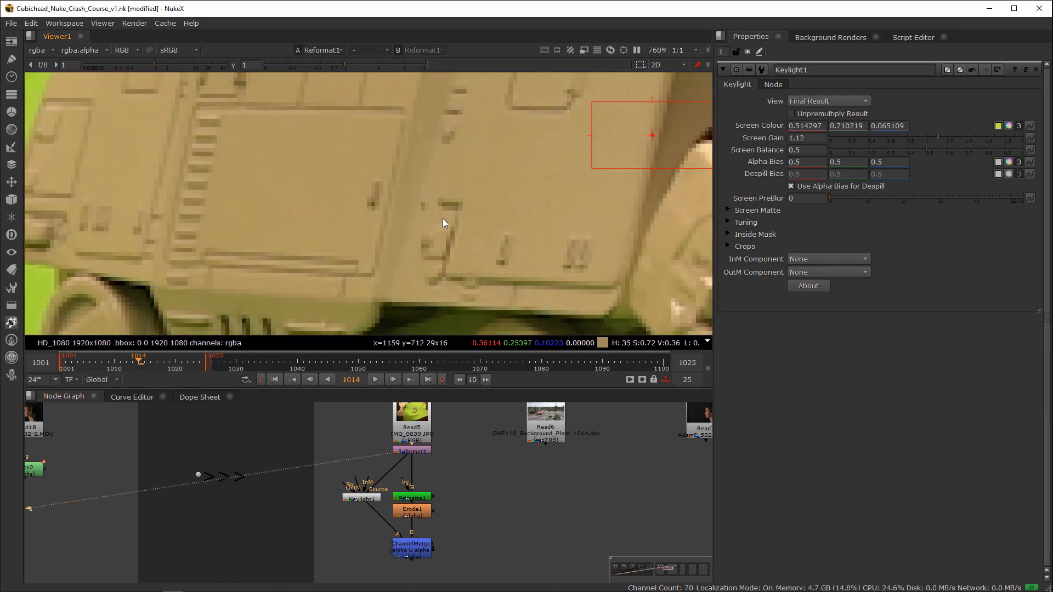
pyautogui.scroll(6, 455, 248)
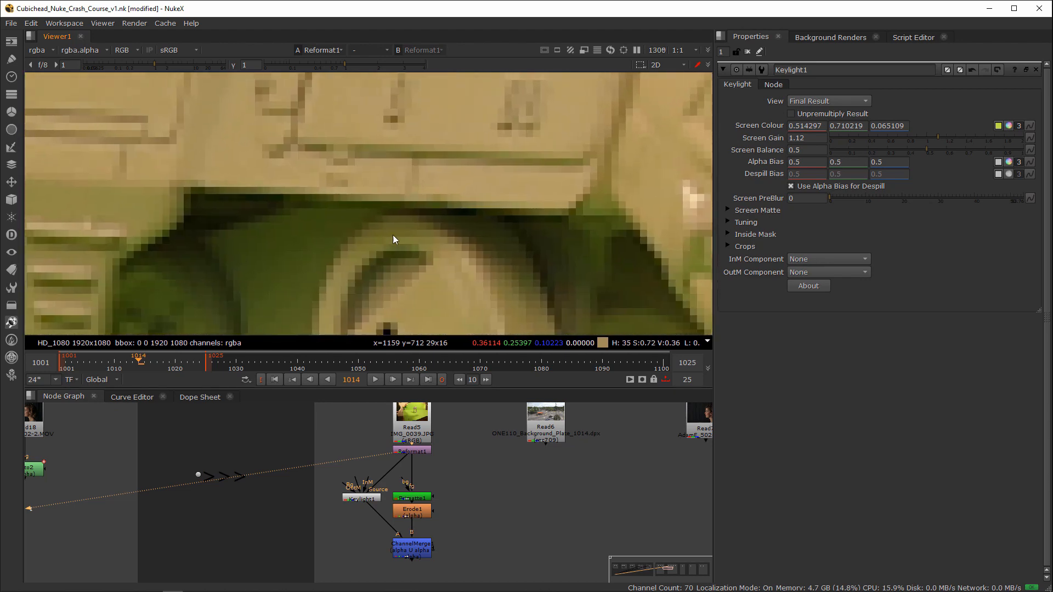
pyautogui.scroll(-6, 354, 218)
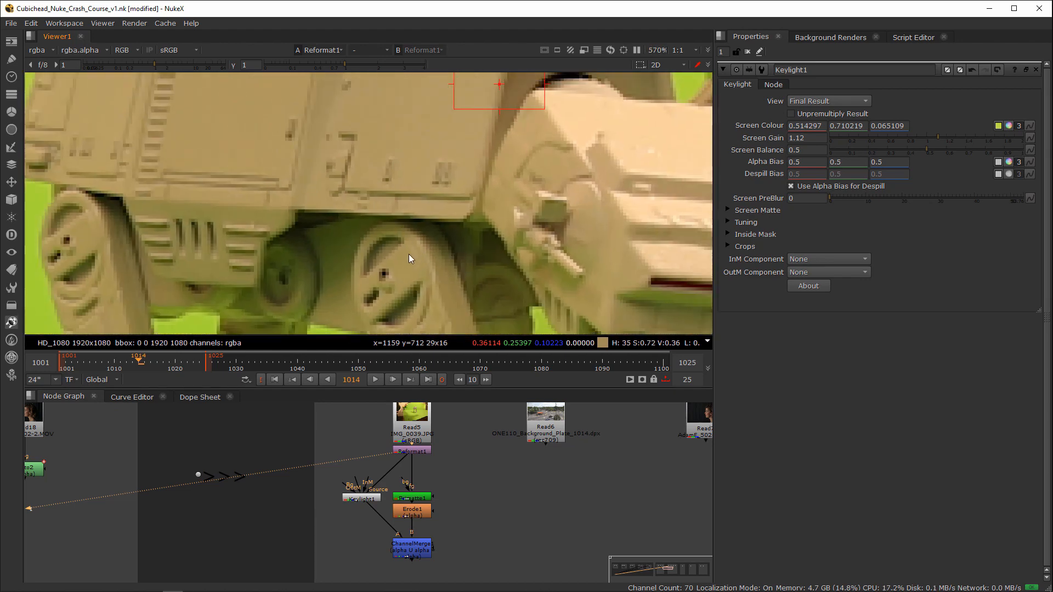
pyautogui.scroll(-5, 409, 254)
# Step: Add an Expression node beside Primatte1, fed by Reformat1, and view its output
pyautogui.moveTo(430, 553); pyautogui.dragTo(453, 501, button='middle')
pyautogui.click(453, 499)
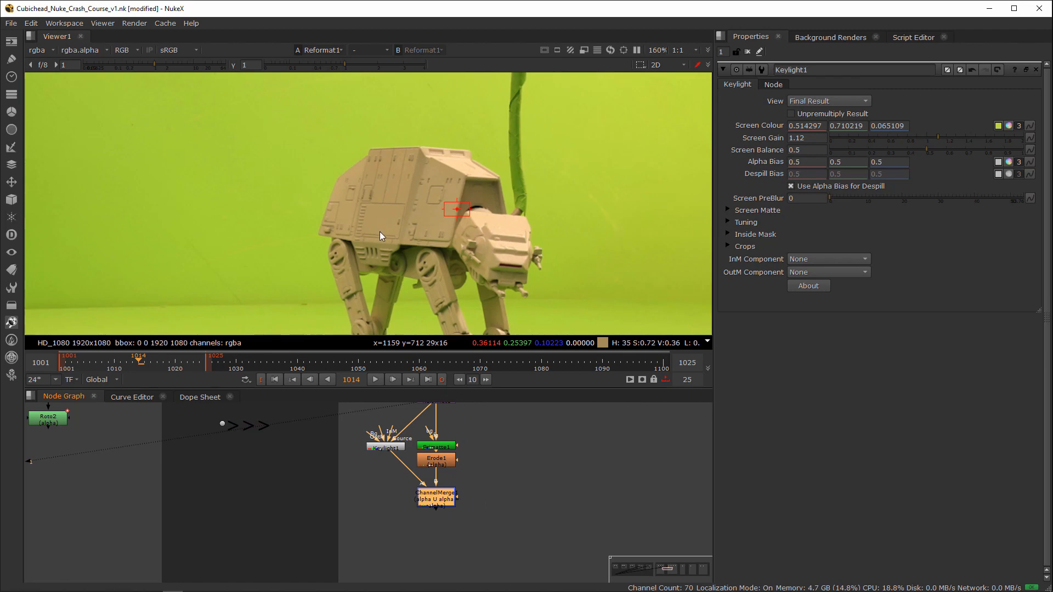
pyautogui.moveTo(381, 499); pyautogui.dragTo(279, 540, button='middle')
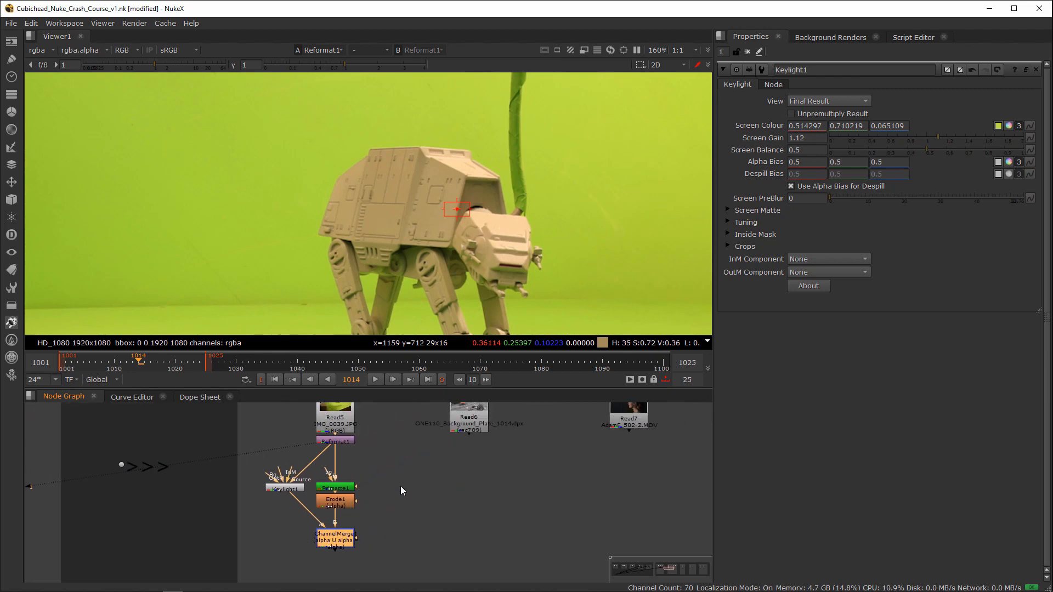
pyautogui.press('Tab')
pyautogui.write('exp')
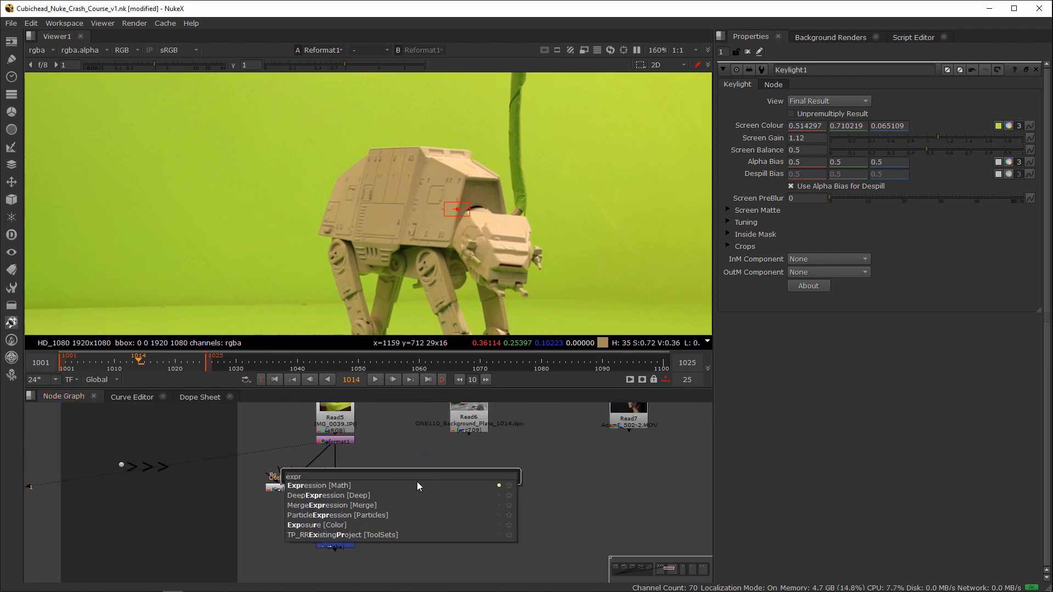
pyautogui.press('Return')
pyautogui.moveTo(398, 472)
pyautogui.mouseDown()
pyautogui.moveTo(335, 442)
pyautogui.moveTo(393, 489)
pyautogui.mouseUp()
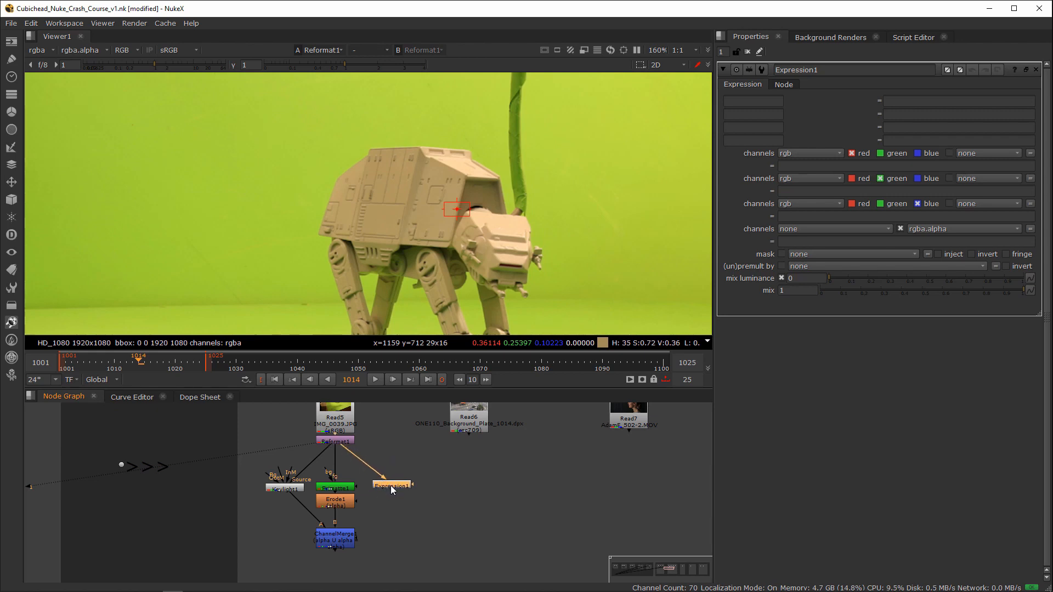
pyautogui.press('1')
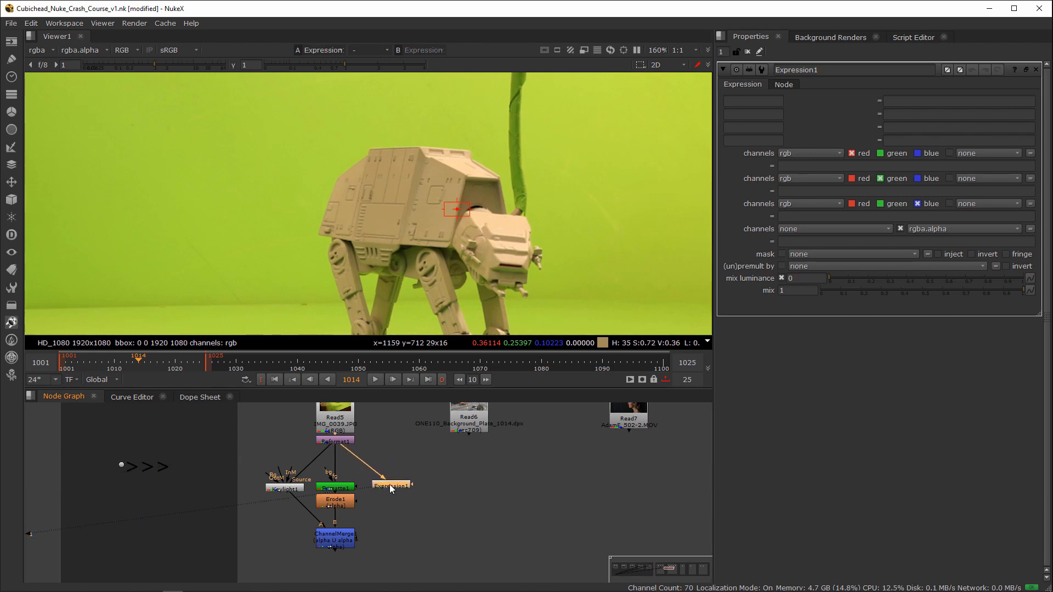
# Step: Display only the green channel and set Expression1's green channel expression to 1
pyautogui.click(847, 192)
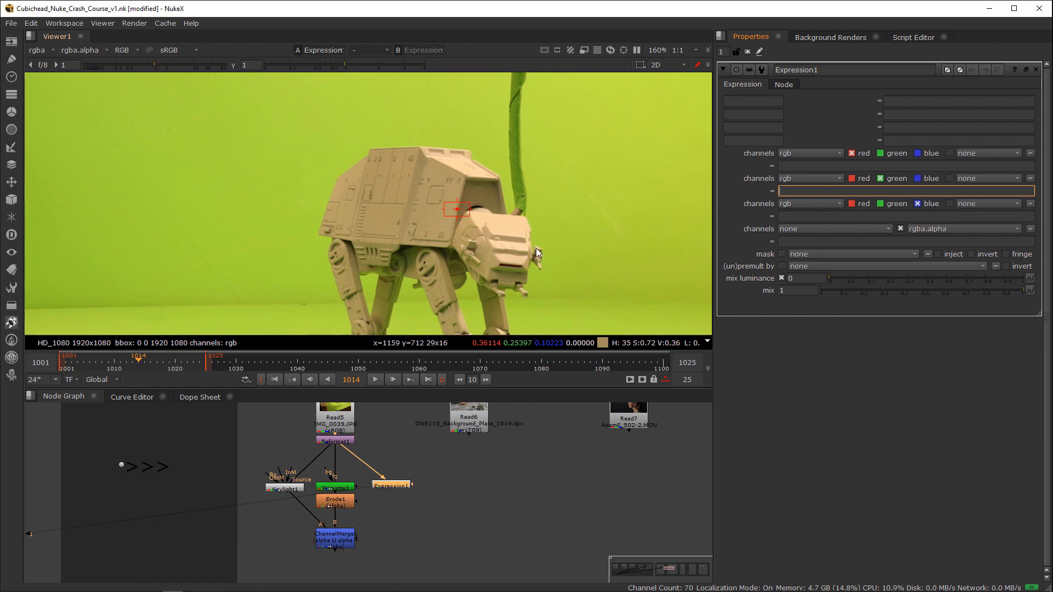
pyautogui.click(594, 249)
pyautogui.press('g')
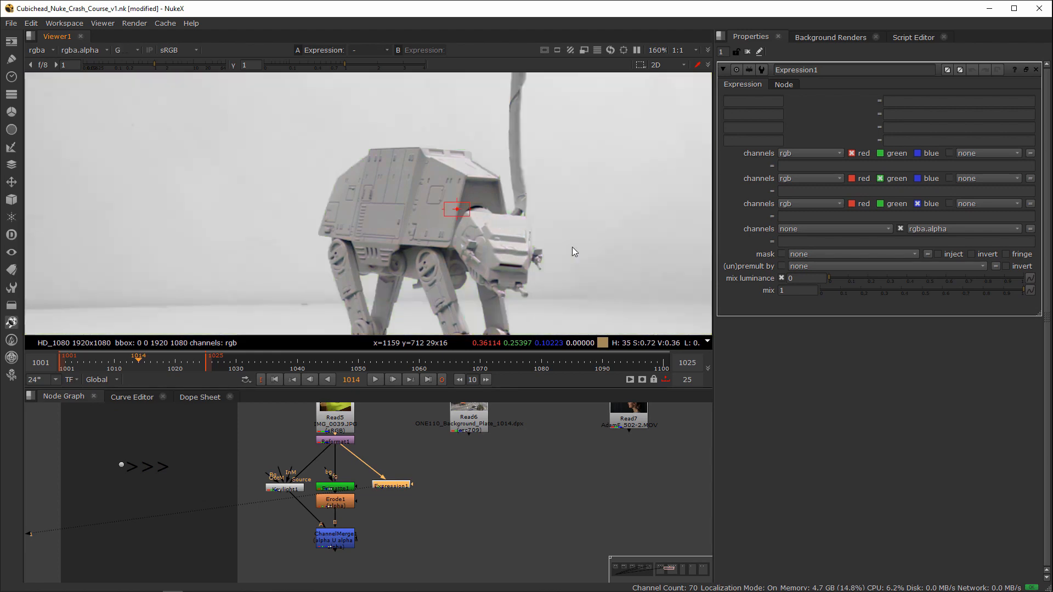
pyautogui.click(800, 191)
pyautogui.write('1')
pyautogui.press('Return')
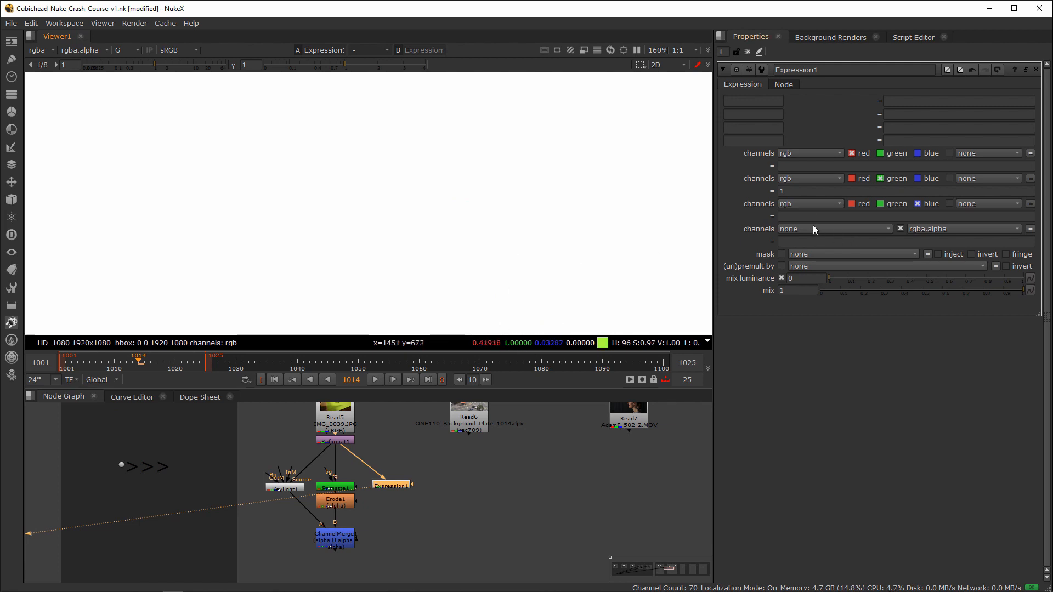
# Step: Replace the green channel expression with the opening condition g > (b + r) / 2 ?
pyautogui.click(798, 190)
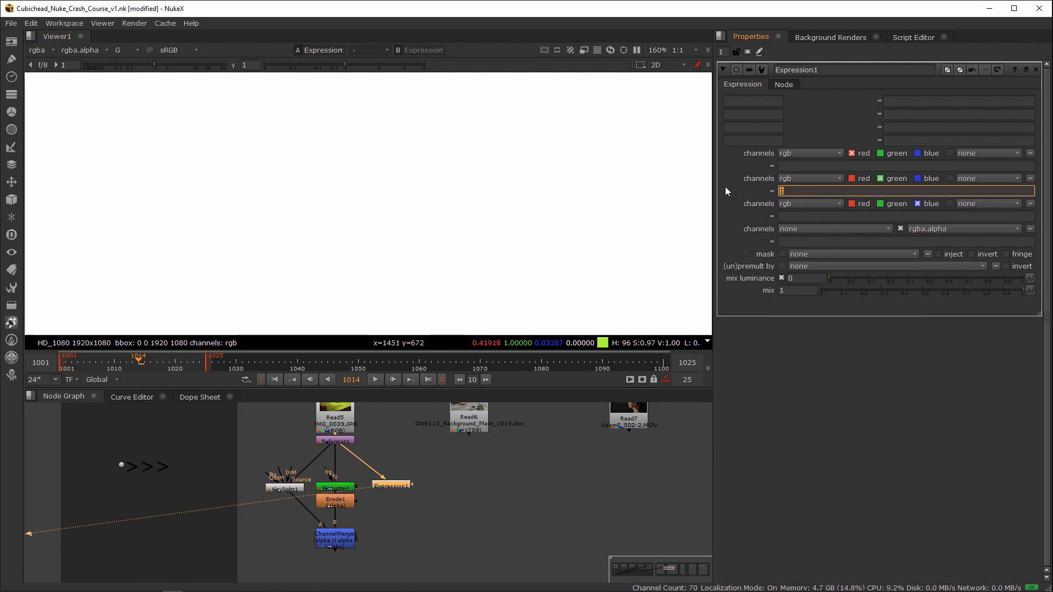
pyautogui.press('BackSpace')
pyautogui.write('g > (b + r) /2')
pyautogui.press('BackSpace')
pyautogui.write('2 ?')
# Step: Copy (b + r) / 2 from the condition and paste it after the question mark as the true result
pyautogui.moveTo(793, 191); pyautogui.dragTo(824, 194)
pyautogui.hotkey('ctrl', 'c')
pyautogui.click(849, 193)
pyautogui.hotkey('ctrl', 'v')
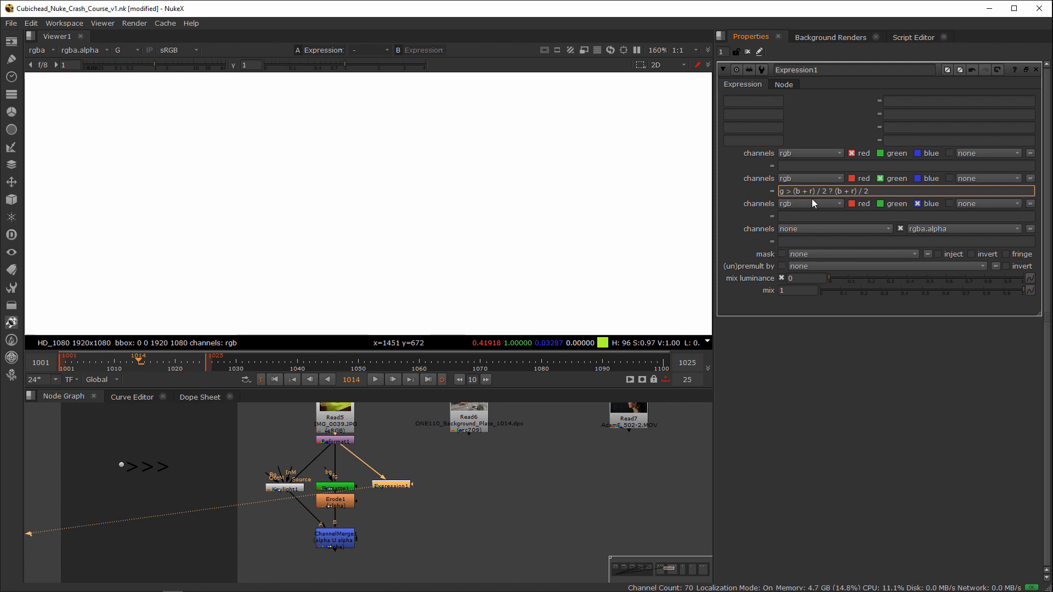
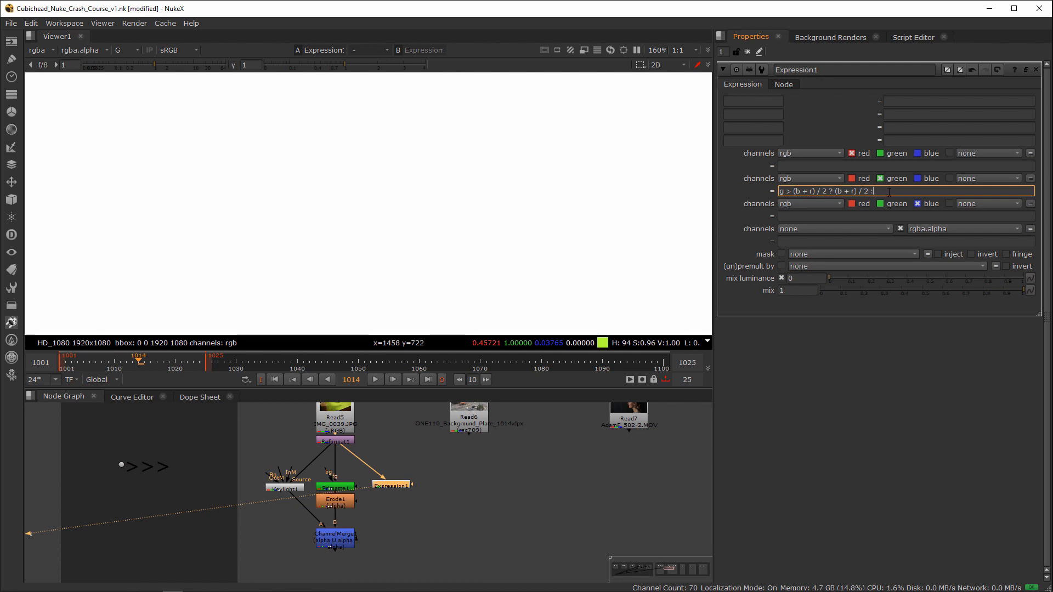
# Step: Complete the green channel expression as g > (b + r) / 2 ? (b + r) / 2 : g and view the full RGB image
pyautogui.write(': ')
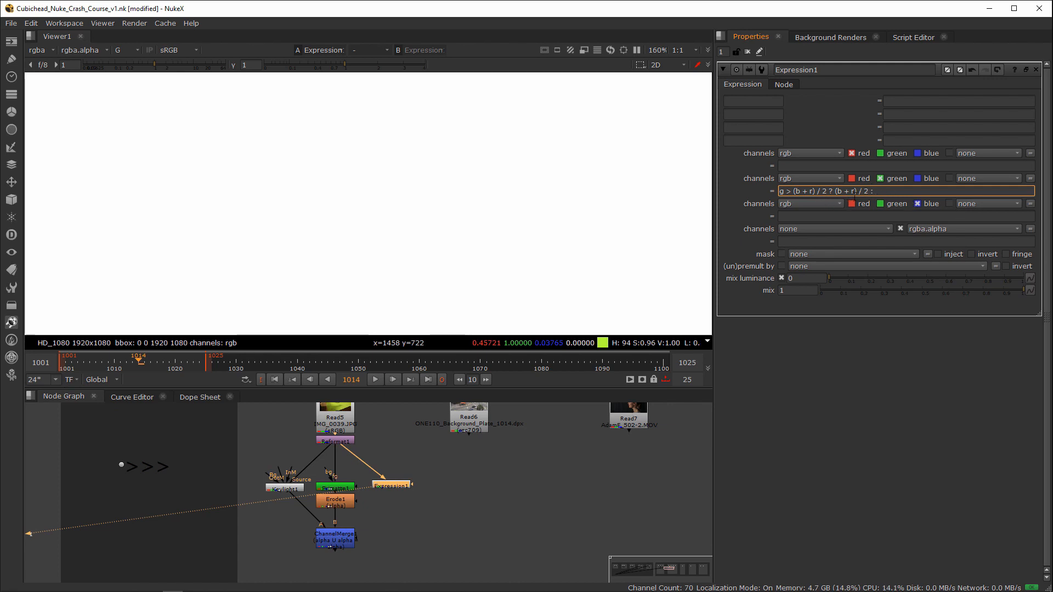
pyautogui.write('g')
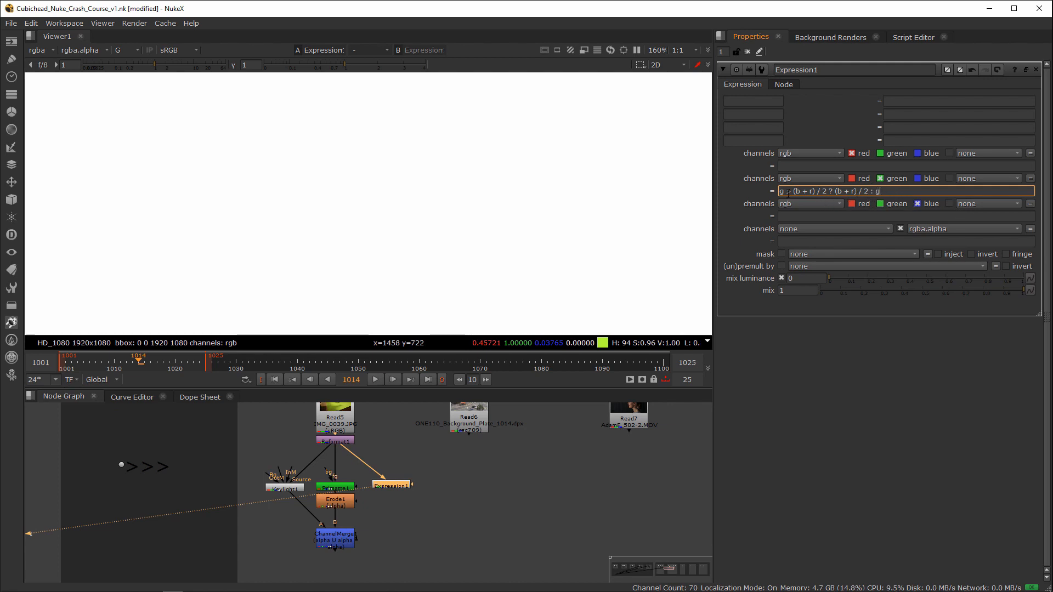
pyautogui.click(545, 228)
pyautogui.press('a')
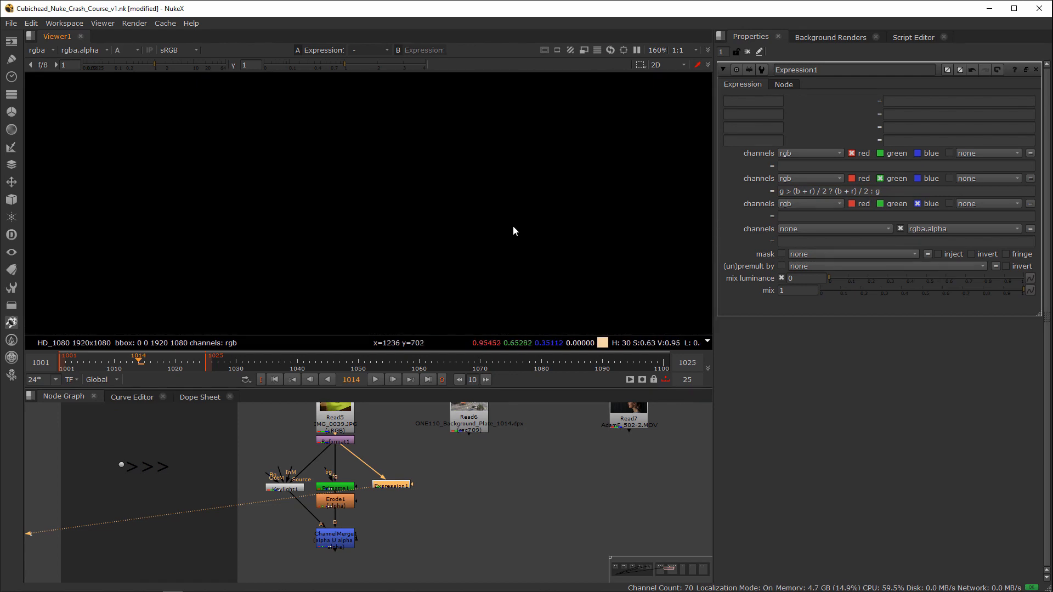
pyautogui.press('a')
# Step: Compare the walker's colors before and after despill by toggling Expression1 off and on
pyautogui.moveTo(351, 460); pyautogui.dragTo(429, 506)
pyautogui.press('d')
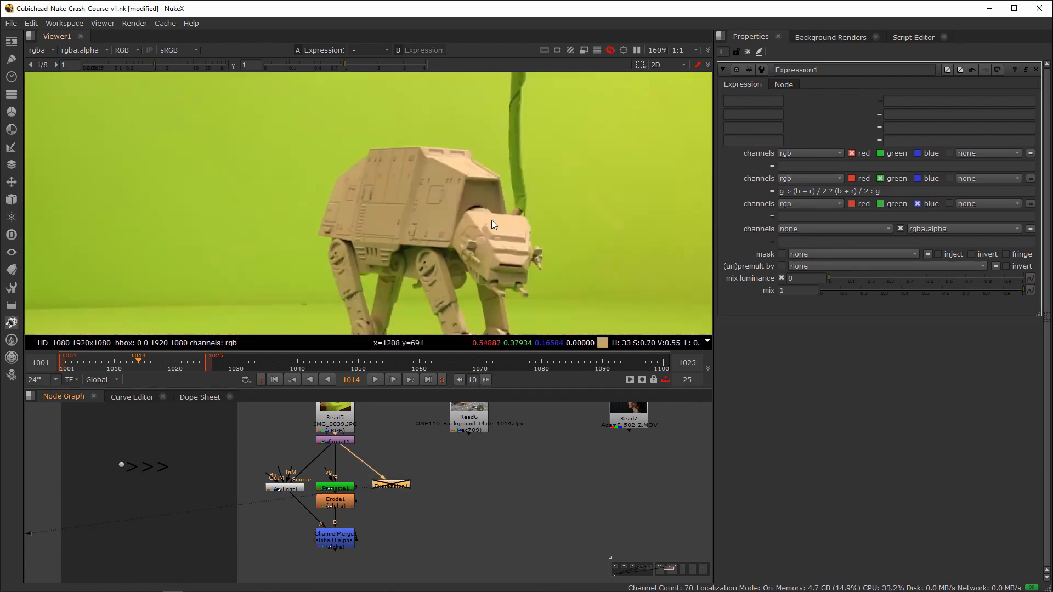
pyautogui.press('d')
pyautogui.scroll(-2, 472, 200)
pyautogui.scroll(12, 446, 177)
pyautogui.press('d')
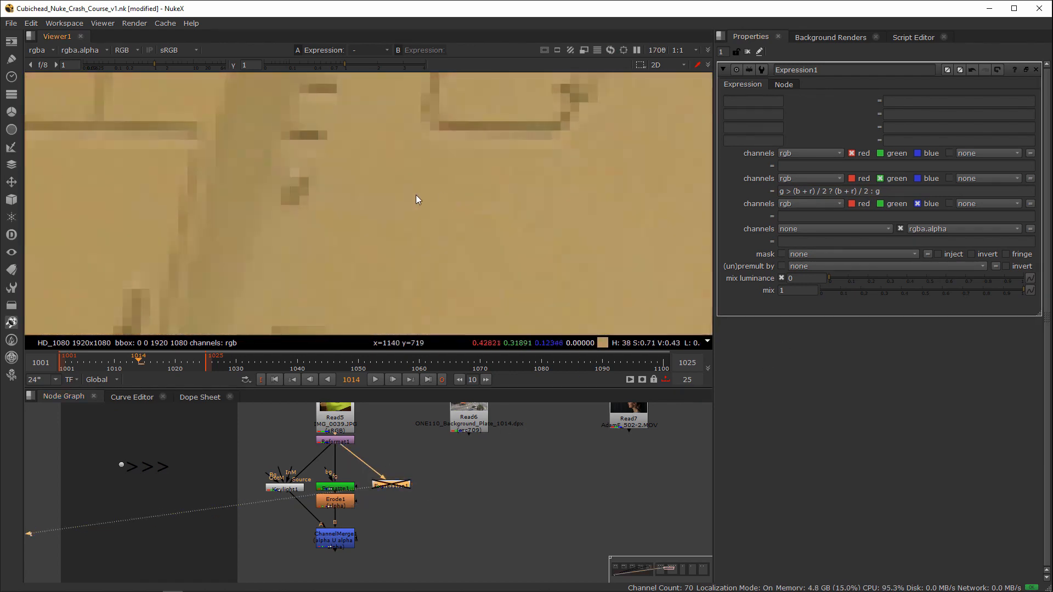
pyautogui.scroll(-4, 416, 195)
pyautogui.press('d')
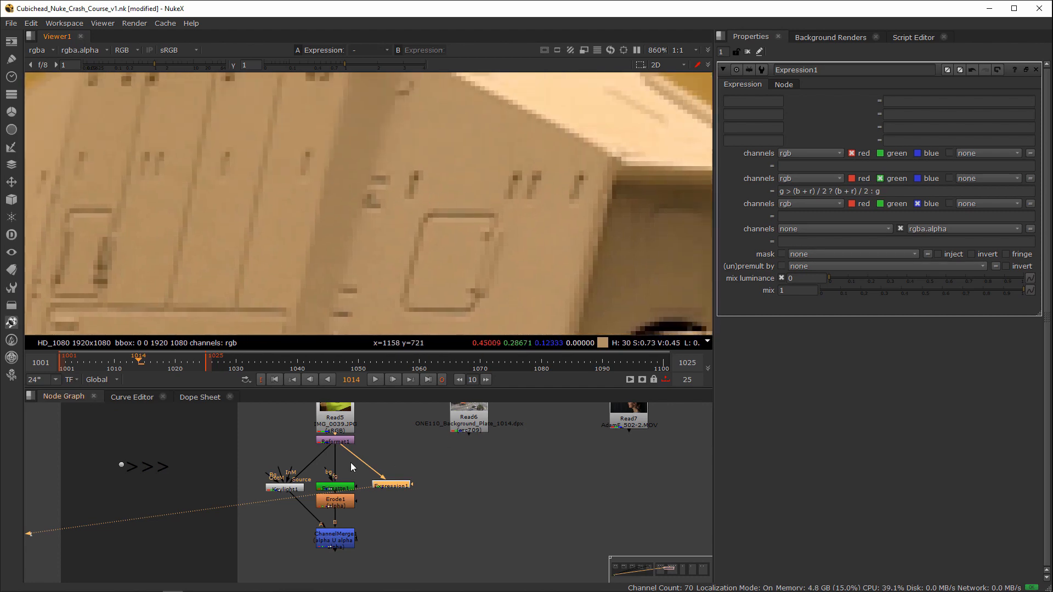
# Step: Examine the despilled walker's hull panels and the shadowed area around its legs up close for remaining green
pyautogui.scroll(-3, 493, 212)
pyautogui.moveTo(494, 212); pyautogui.dragTo(520, 192, button='middle')
pyautogui.scroll(4, 535, 208)
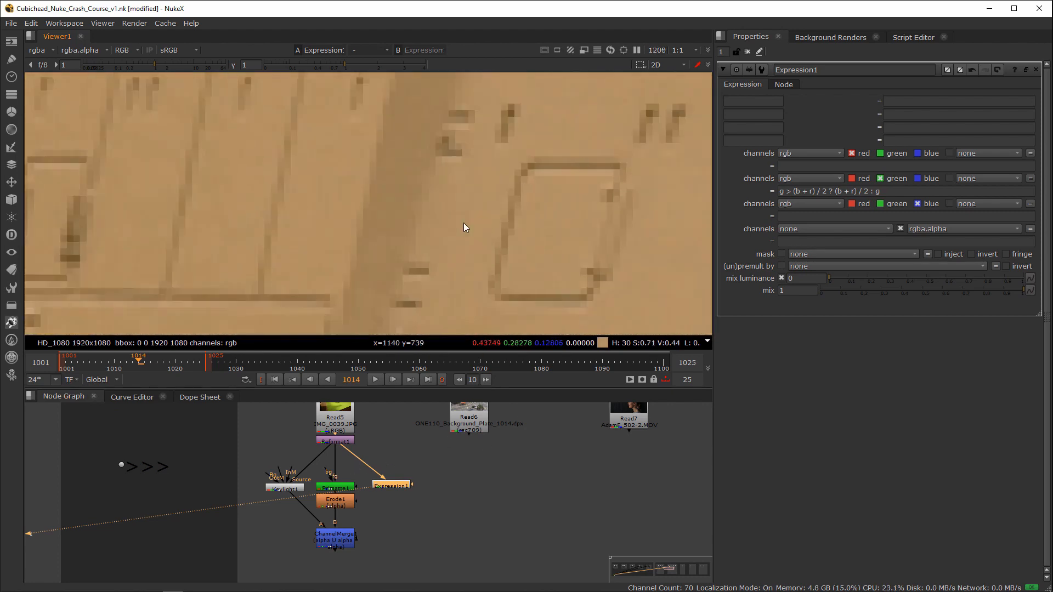
pyautogui.scroll(-3, 455, 214)
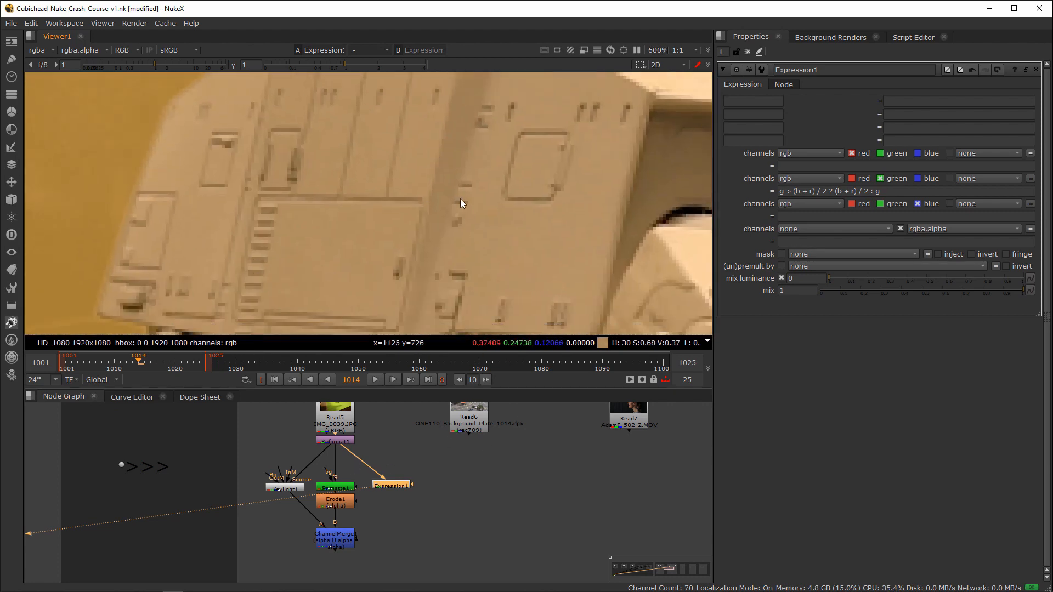
pyautogui.moveTo(417, 483); pyautogui.dragTo(464, 458)
pyautogui.moveTo(486, 175); pyautogui.dragTo(391, 228, button='middle')
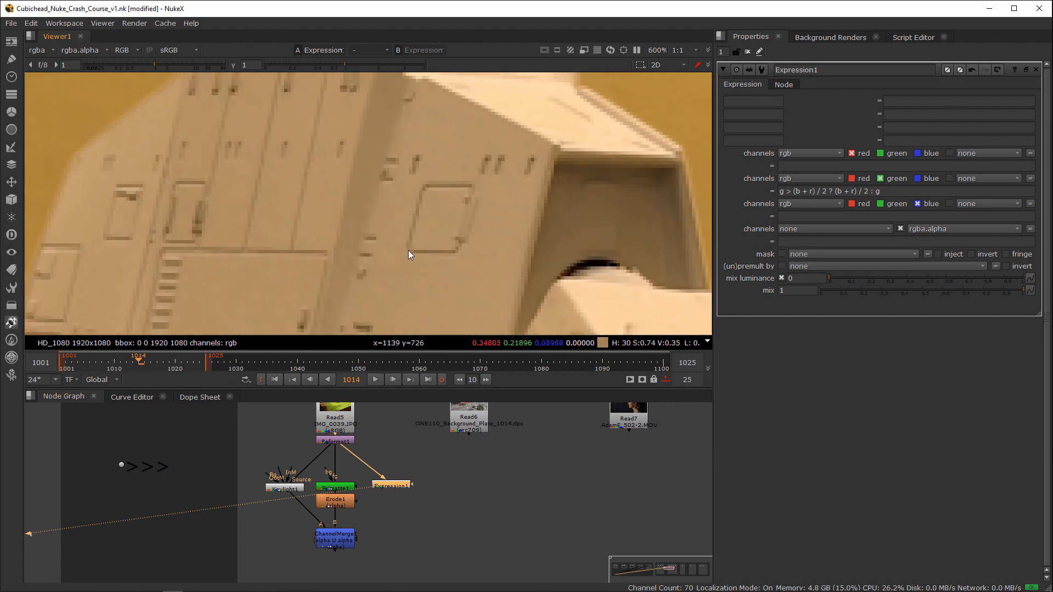
pyautogui.scroll(-3, 473, 237)
pyautogui.moveTo(441, 245)
pyautogui.keyDown('alt'); pyautogui.mouseDown(button='middle')
pyautogui.moveTo(417, 255)
pyautogui.moveTo(450, 261)
pyautogui.mouseUp(button='middle'); pyautogui.keyUp('alt')
pyautogui.moveTo(450, 261); pyautogui.dragTo(419, 253, button='middle')
pyautogui.scroll(3, 449, 210)
pyautogui.scroll(4, 419, 252)
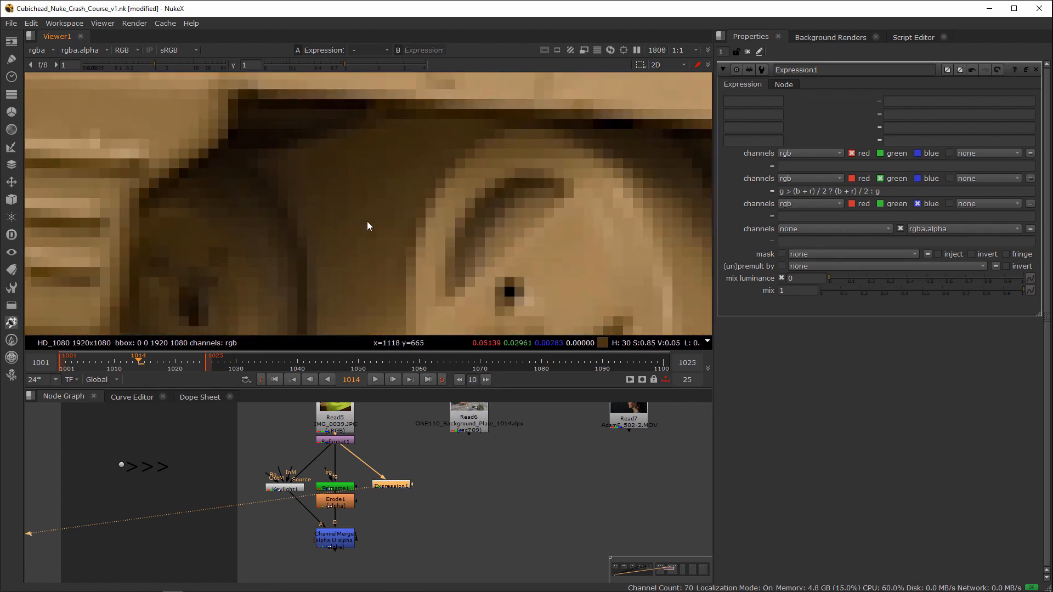
pyautogui.scroll(-6, 403, 232)
pyautogui.scroll(3, 411, 233)
pyautogui.scroll(-6, 475, 241)
pyautogui.scroll(7, 396, 246)
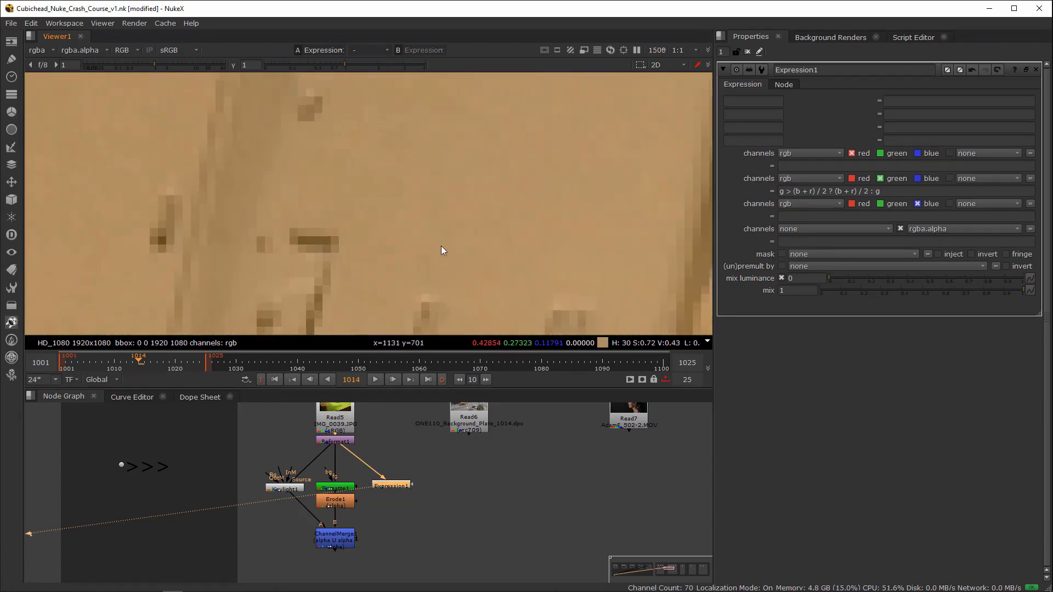
# Step: Toggle Expression1 again to check the green spill on the hull's panel details against the despilled version
pyautogui.press('d')
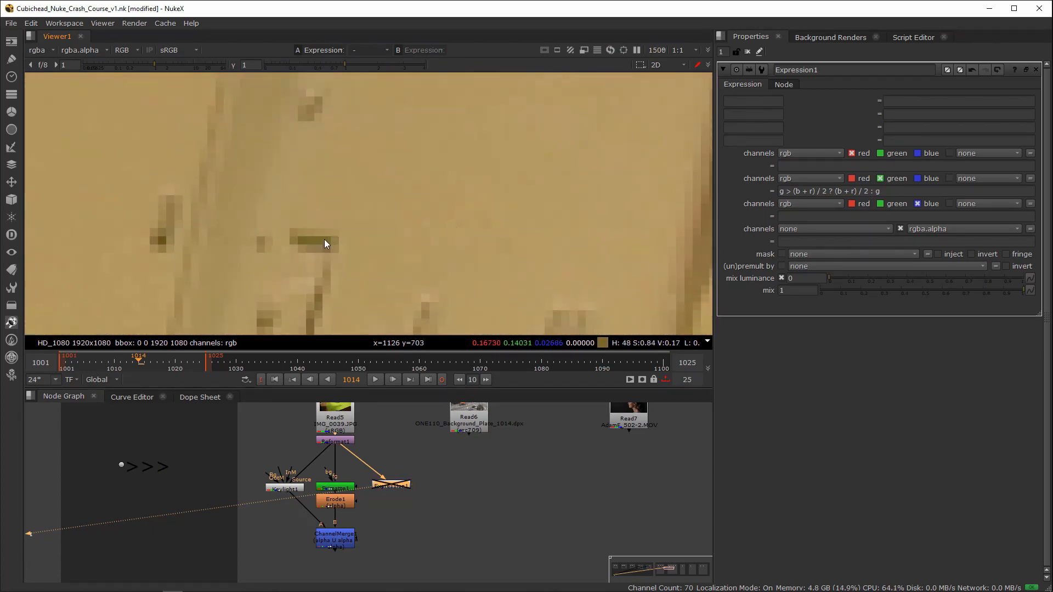
pyautogui.press('d')
pyautogui.scroll(-6, 393, 235)
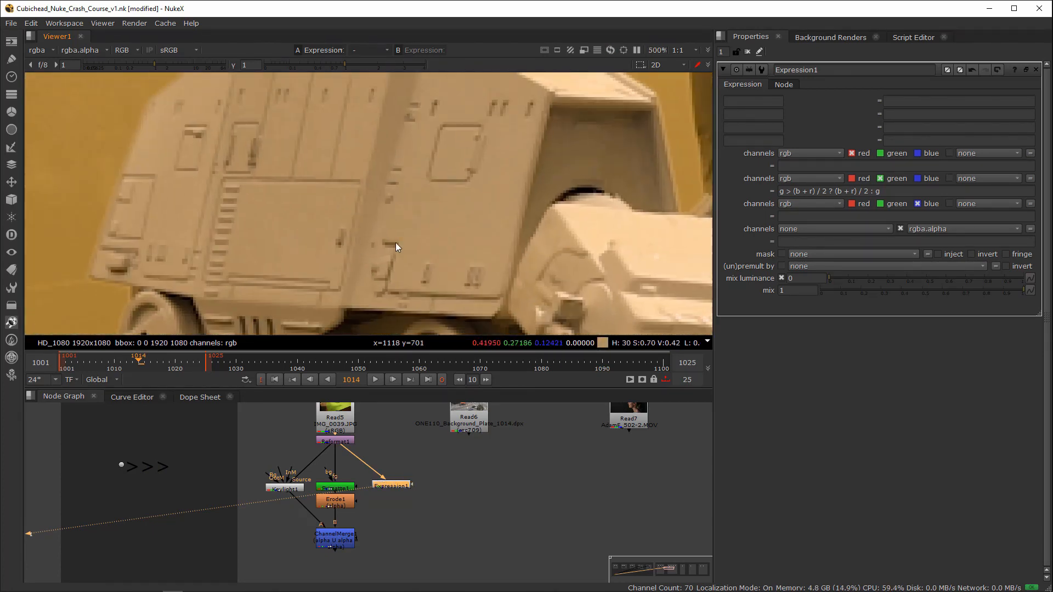
pyautogui.scroll(7, 488, 245)
pyautogui.press('d')
pyautogui.press('d')
pyautogui.press('d')
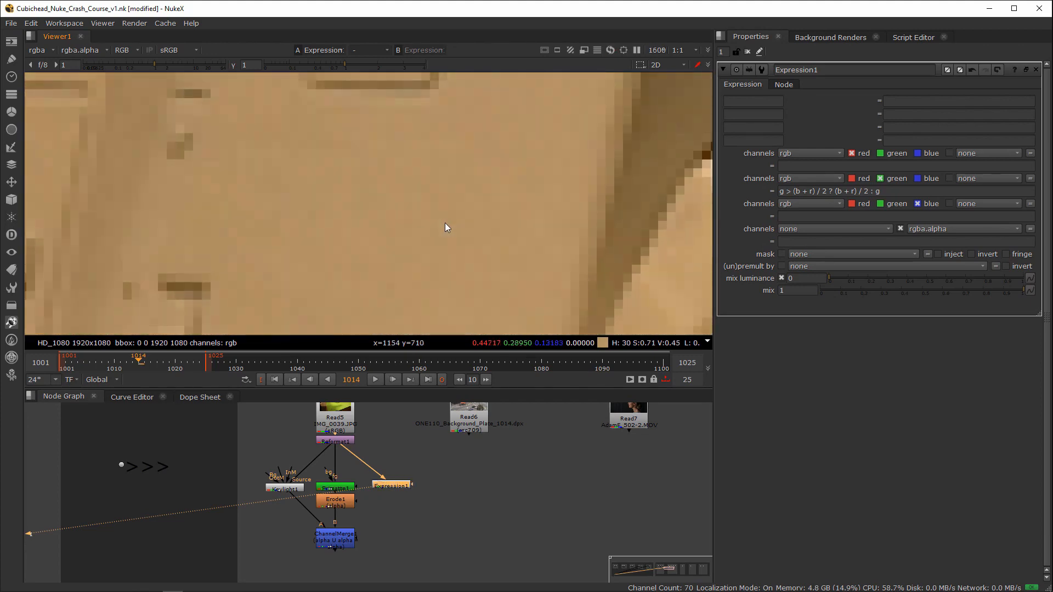
pyautogui.scroll(-4, 466, 241)
pyautogui.scroll(-3, 466, 256)
pyautogui.moveTo(467, 255); pyautogui.dragTo(347, 200, button='middle')
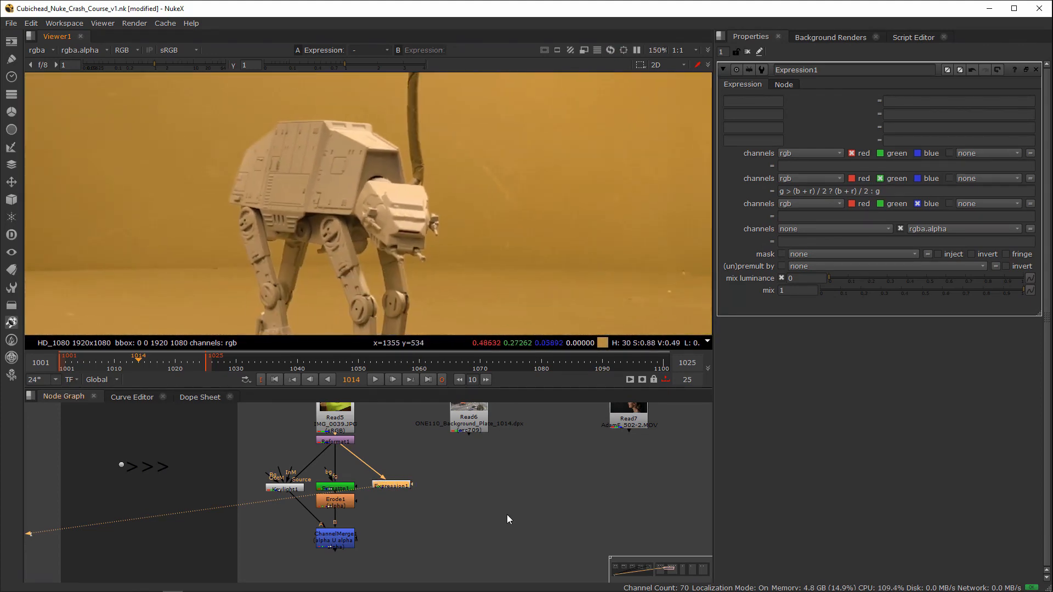
# Step: Add a Copy node below Expression1 that copies the alpha from ChannelMerge1 onto the despilled image
pyautogui.moveTo(393, 519); pyautogui.dragTo(445, 477, button='middle')
pyautogui.moveTo(445, 444); pyautogui.dragTo(451, 443)
pyautogui.click(433, 445)
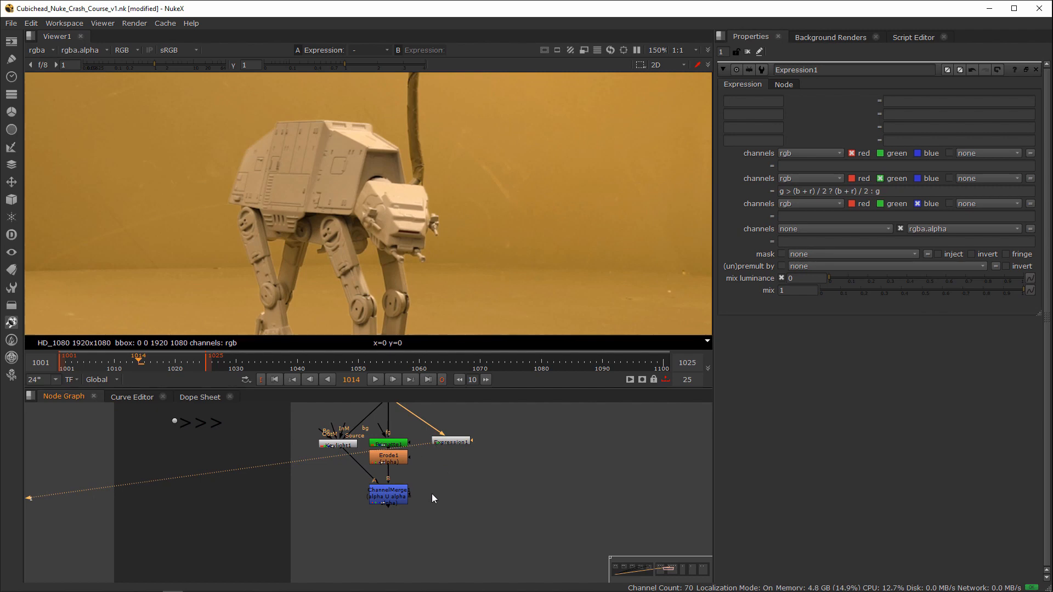
pyautogui.press('k')
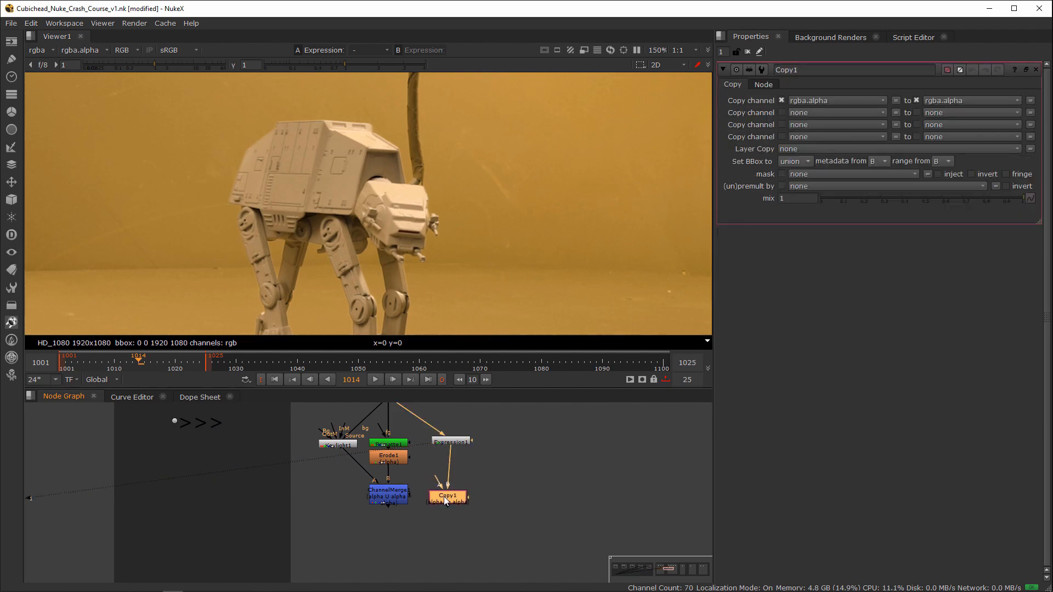
pyautogui.moveTo(444, 496); pyautogui.dragTo(414, 502)
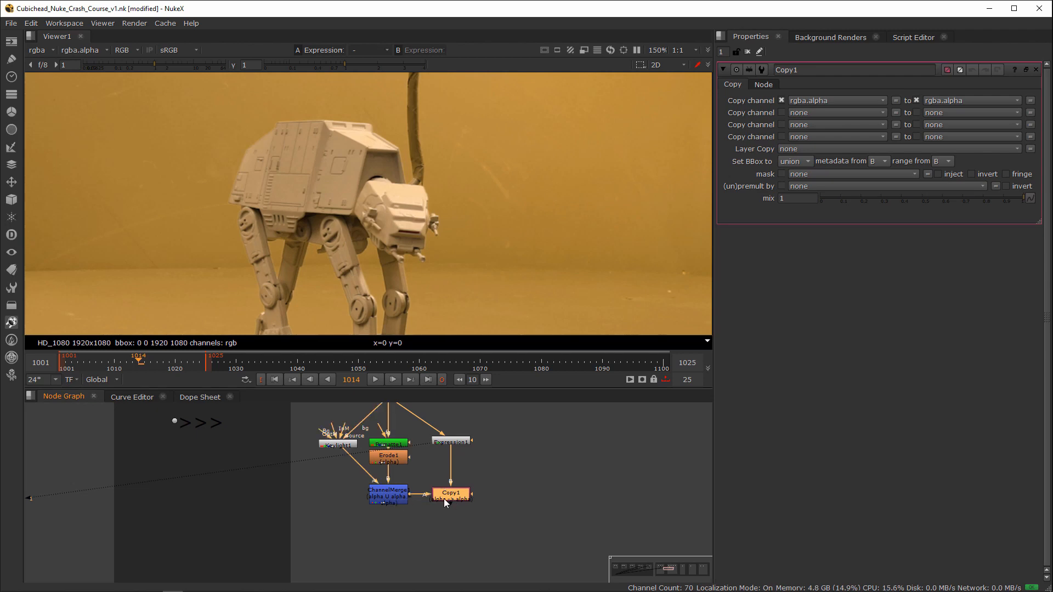
pyautogui.click(445, 470)
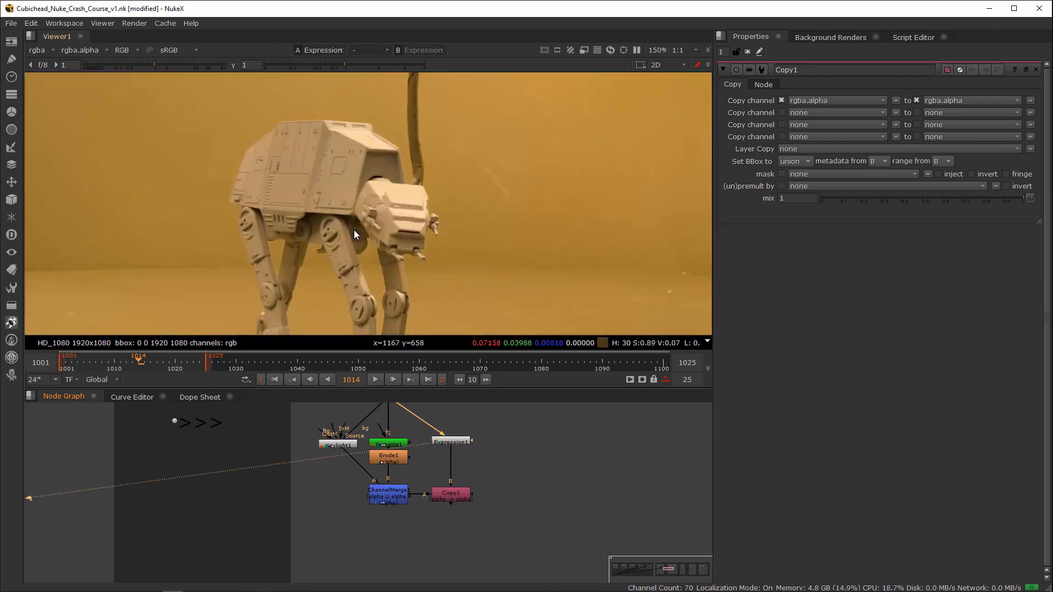
# Step: View the combined alpha matte coming out of ChannelMerge1
pyautogui.click(393, 499)
pyautogui.press('1')
pyautogui.press('a')
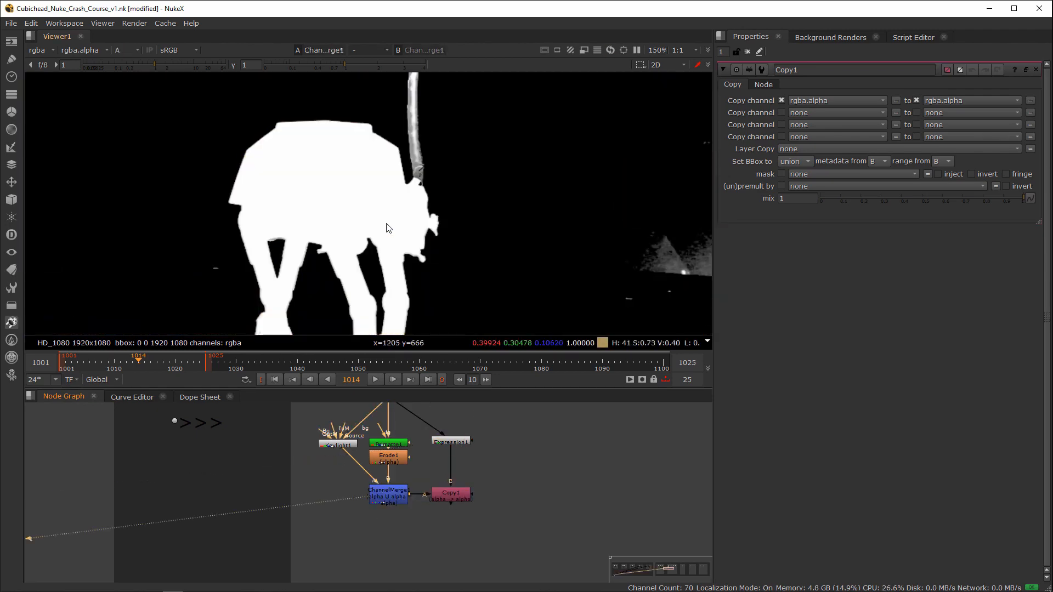
# Step: Place Copy1 lower under Expression1 and view its full-frame alpha
pyautogui.moveTo(496, 474); pyautogui.dragTo(450, 529)
pyautogui.press('1')
pyautogui.click(511, 438)
pyautogui.press('a')
pyautogui.press('a')
pyautogui.scroll(-4, 538, 300)
# Step: Insert a second ChannelMerge with the in operation between ChannelMerge1 and Copy1
pyautogui.click(350, 519)
pyautogui.click(378, 497)
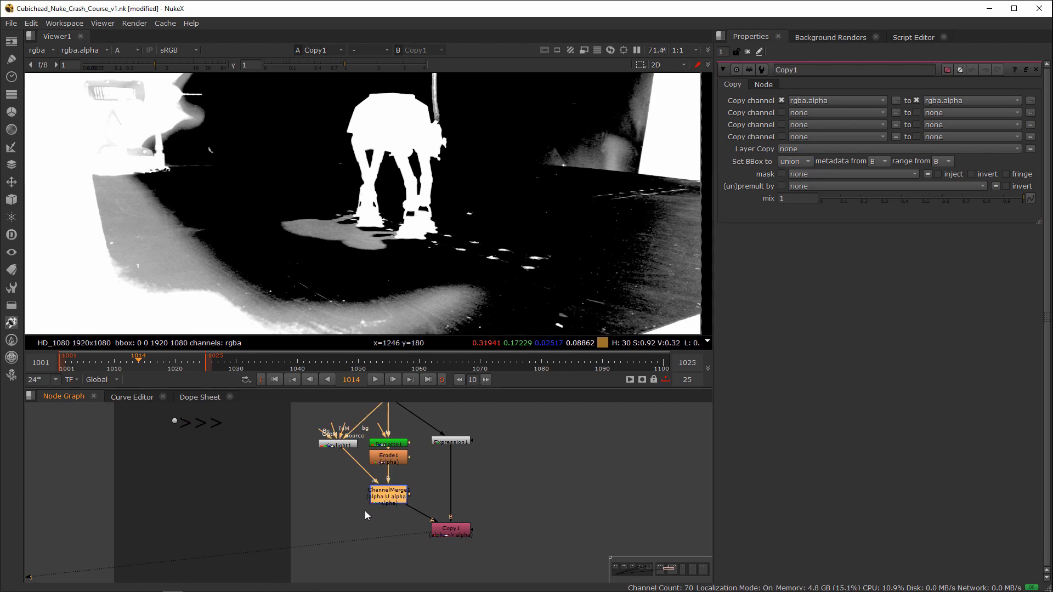
pyautogui.click(341, 509)
pyautogui.press('Tab')
pyautogui.write('channelm')
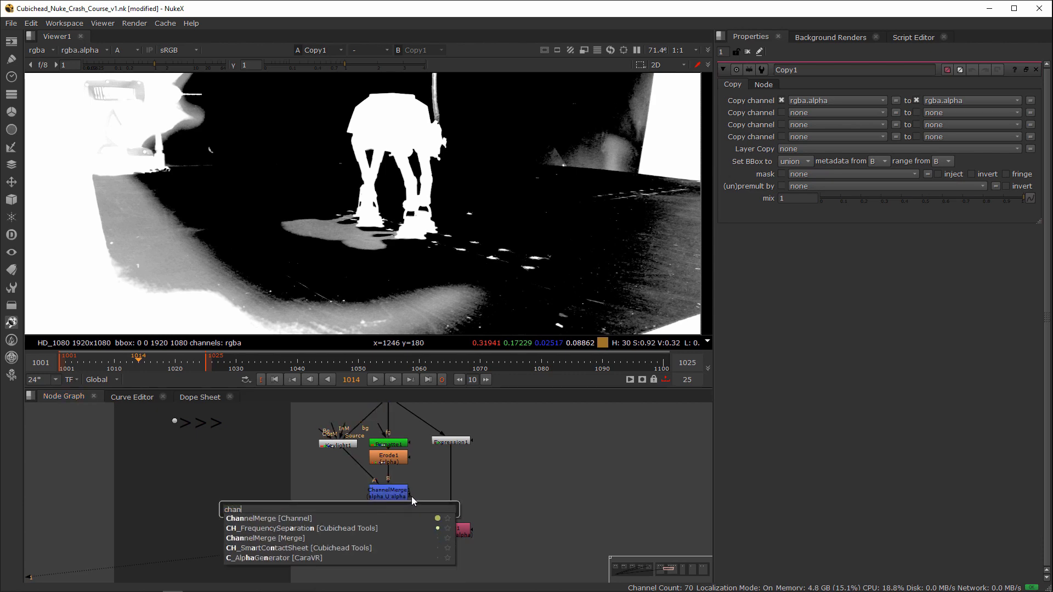
pyautogui.press('Return')
pyautogui.moveTo(337, 511); pyautogui.dragTo(388, 529)
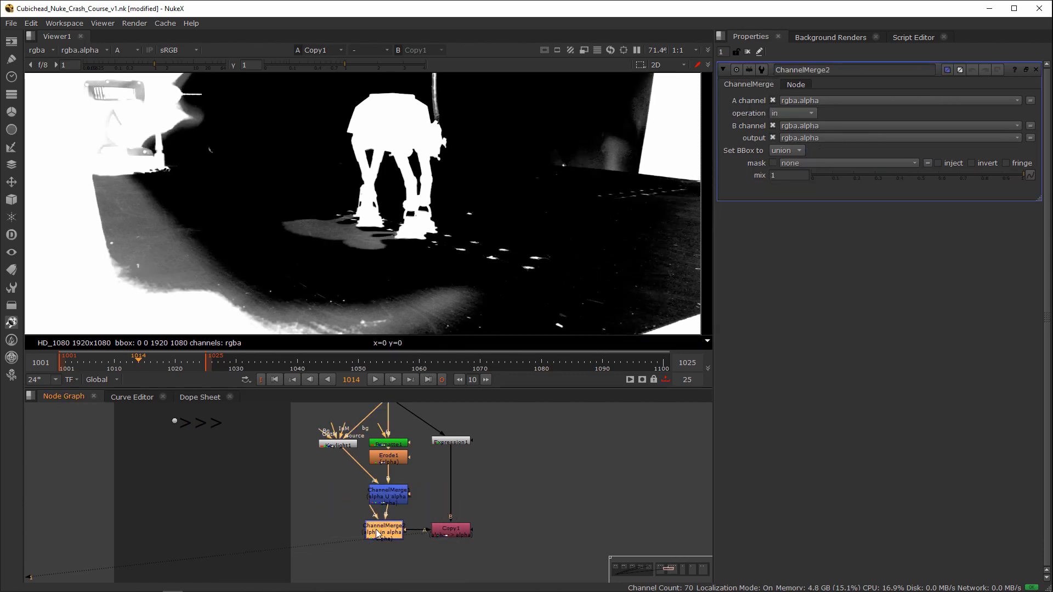
# Step: Add a Roto node with a Blur node beneath it and feed the Blur into ChannelMerge2's A input
pyautogui.click(339, 510)
pyautogui.press('o')
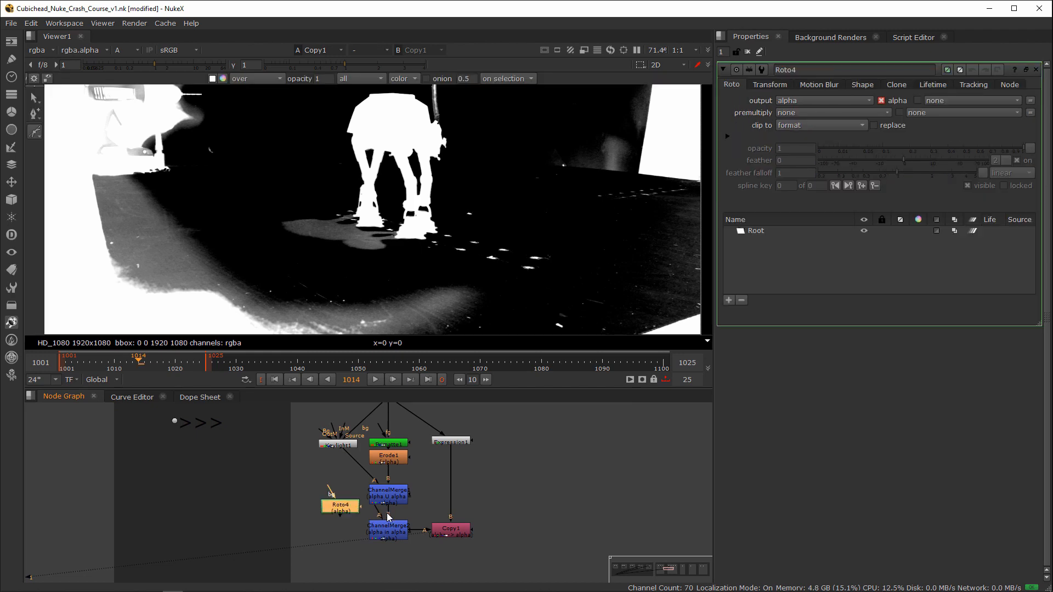
pyautogui.press('b')
pyautogui.moveTo(381, 518); pyautogui.dragTo(342, 530)
pyautogui.click(356, 524)
# Step: Disable ChannelMerge2 and draw a closed Bezier garbage matte in Roto4 around the walker and its shadow
pyautogui.click(377, 527)
pyautogui.press('d')
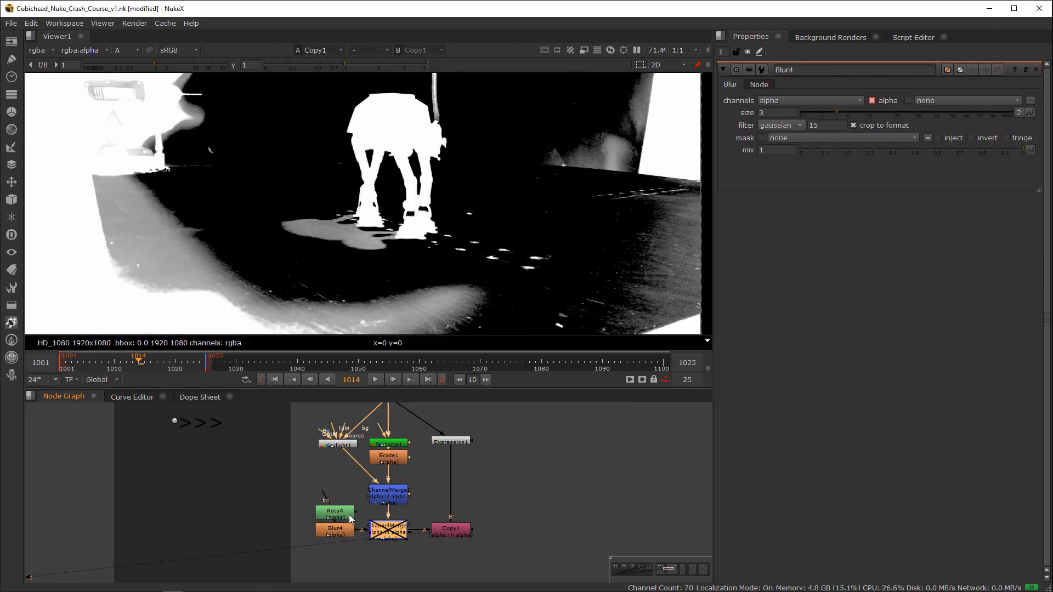
pyautogui.doubleClick(349, 515)
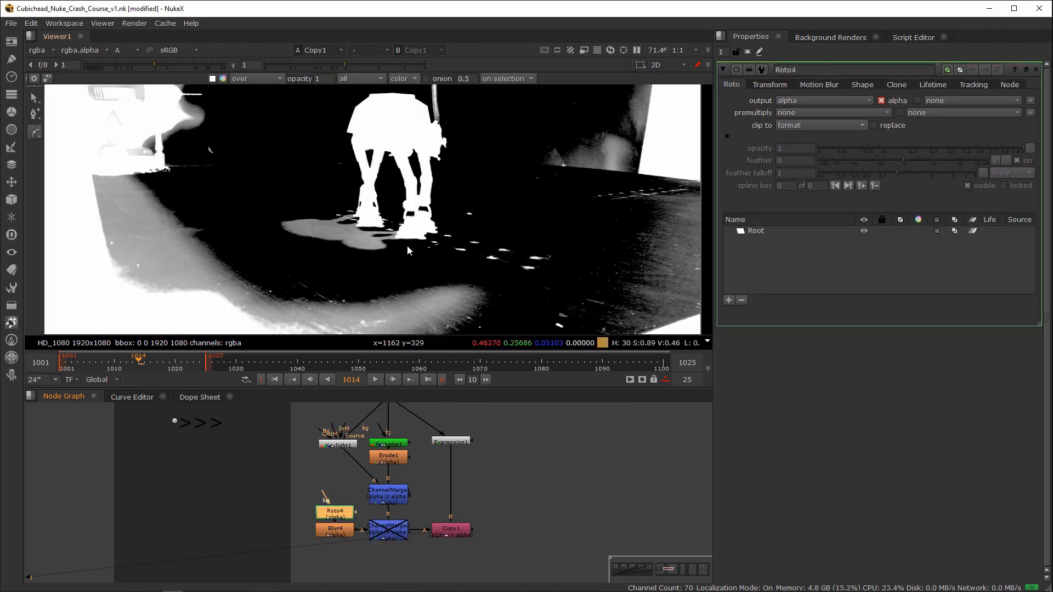
pyautogui.scroll(-2, 401, 263)
pyautogui.scroll(2, 357, 237)
pyautogui.moveTo(346, 226); pyautogui.dragTo(308, 231)
pyautogui.moveTo(294, 253); pyautogui.dragTo(324, 273)
pyautogui.moveTo(390, 293); pyautogui.dragTo(466, 261)
pyautogui.click(479, 250)
pyautogui.click(483, 171)
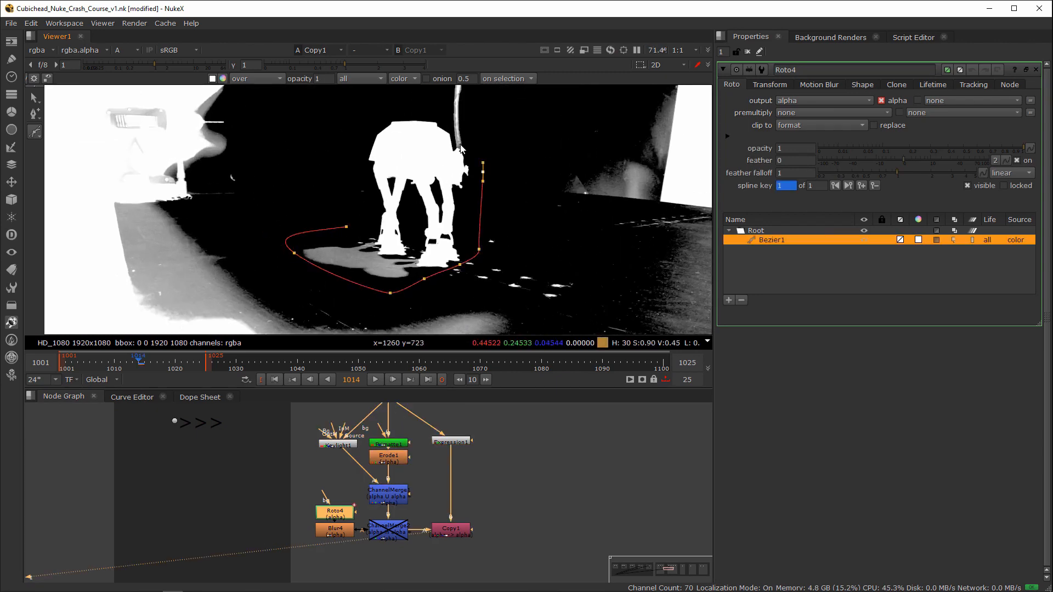
pyautogui.click(455, 144)
pyautogui.click(426, 110)
pyautogui.click(366, 115)
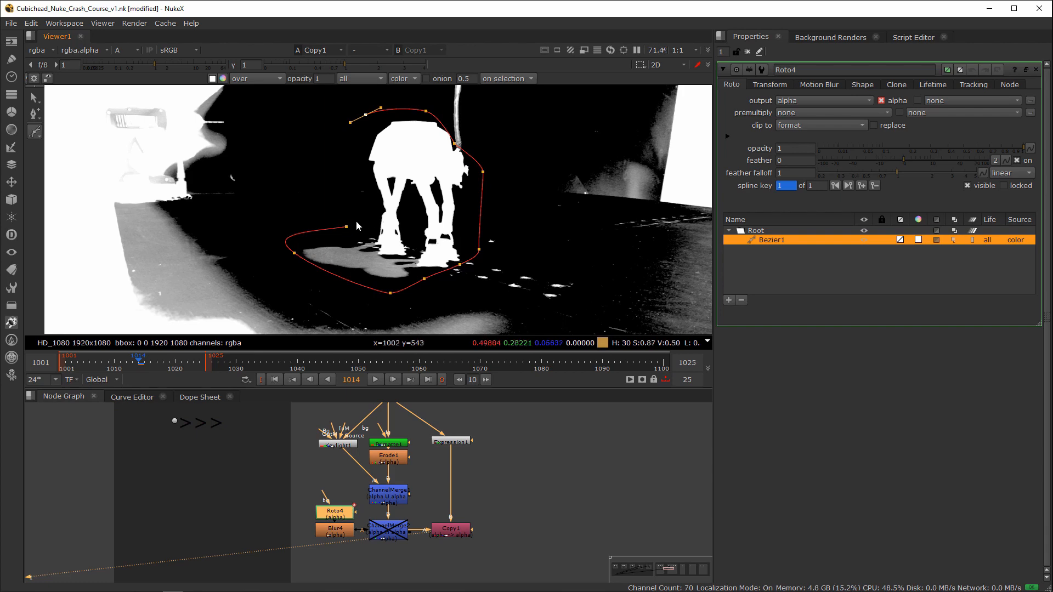
pyautogui.click(346, 226)
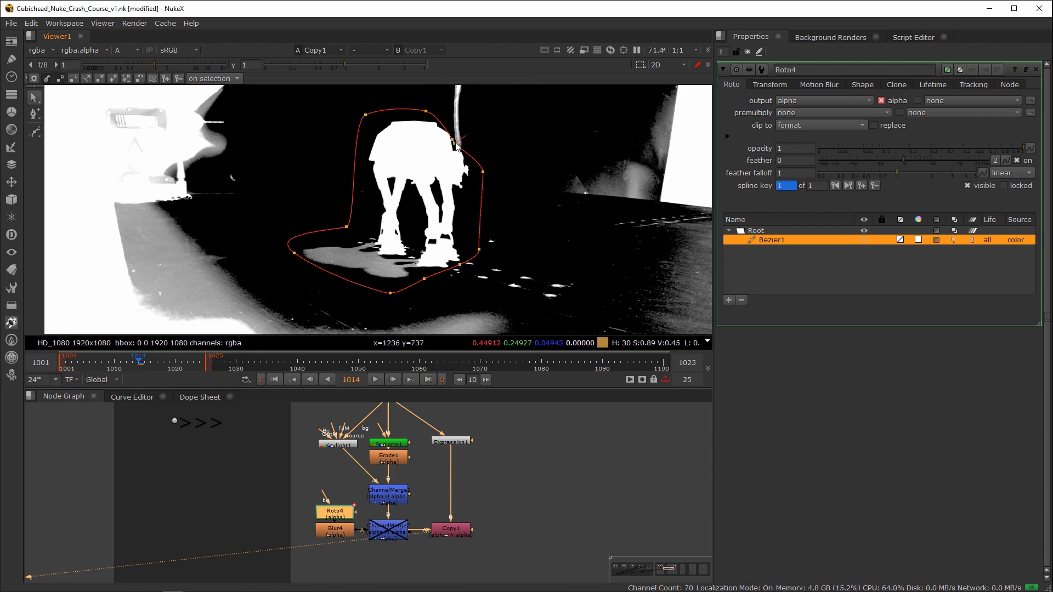
# Step: Re-enable ChannelMerge2 so the roto limits the matte, and view Copy1's alpha
pyautogui.click(388, 529)
pyautogui.press('d')
pyautogui.moveTo(451, 499); pyautogui.dragTo(452, 504, button='middle')
pyautogui.click(444, 533)
pyautogui.press('1')
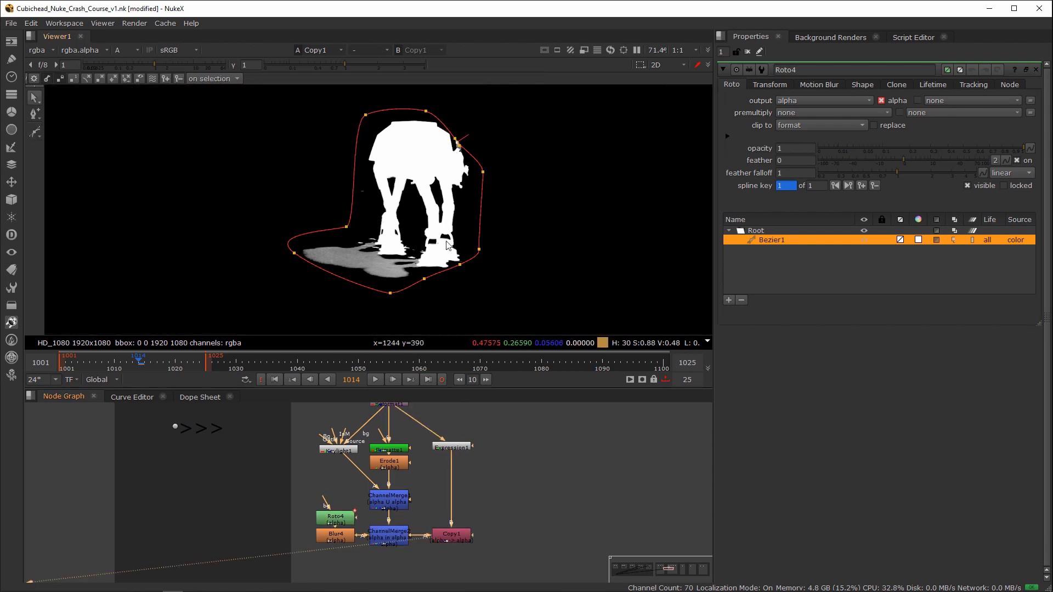
# Step: Switch the viewer back to the RGB channels and close all open node properties
pyautogui.press('a')
pyautogui.press('a')
pyautogui.press('a')
pyautogui.click(747, 51)
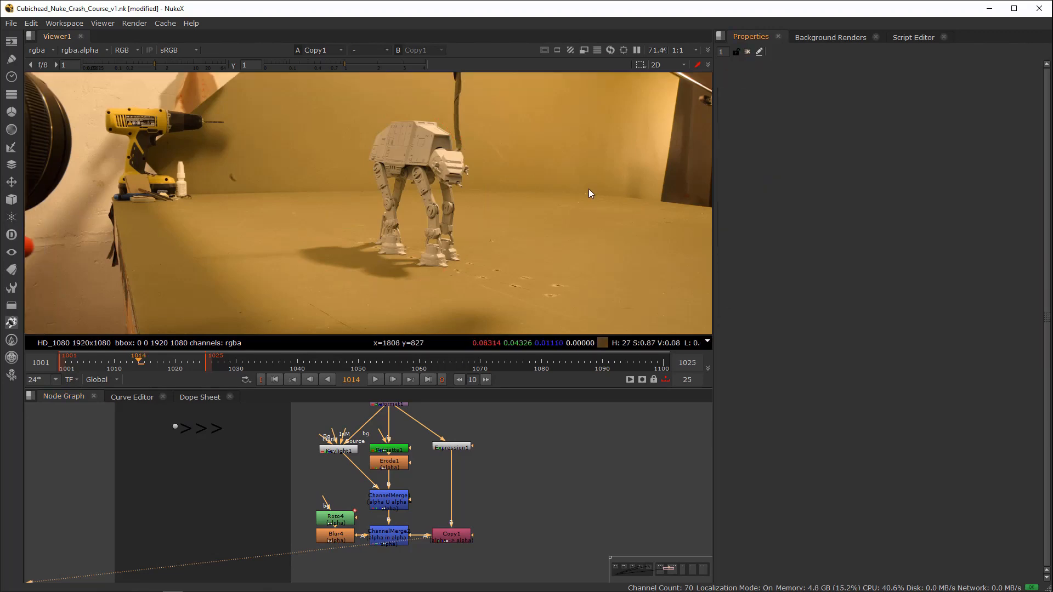
# Step: Look over the node graph around the keying branch that ends at Copy1
pyautogui.moveTo(480, 525); pyautogui.dragTo(475, 482, button='middle')
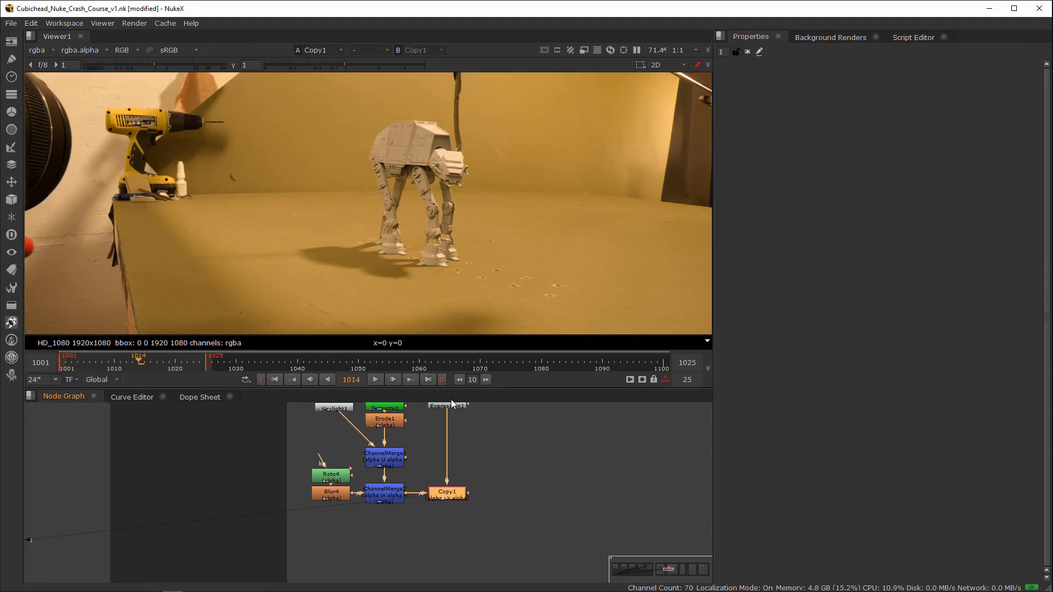
pyautogui.scroll(-4, 449, 483)
pyautogui.moveTo(218, 455); pyautogui.dragTo(602, 489, button='middle')
pyautogui.moveTo(356, 476); pyautogui.dragTo(676, 475, button='middle')
pyautogui.moveTo(298, 476)
pyautogui.mouseDown(button='middle')
pyautogui.moveTo(385, 479)
pyautogui.moveTo(285, 473)
pyautogui.mouseUp(button='middle')
pyautogui.scroll(4, 389, 480)
pyautogui.scroll(-5, 436, 472)
pyautogui.moveTo(579, 481); pyautogui.dragTo(235, 466, button='middle')
pyautogui.moveTo(620, 493); pyautogui.dragTo(380, 477, button='middle')
pyautogui.moveTo(219, 456); pyautogui.dragTo(330, 456, button='middle')
pyautogui.scroll(4, 331, 456)
pyautogui.scroll(4, 435, 457)
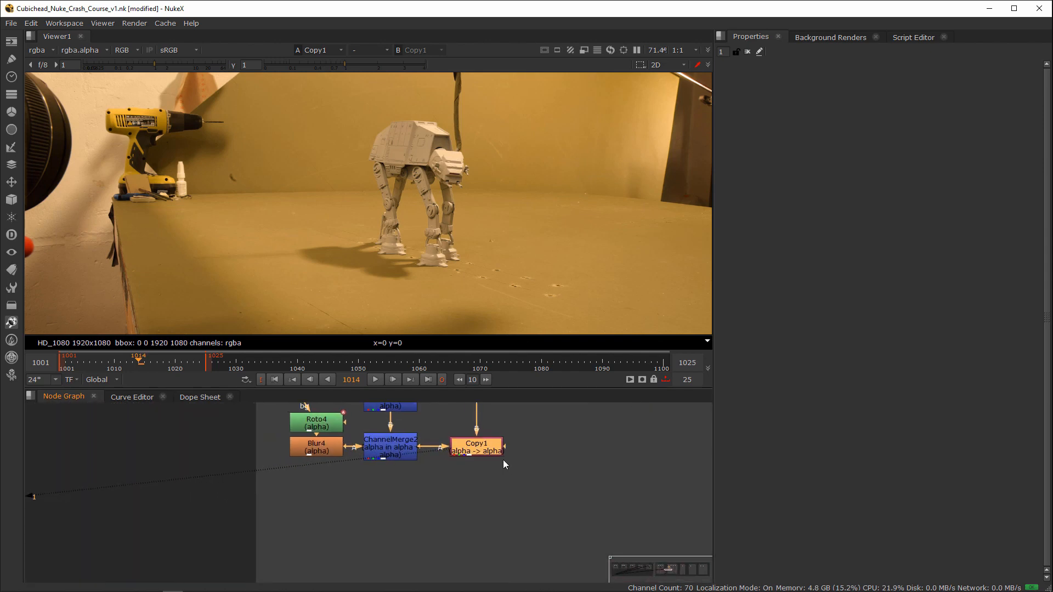
pyautogui.scroll(-4, 456, 476)
pyautogui.scroll(4, 416, 493)
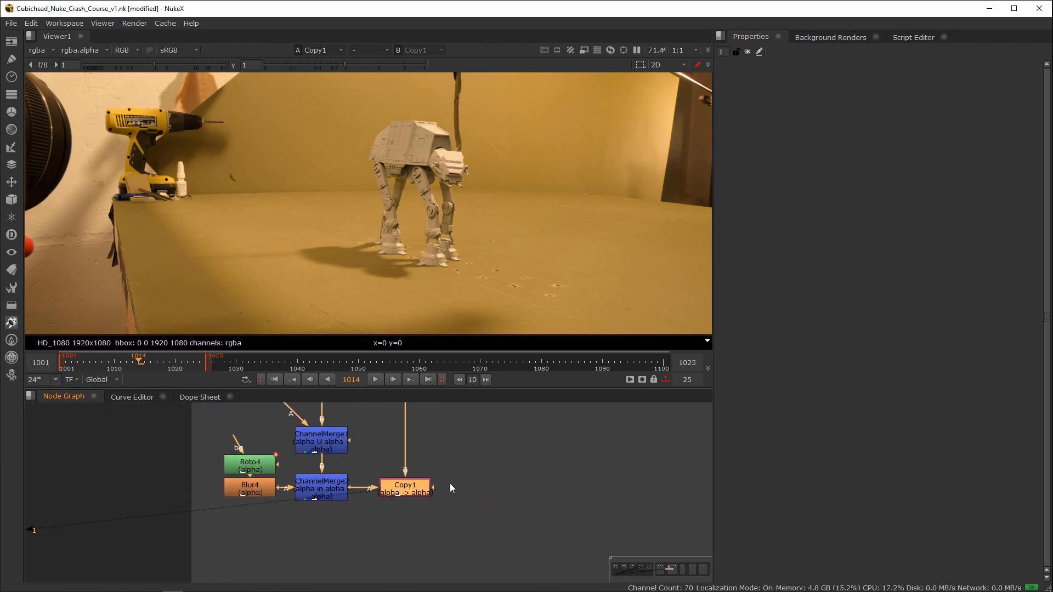
pyautogui.moveTo(444, 492); pyautogui.dragTo(372, 514, button='middle')
pyautogui.scroll(-6, 448, 502)
pyautogui.scroll(2, 373, 513)
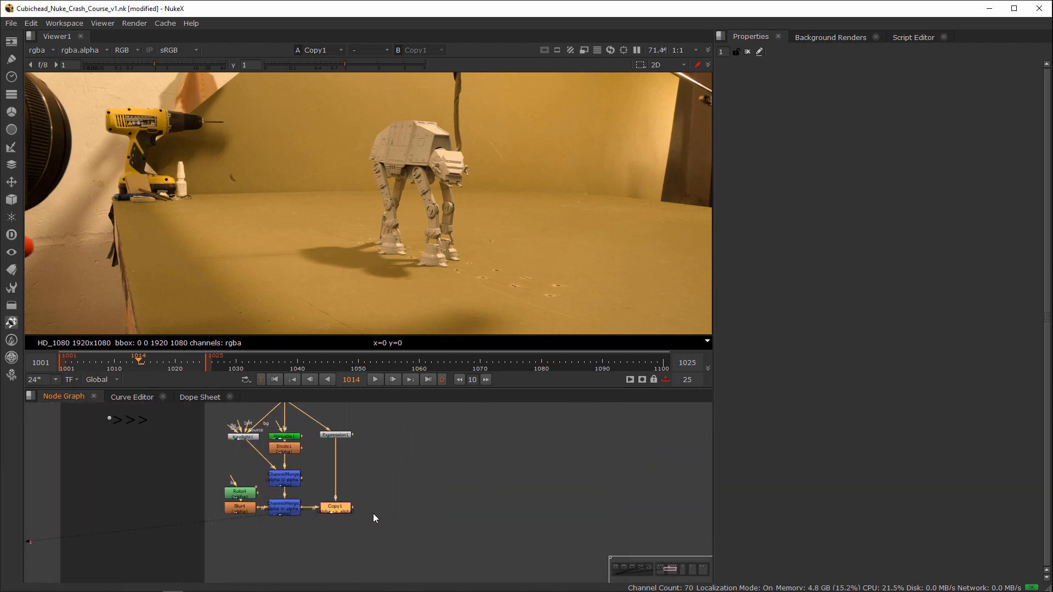
# Step: Merge Copy1 over the Read6 street background with an over operation and view the merge result
pyautogui.click(376, 514)
pyautogui.press('m')
pyautogui.scroll(-2, 398, 518)
pyautogui.moveTo(415, 502)
pyautogui.mouseDown()
pyautogui.moveTo(412, 422)
pyautogui.moveTo(367, 512)
pyautogui.moveTo(410, 511)
pyautogui.mouseUp()
pyautogui.press('1')
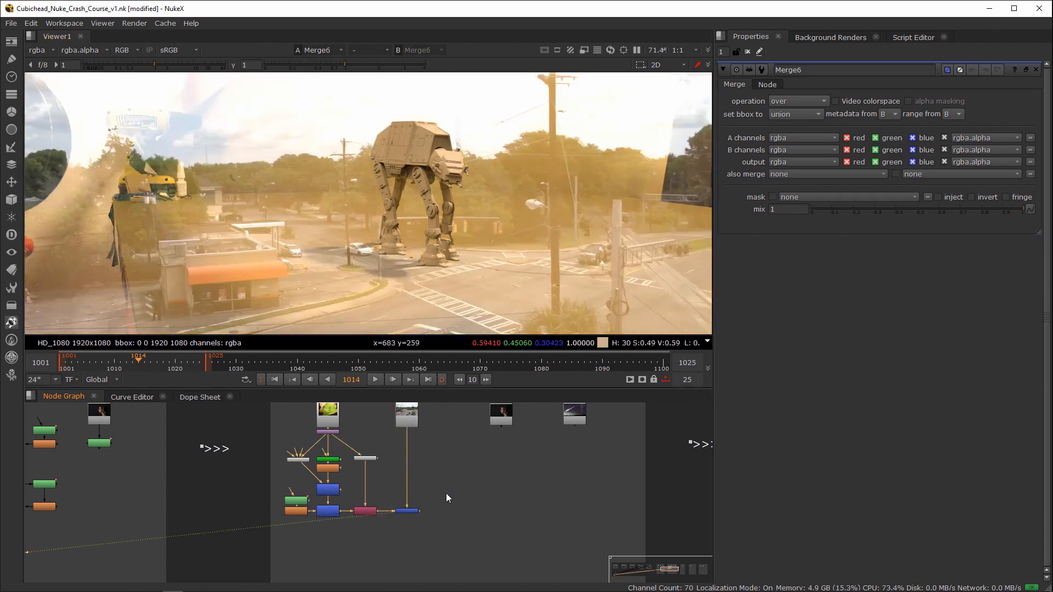
# Step: Insert a Premult node between Copy1 and Merge6, line Merge6 up beside it, and go to frame 1015
pyautogui.scroll(2, 446, 493)
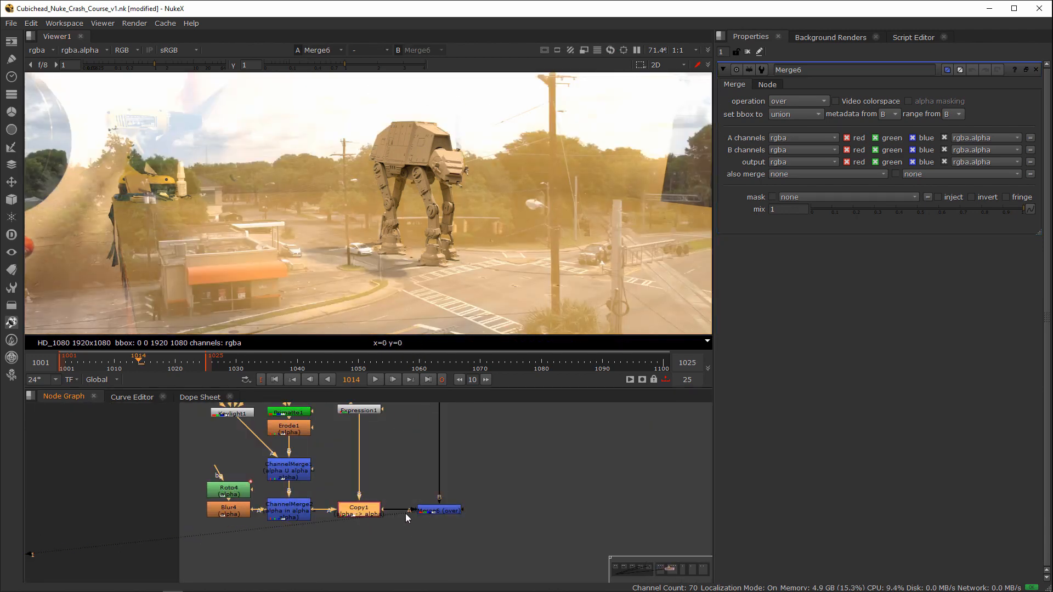
pyautogui.hotkey('shift', 'p')
pyautogui.moveTo(436, 513); pyautogui.dragTo(442, 526)
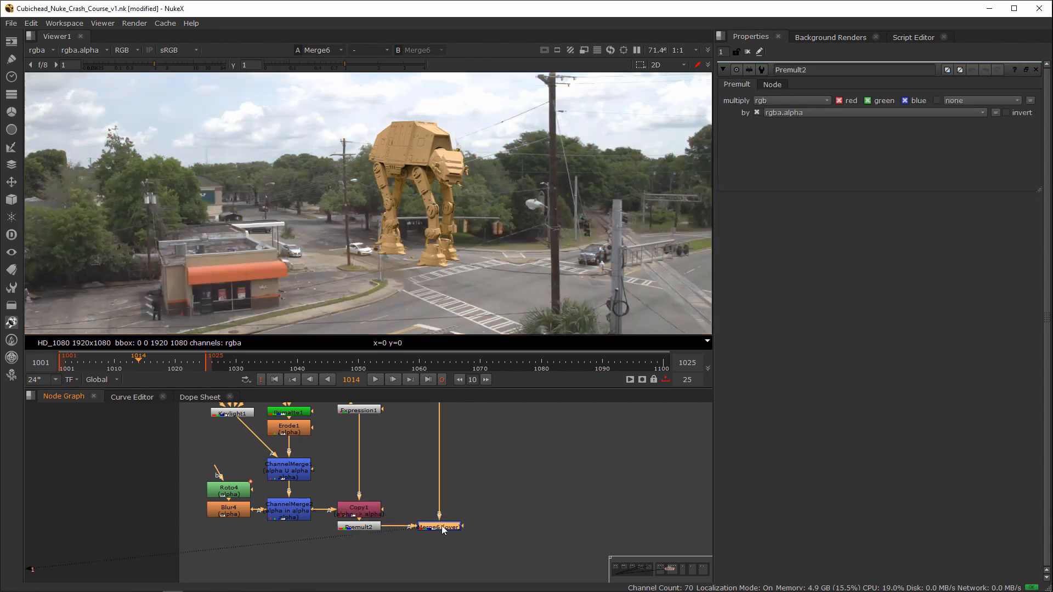
pyautogui.click(115, 363)
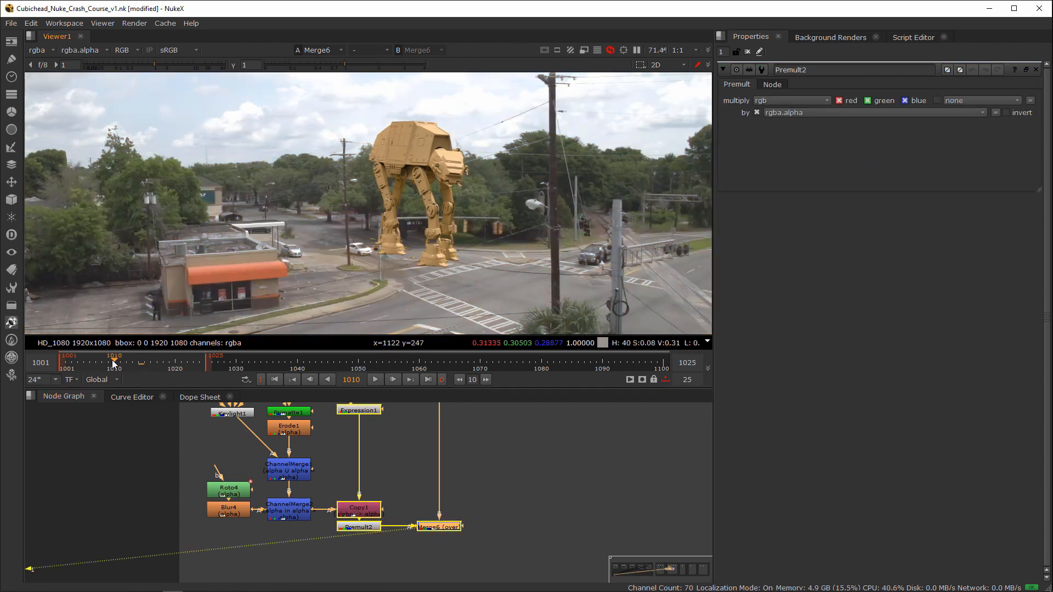
pyautogui.click(144, 363)
# Step: Move Premult2 and Merge6 further down the node graph to open space beneath Copy1
pyautogui.moveTo(438, 527); pyautogui.dragTo(440, 531)
pyautogui.moveTo(512, 517); pyautogui.dragTo(294, 554)
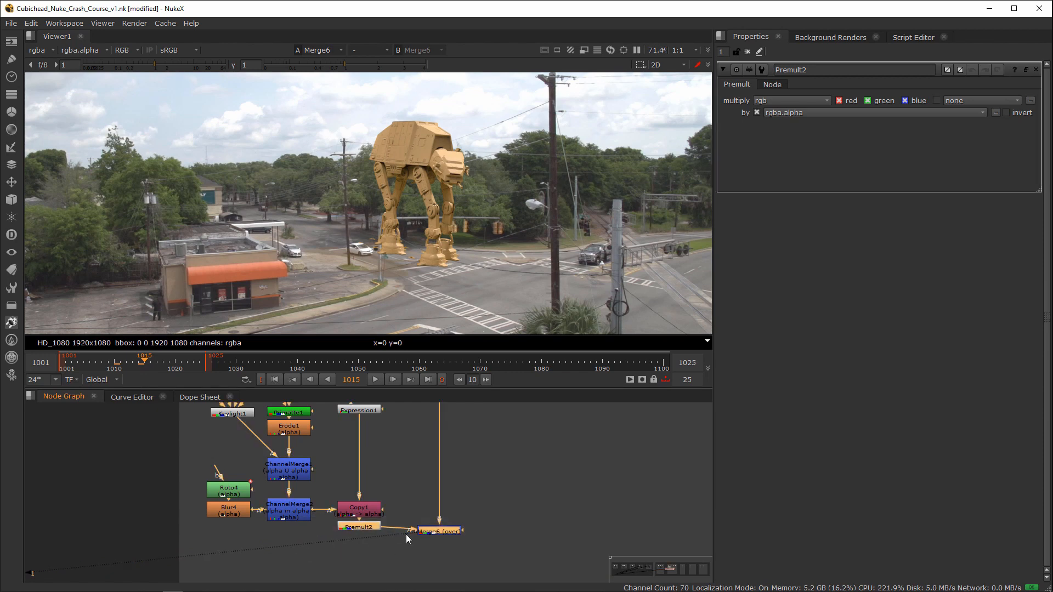
pyautogui.moveTo(456, 534); pyautogui.dragTo(445, 572)
pyautogui.moveTo(472, 553); pyautogui.dragTo(495, 525, button='middle')
pyautogui.click(498, 530)
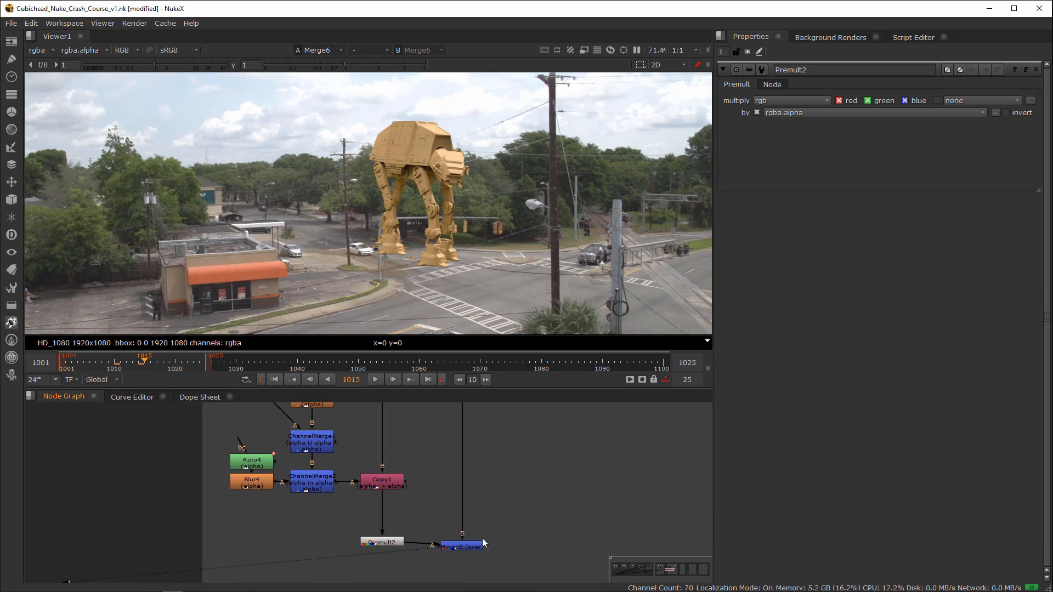
pyautogui.click(474, 546)
# Step: Insert a Grade node between Copy1 and Premult2 and sample its whitepoint from the walker's body
pyautogui.click(385, 484)
pyautogui.press('g')
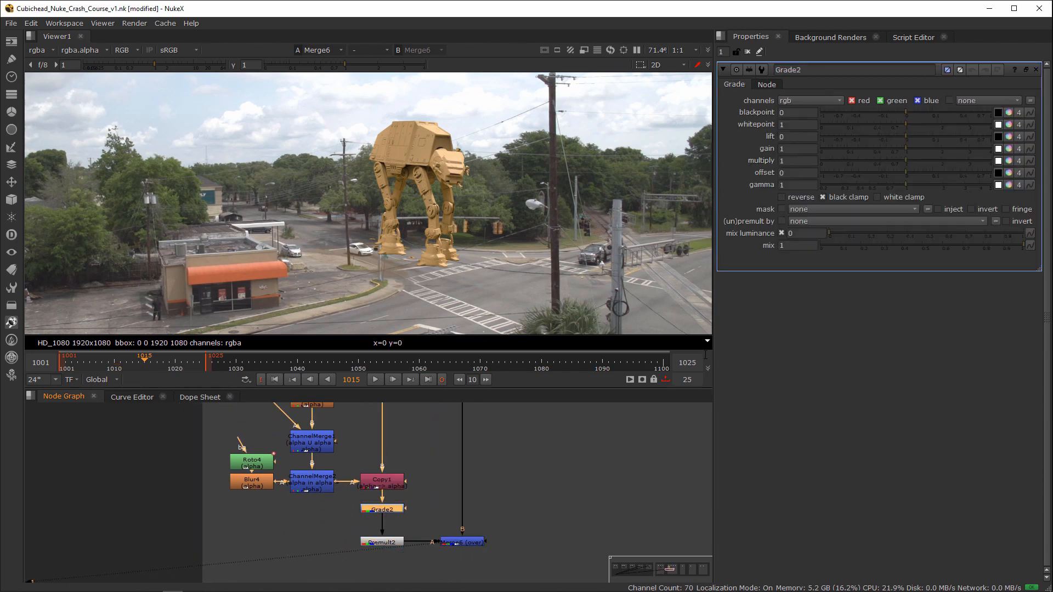
pyautogui.click(1000, 123)
pyautogui.scroll(10, 431, 165)
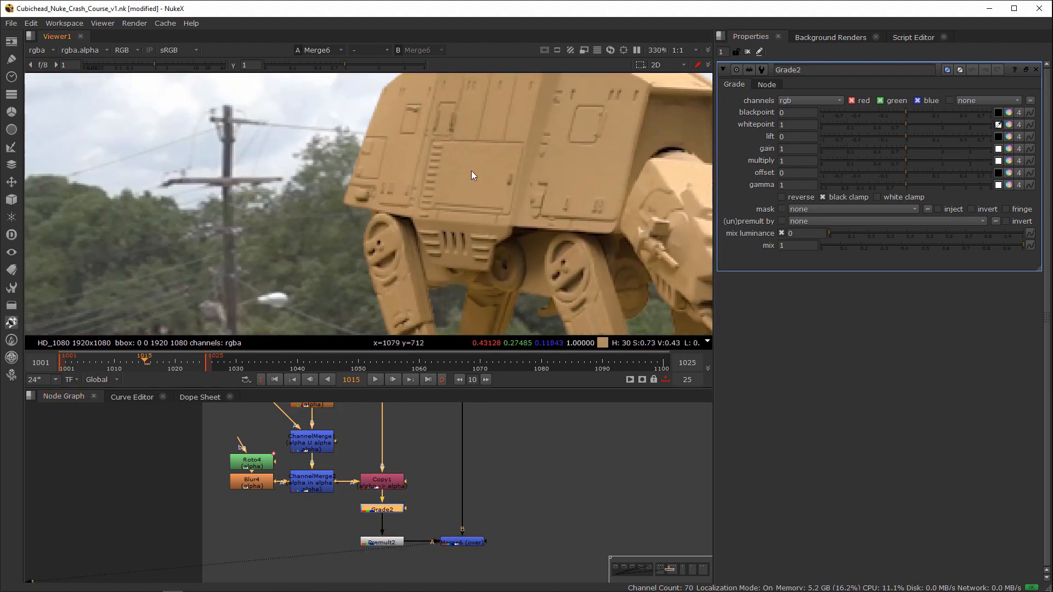
pyautogui.keyDown('ctrl'); pyautogui.keyDown('shift'); pyautogui.moveTo(476, 161); pyautogui.dragTo(497, 176); pyautogui.keyUp('shift'); pyautogui.keyUp('ctrl')
pyautogui.moveTo(494, 177); pyautogui.dragTo(603, 106, button='middle')
# Step: Sample Grade2's gain colour from the grey road surface in the background and end the colour sampling
pyautogui.moveTo(998, 149); pyautogui.dragTo(998, 153)
pyautogui.keyDown('ctrl'); pyautogui.click(969, 150); pyautogui.keyUp('ctrl')
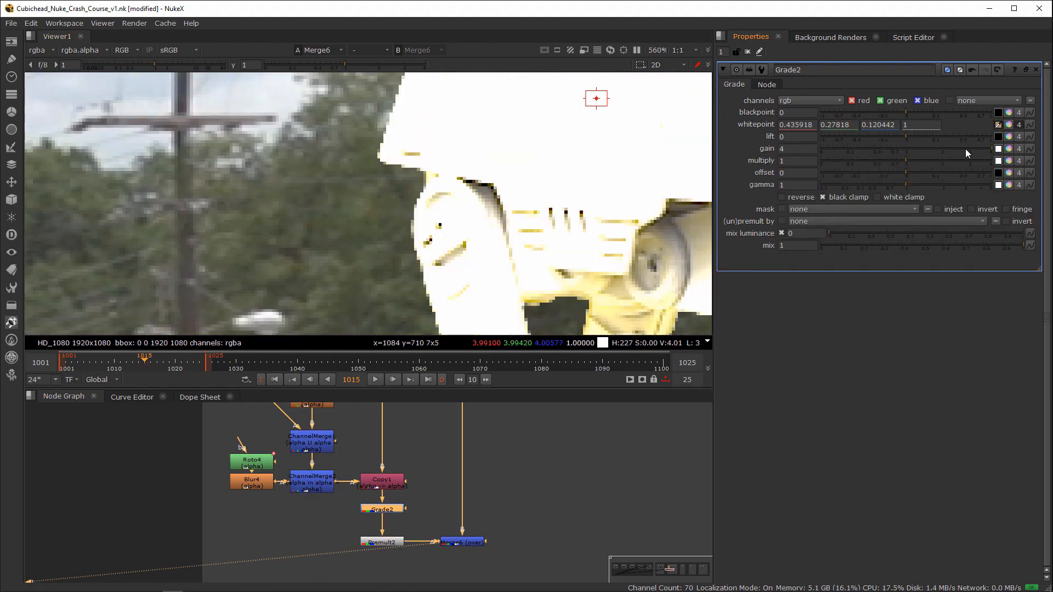
pyautogui.click(999, 150)
pyautogui.moveTo(245, 321); pyautogui.dragTo(569, 133, button='middle')
pyautogui.moveTo(378, 329); pyautogui.dragTo(535, 105, button='middle')
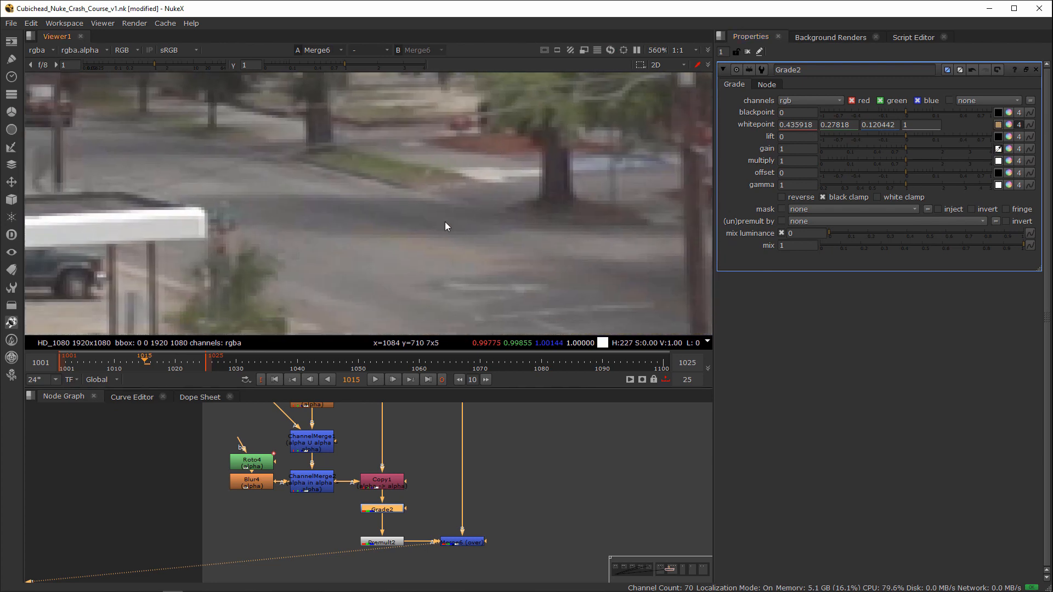
pyautogui.scroll(1, 363, 251)
pyautogui.keyDown('ctrl'); pyautogui.keyDown('shift'); pyautogui.moveTo(394, 204); pyautogui.dragTo(448, 223); pyautogui.keyUp('shift'); pyautogui.keyUp('ctrl')
pyautogui.click(998, 149)
pyautogui.scroll(-7, 351, 208)
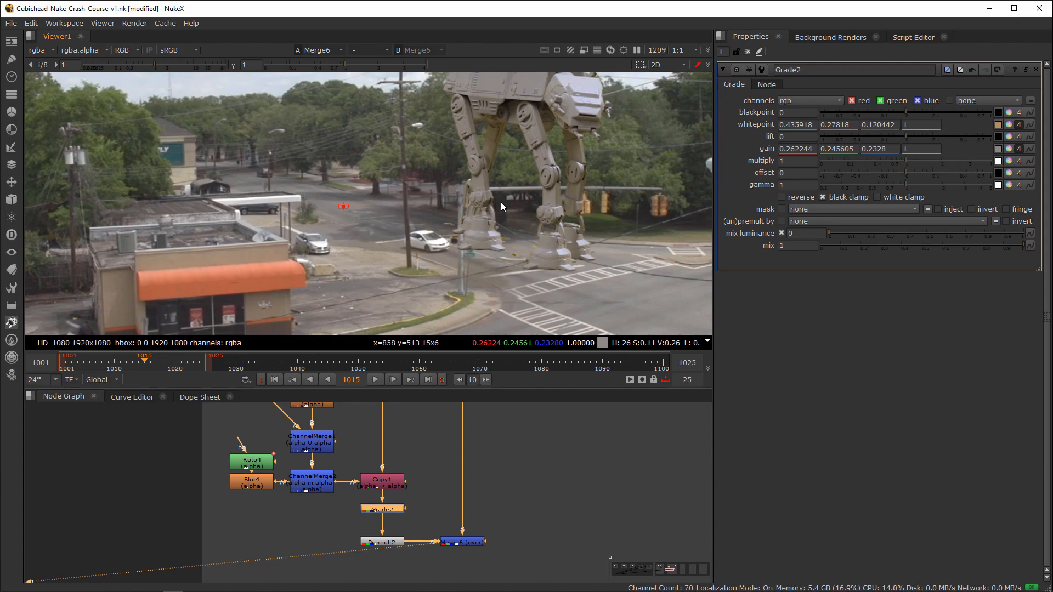
# Step: Compare the composite with Grade2 disabled and enabled, close its properties, and inspect the walker's legs up close
pyautogui.press('f')
pyautogui.click(384, 510)
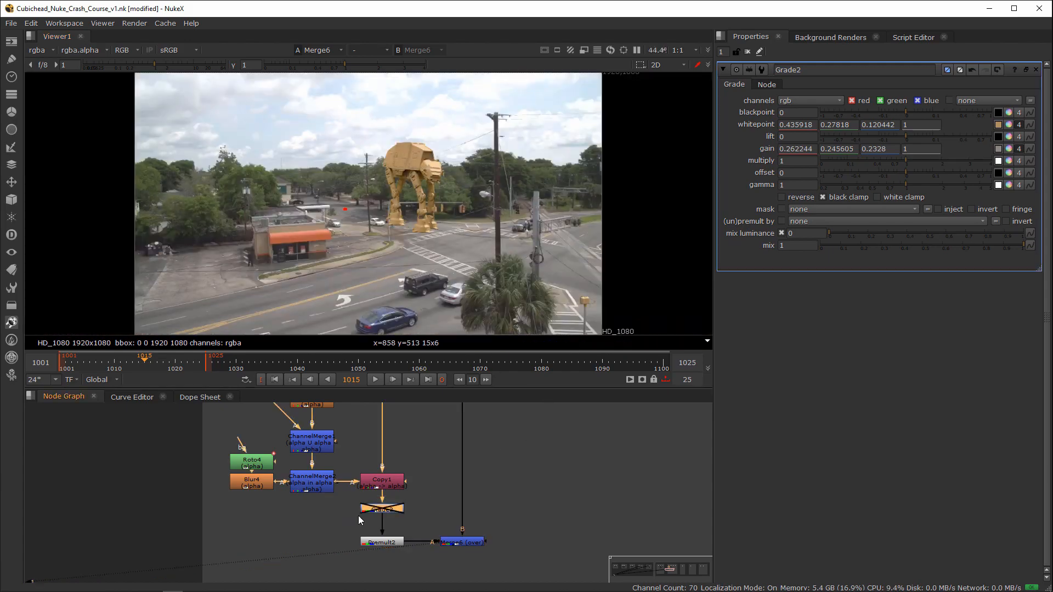
pyautogui.click(747, 51)
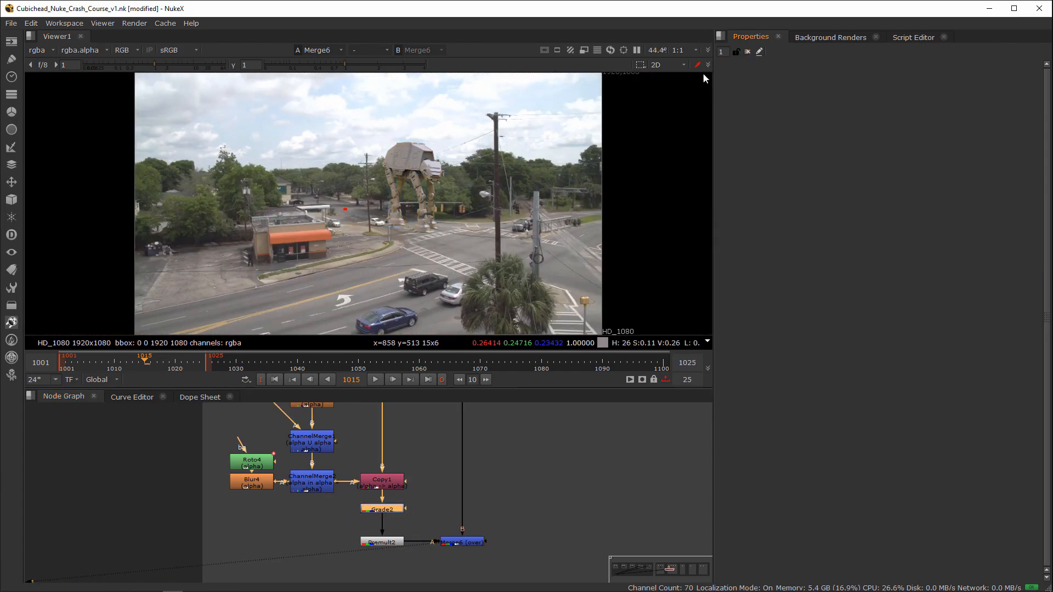
pyautogui.scroll(5, 421, 207)
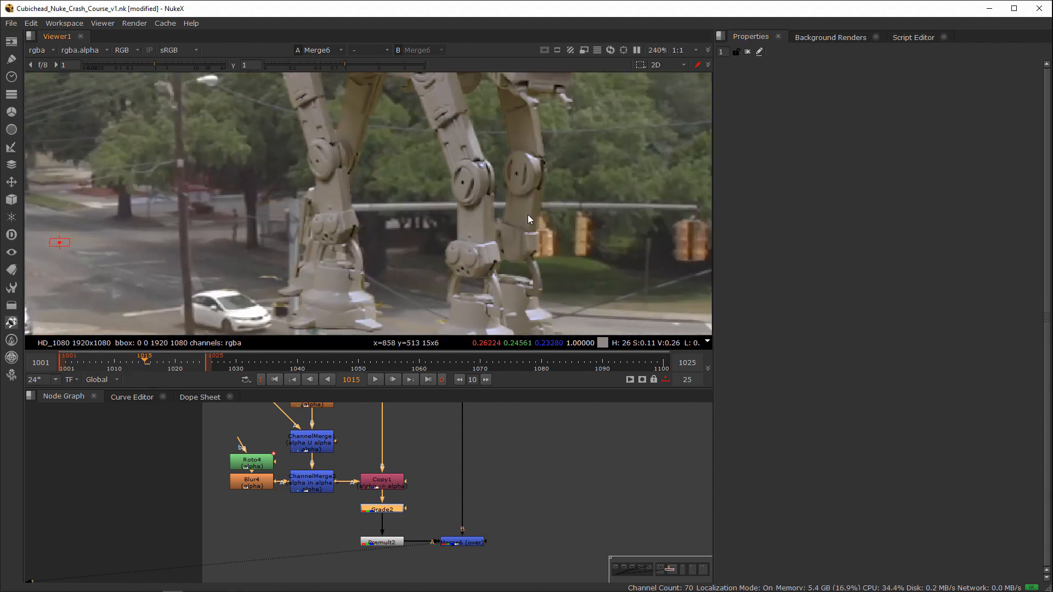
pyautogui.scroll(-3, 366, 240)
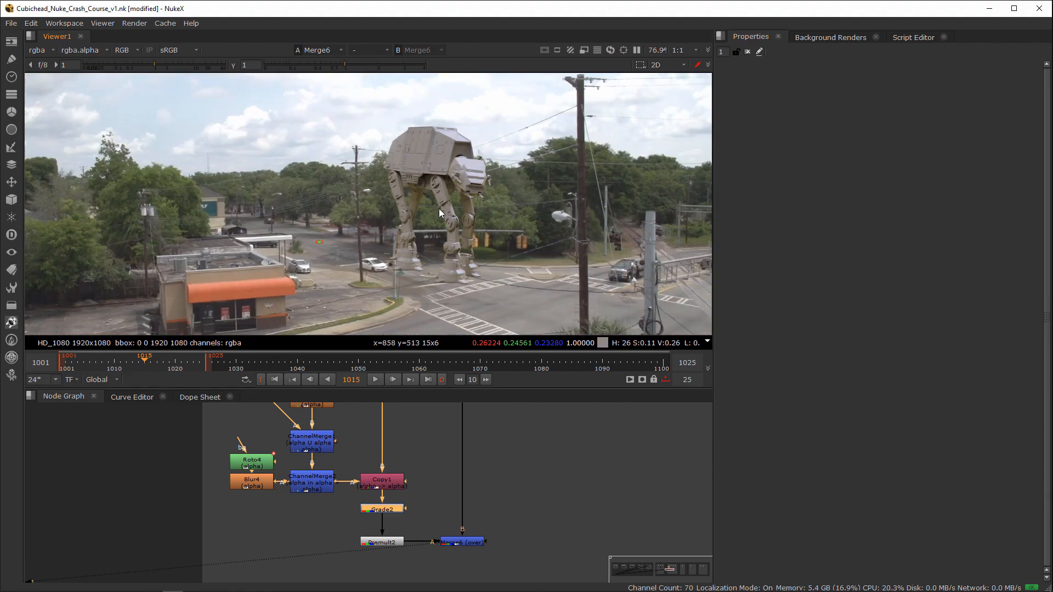
pyautogui.scroll(-2, 465, 225)
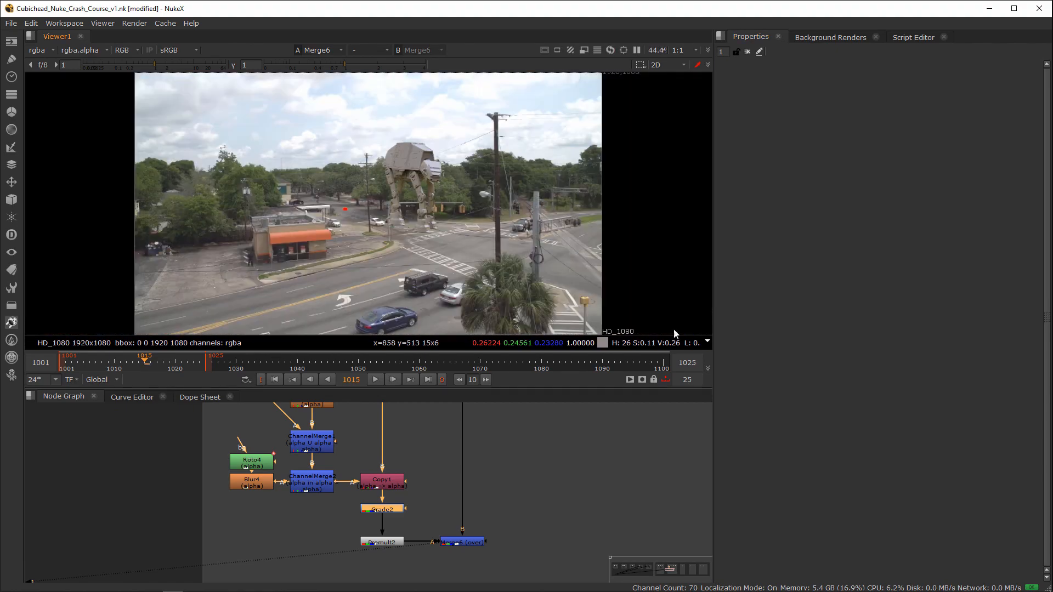
# Step: Show the Read7 clip of the woman in profile in the viewer
pyautogui.scroll(-4, 396, 485)
pyautogui.scroll(5, 460, 427)
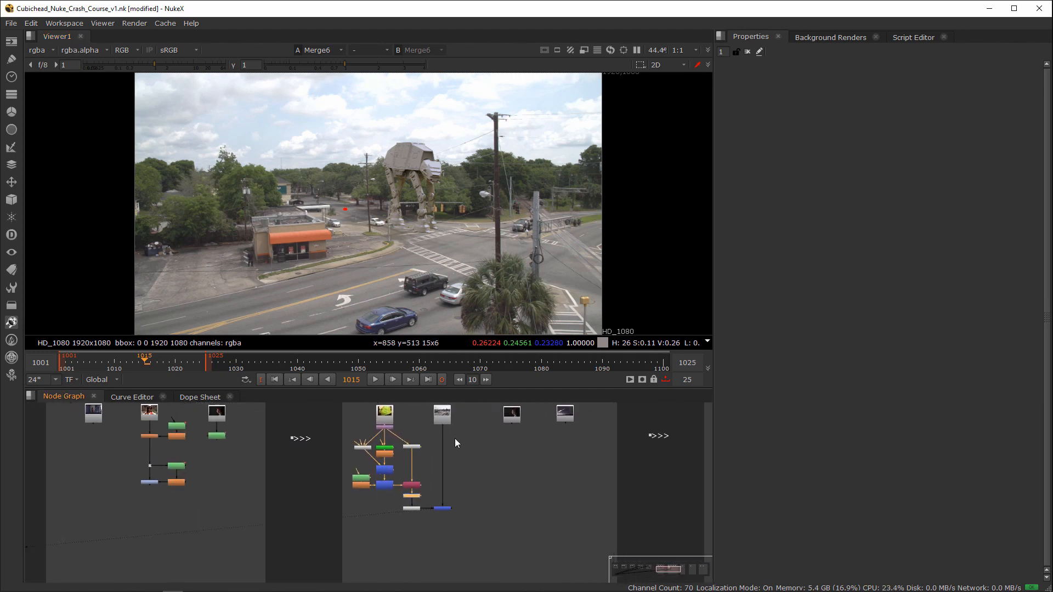
pyautogui.moveTo(446, 439); pyautogui.dragTo(390, 497, button='middle')
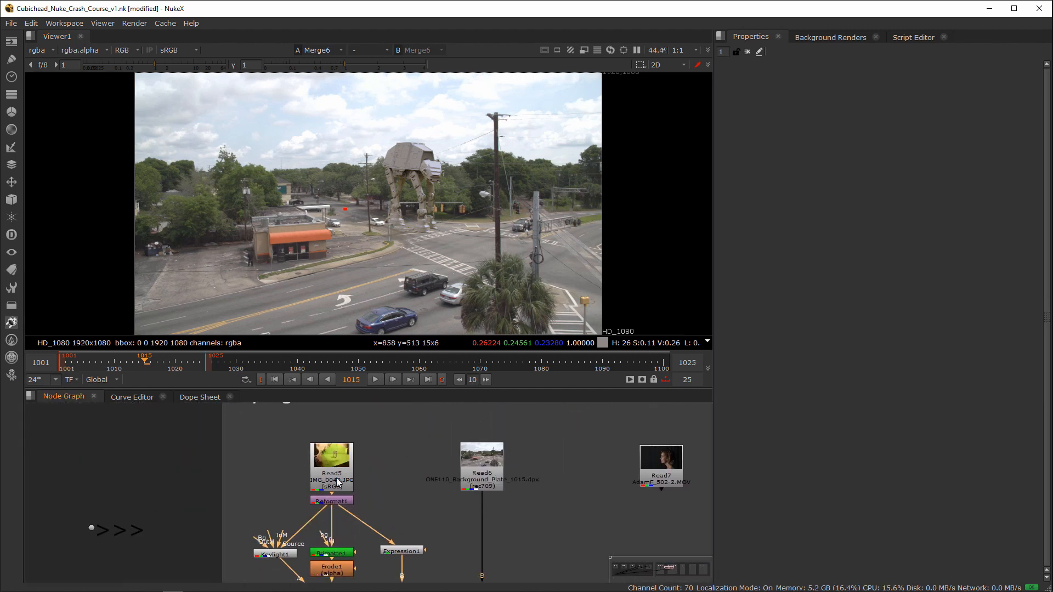
pyautogui.moveTo(710, 436); pyautogui.dragTo(460, 427, button='middle')
pyautogui.click(409, 470)
pyautogui.press('1')
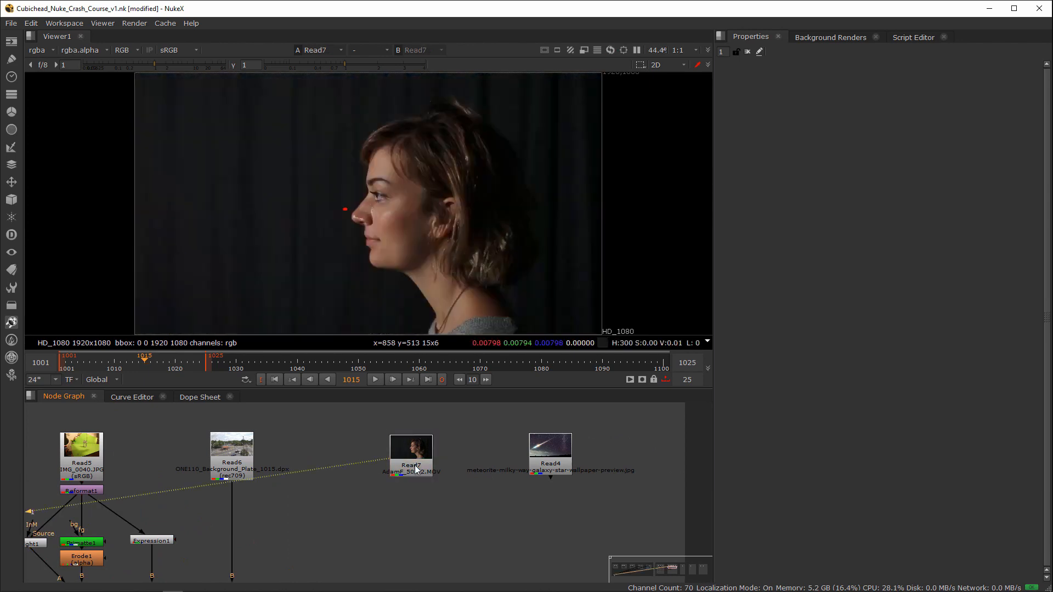
# Step: Add a Keyer node below Read7
pyautogui.doubleClick(406, 472)
pyautogui.press('Tab')
pyautogui.write('keyer')
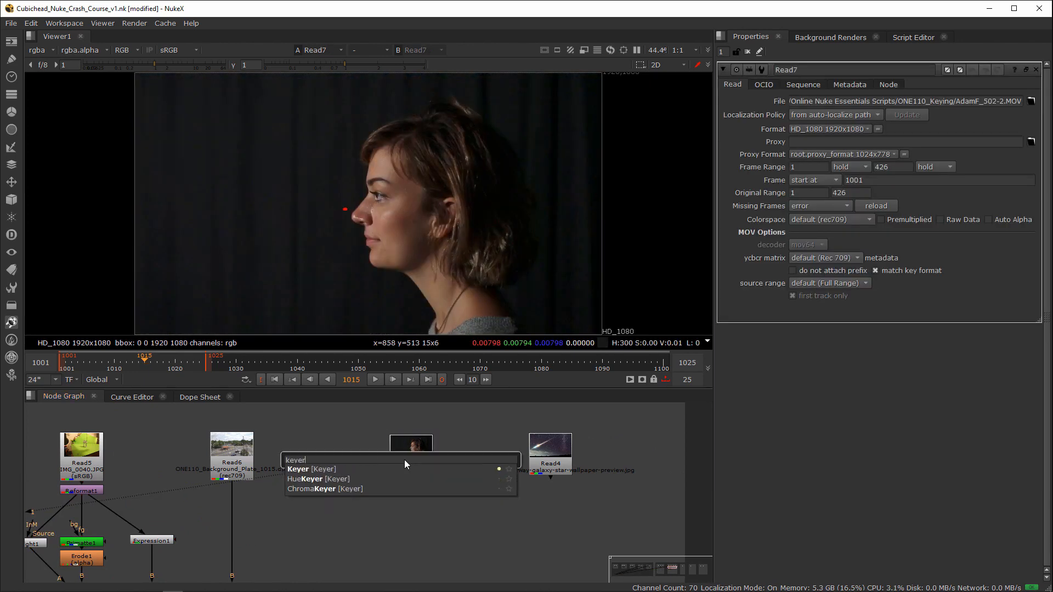
pyautogui.press('Return')
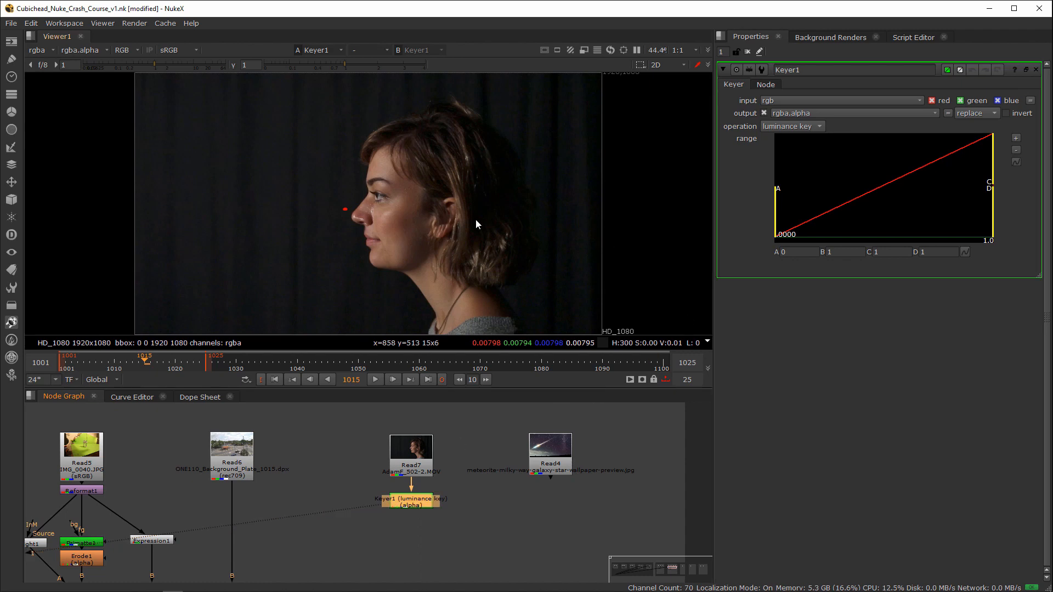
# Step: Compare the alpha channel of Read7 with the alpha of Keyer1 in the viewer
pyautogui.press('a')
pyautogui.scroll(5, 470, 240)
pyautogui.click(408, 434)
pyautogui.press('1')
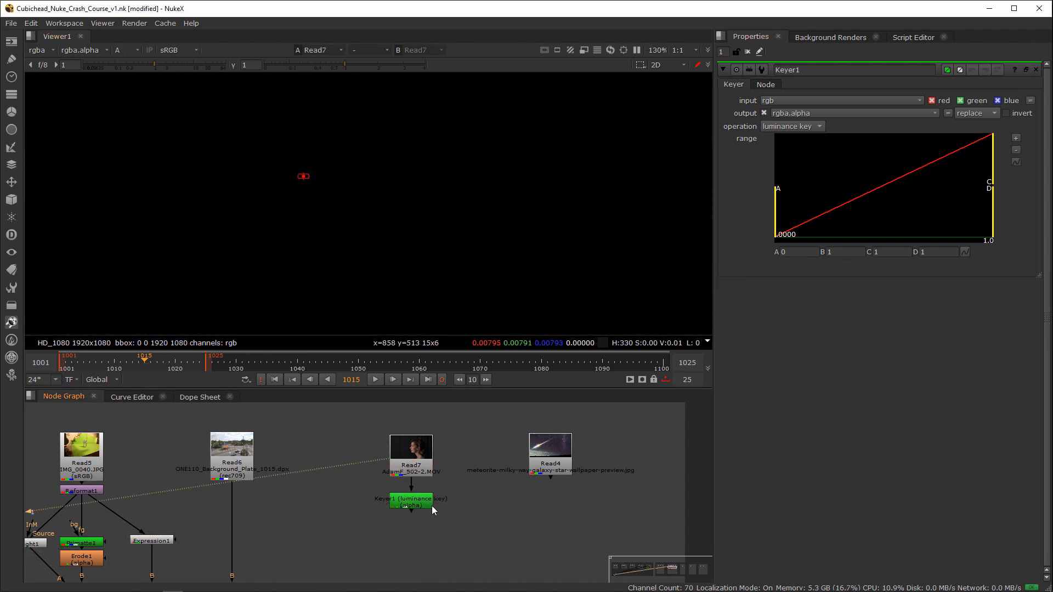
pyautogui.click(419, 507)
pyautogui.press('1')
pyautogui.click(425, 485)
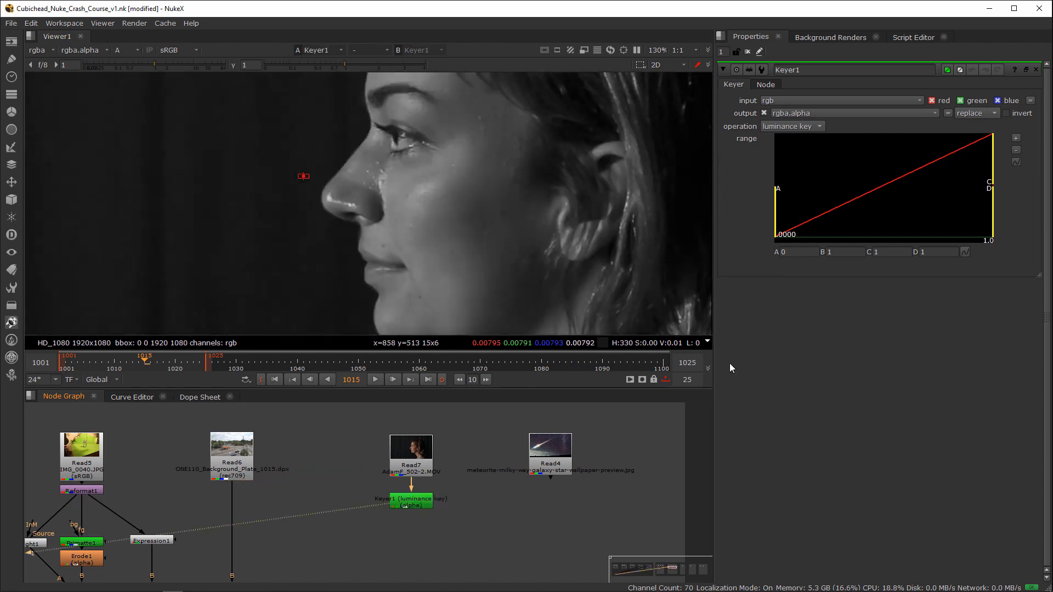
# Step: Review the operations available in Keyer1 and keep luminance key selected
pyautogui.click(783, 127)
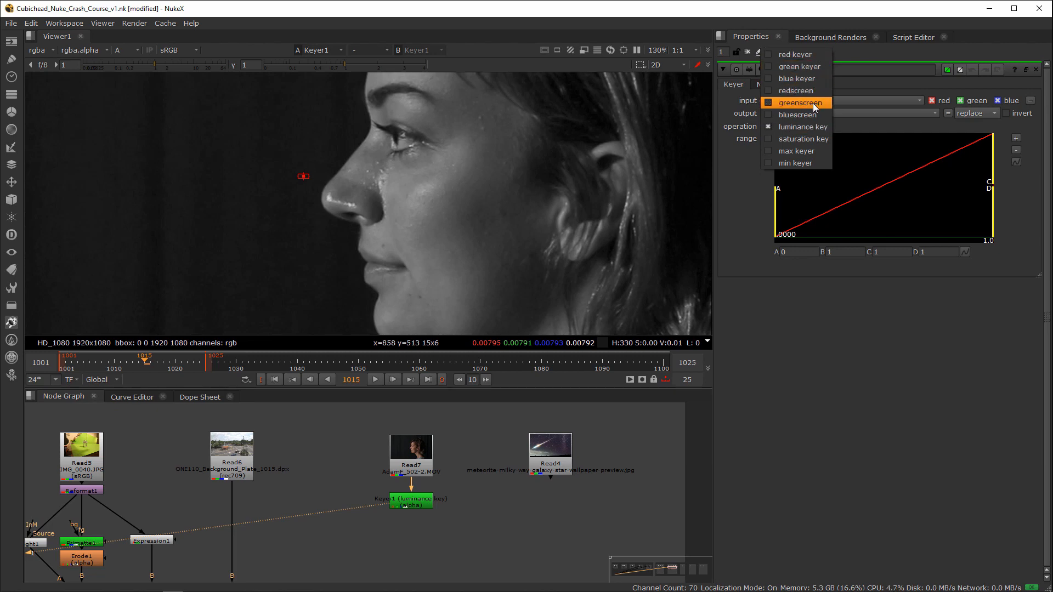
pyautogui.click(802, 127)
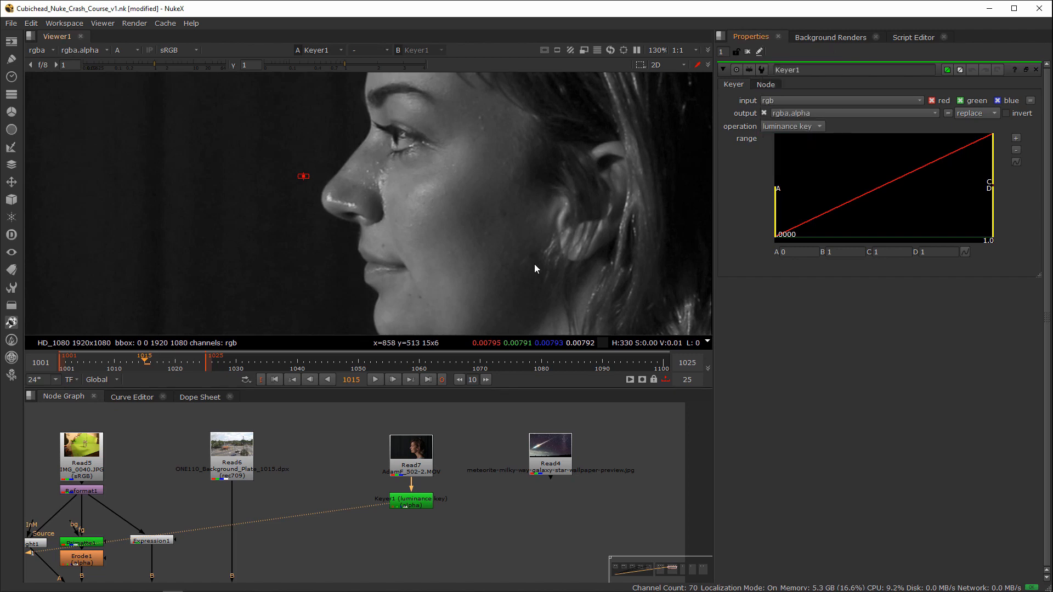
pyautogui.doubleClick(71, 453)
pyautogui.doubleClick(413, 503)
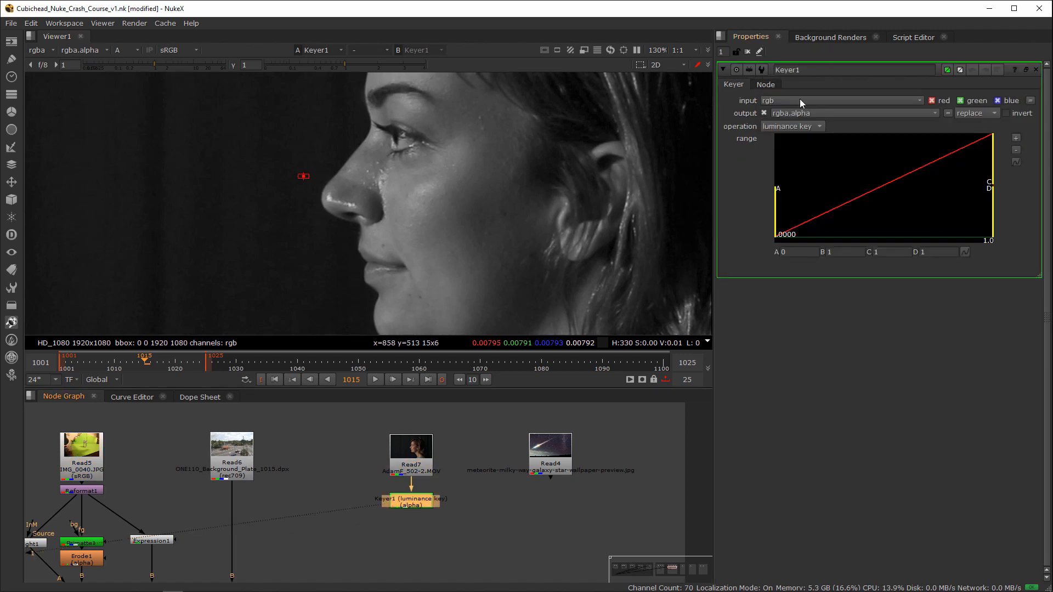
pyautogui.click(792, 128)
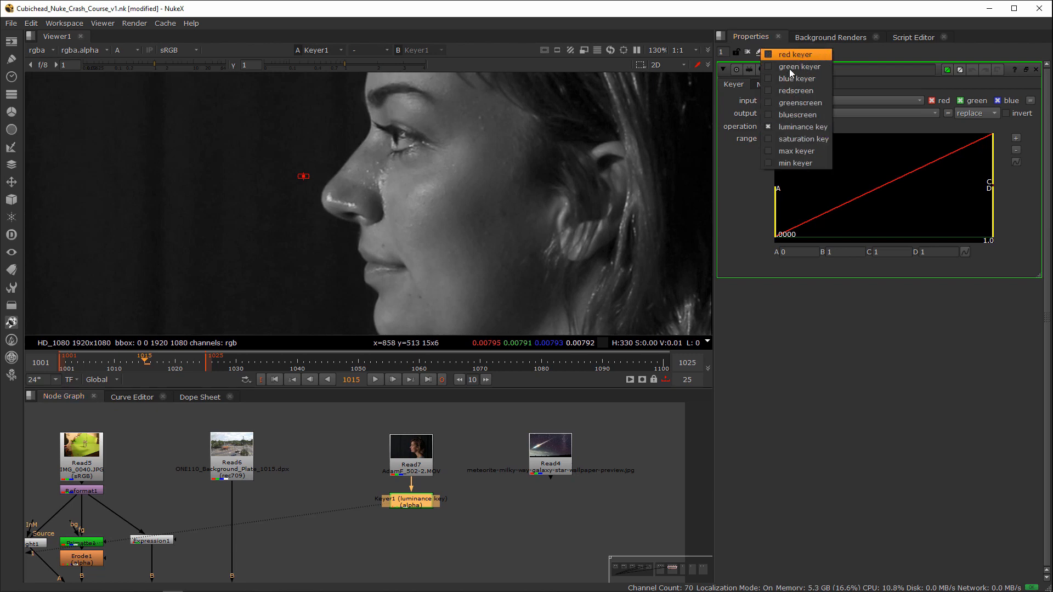
pyautogui.click(807, 128)
# Step: Compare the red, green, blue and luminance channels of the woman's image at Keyer1
pyautogui.press('r')
pyautogui.press('g')
pyautogui.press('b')
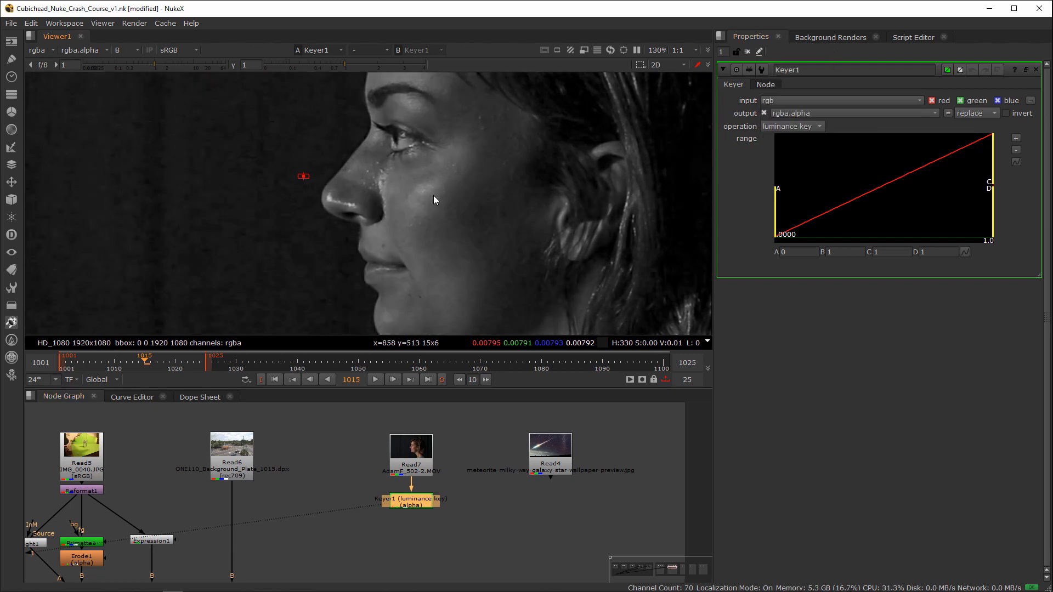
pyautogui.press('r')
pyautogui.press('g')
pyautogui.press('b')
pyautogui.press('r')
pyautogui.press('r')
pyautogui.press('r')
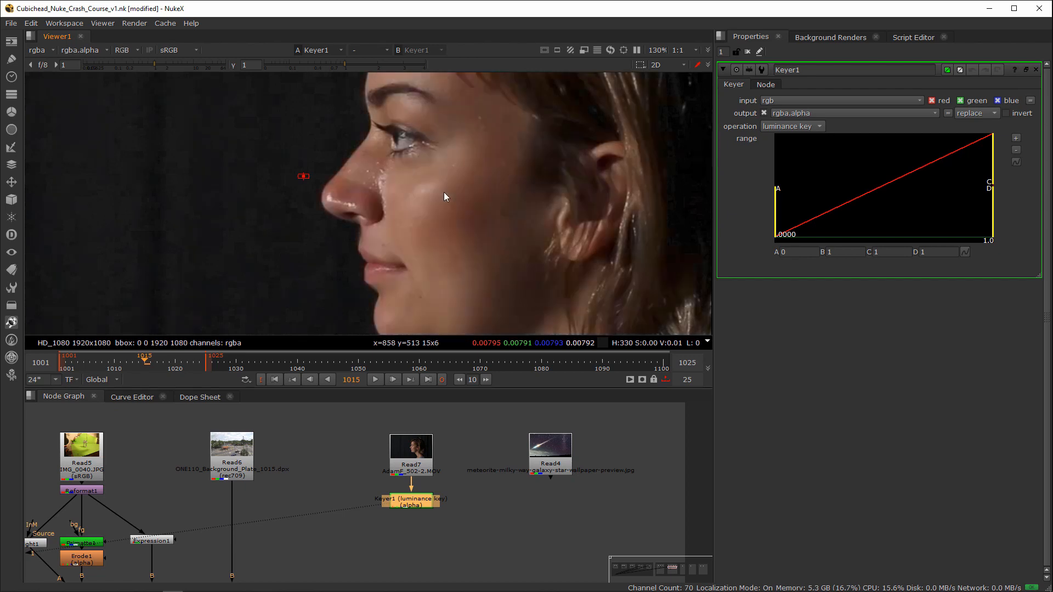
pyautogui.press('b')
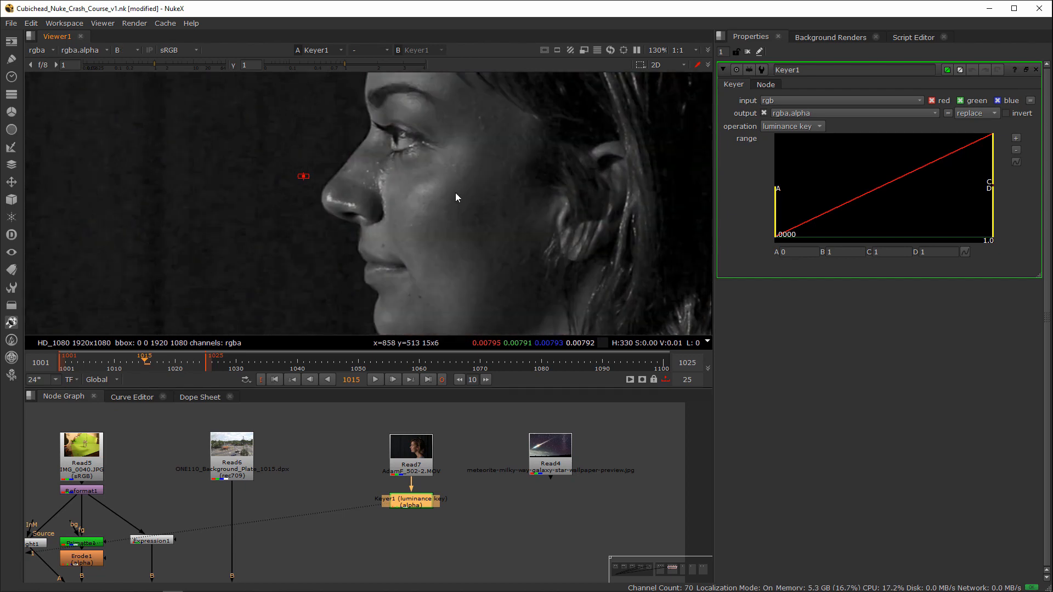
pyautogui.press('g')
pyautogui.press('r')
pyautogui.press('g')
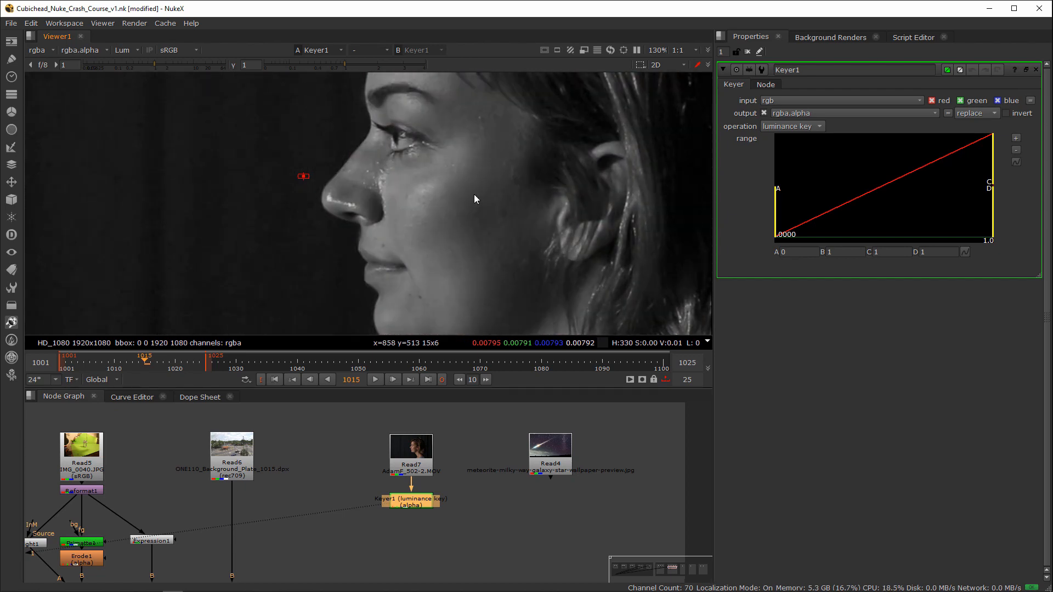
pyautogui.press('r')
pyautogui.press('y')
pyautogui.press('r')
pyautogui.press('y')
pyautogui.press('r')
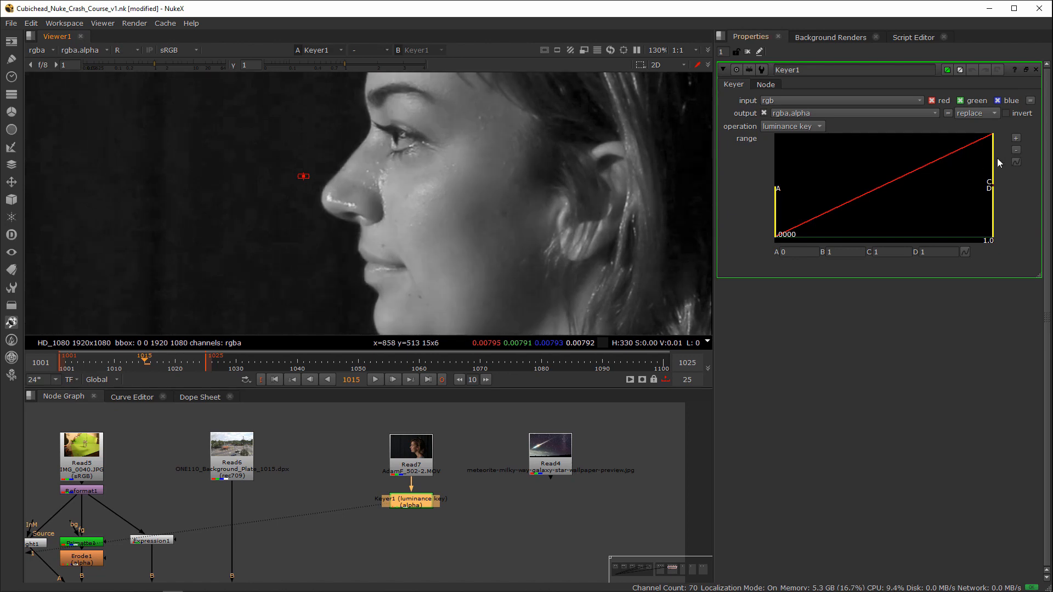
# Step: Set Keyer1's operation to red keyer, view its alpha, and sample the values on the woman's nose bridge
pyautogui.click(793, 126)
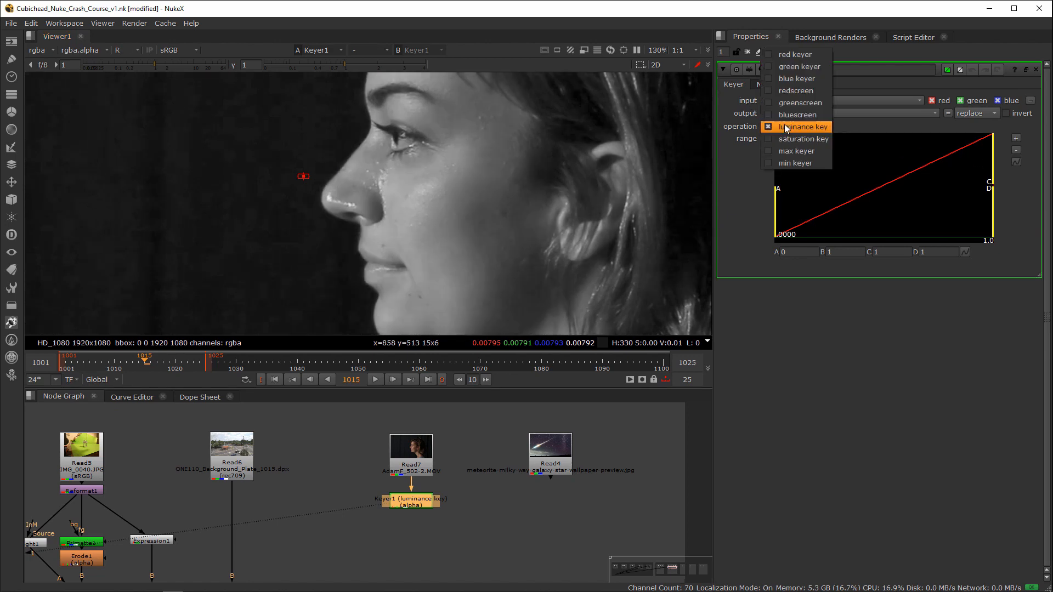
pyautogui.click(795, 50)
pyautogui.press('a')
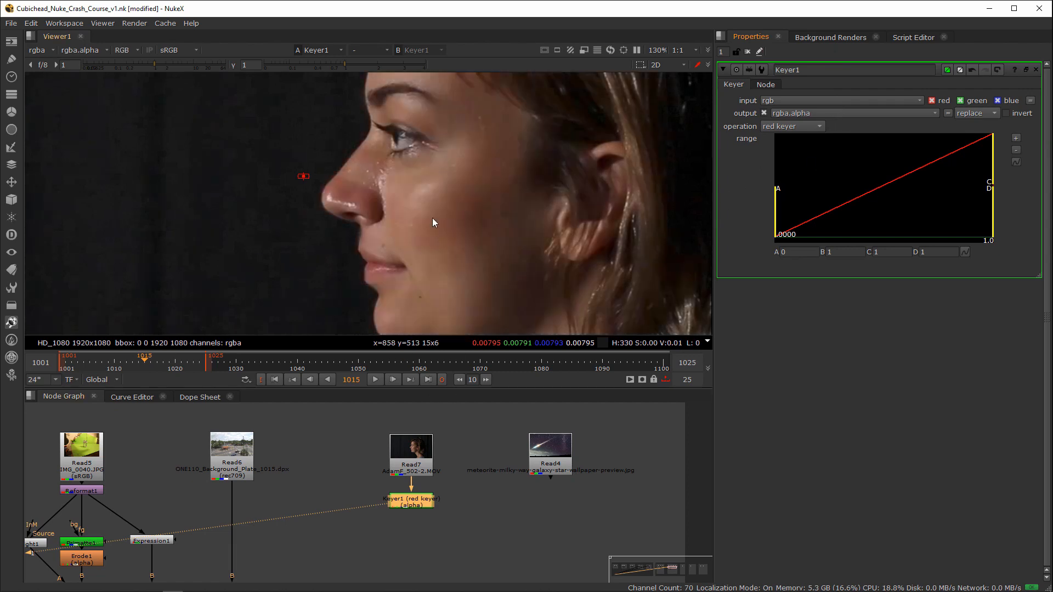
pyautogui.keyDown('ctrl'); pyautogui.keyDown('shift'); pyautogui.moveTo(353, 162); pyautogui.dragTo(364, 170); pyautogui.keyUp('shift'); pyautogui.keyUp('ctrl')
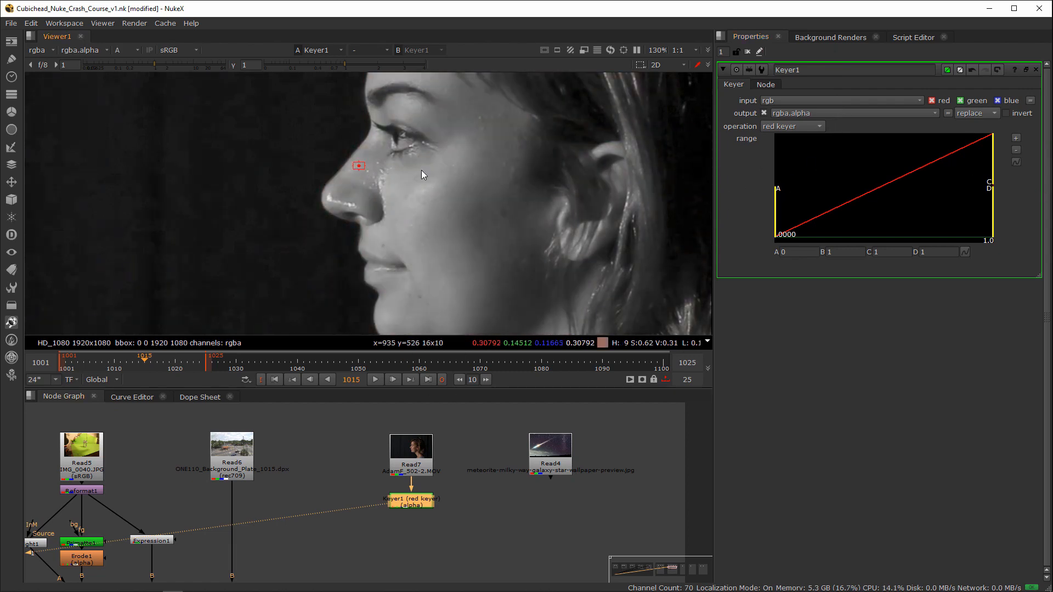
# Step: Tighten Keyer1's range, setting B to about 0.258 and A to about 0.0106, using the dark background beside the nose as reference
pyautogui.moveTo(993, 182); pyautogui.dragTo(882, 186)
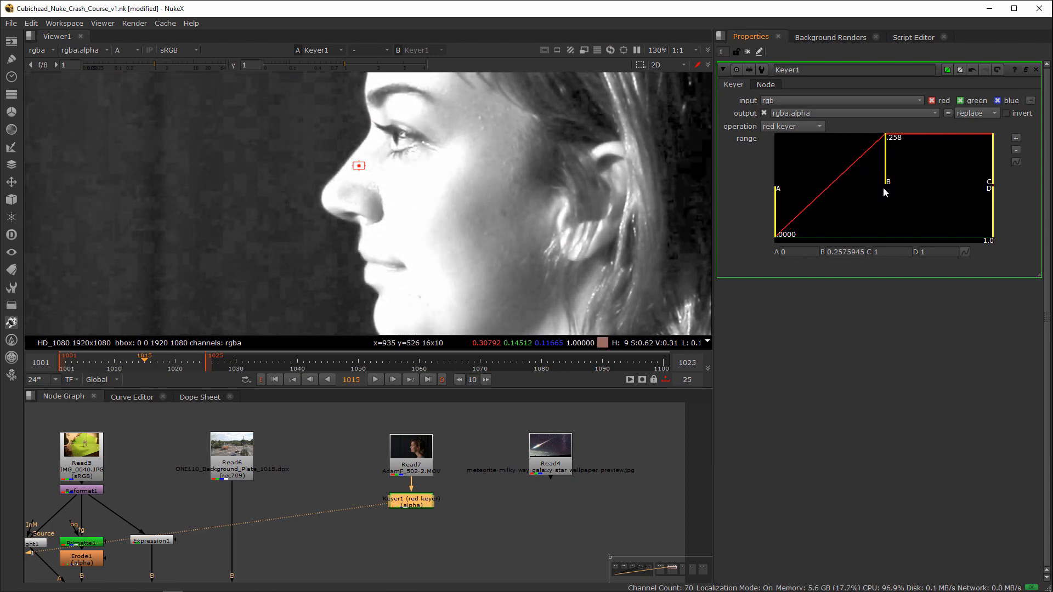
pyautogui.keyDown('ctrl'); pyautogui.keyDown('shift'); pyautogui.moveTo(325, 147); pyautogui.dragTo(334, 158); pyautogui.keyUp('shift'); pyautogui.keyUp('ctrl')
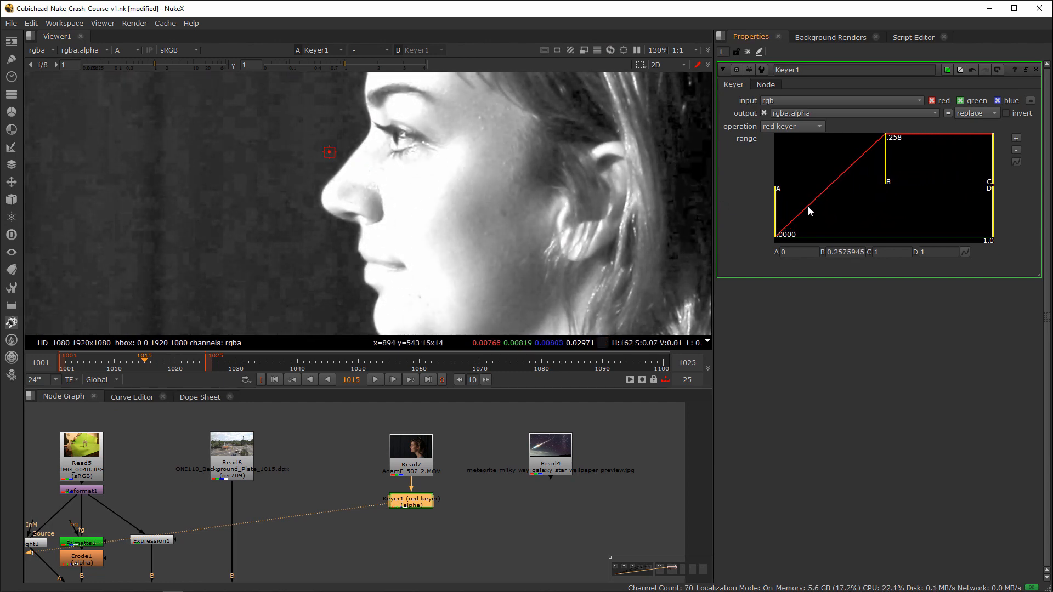
pyautogui.moveTo(776, 213); pyautogui.dragTo(801, 214)
pyautogui.scroll(-5, 458, 200)
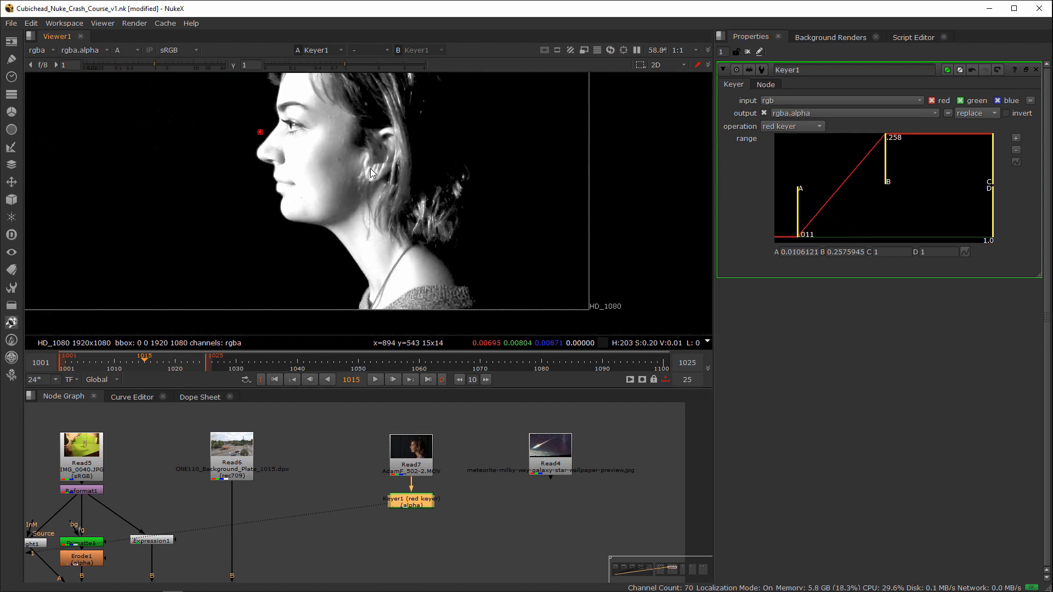
pyautogui.scroll(2, 341, 197)
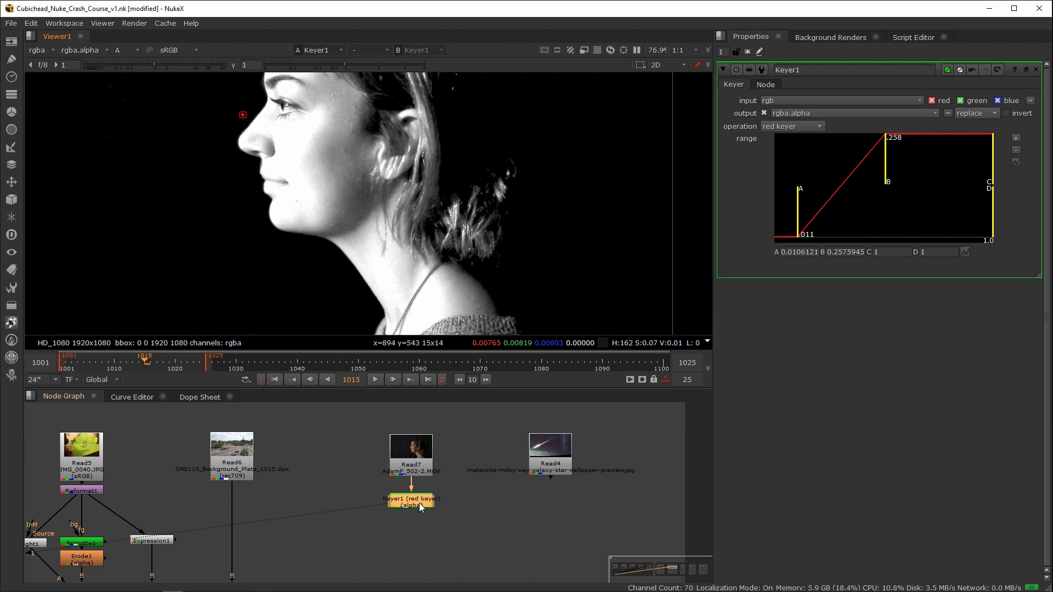
# Step: Add a Roto node after Keyer1 and show the woman's full-colour image for tracing
pyautogui.press('o')
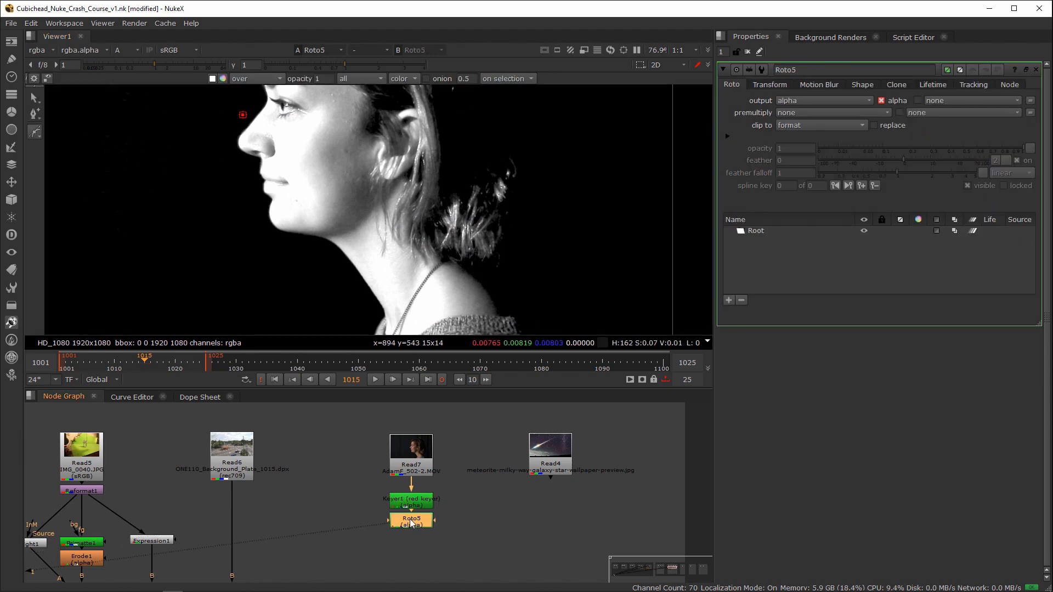
pyautogui.press('a')
pyautogui.scroll(9, 311, 176)
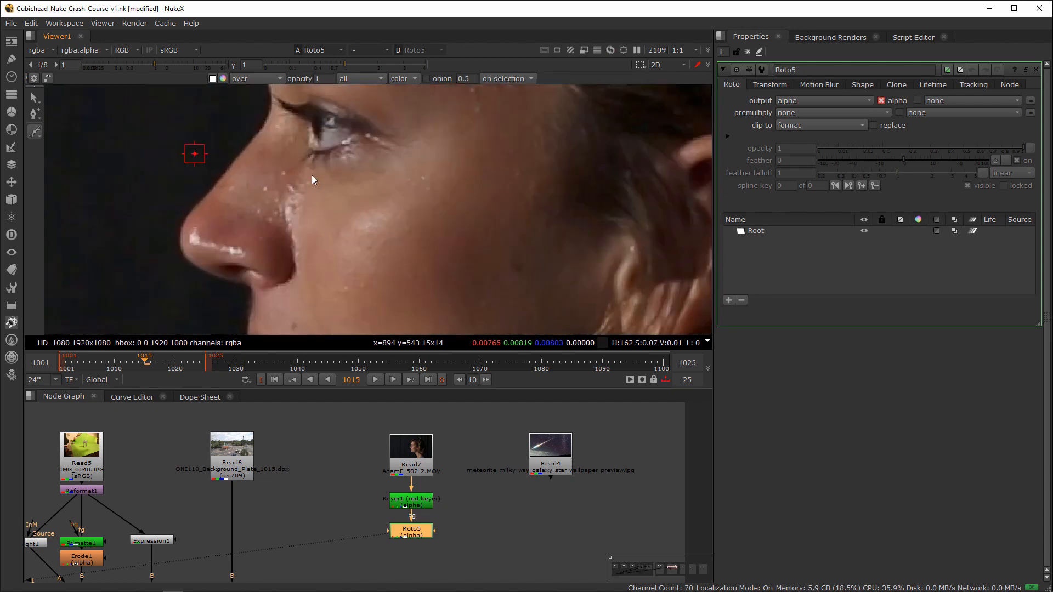
# Step: Start a Bezier shape at the bridge of the nose and trace the profile around the nose, lips and chin
pyautogui.click(276, 131)
pyautogui.moveTo(276, 131); pyautogui.dragTo(264, 147)
pyautogui.click(227, 269)
pyautogui.click(266, 301)
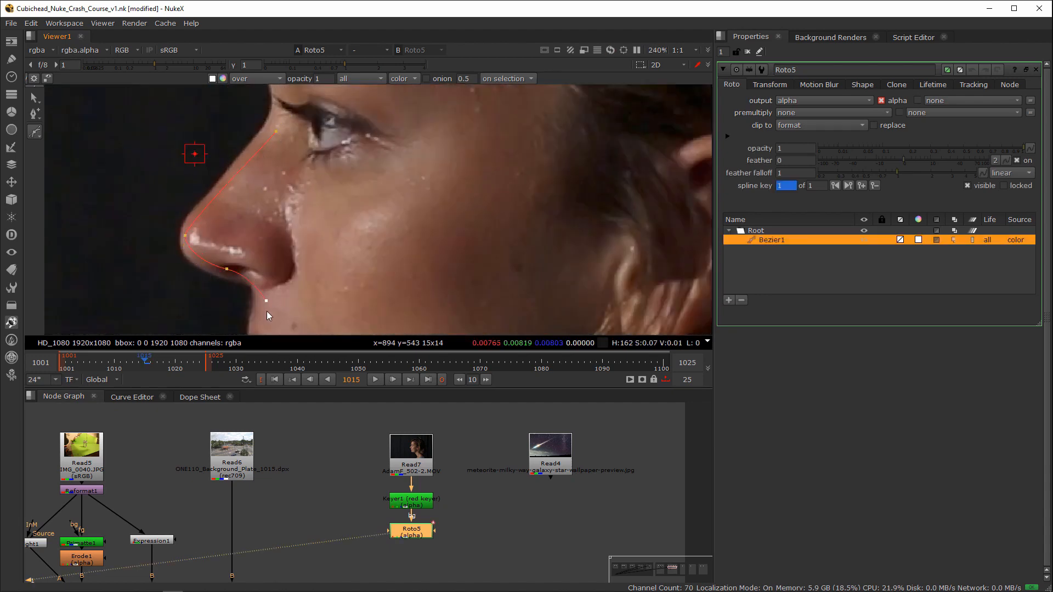
pyautogui.moveTo(267, 311); pyautogui.dragTo(284, 192, button='middle')
pyautogui.moveTo(294, 279); pyautogui.dragTo(311, 290)
pyautogui.moveTo(311, 296); pyautogui.dragTo(295, 218, button='middle')
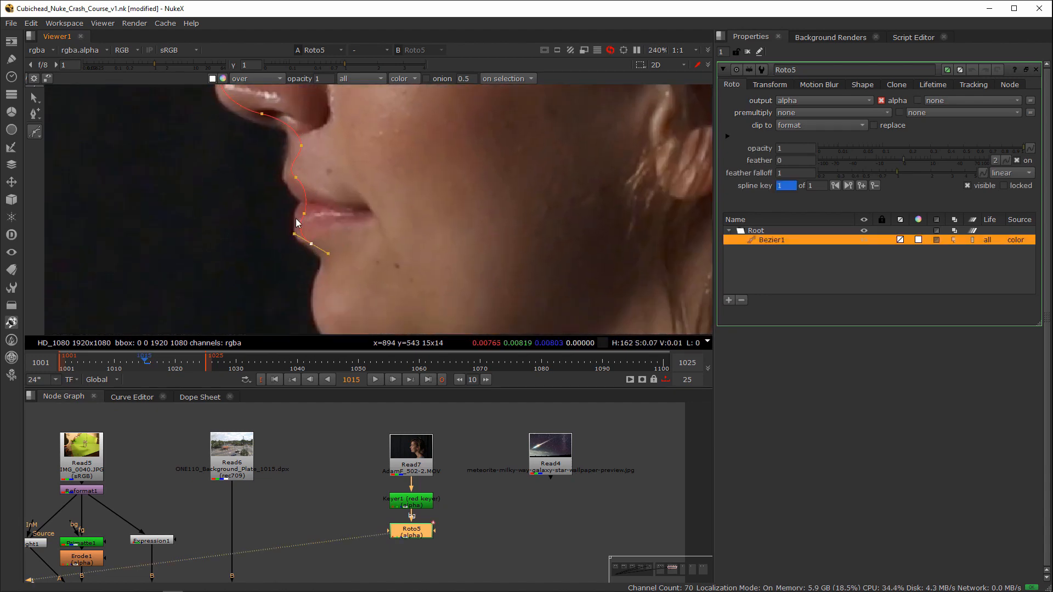
pyautogui.moveTo(305, 297); pyautogui.dragTo(318, 307)
pyautogui.moveTo(320, 311); pyautogui.dragTo(288, 253, button='middle')
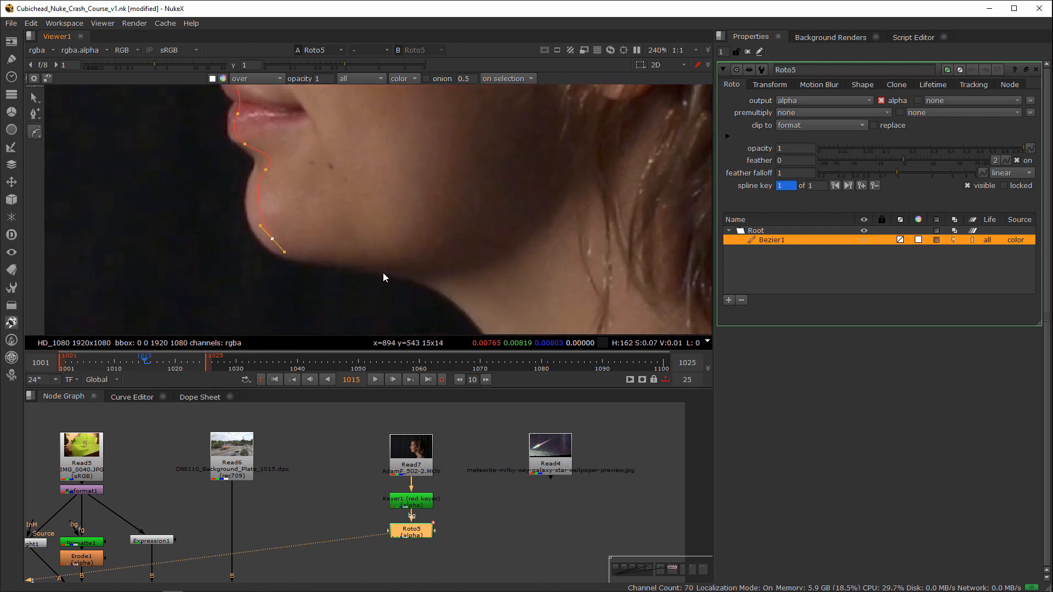
# Step: Continue the Bezier under the jaw and down the front of the neck
pyautogui.moveTo(396, 268); pyautogui.dragTo(430, 277)
pyautogui.moveTo(433, 279); pyautogui.dragTo(362, 223, button='middle')
pyautogui.moveTo(418, 267); pyautogui.dragTo(435, 286)
pyautogui.moveTo(430, 305); pyautogui.dragTo(355, 204, button='middle')
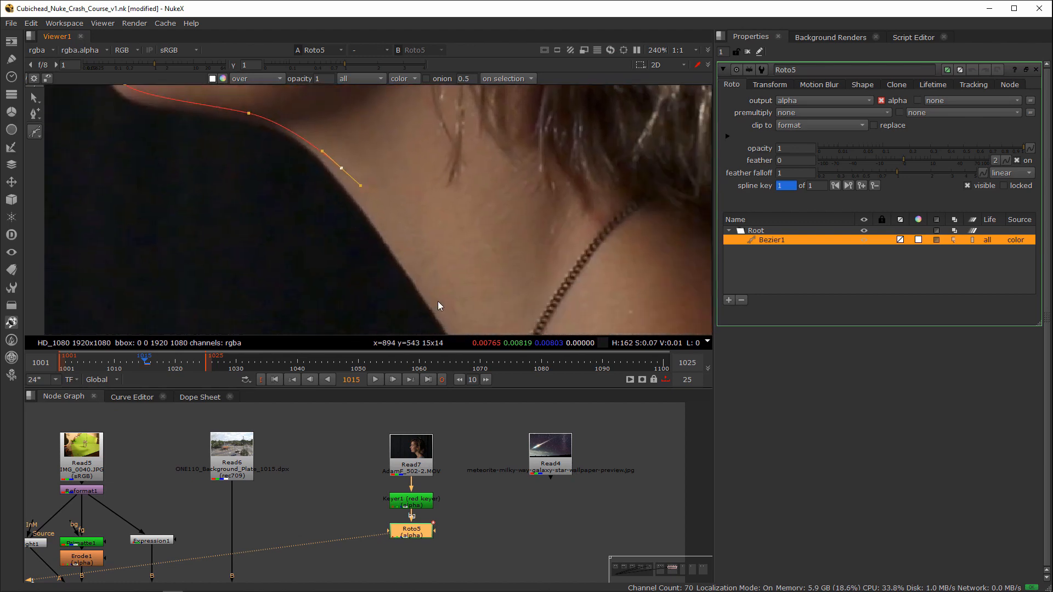
pyautogui.moveTo(438, 301); pyautogui.dragTo(440, 319)
pyautogui.moveTo(442, 324); pyautogui.dragTo(389, 245, button='middle')
pyautogui.moveTo(391, 238); pyautogui.dragTo(407, 252)
pyautogui.moveTo(396, 278); pyautogui.dragTo(409, 218, button='middle')
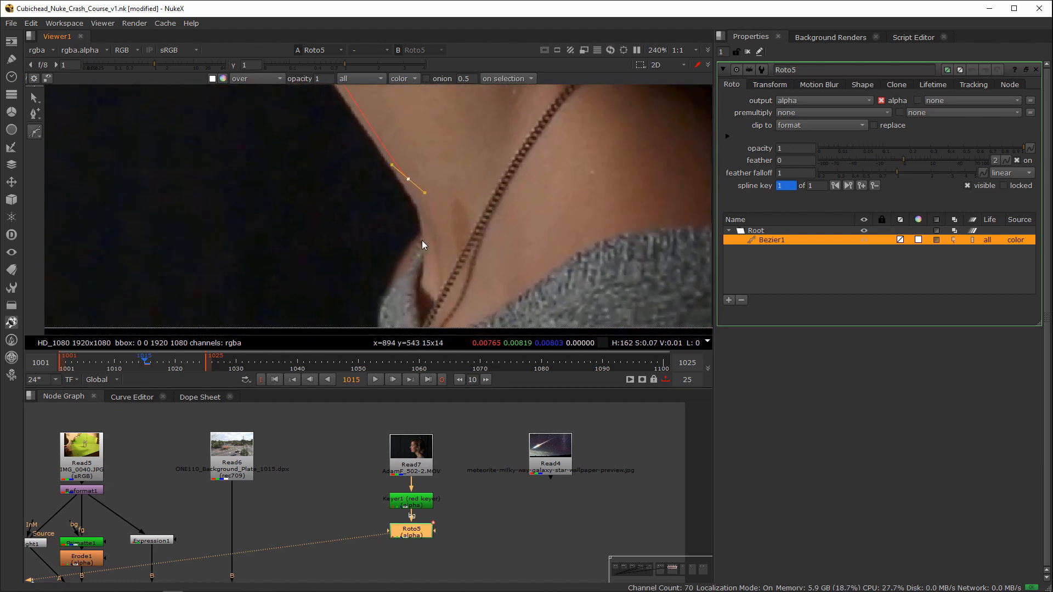
# Step: Continue the Bezier around the front of the sweater collar and past the lower edge of the frame
pyautogui.moveTo(422, 238); pyautogui.dragTo(415, 246)
pyautogui.moveTo(385, 297); pyautogui.dragTo(385, 309)
pyautogui.moveTo(426, 311); pyautogui.dragTo(419, 238, button='middle')
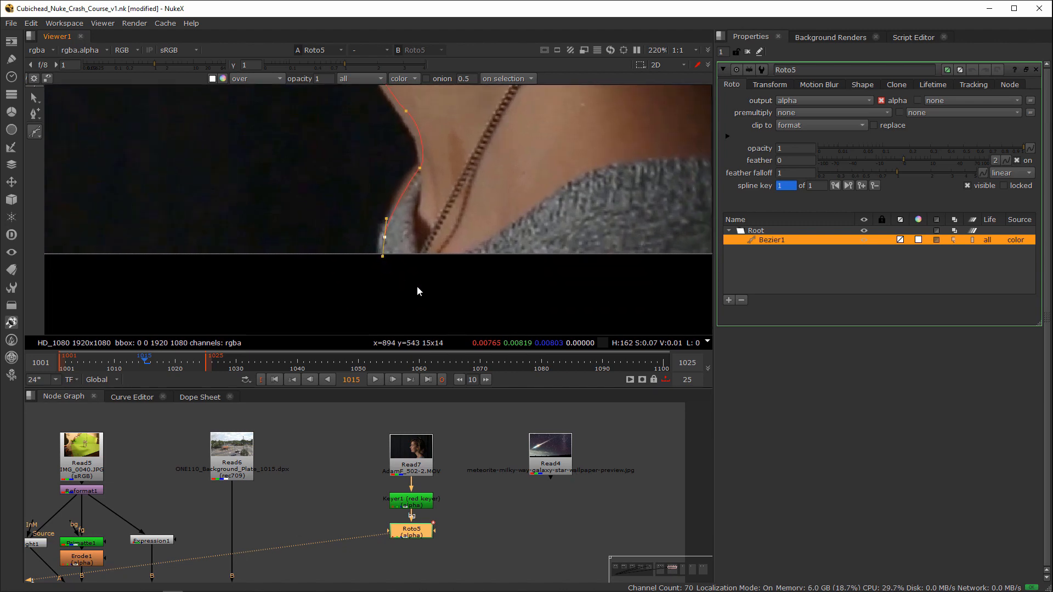
pyautogui.scroll(1, 417, 286)
pyautogui.moveTo(593, 283); pyautogui.dragTo(357, 290, button='middle')
pyautogui.moveTo(446, 309); pyautogui.dragTo(541, 307)
pyautogui.moveTo(433, 309); pyautogui.dragTo(398, 259, button='middle')
# Step: Continue the Bezier up the back of the sweater and shoulder to the nape beneath the hair
pyautogui.moveTo(132, 283); pyautogui.dragTo(386, 273, button='middle')
pyautogui.moveTo(457, 282); pyautogui.dragTo(92, 273, button='middle')
pyautogui.moveTo(527, 292); pyautogui.dragTo(506, 375, button='middle')
pyautogui.moveTo(477, 207); pyautogui.dragTo(461, 185)
pyautogui.moveTo(461, 185); pyautogui.dragTo(468, 283, button='middle')
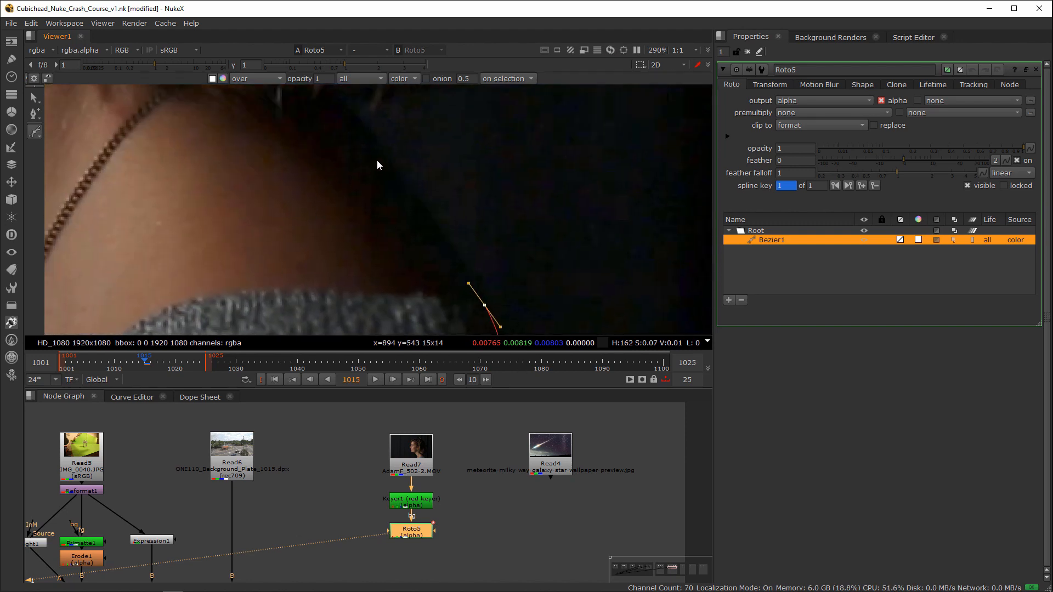
pyautogui.moveTo(376, 159); pyautogui.dragTo(358, 149)
pyautogui.moveTo(356, 138); pyautogui.dragTo(452, 253, button='middle')
pyautogui.moveTo(444, 217); pyautogui.dragTo(451, 207)
pyautogui.keyDown('alt'); pyautogui.moveTo(476, 204); pyautogui.dragTo(324, 233, button='middle'); pyautogui.keyUp('alt')
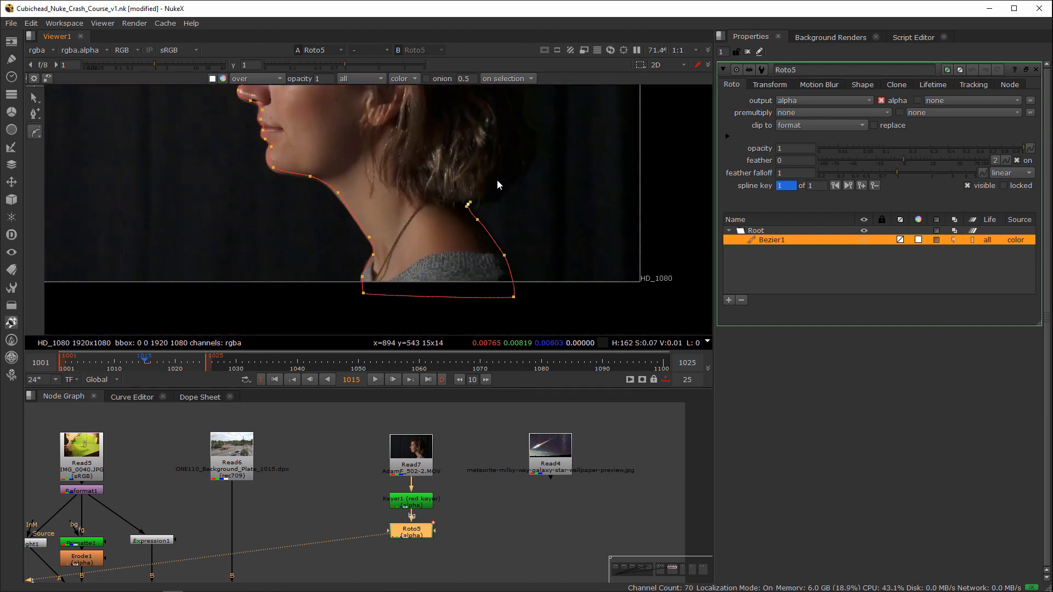
# Step: Continue the Bezier loosely around the back of the hair and over the head to the front hairline
pyautogui.moveTo(502, 180); pyautogui.dragTo(503, 168)
pyautogui.moveTo(530, 113); pyautogui.dragTo(473, 235, button='middle')
pyautogui.moveTo(462, 209); pyautogui.dragTo(470, 189)
pyautogui.moveTo(421, 149); pyautogui.dragTo(415, 199, button='middle')
pyautogui.moveTo(421, 176); pyautogui.dragTo(403, 153)
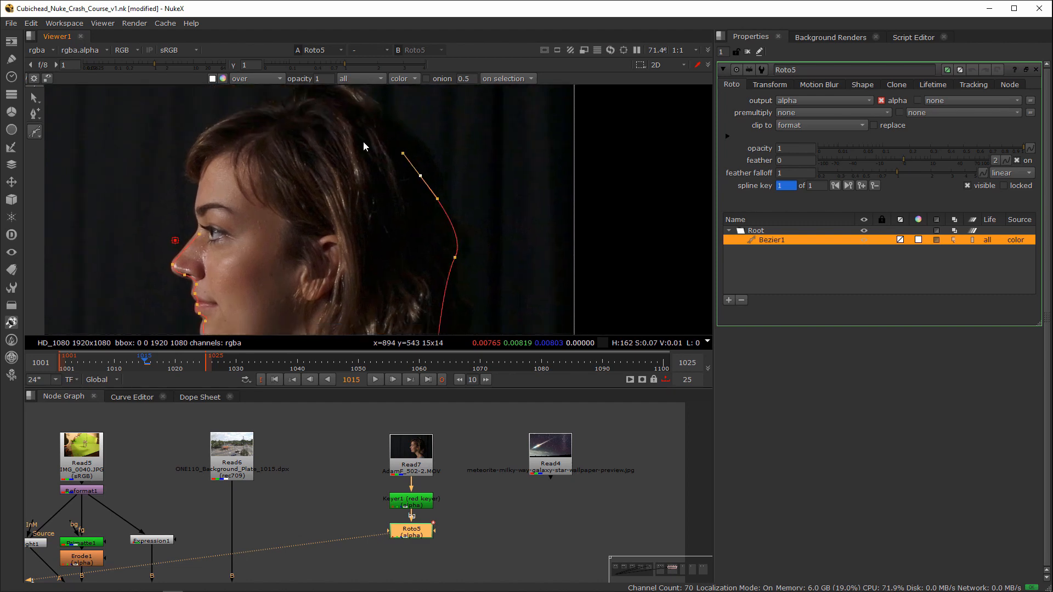
pyautogui.moveTo(351, 117); pyautogui.dragTo(382, 192, button='middle')
pyautogui.moveTo(373, 179); pyautogui.dragTo(286, 189)
pyautogui.moveTo(238, 212); pyautogui.dragTo(233, 220)
# Step: Trace the forehead, close the Bezier at the bridge of the nose, and check the resulting alpha
pyautogui.moveTo(235, 247); pyautogui.dragTo(239, 253)
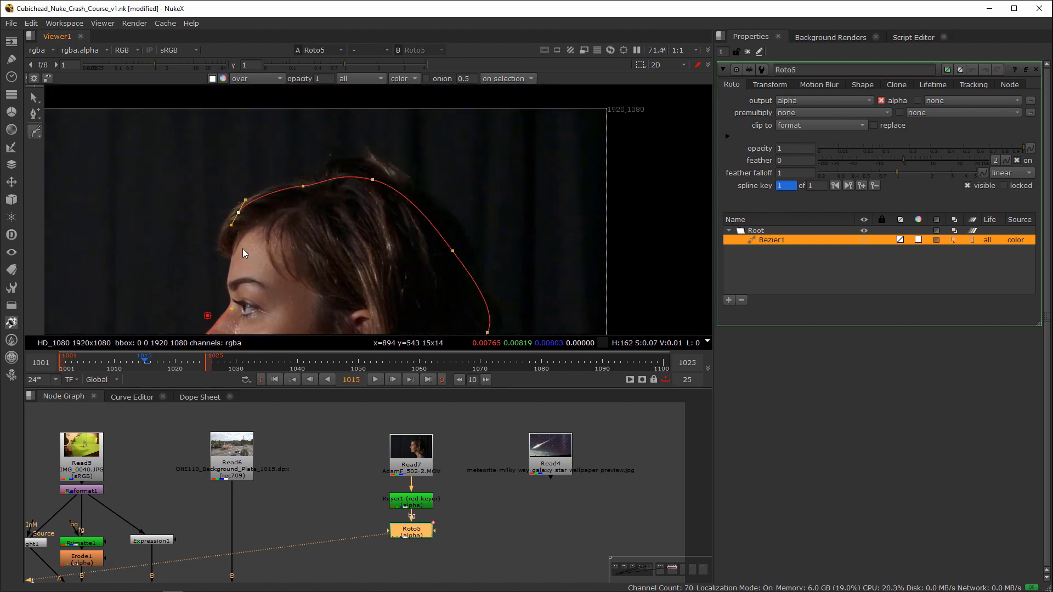
pyautogui.moveTo(274, 231); pyautogui.dragTo(296, 170, button='middle')
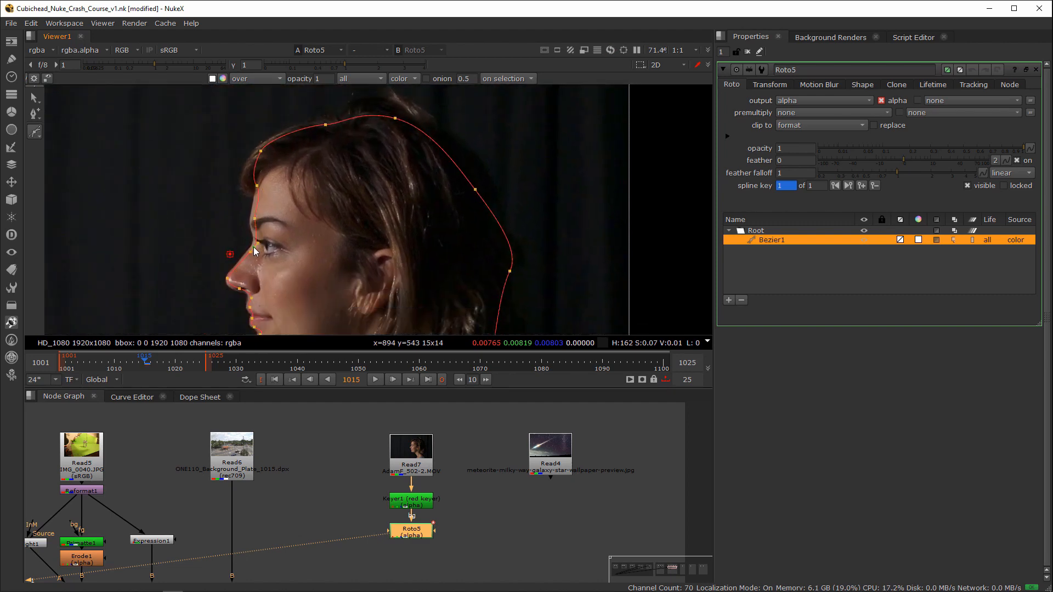
pyautogui.click(253, 247)
pyautogui.moveTo(308, 234); pyautogui.dragTo(368, 172, button='middle')
pyautogui.press('a')
pyautogui.keyDown('alt'); pyautogui.moveTo(446, 203); pyautogui.dragTo(349, 190, button='middle'); pyautogui.keyUp('alt')
pyautogui.press('a')
# Step: Select all points of the Bezier and expand their feather outward around the silhouette
pyautogui.moveTo(324, 141); pyautogui.dragTo(536, 311)
pyautogui.press('e')
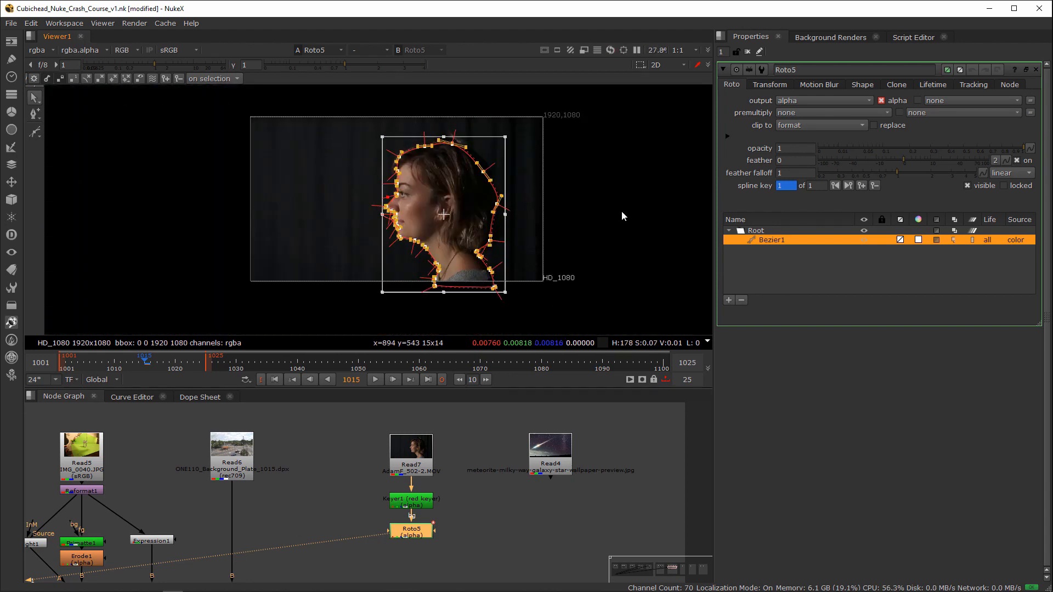
pyautogui.click(621, 210)
pyautogui.scroll(2, 569, 212)
# Step: Widen the feather around the top and back of the hair by moving individual feather points outward
pyautogui.moveTo(330, 90); pyautogui.dragTo(404, 174, button='middle')
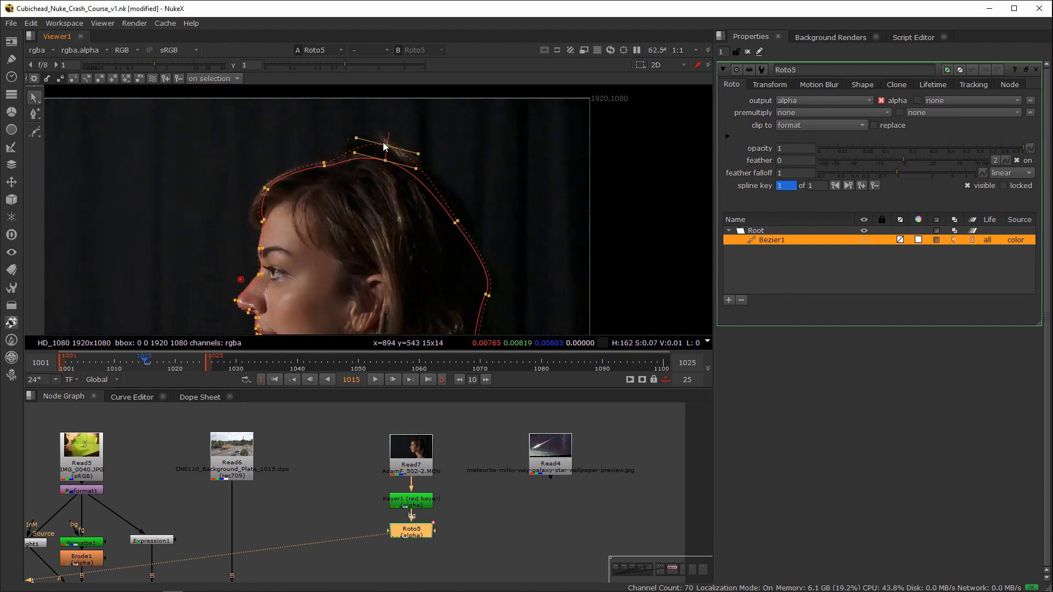
pyautogui.click(459, 219)
pyautogui.moveTo(503, 294); pyautogui.dragTo(475, 246, button='middle')
pyautogui.moveTo(460, 249); pyautogui.dragTo(466, 253)
pyautogui.moveTo(440, 161); pyautogui.dragTo(434, 164)
pyautogui.moveTo(453, 297); pyautogui.dragTo(482, 241, button='middle')
pyautogui.click(480, 270)
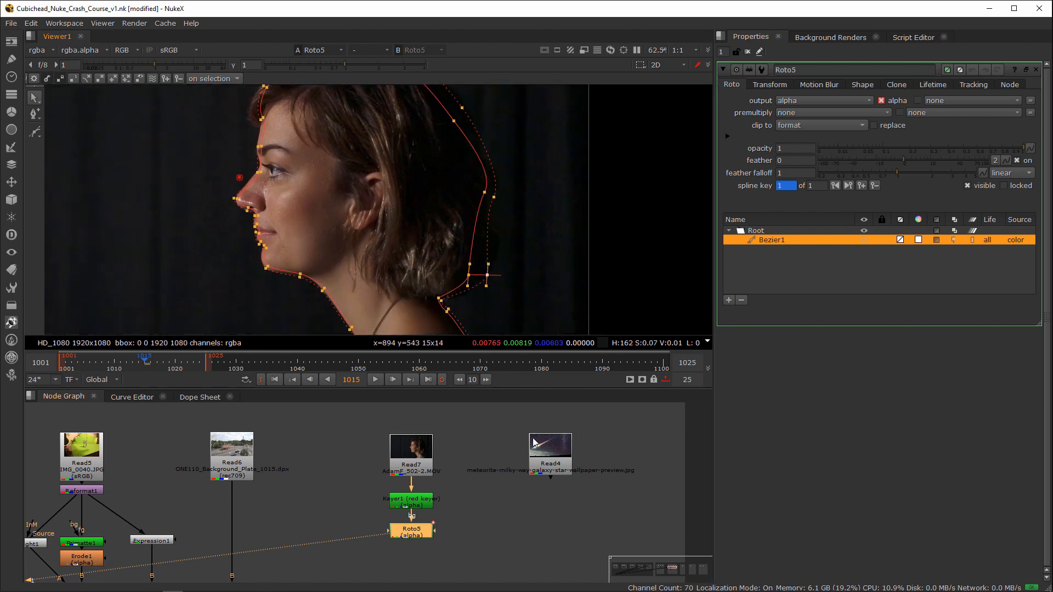
# Step: Compare Roto5's combined alpha with the colour image, examining the filled silhouette and soft hair edges
pyautogui.click(461, 524)
pyautogui.press('a')
pyautogui.scroll(-3, 433, 249)
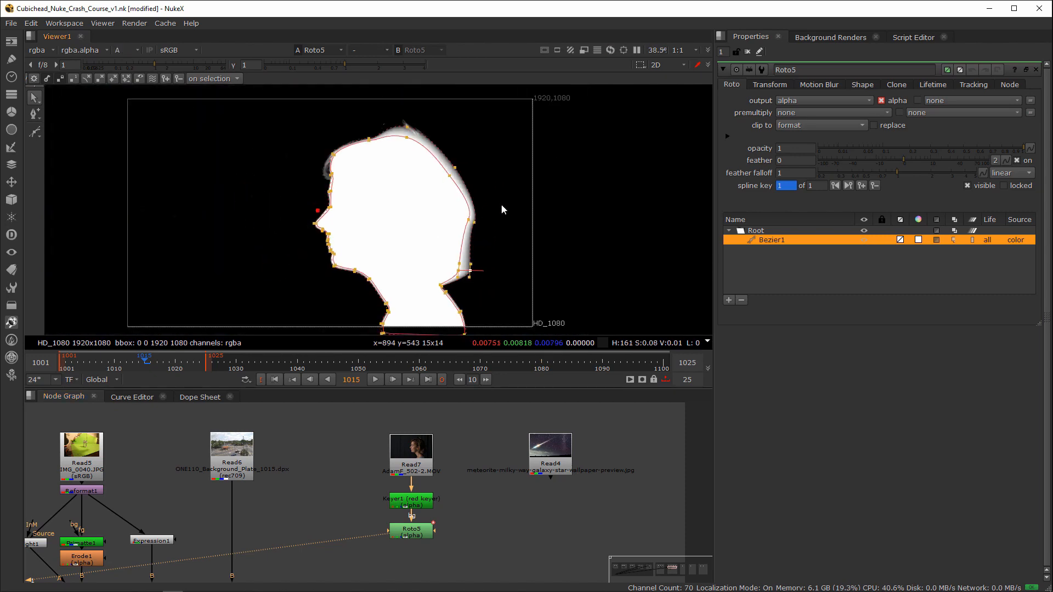
pyautogui.scroll(1, 433, 225)
pyautogui.press('a')
pyautogui.press('a')
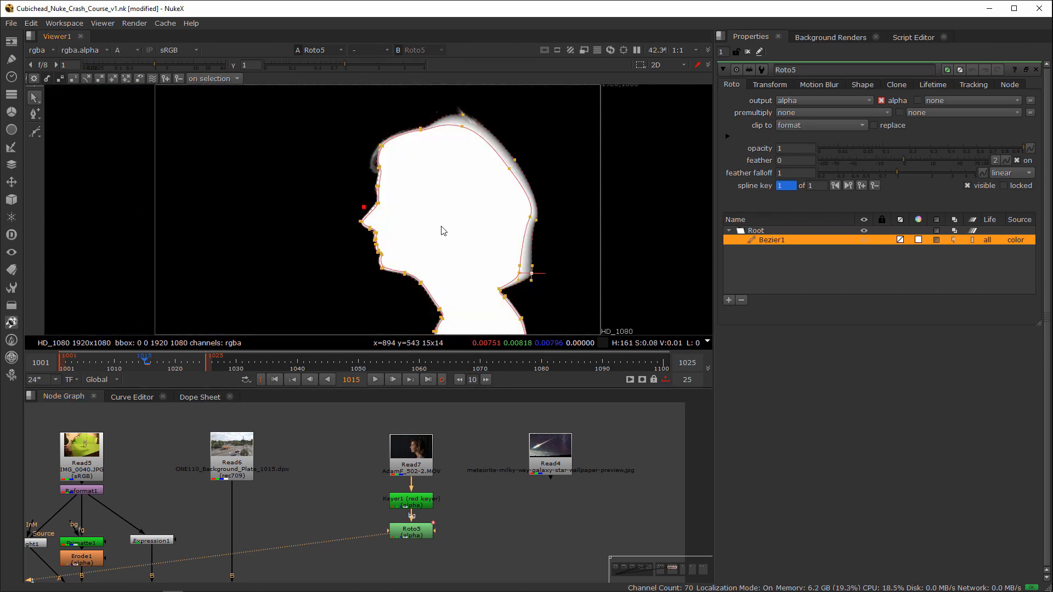
pyautogui.doubleClick(409, 536)
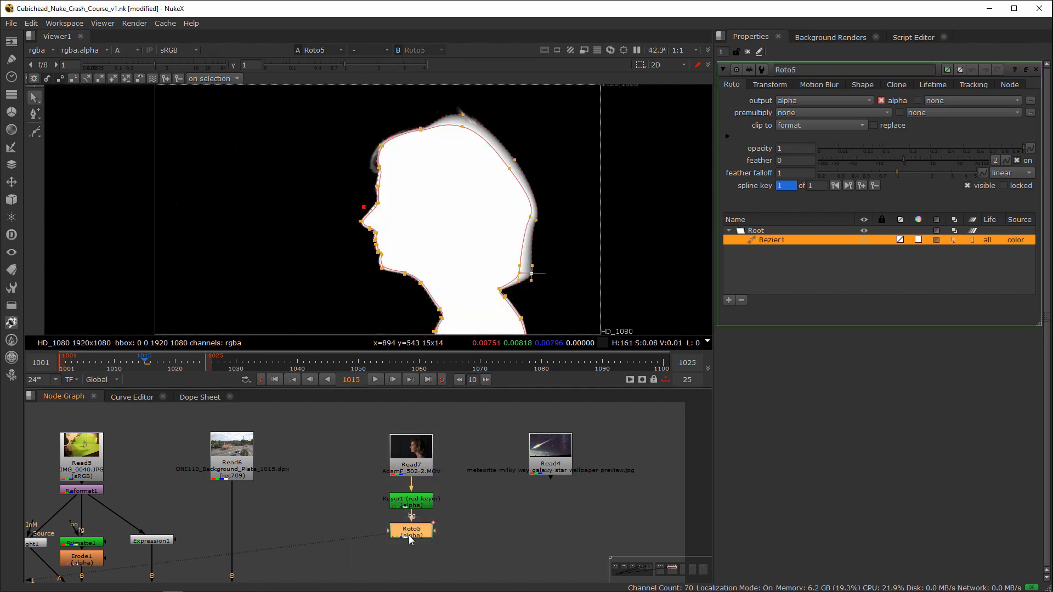
pyautogui.press('a')
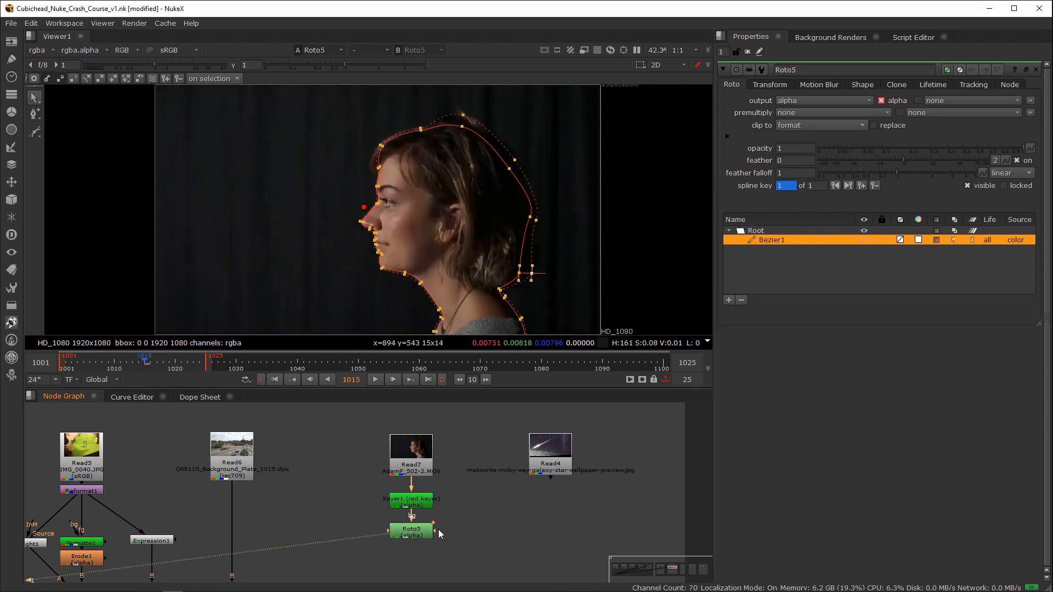
# Step: Add a Premult node after Roto5 and place it below in the node graph
pyautogui.press('Tab')
pyautogui.write('pre')
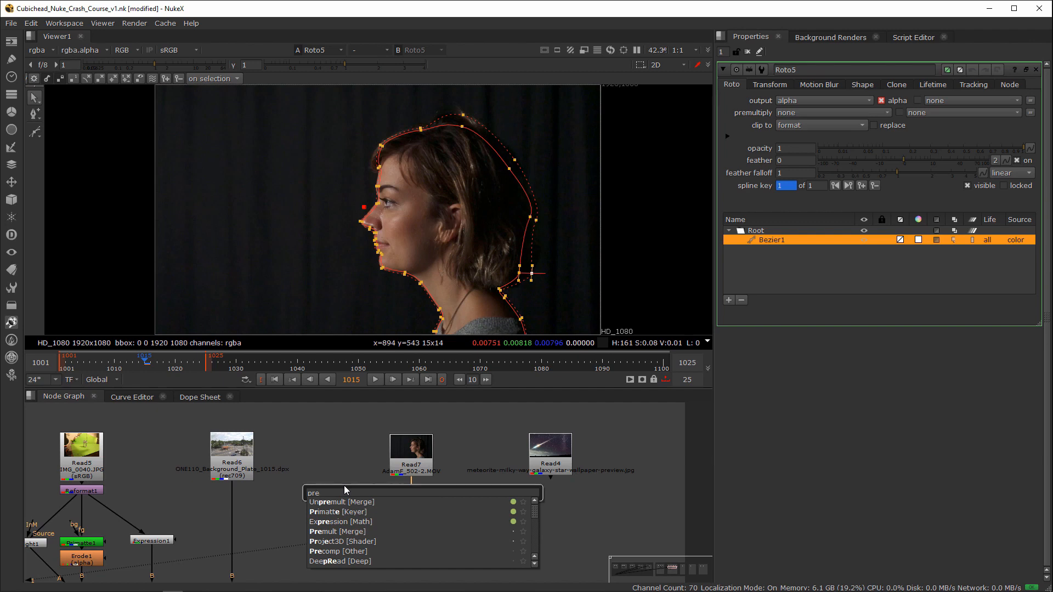
pyautogui.write('mul')
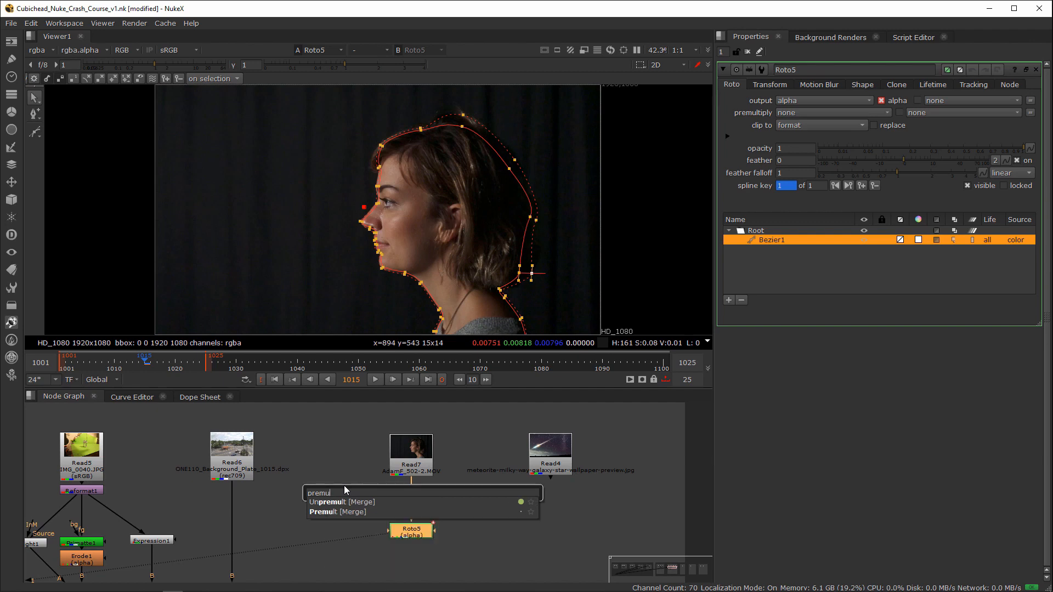
pyautogui.click(312, 515)
pyautogui.moveTo(412, 550); pyautogui.dragTo(411, 560)
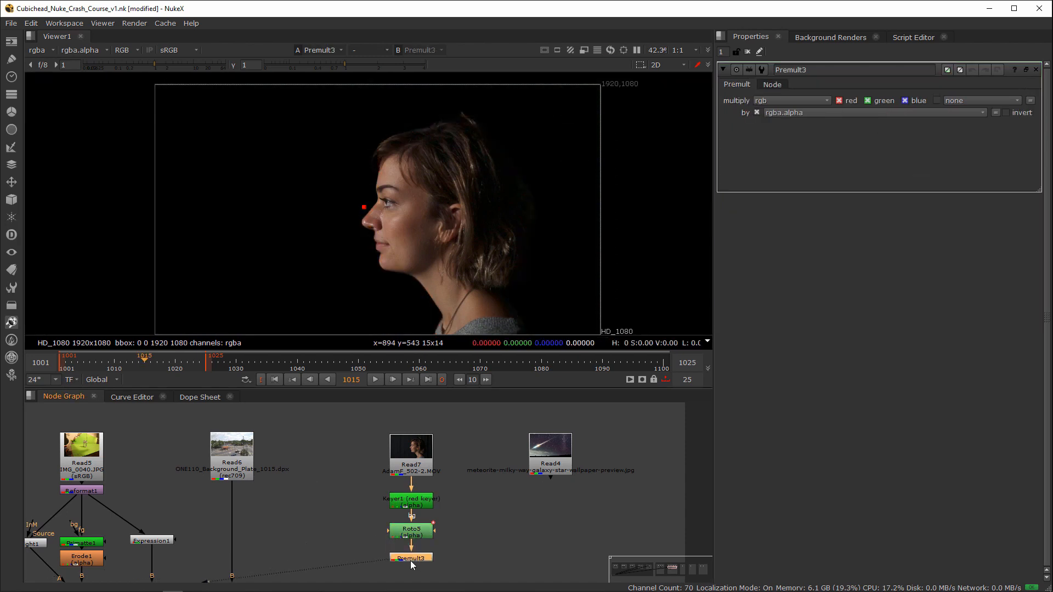
# Step: Add a Reformat node to the meteorite image Read4 and view its output
pyautogui.moveTo(469, 530); pyautogui.dragTo(458, 510, button='middle')
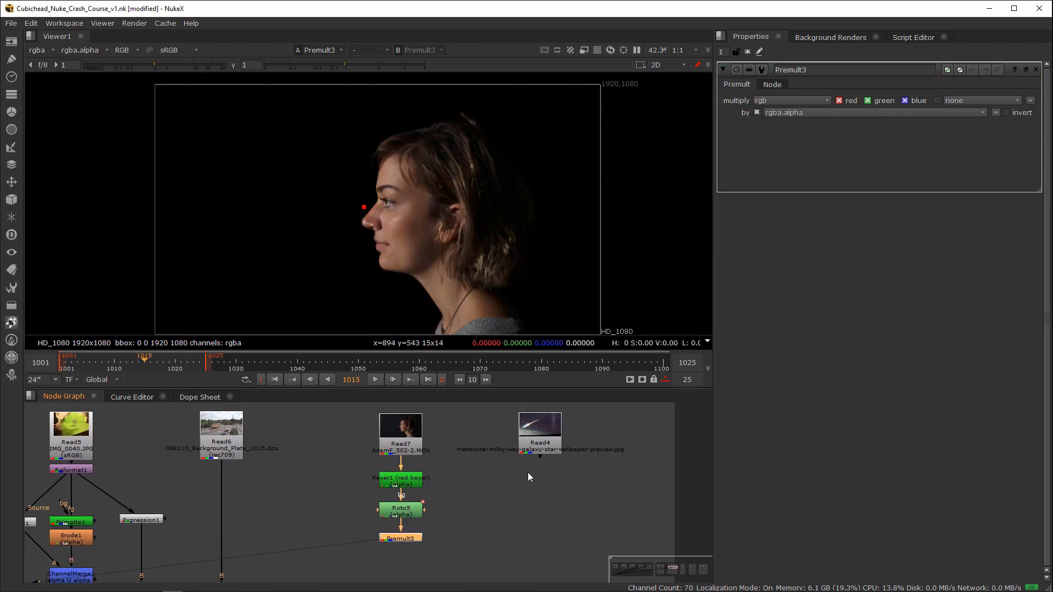
pyautogui.click(558, 439)
pyautogui.press('Tab')
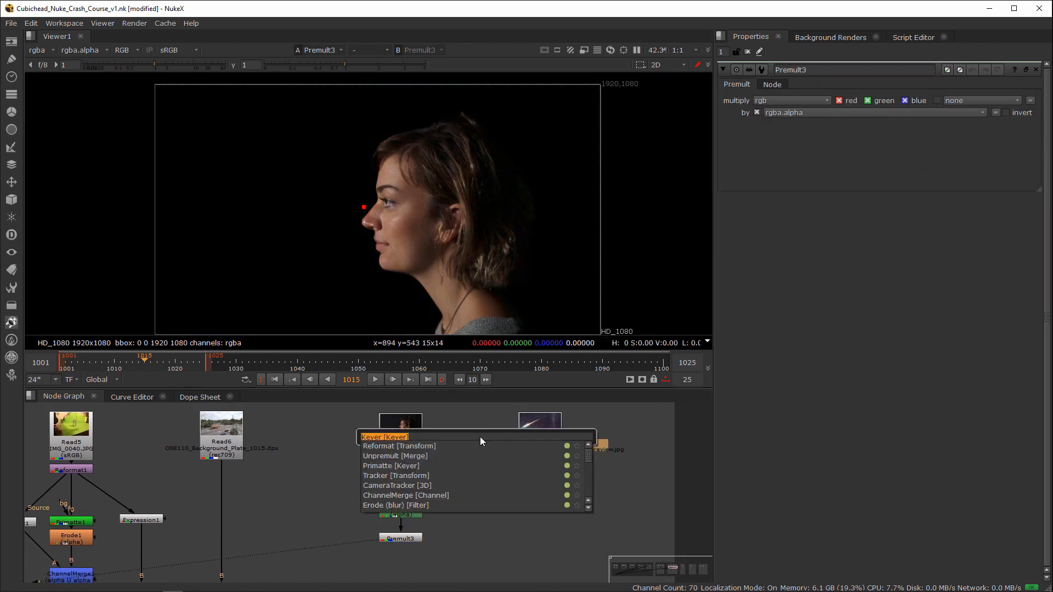
pyautogui.write('reformat')
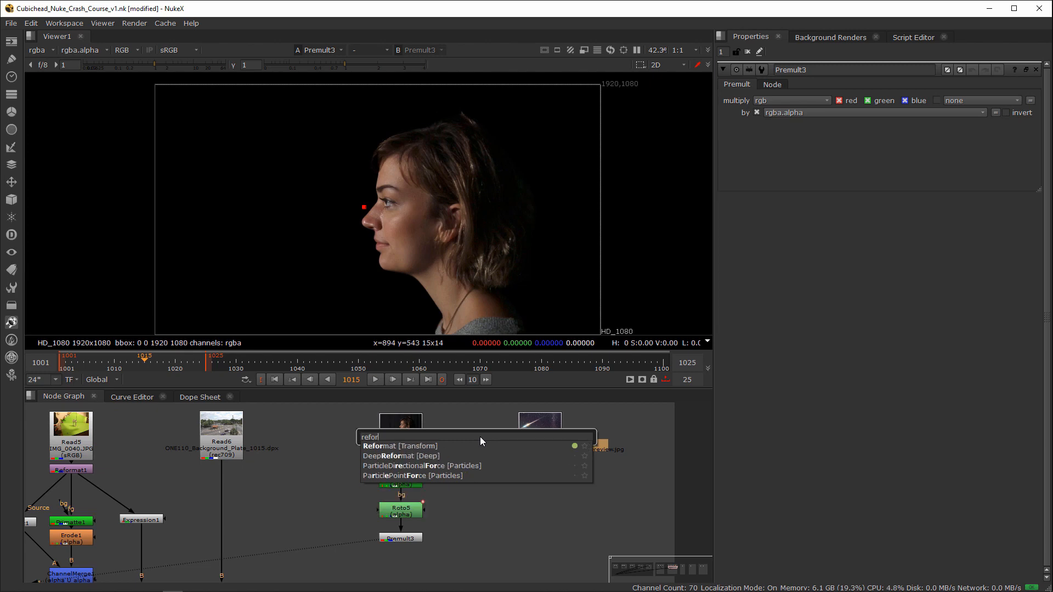
pyautogui.press('Return')
pyautogui.press('1')
pyautogui.click(544, 470)
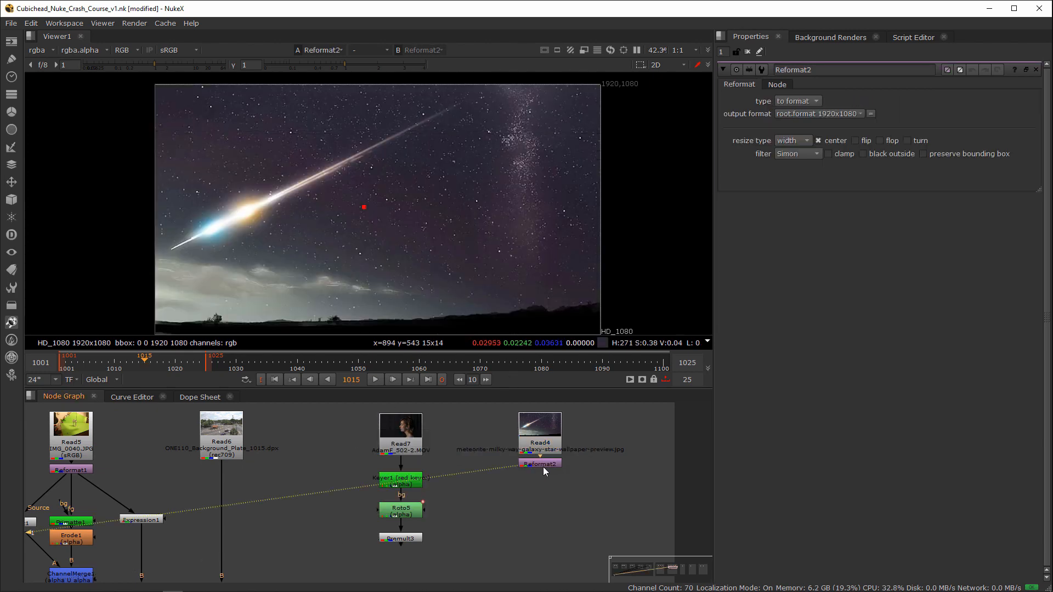
# Step: Composite Premult3 over Reformat2 with a Merge node set to over, and align the merge beneath the background branch
pyautogui.moveTo(565, 494); pyautogui.dragTo(570, 472, button='middle')
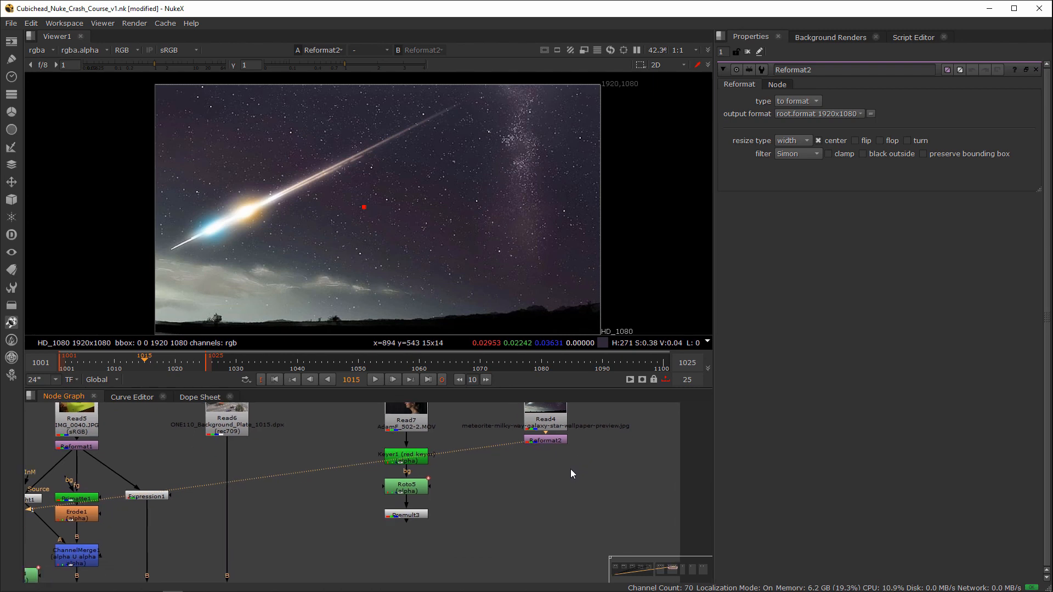
pyautogui.moveTo(562, 486); pyautogui.dragTo(544, 502, button='middle')
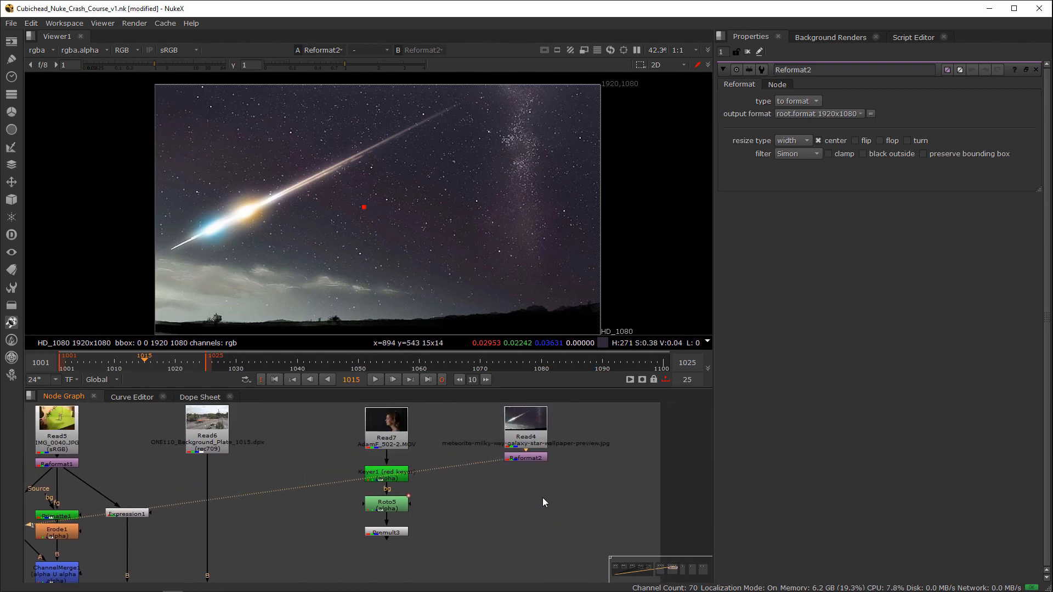
pyautogui.moveTo(527, 458); pyautogui.dragTo(529, 467)
pyautogui.click(525, 524)
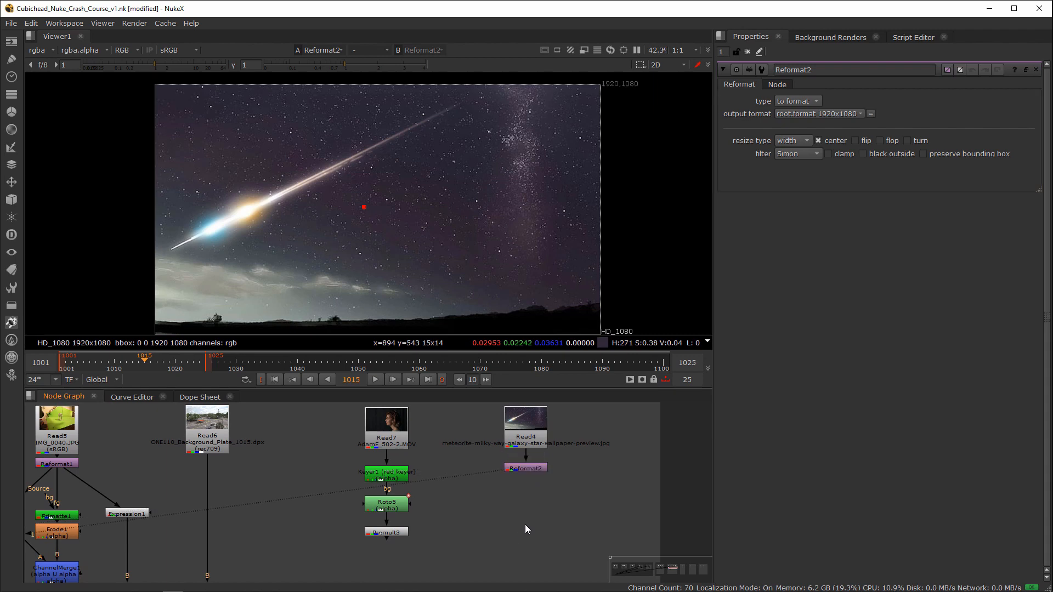
pyautogui.click(520, 468)
pyautogui.click(400, 531)
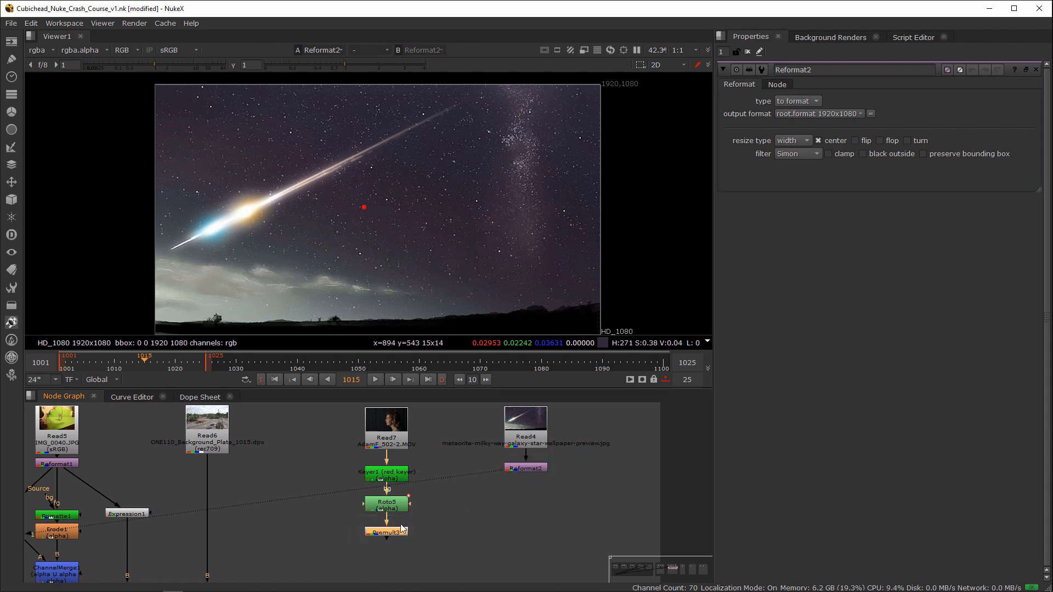
pyautogui.keyDown('shift'); pyautogui.click(520, 468); pyautogui.keyUp('shift')
pyautogui.press('m')
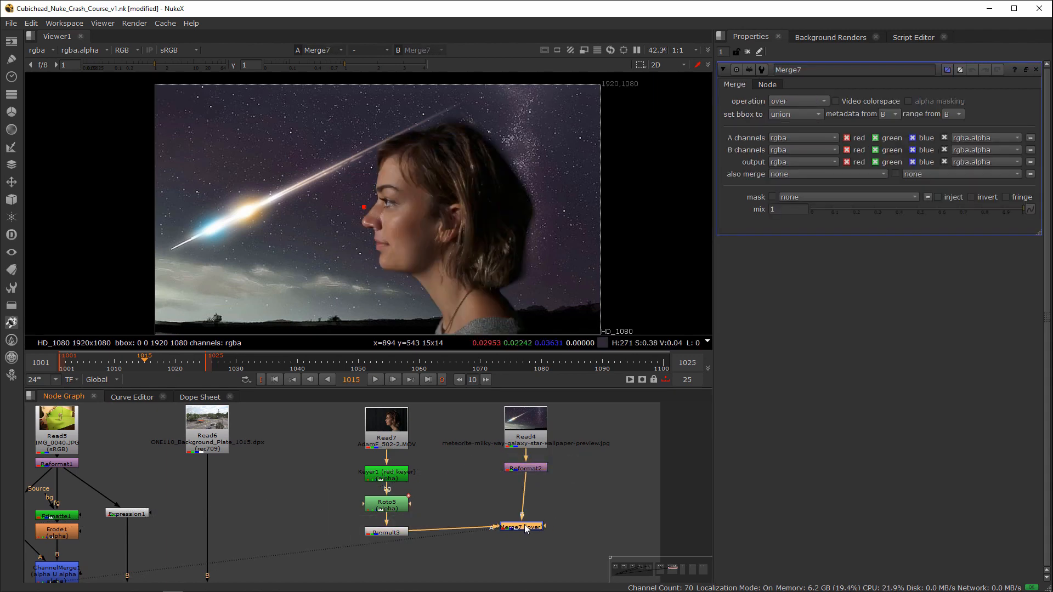
pyautogui.moveTo(536, 528); pyautogui.dragTo(532, 530)
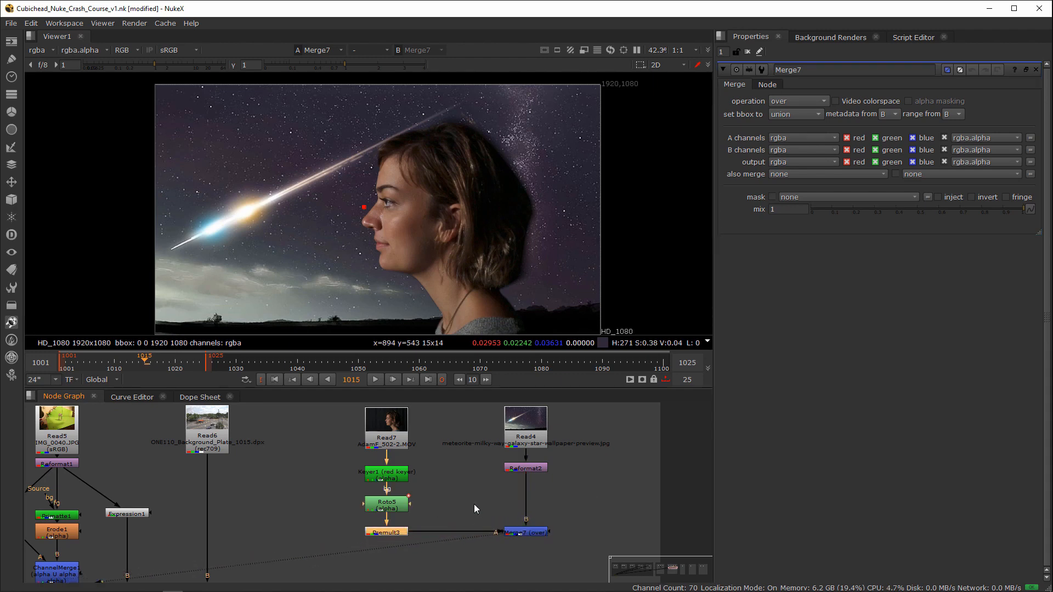
# Step: Insert a Grade node between Reformat2 and the merge, and darken the background with a gamma of 0.53
pyautogui.click(528, 468)
pyautogui.press('g')
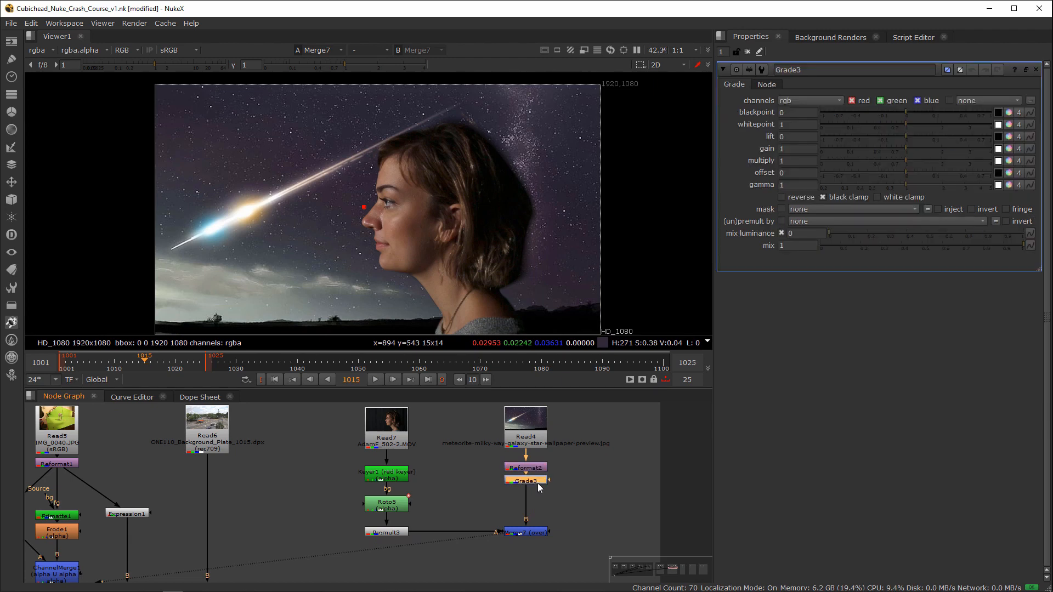
pyautogui.moveTo(541, 499); pyautogui.dragTo(533, 498)
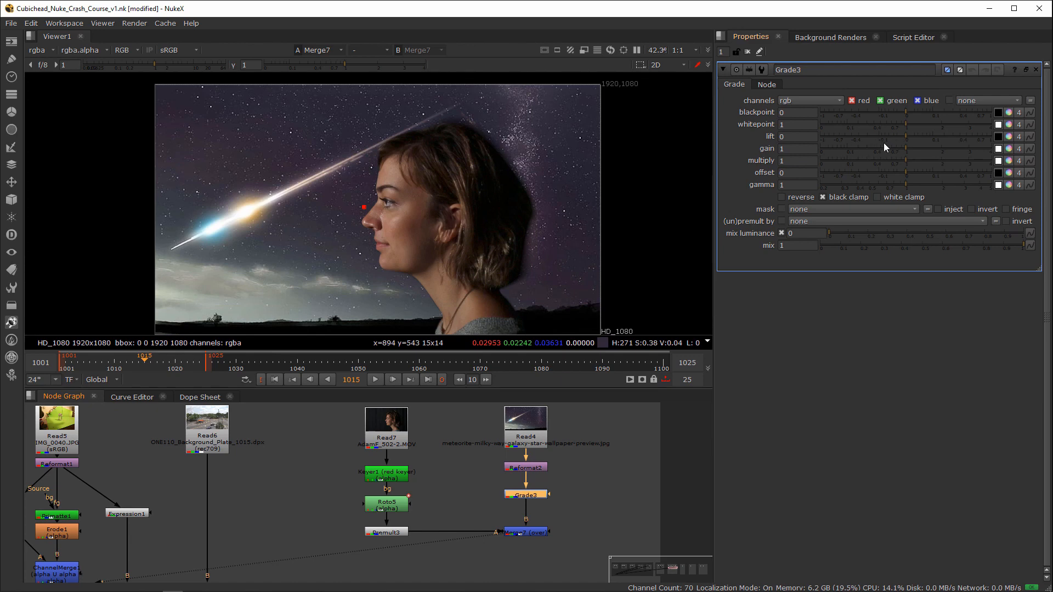
pyautogui.moveTo(906, 185); pyautogui.dragTo(872, 190)
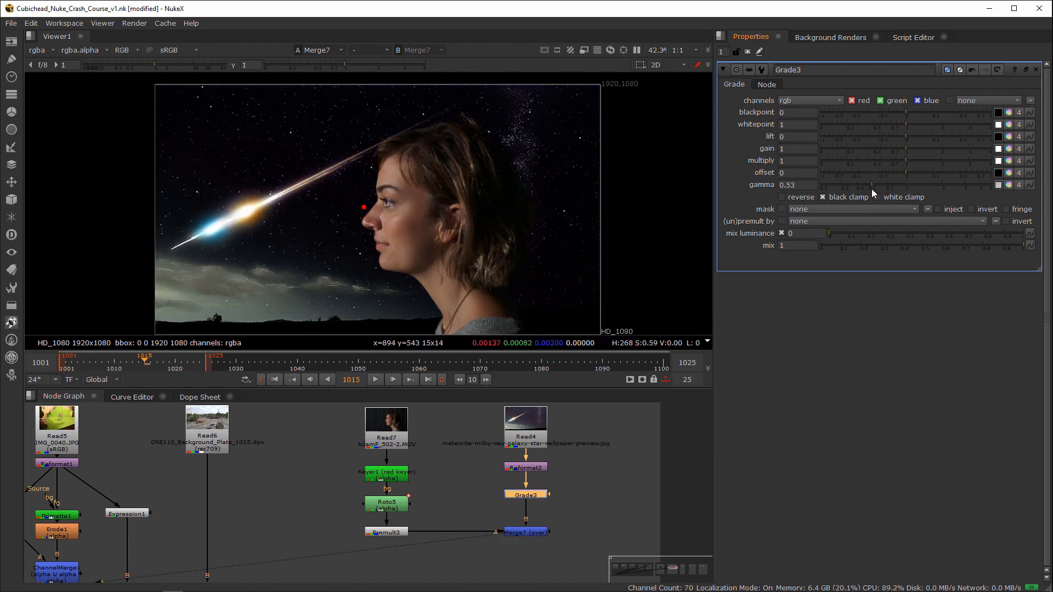
# Step: Lower Premult3 and the merge to make room, and insert a Grade node between Roto5 and Premult3
pyautogui.click(386, 532)
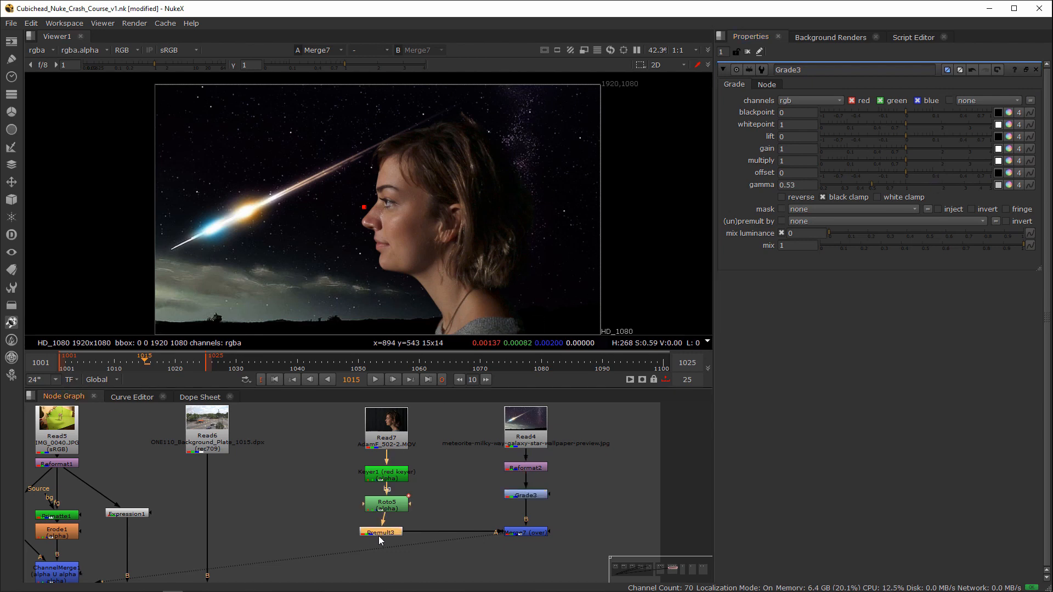
pyautogui.keyDown('shift'); pyautogui.click(530, 533); pyautogui.keyUp('shift')
pyautogui.moveTo(530, 535); pyautogui.dragTo(532, 552)
pyautogui.click(397, 509)
pyautogui.press('g')
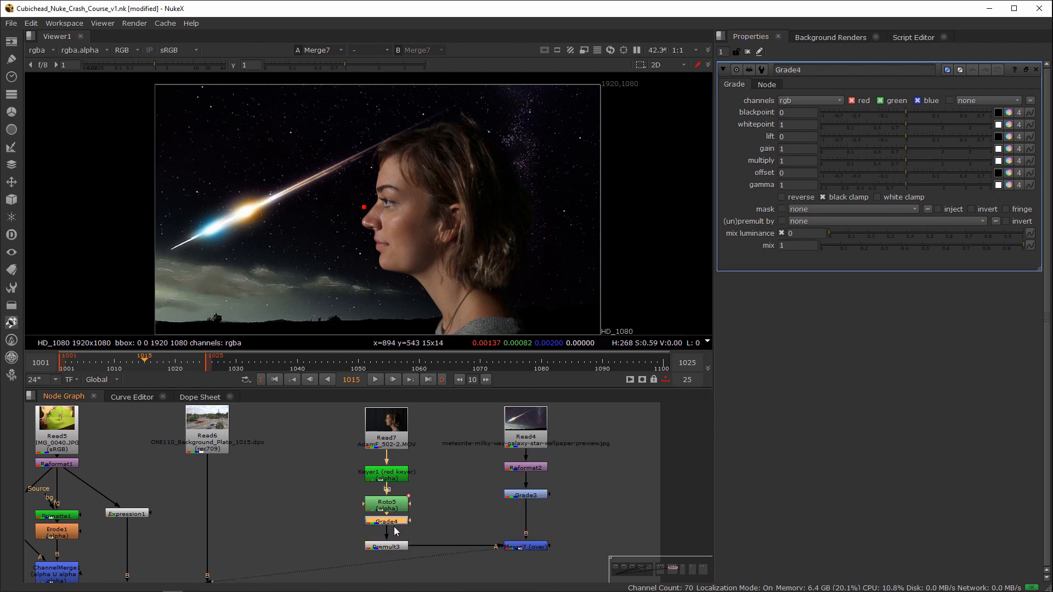
pyautogui.click(432, 494)
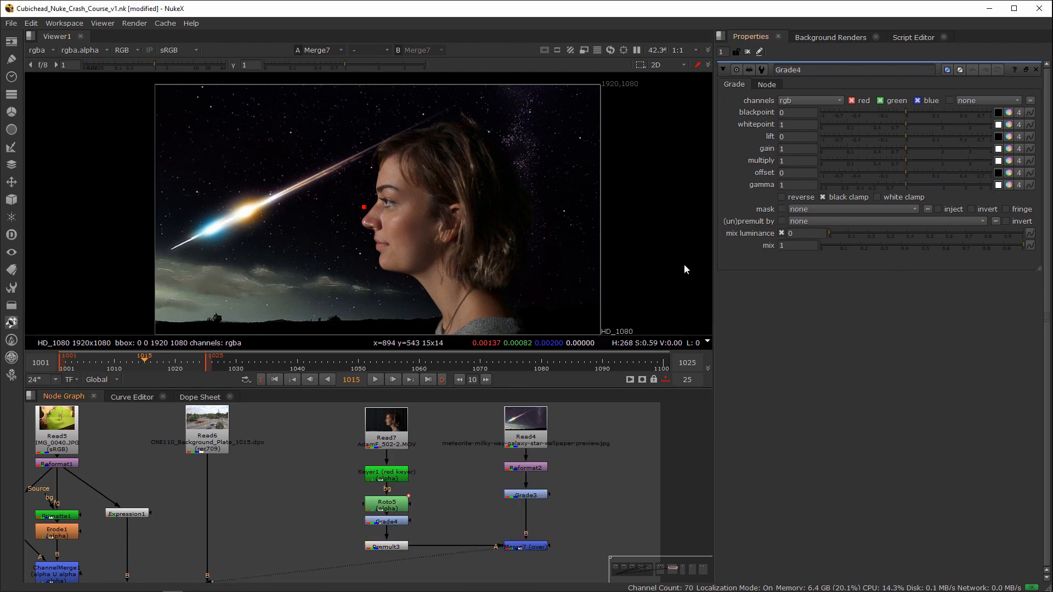
# Step: Tint the woman's Grade4 gamma slightly warmer, with red 1.031667, green 0.966667 and blue 1.001667
pyautogui.doubleClick(531, 497)
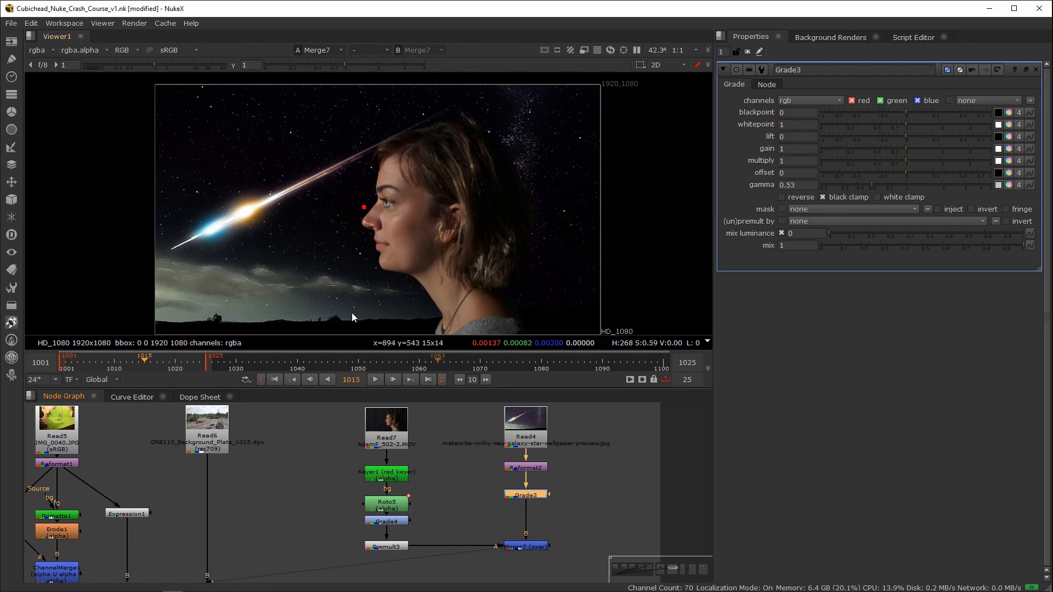
pyautogui.doubleClick(390, 521)
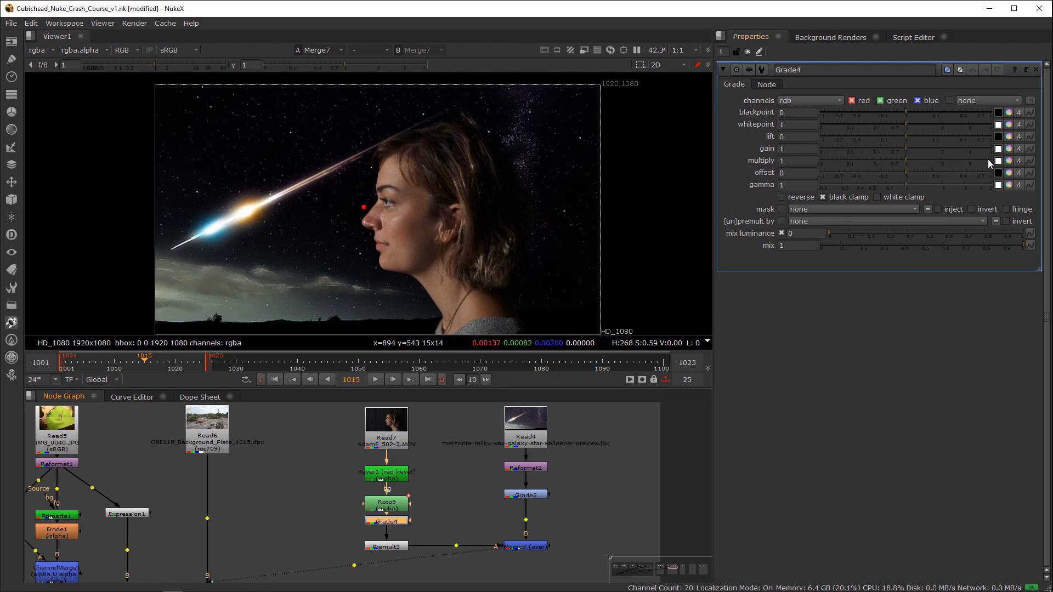
pyautogui.click(1009, 185)
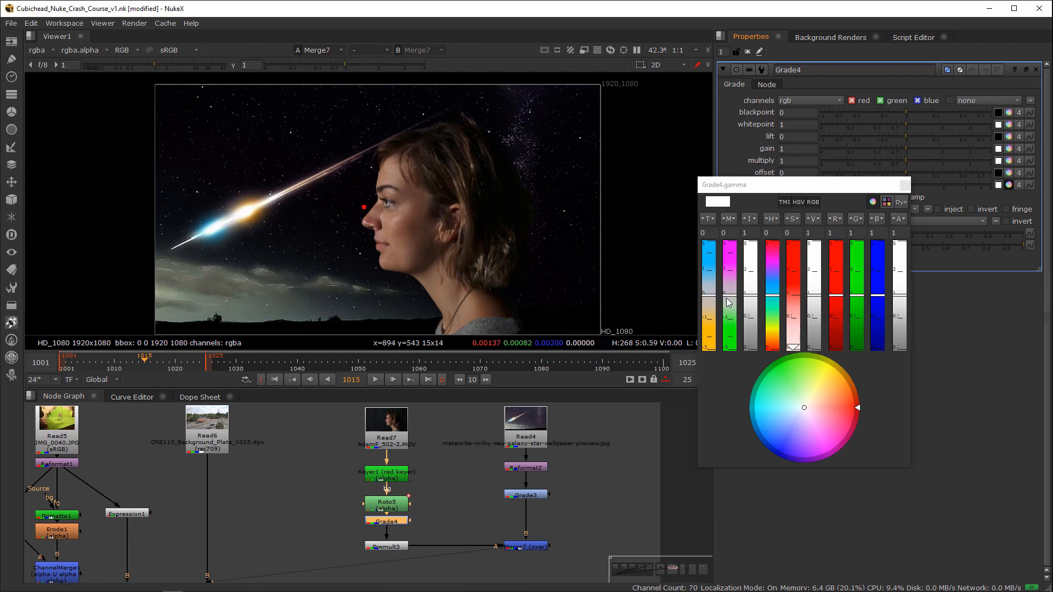
pyautogui.moveTo(731, 299); pyautogui.dragTo(711, 308)
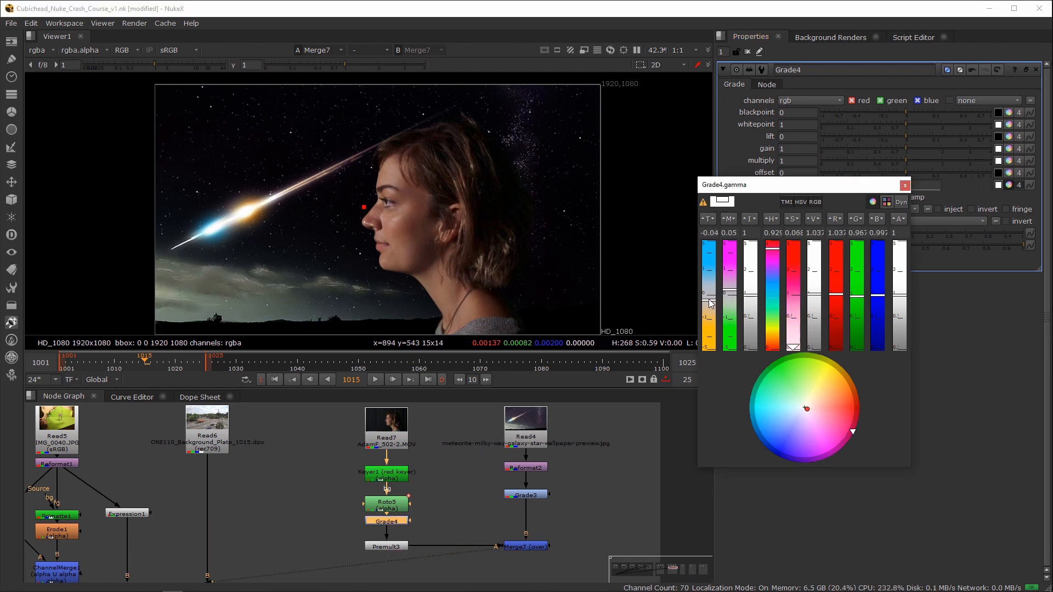
pyautogui.click(905, 185)
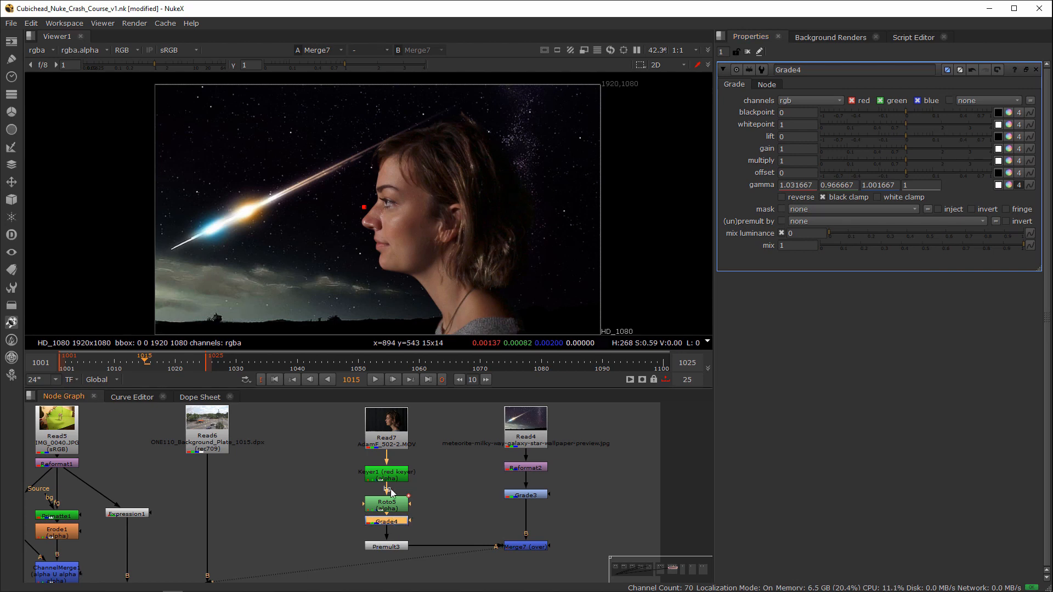
# Step: Compare the composite with Grade4 disabled and enabled, examining the woman's skin and hair tint
pyautogui.press('d')
pyautogui.press('d')
pyautogui.scroll(1, 492, 209)
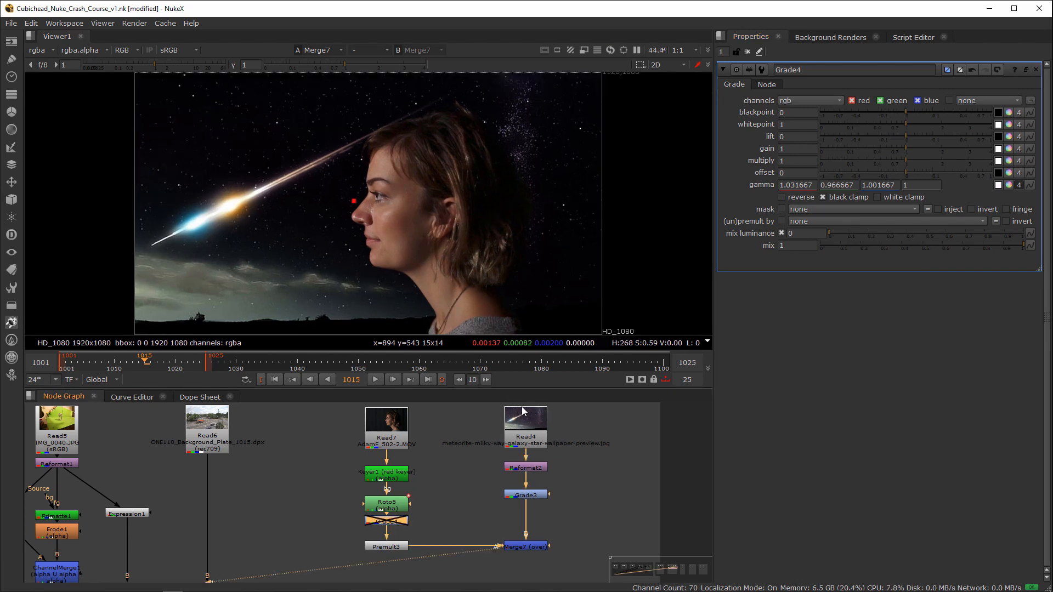
pyautogui.press('d')
pyautogui.press('d')
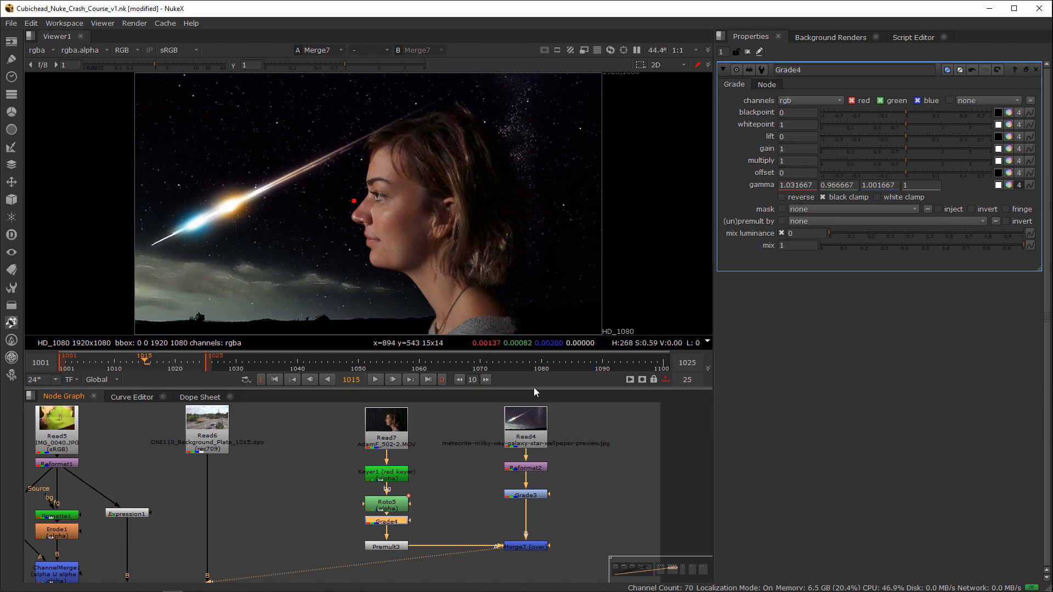
# Step: Go to the 2D Tracking section of the node graph, save the script and view the Read19 footage
pyautogui.scroll(-3, 505, 452)
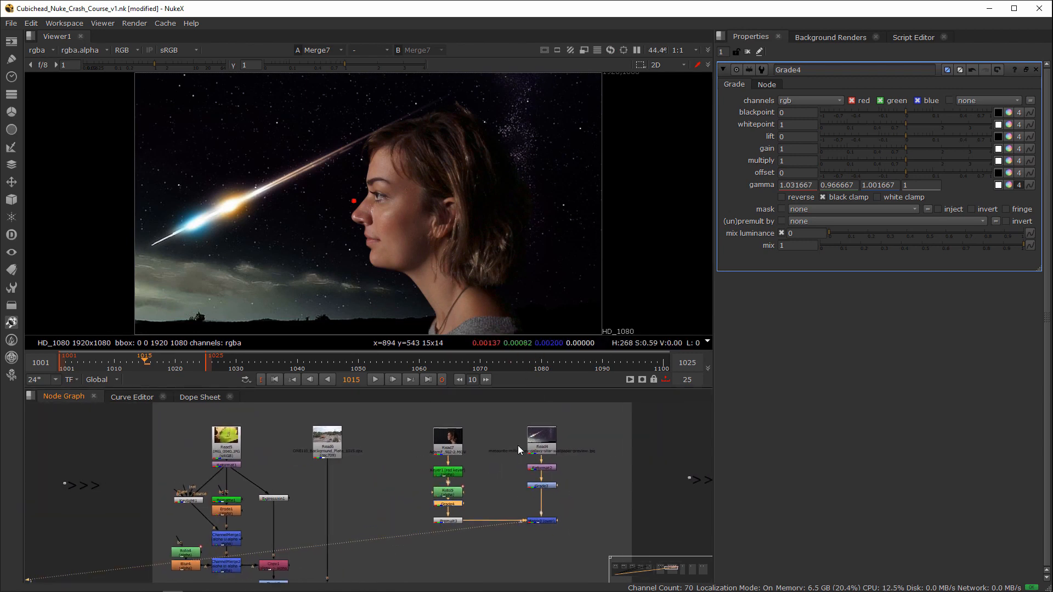
pyautogui.scroll(2, 475, 466)
pyautogui.scroll(-5, 447, 528)
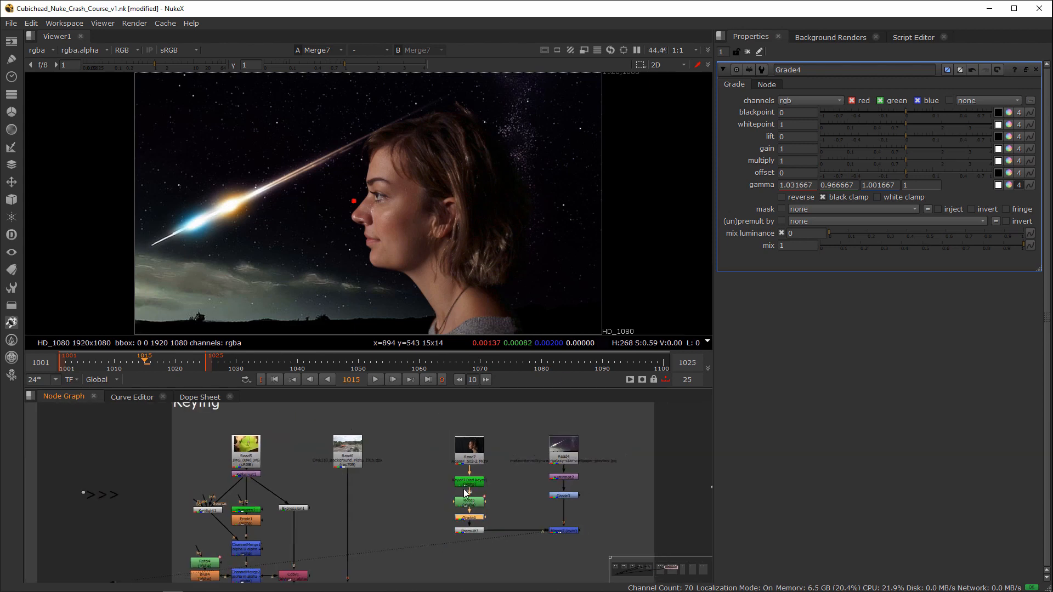
pyautogui.moveTo(573, 483); pyautogui.dragTo(503, 466, button='middle')
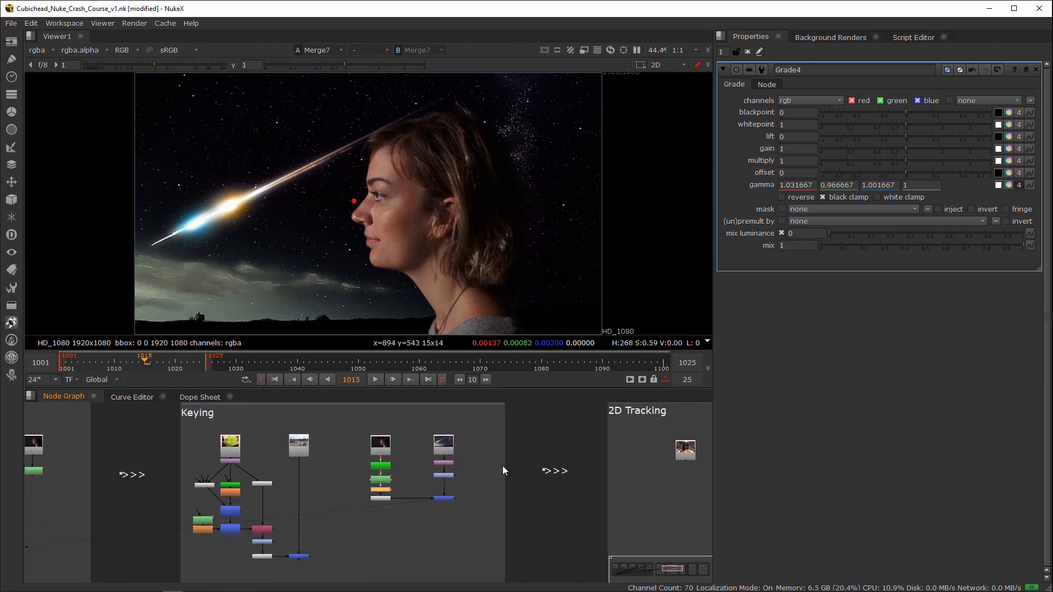
pyautogui.moveTo(426, 478); pyautogui.dragTo(134, 491, button='middle')
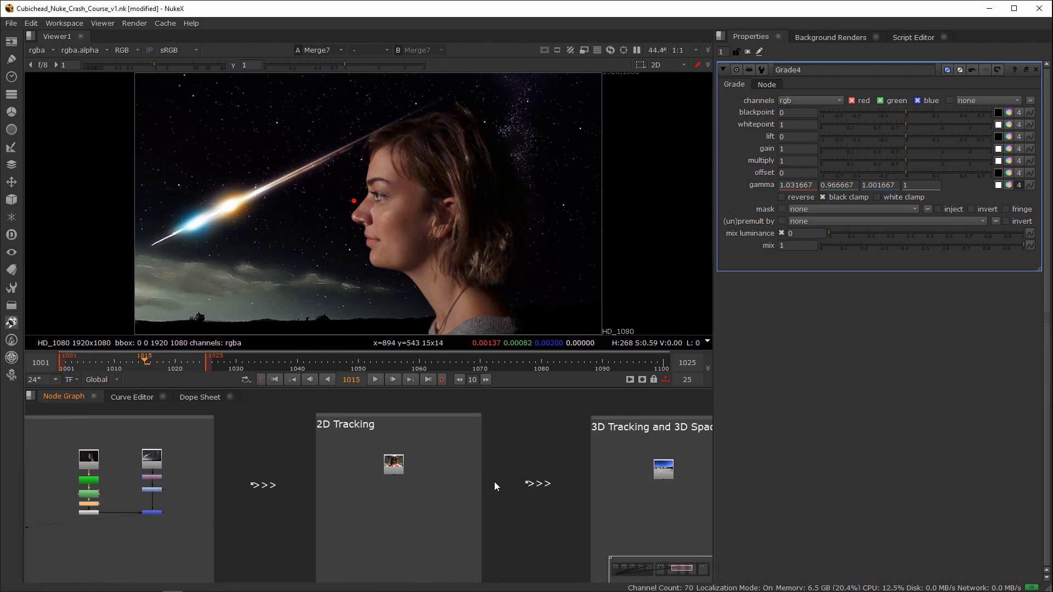
pyautogui.scroll(3, 465, 462)
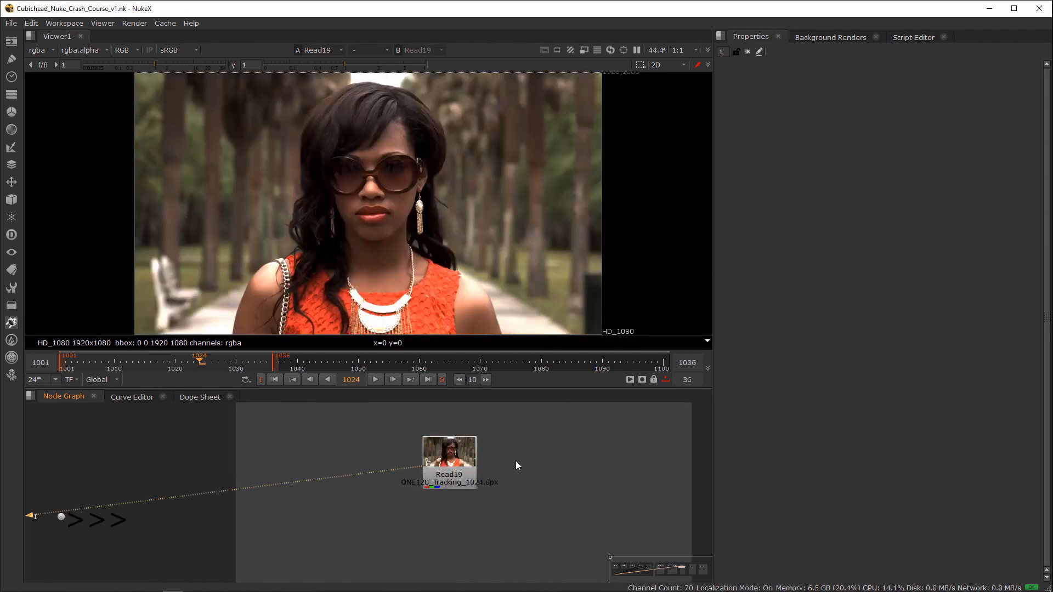
pyautogui.scroll(-5, 510, 468)
pyautogui.scroll(-3, 452, 470)
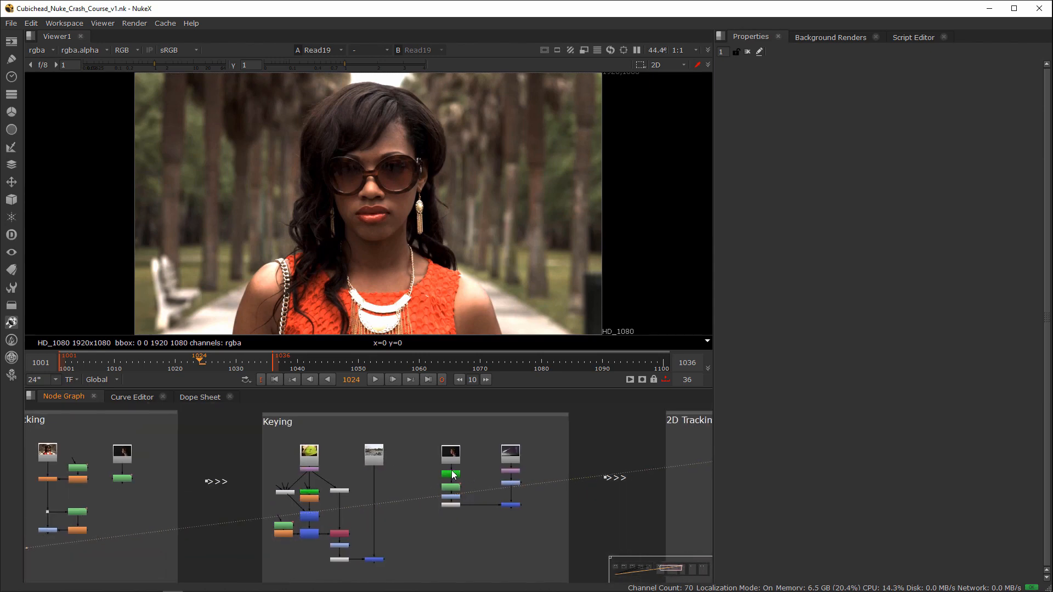
pyautogui.scroll(3, 492, 469)
pyautogui.moveTo(492, 469); pyautogui.dragTo(325, 466, button='middle')
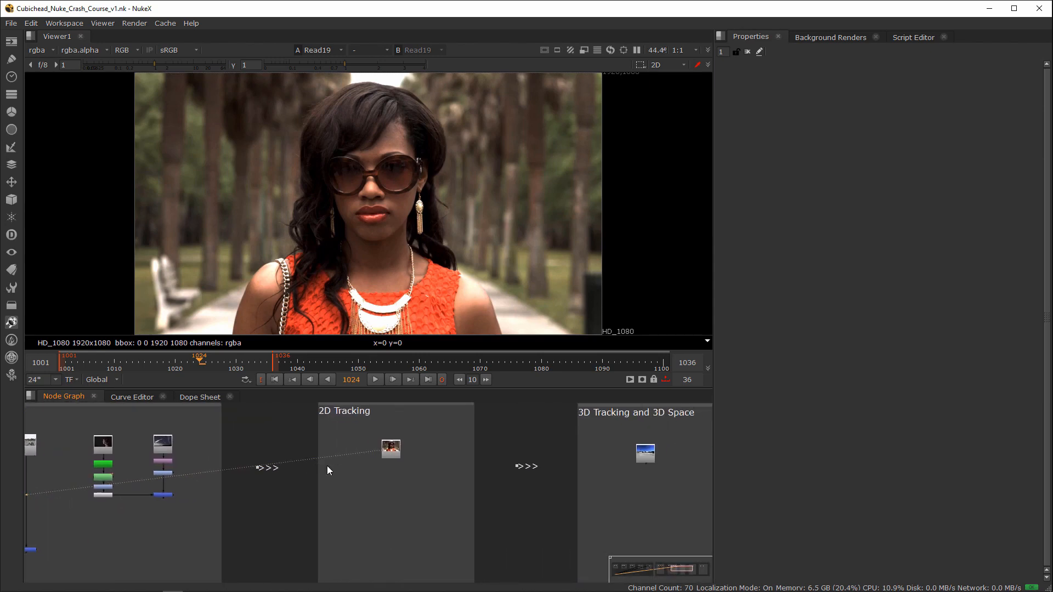
pyautogui.scroll(3, 434, 465)
pyautogui.moveTo(435, 465); pyautogui.dragTo(378, 489, button='middle')
pyautogui.scroll(2, 406, 444)
# Step: Add a Tracker node beneath the Read19 footage
pyautogui.click(356, 491)
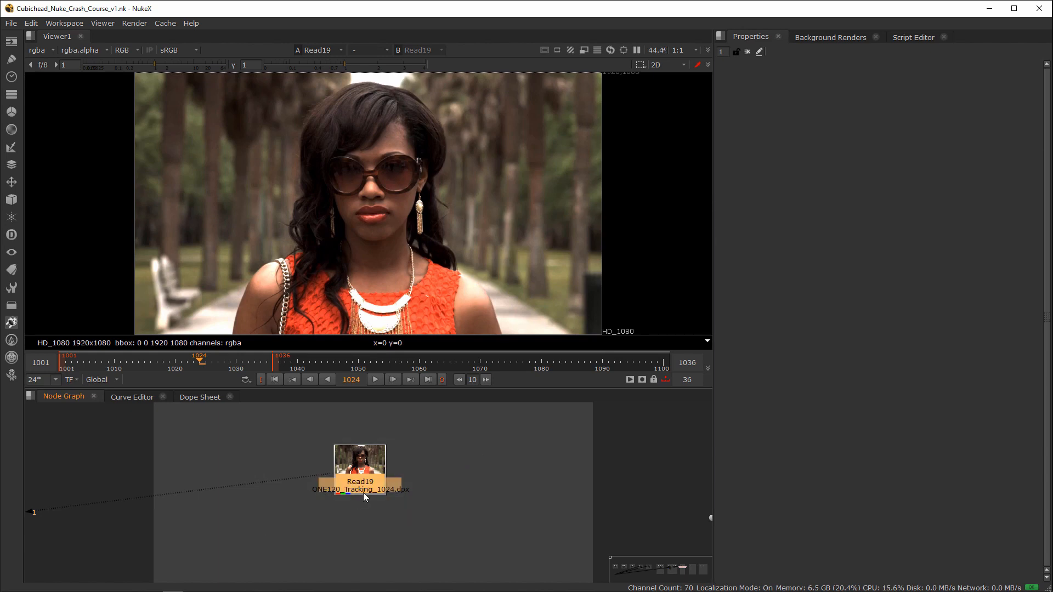
pyautogui.moveTo(371, 480); pyautogui.dragTo(377, 483)
pyautogui.press('Tab')
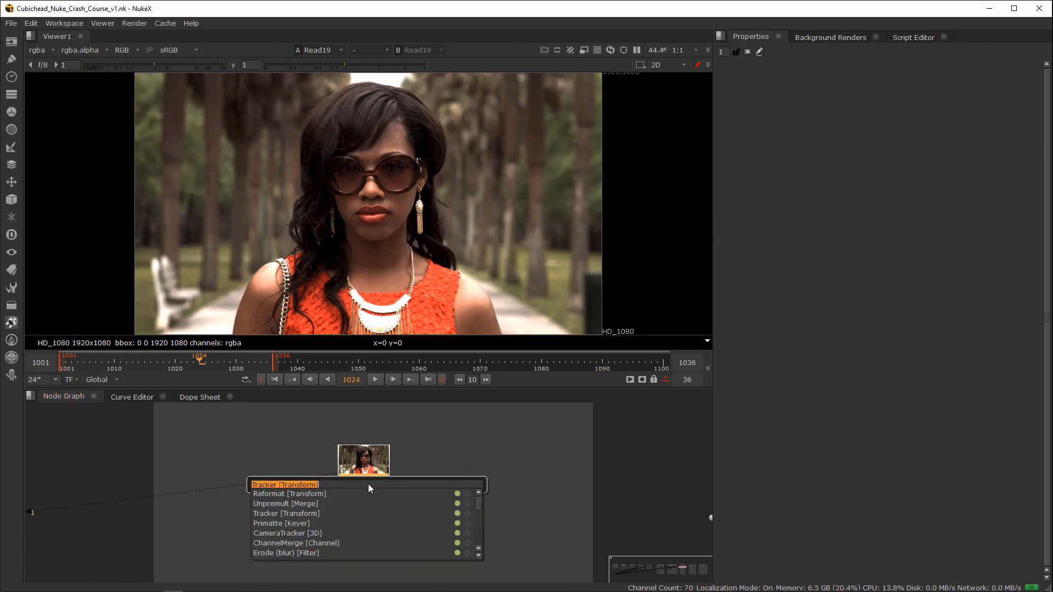
pyautogui.write('trad')
pyautogui.click(288, 494)
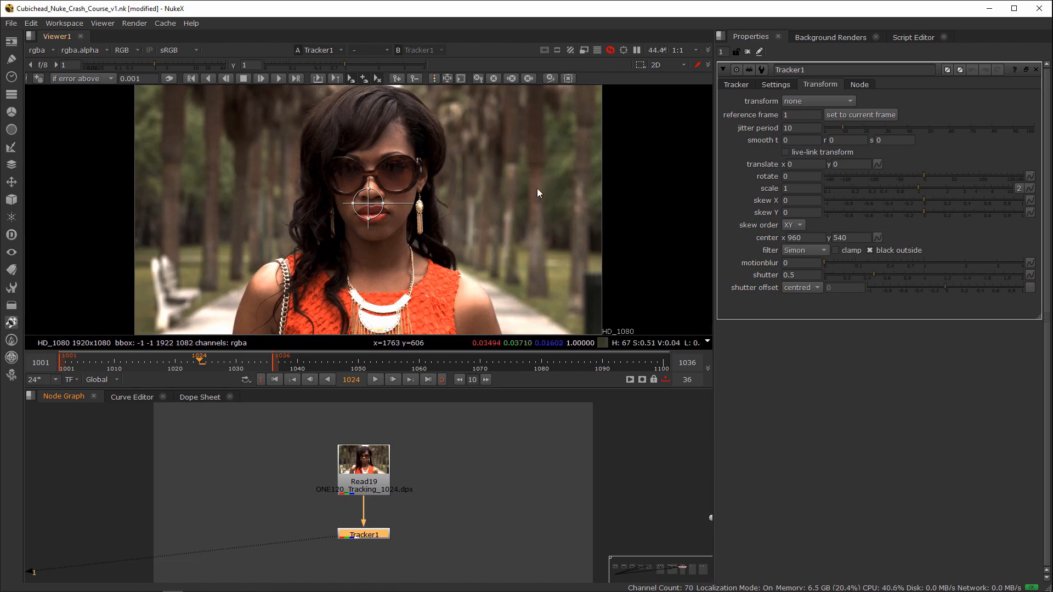
# Step: Show the Tracker1 track list and add a first track on the image-left corner of the woman's lips
pyautogui.click(736, 84)
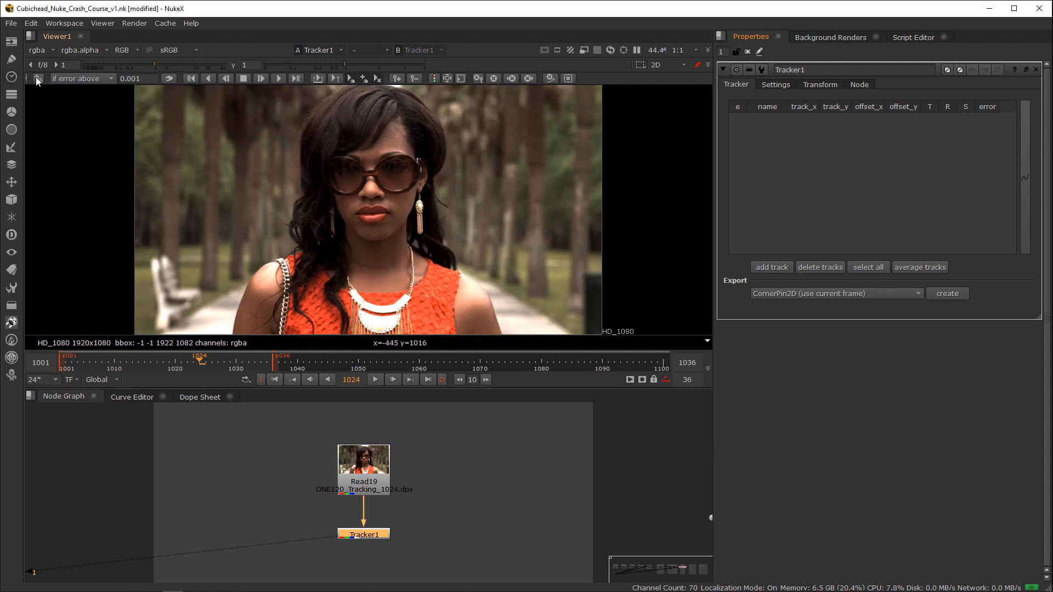
pyautogui.scroll(4, 365, 187)
pyautogui.scroll(2, 487, 220)
pyautogui.moveTo(487, 220); pyautogui.dragTo(416, 221, button='middle')
pyautogui.scroll(1, 406, 233)
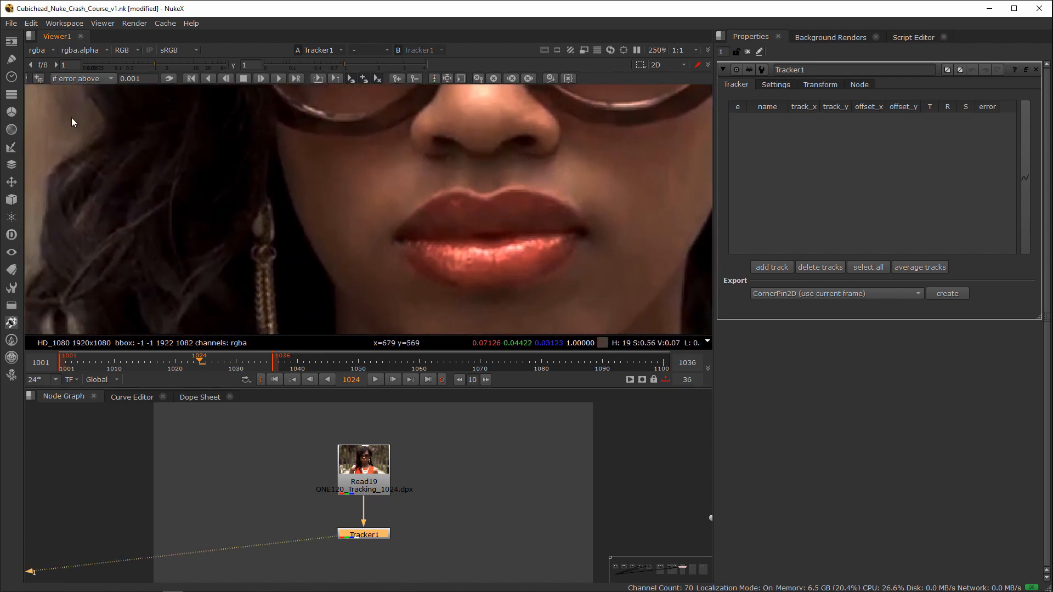
pyautogui.click(38, 77)
pyautogui.click(397, 241)
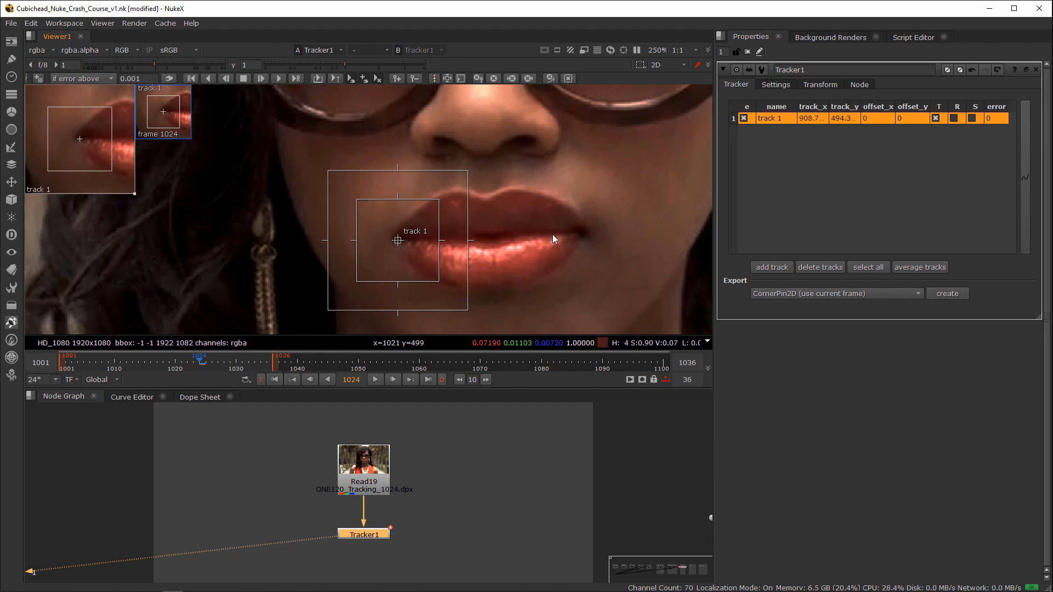
# Step: Add a second track on the opposite, image-right corner of the woman's lips
pyautogui.press('f')
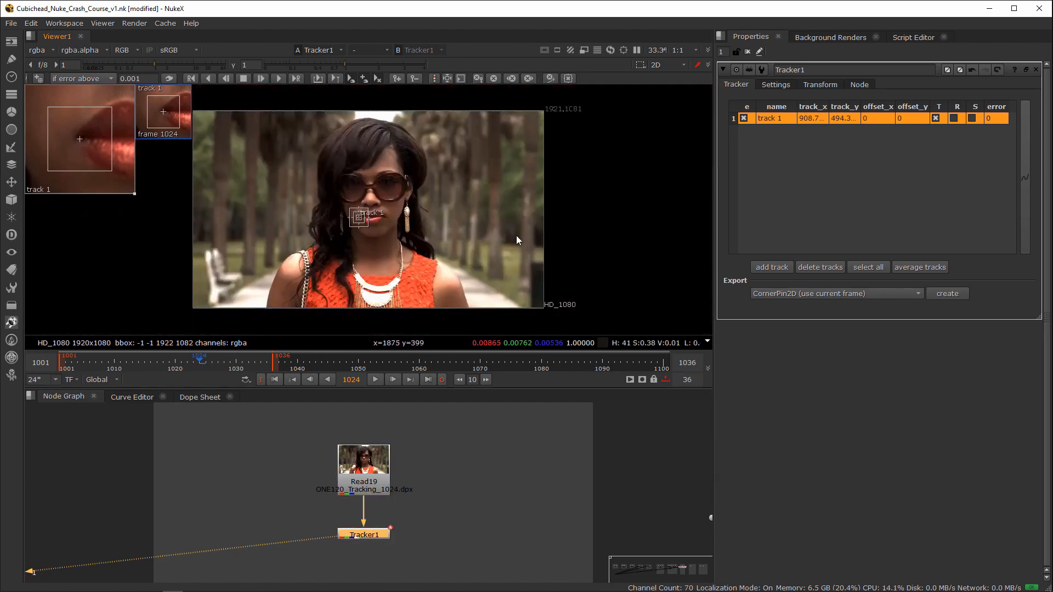
pyautogui.keyDown('alt'); pyautogui.moveTo(374, 218); pyautogui.dragTo(620, 236, button='middle'); pyautogui.keyUp('alt')
pyautogui.moveTo(441, 235); pyautogui.dragTo(514, 246, button='middle')
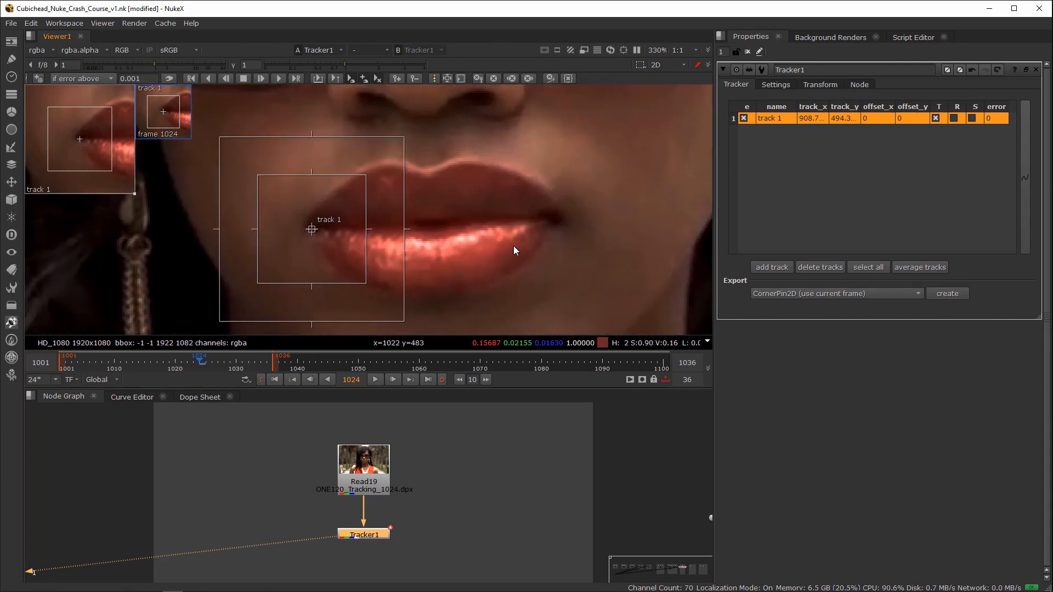
pyautogui.click(553, 219)
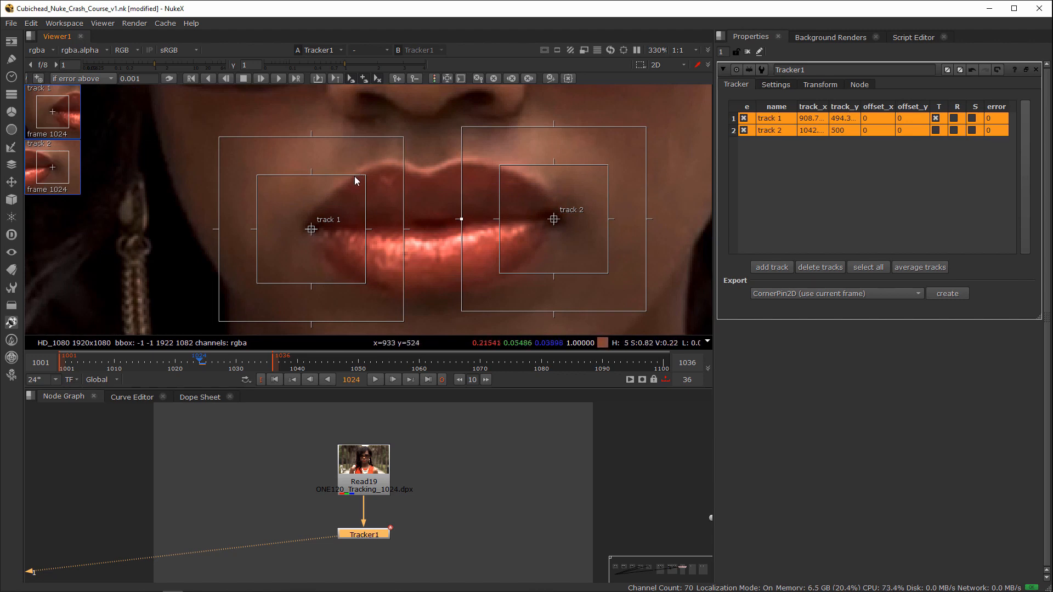
# Step: Shrink the pattern and search boxes of both lip-corner tracks so they fit more tightly around the mouth corners
pyautogui.moveTo(366, 175); pyautogui.dragTo(361, 182)
pyautogui.moveTo(398, 149); pyautogui.dragTo(387, 156)
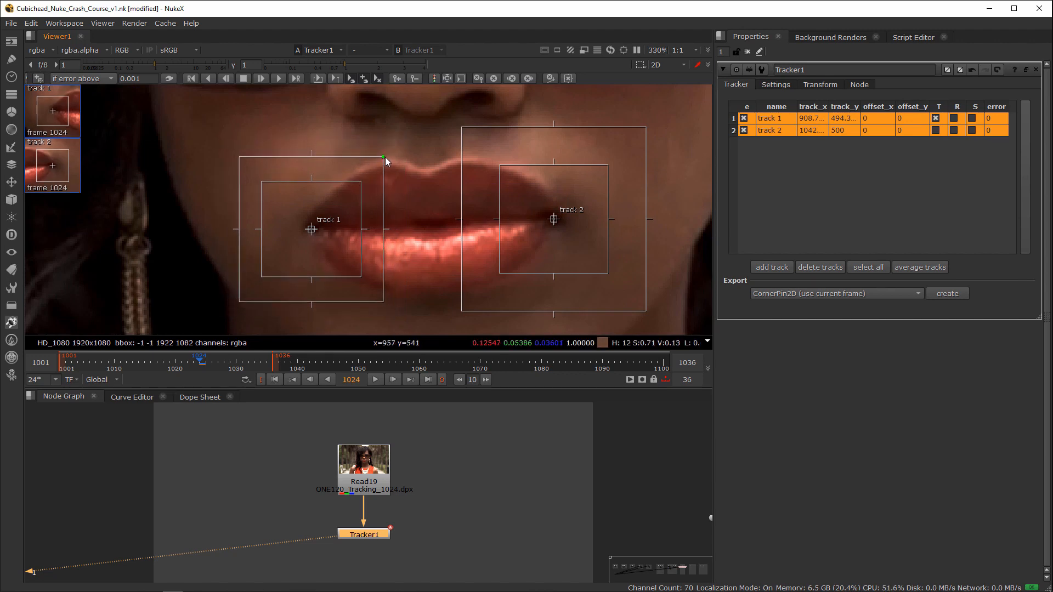
pyautogui.moveTo(602, 169); pyautogui.dragTo(603, 172)
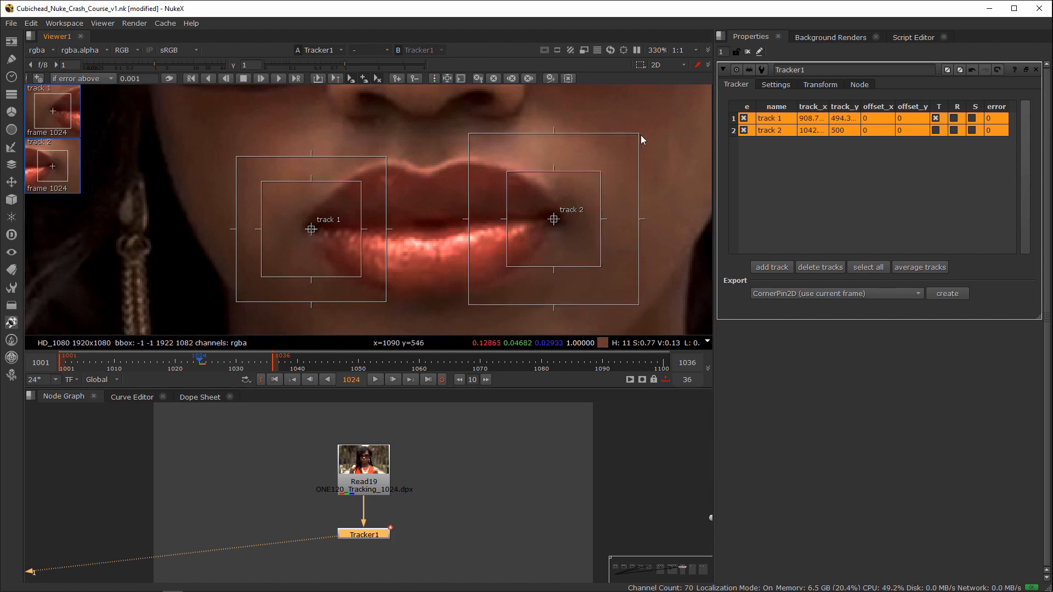
pyautogui.moveTo(641, 135); pyautogui.dragTo(598, 171)
# Step: Track both lip corners backward to frame 1001 and forward past frame 1047, stop the forward pass early and check the result
pyautogui.moveTo(670, 127); pyautogui.dragTo(192, 313)
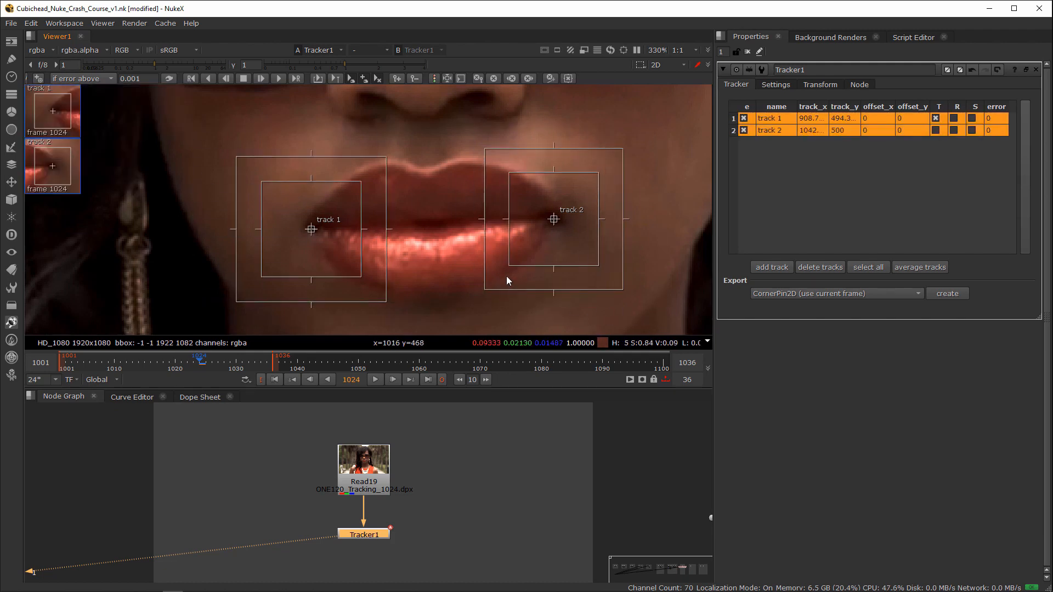
pyautogui.moveTo(444, 292); pyautogui.dragTo(452, 280, button='middle')
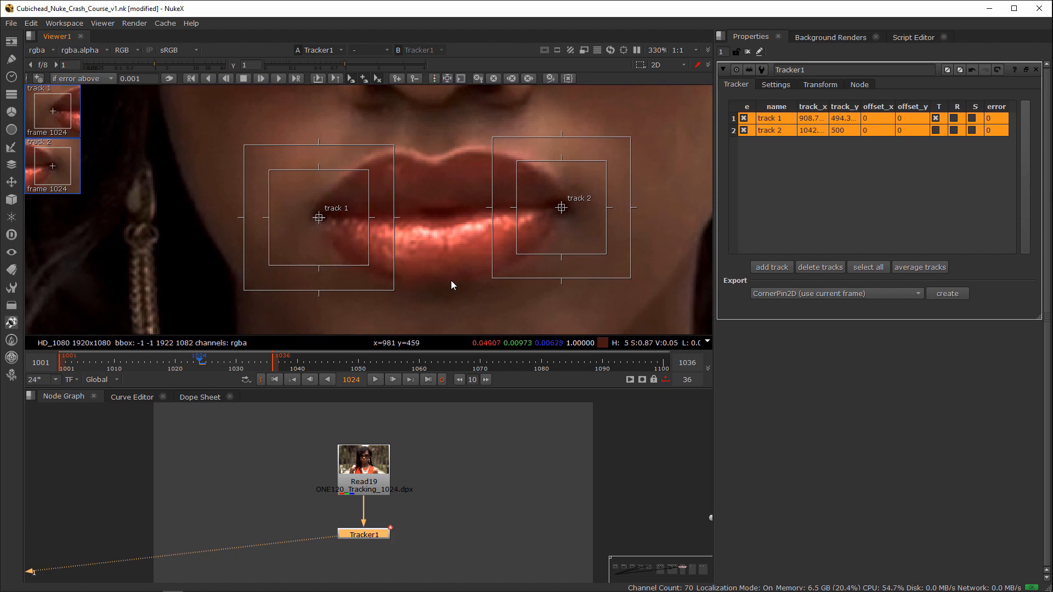
pyautogui.press('z')
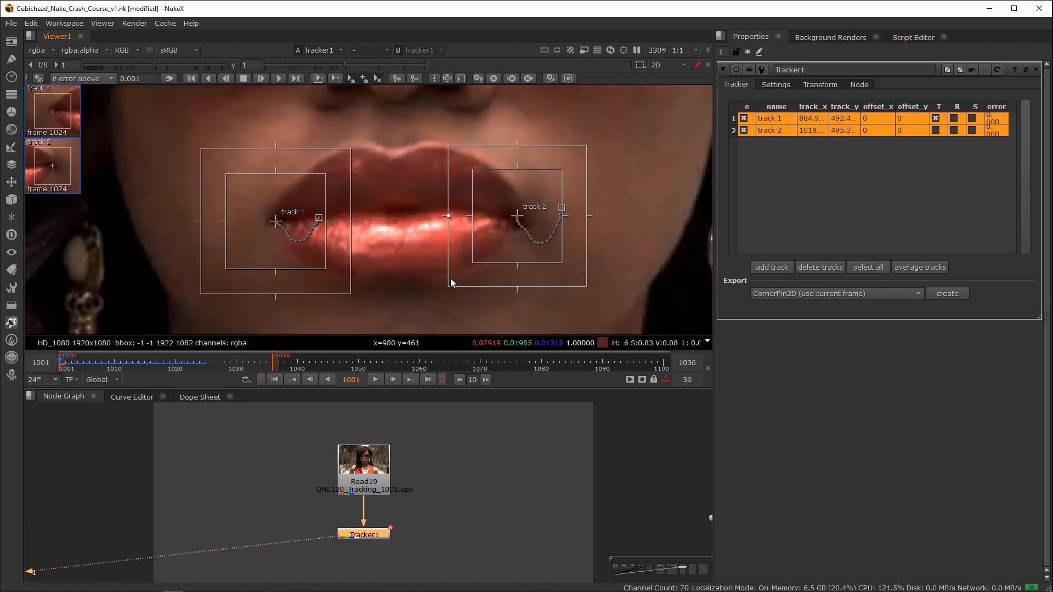
pyautogui.press('v')
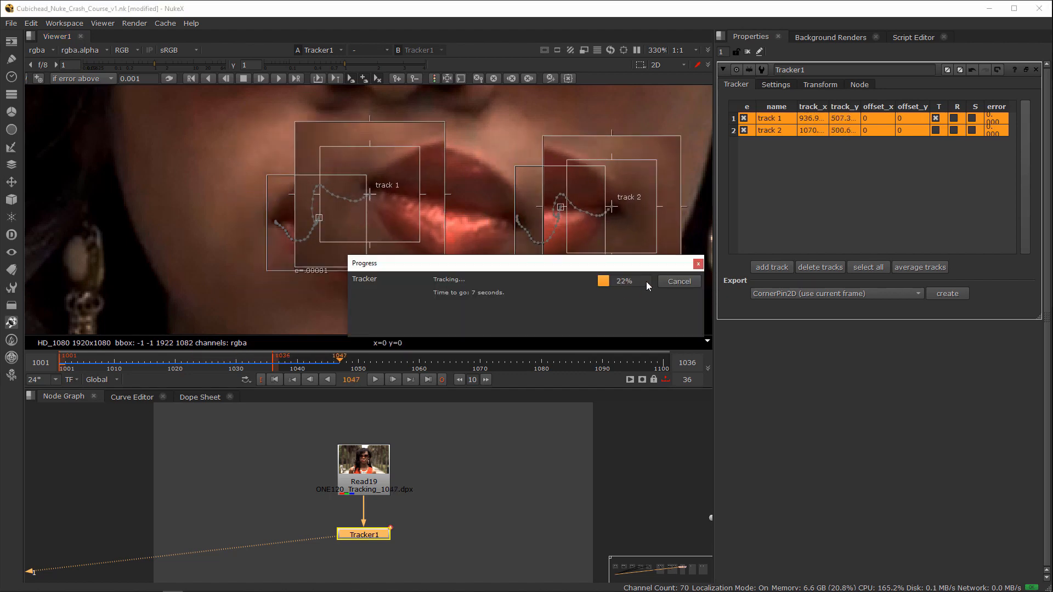
pyautogui.click(674, 281)
pyautogui.moveTo(351, 363); pyautogui.dragTo(237, 373)
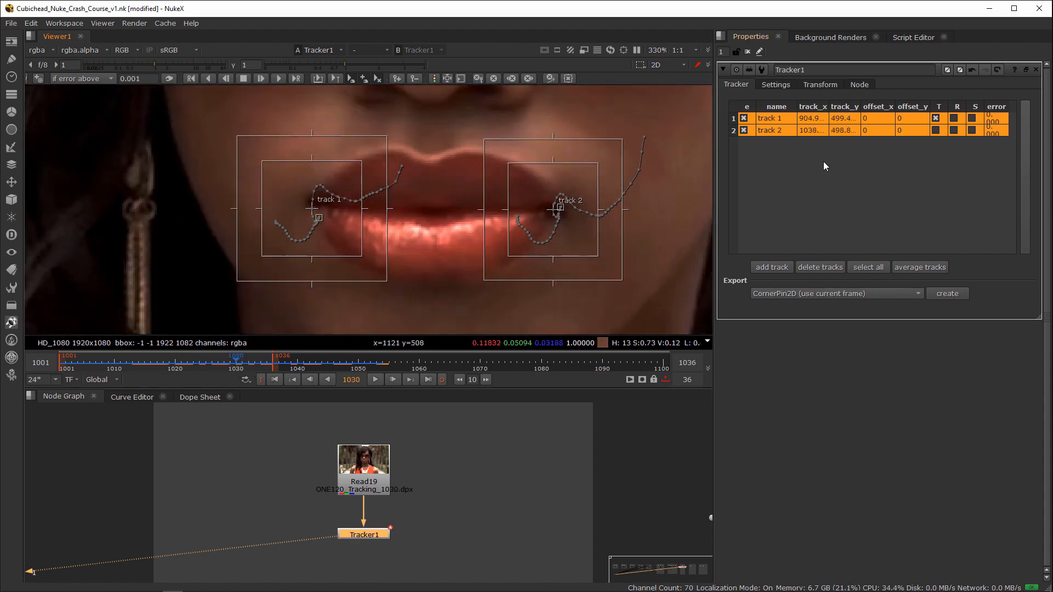
# Step: Try averaging the two lip tracks, and undo it
pyautogui.click(916, 269)
pyautogui.hotkey('ctrl', 'z')
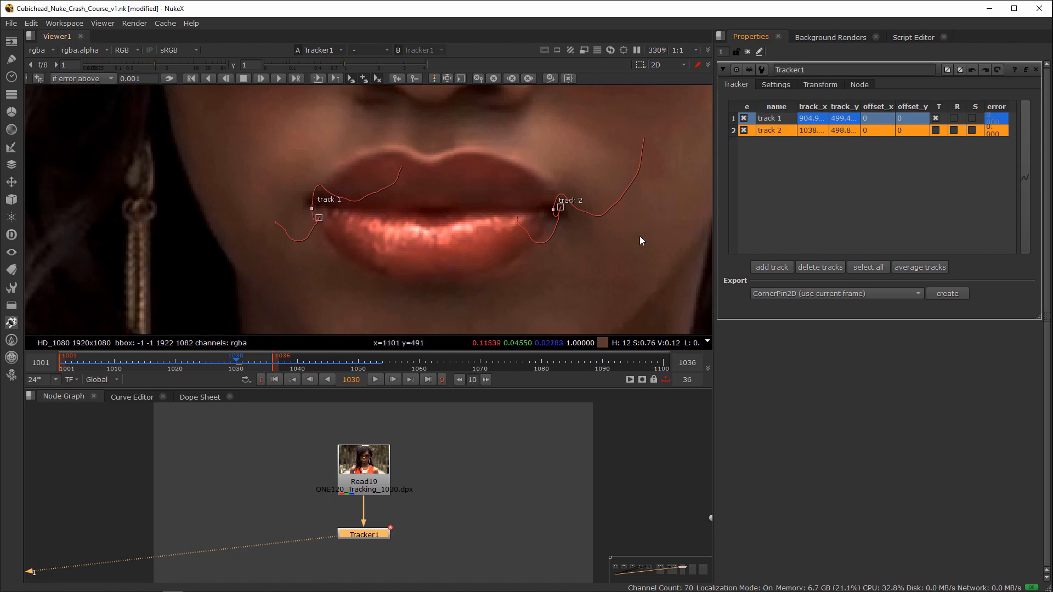
pyautogui.moveTo(244, 363); pyautogui.dragTo(205, 367)
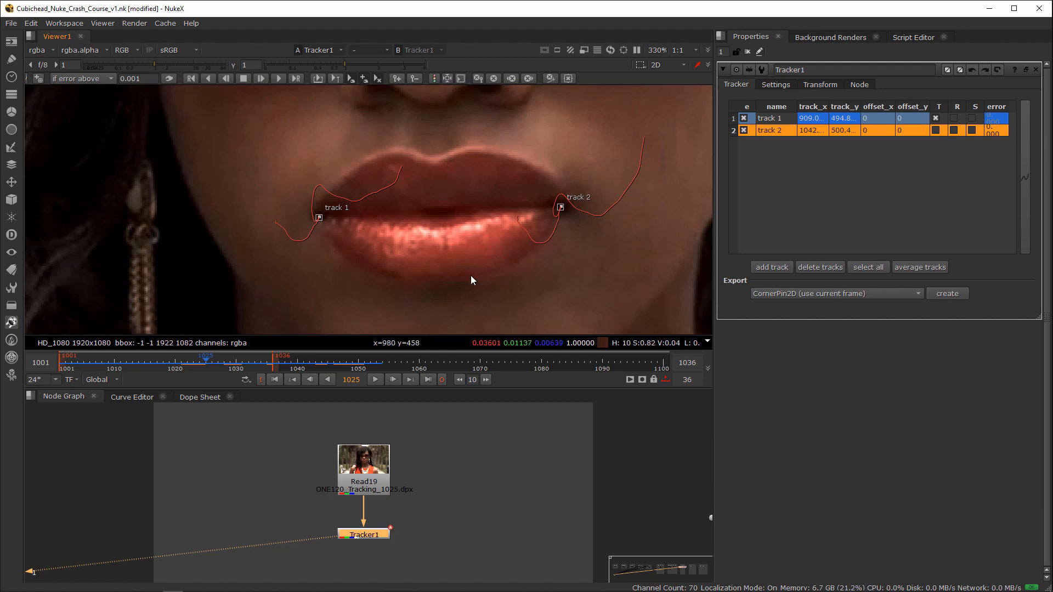
# Step: Reselect both lip tracks and colour their paths by tracking error
pyautogui.scroll(-3, 417, 278)
pyautogui.scroll(-3, 511, 265)
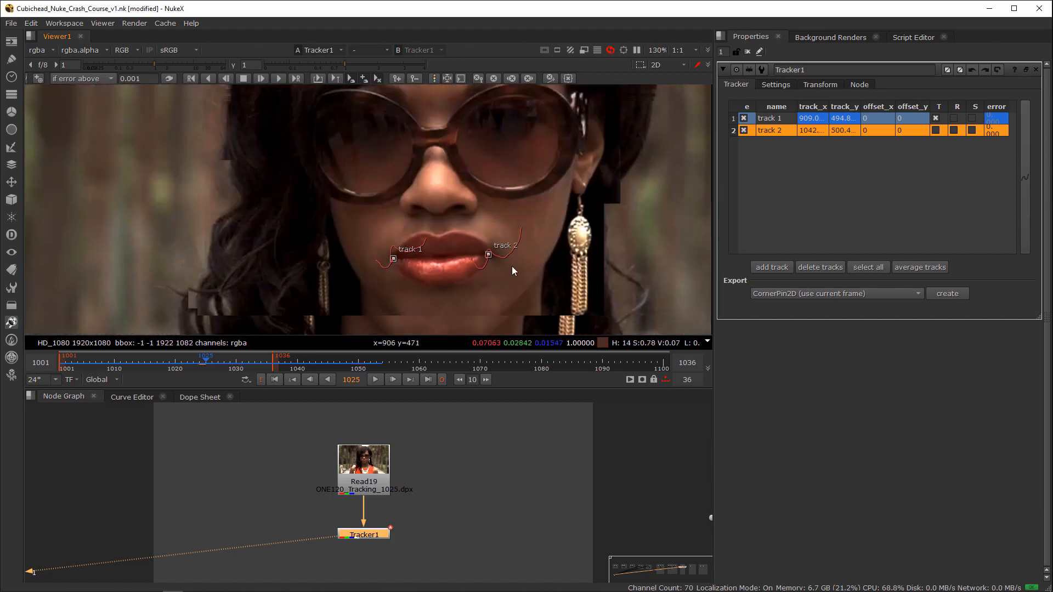
pyautogui.scroll(6, 462, 266)
pyautogui.moveTo(416, 266); pyautogui.dragTo(422, 307, button='middle')
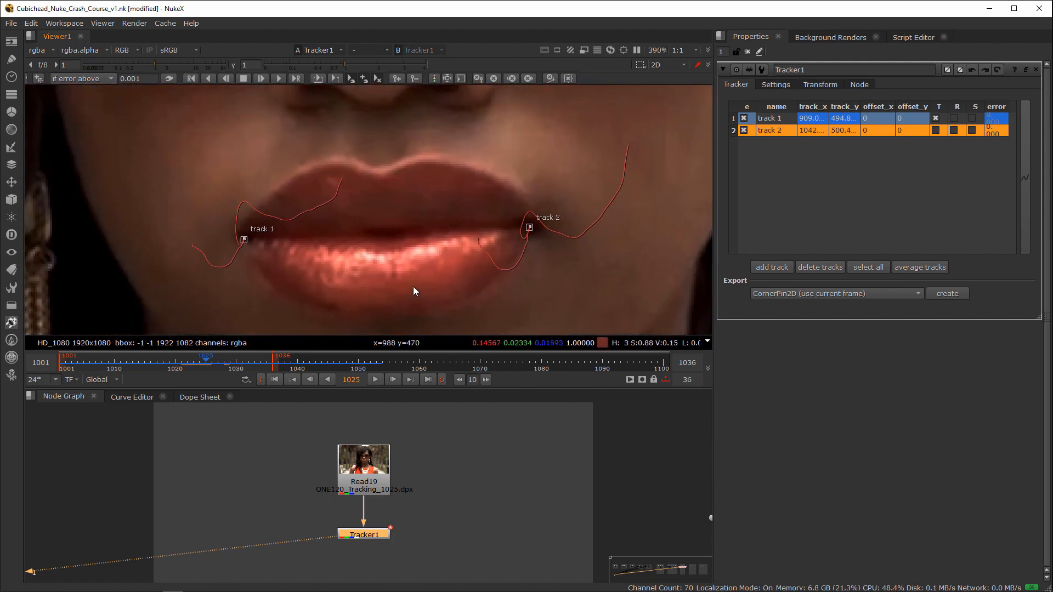
pyautogui.moveTo(209, 179); pyautogui.dragTo(596, 328)
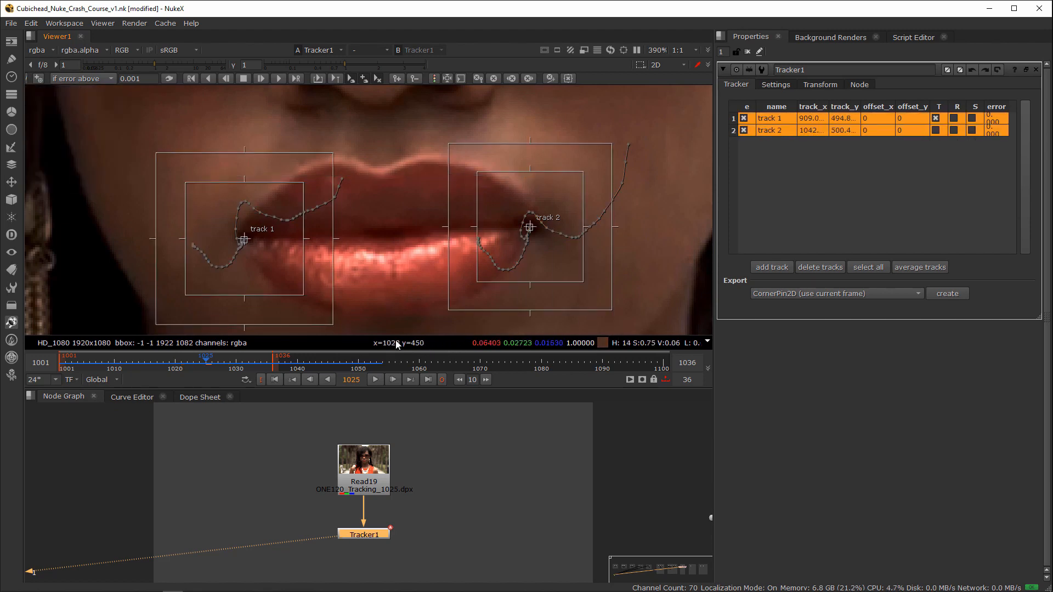
pyautogui.moveTo(398, 344)
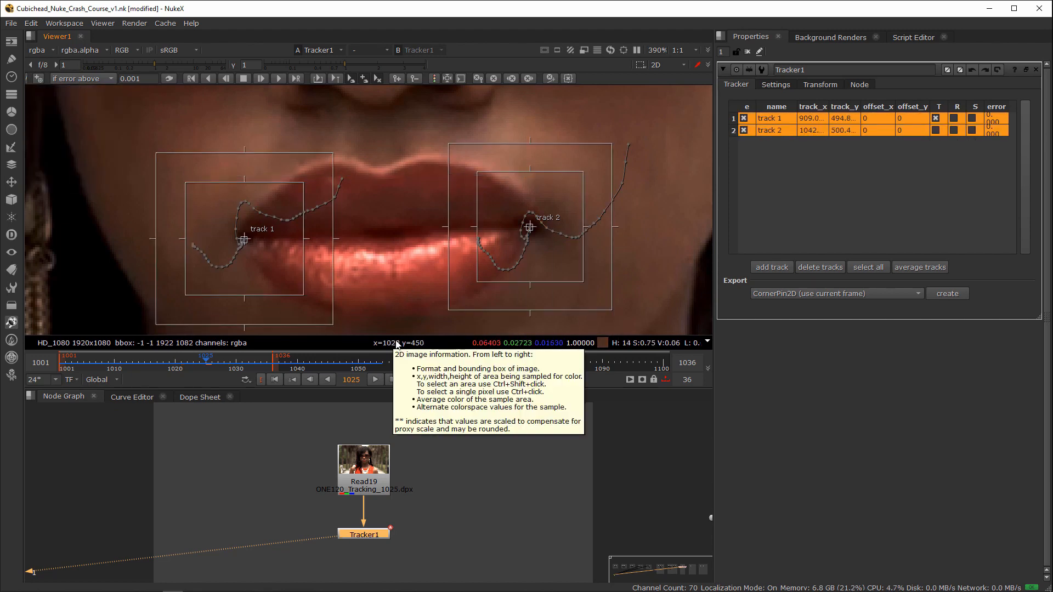
pyautogui.rightClick(498, 469)
pyautogui.click(362, 288)
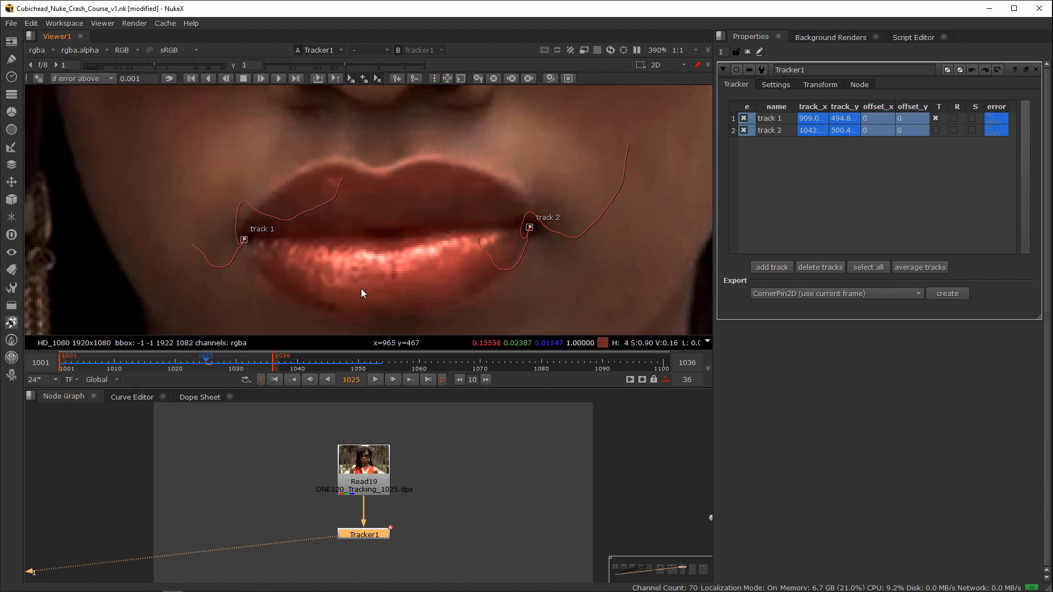
pyautogui.moveTo(181, 186); pyautogui.dragTo(567, 345)
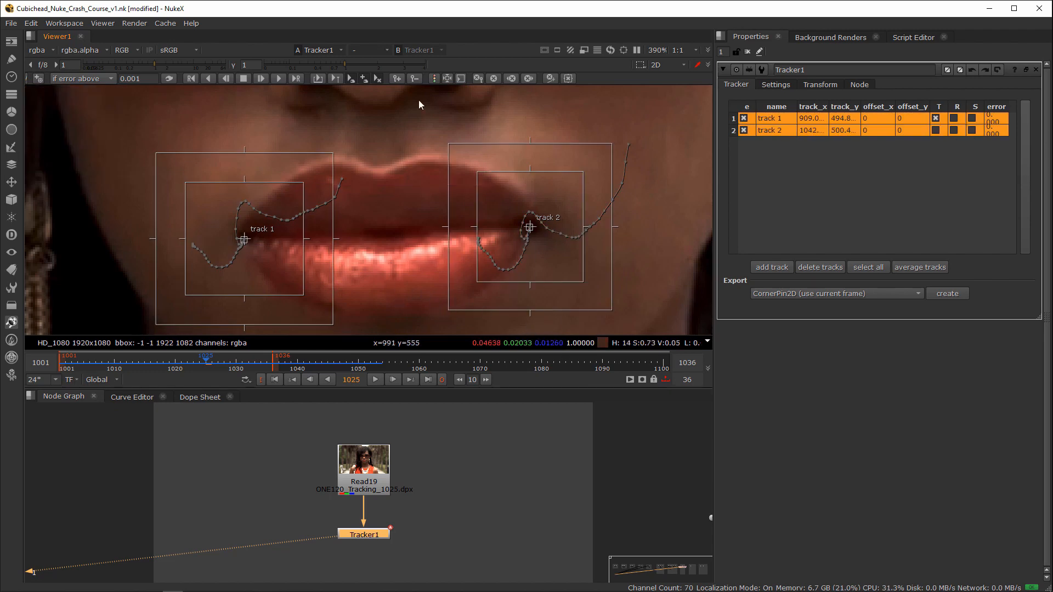
pyautogui.click(434, 79)
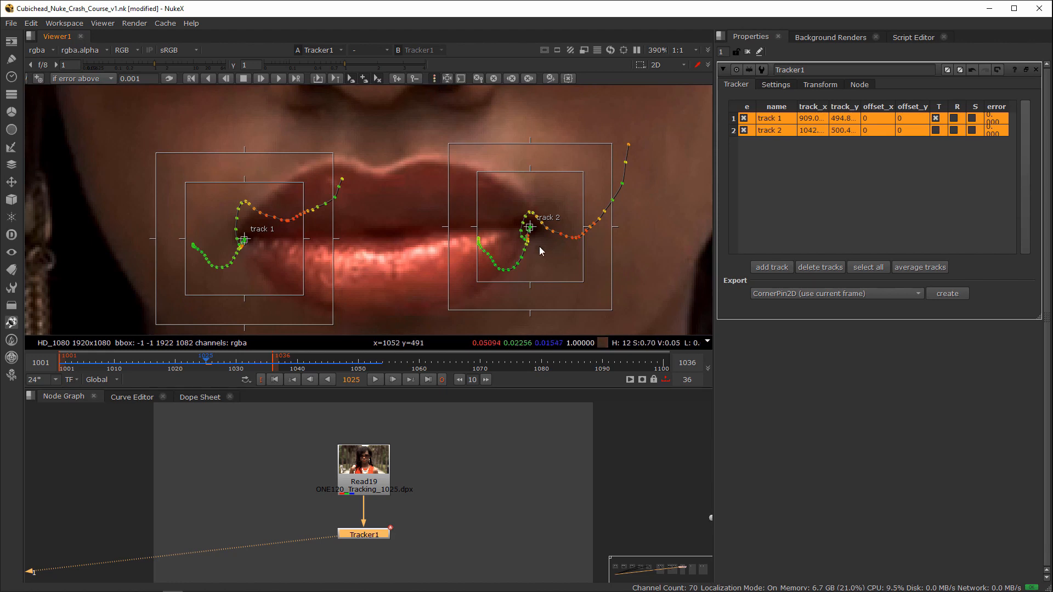
# Step: Examine track 1 on its own around frame 1026, and review the transform values Tracker1 generates from the tracks
pyautogui.click(426, 442)
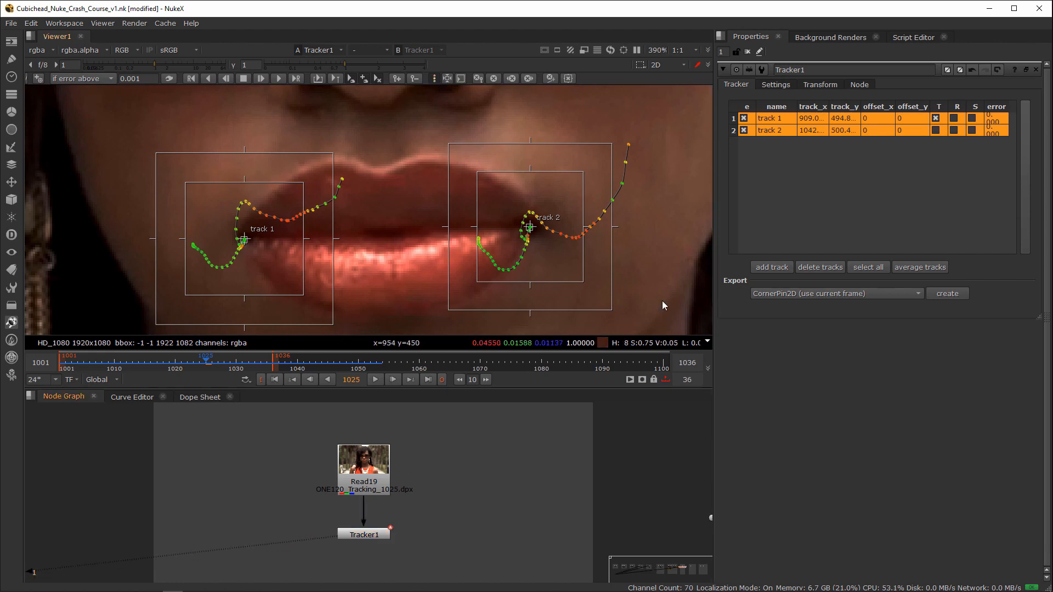
pyautogui.click(761, 160)
pyautogui.click(735, 119)
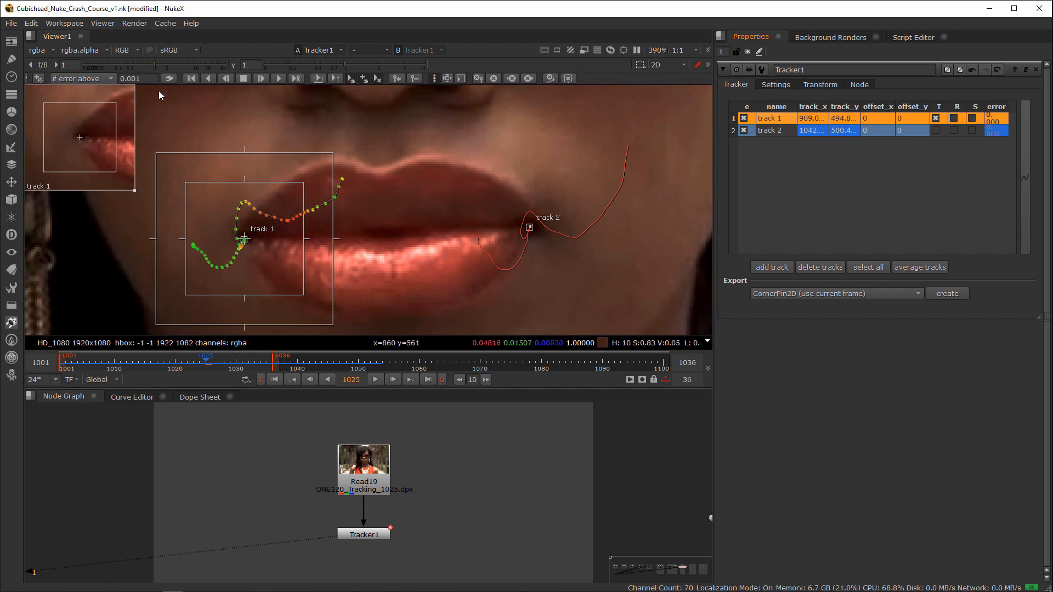
pyautogui.click(196, 365)
pyautogui.moveTo(197, 364); pyautogui.dragTo(212, 363)
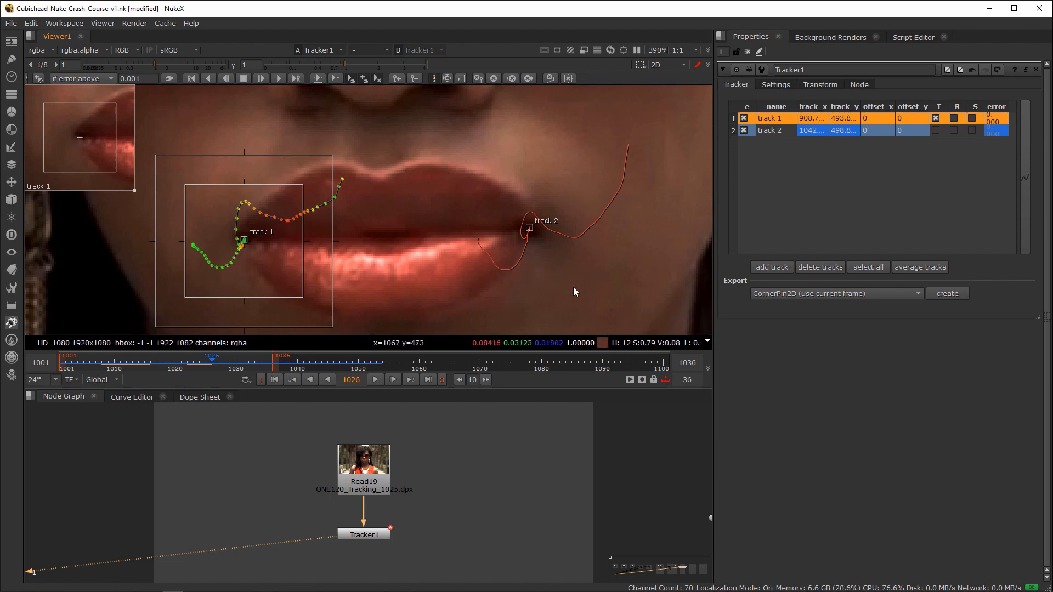
pyautogui.moveTo(578, 129); pyautogui.dragTo(156, 304)
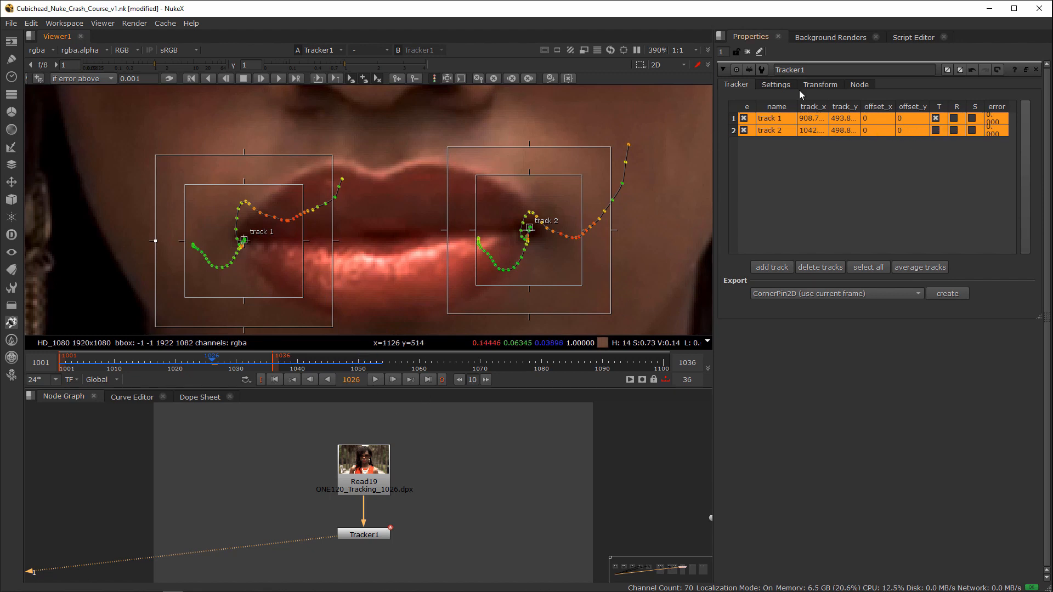
pyautogui.click(819, 84)
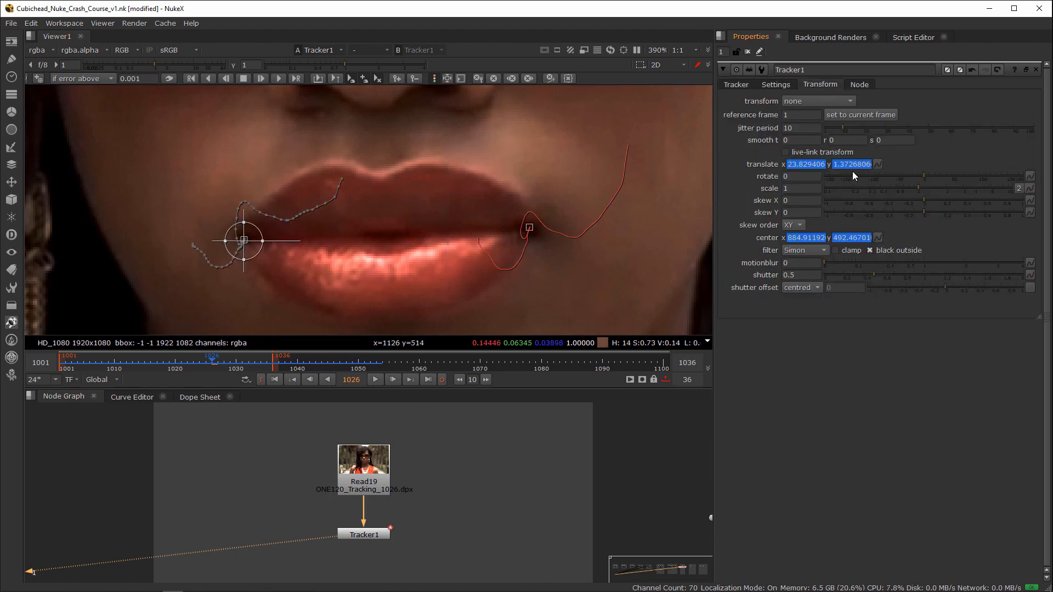
pyautogui.click(736, 87)
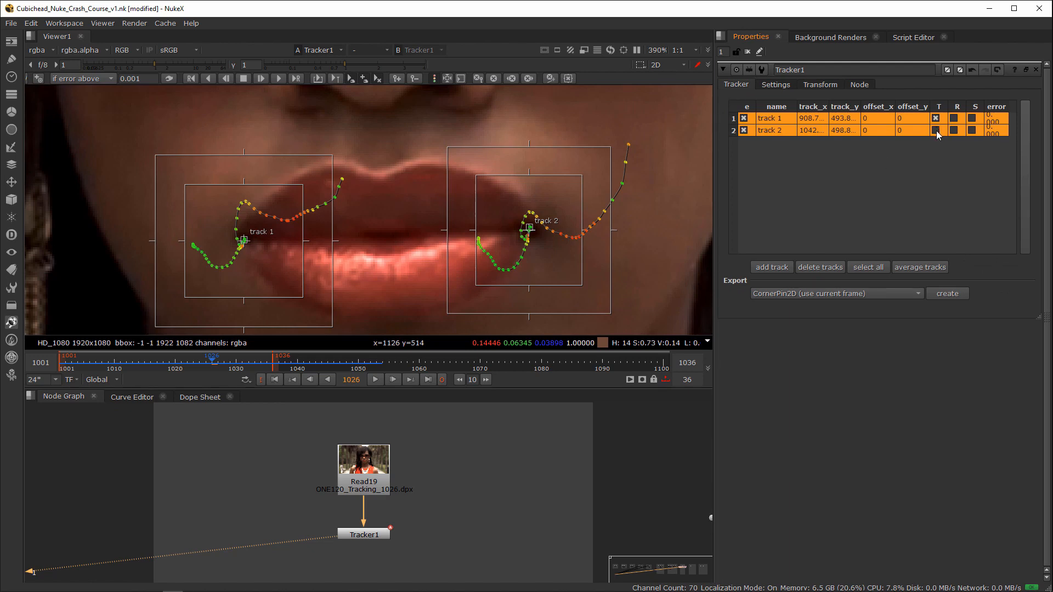
# Step: Enable translate, rotate and scale for both lip tracks, and check the calculated transform values across the frames
pyautogui.click(953, 120)
pyautogui.click(954, 120)
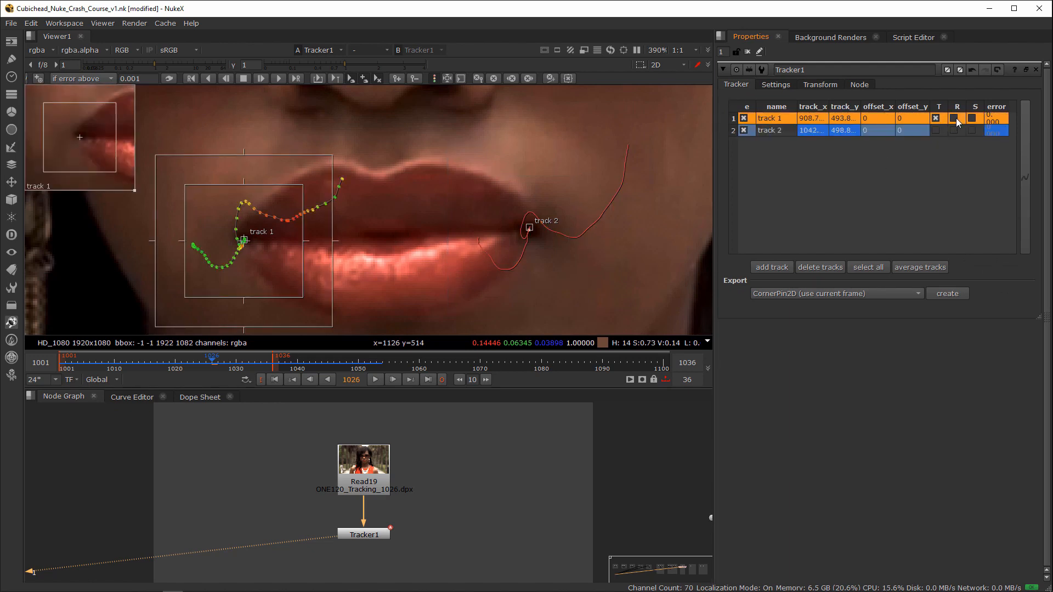
pyautogui.click(951, 132)
pyautogui.click(936, 131)
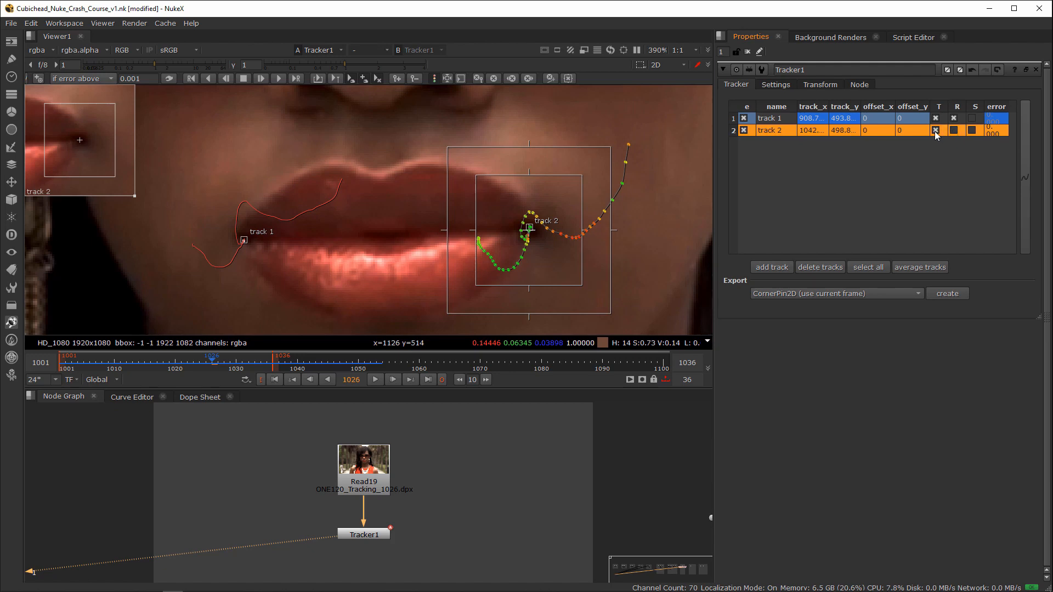
pyautogui.click(953, 131)
pyautogui.click(976, 120)
pyautogui.click(966, 130)
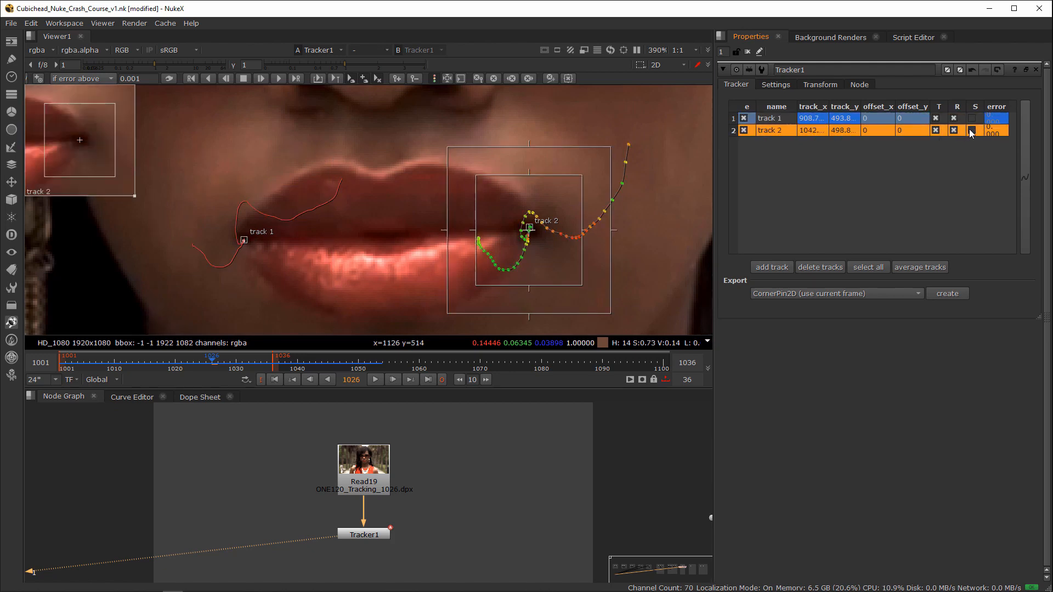
pyautogui.click(972, 118)
pyautogui.click(970, 130)
pyautogui.click(815, 85)
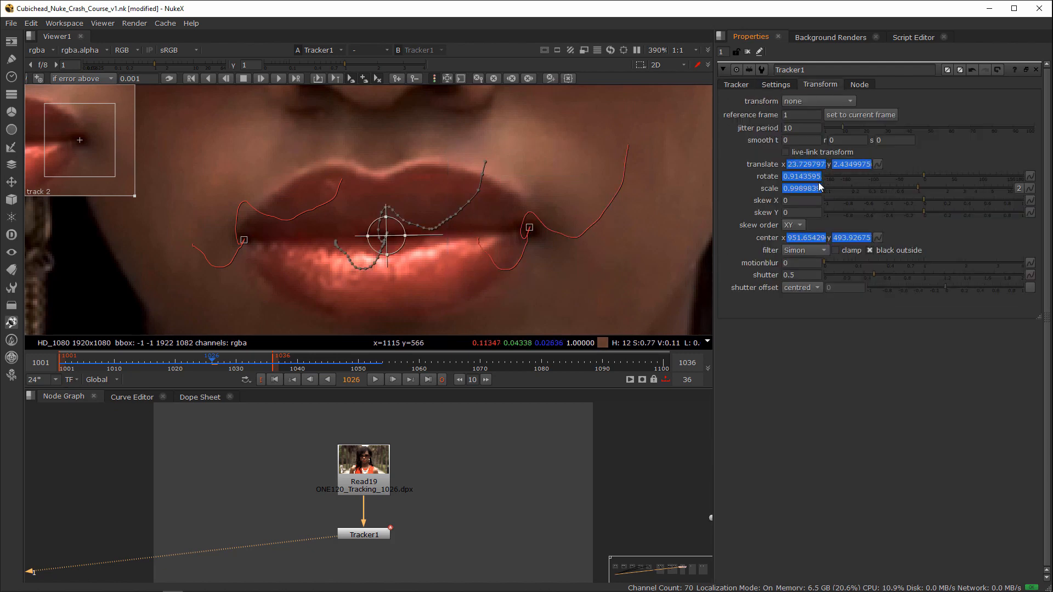
pyautogui.moveTo(213, 366); pyautogui.dragTo(184, 372)
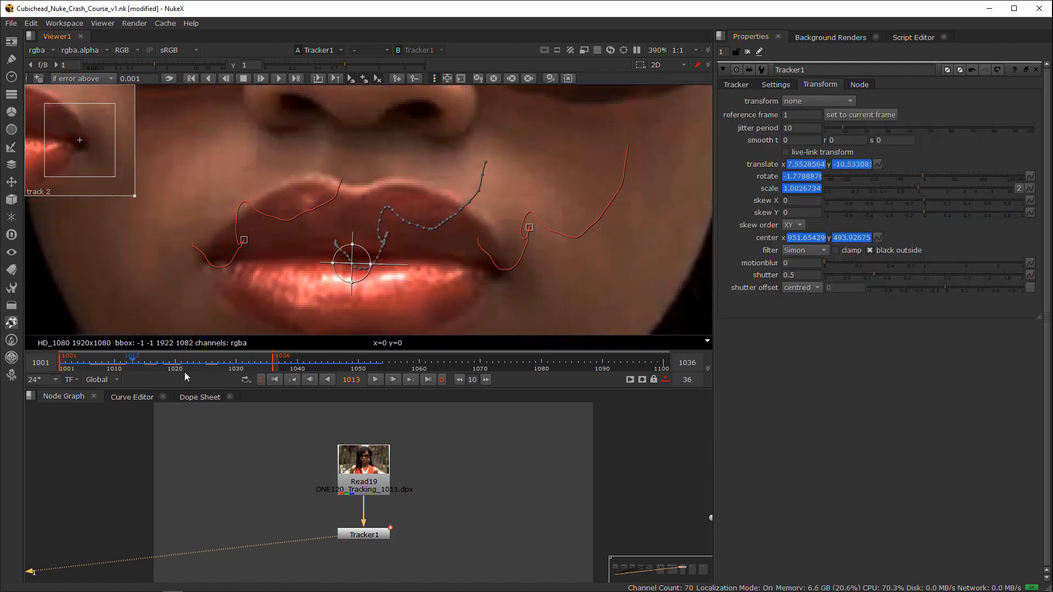
# Step: Move Tracker1 off to the side of the Read19 stream, branching its input from a Dot beneath the footage
pyautogui.keyDown('alt'); pyautogui.moveTo(464, 490); pyautogui.dragTo(410, 491, button='middle'); pyautogui.keyUp('alt')
pyautogui.moveTo(406, 490)
pyautogui.mouseDown()
pyautogui.moveTo(462, 504)
pyautogui.moveTo(410, 495)
pyautogui.mouseUp()
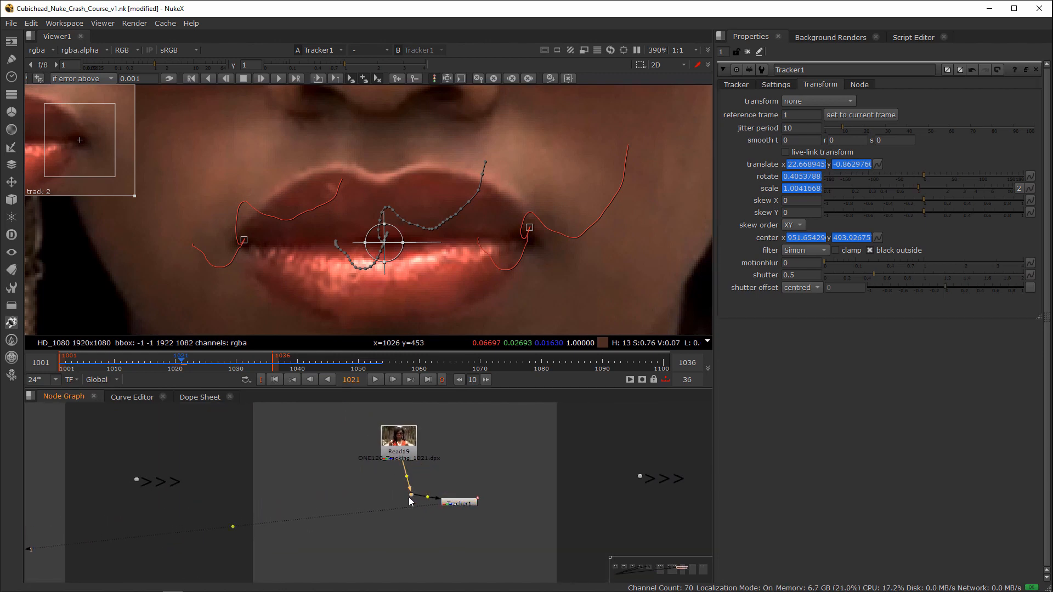
pyautogui.click(456, 502)
pyautogui.moveTo(444, 525); pyautogui.dragTo(472, 497, button='middle')
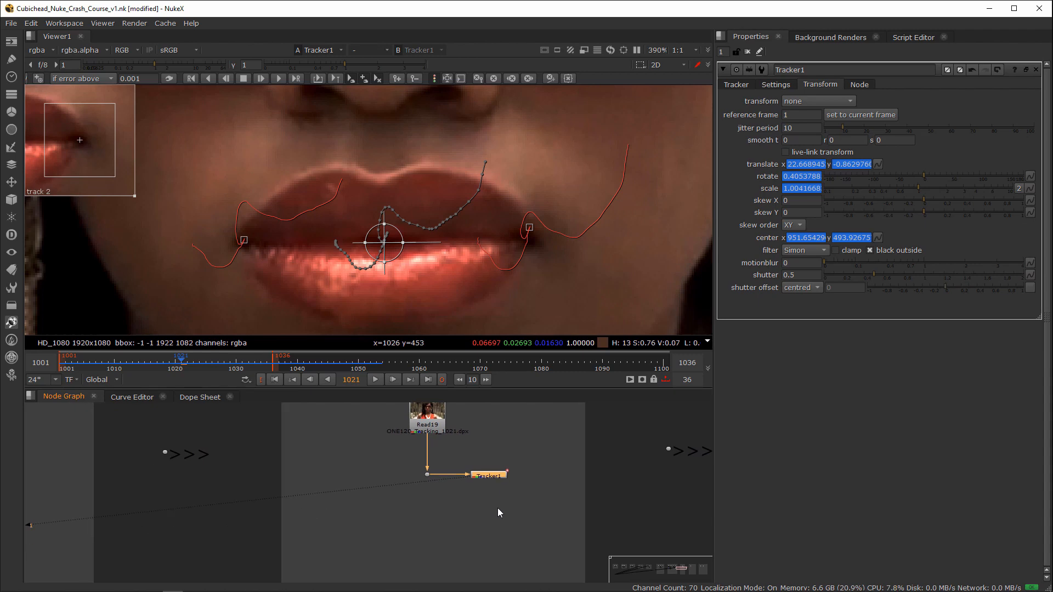
pyautogui.scroll(3, 496, 510)
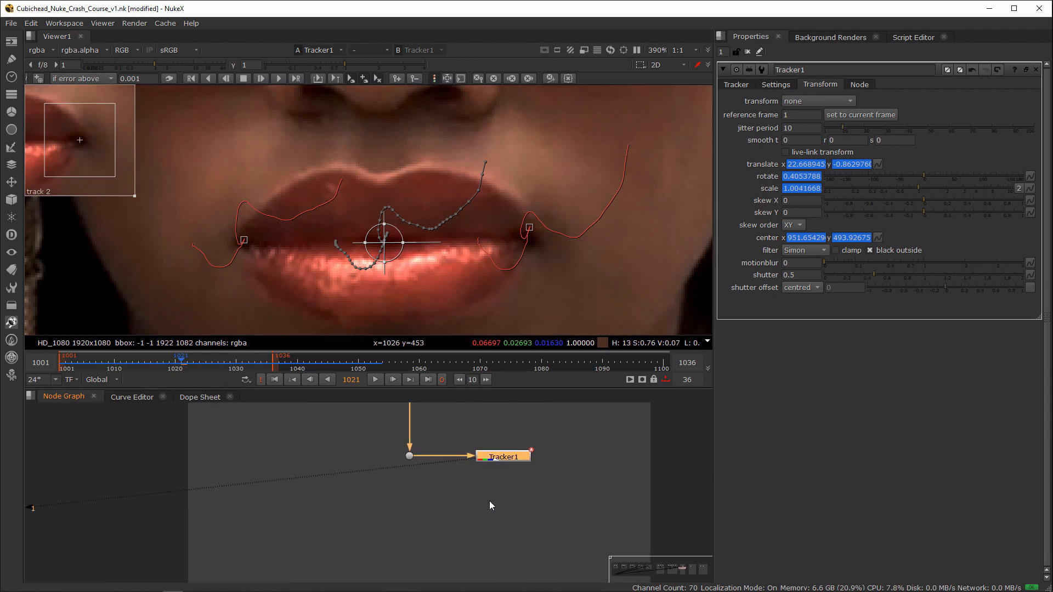
# Step: Add an unconnected Roto node beneath Tracker1, and show the Roto settings of its Root layer
pyautogui.click(490, 503)
pyautogui.press('o')
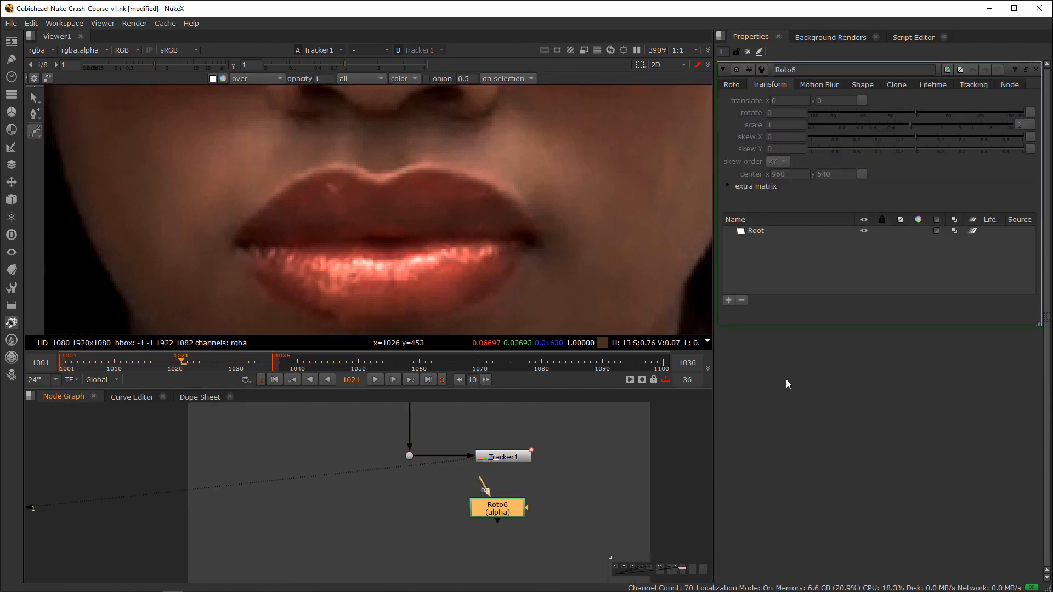
pyautogui.moveTo(499, 515); pyautogui.dragTo(499, 517)
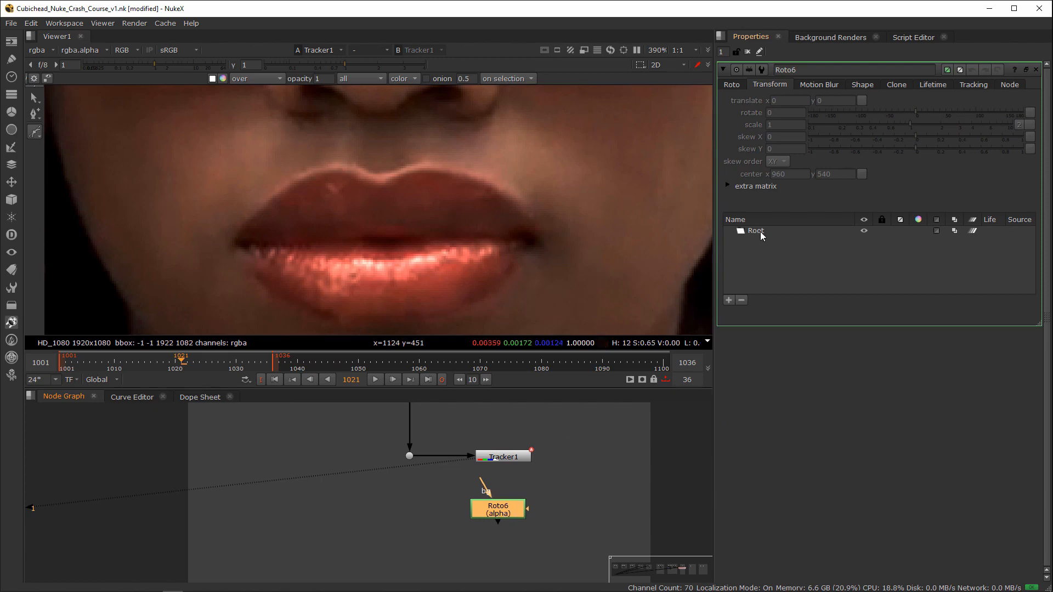
pyautogui.click(760, 231)
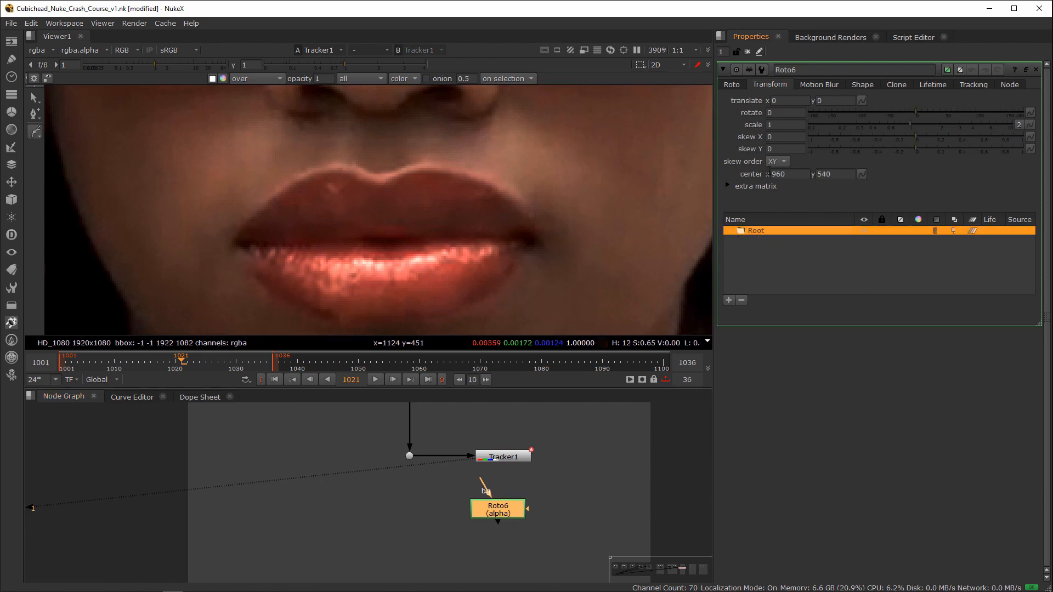
pyautogui.click(733, 84)
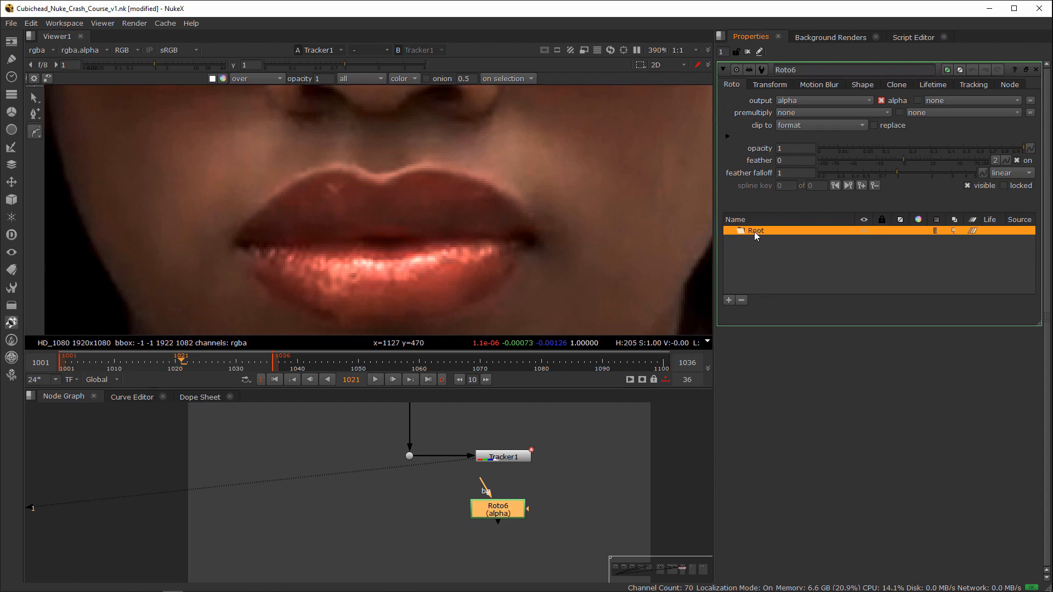
# Step: Try adding nested layers under the Roto node's Root, and delete them
pyautogui.click(729, 300)
pyautogui.click(728, 300)
pyautogui.click(728, 300)
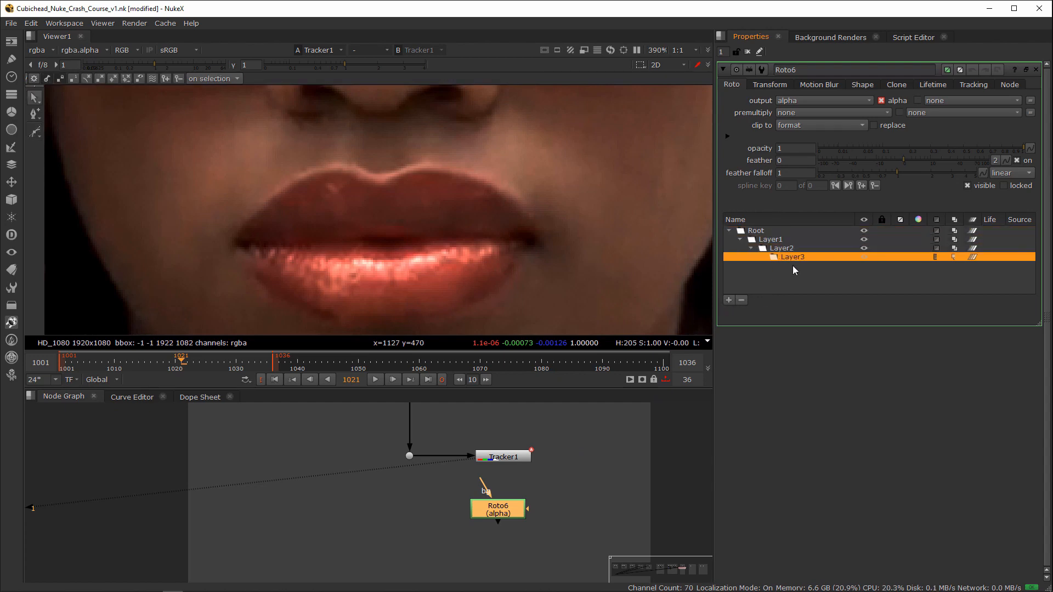
pyautogui.press('Delete')
pyautogui.press('Delete')
pyautogui.press('Delete')
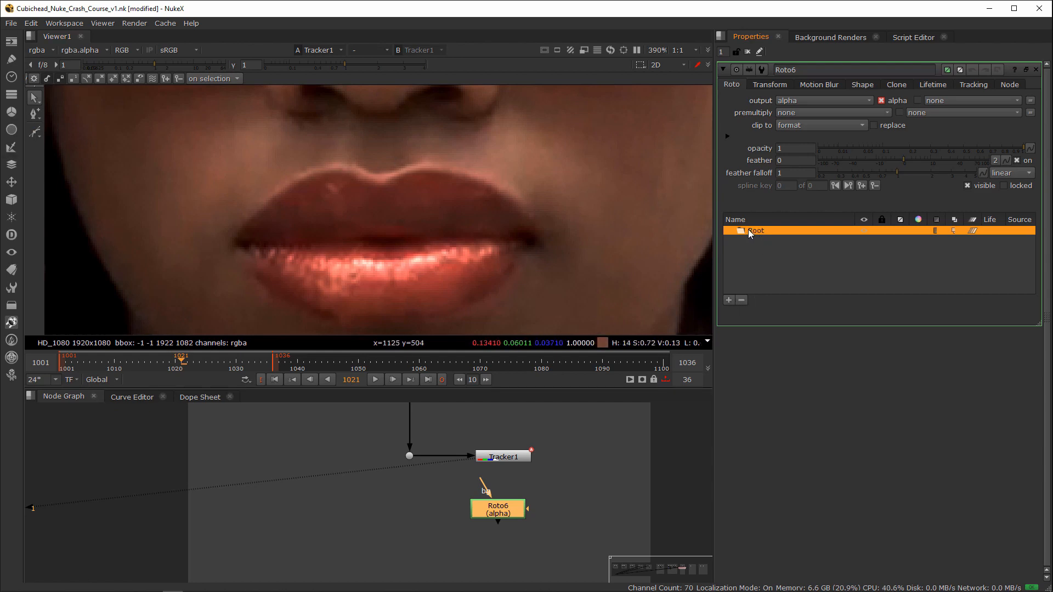
pyautogui.moveTo(493, 513); pyautogui.dragTo(498, 515)
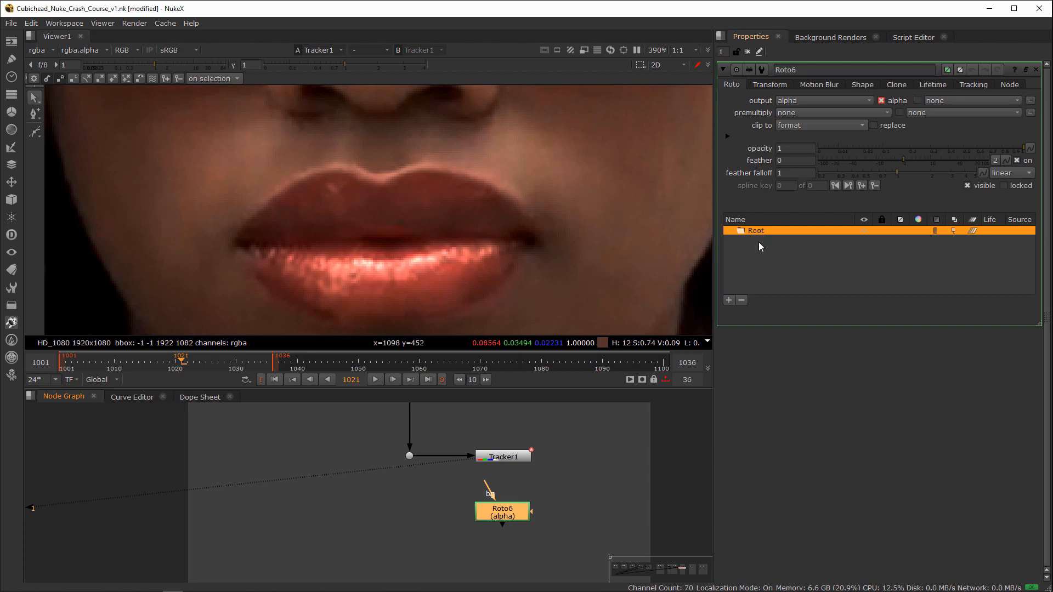
pyautogui.moveTo(509, 517); pyautogui.dragTo(519, 515)
pyautogui.click(561, 514)
pyautogui.click(568, 512)
pyautogui.click(502, 459)
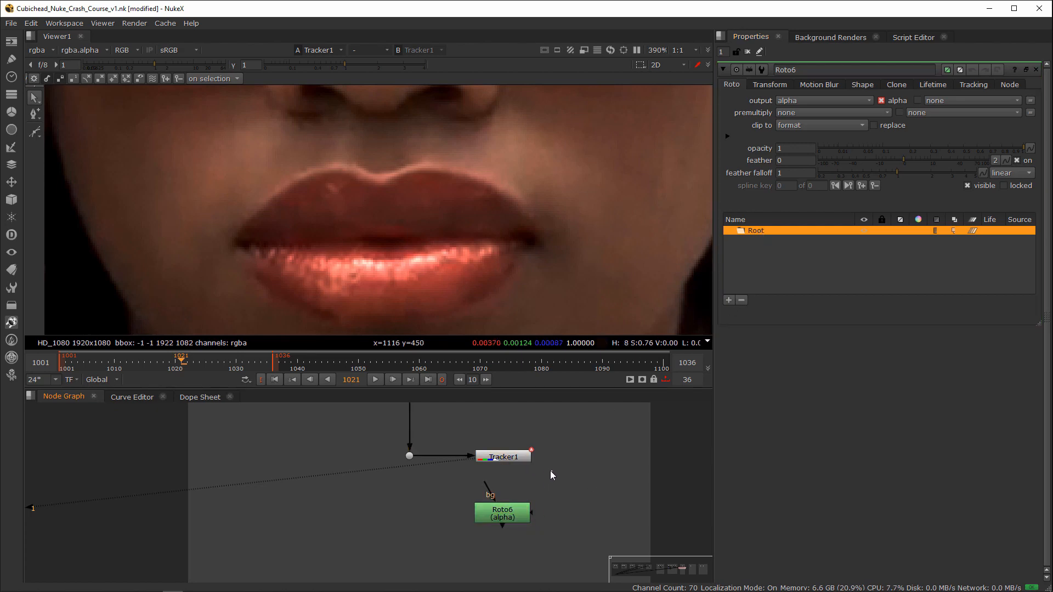
pyautogui.doubleClick(515, 456)
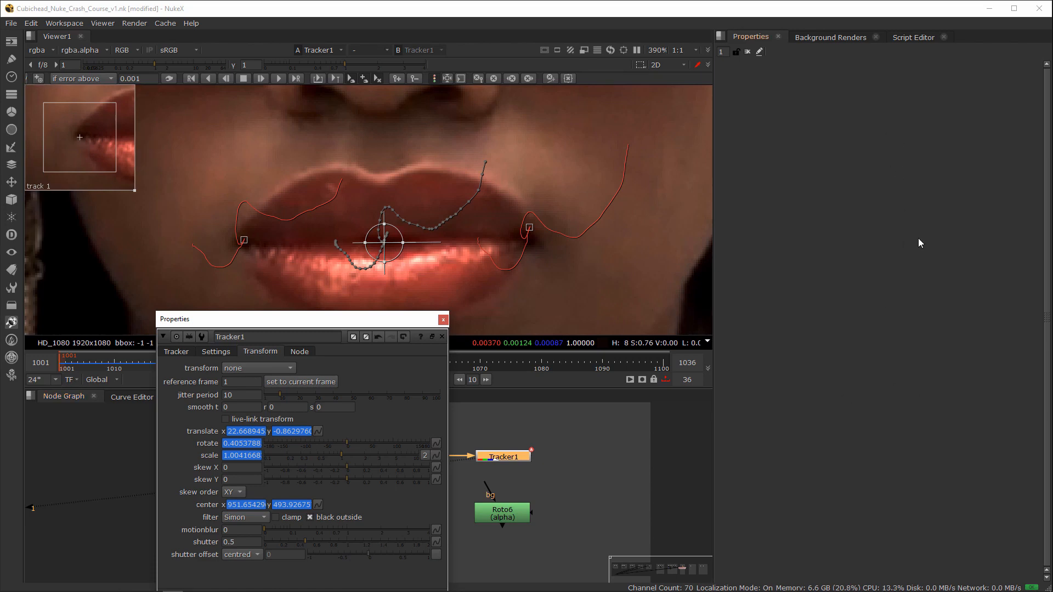
pyautogui.moveTo(515, 509); pyautogui.dragTo(518, 509)
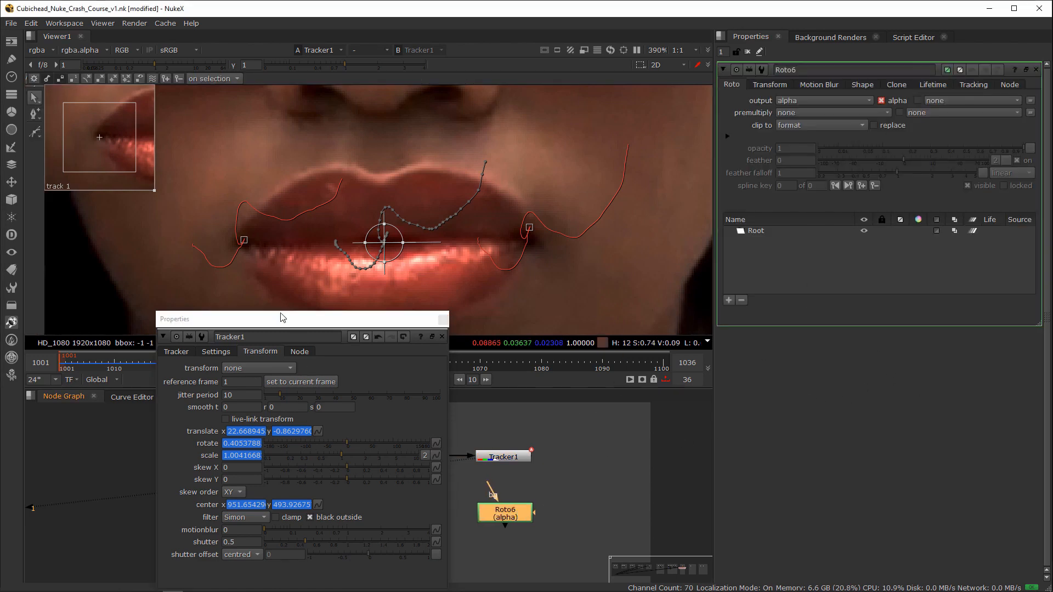
pyautogui.moveTo(303, 323); pyautogui.dragTo(317, 283)
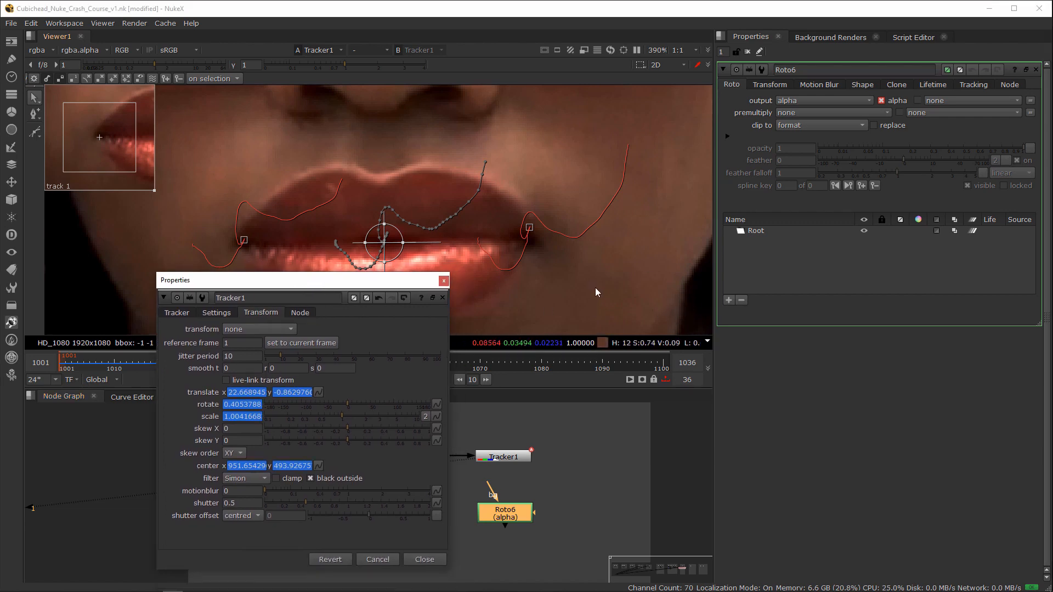
pyautogui.click(444, 280)
pyautogui.click(533, 481)
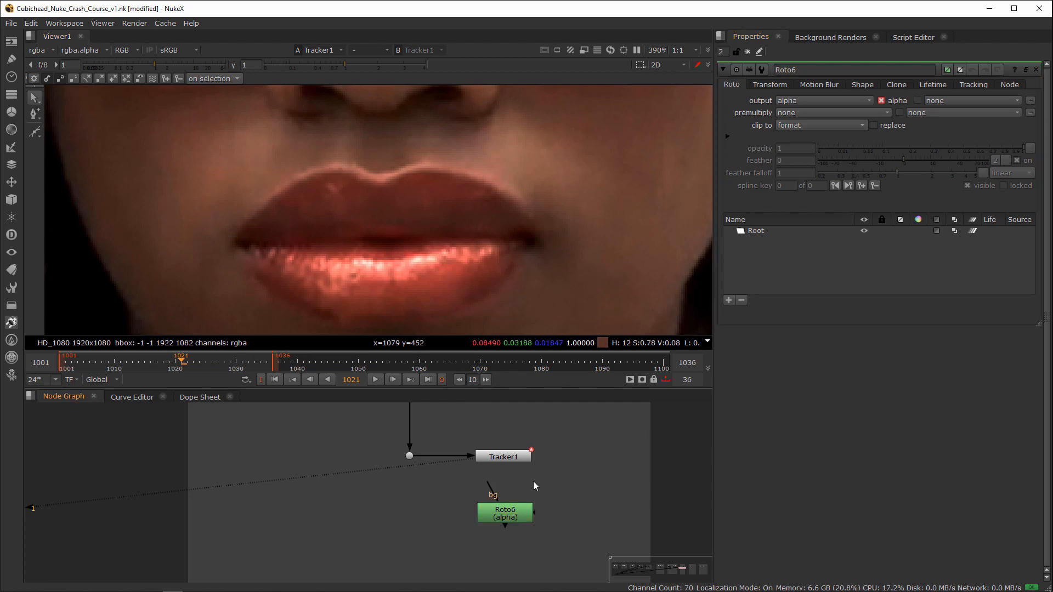
# Step: Show Tracker1's transform settings together with those of Roto6's Root layer, and link the Root's translate to Tracker1's translate
pyautogui.click(512, 508)
pyautogui.doubleClick(519, 452)
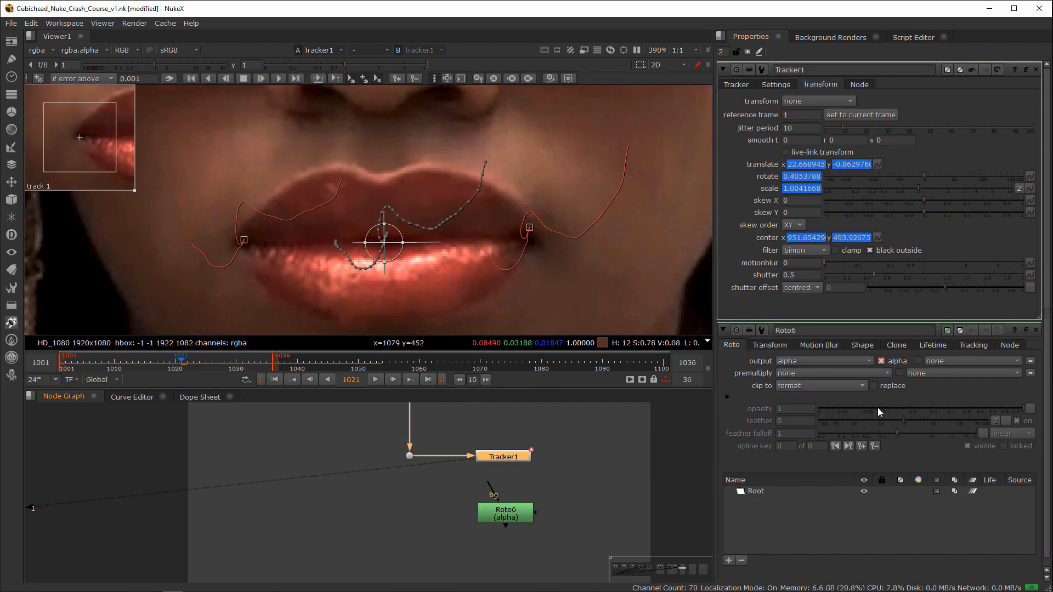
pyautogui.click(757, 491)
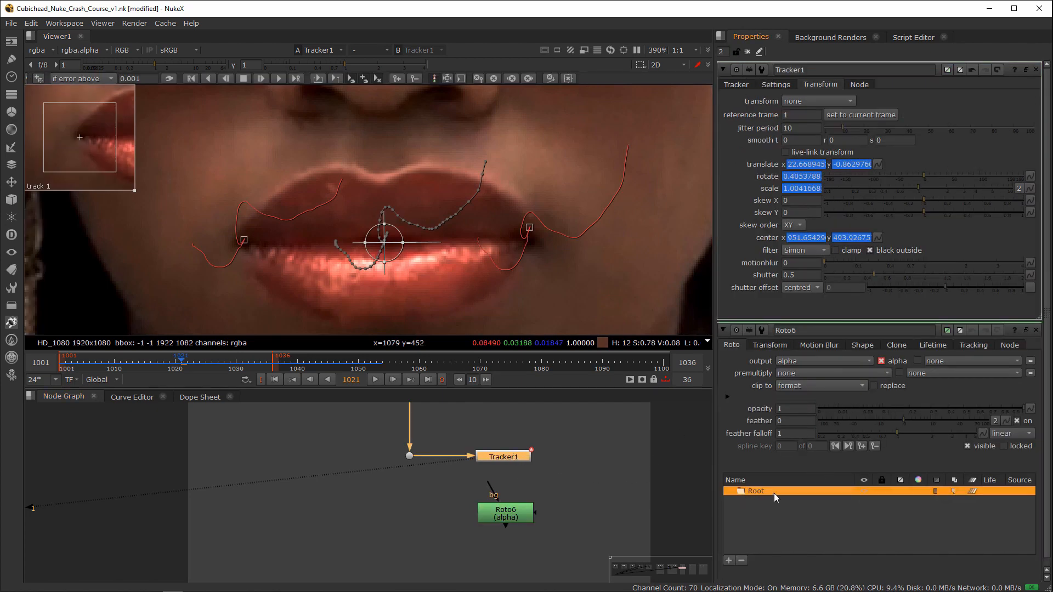
pyautogui.click(770, 346)
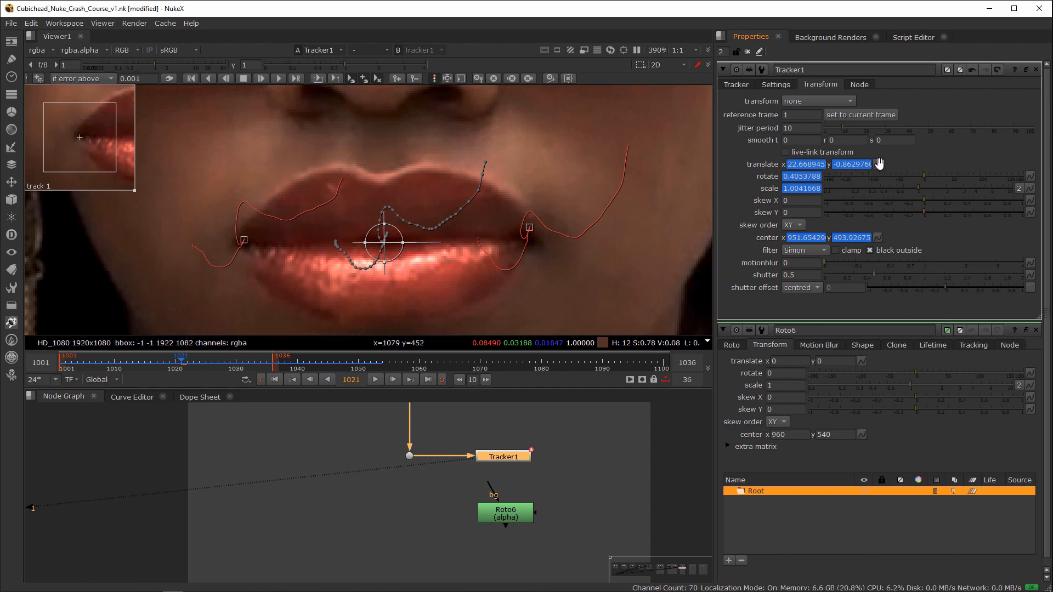
pyautogui.keyDown('ctrl'); pyautogui.moveTo(948, 201); pyautogui.dragTo(861, 360); pyautogui.keyUp('ctrl')
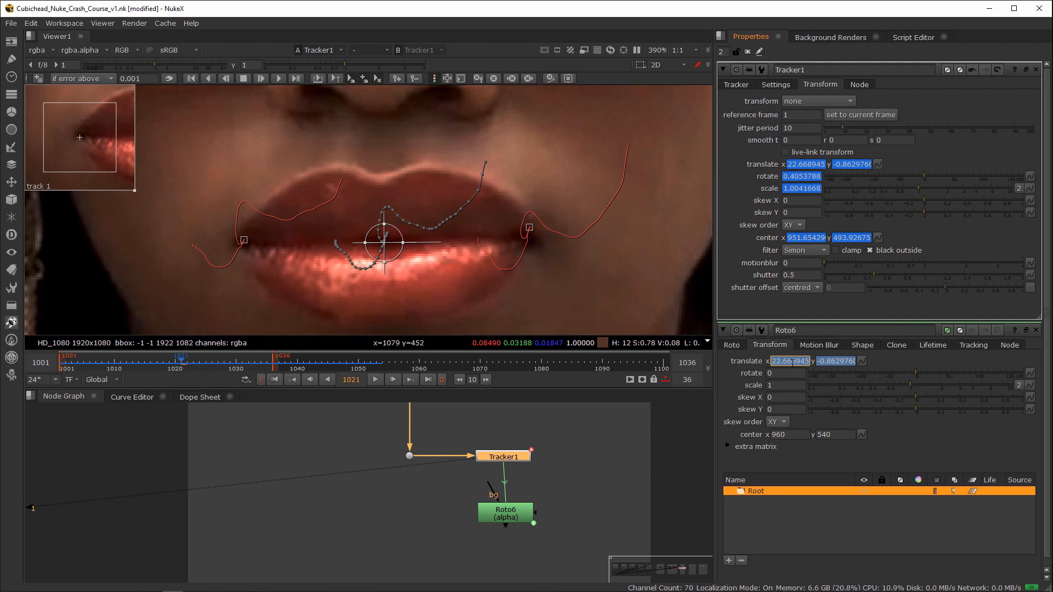
# Step: Shorten the expression on the Root layer's translate x to Tracker1.translate
pyautogui.press('=')
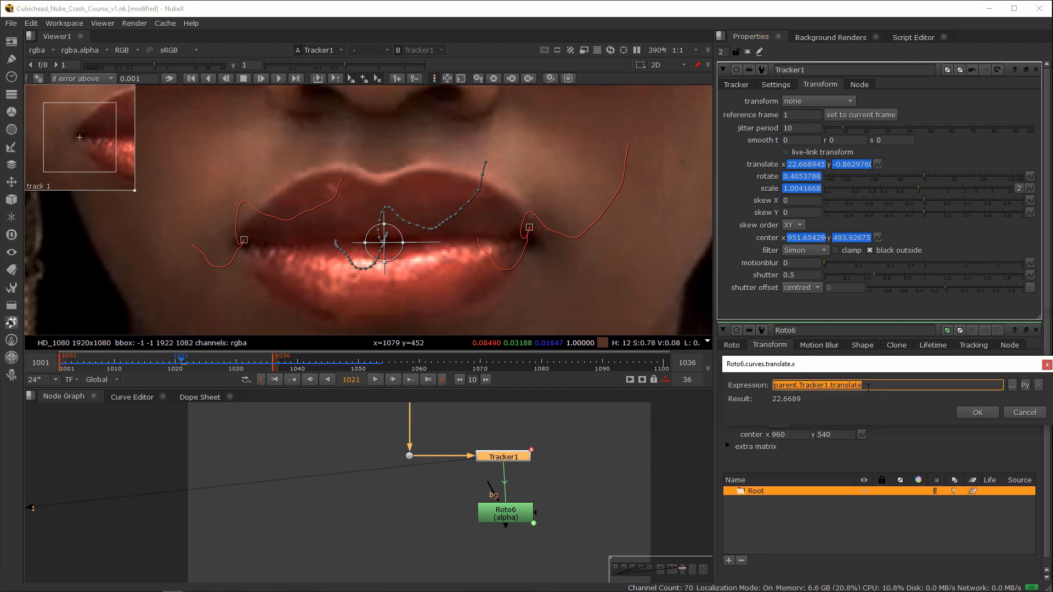
pyautogui.click(798, 387)
pyautogui.press('BackSpace')
pyautogui.press('BackSpace')
pyautogui.press('BackSpace')
pyautogui.press('BackSpace')
pyautogui.press('BackSpace')
pyautogui.press('BackSpace')
pyautogui.press('BackSpace')
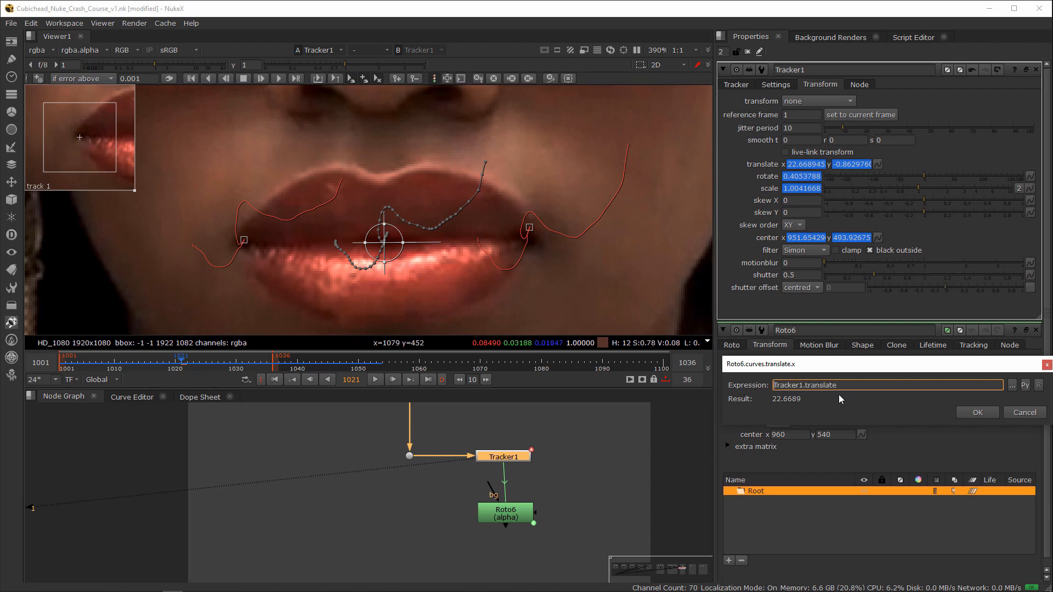
pyautogui.click(978, 412)
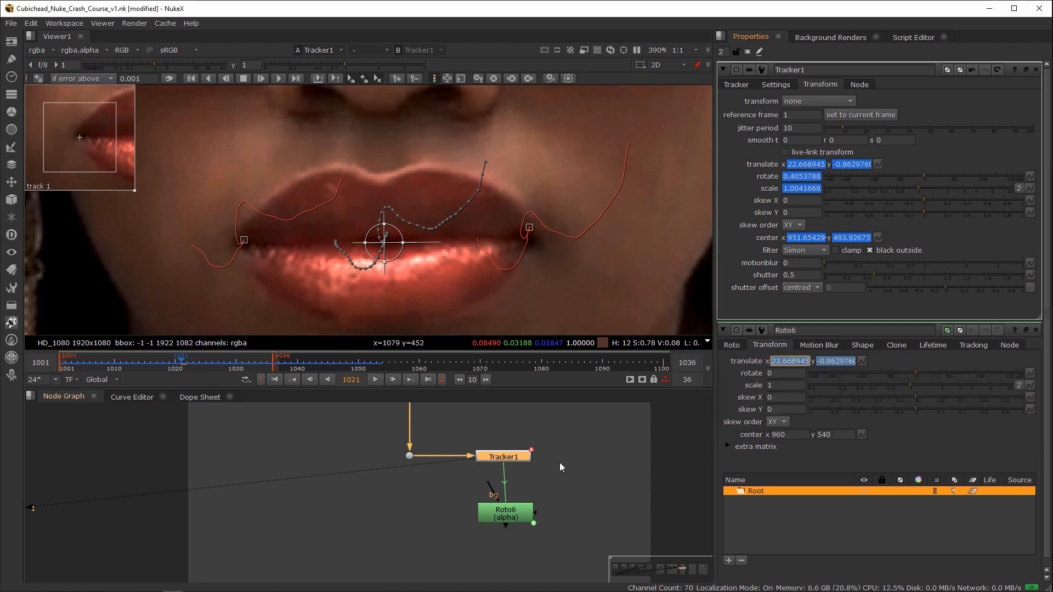
# Step: Check the expression on the Root layer's translate x, and set its rotate expression to Tracker1.rotate
pyautogui.doubleClick(513, 510)
pyautogui.click(801, 103)
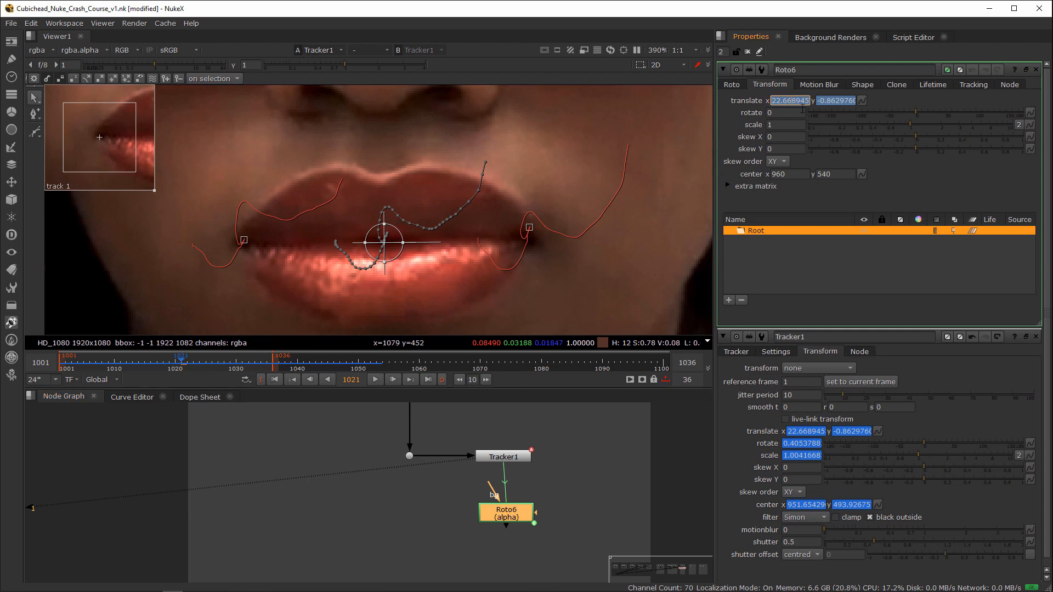
pyautogui.press('=')
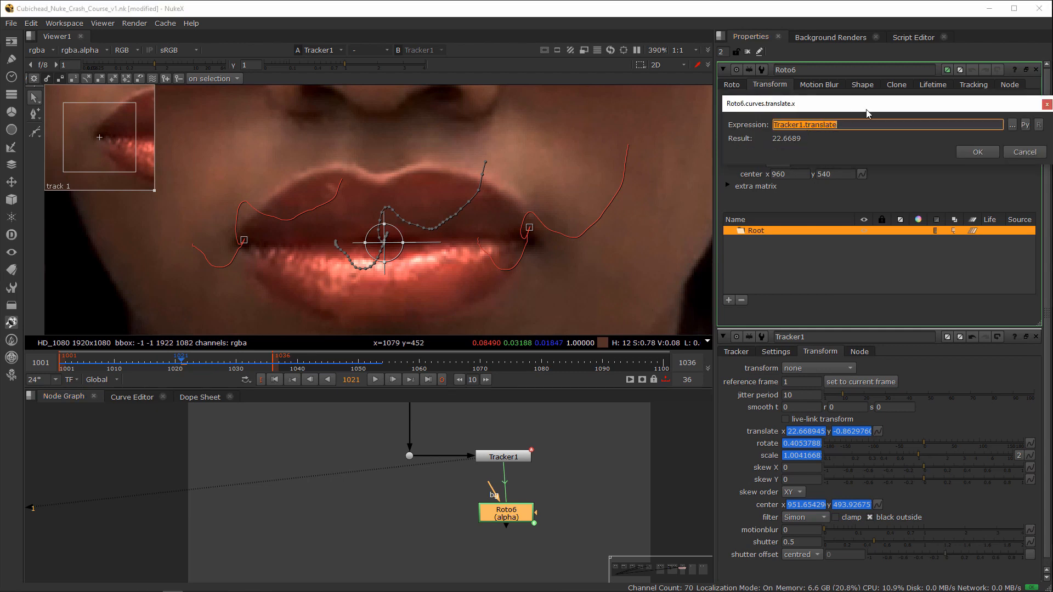
pyautogui.click(1036, 151)
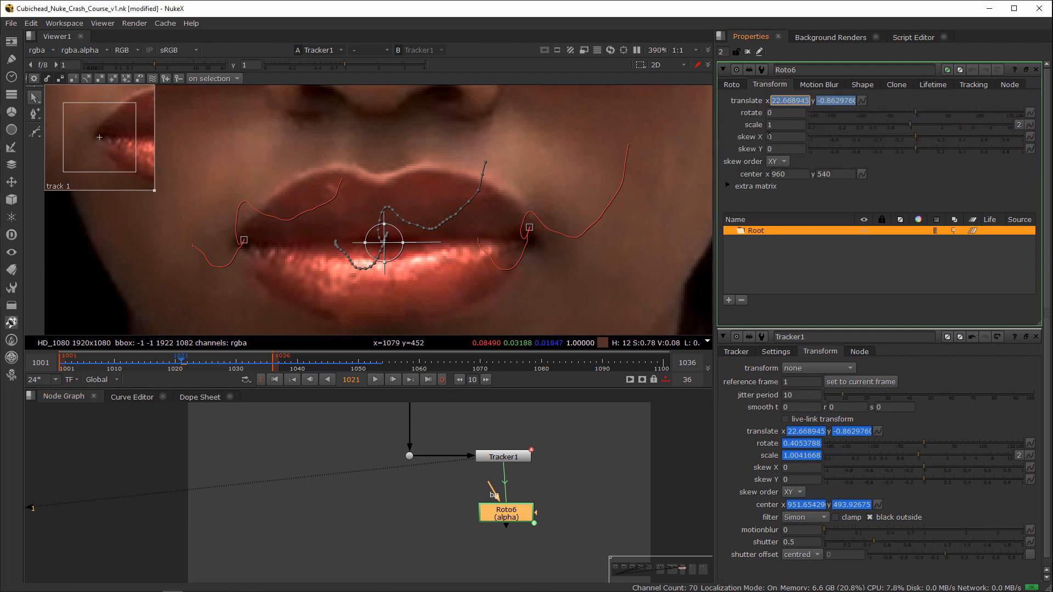
pyautogui.click(777, 114)
pyautogui.press('=')
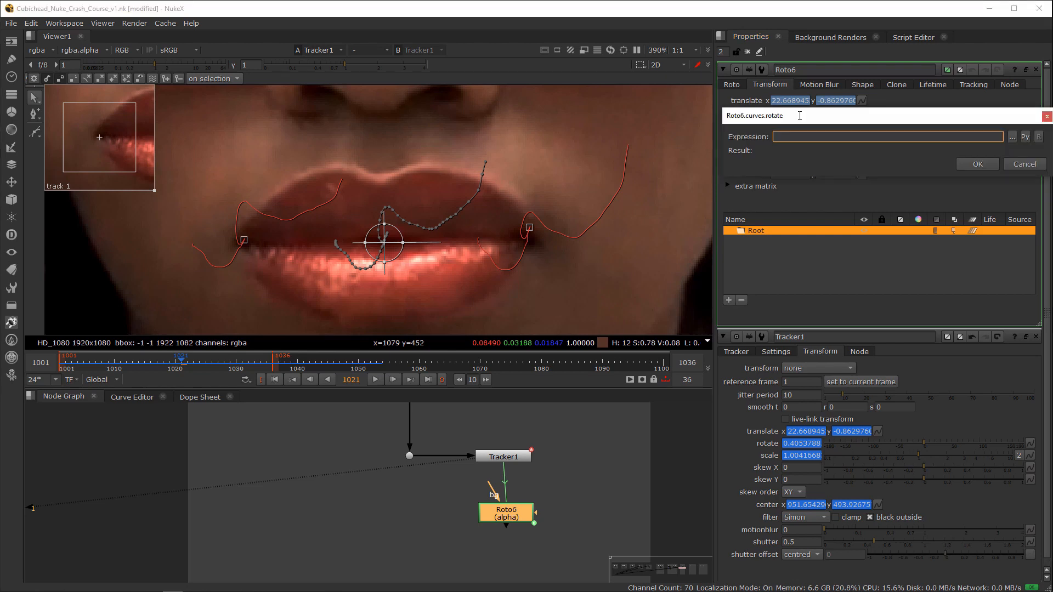
pyautogui.write('Tracker1.')
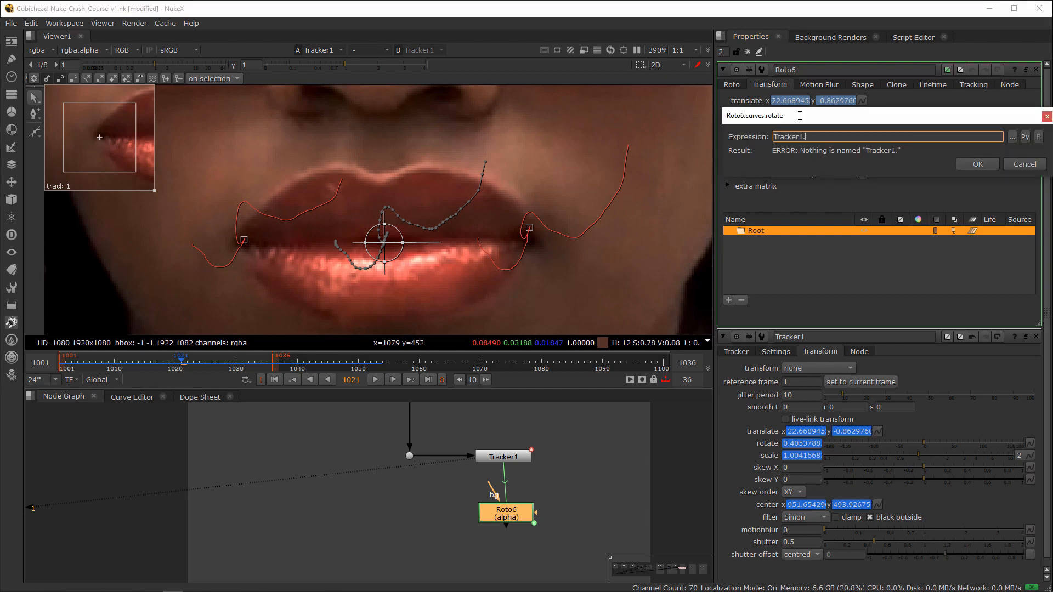
pyautogui.write('rotate')
pyautogui.click(978, 164)
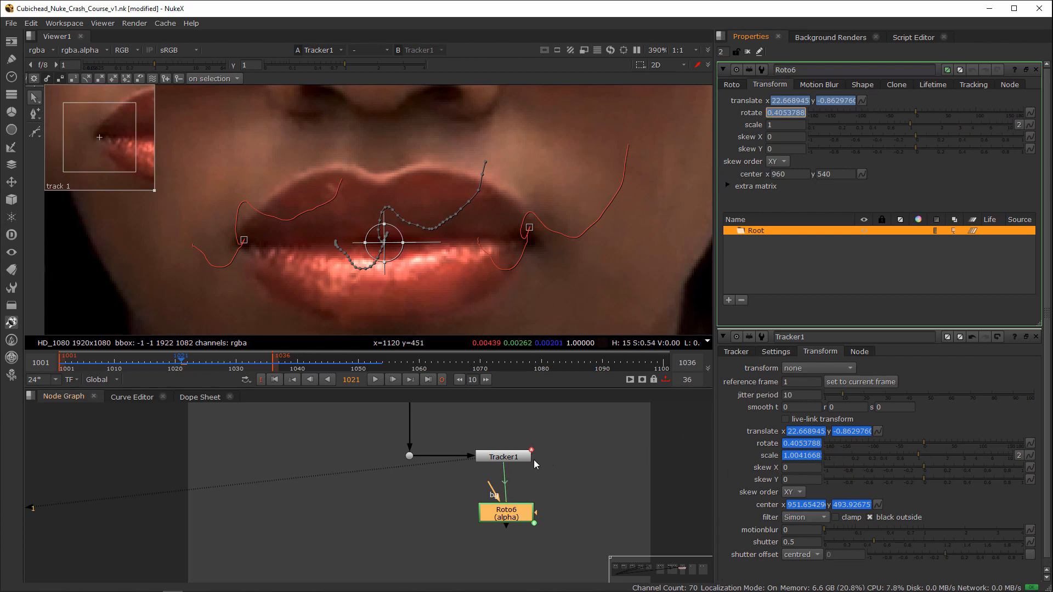
pyautogui.moveTo(509, 505); pyautogui.dragTo(506, 505)
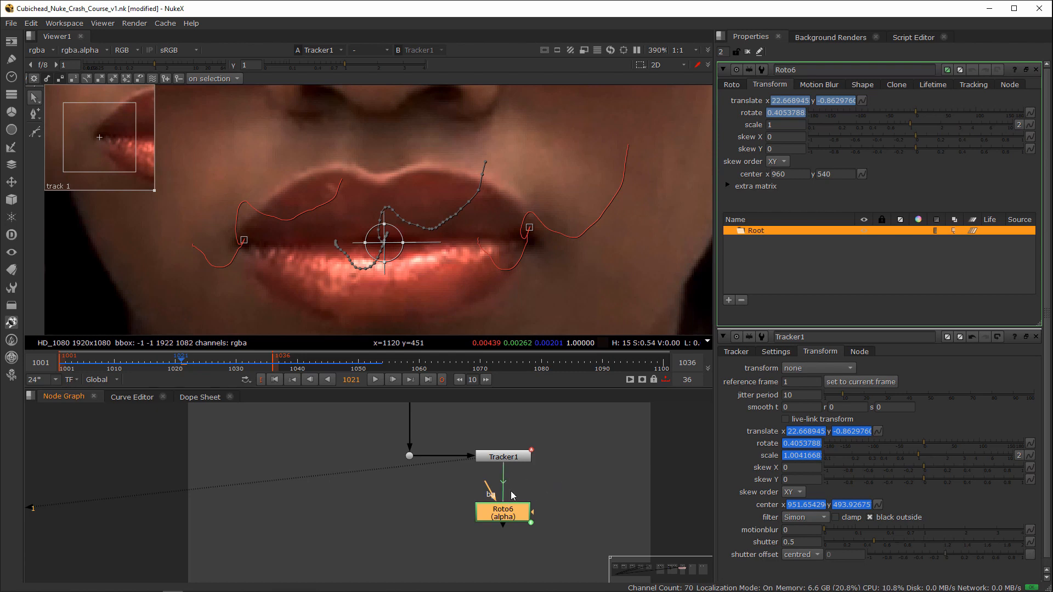
pyautogui.scroll(-4, 535, 488)
pyautogui.scroll(4, 510, 477)
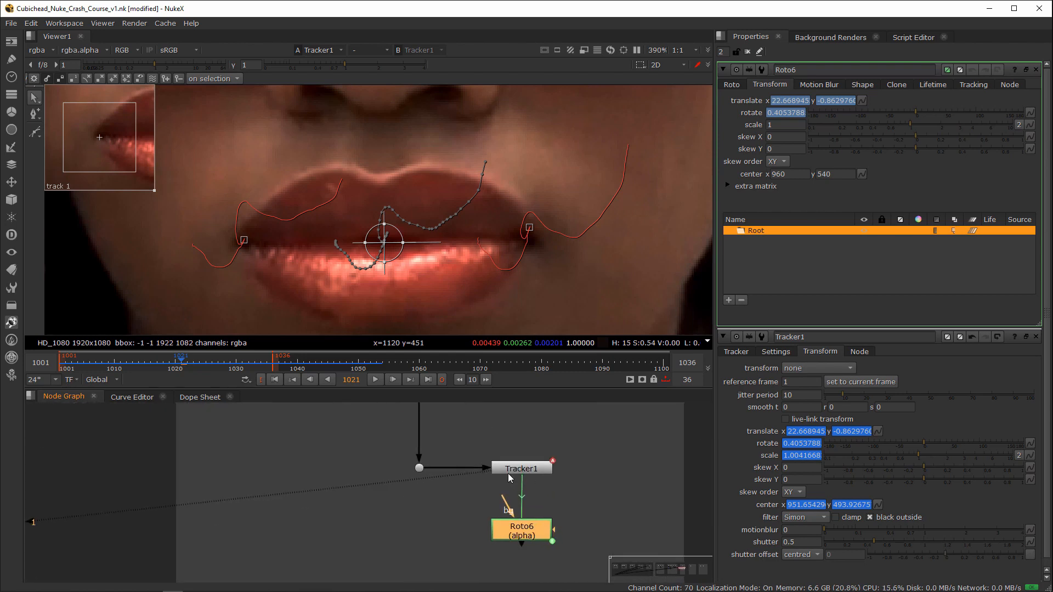
# Step: Try cloning an unconnected Blur node in the empty graph area, and delete both copies
pyautogui.click(345, 514)
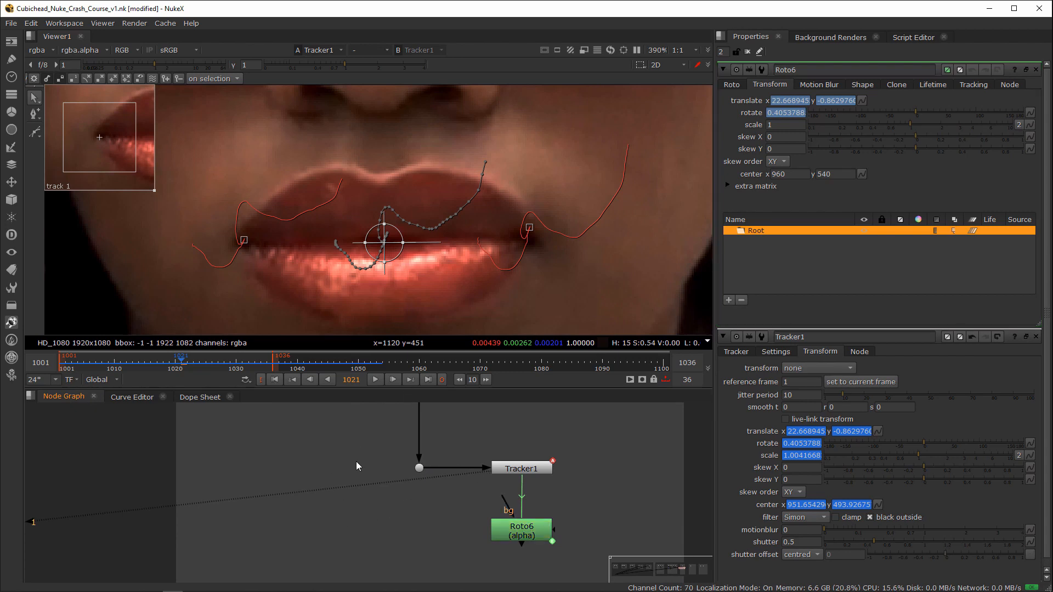
pyautogui.press('b')
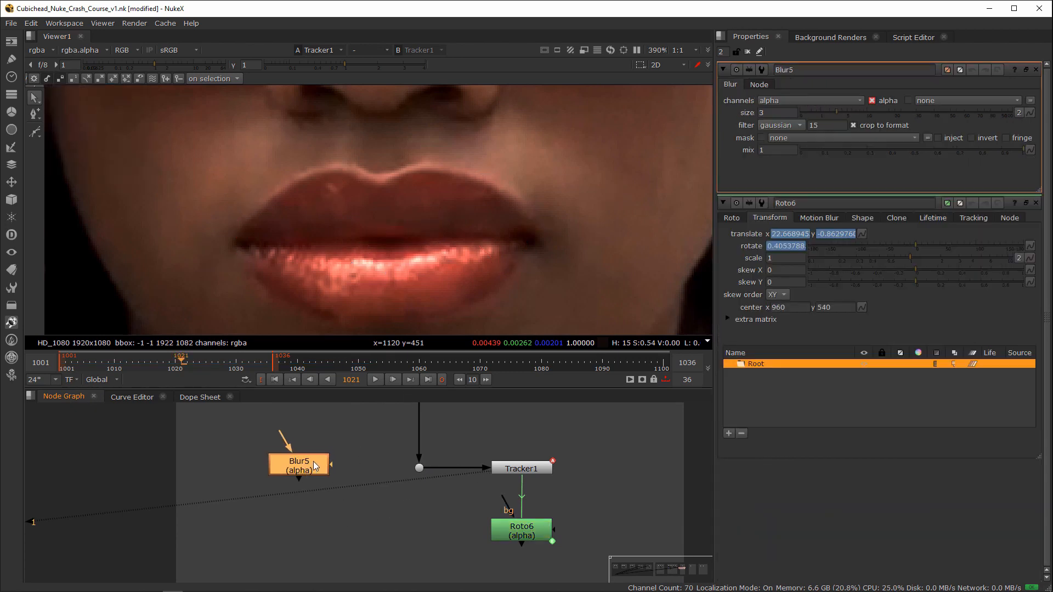
pyautogui.moveTo(324, 460); pyautogui.dragTo(300, 538)
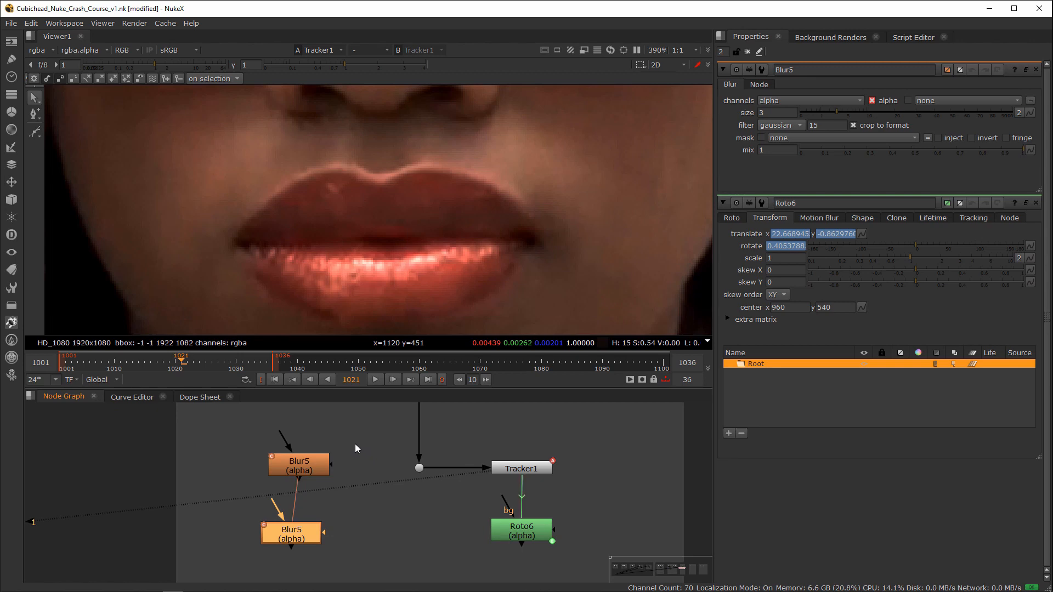
pyautogui.keyDown('shift'); pyautogui.moveTo(354, 443); pyautogui.dragTo(248, 504); pyautogui.keyUp('shift')
pyautogui.press('Delete')
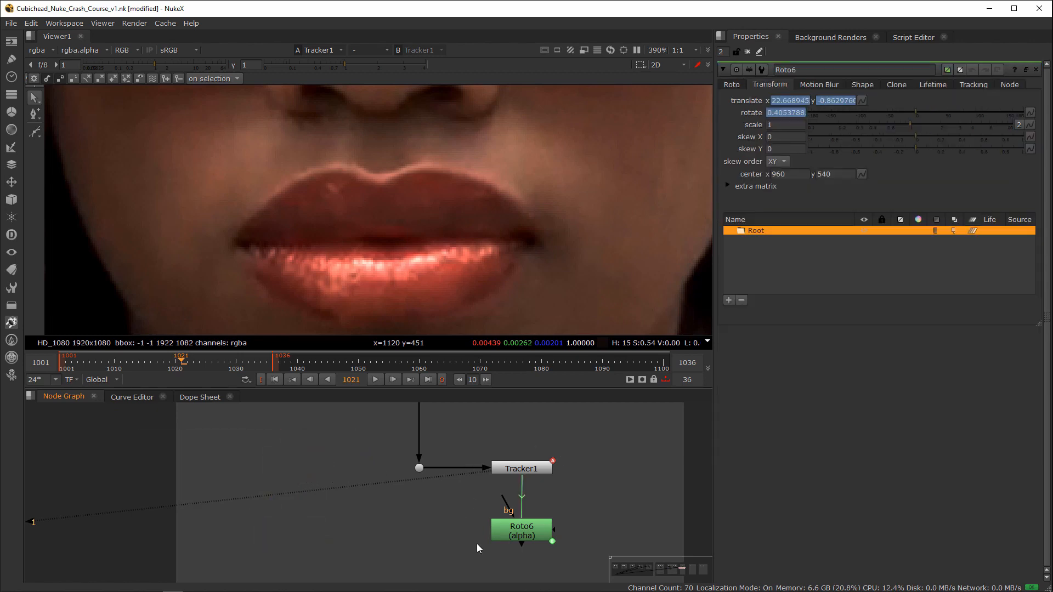
# Step: Replace the linked Roto node beneath Tracker1 with a new, unlinked Roto node
pyautogui.scroll(3, 567, 549)
pyautogui.scroll(-3, 555, 543)
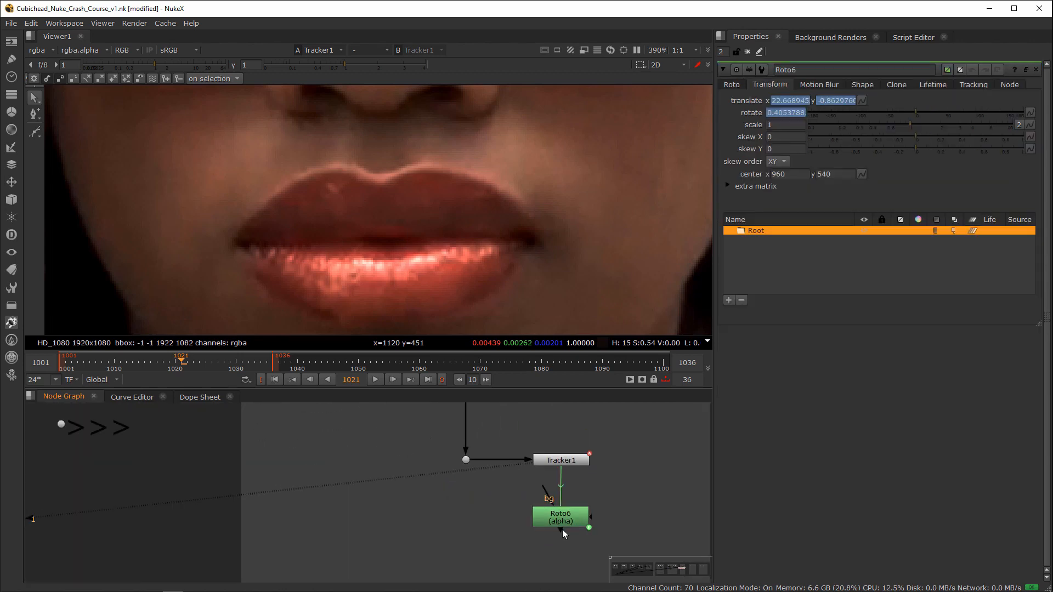
pyautogui.click(564, 518)
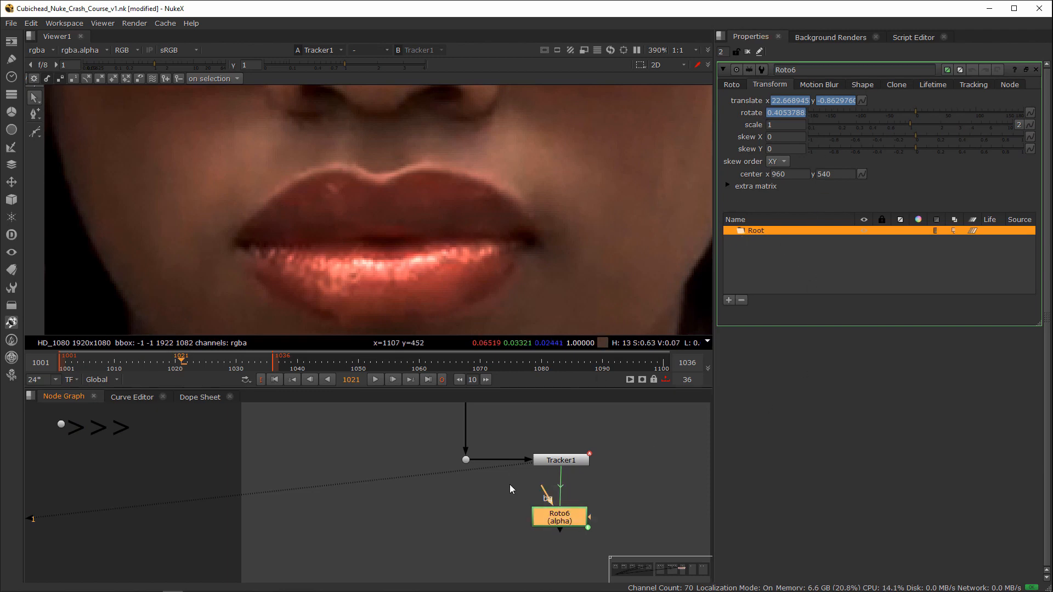
pyautogui.press('Delete')
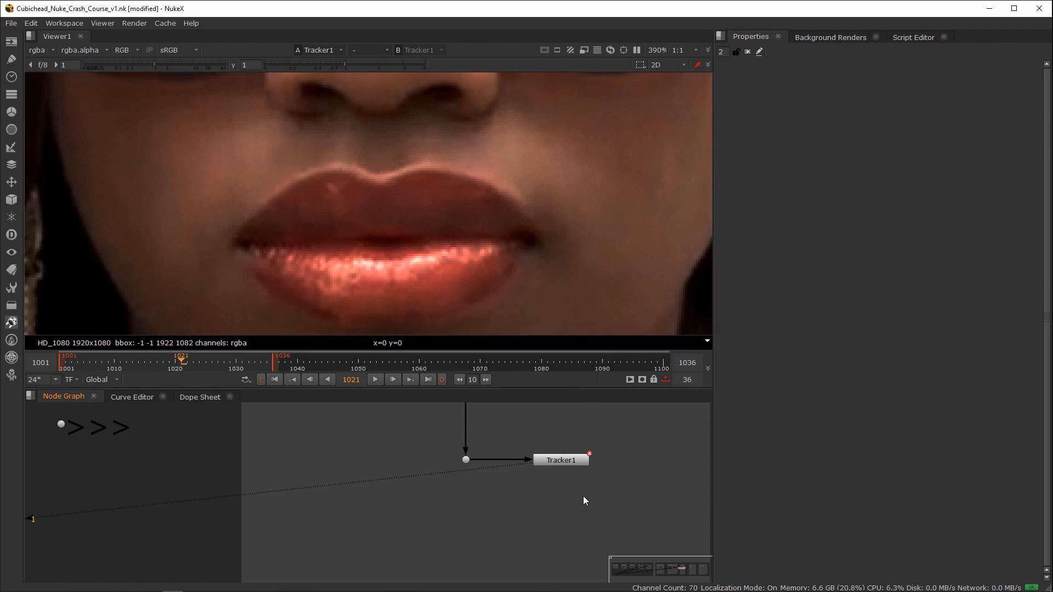
pyautogui.hotkey('ctrl', 'z')
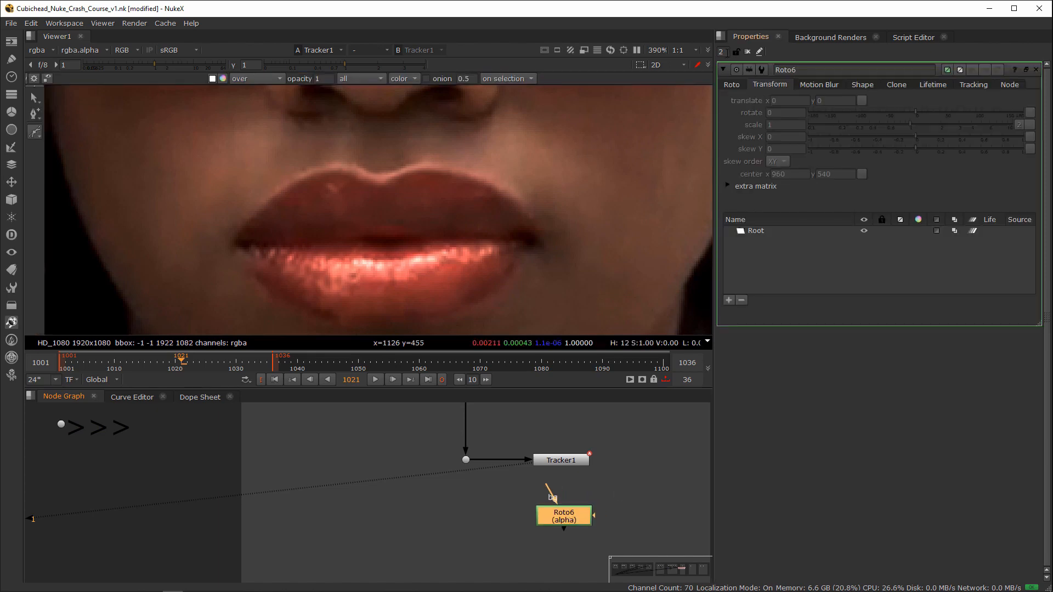
pyautogui.scroll(-1, 725, 52)
pyautogui.click(604, 520)
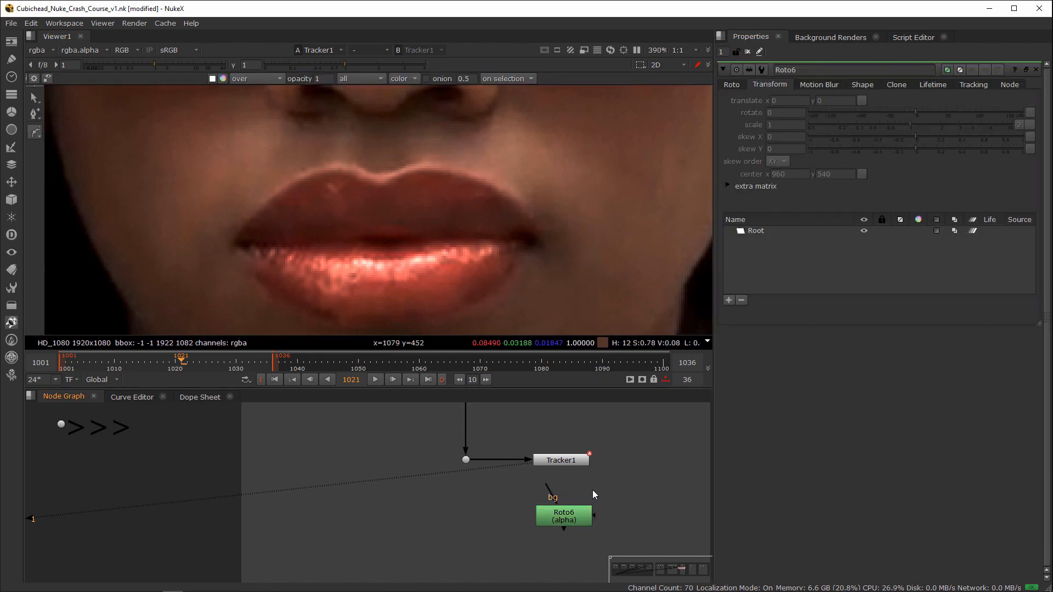
pyautogui.moveTo(561, 524); pyautogui.dragTo(556, 523)
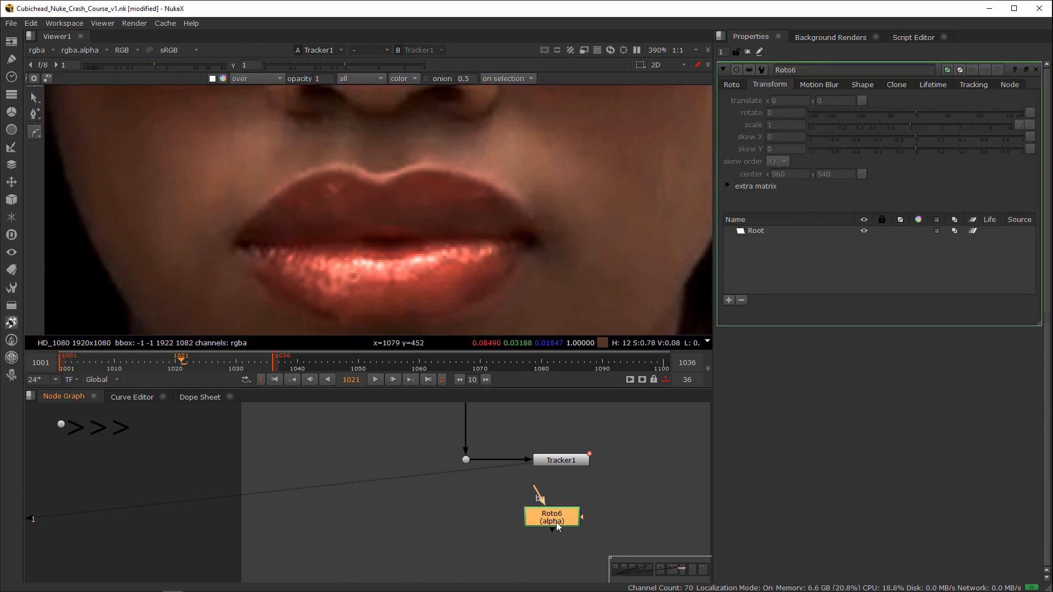
# Step: Link the translate of the new Roto node's Root layer to Tracker1's translate
pyautogui.click(768, 231)
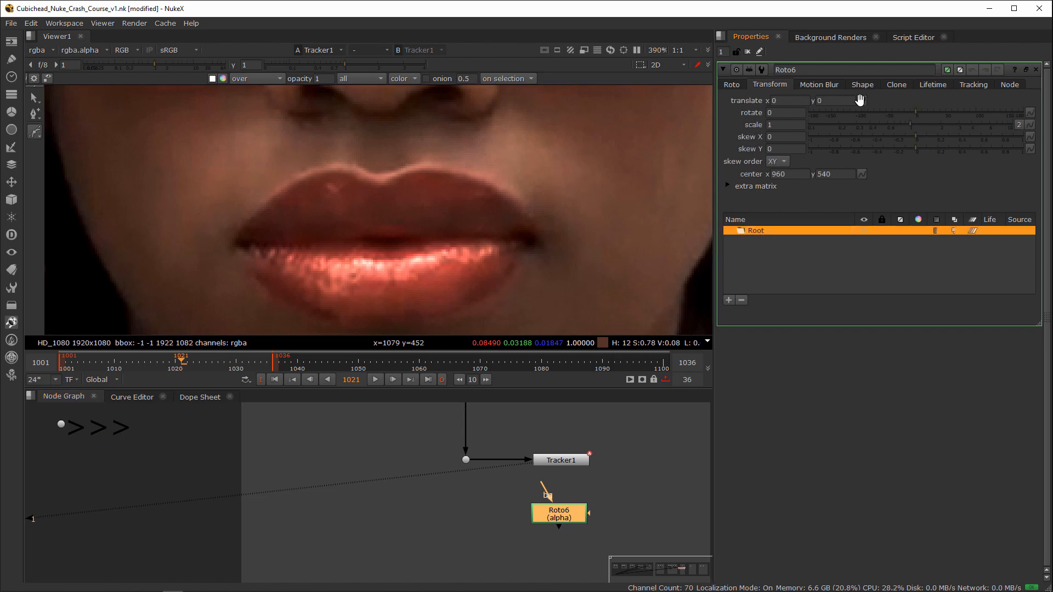
pyautogui.click(861, 100)
pyautogui.moveTo(894, 203)
pyautogui.moveTo(818, 215)
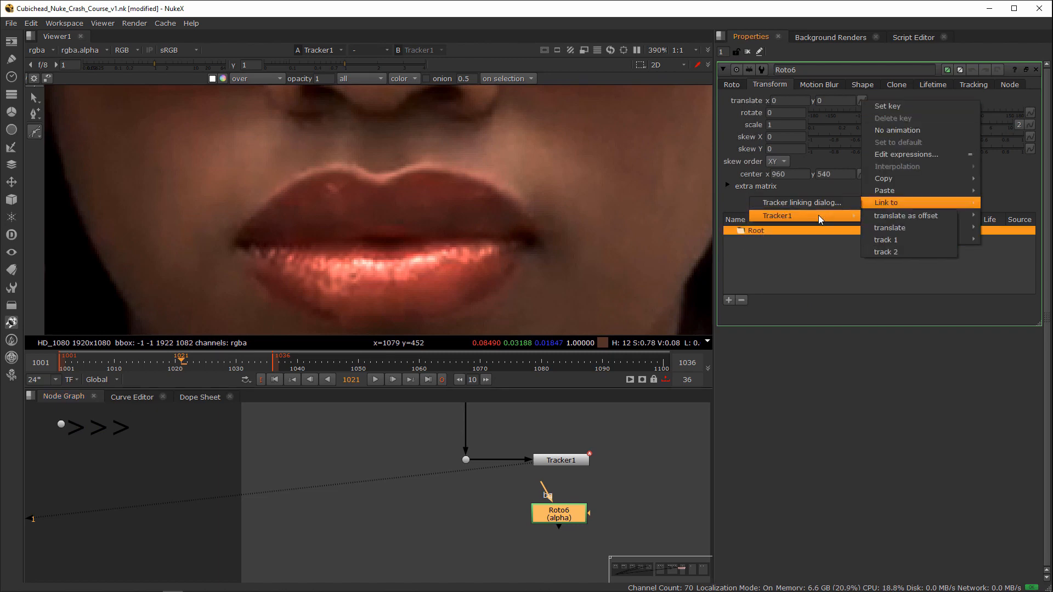
pyautogui.click(902, 229)
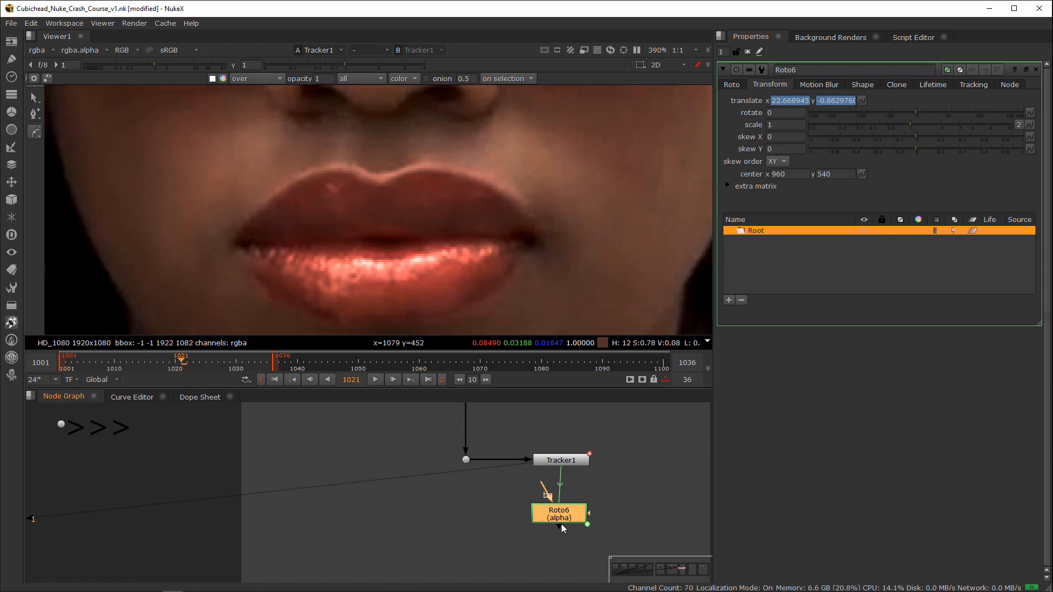
pyautogui.moveTo(561, 524); pyautogui.dragTo(567, 527)
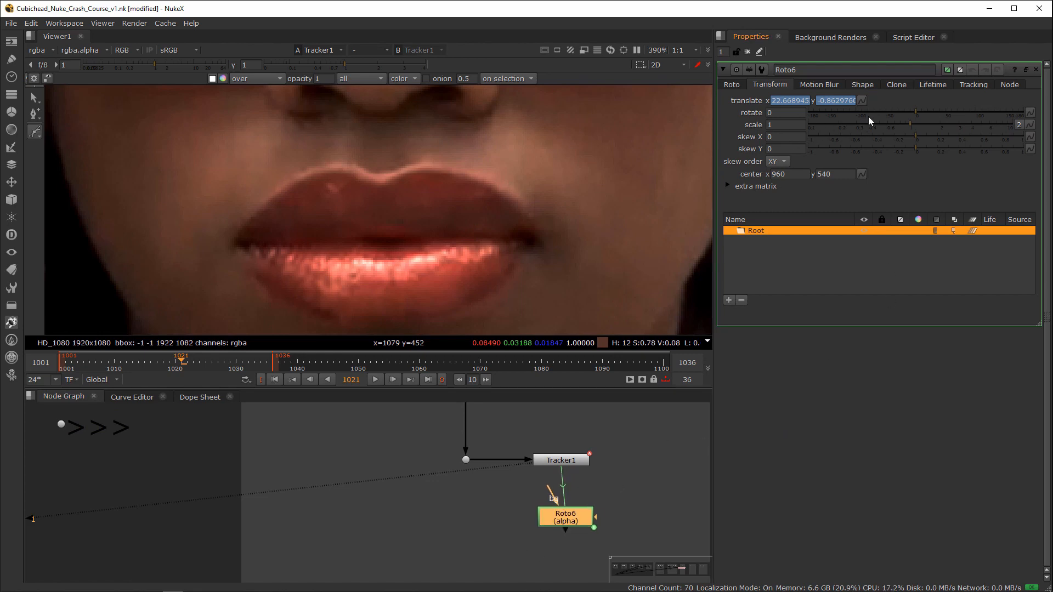
# Step: Set the Root layer's rotate expression in Roto6 to Tracker1.rotate
pyautogui.click(861, 100)
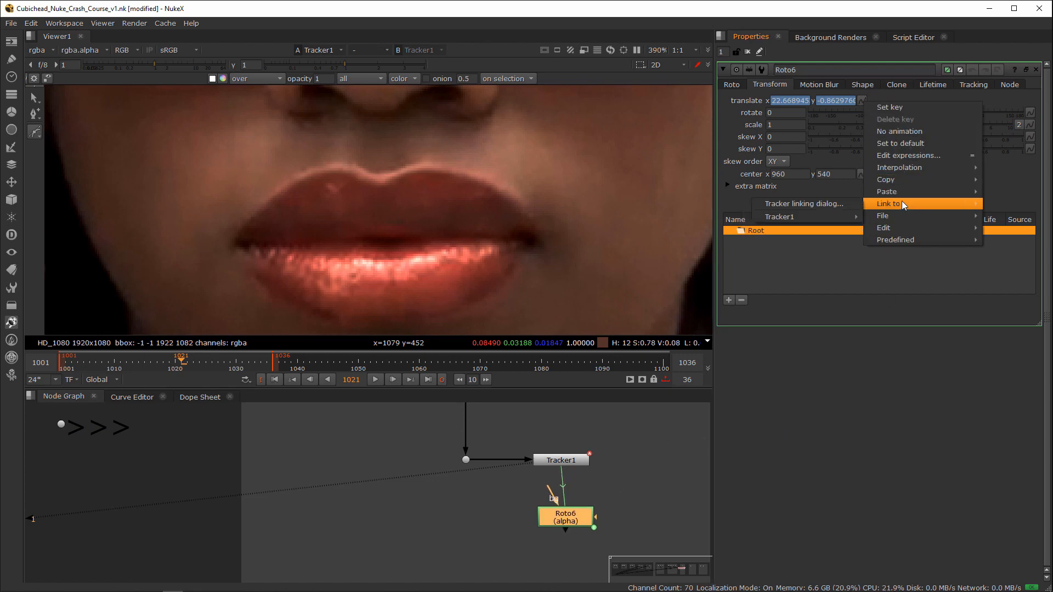
pyautogui.click(782, 115)
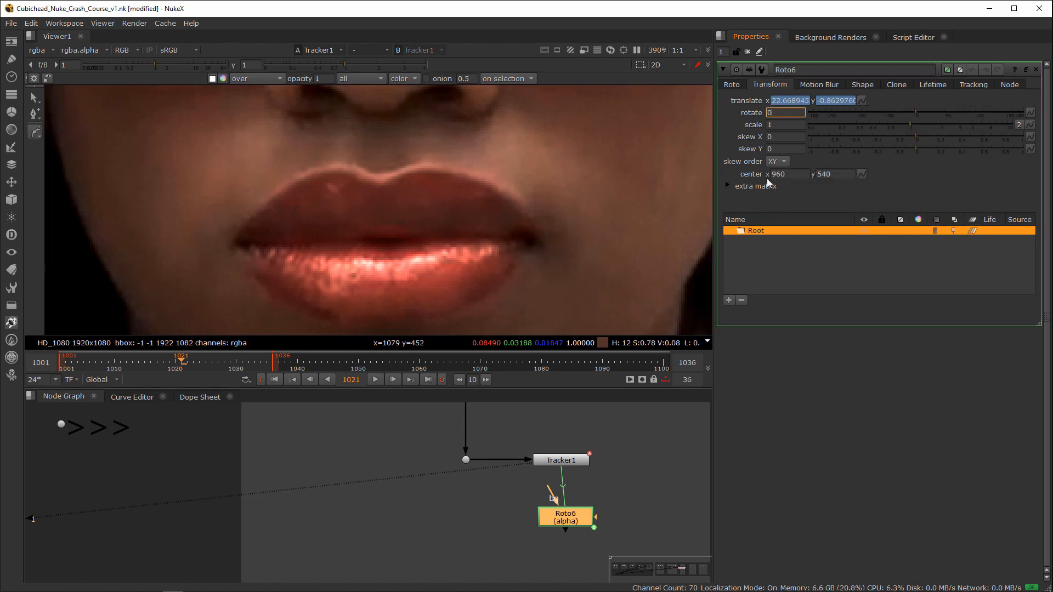
pyautogui.moveTo(582, 516); pyautogui.dragTo(578, 515)
pyautogui.click(784, 113)
pyautogui.write('=')
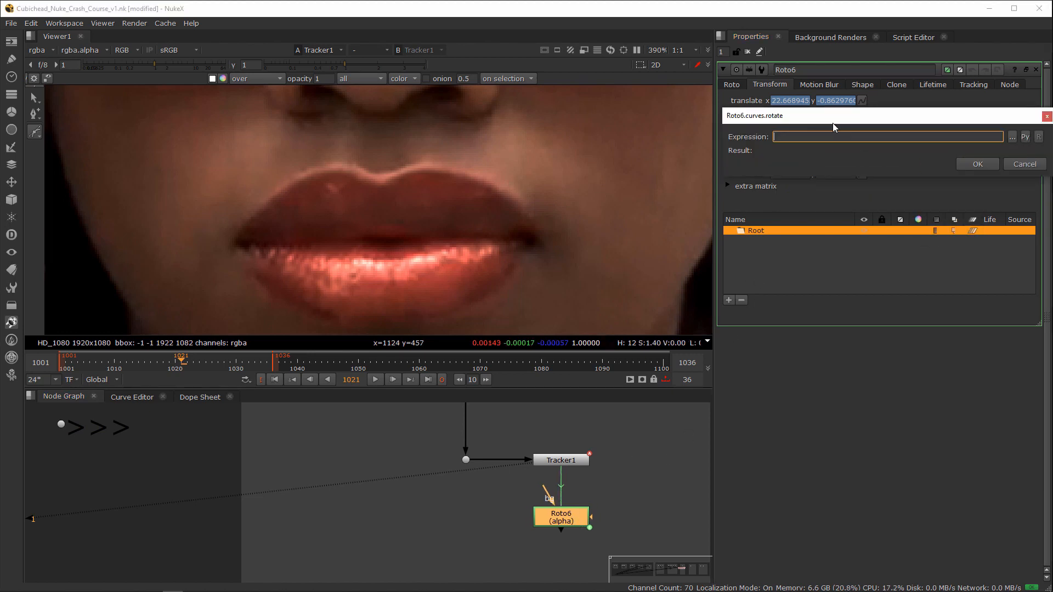
pyautogui.write('Tracker')
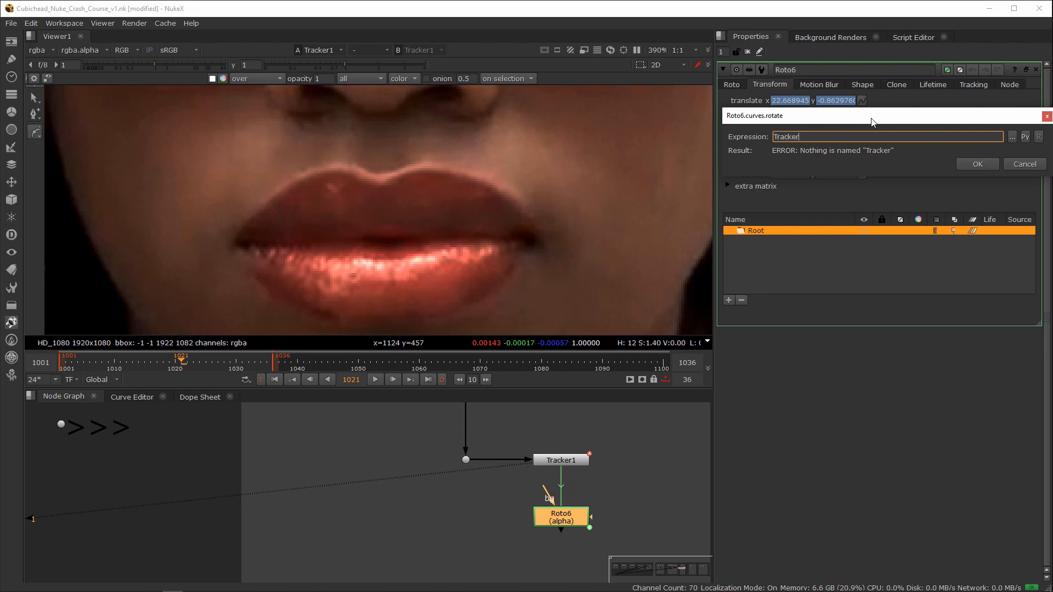
pyautogui.write('1.rotate')
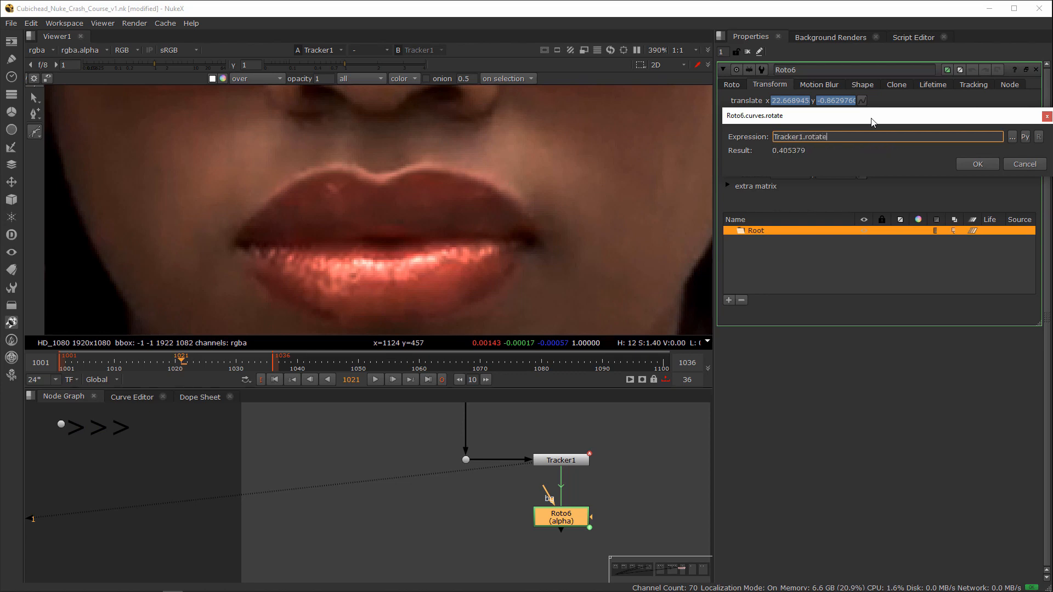
pyautogui.press('Return')
# Step: Set the Root layer's scale expression in Roto6 to Tracker1.scale
pyautogui.click(791, 126)
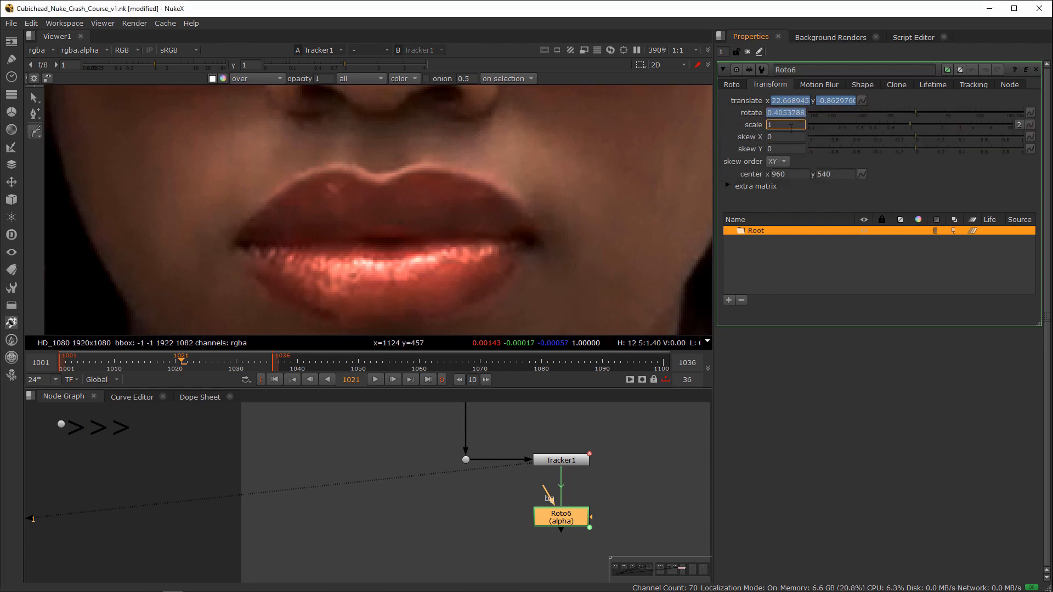
pyautogui.press('=')
pyautogui.write('Tracker')
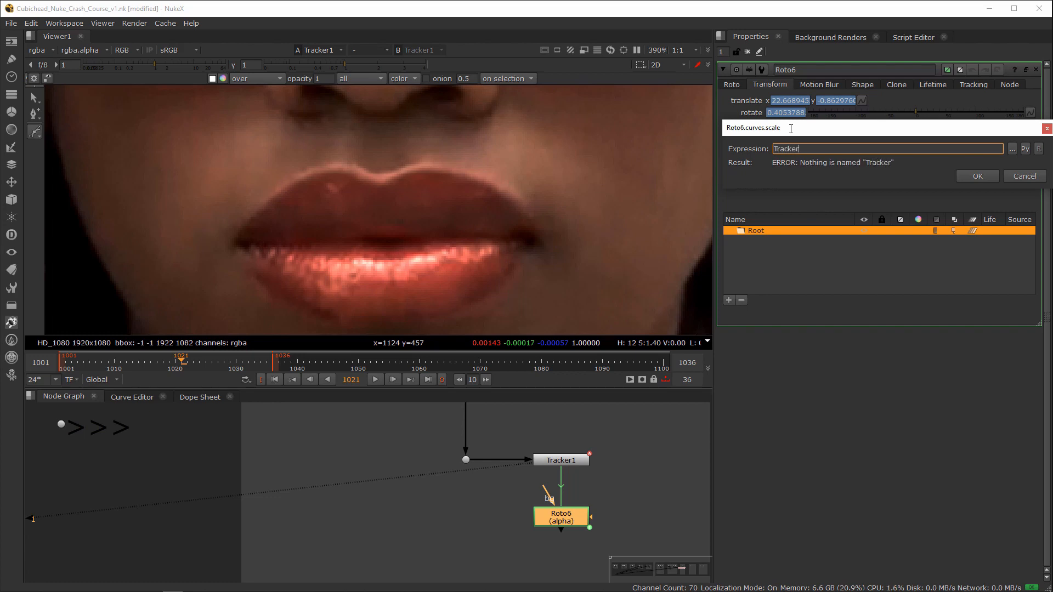
pyautogui.write('1.scale')
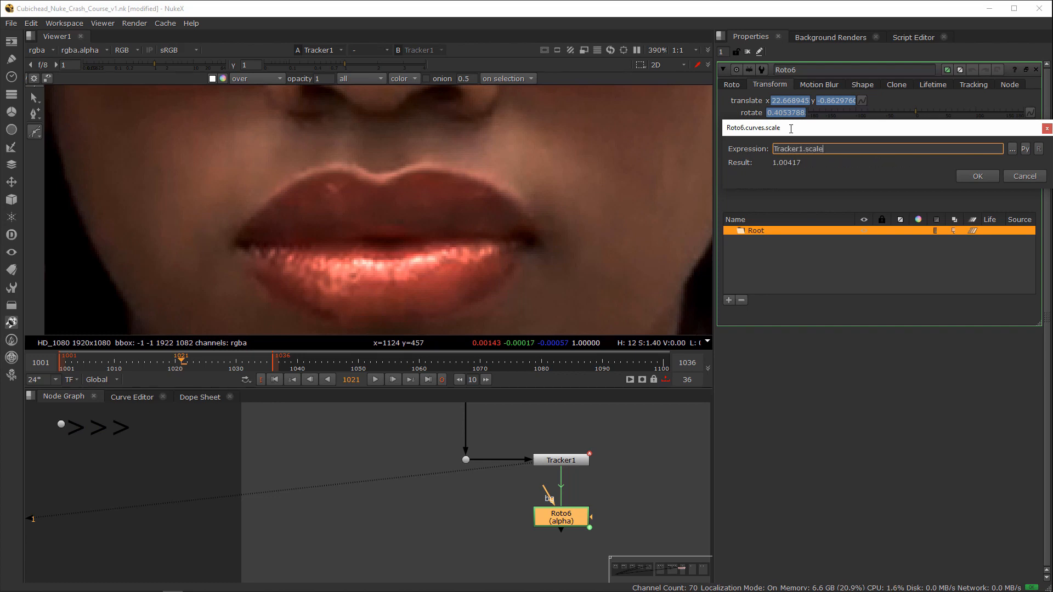
pyautogui.press('Return')
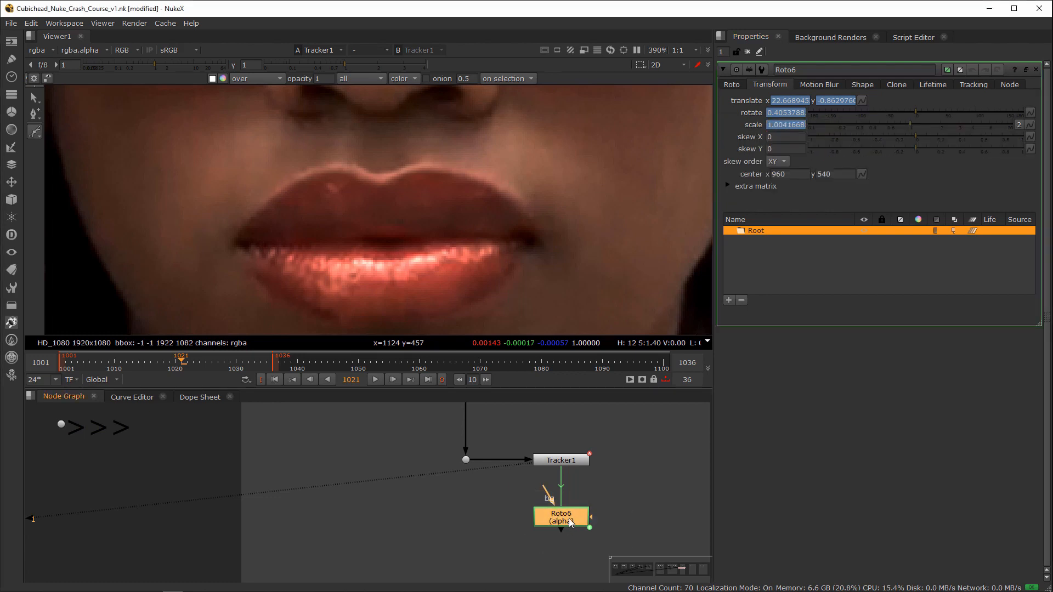
pyautogui.moveTo(478, 523); pyautogui.dragTo(505, 503, button='middle')
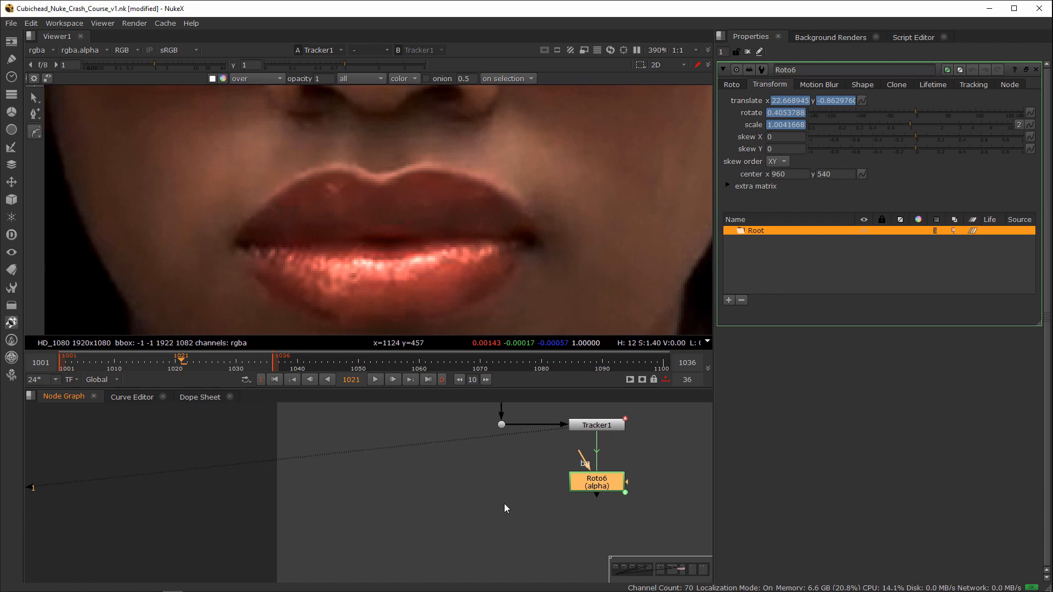
pyautogui.click(503, 496)
pyautogui.press('c')
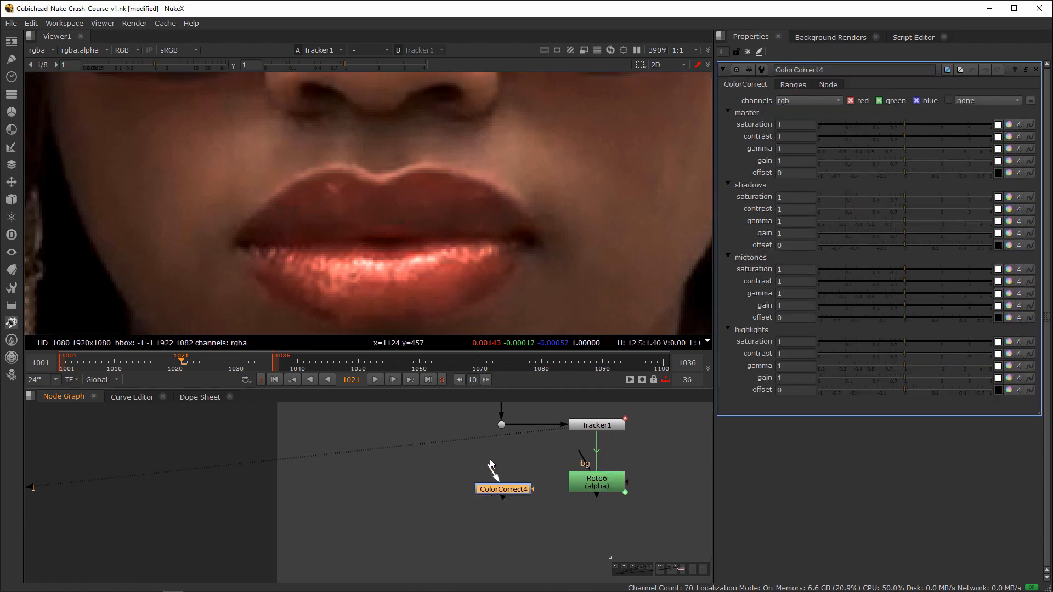
pyautogui.press('Delete')
# Step: Copy the ColorCorrect node from the earlier lip setup and return to the Tracker1 and Roto6 branch
pyautogui.scroll(-3, 486, 473)
pyautogui.moveTo(440, 489); pyautogui.dragTo(696, 481, button='middle')
pyautogui.moveTo(433, 491); pyautogui.dragTo(711, 480, button='middle')
pyautogui.moveTo(307, 496); pyautogui.dragTo(693, 459, button='middle')
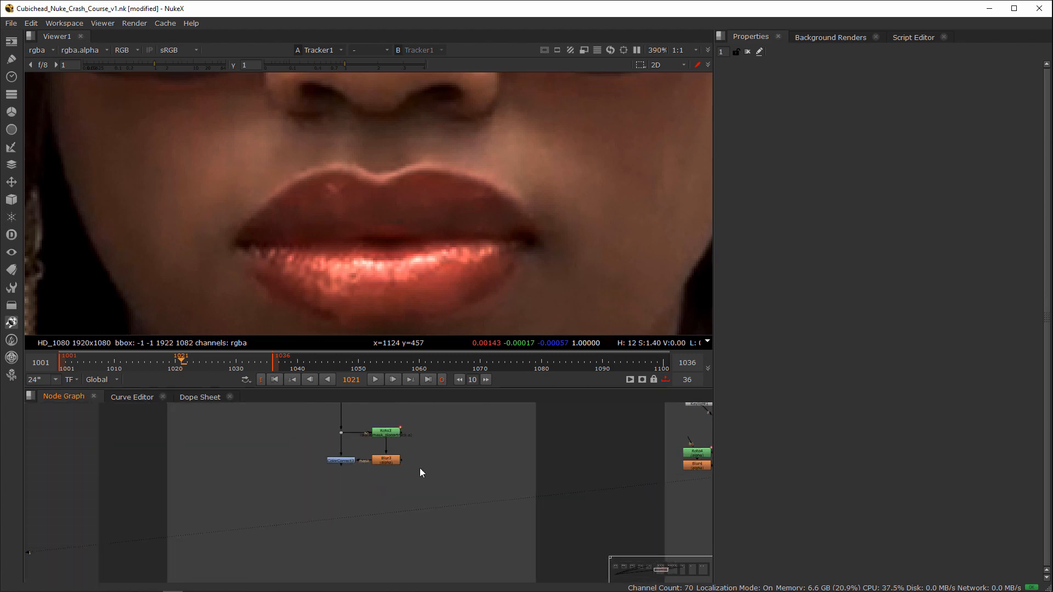
pyautogui.moveTo(363, 441); pyautogui.dragTo(306, 478)
pyautogui.moveTo(704, 457); pyautogui.dragTo(318, 483, button='middle')
pyautogui.moveTo(638, 470); pyautogui.dragTo(459, 484, button='middle')
pyautogui.scroll(3, 459, 485)
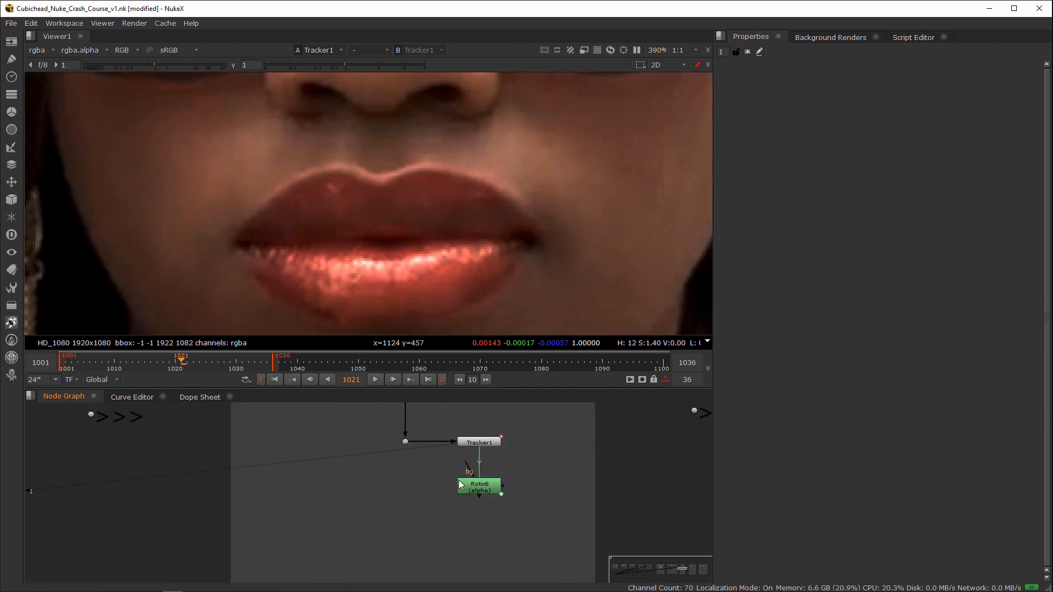
# Step: Connect the ColorCorrect copy beneath the dot with Roto6 as its mask, and insert a Blur node after Roto6
pyautogui.moveTo(399, 484); pyautogui.dragTo(405, 442)
pyautogui.moveTo(432, 492); pyautogui.dragTo(487, 477)
pyautogui.moveTo(412, 491); pyautogui.dragTo(413, 503)
pyautogui.click(486, 481)
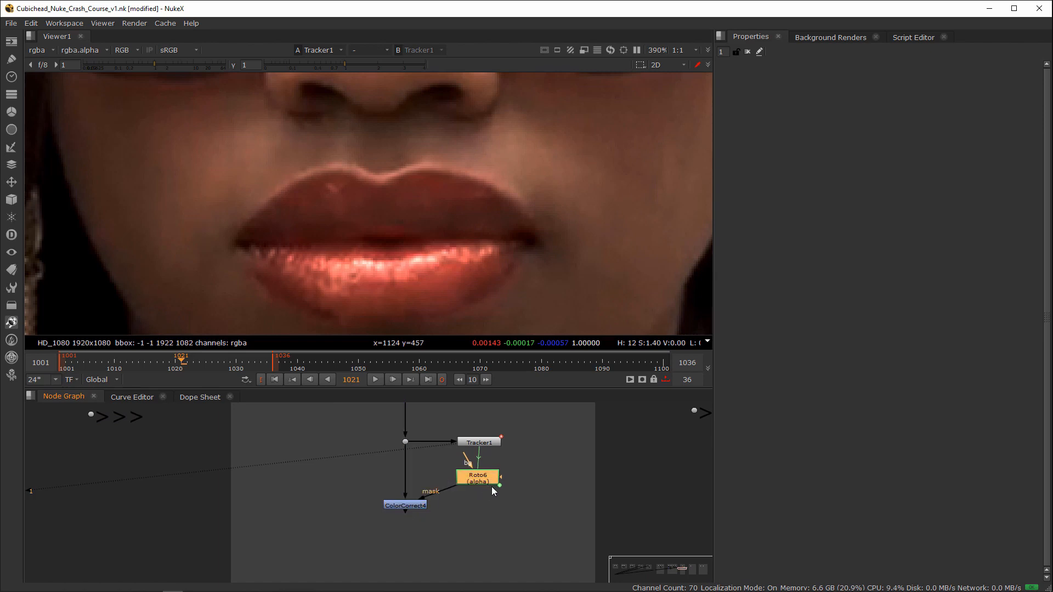
pyautogui.press('b')
# Step: Draw a closed Bezier shape around the woman's lips in Roto6 at frame 1021, and refine its lower-right point
pyautogui.doubleClick(479, 482)
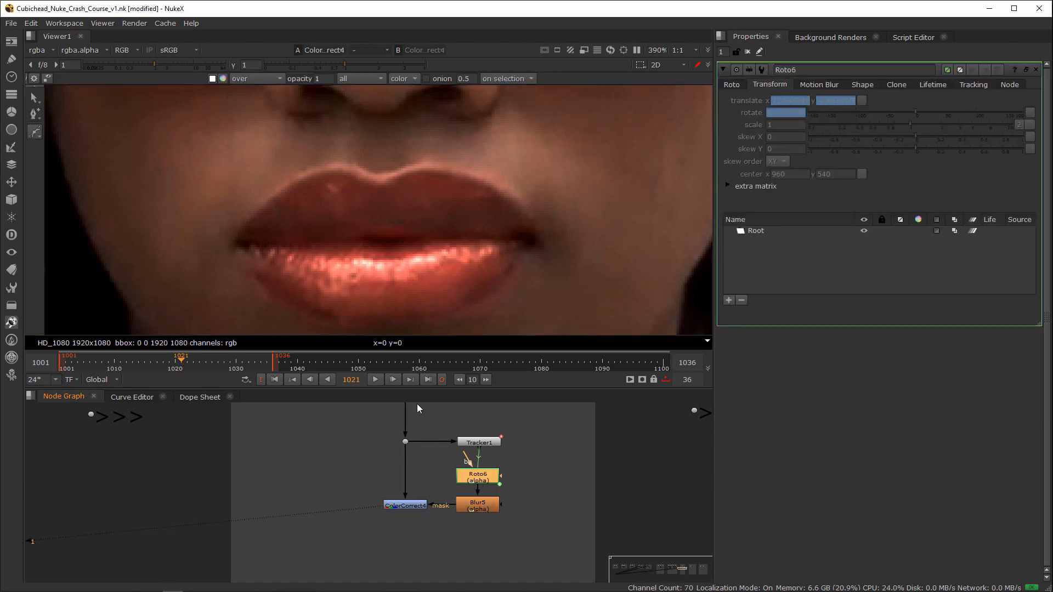
pyautogui.click(235, 245)
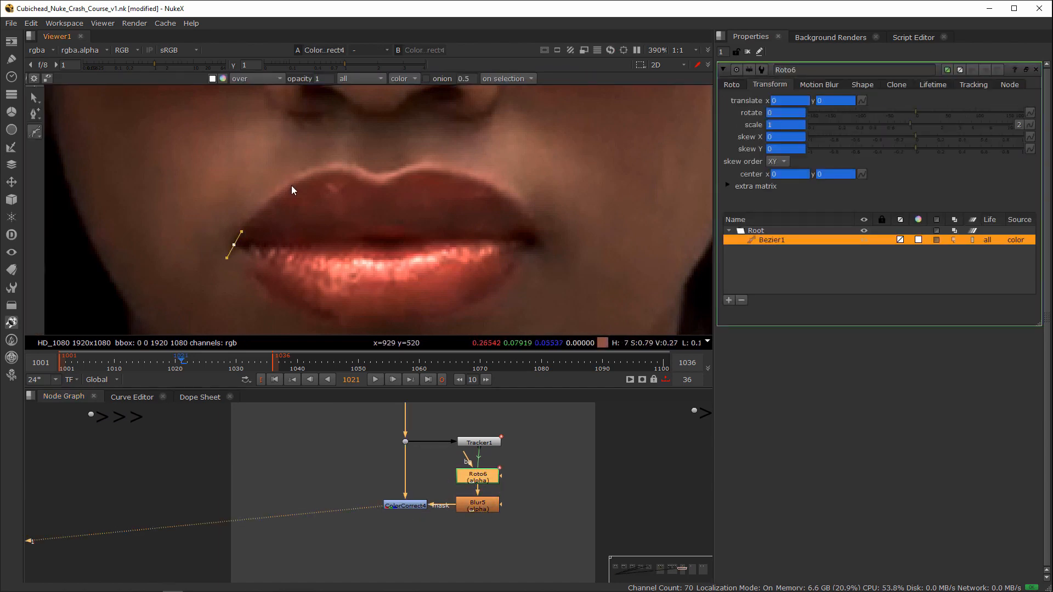
pyautogui.moveTo(296, 183); pyautogui.dragTo(314, 172)
pyautogui.click(346, 171)
pyautogui.click(383, 179)
pyautogui.click(429, 169)
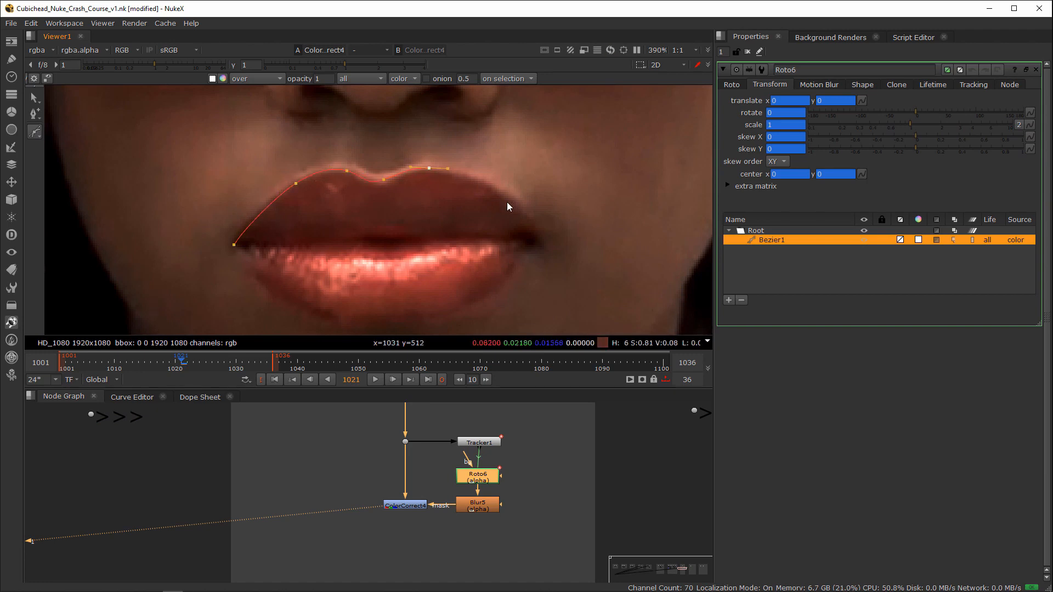
pyautogui.moveTo(514, 200); pyautogui.dragTo(452, 310)
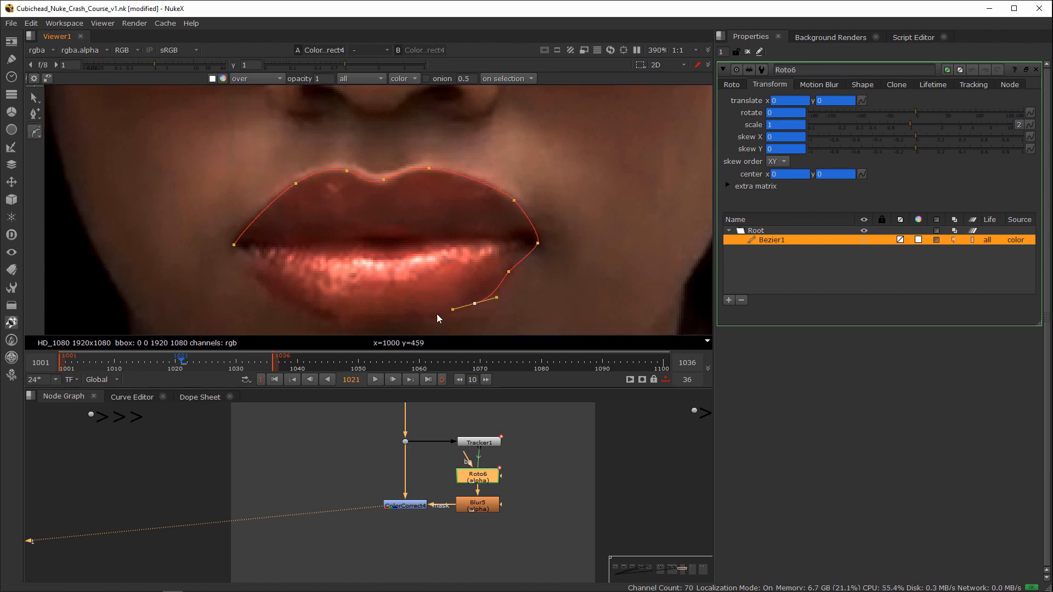
pyautogui.moveTo(385, 329); pyautogui.dragTo(429, 272, button='middle')
pyautogui.click(401, 270)
pyautogui.click(340, 249)
pyautogui.click(294, 210)
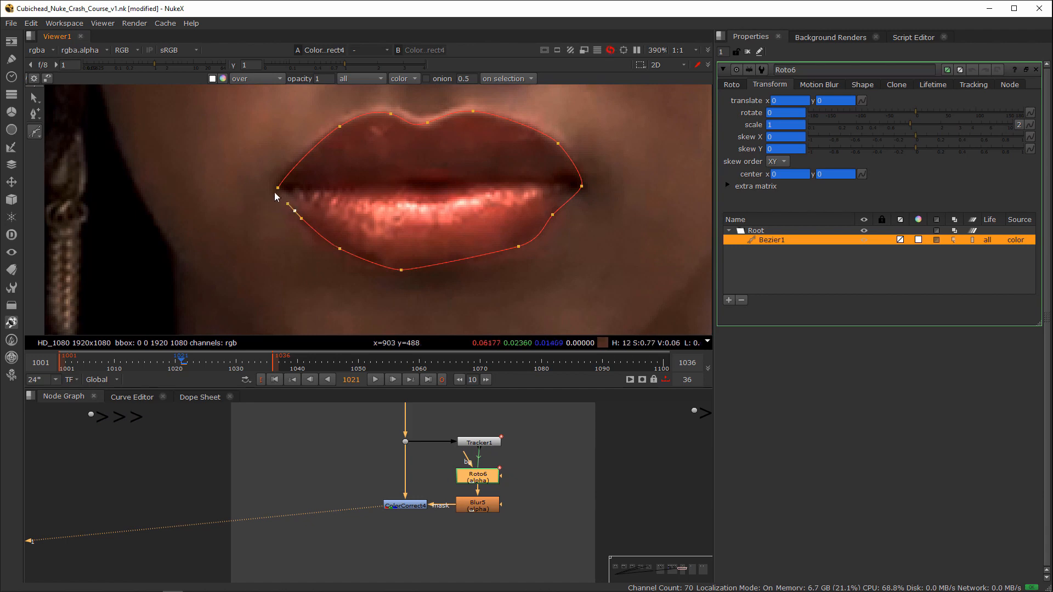
pyautogui.click(278, 188)
pyautogui.moveTo(518, 246); pyautogui.dragTo(512, 254)
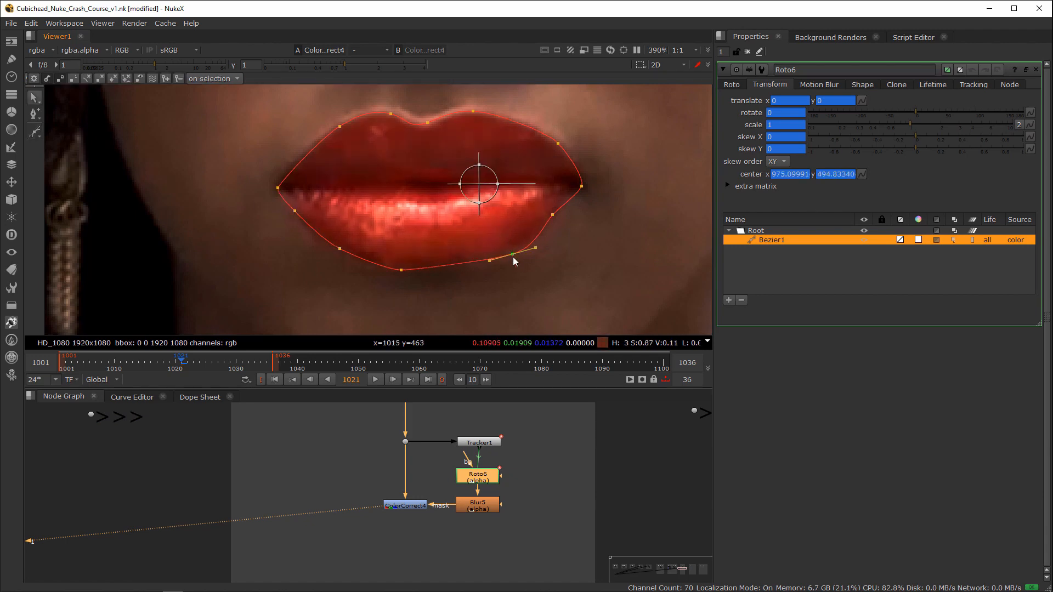
# Step: Nudge all points of the lip Bezier slightly upward at frame 1001, and check the shape by scrubbing to frame 1014
pyautogui.doubleClick(480, 442)
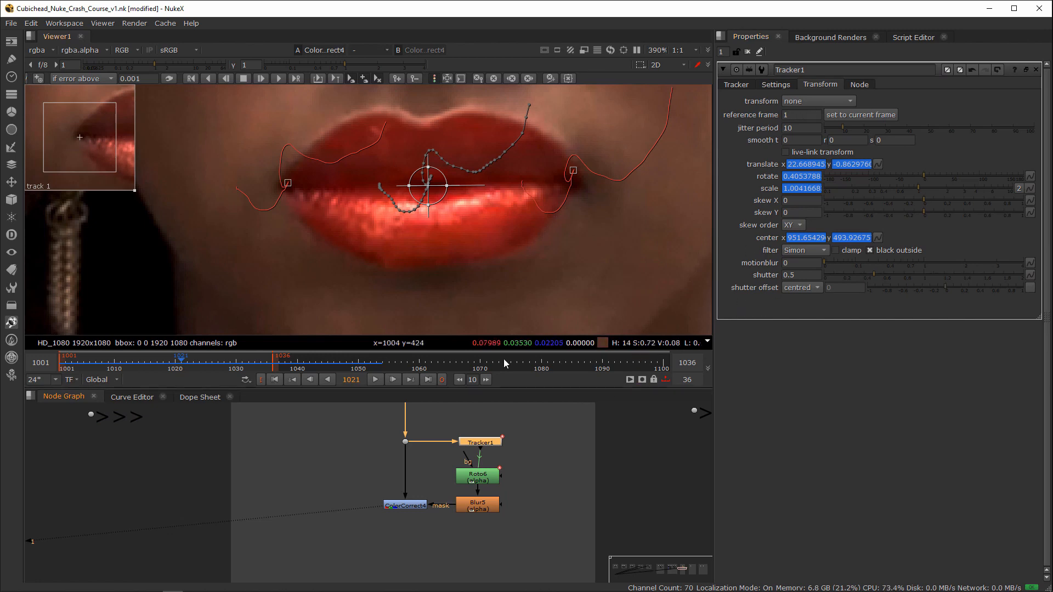
pyautogui.click(60, 366)
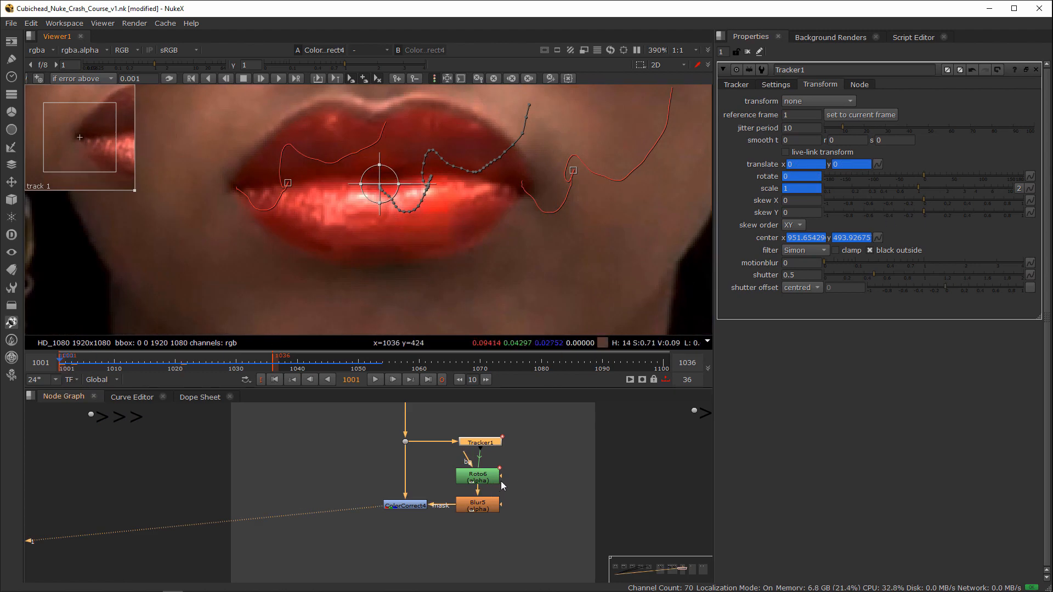
pyautogui.doubleClick(476, 477)
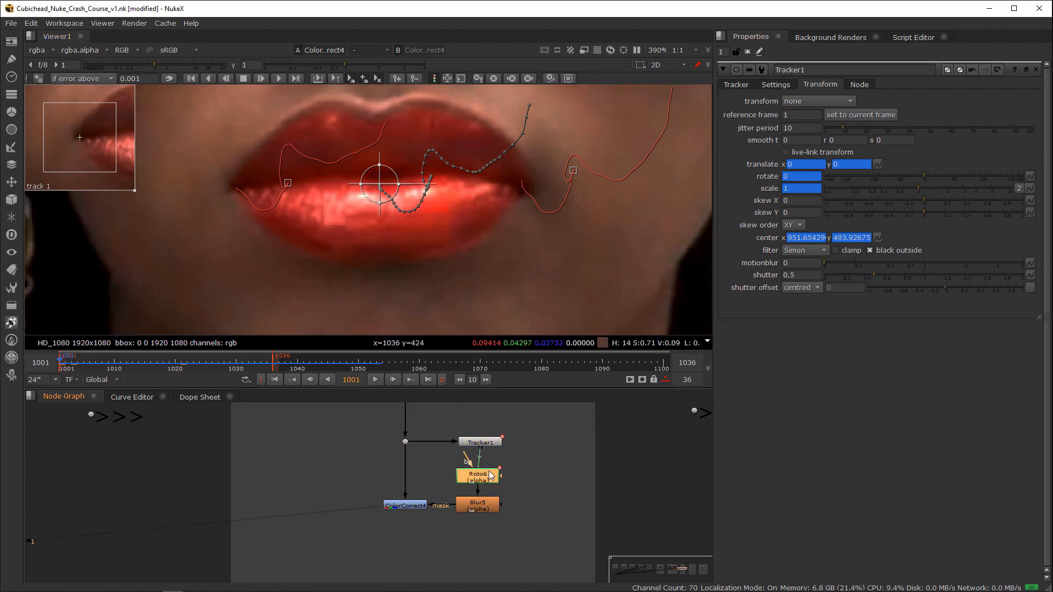
pyautogui.moveTo(476, 477); pyautogui.dragTo(470, 481)
pyautogui.click(352, 118)
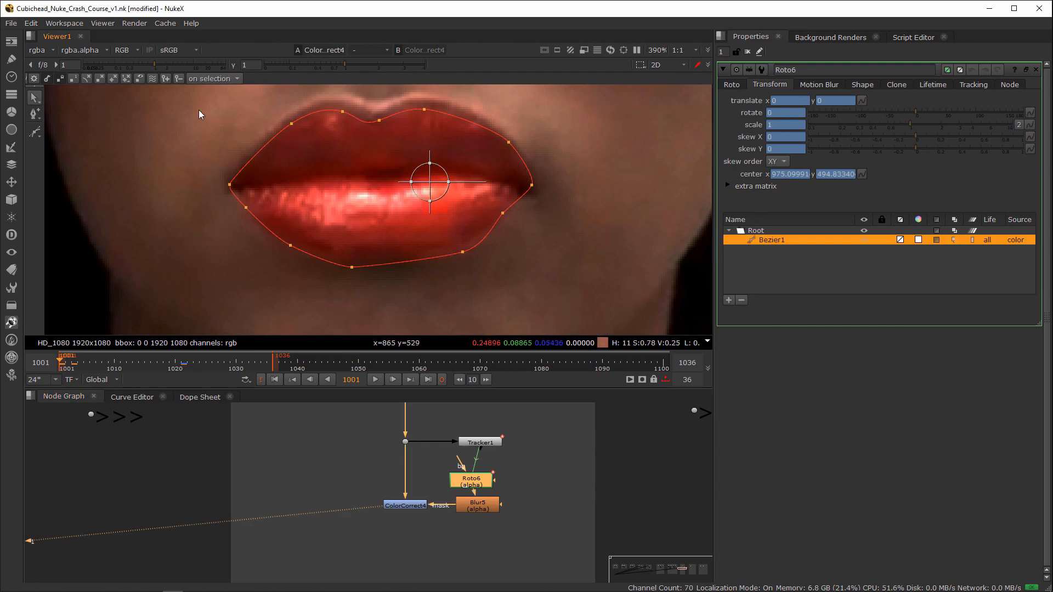
pyautogui.moveTo(190, 105); pyautogui.dragTo(611, 270)
pyautogui.click(731, 85)
pyautogui.moveTo(410, 178); pyautogui.dragTo(409, 170)
pyautogui.moveTo(102, 363); pyautogui.dragTo(138, 364)
pyautogui.scroll(-4, 538, 323)
pyautogui.moveTo(538, 323); pyautogui.dragTo(530, 322, button='middle')
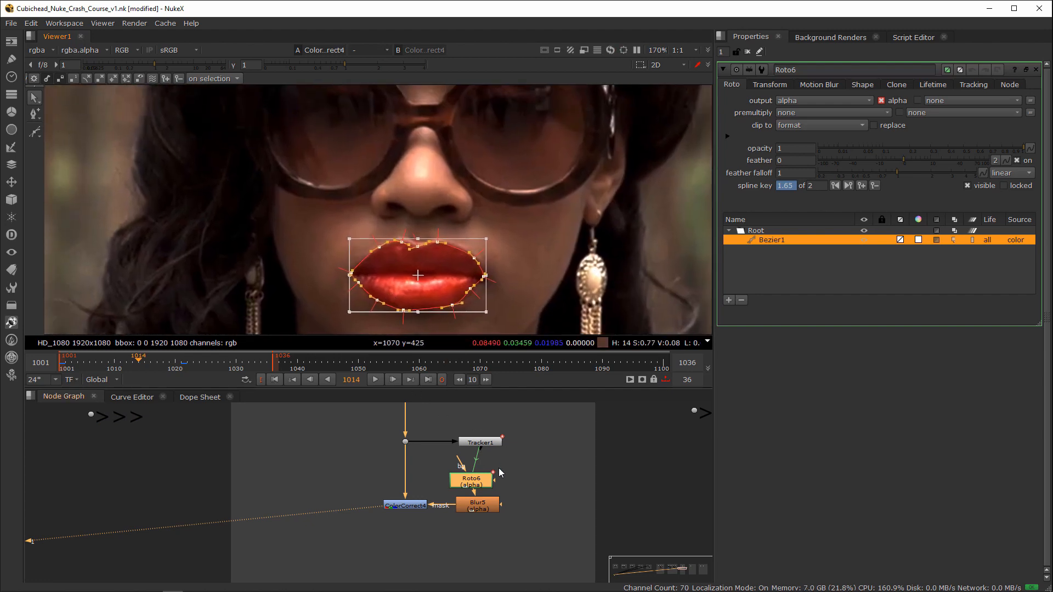
# Step: Align Roto6 under Tracker1, and place a copy of Tracker1 beneath the ColorCorrect node
pyautogui.moveTo(468, 487); pyautogui.dragTo(474, 485)
pyautogui.moveTo(530, 425); pyautogui.dragTo(435, 458)
pyautogui.hotkey('ctrl', 'c')
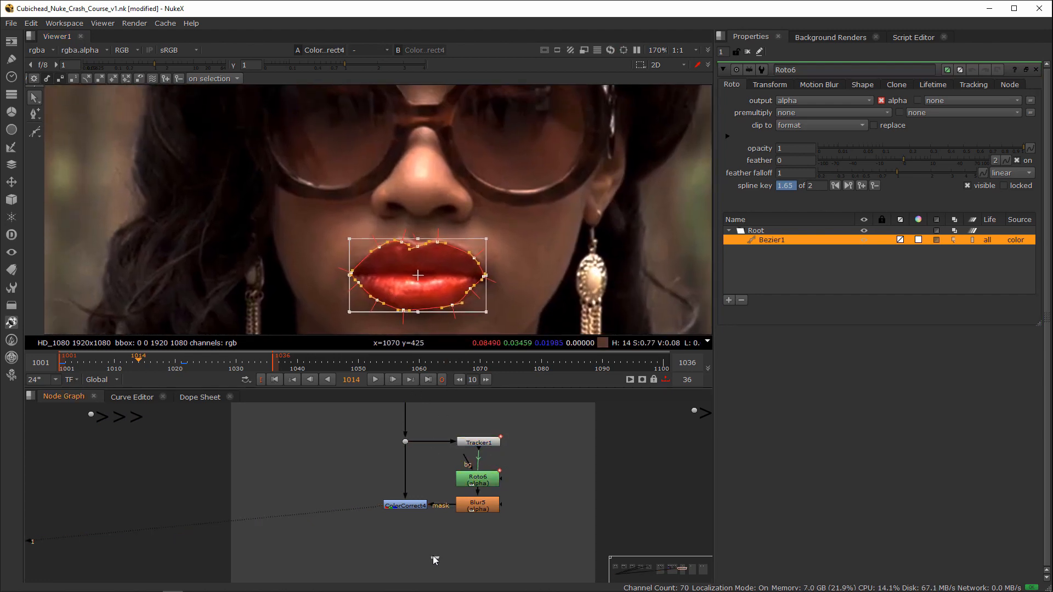
pyautogui.hotkey('ctrl', 'v')
pyautogui.moveTo(516, 509); pyautogui.dragTo(482, 494)
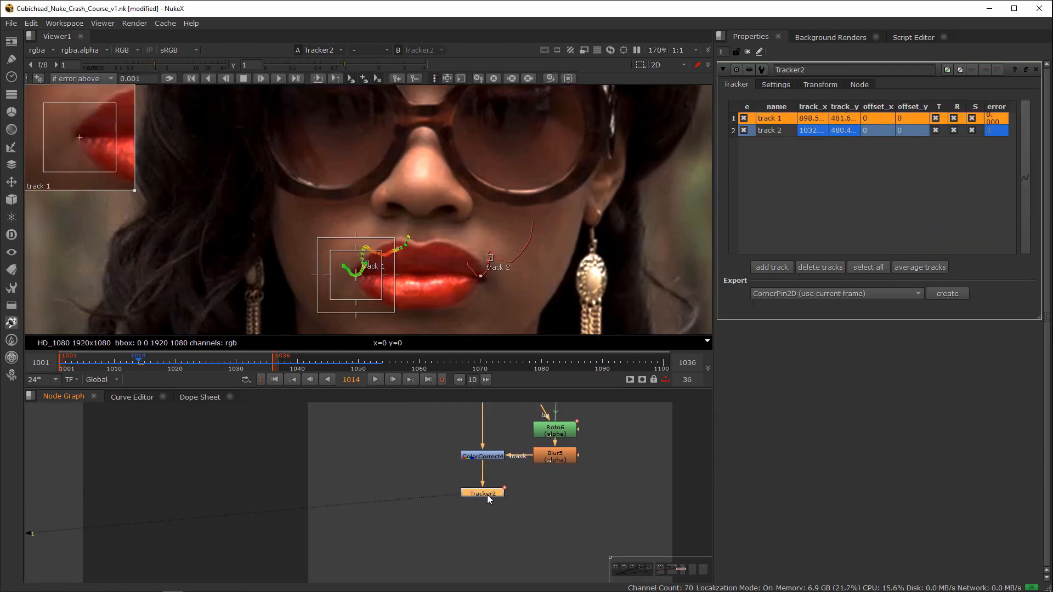
# Step: Set the transform type of the copied Tracker node to stabilize
pyautogui.scroll(3, 484, 495)
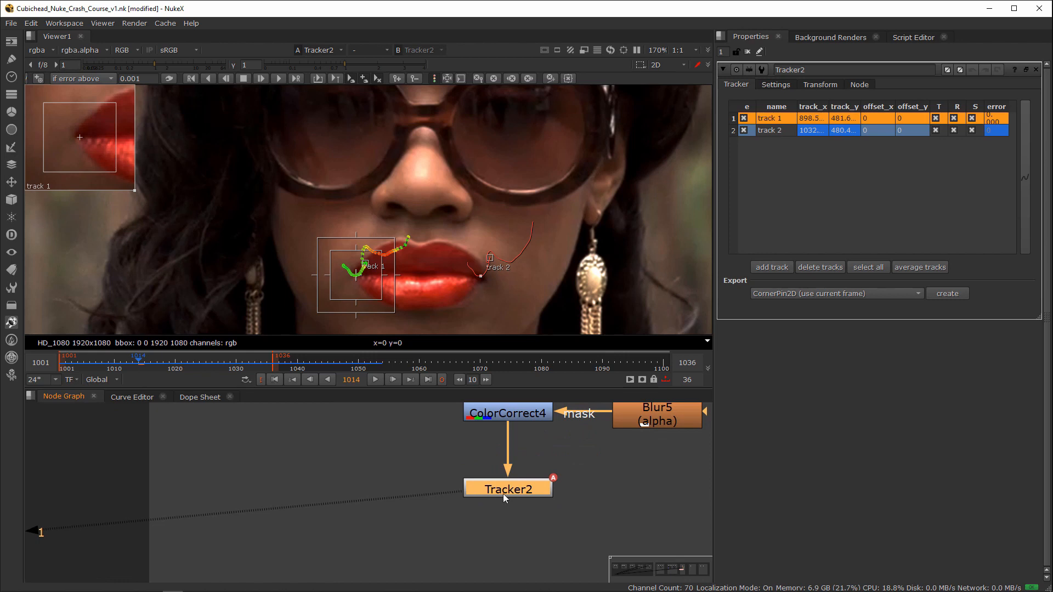
pyautogui.click(818, 85)
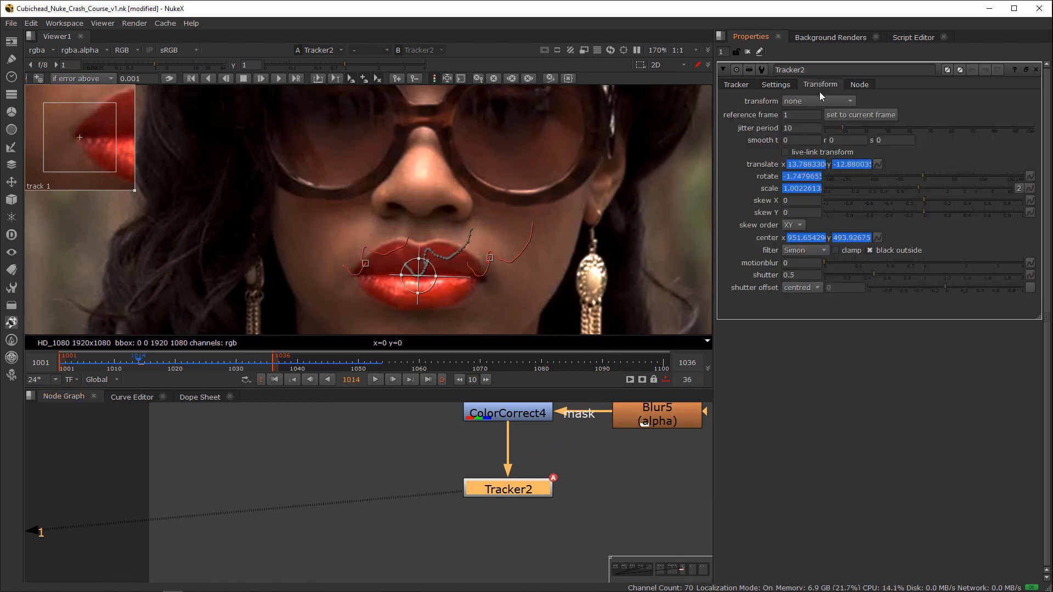
pyautogui.click(813, 101)
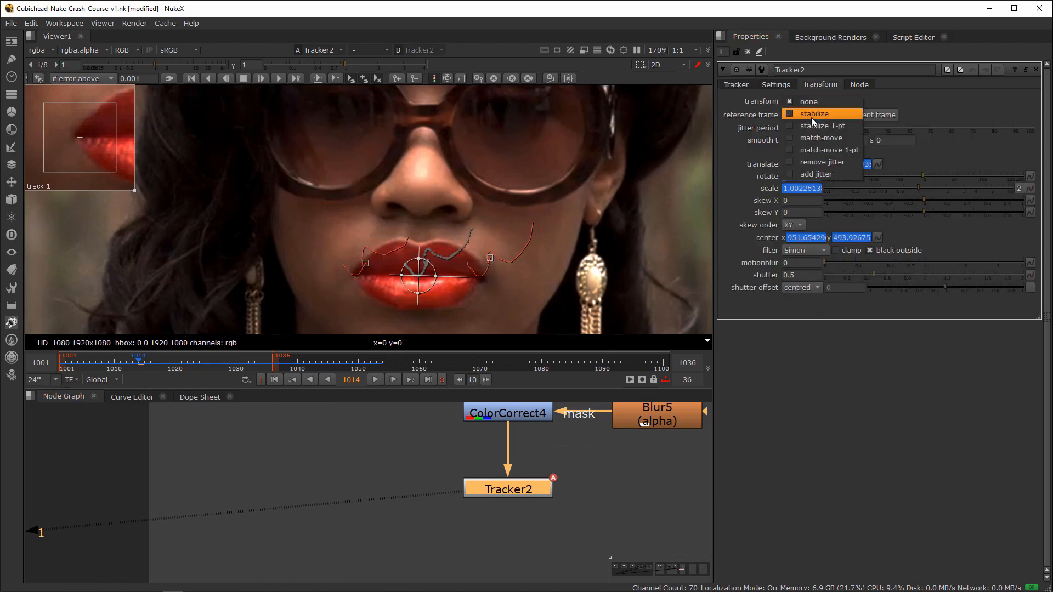
pyautogui.click(831, 115)
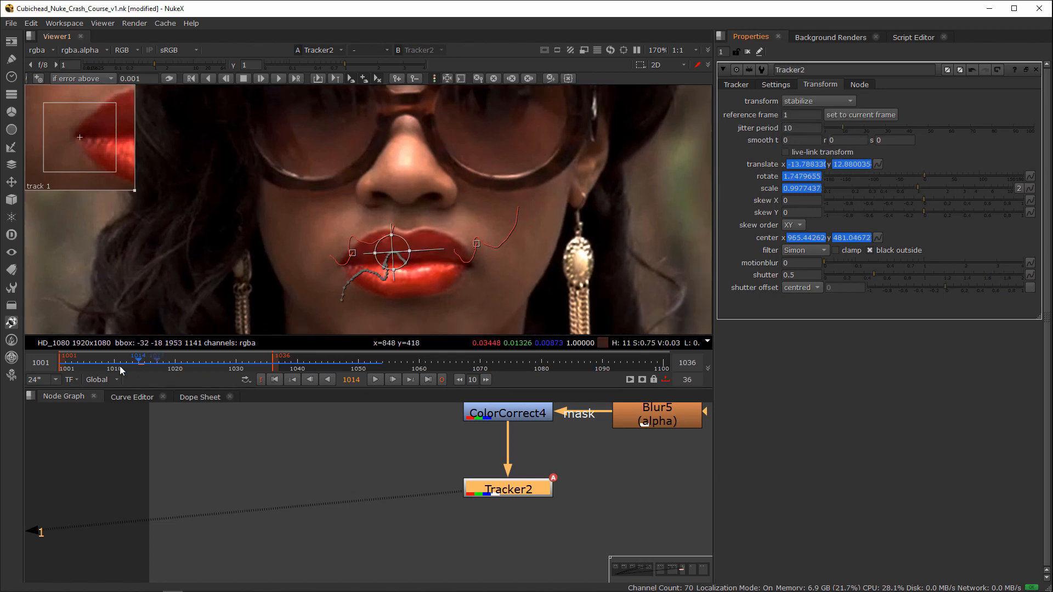
# Step: Set the stabilizing Tracker's reference frame to 1020, and scrub the surrounding frames to check the stabilization
pyautogui.moveTo(162, 368); pyautogui.dragTo(175, 366)
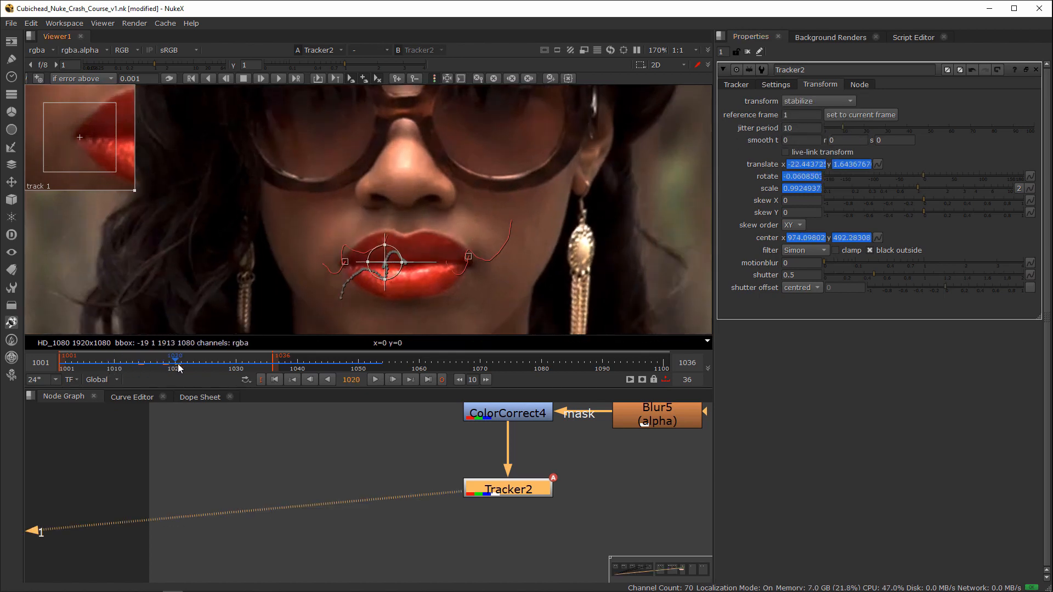
pyautogui.click(849, 117)
pyautogui.scroll(-6, 518, 160)
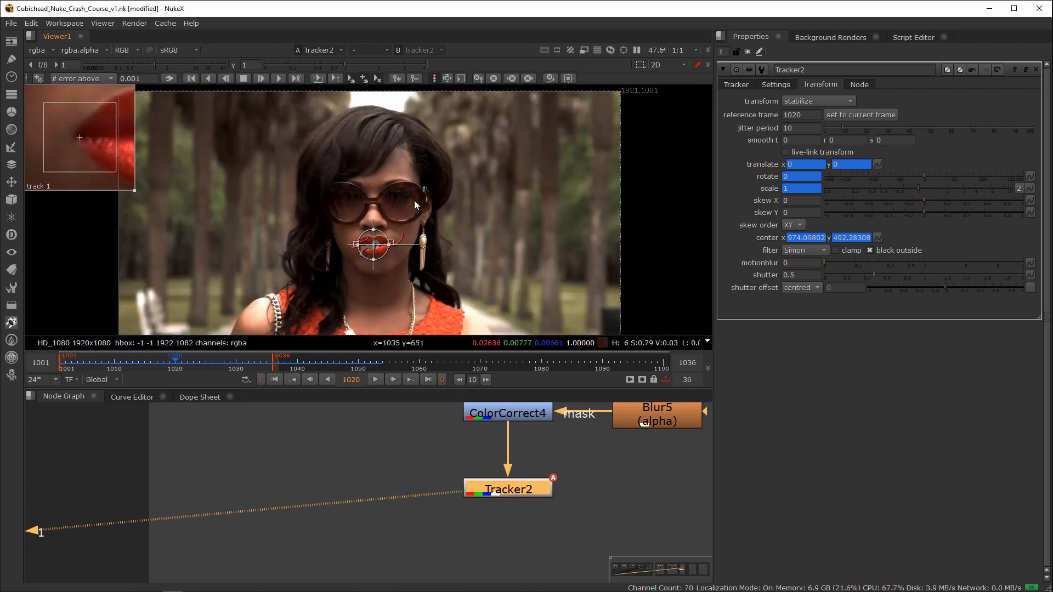
pyautogui.scroll(-2, 486, 186)
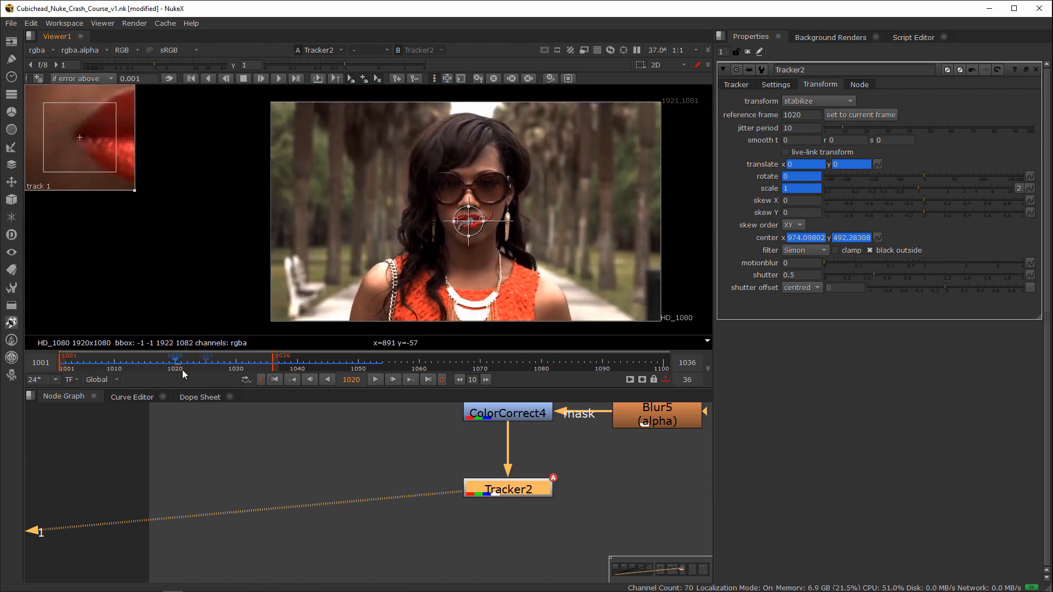
pyautogui.moveTo(183, 373)
pyautogui.mouseDown()
pyautogui.moveTo(188, 364)
pyautogui.moveTo(104, 372)
pyautogui.moveTo(226, 365)
pyautogui.moveTo(167, 368)
pyautogui.moveTo(220, 366)
pyautogui.moveTo(199, 362)
pyautogui.mouseUp()
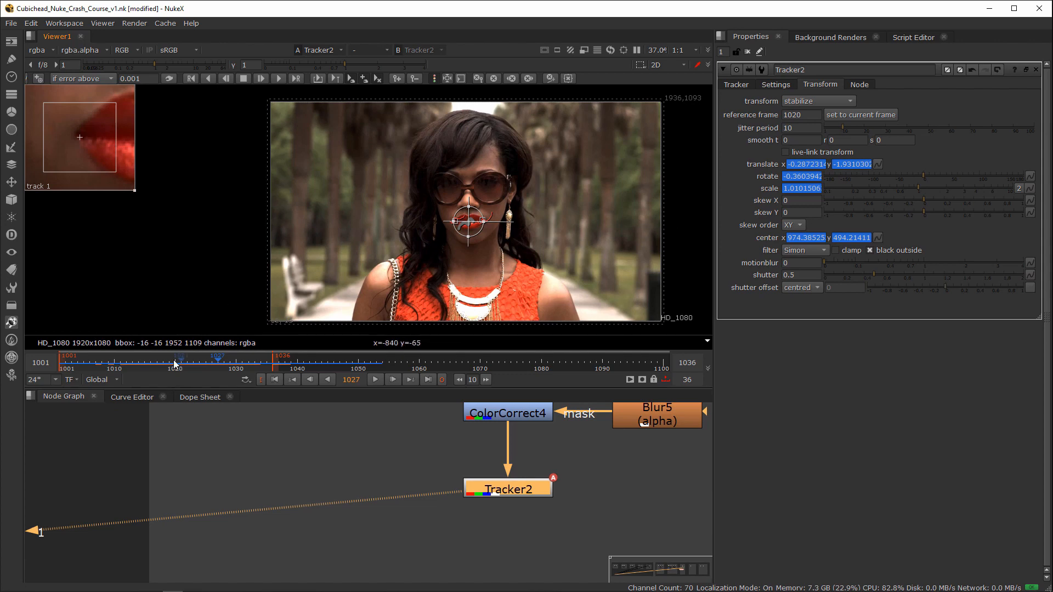
# Step: Move Tracker2 beside the main branch and route its input through a Dot below ColorCorrect4
pyautogui.moveTo(175, 364); pyautogui.dragTo(150, 364)
pyautogui.scroll(5, 489, 223)
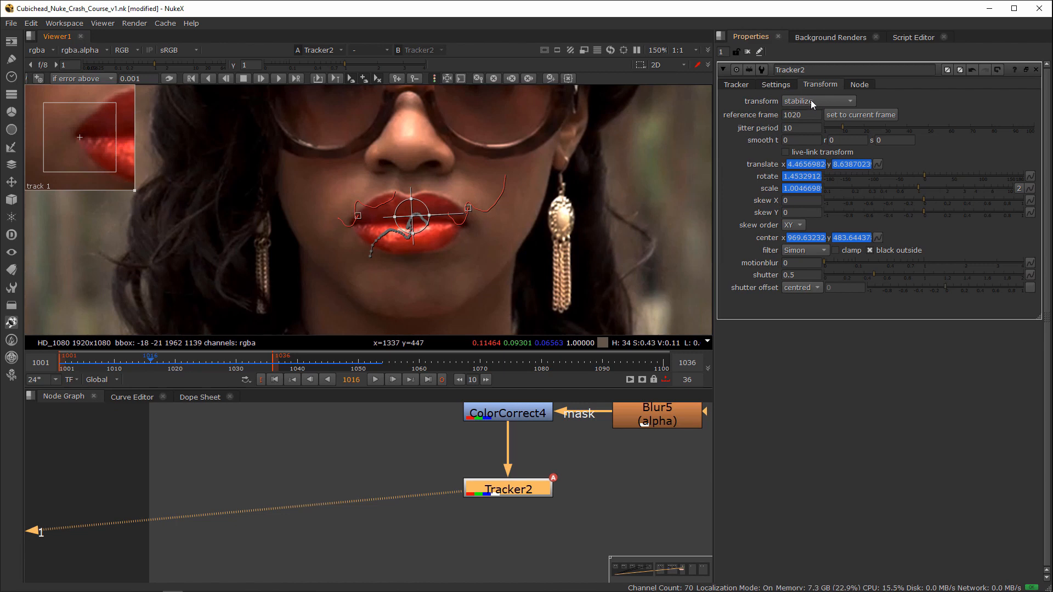
pyautogui.moveTo(502, 487); pyautogui.dragTo(561, 504)
pyautogui.moveTo(590, 467); pyautogui.dragTo(456, 495, button='middle')
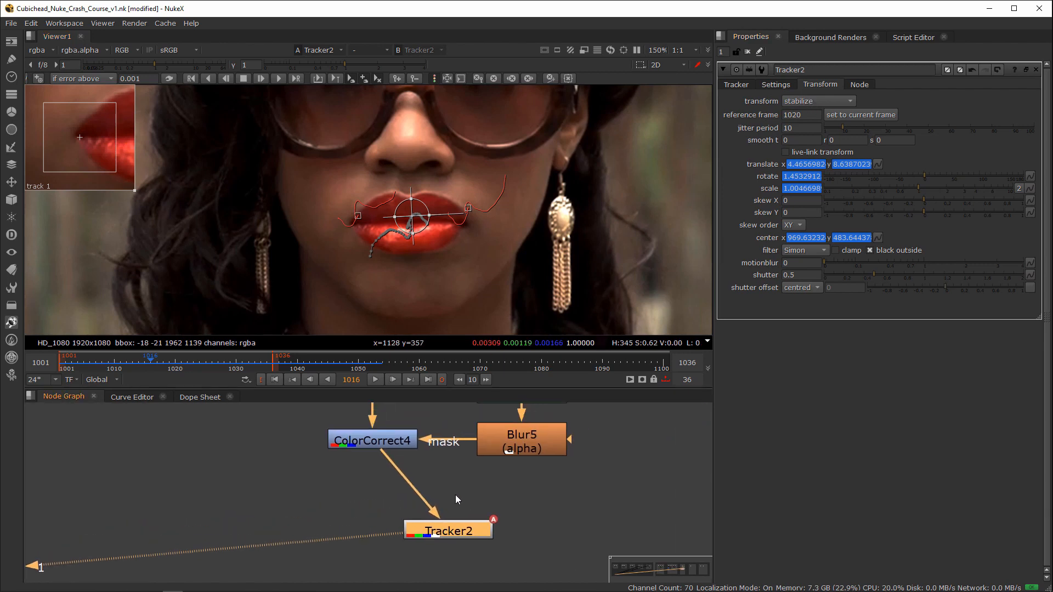
pyautogui.moveTo(444, 528); pyautogui.dragTo(476, 532)
pyautogui.keyDown('ctrl'); pyautogui.moveTo(443, 488); pyautogui.dragTo(373, 537); pyautogui.keyUp('ctrl')
pyautogui.moveTo(513, 542); pyautogui.dragTo(522, 541)
pyautogui.moveTo(554, 510); pyautogui.dragTo(510, 472, button='middle')
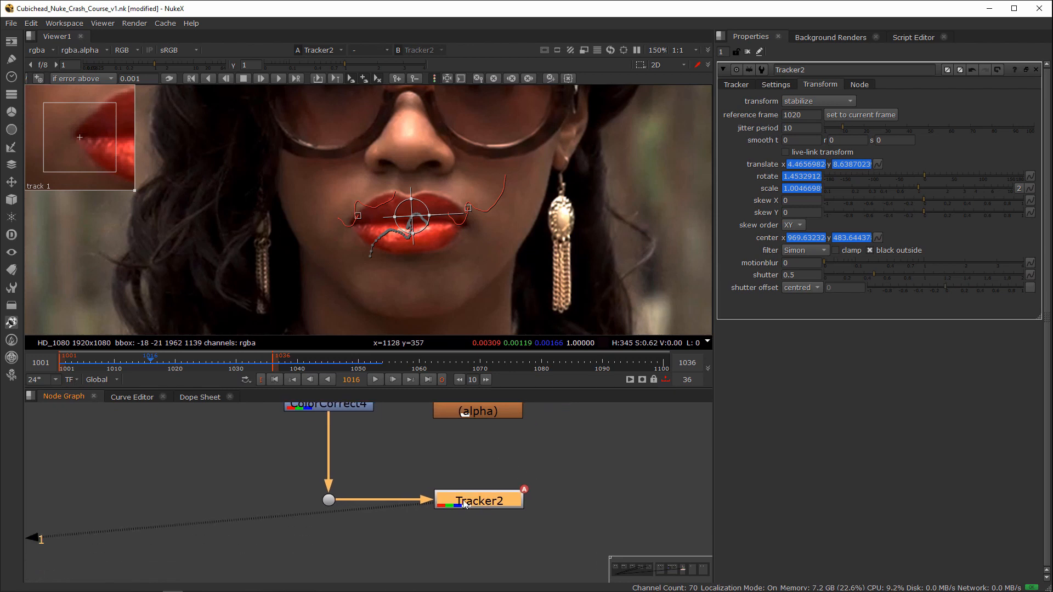
# Step: Set Tracker2's transform type to none
pyautogui.click(736, 85)
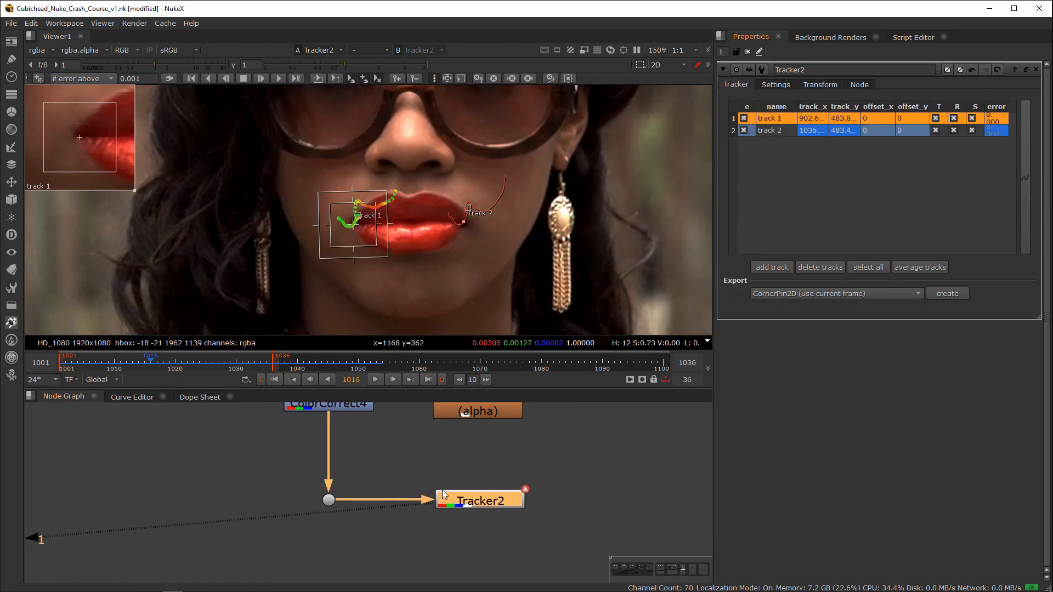
pyautogui.moveTo(478, 502); pyautogui.dragTo(483, 502)
pyautogui.click(821, 85)
pyautogui.click(794, 101)
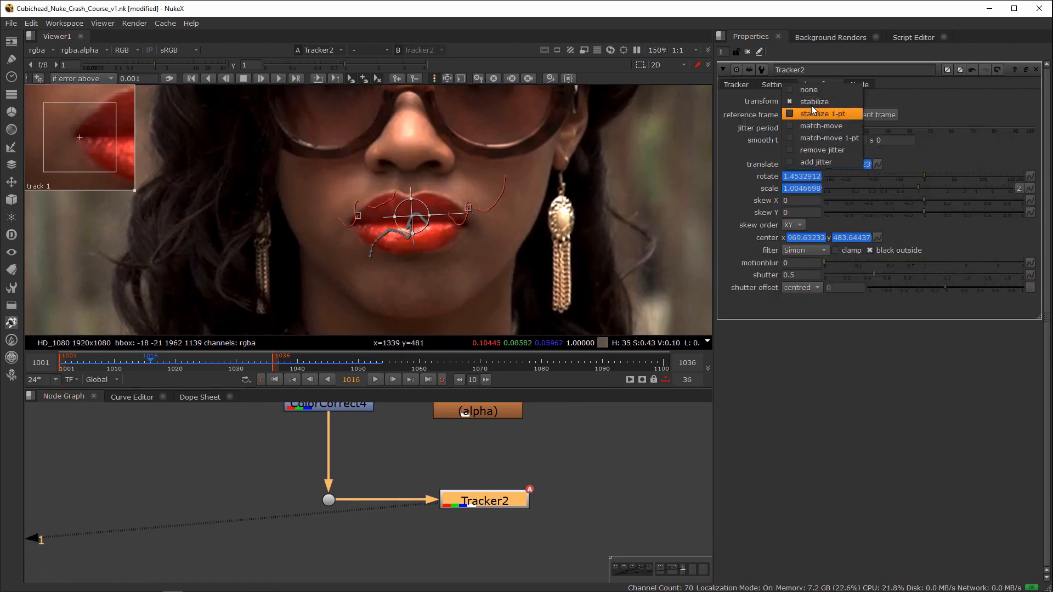
pyautogui.click(794, 112)
# Step: Export a Transform (stabilize) node from Tracker2 and place it below the tracker
pyautogui.click(736, 84)
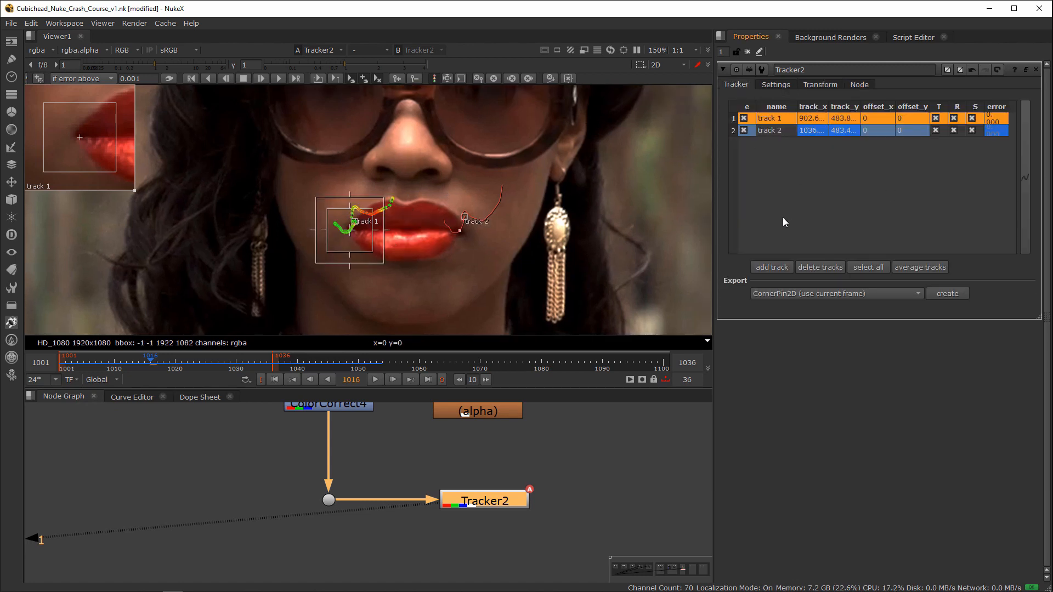
pyautogui.click(794, 293)
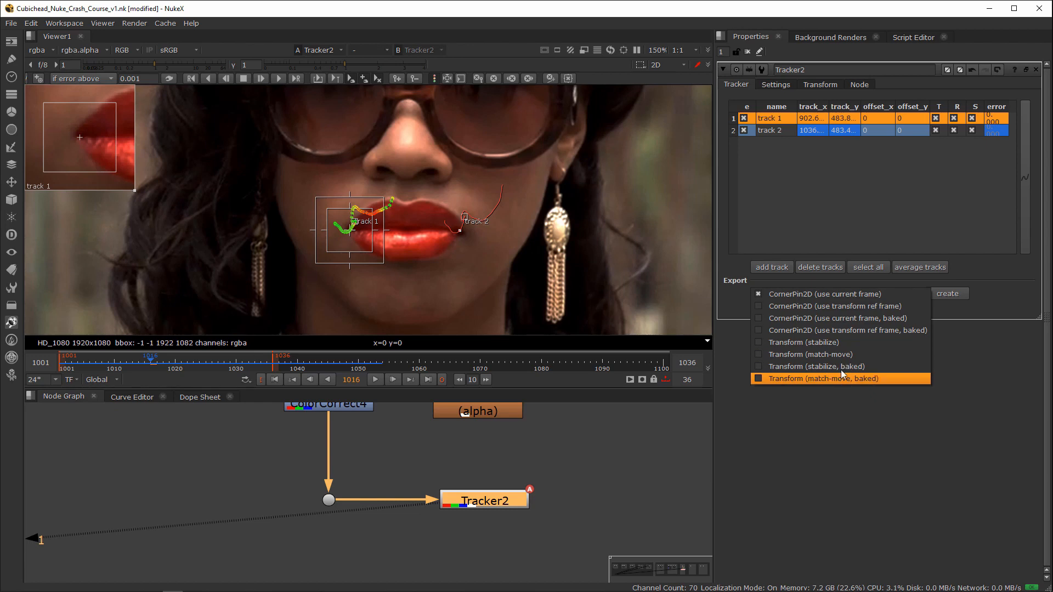
pyautogui.click(850, 343)
pyautogui.click(948, 294)
pyautogui.moveTo(503, 529); pyautogui.dragTo(490, 531)
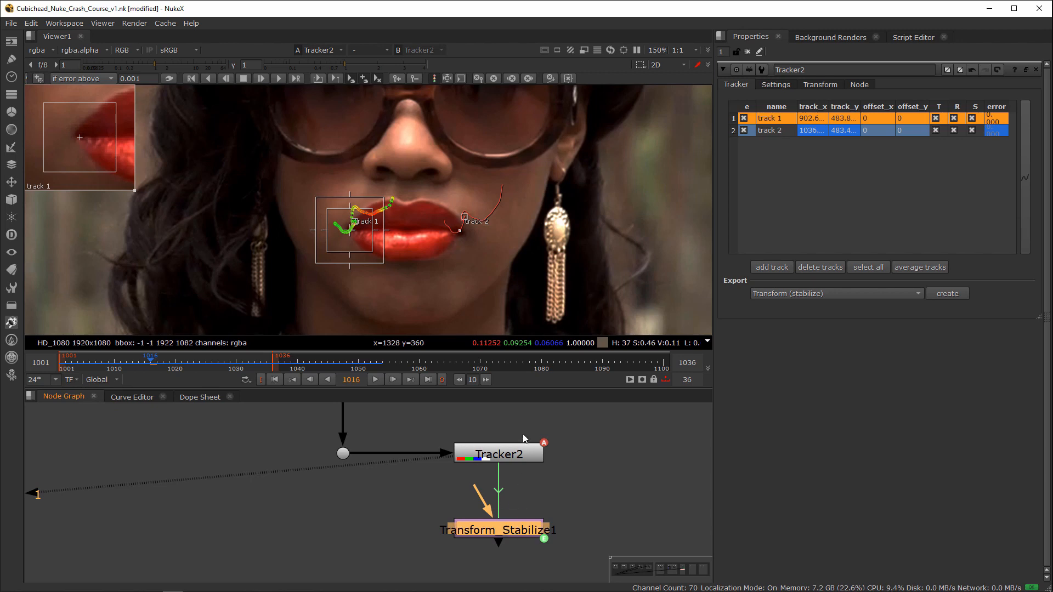
# Step: Open the properties of the exported linked stabilize Transform, and delete the node
pyautogui.click(511, 454)
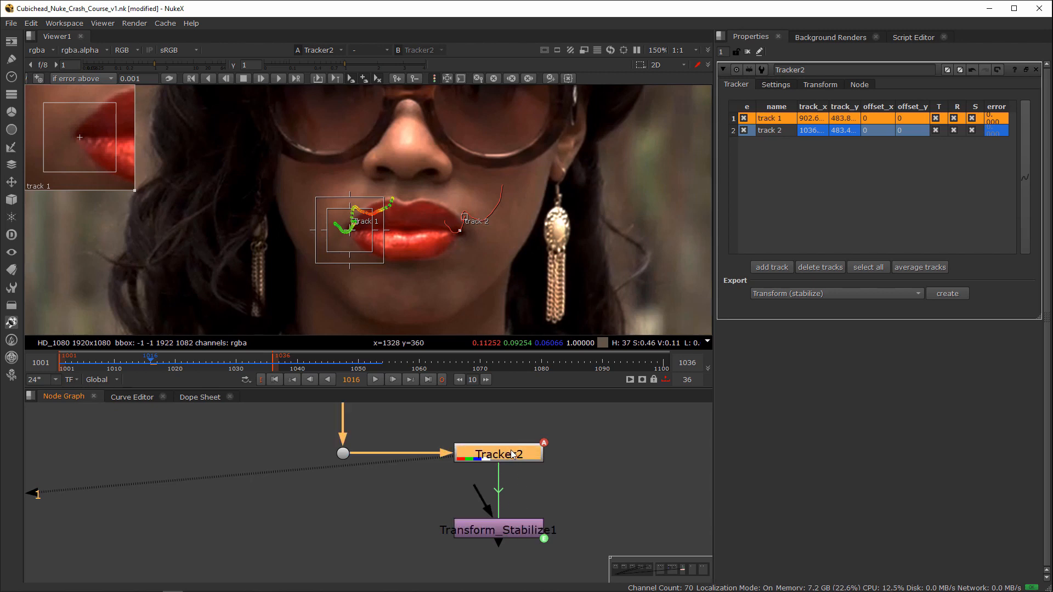
pyautogui.doubleClick(519, 529)
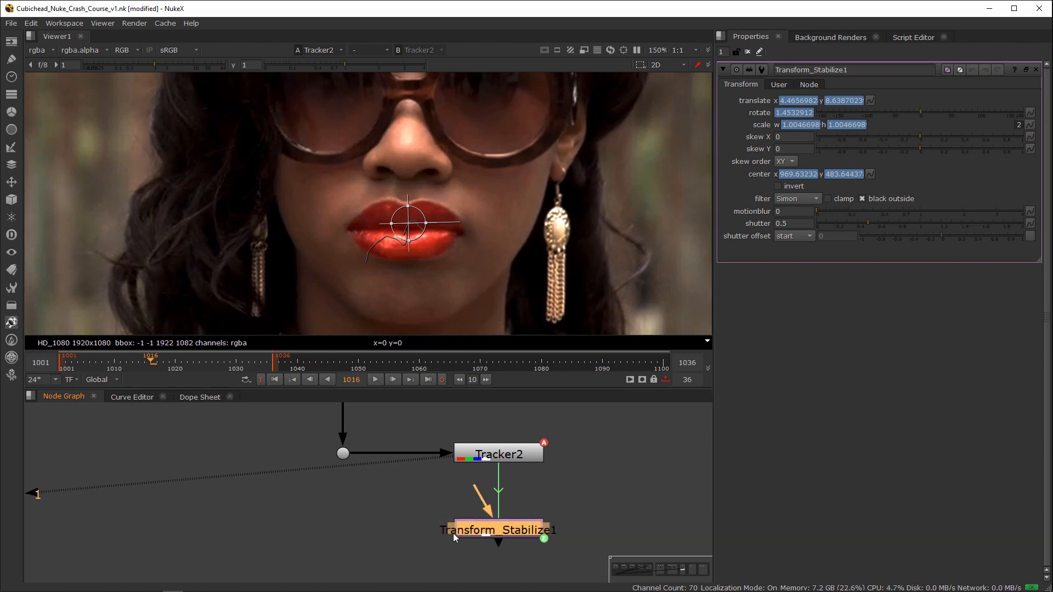
pyautogui.press('Delete')
# Step: Export a Transform (stabilize, baked) node from Tracker2, and open the tracker's transform settings
pyautogui.doubleClick(518, 447)
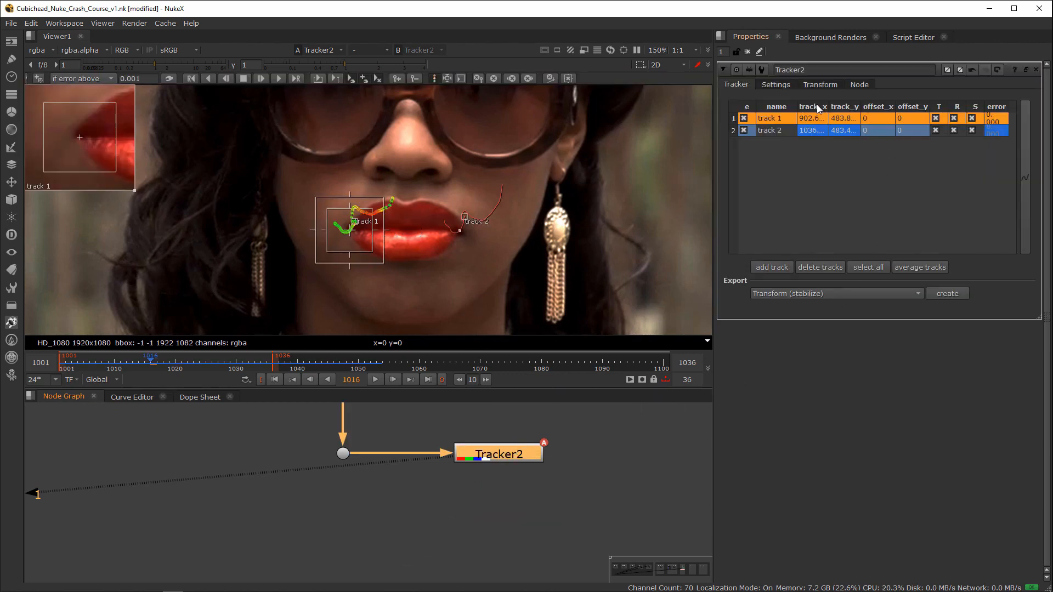
pyautogui.click(854, 293)
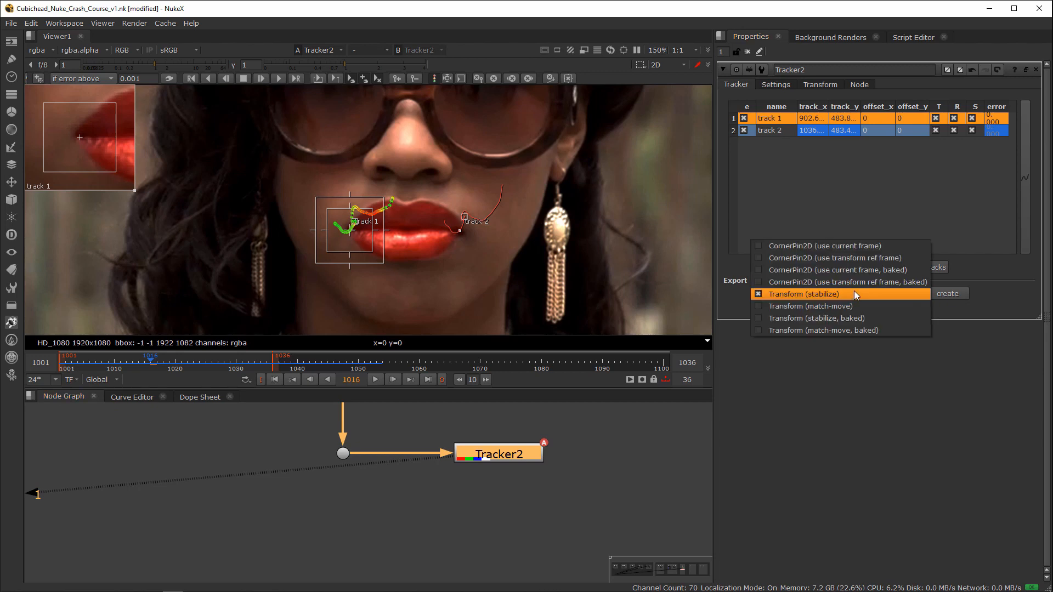
pyautogui.click(857, 318)
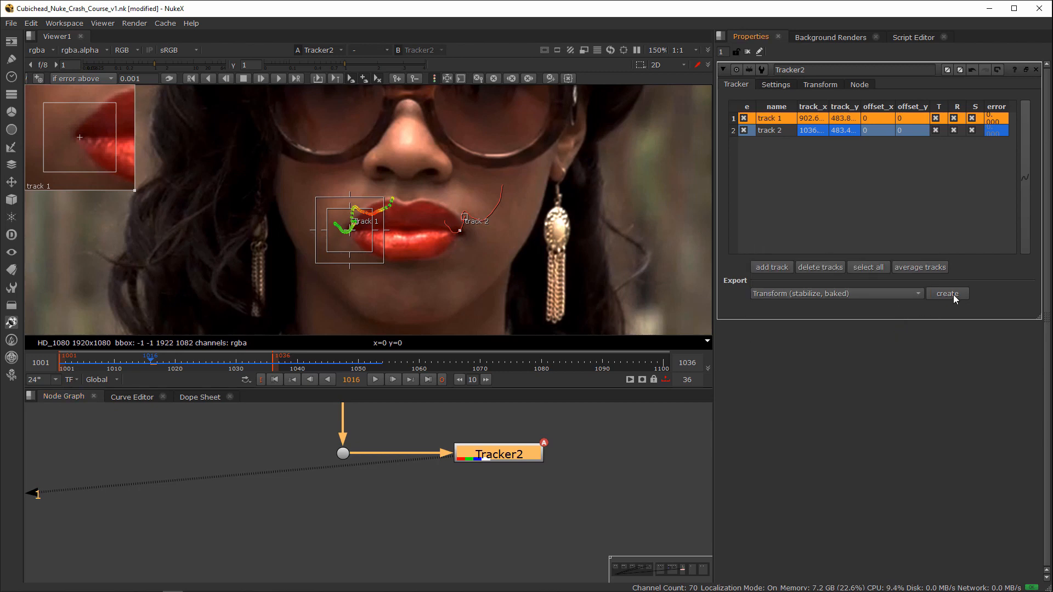
pyautogui.click(951, 294)
pyautogui.click(818, 85)
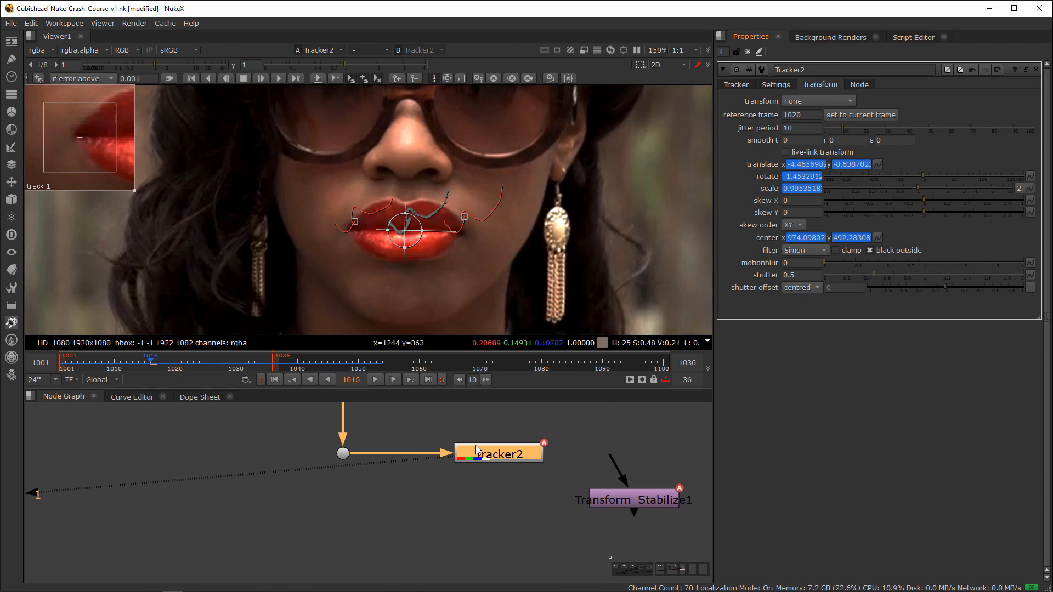
# Step: Connect the baked stabilize Transform beneath the Dot in the main branch, view its output, and close the open node properties
pyautogui.moveTo(638, 500); pyautogui.dragTo(373, 547)
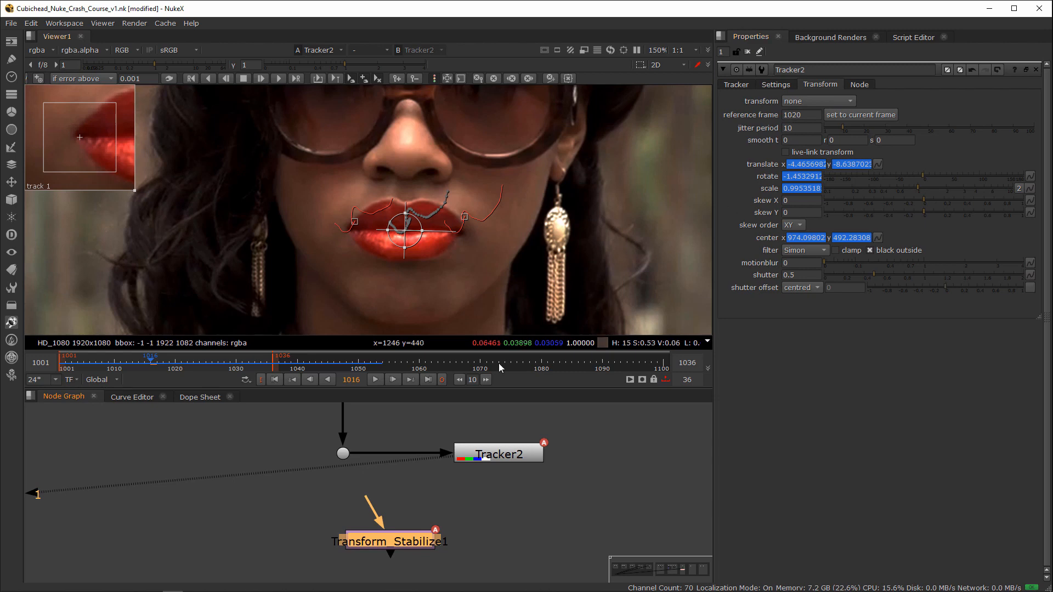
pyautogui.moveTo(379, 514); pyautogui.dragTo(340, 463)
pyautogui.moveTo(403, 546); pyautogui.dragTo(348, 539)
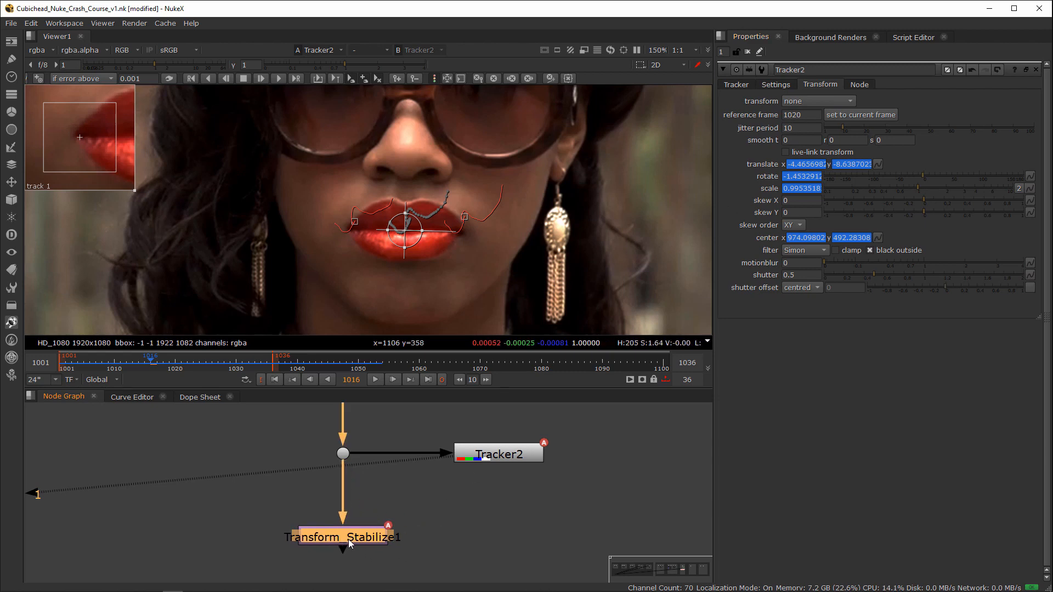
pyautogui.press('1')
pyautogui.click(748, 52)
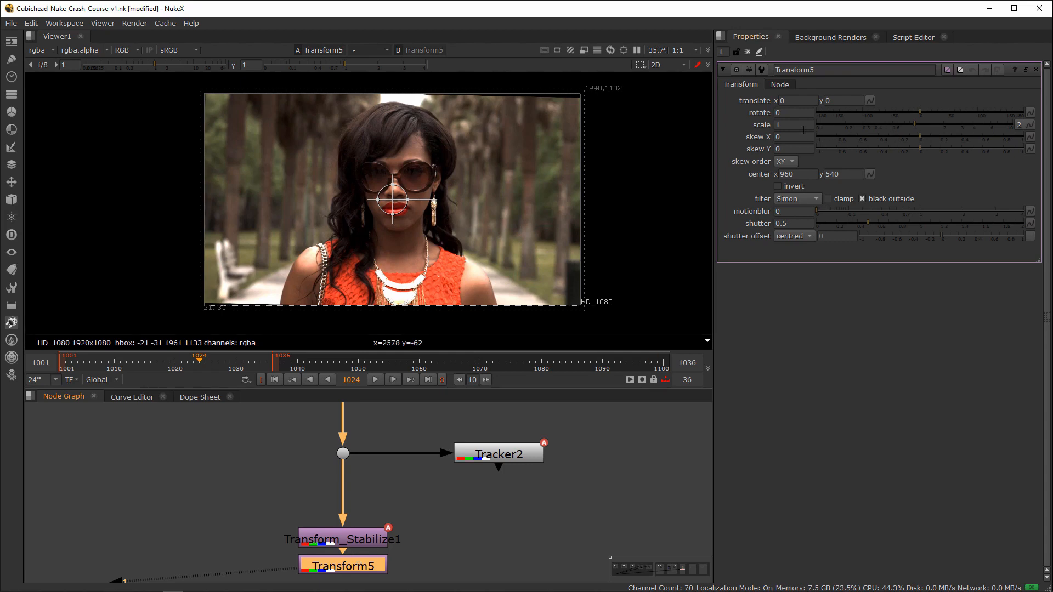
# Step: Set the scale of a Transform node below Transform_Stabilize1 to 1.1, and scrub through the frames to check the image edges
pyautogui.click(801, 125)
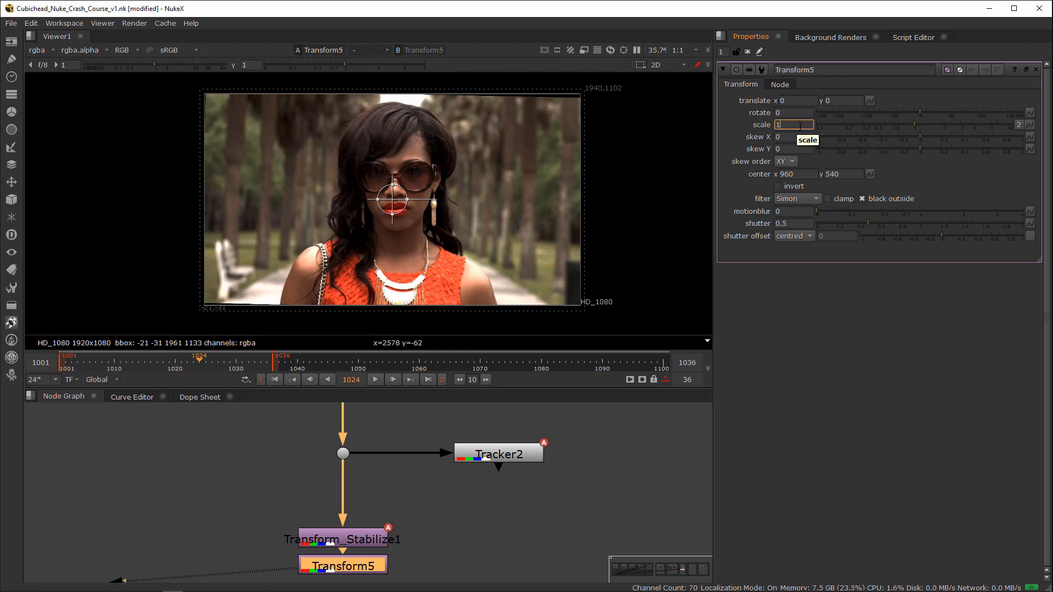
pyautogui.write('.1')
pyautogui.press('Return')
pyautogui.click(234, 367)
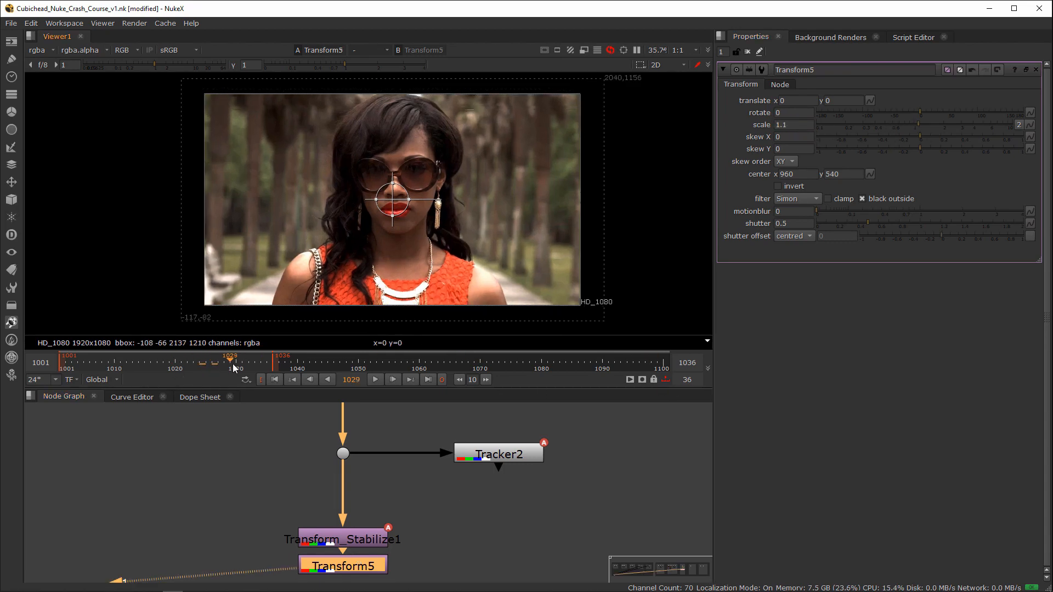
pyautogui.click(93, 365)
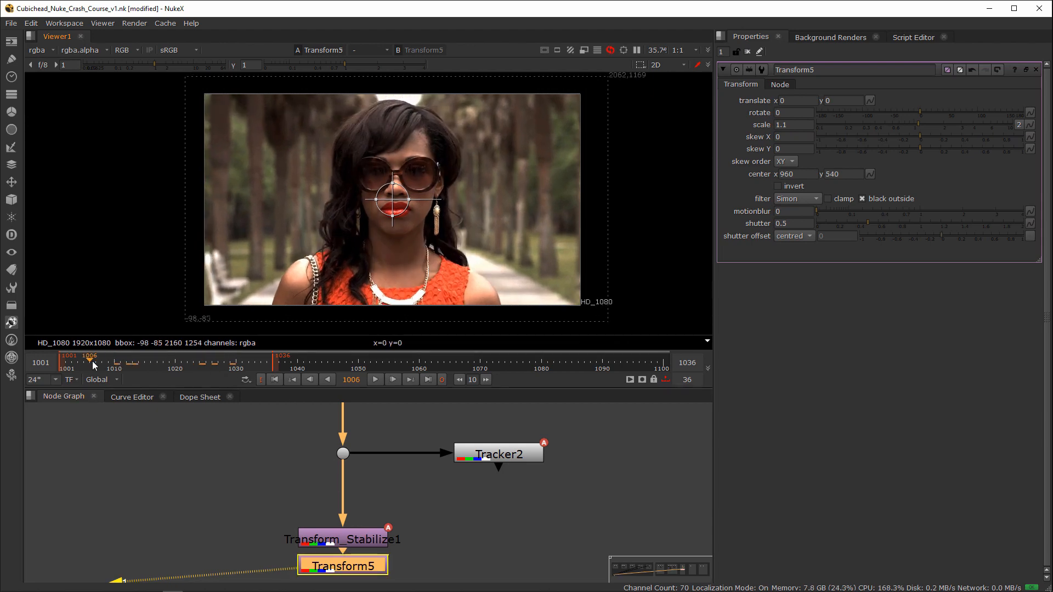
pyautogui.moveTo(93, 364); pyautogui.dragTo(145, 369)
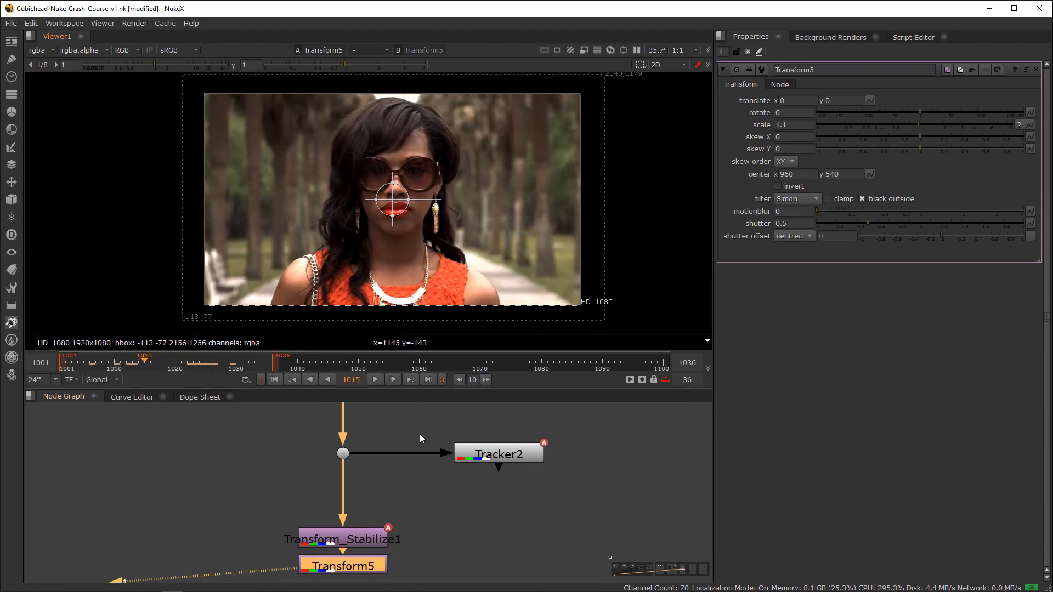
# Step: Show the matchmove plate Read9 from the 3D Tracking and 3D Space section in the viewer
pyautogui.scroll(-10, 475, 492)
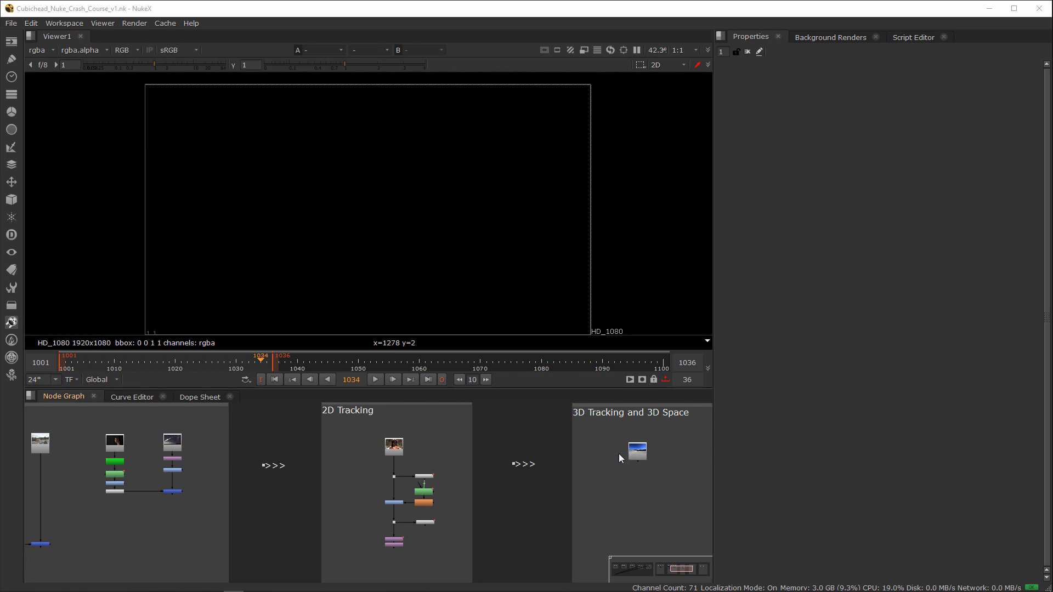
pyautogui.scroll(3, 626, 449)
pyautogui.moveTo(643, 453); pyautogui.dragTo(494, 499, button='middle')
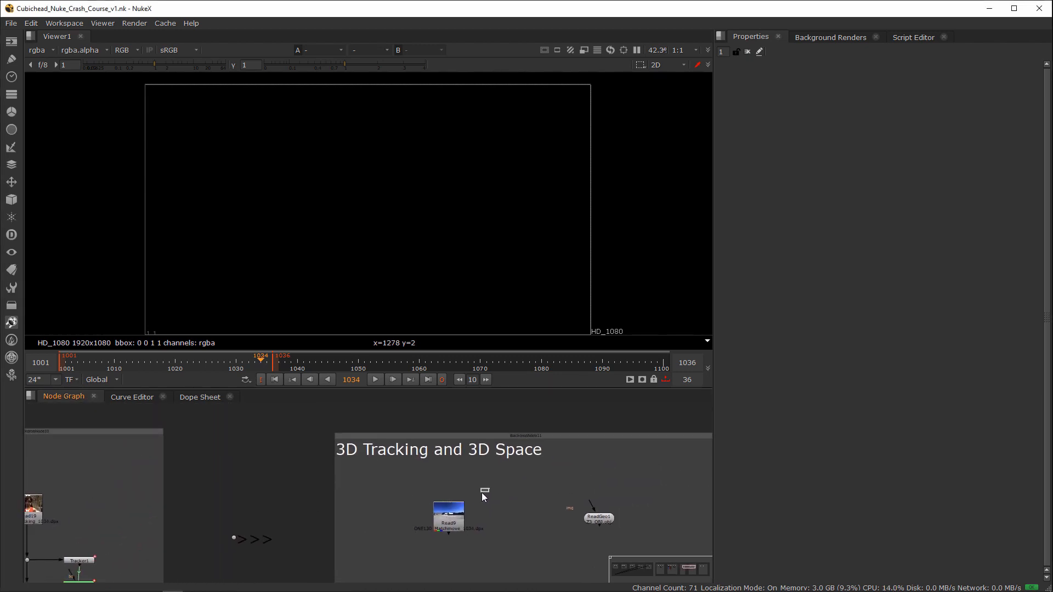
pyautogui.moveTo(482, 492); pyautogui.dragTo(417, 541)
pyautogui.moveTo(499, 517); pyautogui.dragTo(462, 516, button='middle')
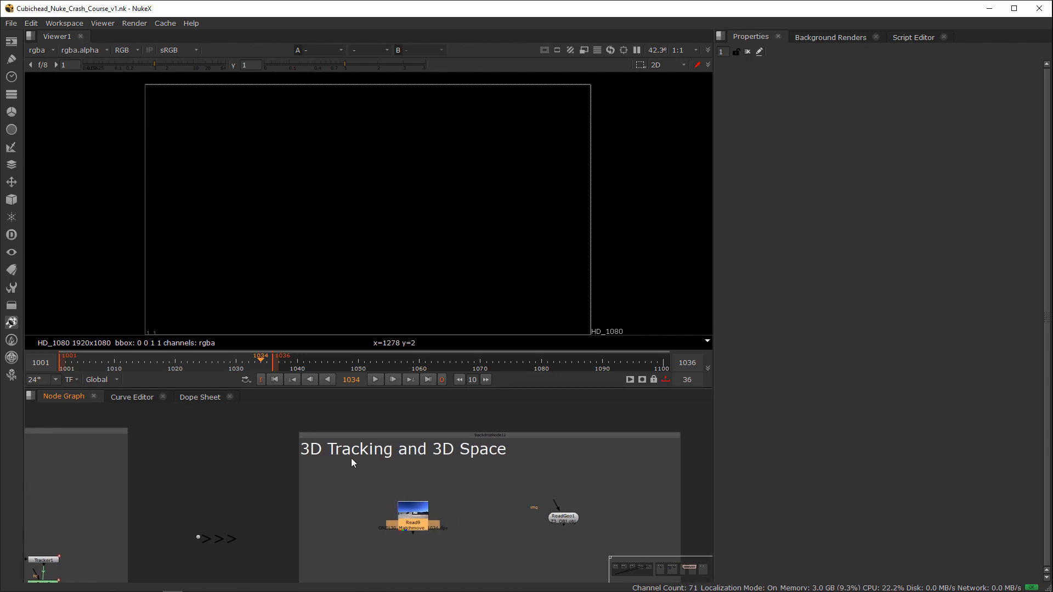
pyautogui.moveTo(464, 479); pyautogui.dragTo(365, 558)
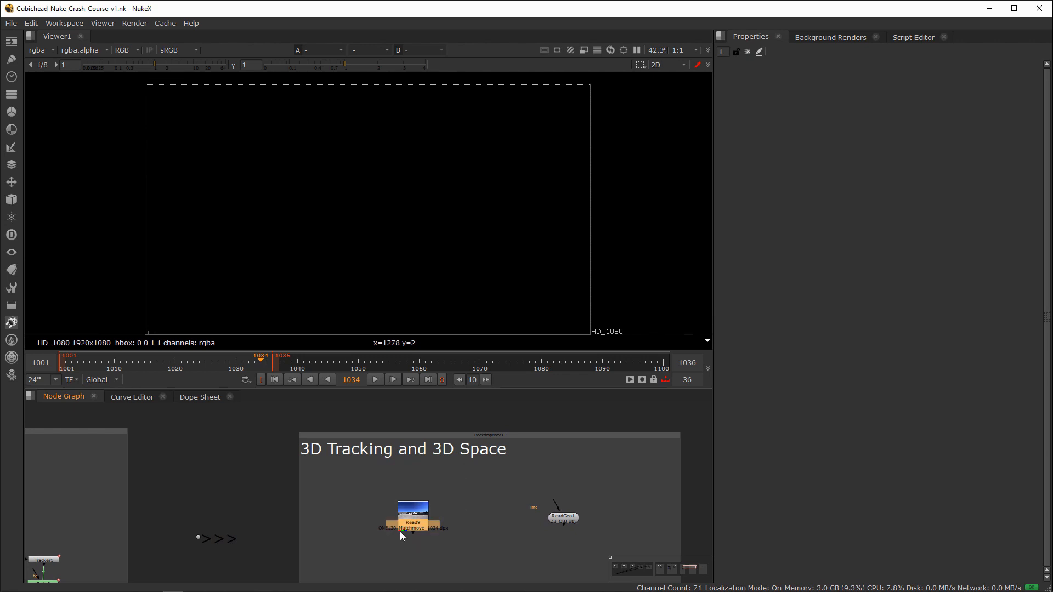
pyautogui.press('1')
pyautogui.moveTo(466, 522); pyautogui.dragTo(496, 473, button='middle')
pyautogui.moveTo(497, 433); pyautogui.dragTo(404, 507)
pyautogui.scroll(3, 462, 472)
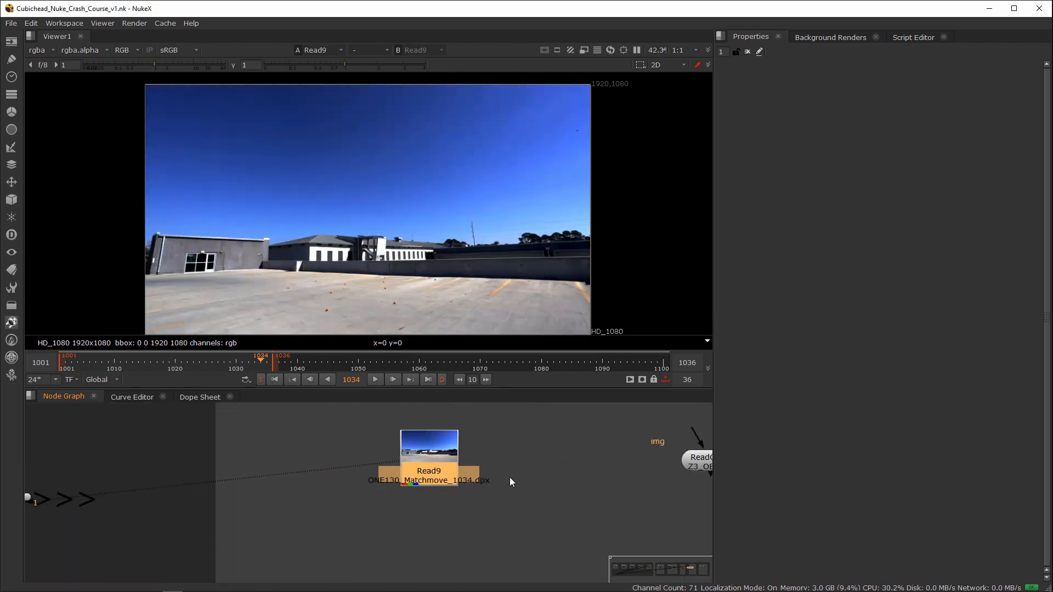
# Step: Extend the playback range's end to frame 1050, and play the matchmove plate to review it
pyautogui.moveTo(273, 361); pyautogui.dragTo(358, 362)
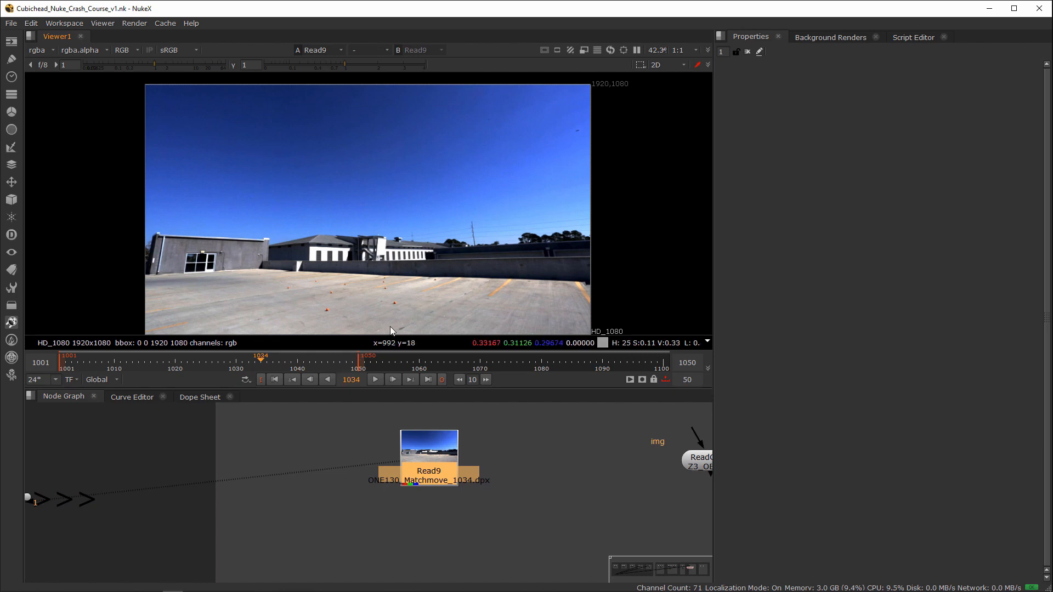
pyautogui.press('l')
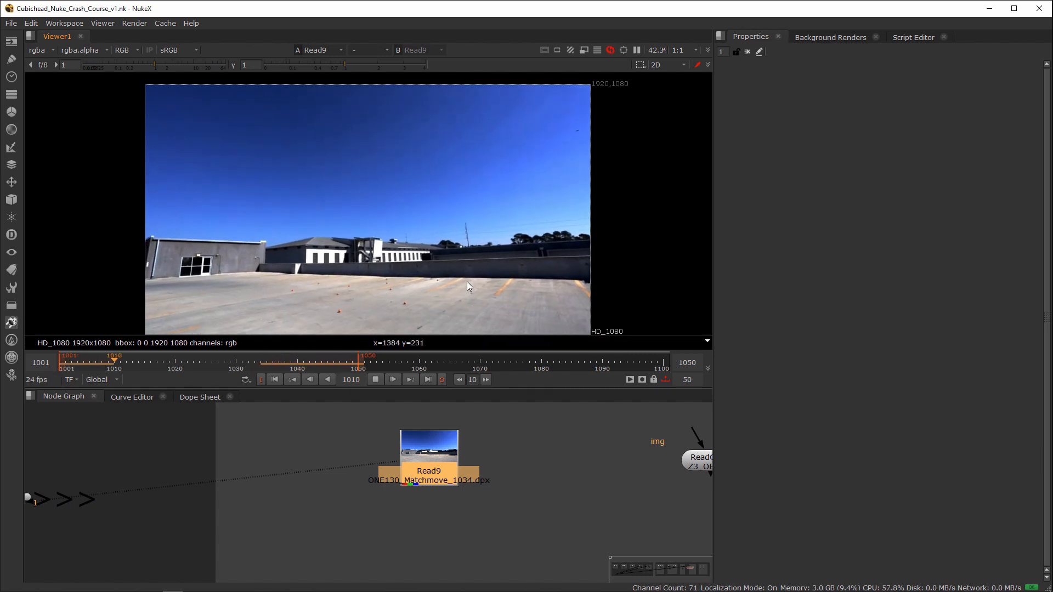
pyautogui.press('k')
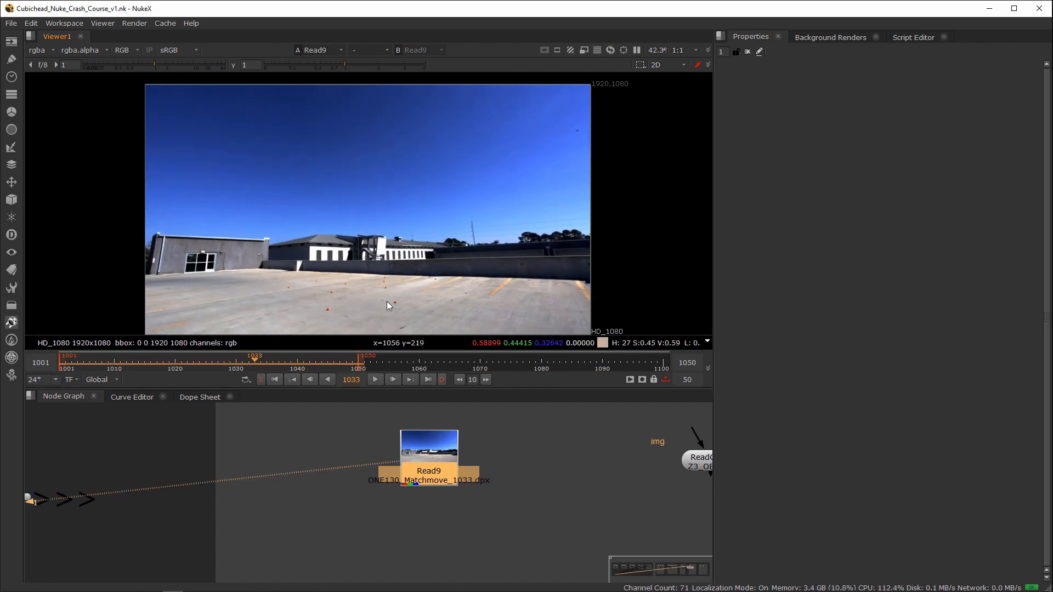
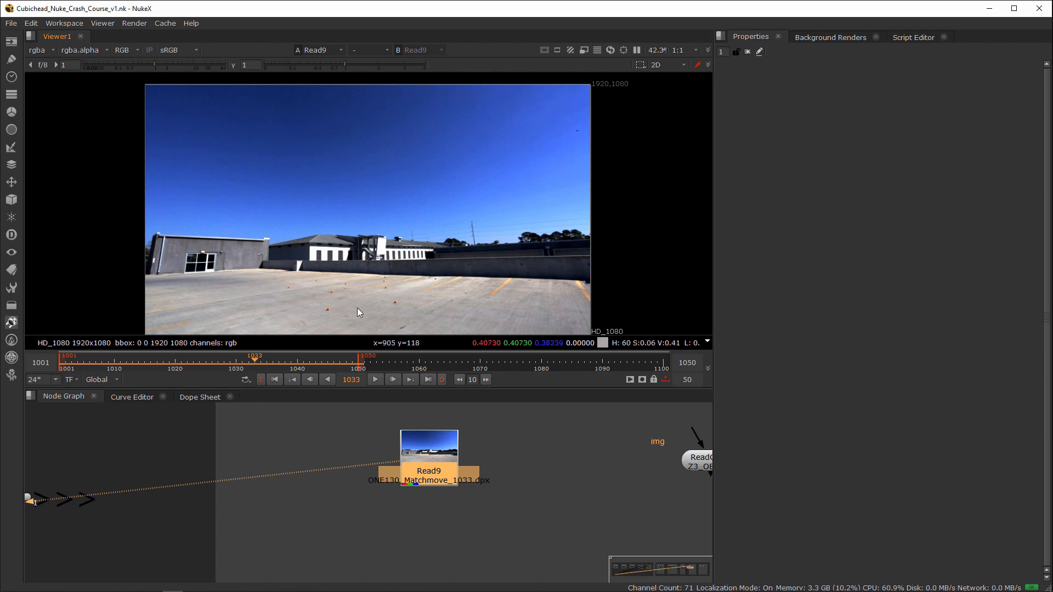
# Step: Add a CameraTracker node fed by the matchmove plate Read9 and place it just below the plate
pyautogui.moveTo(513, 412); pyautogui.dragTo(366, 514)
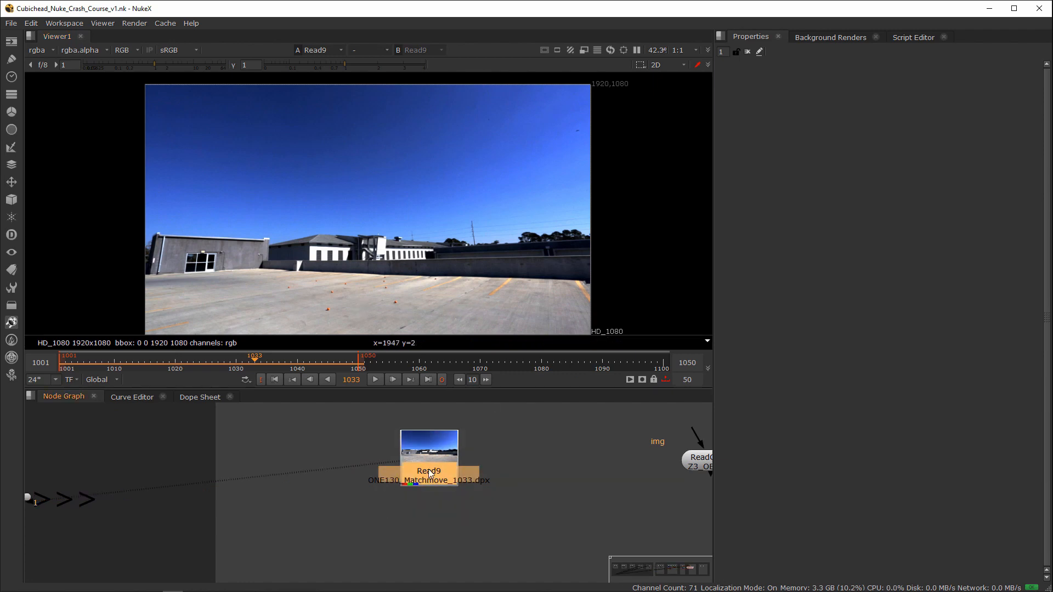
pyautogui.press('Tab')
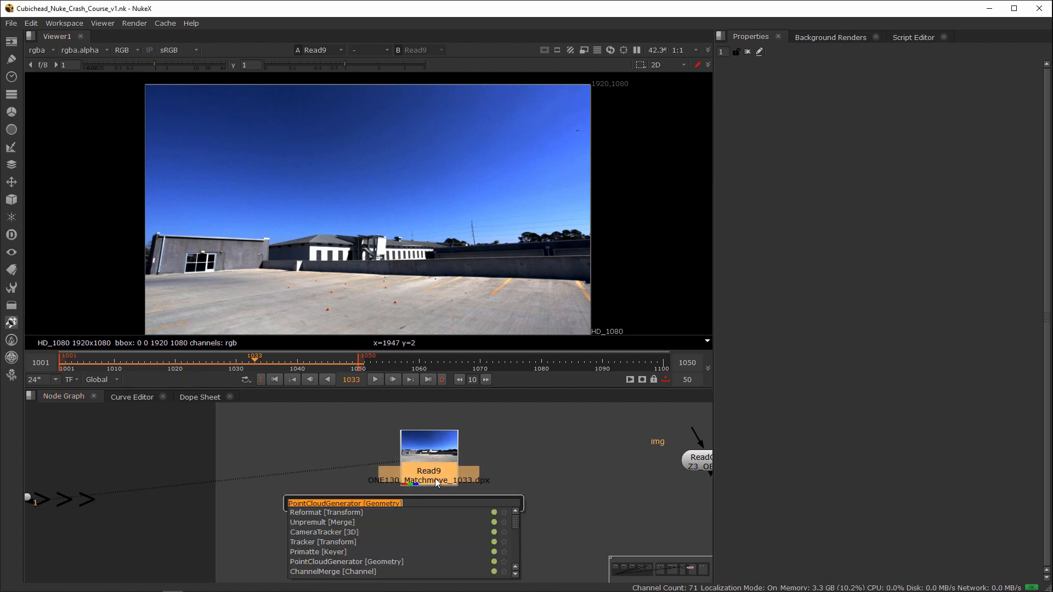
pyautogui.write('camera')
pyautogui.click(329, 522)
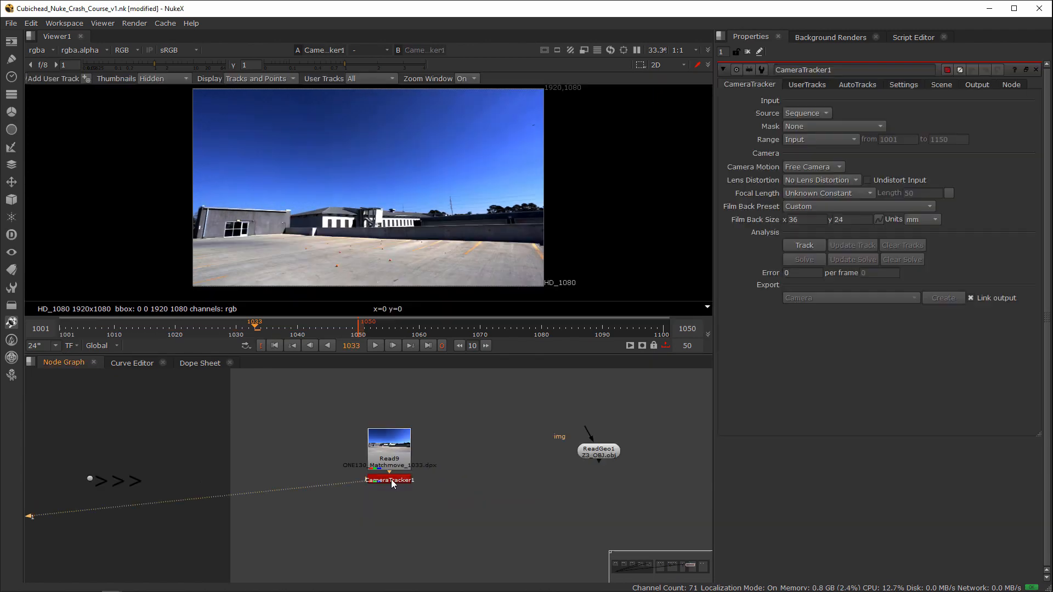
pyautogui.scroll(3, 362, 481)
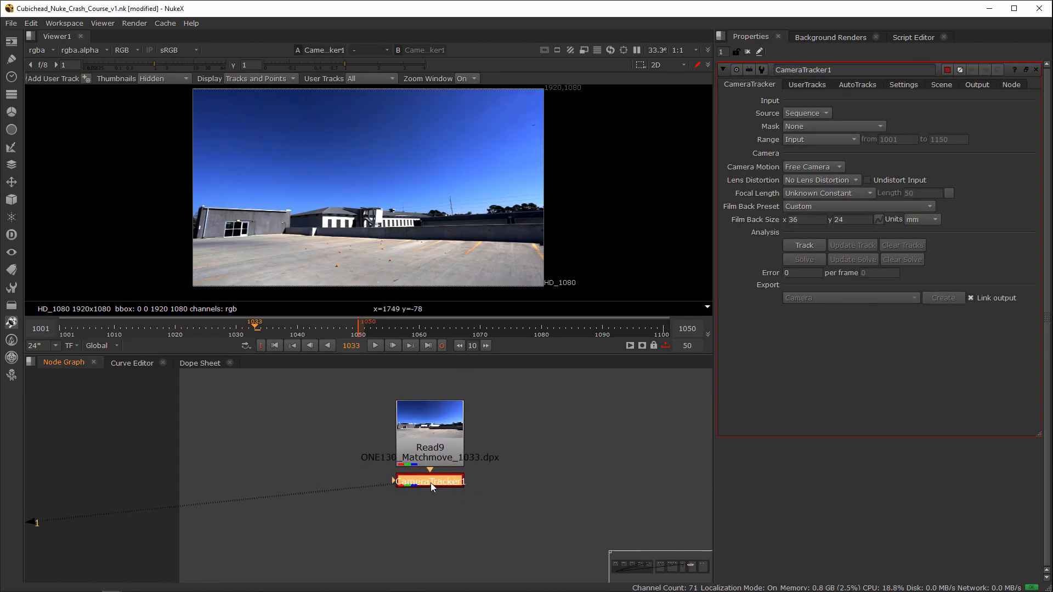
pyautogui.moveTo(431, 482); pyautogui.dragTo(441, 506)
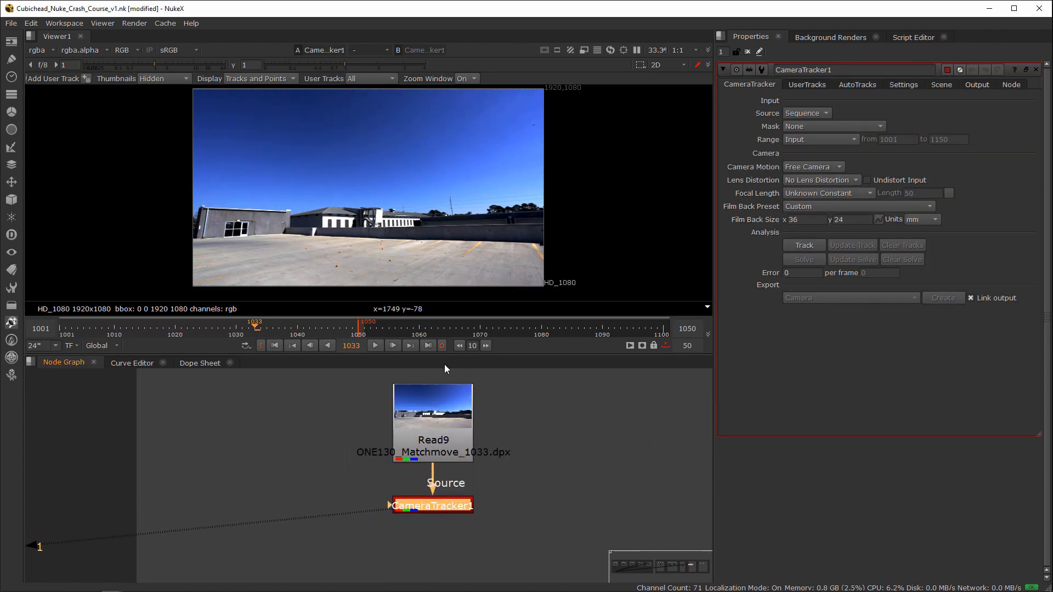
pyautogui.scroll(1, 429, 232)
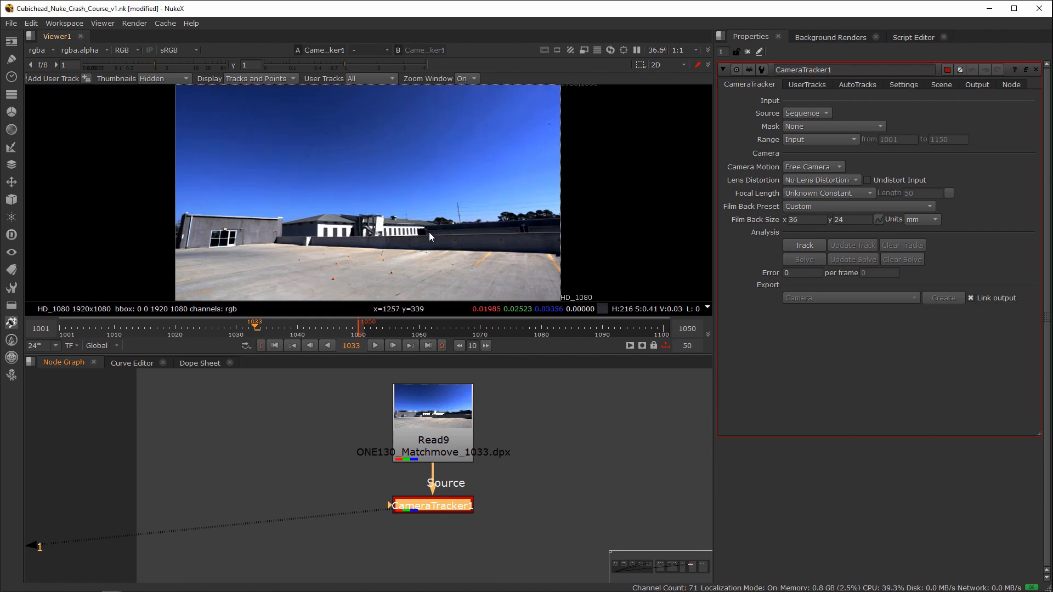
# Step: Look at the empty 3D scene in the viewer and return to the 2D view of the plate
pyautogui.press('Tab')
pyautogui.press('Tab')
pyautogui.press('Tab')
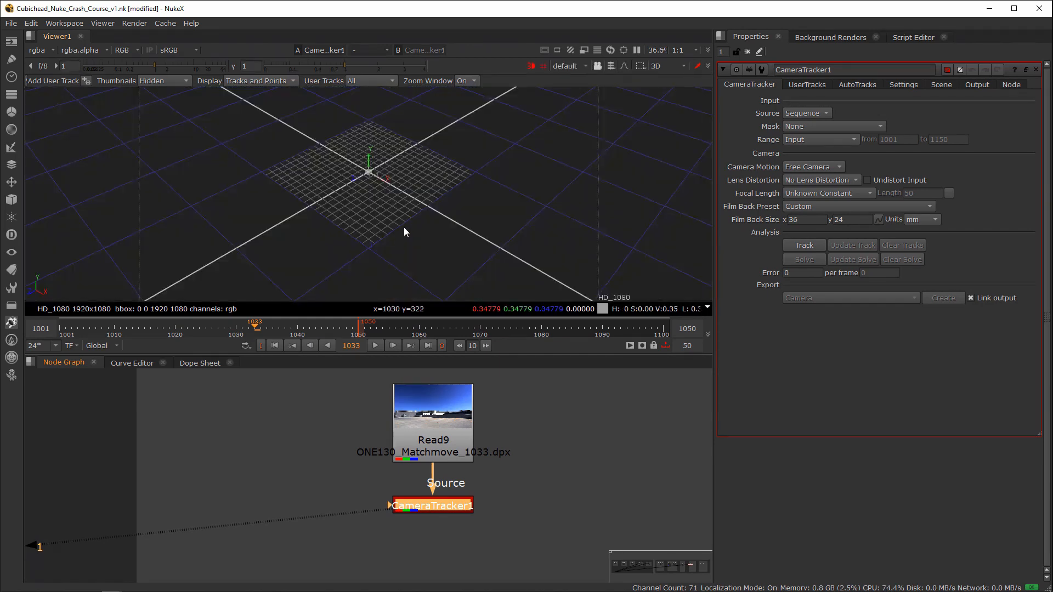
pyautogui.press('Tab')
pyautogui.press('Tab')
pyautogui.press('Tab')
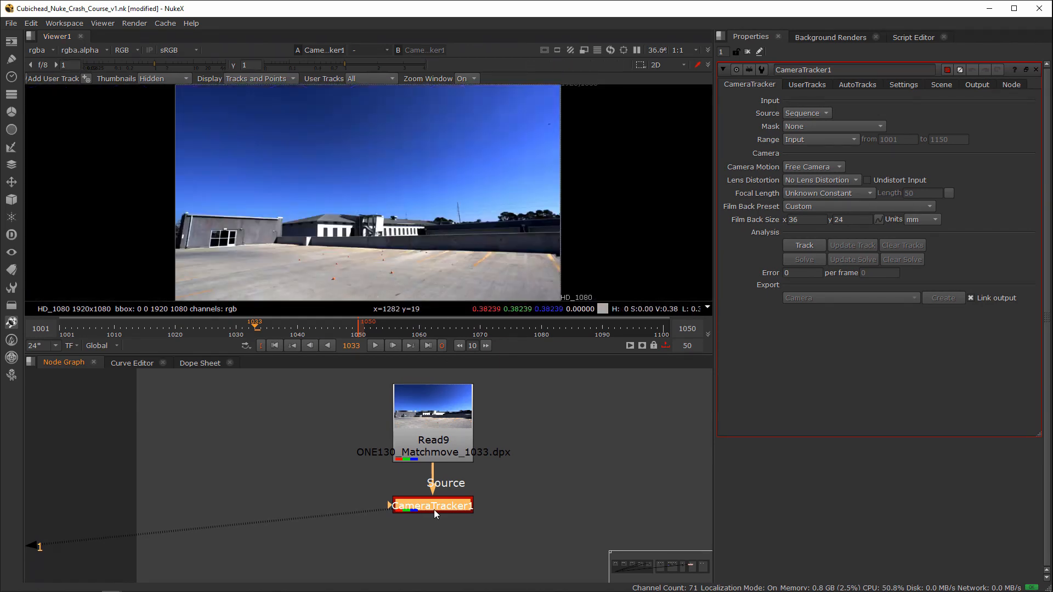
# Step: Space CameraTracker1 further below Read9 and set its range to Custom, from 1001 to 1050
pyautogui.moveTo(434, 510); pyautogui.dragTo(442, 518)
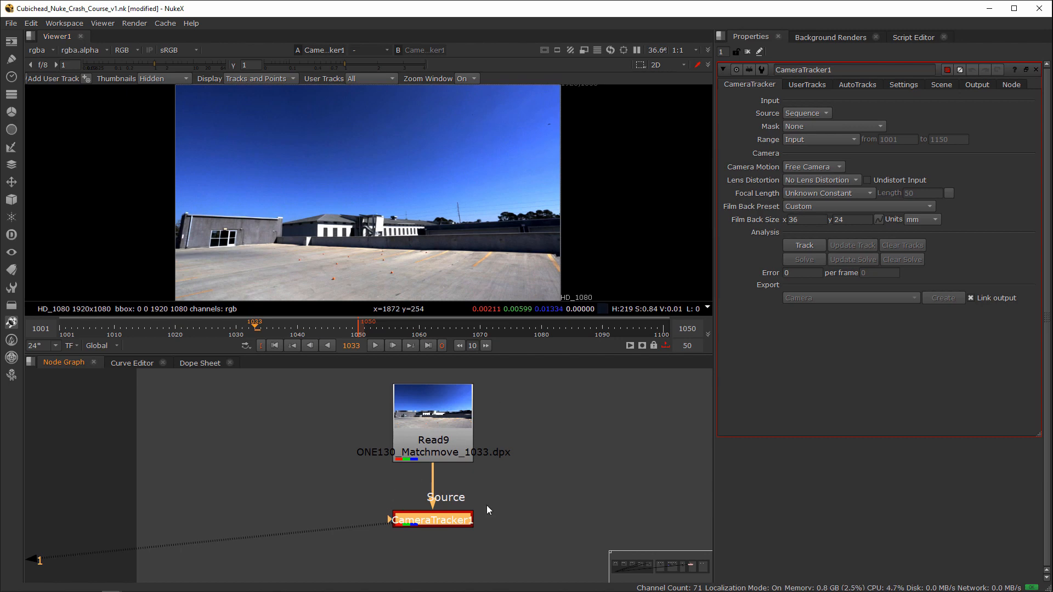
pyautogui.moveTo(470, 542); pyautogui.dragTo(438, 507, button='middle')
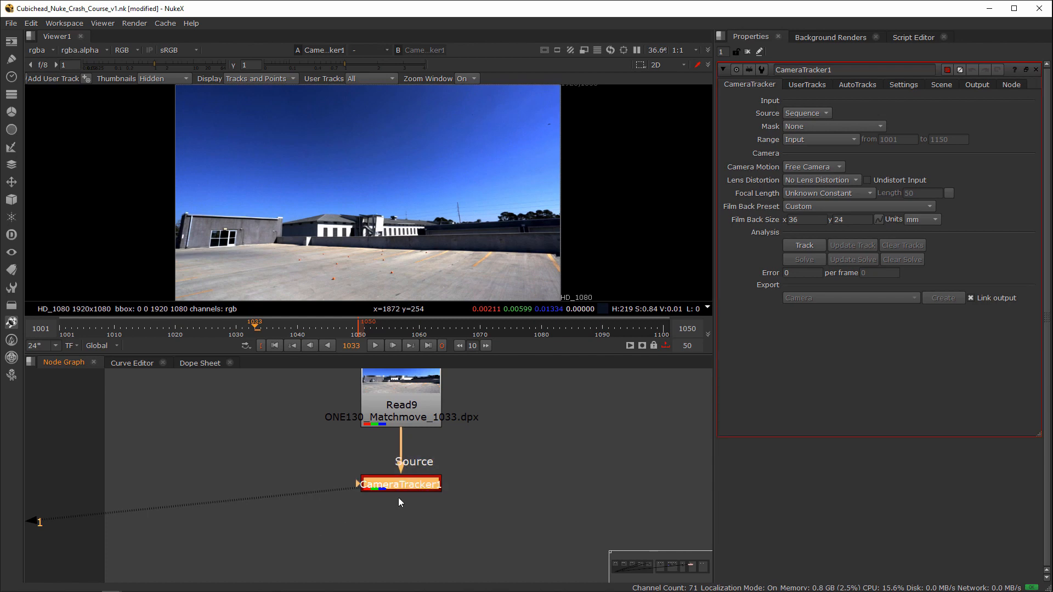
pyautogui.moveTo(404, 491); pyautogui.dragTo(405, 492)
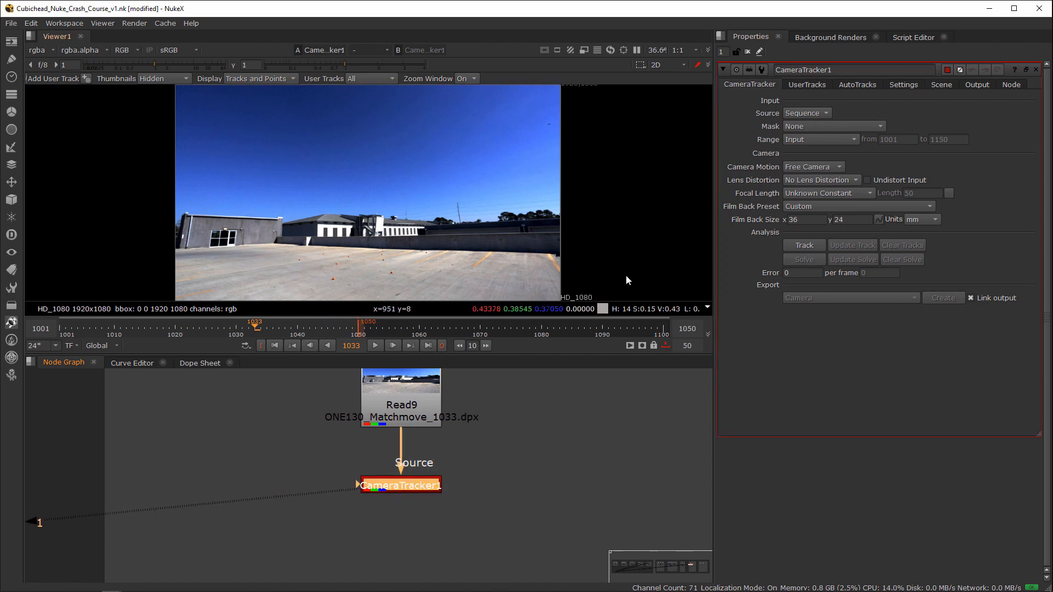
pyautogui.click(815, 139)
pyautogui.click(817, 156)
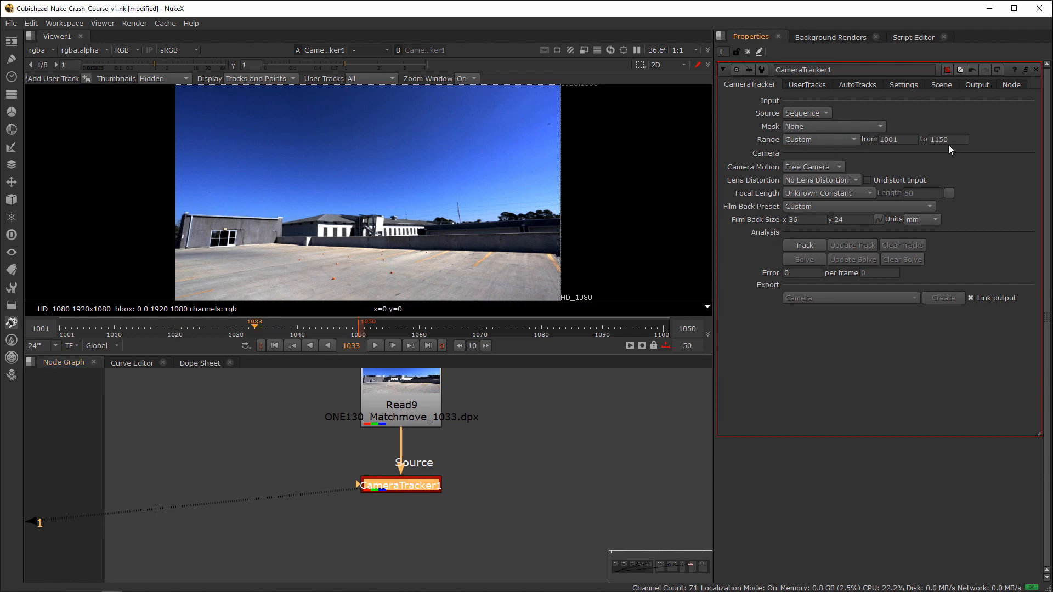
pyautogui.click(947, 141)
pyautogui.write('105')
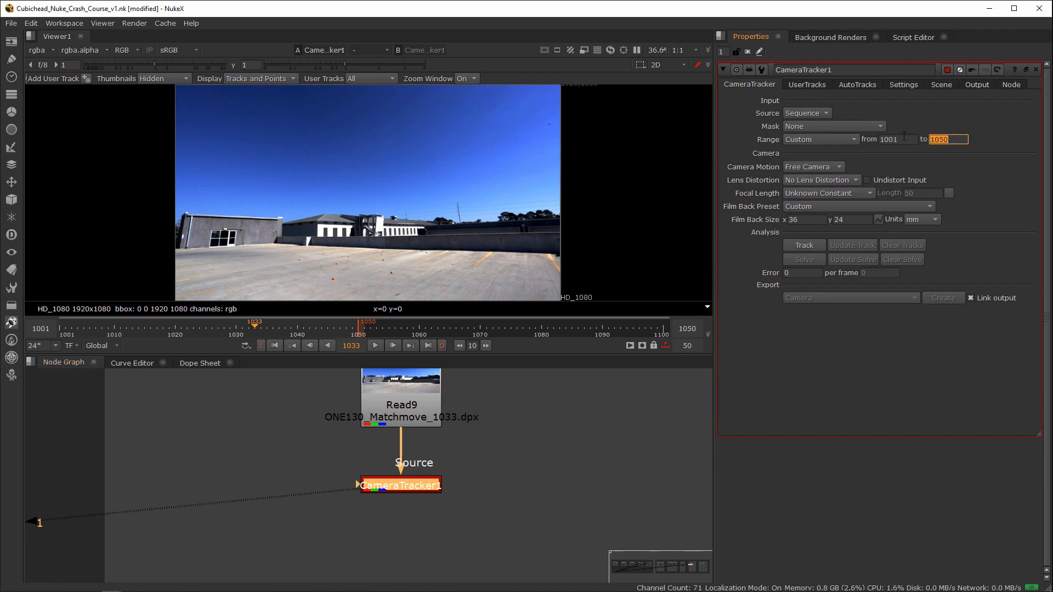
pyautogui.click(552, 450)
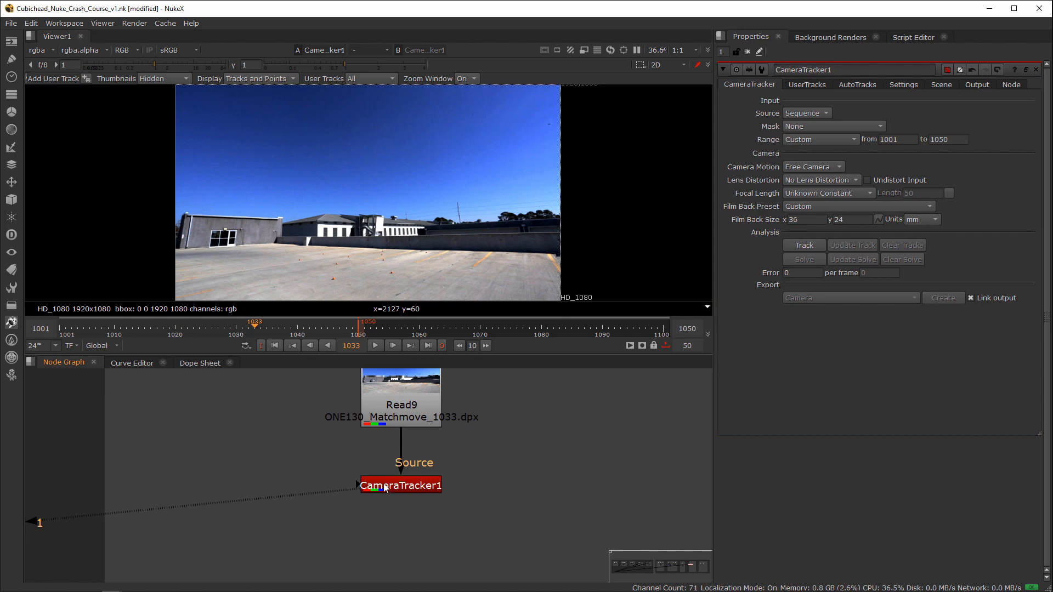
# Step: Add a Roto node beside CameraTracker1 and connect it to the tracker's Mask input
pyautogui.press('o')
pyautogui.moveTo(363, 494); pyautogui.dragTo(549, 465)
pyautogui.moveTo(553, 469); pyautogui.dragTo(554, 488)
pyautogui.click(425, 485)
pyautogui.press('1')
pyautogui.click(534, 482)
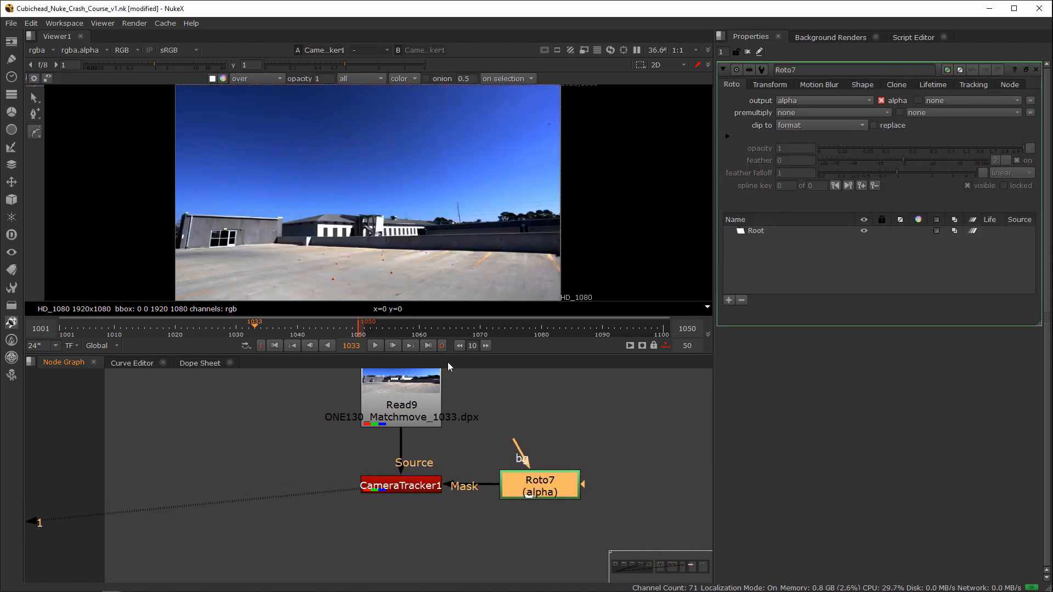
# Step: Draw a closed Bezier shape around the sky, running just above the rooftops and past the frame's outer edges
pyautogui.scroll(-2, 373, 180)
pyautogui.moveTo(167, 222); pyautogui.dragTo(204, 222)
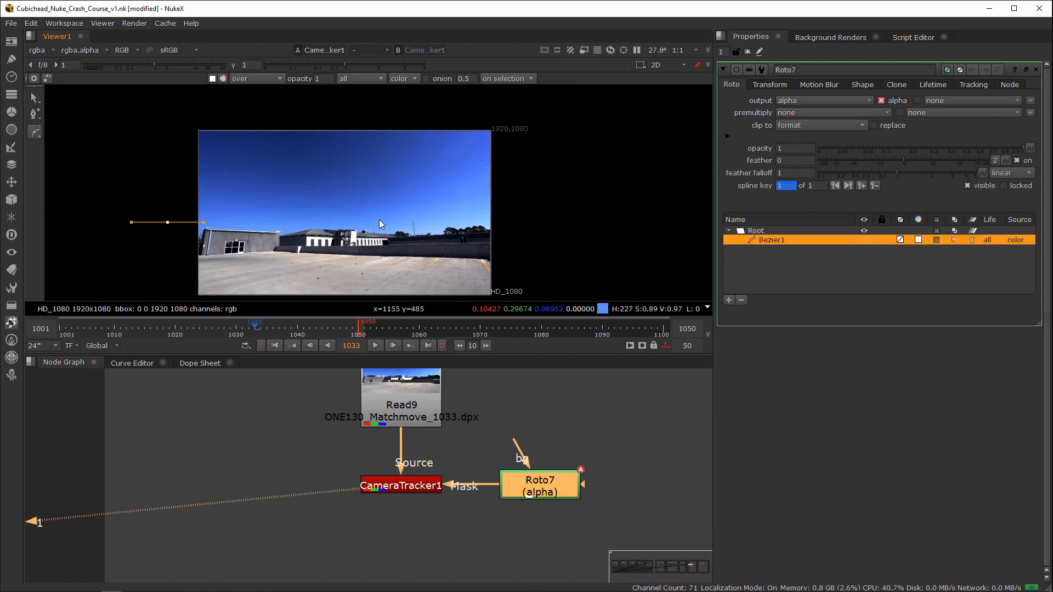
pyautogui.click(384, 217)
pyautogui.click(516, 214)
pyautogui.moveTo(543, 121); pyautogui.dragTo(489, 101)
pyautogui.click(300, 111)
pyautogui.moveTo(158, 124); pyautogui.dragTo(142, 130)
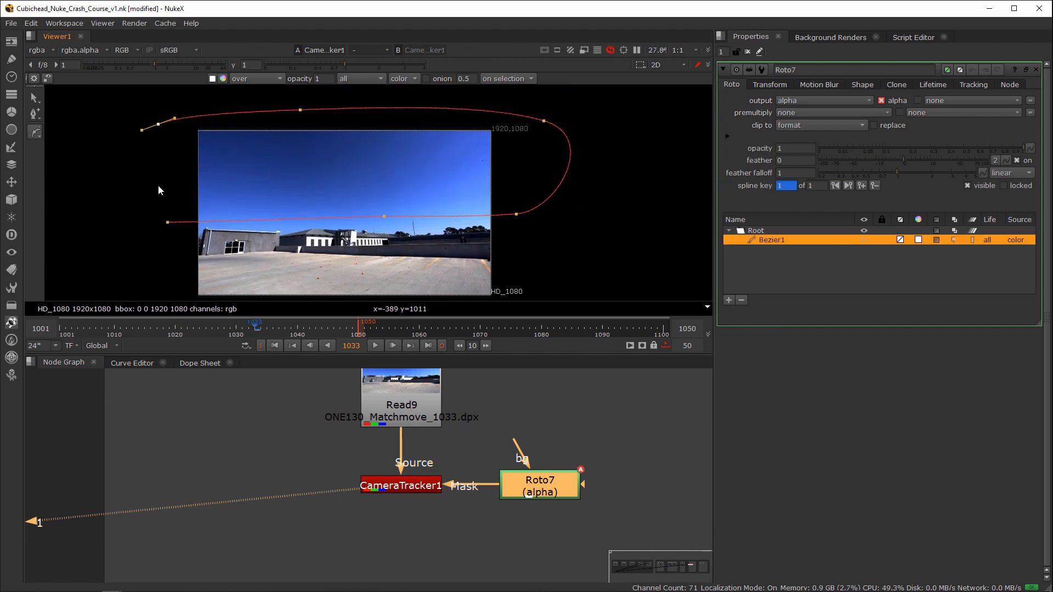
pyautogui.click(168, 222)
pyautogui.scroll(2, 240, 276)
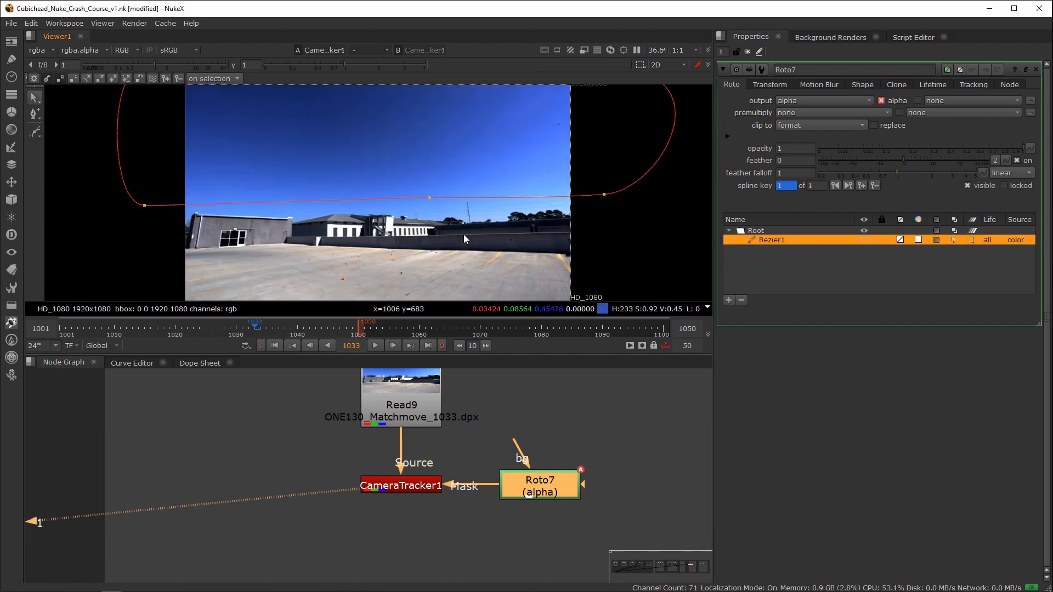
# Step: Shift CameraTracker1 and its Roto slightly lower, reopen the tracker's properties, and set its mask to Mask Alpha
pyautogui.click(420, 487)
pyautogui.keyDown('shift'); pyautogui.click(547, 495); pyautogui.keyUp('shift')
pyautogui.moveTo(404, 487); pyautogui.dragTo(403, 502)
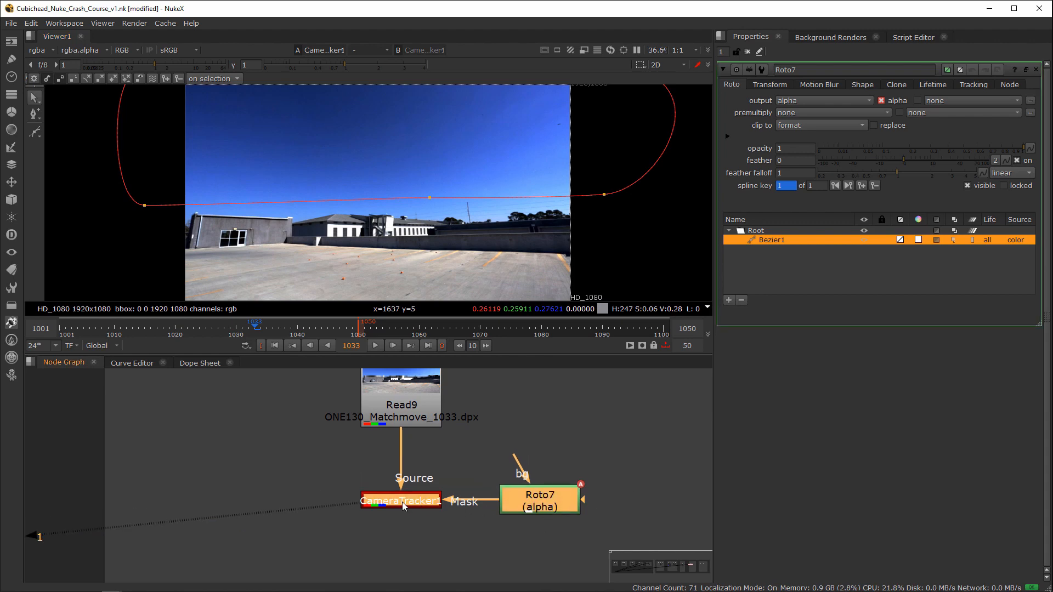
pyautogui.click(407, 504)
pyautogui.doubleClick(401, 507)
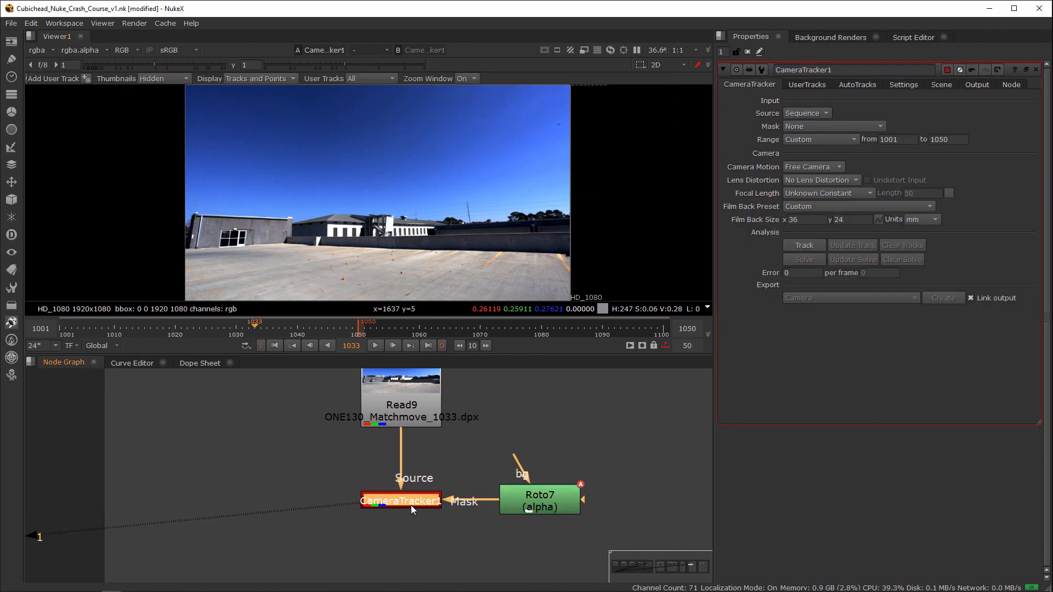
pyautogui.moveTo(466, 478); pyautogui.dragTo(328, 526)
pyautogui.click(805, 127)
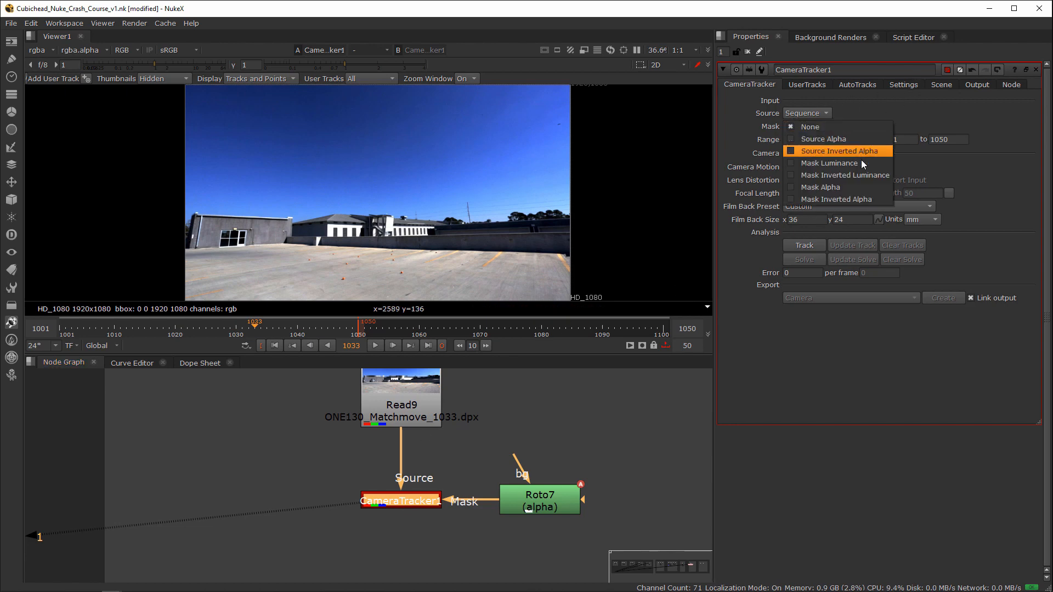
pyautogui.click(870, 191)
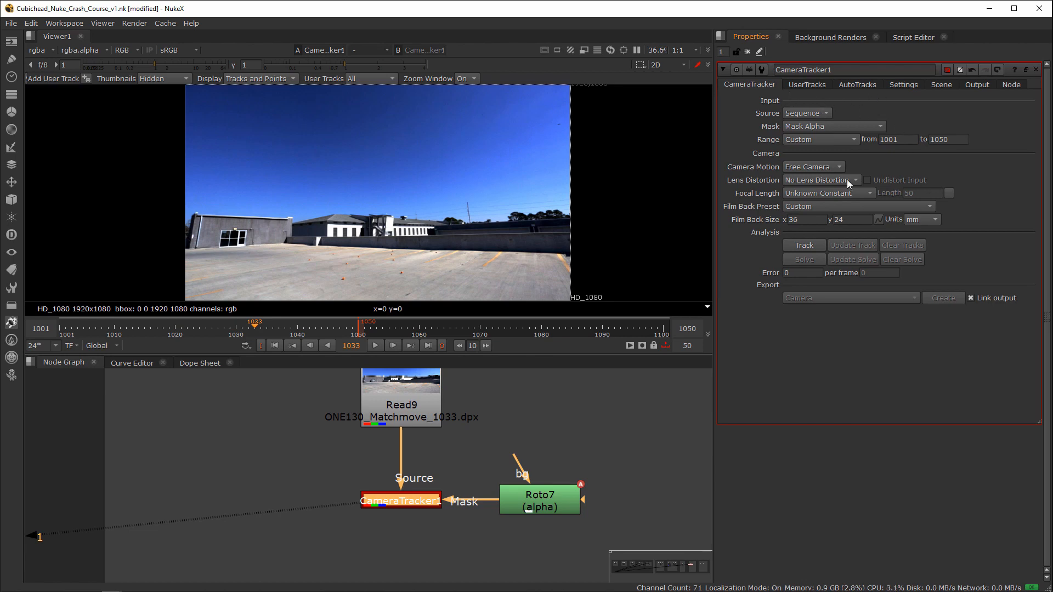
# Step: Set the lens distortion to Unknown Lens, keep the focal length at Unknown Constant, and browse the film back presets without choosing one
pyautogui.click(825, 180)
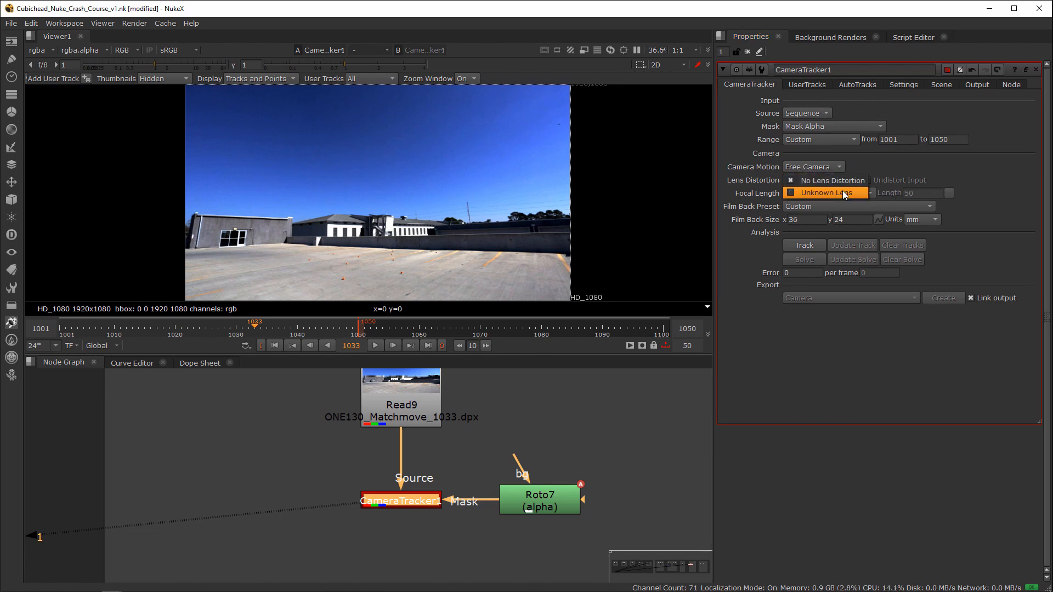
pyautogui.click(842, 192)
pyautogui.click(833, 194)
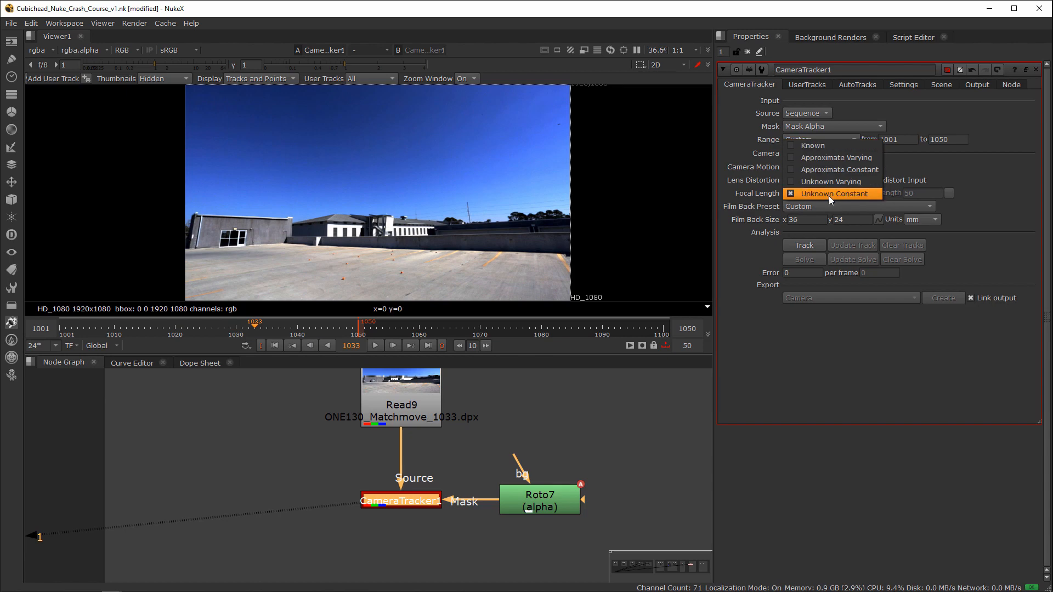
pyautogui.click(828, 195)
pyautogui.click(836, 206)
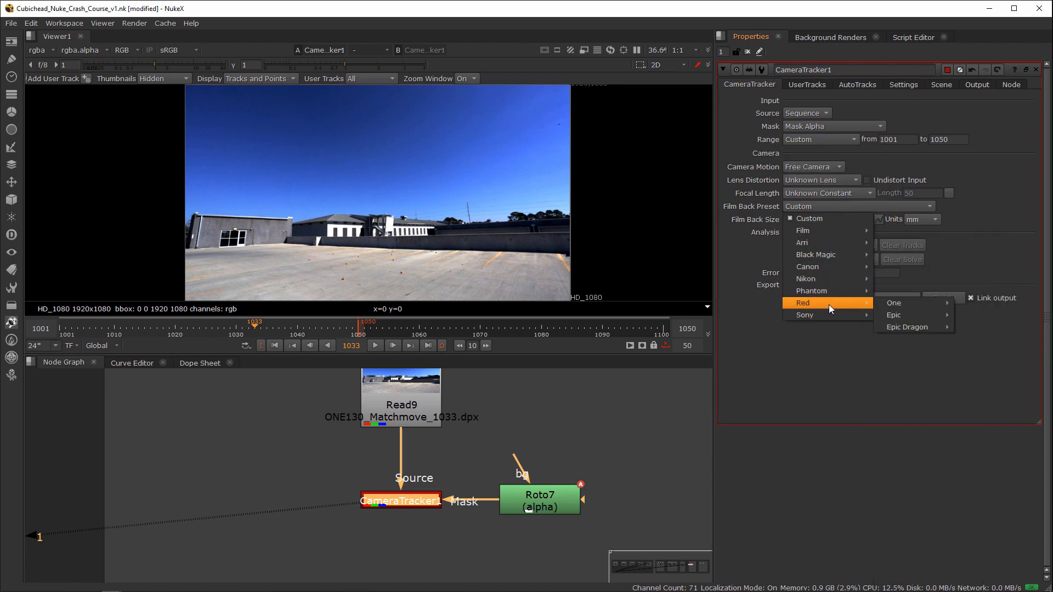
pyautogui.moveTo(817, 317)
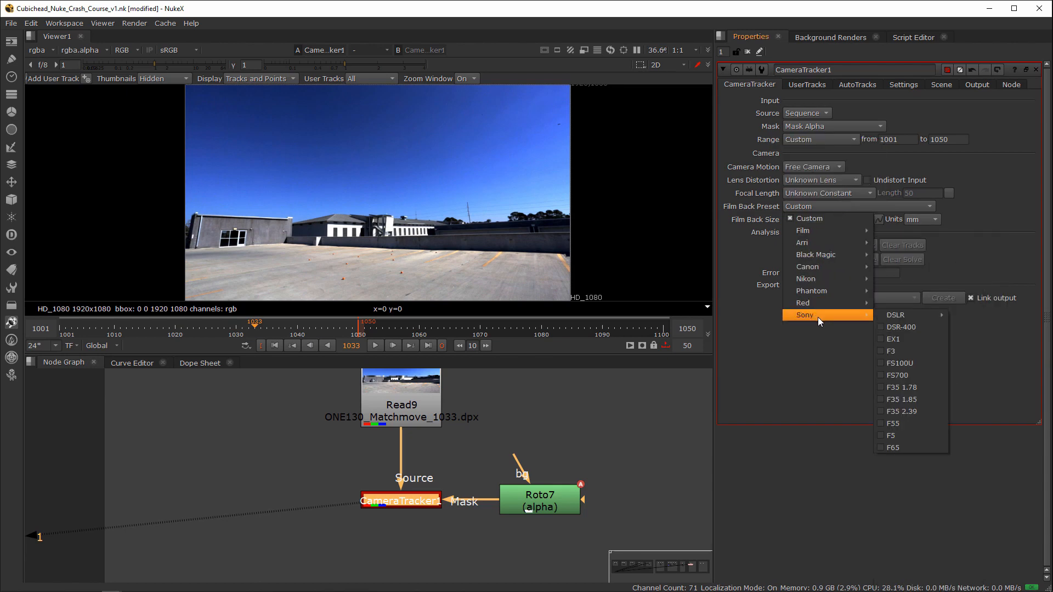
pyautogui.click(759, 272)
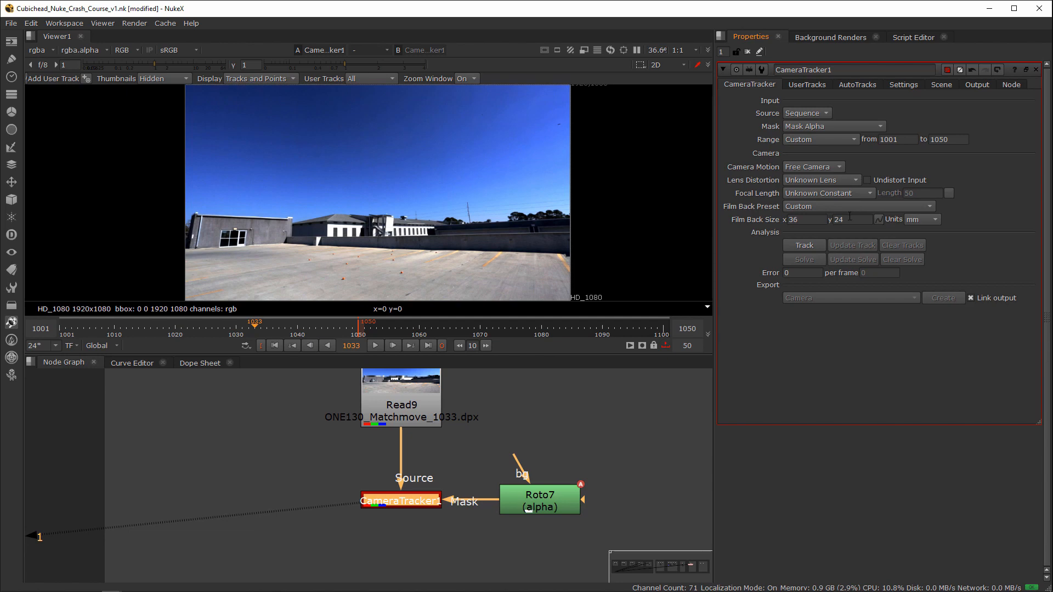
# Step: Set the tracker's number of features to 900 and its detection threshold to 0.05
pyautogui.click(904, 84)
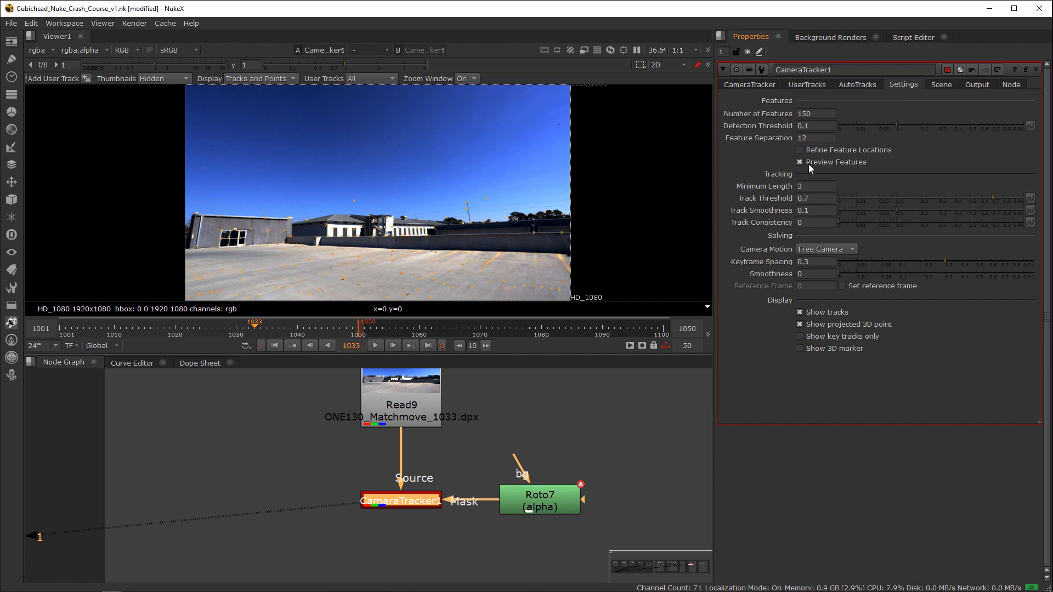
pyautogui.doubleClick(804, 113)
pyautogui.write('900')
pyautogui.press('Return')
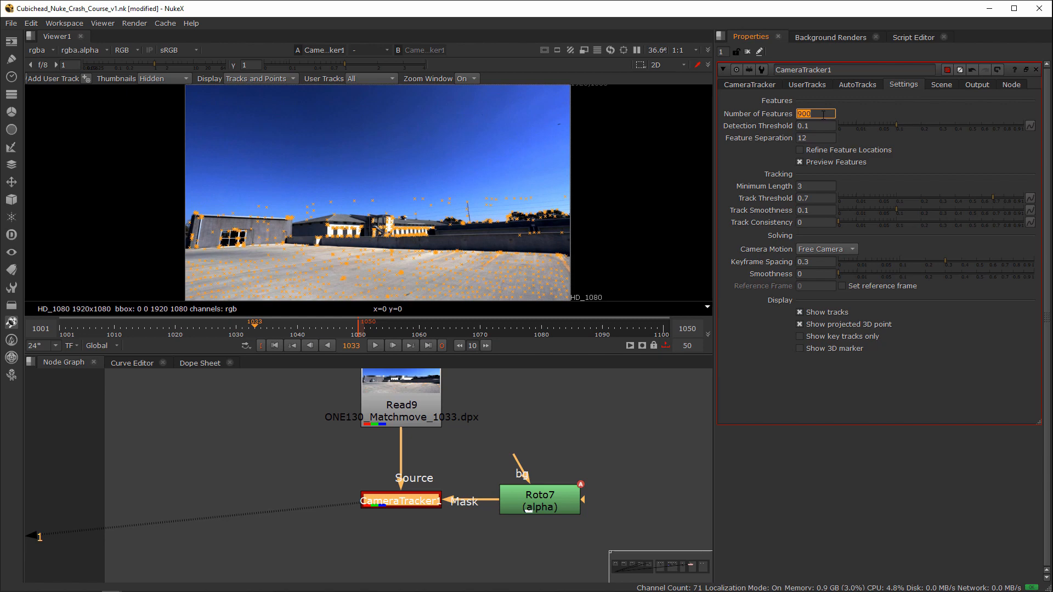
pyautogui.click(809, 126)
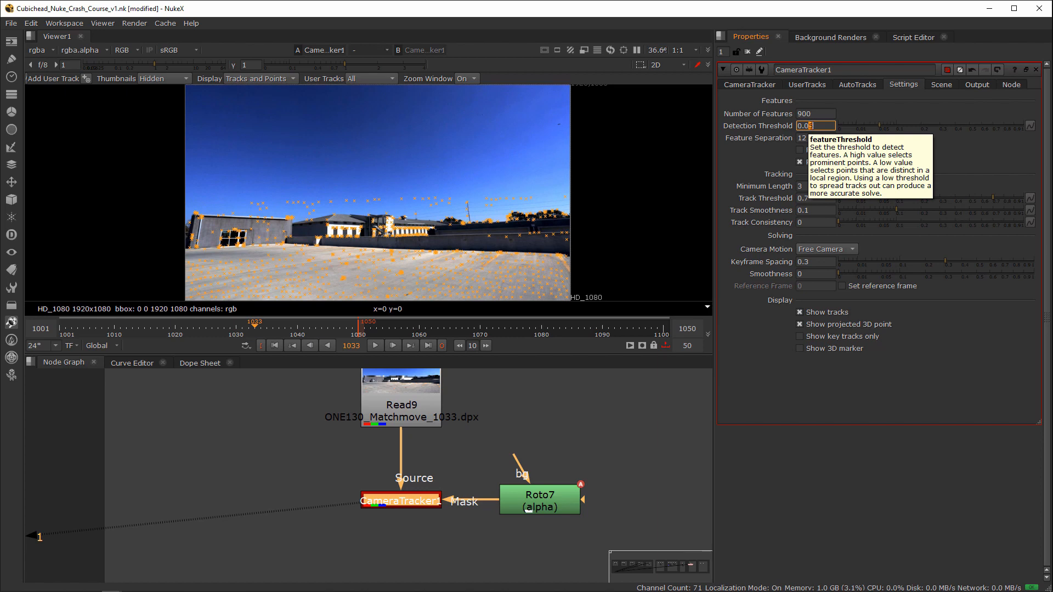
pyautogui.click(893, 355)
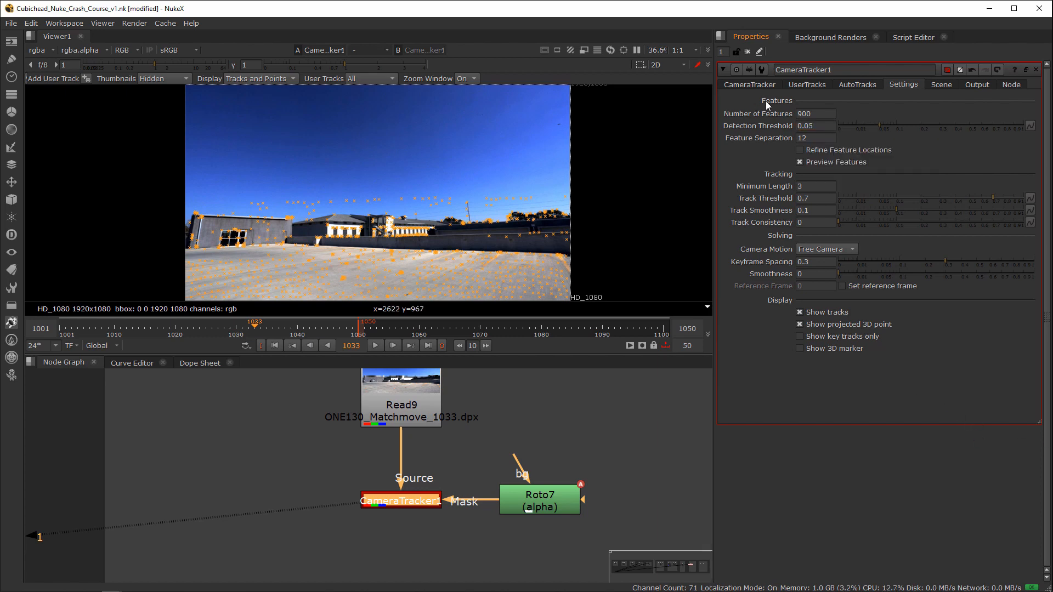
# Step: Run the camera track on the plate, keeping the progress window clear of the image
pyautogui.click(756, 85)
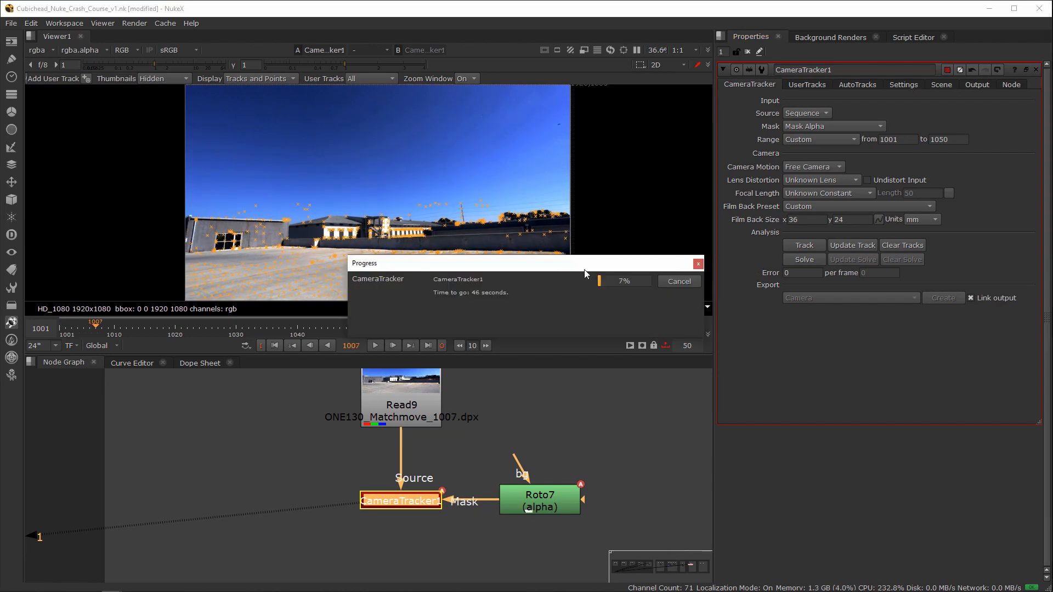
pyautogui.moveTo(560, 263); pyautogui.dragTo(550, 331)
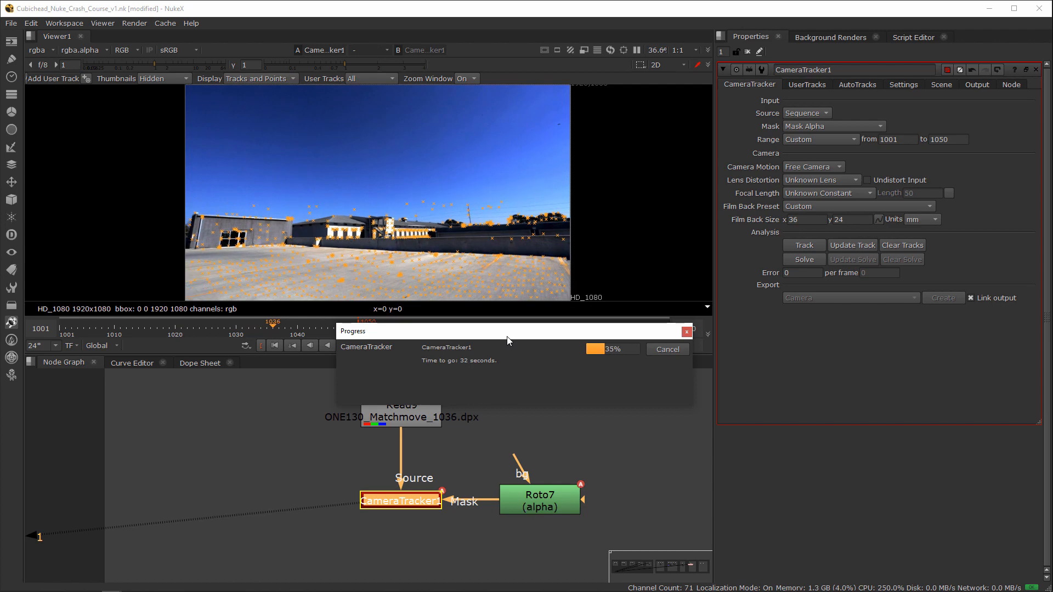
pyautogui.moveTo(517, 335); pyautogui.dragTo(501, 353)
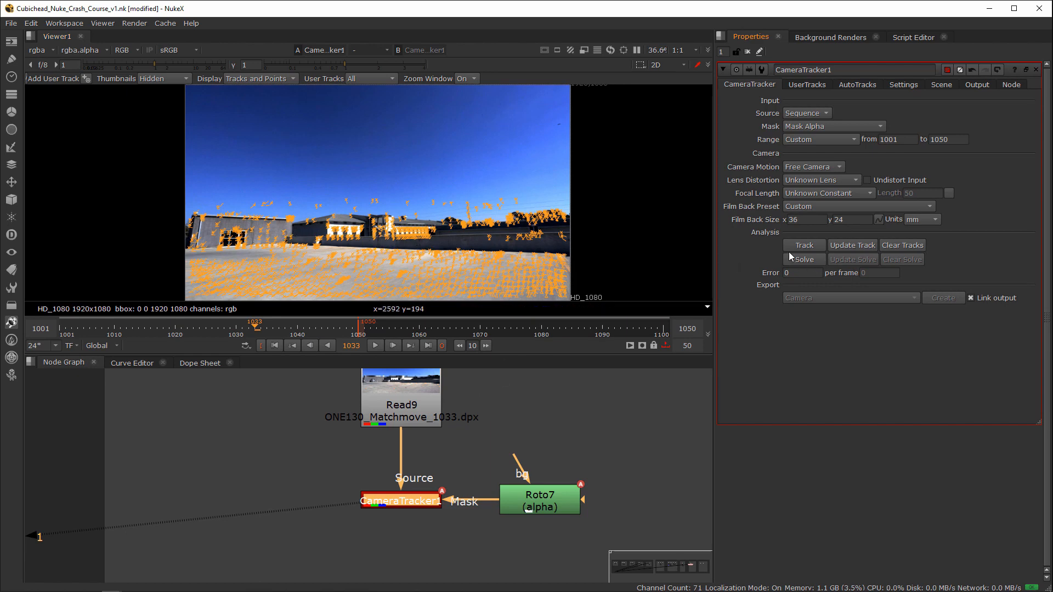
# Step: Solve the camera and, with all the AutoTracks curves plotted, permanently delete the rejected tracks
pyautogui.click(803, 246)
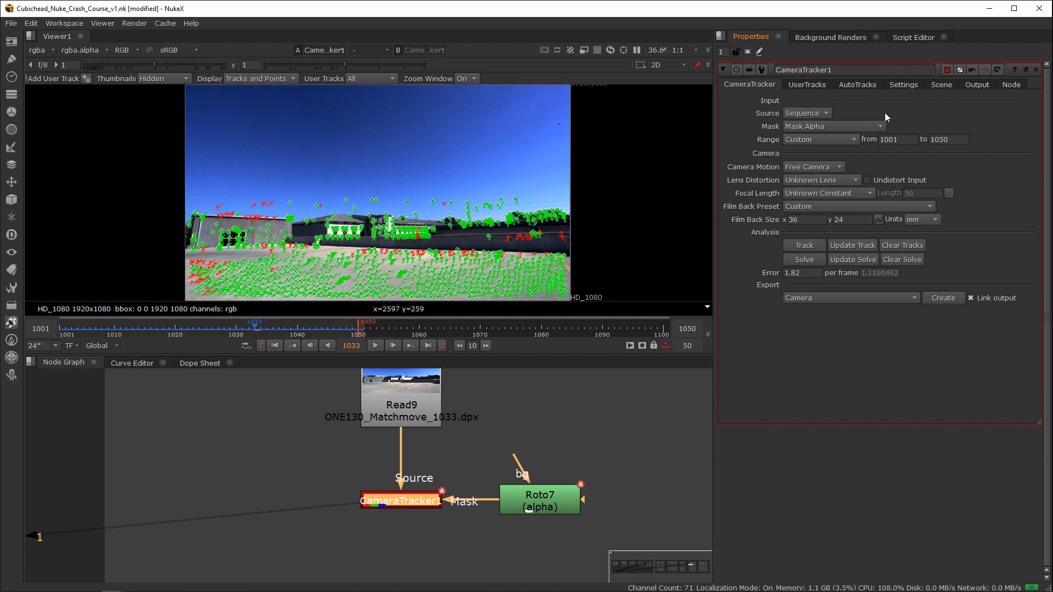
pyautogui.click(844, 86)
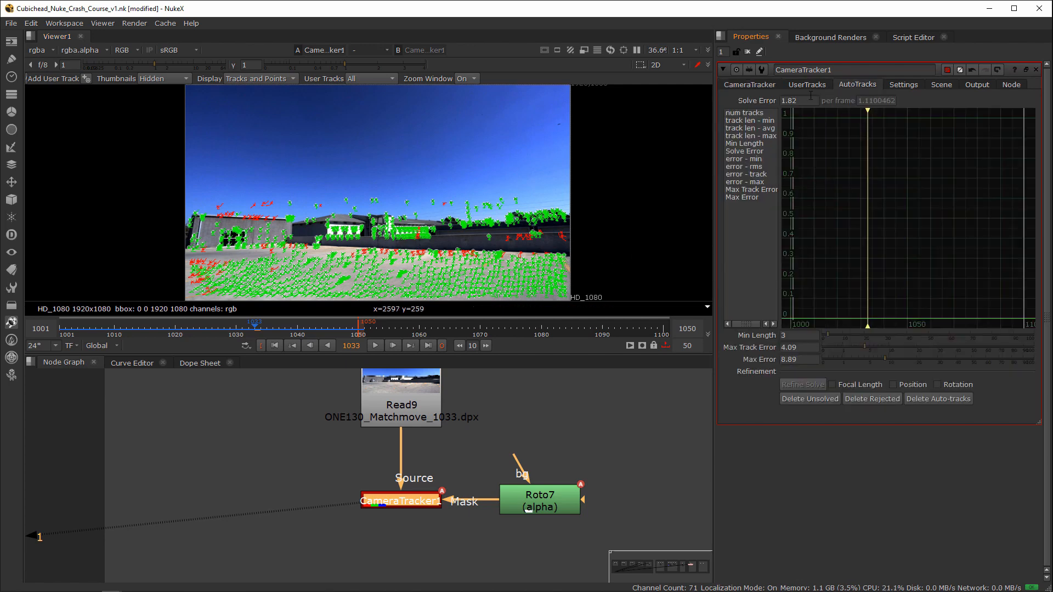
pyautogui.moveTo(753, 113); pyautogui.dragTo(759, 202)
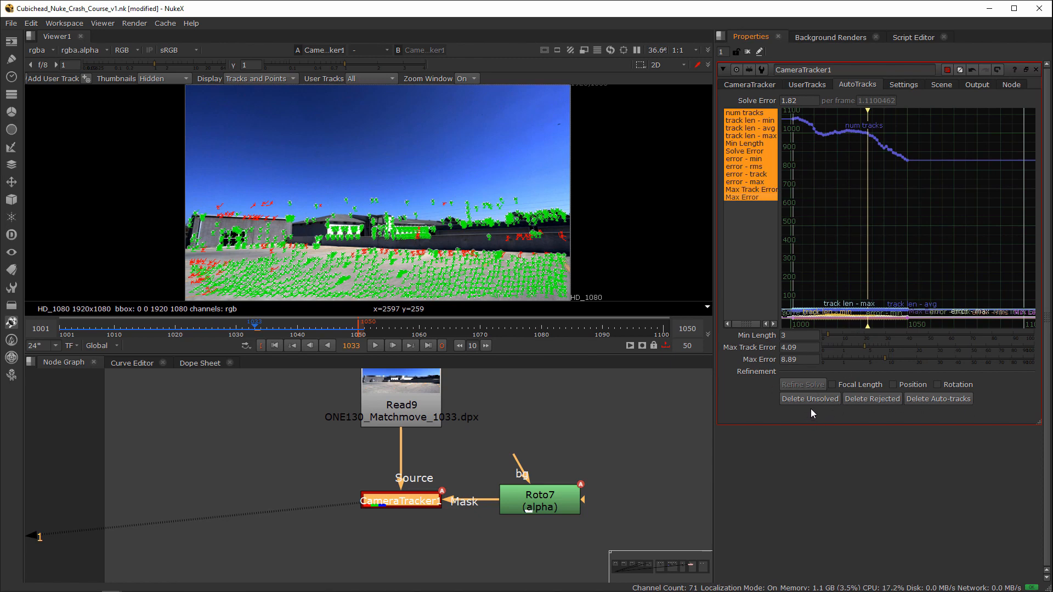
pyautogui.click(872, 399)
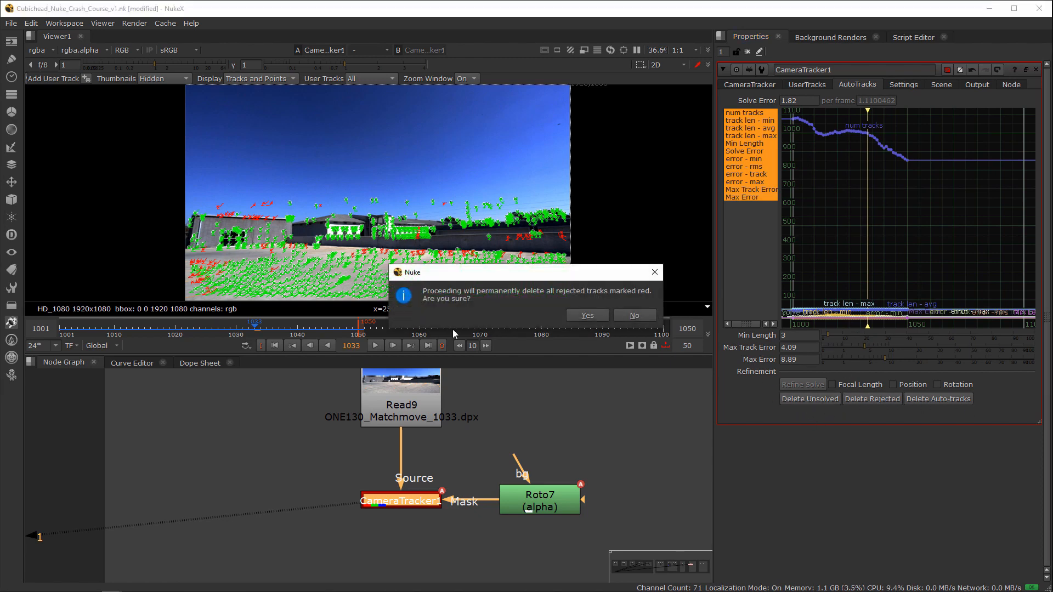
pyautogui.click(582, 315)
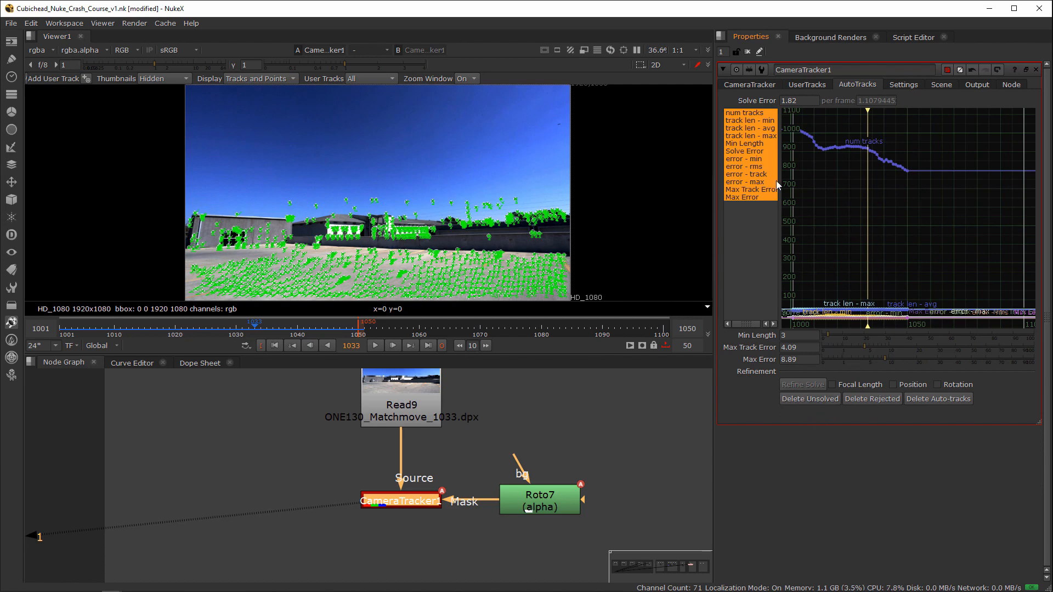
# Step: Update the camera solve using the input frame range limited to 1001-1050, and check the solve error
pyautogui.click(746, 85)
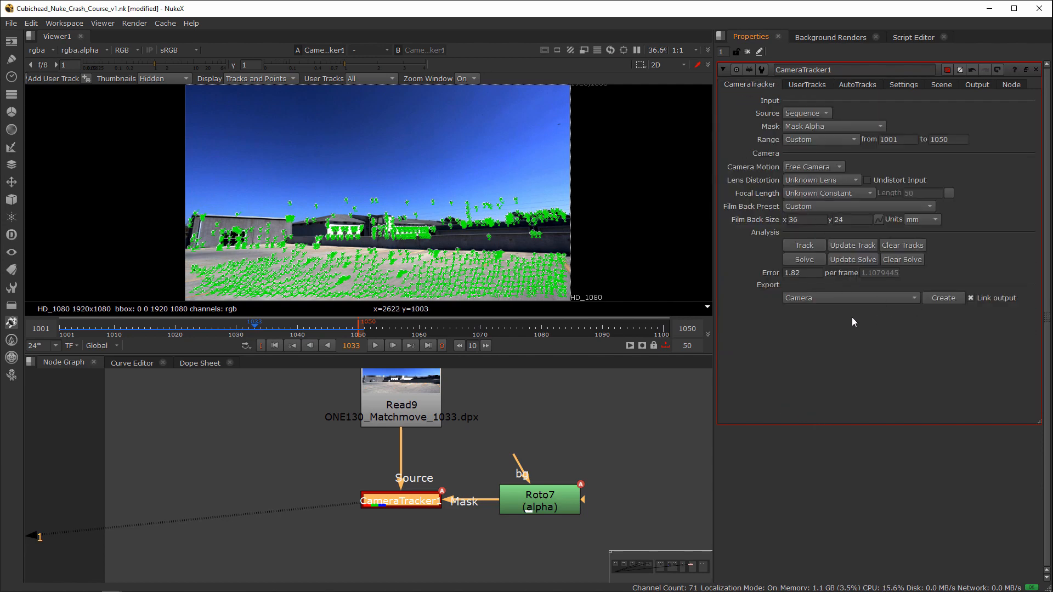
pyautogui.click(839, 261)
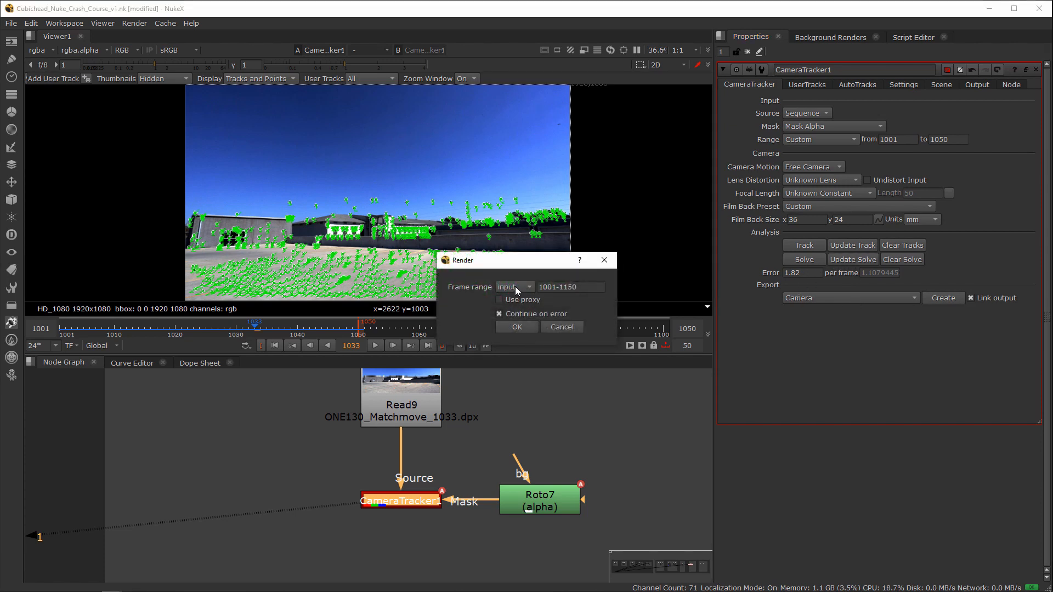
pyautogui.click(515, 288)
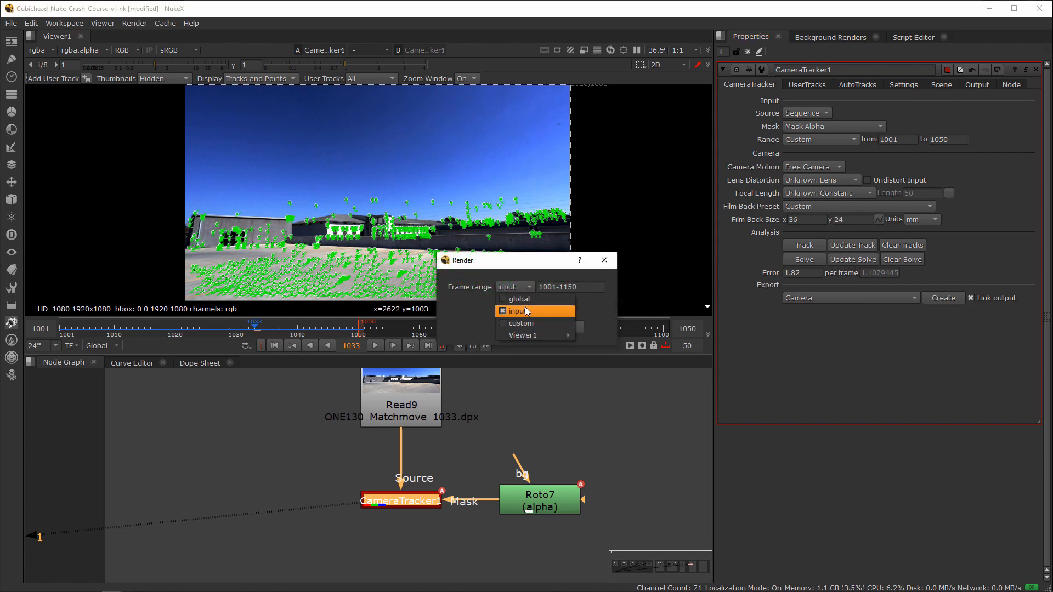
pyautogui.click(525, 311)
pyautogui.moveTo(580, 288); pyautogui.dragTo(564, 289)
pyautogui.write('050')
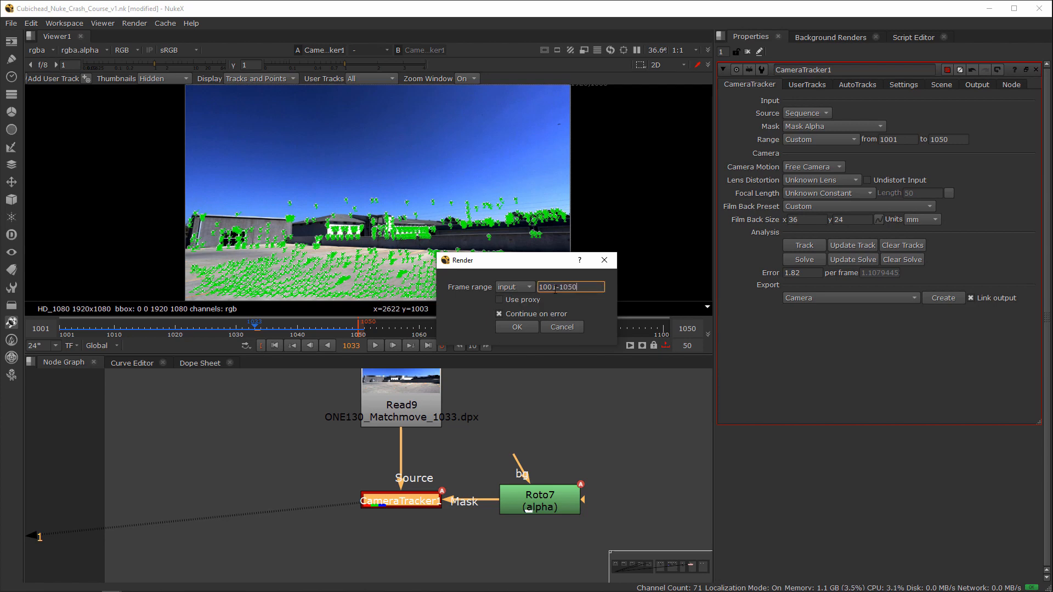
pyautogui.click(497, 329)
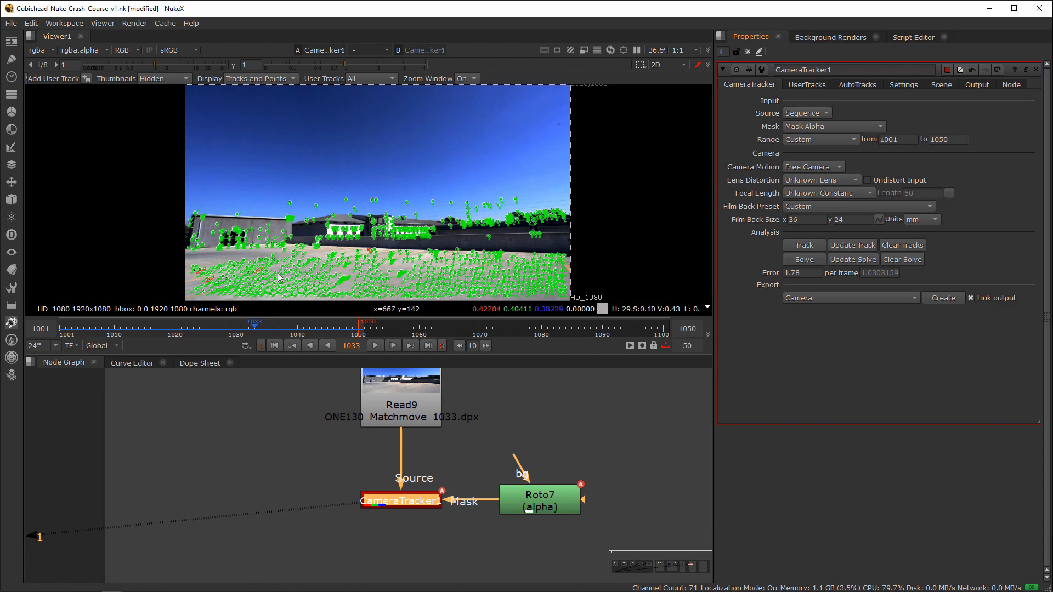
pyautogui.click(810, 277)
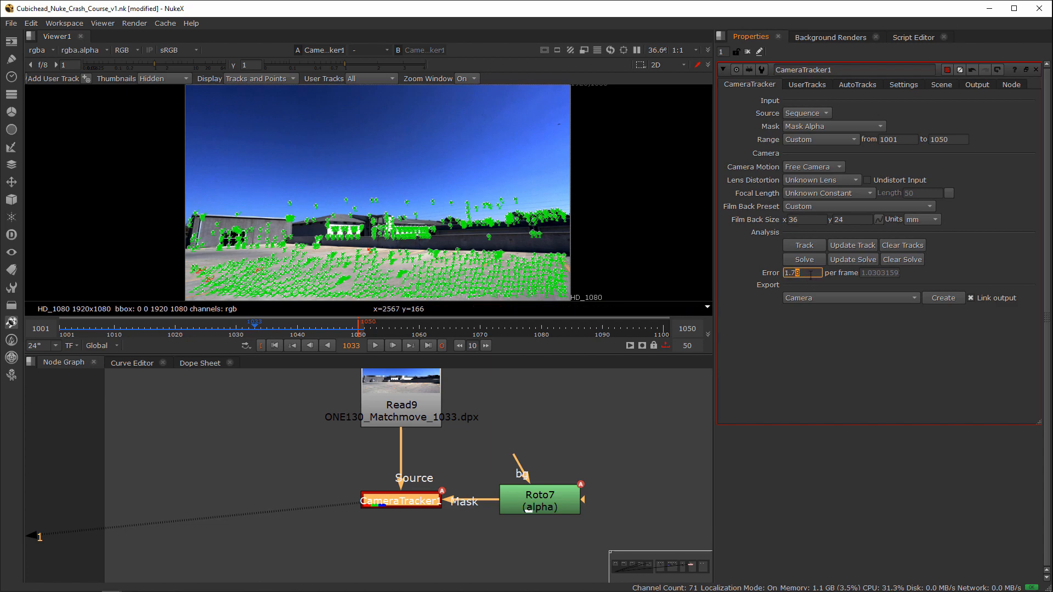
pyautogui.click(801, 274)
# Step: Examine the solved point cloud in 3D from several angles to see how it sits against the ground grid
pyautogui.press('Tab')
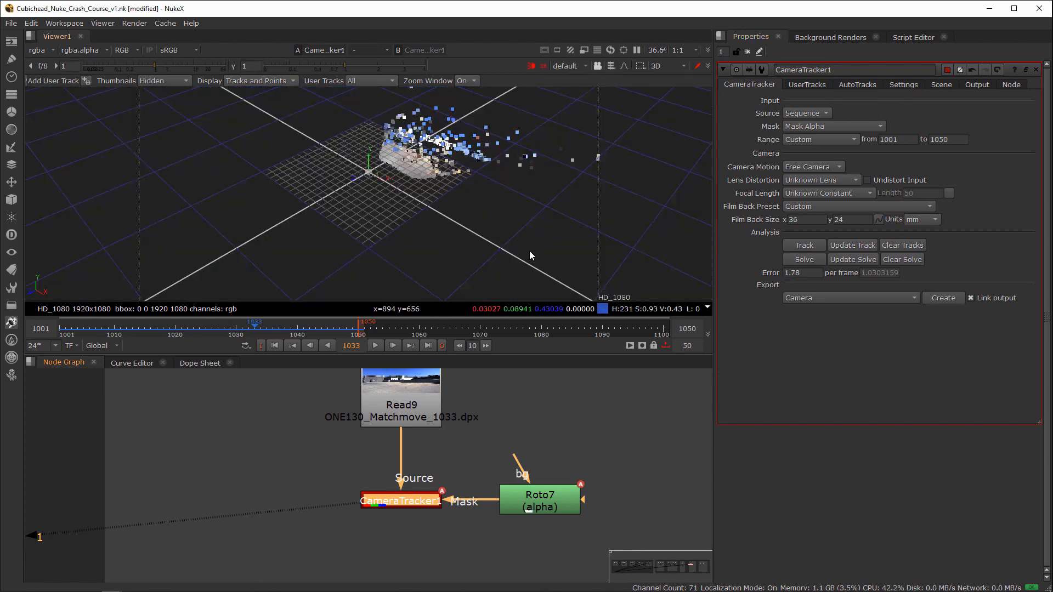
pyautogui.keyDown('ctrl'); pyautogui.moveTo(530, 256); pyautogui.dragTo(406, 215); pyautogui.keyUp('ctrl')
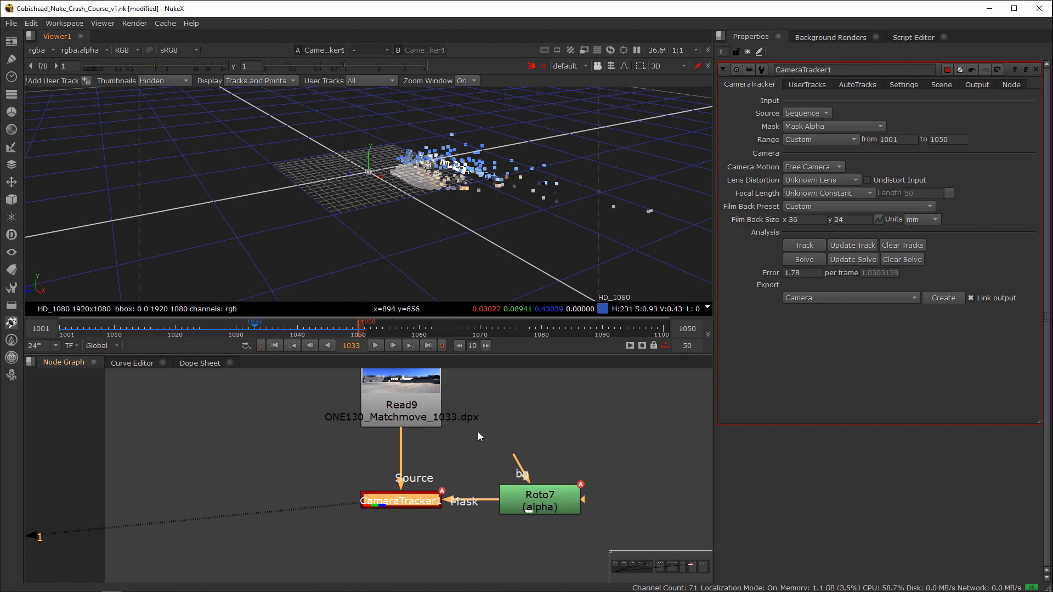
pyautogui.moveTo(478, 433); pyautogui.dragTo(414, 445, button='middle')
pyautogui.scroll(2, 385, 447)
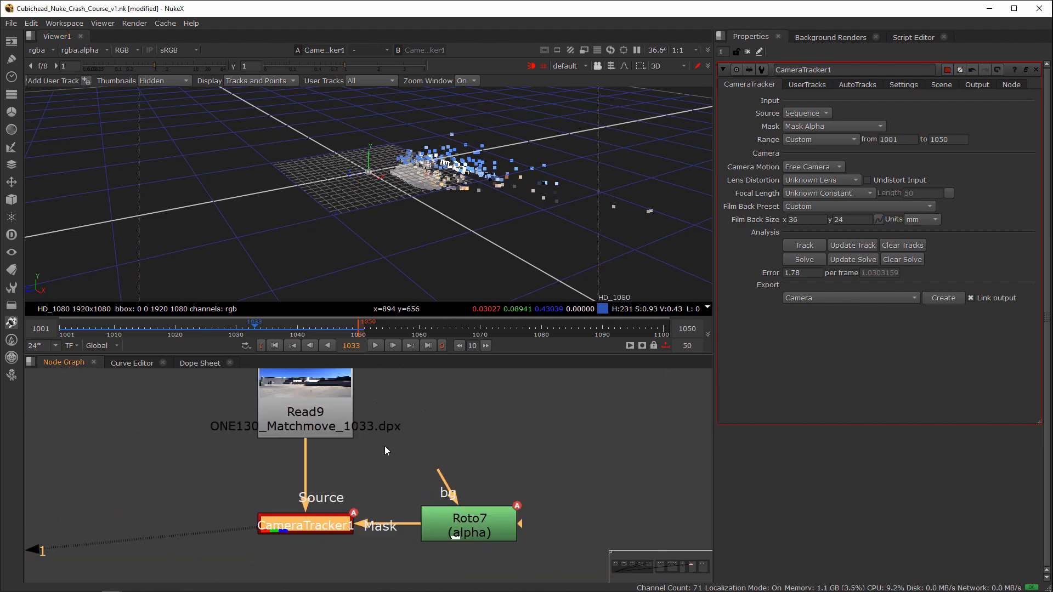
pyautogui.scroll(-5, 383, 446)
pyautogui.moveTo(351, 449); pyautogui.dragTo(338, 471, button='middle')
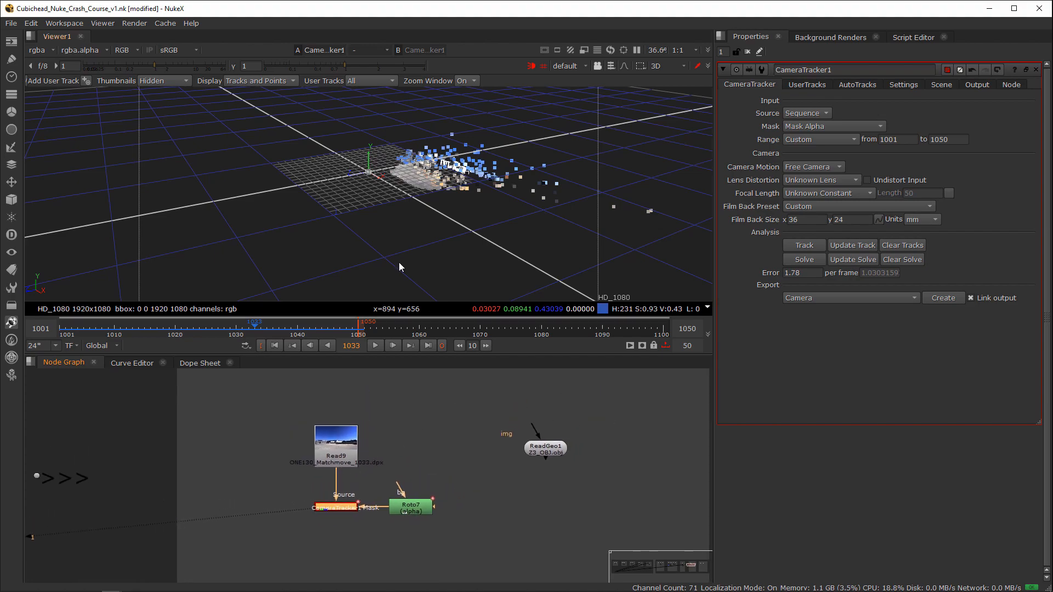
pyautogui.moveTo(398, 201); pyautogui.dragTo(435, 221, button='middle')
pyautogui.scroll(2, 436, 221)
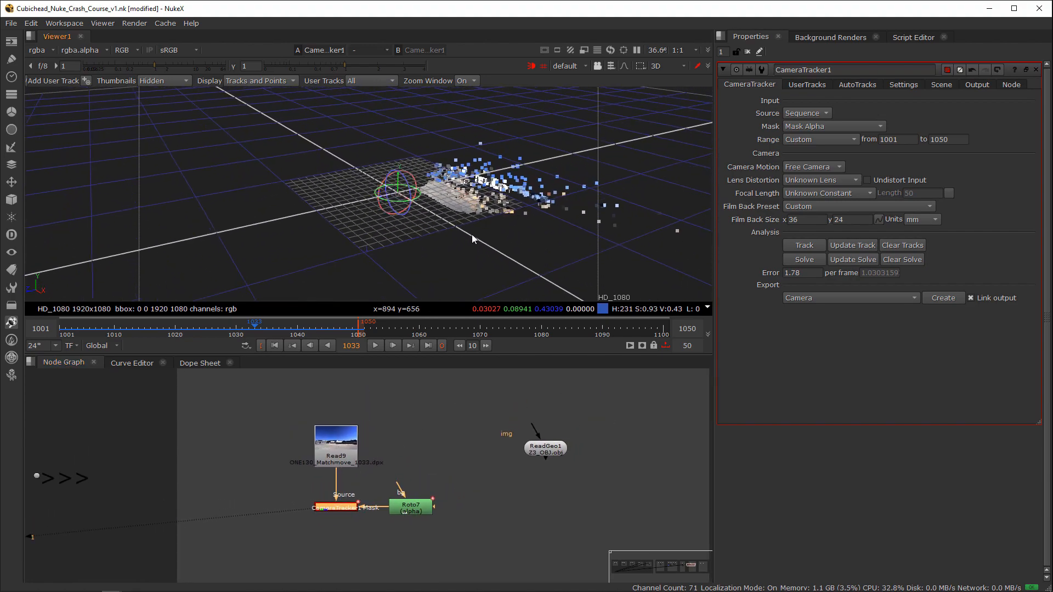
pyautogui.keyDown('ctrl'); pyautogui.moveTo(495, 252); pyautogui.dragTo(338, 232); pyautogui.keyUp('ctrl')
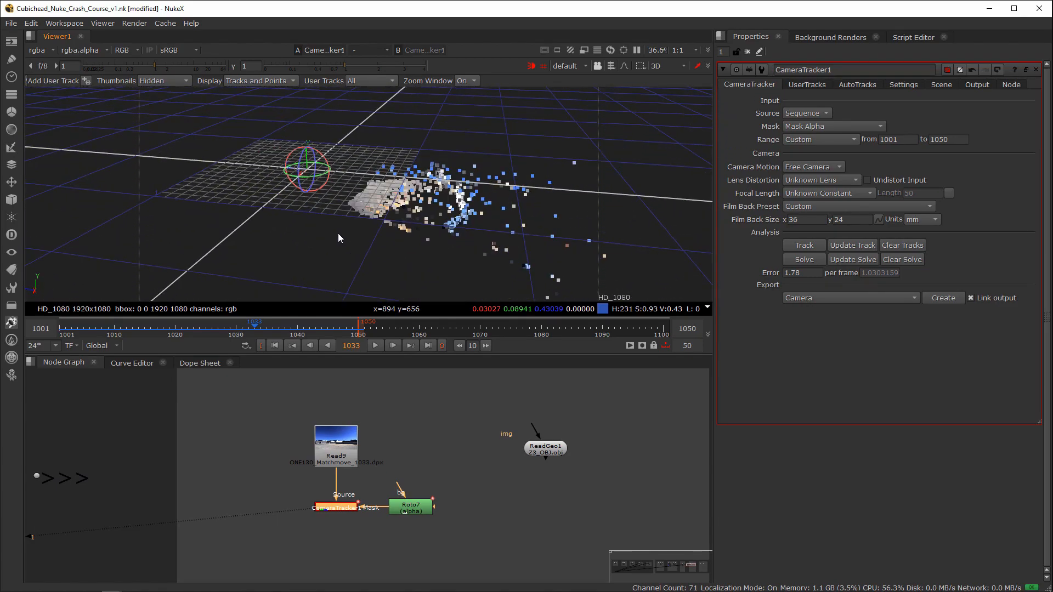
# Step: View the point cloud from the right side and set the tracker's scene Y rotation to 3
pyautogui.click(669, 69)
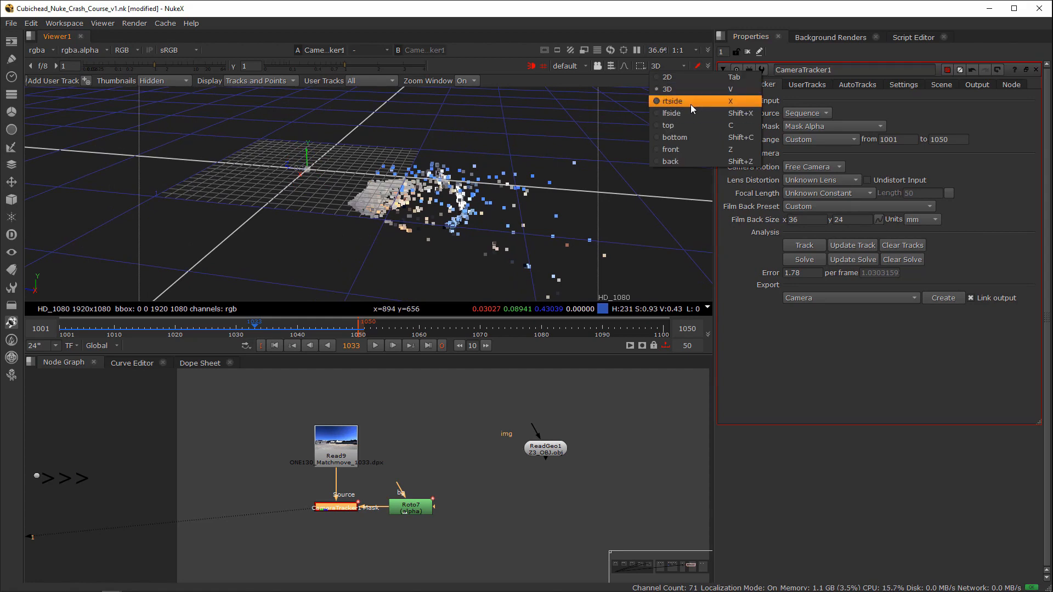
pyautogui.click(680, 101)
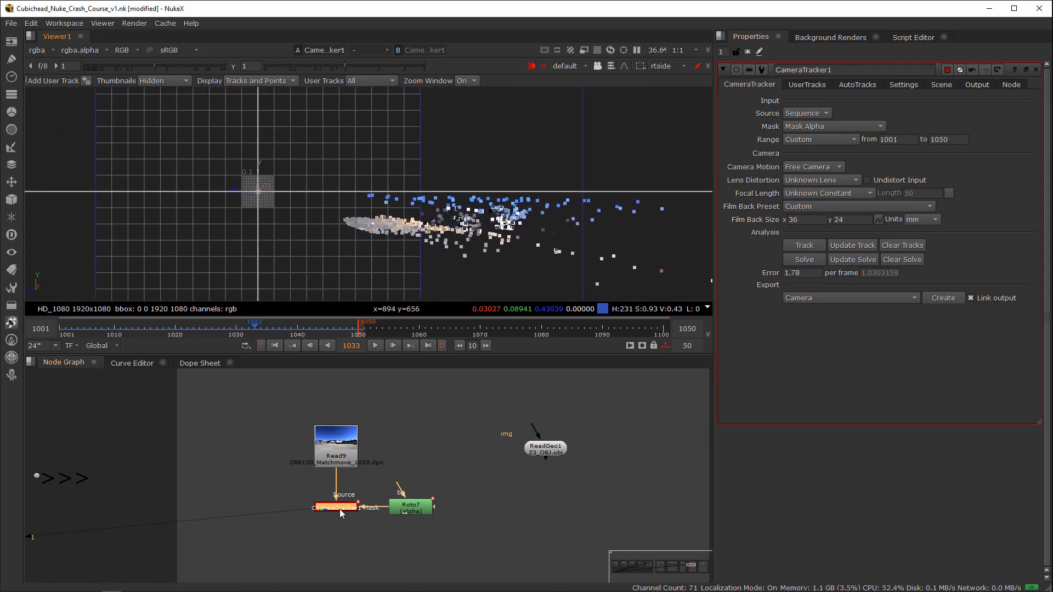
pyautogui.click(940, 85)
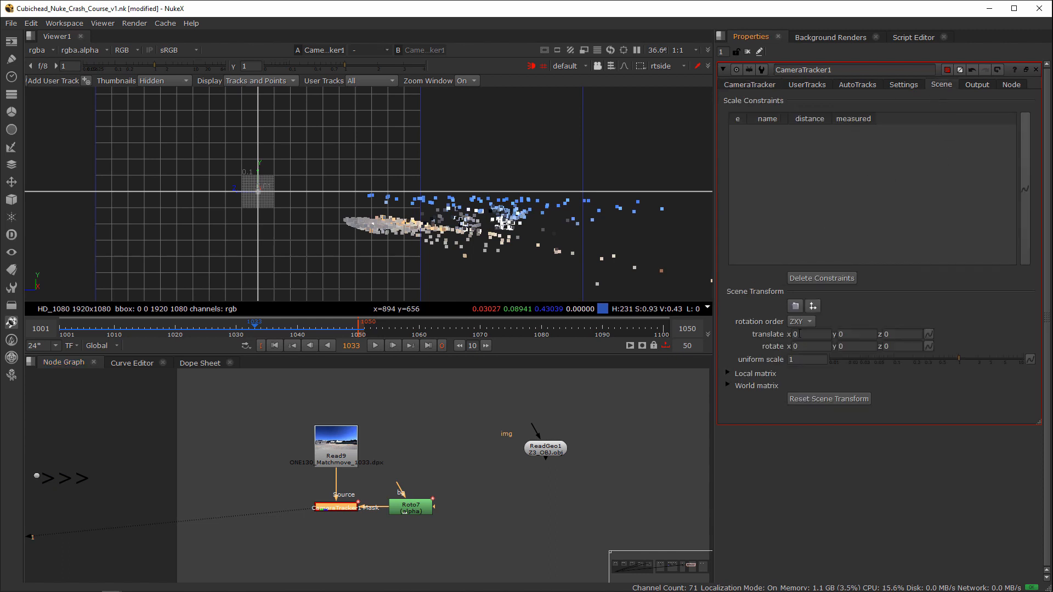
pyautogui.click(849, 347)
pyautogui.press('Down')
pyautogui.press('Down')
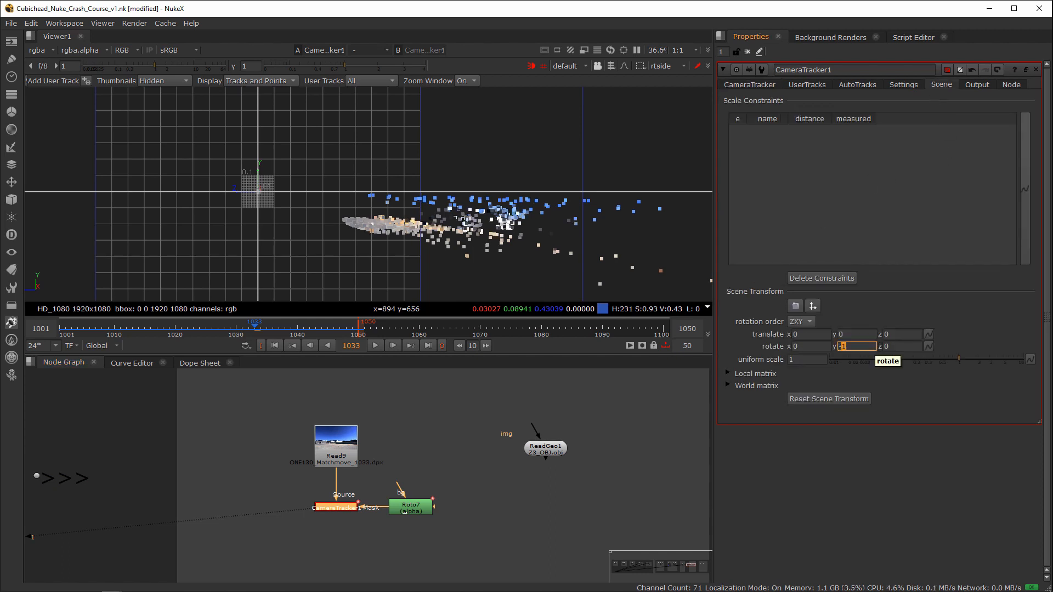
pyautogui.press('Down')
pyautogui.press('Down')
pyautogui.press('Down')
pyautogui.press('Down')
pyautogui.press('Down')
pyautogui.press('Down')
pyautogui.press('Down')
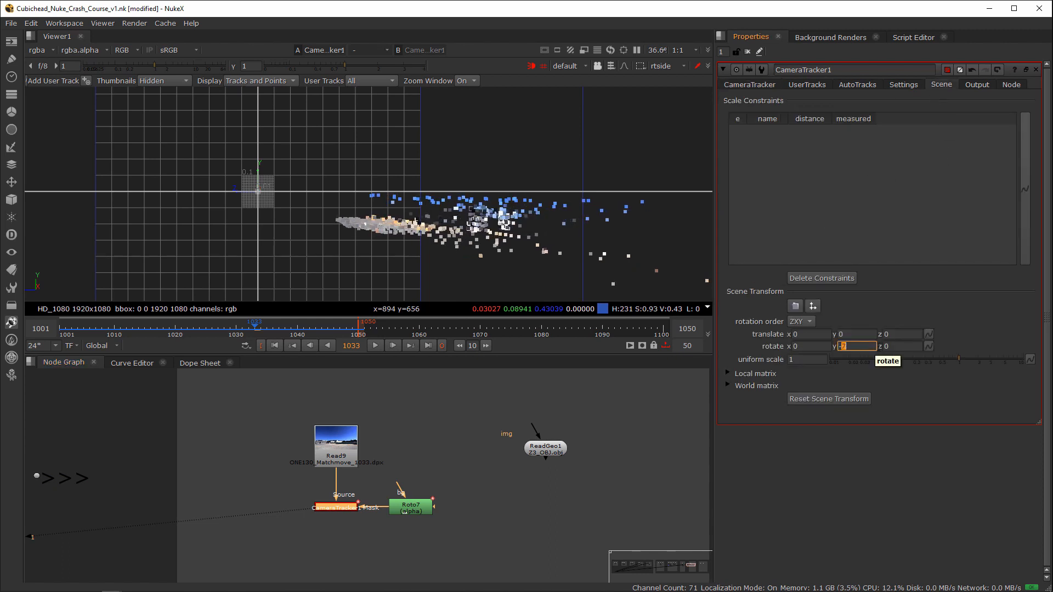
pyautogui.press('Up')
pyautogui.press('Up')
pyautogui.press('Up')
pyautogui.press('Up')
pyautogui.press('Up')
pyautogui.press('Up')
pyautogui.press('Up')
pyautogui.press('Up')
pyautogui.press('Up')
pyautogui.press('Up')
pyautogui.press('Up')
pyautogui.press('Up')
pyautogui.press('Up')
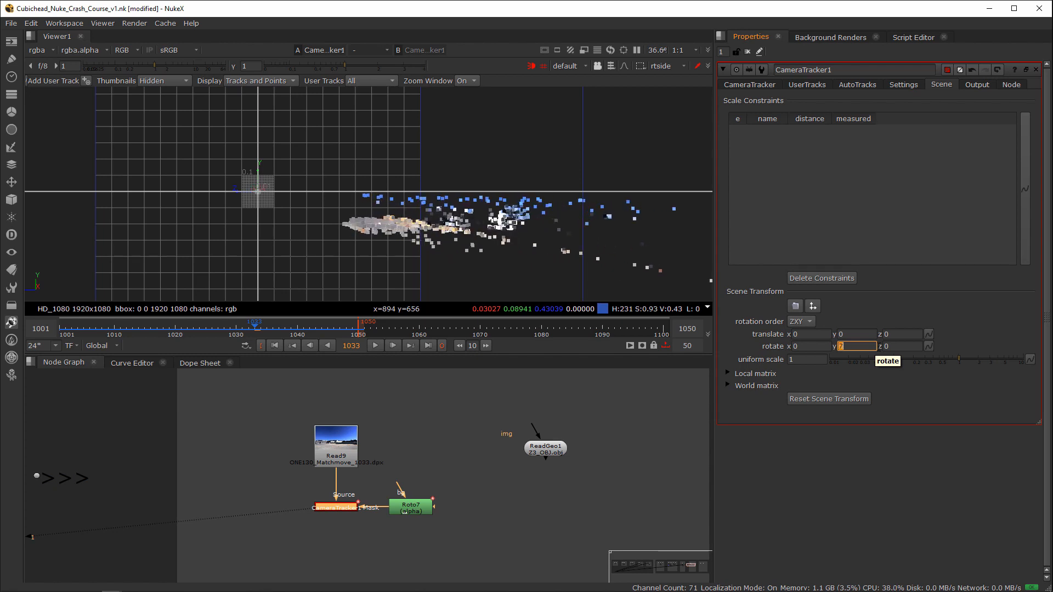
# Step: Set the tracker's scene X rotation to 3 and its Z rotation to -2 to level the ground points
pyautogui.hotkey('shift', 'Tab')
pyautogui.press('Up')
pyautogui.press('Up')
pyautogui.press('Up')
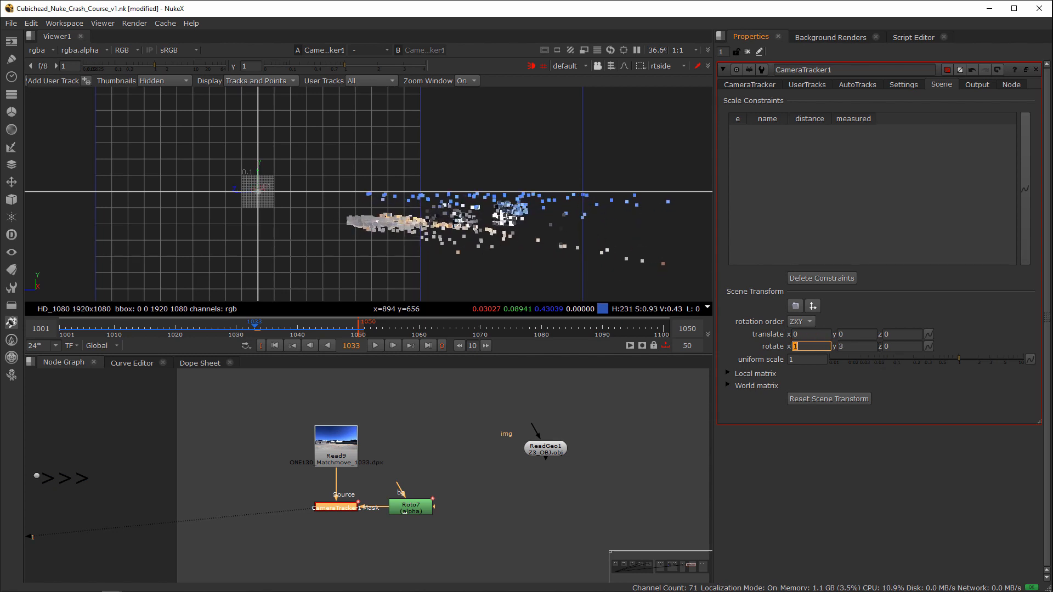
pyautogui.hotkey('shift', 'Tab')
pyautogui.hotkey('shift', 'Tab')
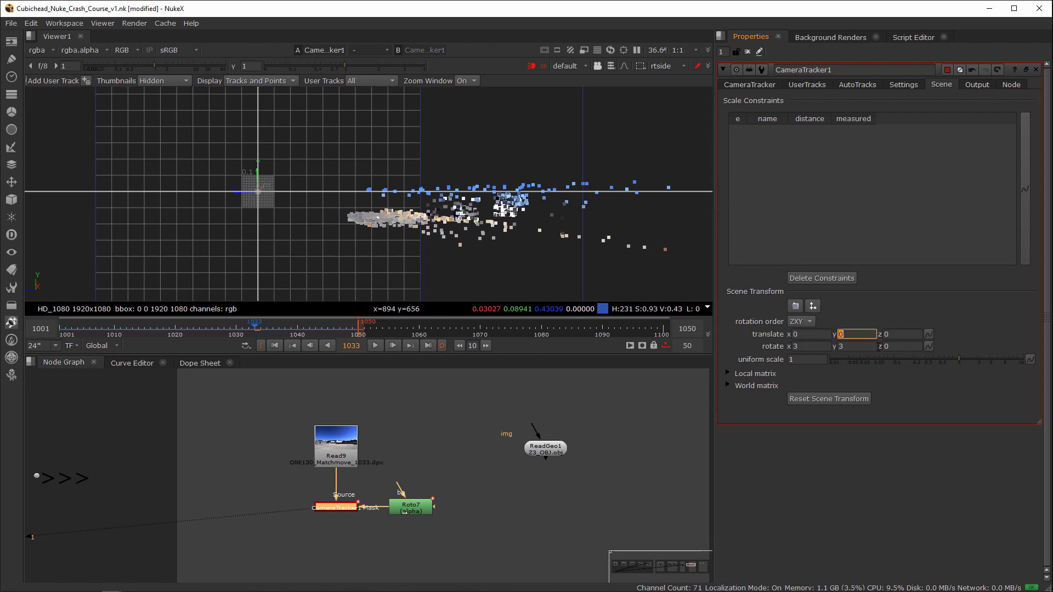
pyautogui.press('Tab')
pyautogui.press('Tab')
pyautogui.press('Tab')
pyautogui.press('Tab')
pyautogui.press('Down')
pyautogui.press('Down')
pyautogui.press('Down')
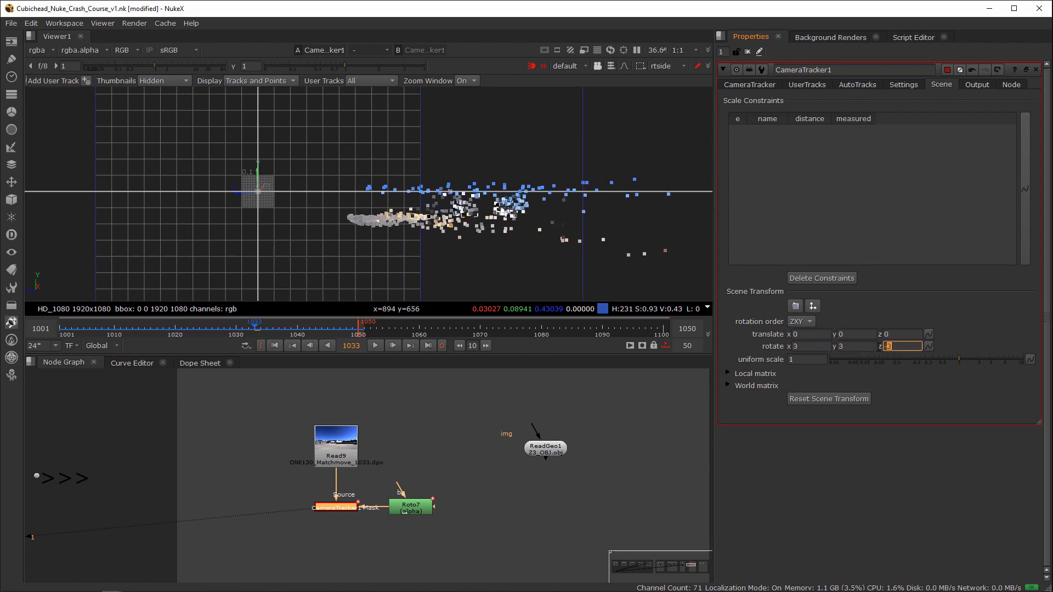
pyautogui.press('Up')
# Step: Fine-tune the scene rotation to 2 on X and 3 on Y
pyautogui.hotkey('shift', 'Tab')
pyautogui.press('Down')
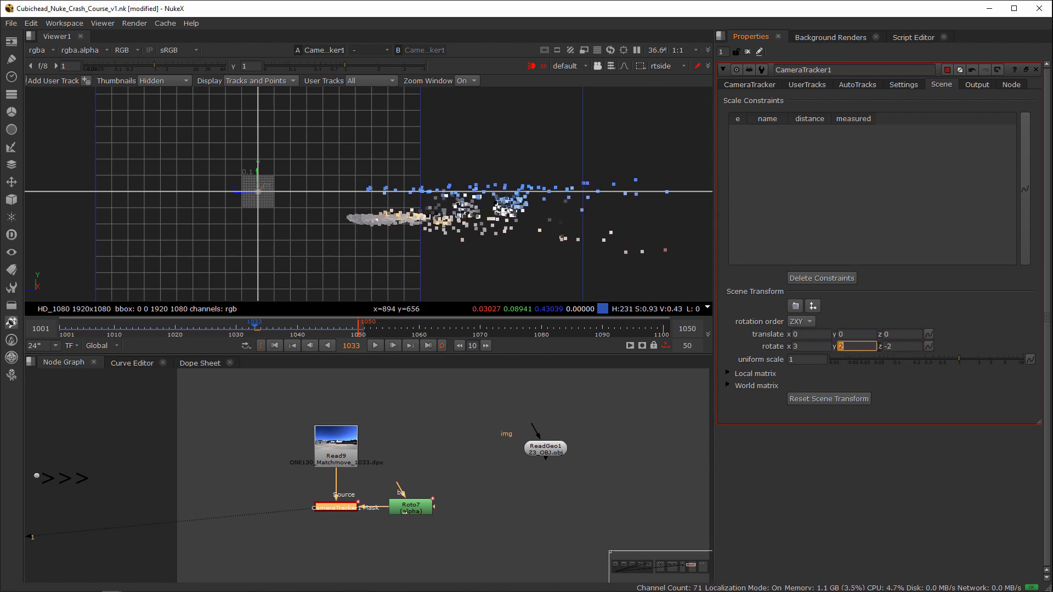
pyautogui.press('Up')
pyautogui.hotkey('shift', 'Tab')
pyautogui.press('Down')
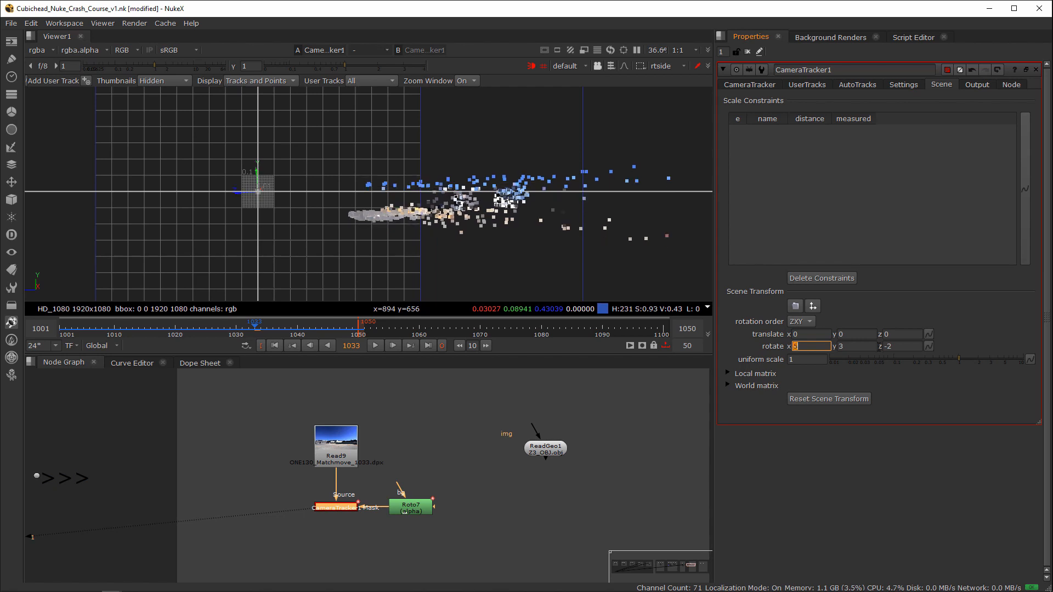
# Step: Set the scene's Y translation to 0.18 to bring the ground points onto the grid, and check the alignment in 3D
pyautogui.hotkey('shift', 'Tab')
pyautogui.hotkey('shift', 'Tab')
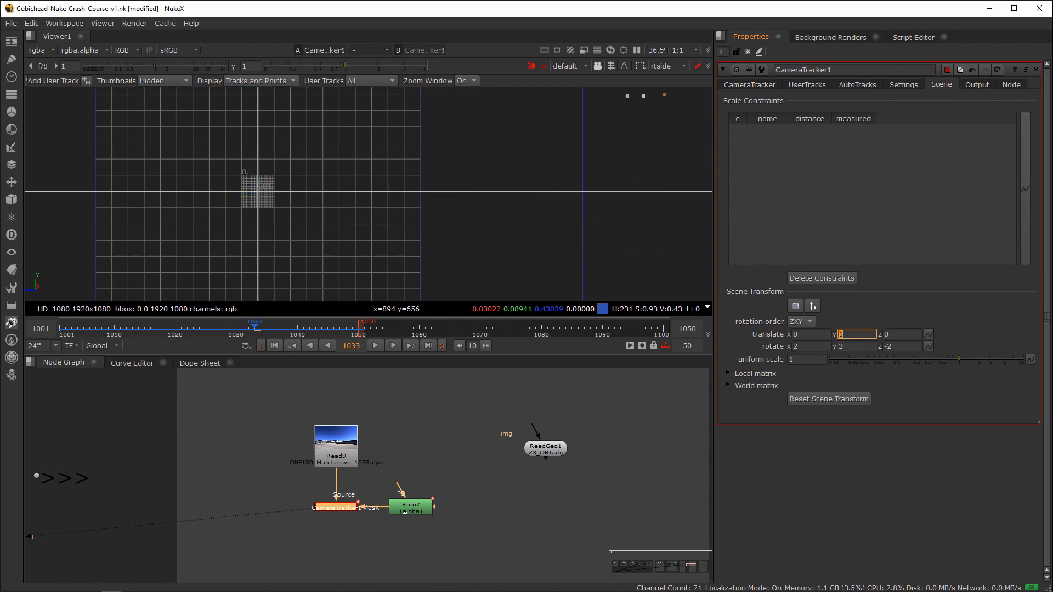
pyautogui.write('0.18')
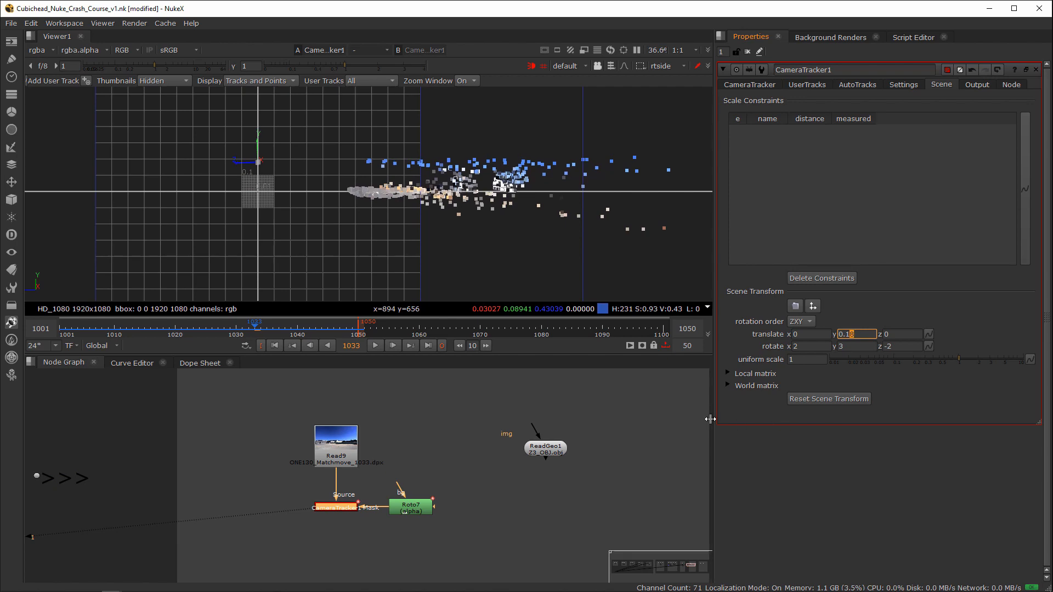
pyautogui.press('Tab')
pyautogui.press('Tab')
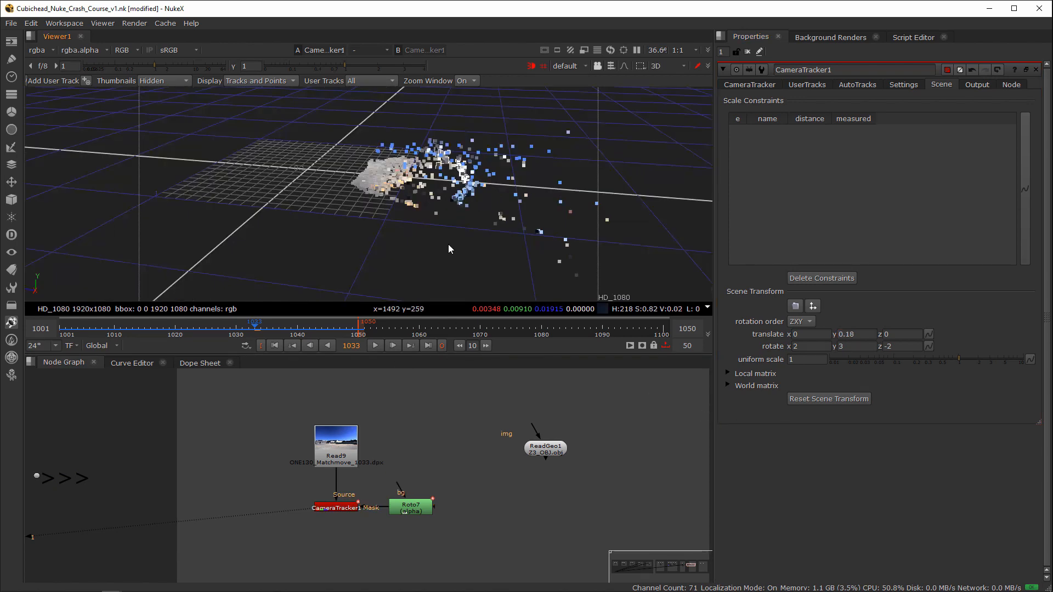
pyautogui.keyDown('ctrl'); pyautogui.moveTo(449, 244); pyautogui.dragTo(324, 264); pyautogui.keyUp('ctrl')
pyautogui.press('Tab')
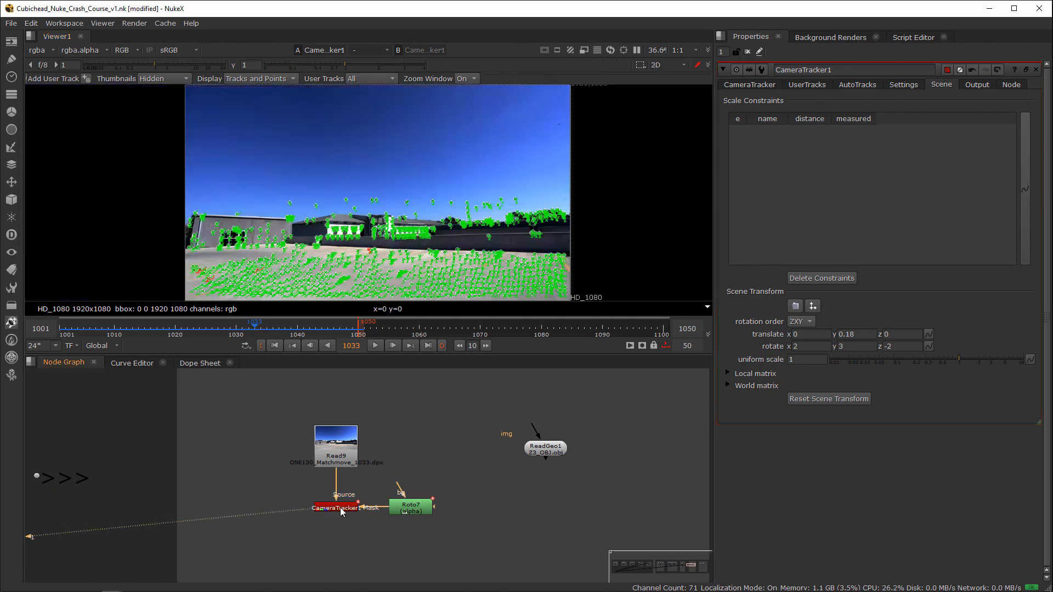
# Step: Select a patch of tracked ground points near the plate's centre and review the track and geometry creation options for them
pyautogui.click(340, 508)
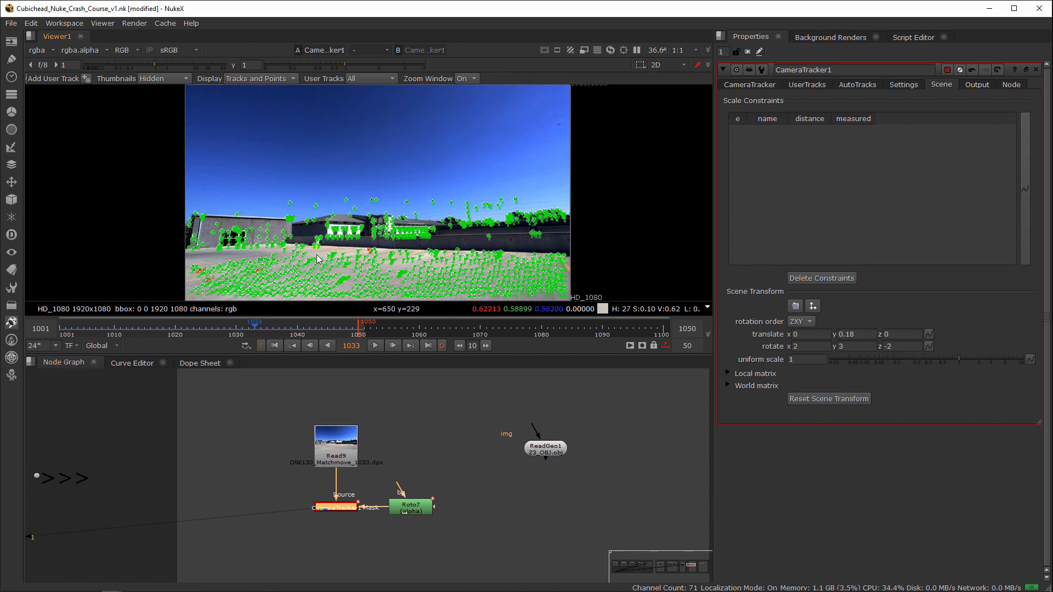
pyautogui.moveTo(318, 253); pyautogui.dragTo(363, 283)
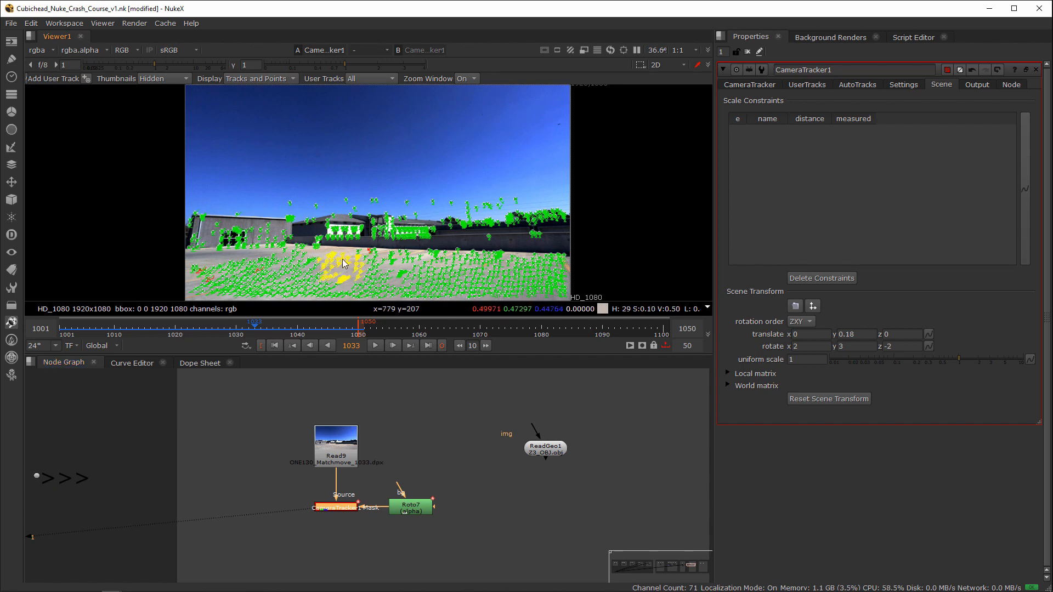
pyautogui.rightClick(343, 260)
pyautogui.moveTo(379, 314)
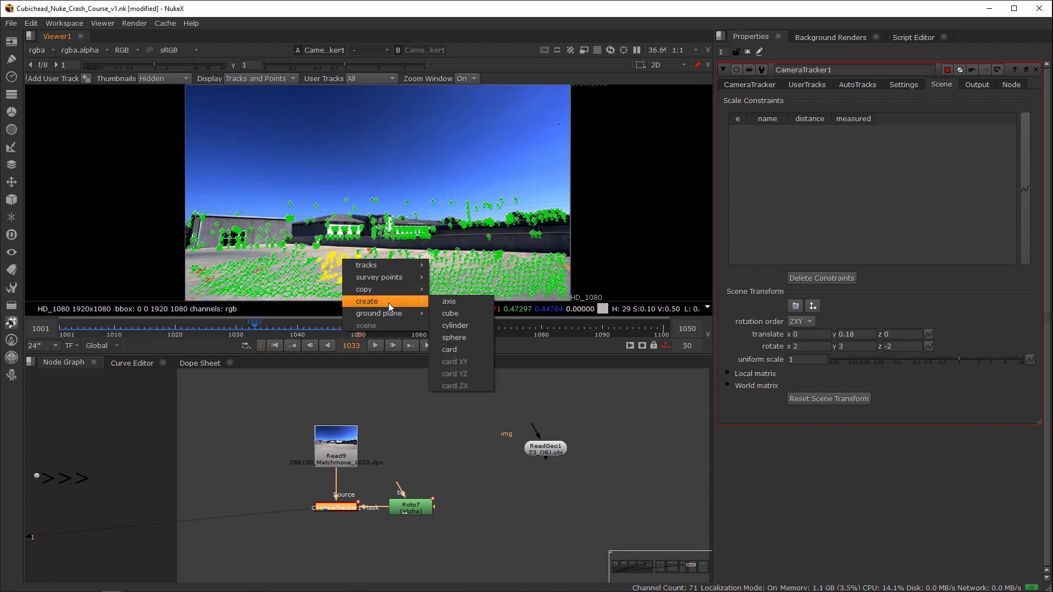
pyautogui.moveTo(404, 268)
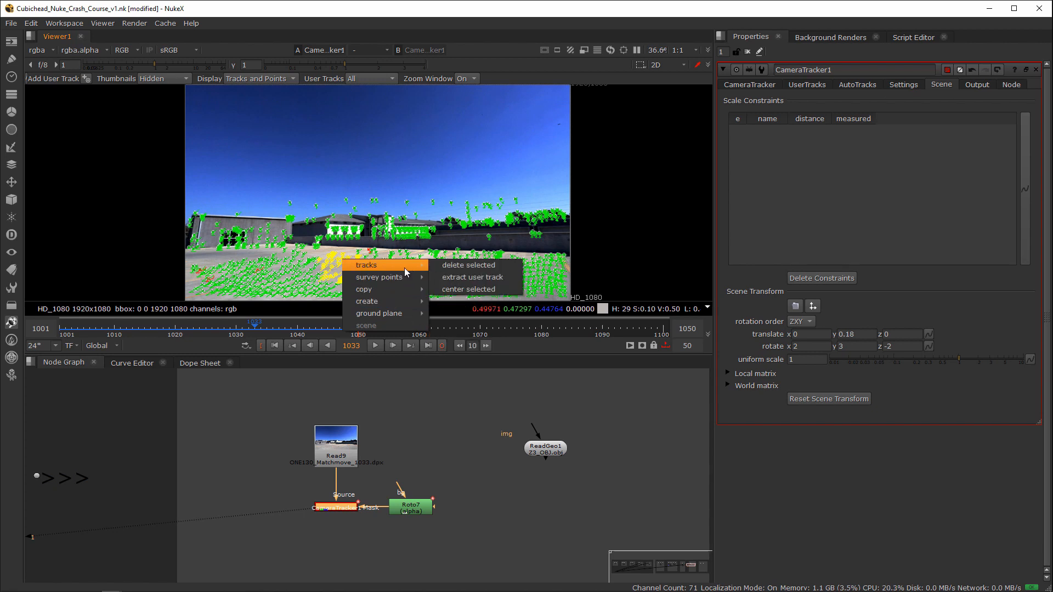
pyautogui.click(479, 443)
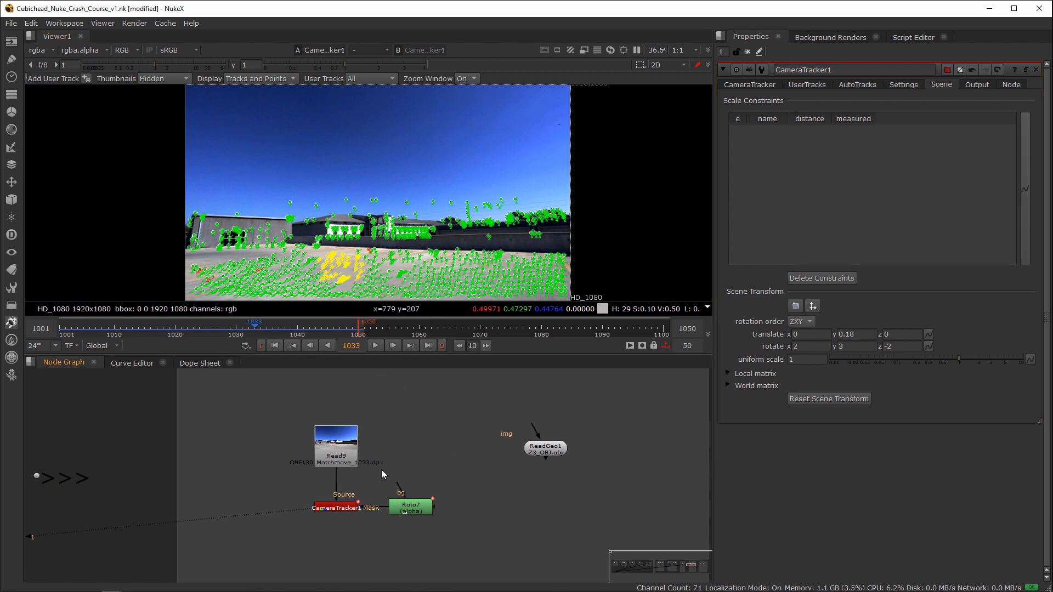
# Step: Inspect the selected ground points in the 3D point cloud and return to the 2D plate
pyautogui.moveTo(380, 470); pyautogui.dragTo(410, 436, button='middle')
pyautogui.moveTo(390, 447); pyautogui.dragTo(332, 490)
pyautogui.scroll(3, 353, 480)
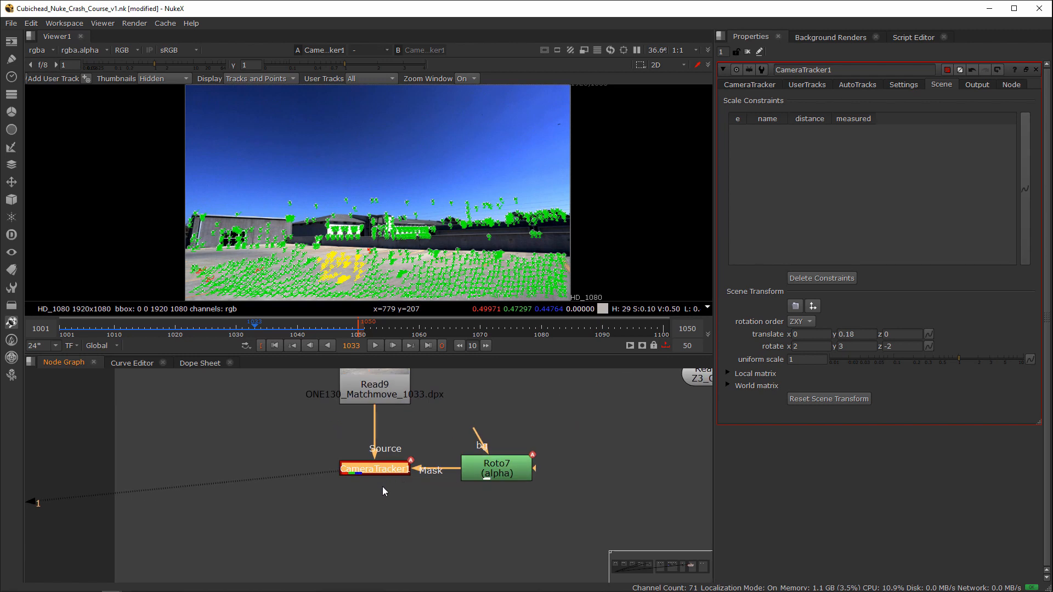
pyautogui.click(374, 486)
pyautogui.click(377, 473)
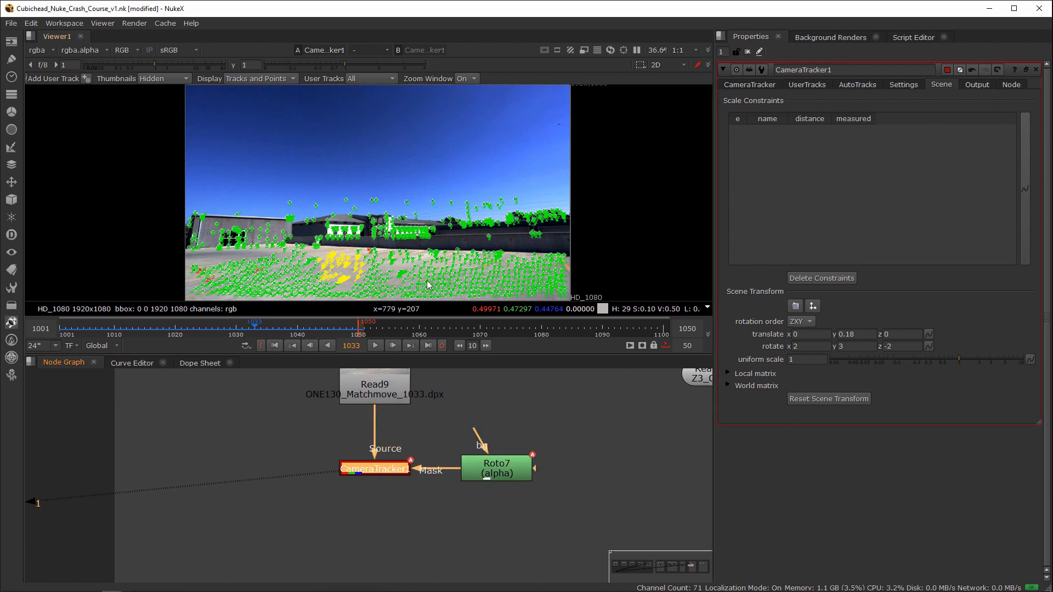
pyautogui.press('Tab')
pyautogui.keyDown('ctrl'); pyautogui.moveTo(487, 255); pyautogui.dragTo(340, 220); pyautogui.keyUp('ctrl')
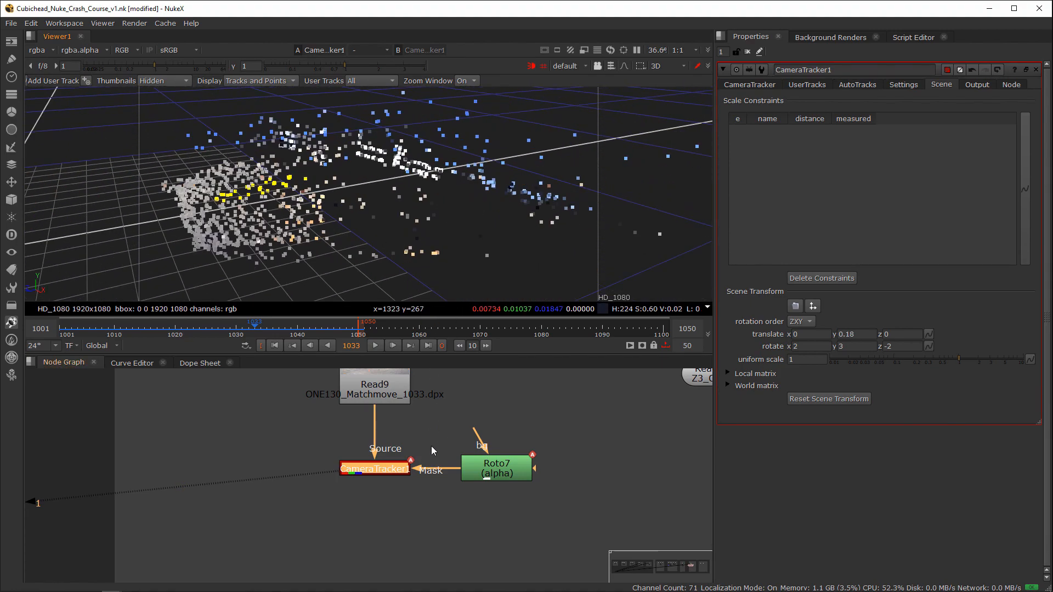
pyautogui.press('Tab')
pyautogui.press('Tab')
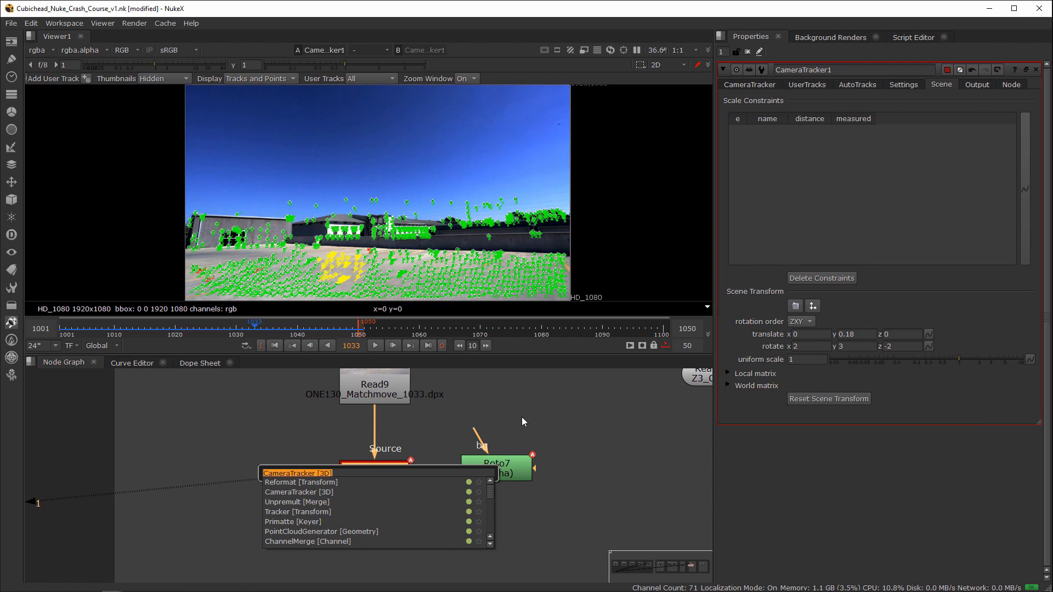
pyautogui.press('Escape')
# Step: Export a Camera node with linked output from the CameraTracker1 solve
pyautogui.click(367, 466)
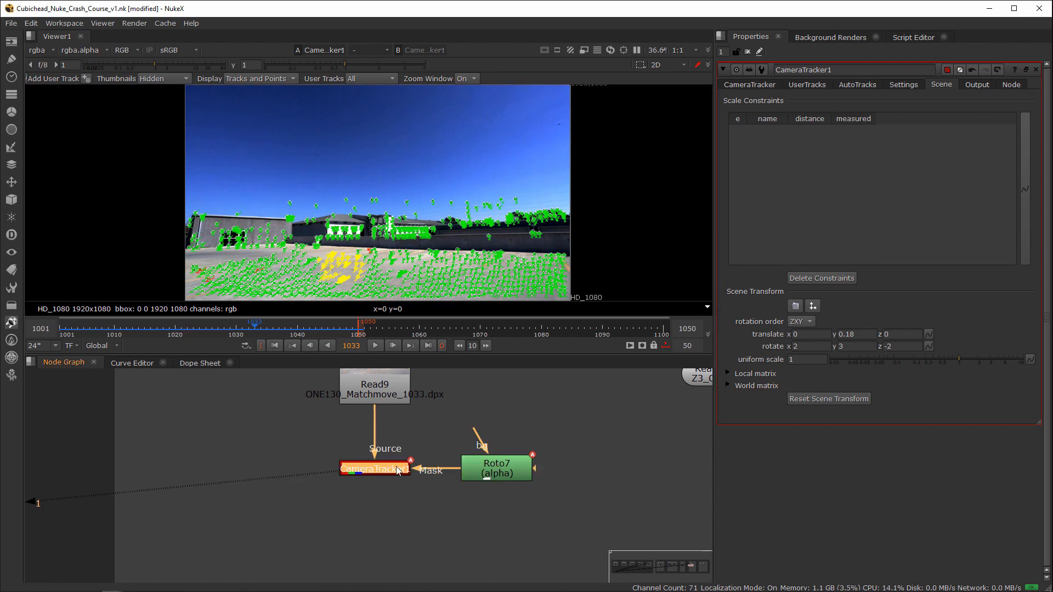
pyautogui.click(749, 85)
pyautogui.click(823, 300)
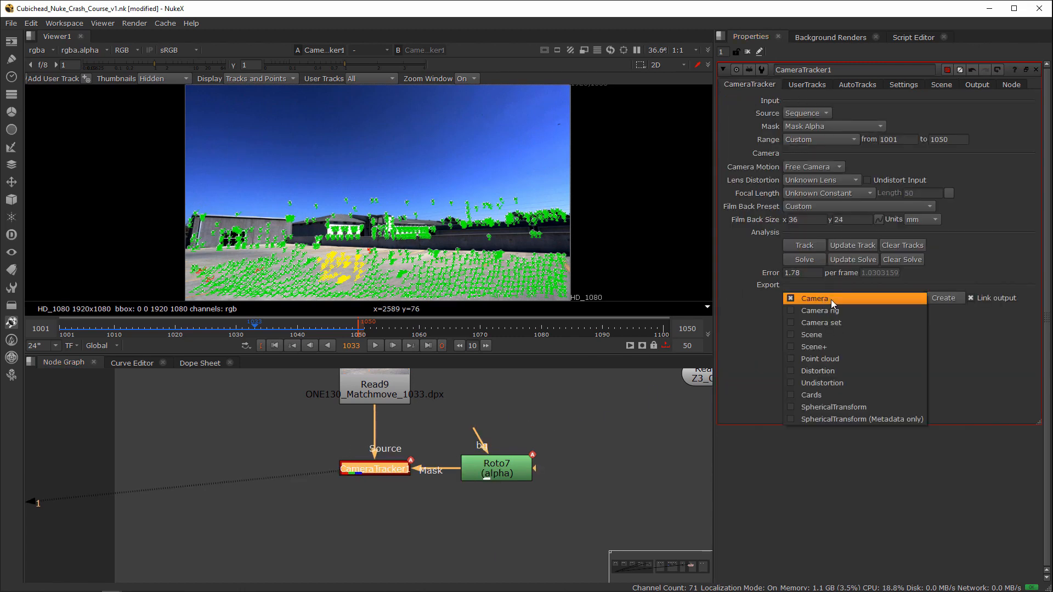
pyautogui.click(825, 298)
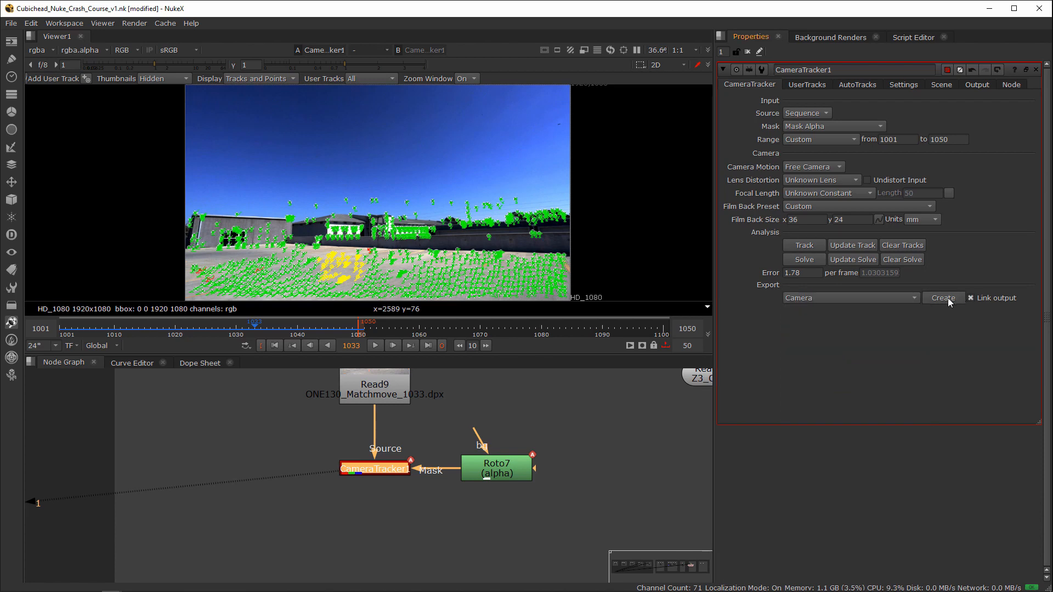
pyautogui.click(945, 297)
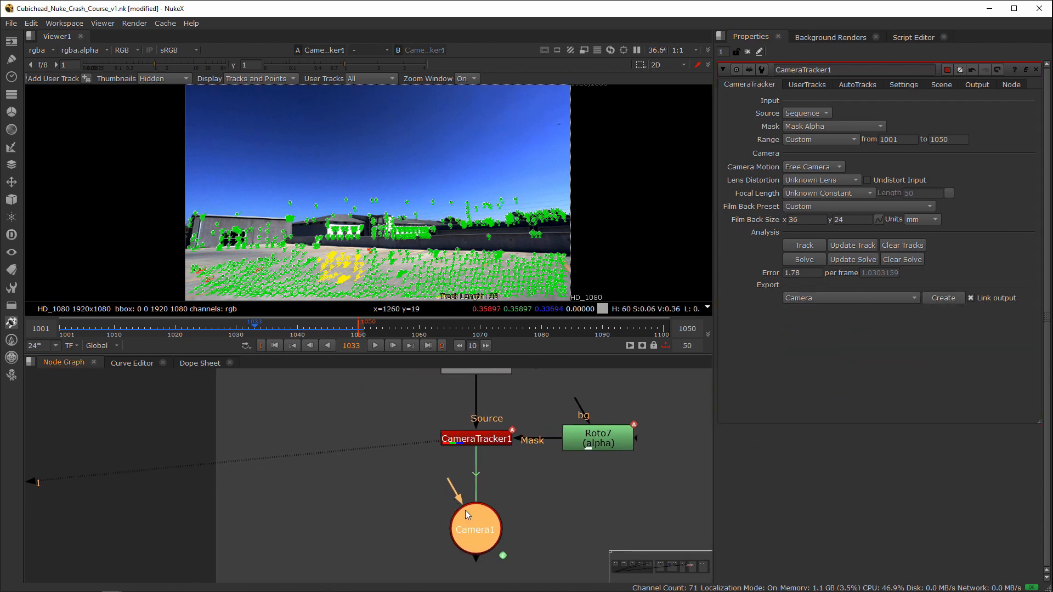
# Step: Add a FrameRange node beside CameraTracker1 and connect it to the tracker's output
pyautogui.click(393, 486)
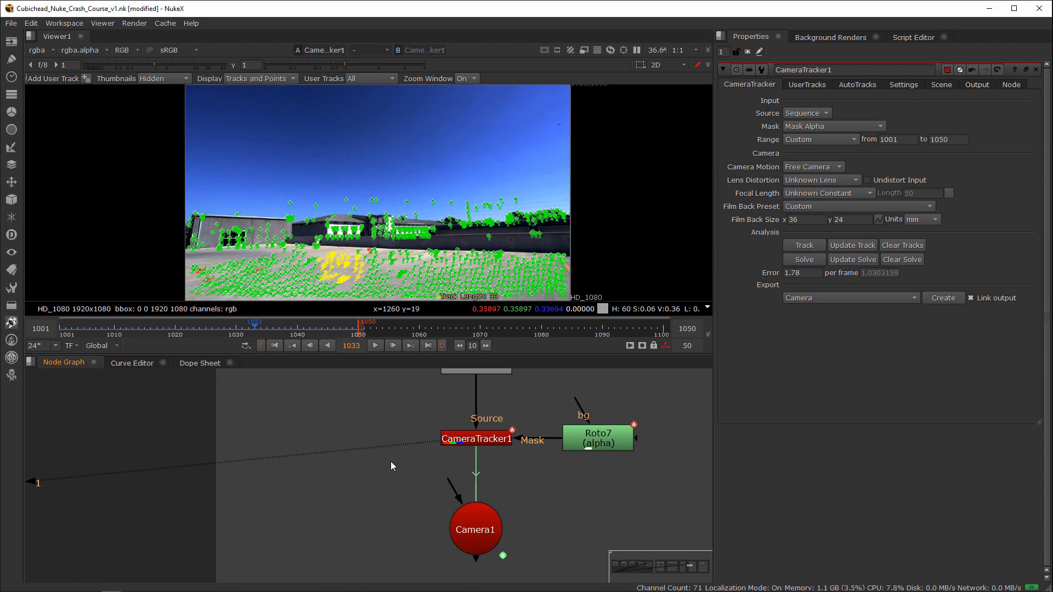
pyautogui.press('Tab')
pyautogui.write('frame')
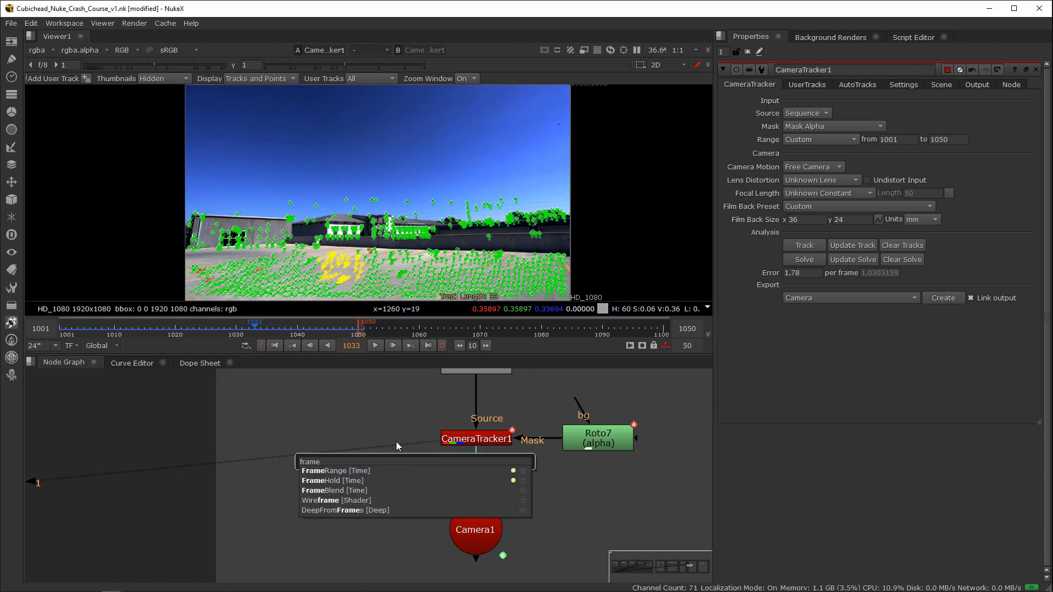
pyautogui.click(357, 471)
pyautogui.moveTo(401, 437); pyautogui.dragTo(458, 438)
pyautogui.moveTo(409, 463); pyautogui.dragTo(375, 438)
pyautogui.moveTo(405, 445); pyautogui.dragTo(480, 405, button='middle')
pyautogui.doubleClick(431, 391)
# Step: Set the last frame of FrameRange1 to 1050
pyautogui.doubleClick(372, 449)
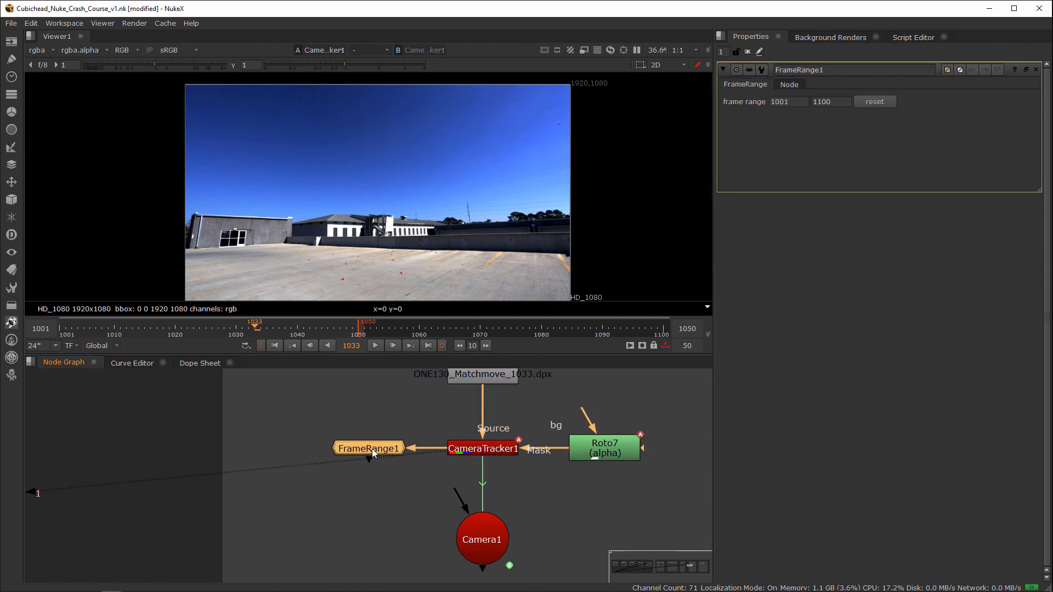
pyautogui.doubleClick(834, 102)
pyautogui.write('1050')
pyautogui.click(362, 522)
# Step: Add a PointCloudGenerator below FrameRange1, connecting its Camera input to Camera1 and its Source input to FrameRange1
pyautogui.press('Tab')
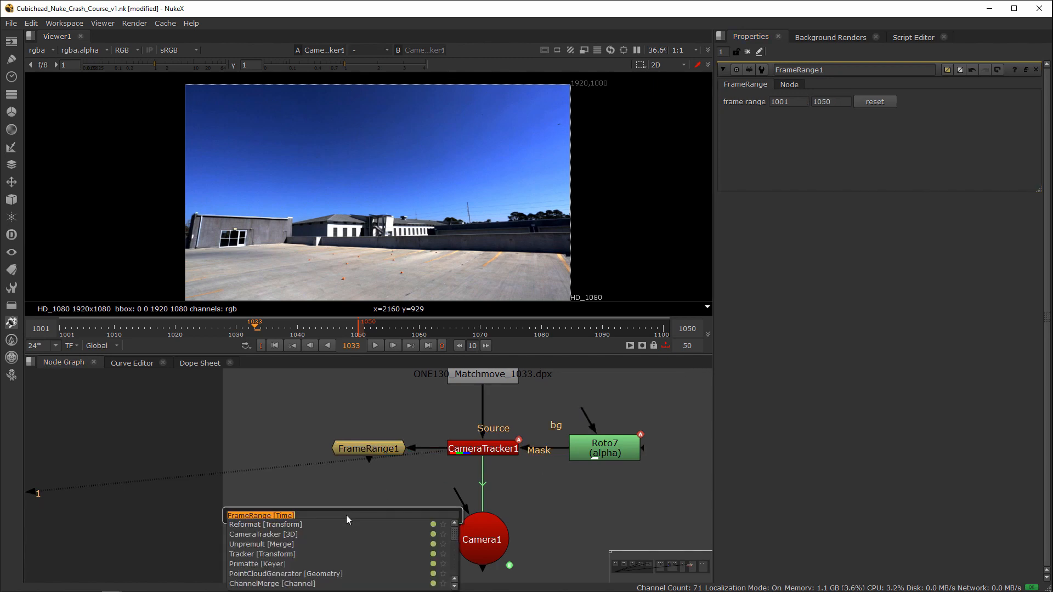
pyautogui.write('point')
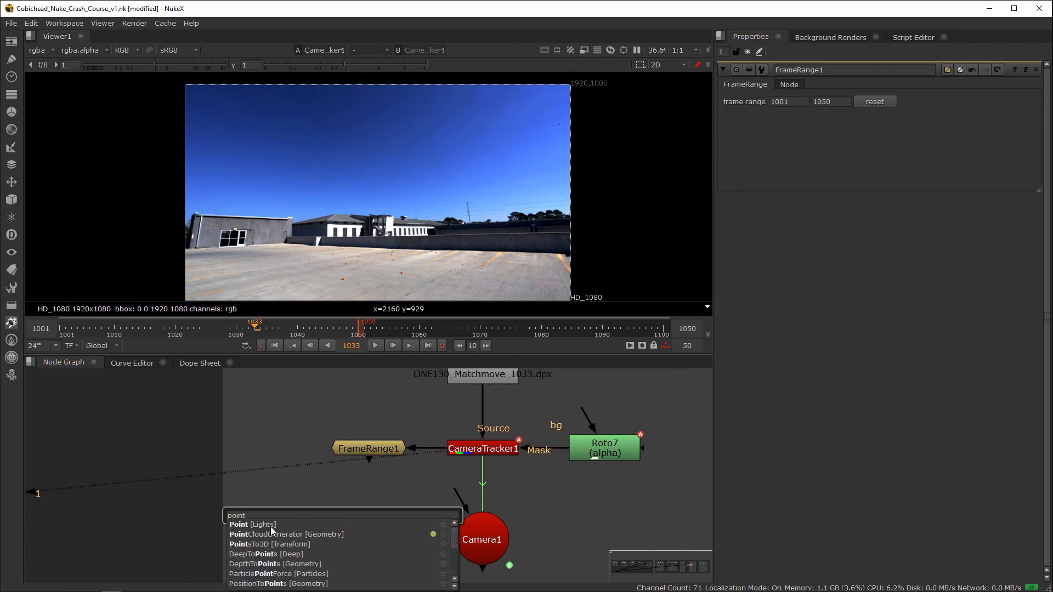
pyautogui.click(296, 534)
pyautogui.moveTo(317, 528); pyautogui.dragTo(360, 500, button='middle')
pyautogui.moveTo(450, 493); pyautogui.dragTo(527, 508)
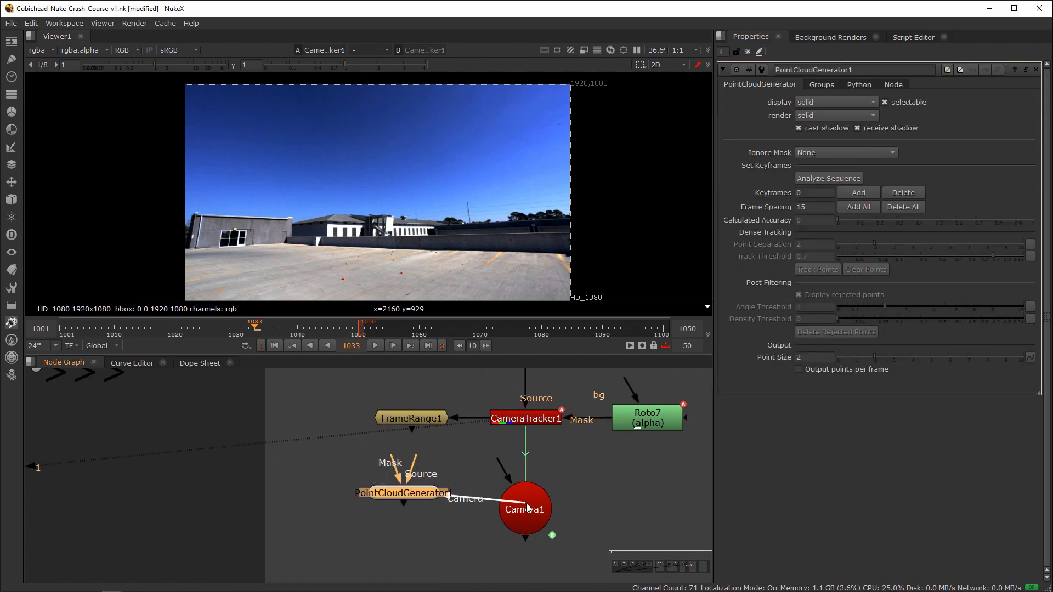
pyautogui.moveTo(404, 491); pyautogui.dragTo(410, 507)
pyautogui.moveTo(418, 475); pyautogui.dragTo(414, 419)
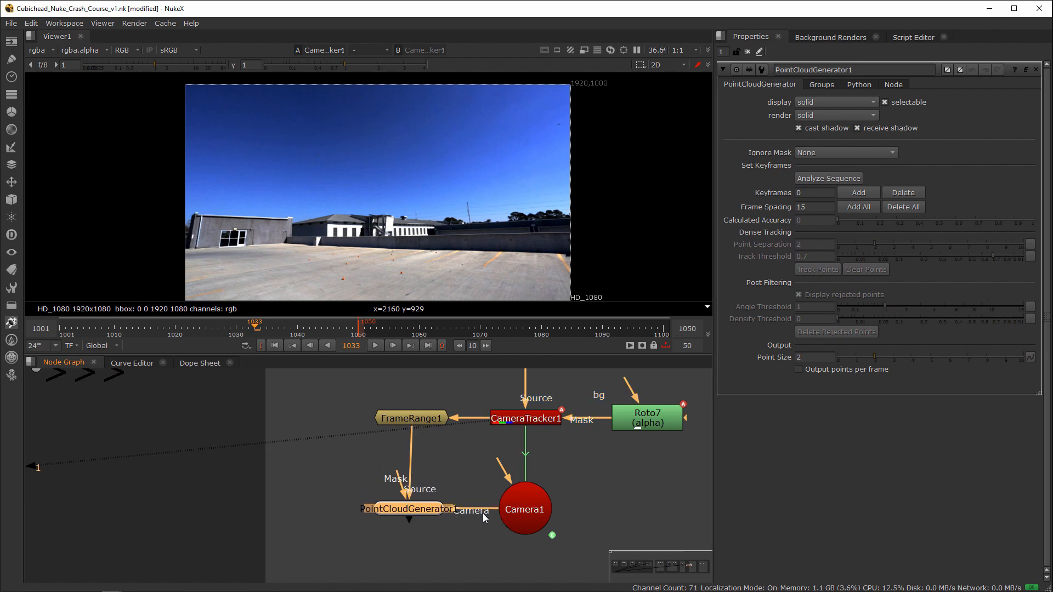
pyautogui.moveTo(414, 511); pyautogui.dragTo(426, 507)
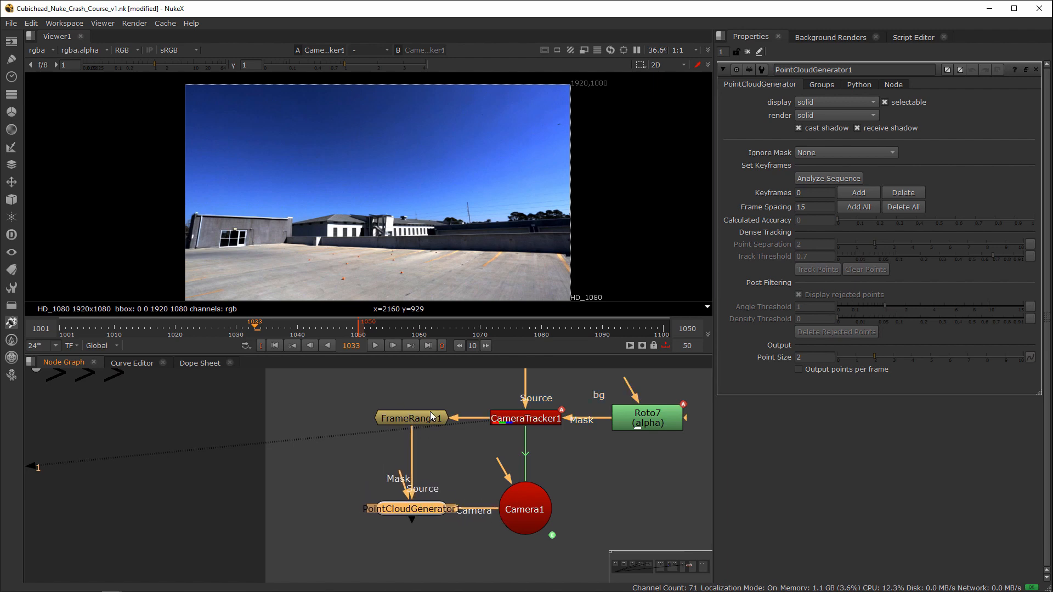
# Step: Analyze the sequence in PointCloudGenerator1 and track its points over frames 1001-1050
pyautogui.click(832, 179)
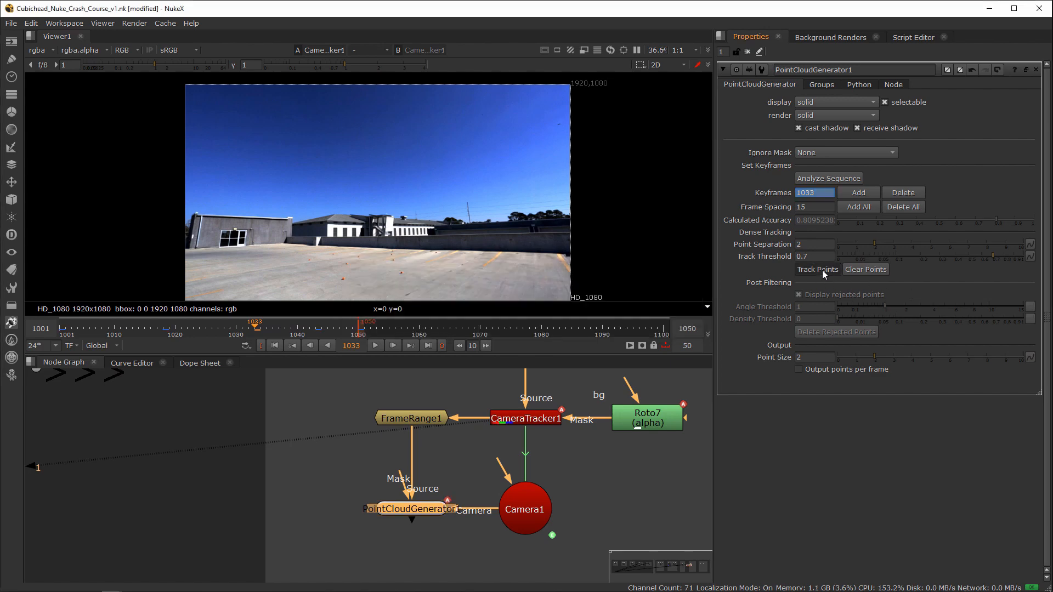
pyautogui.click(822, 270)
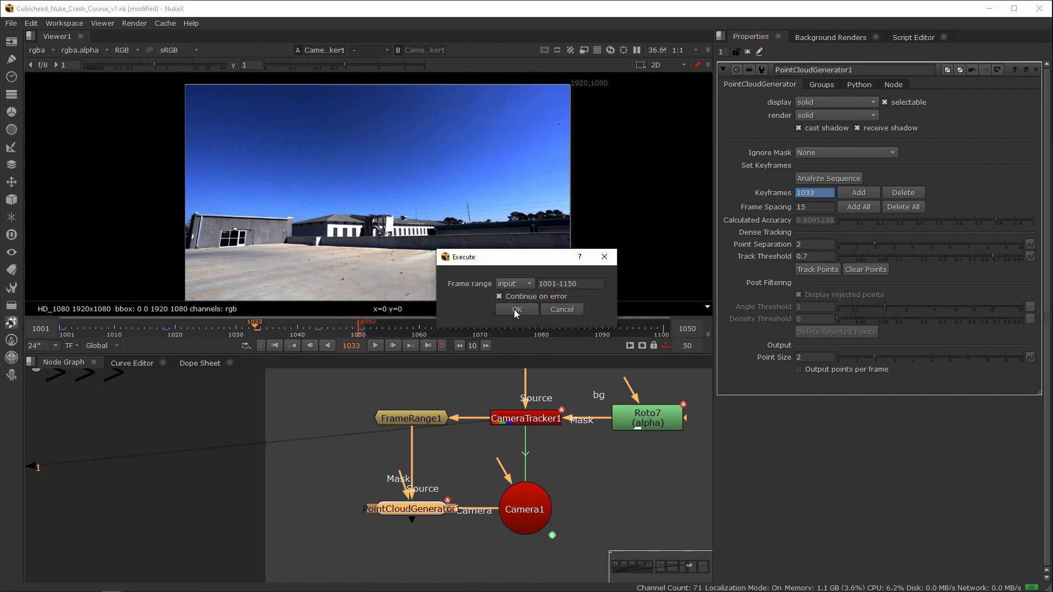
pyautogui.click(518, 285)
pyautogui.click(526, 297)
pyautogui.click(563, 286)
pyautogui.hotkey('ctrl', 'a')
pyautogui.click(568, 284)
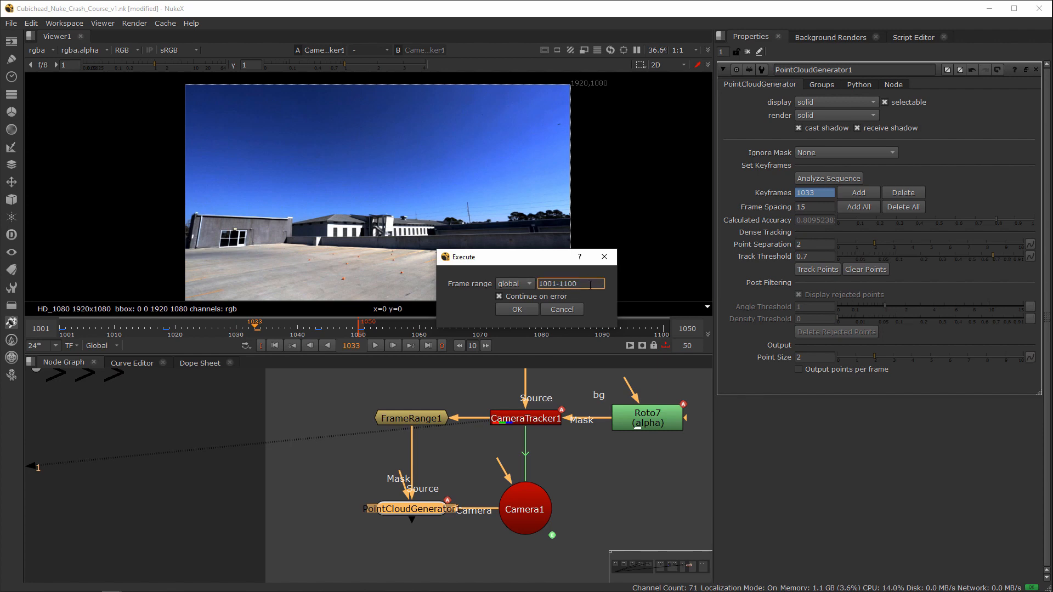
pyautogui.moveTo(568, 284); pyautogui.dragTo(629, 282)
pyautogui.press('BackSpace')
pyautogui.press('BackSpace')
pyautogui.press('BackSpace')
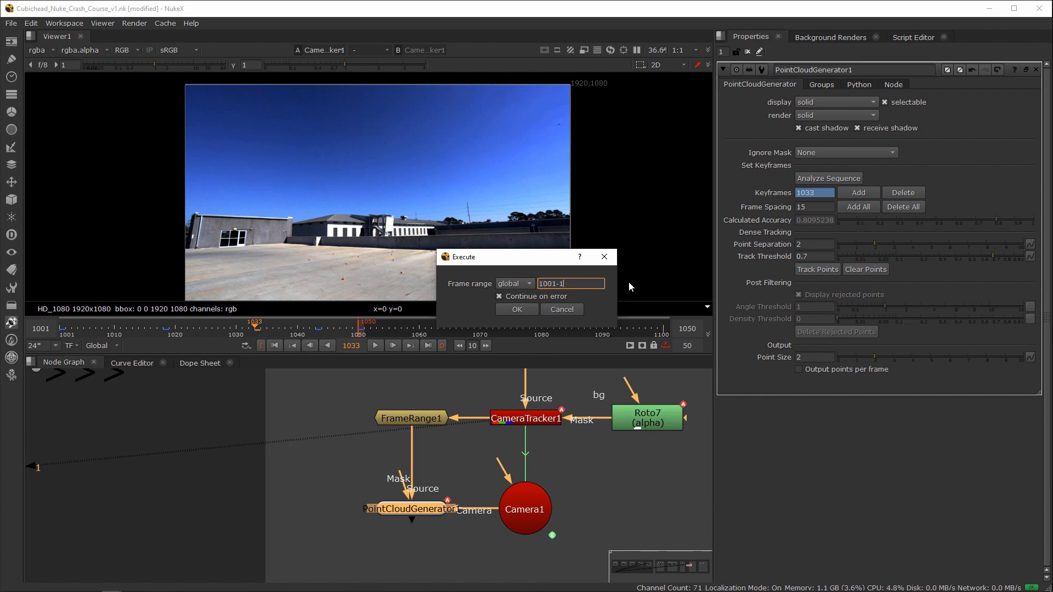
pyautogui.write('1050')
pyautogui.click(527, 309)
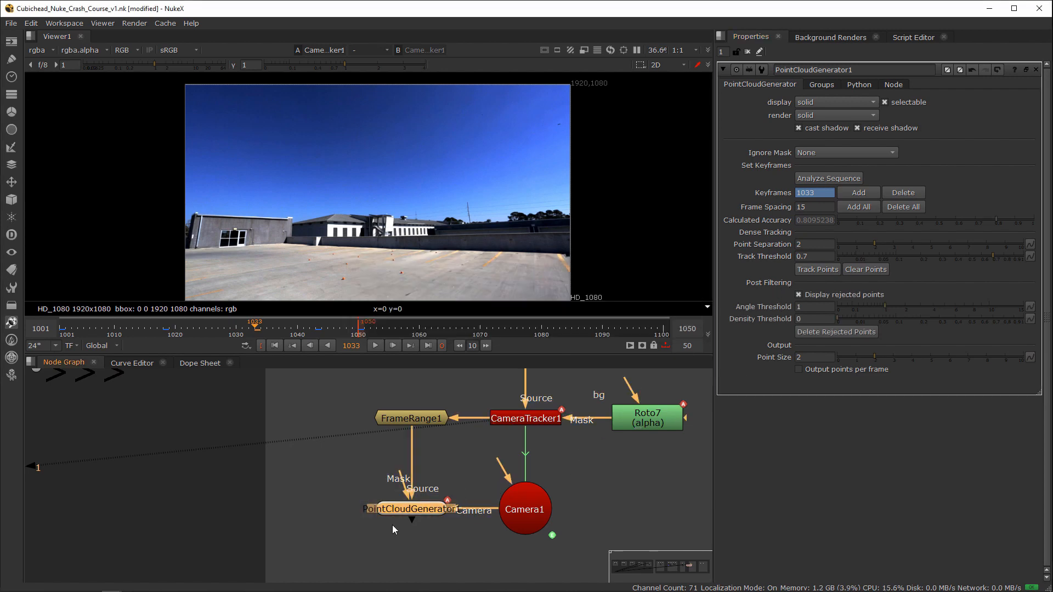
# Step: View the PointCloudGenerator's dense cloud in 3D and close all open node properties
pyautogui.press('1')
pyautogui.keyDown('ctrl'); pyautogui.moveTo(350, 267); pyautogui.dragTo(406, 282); pyautogui.keyUp('ctrl')
pyautogui.click(524, 422)
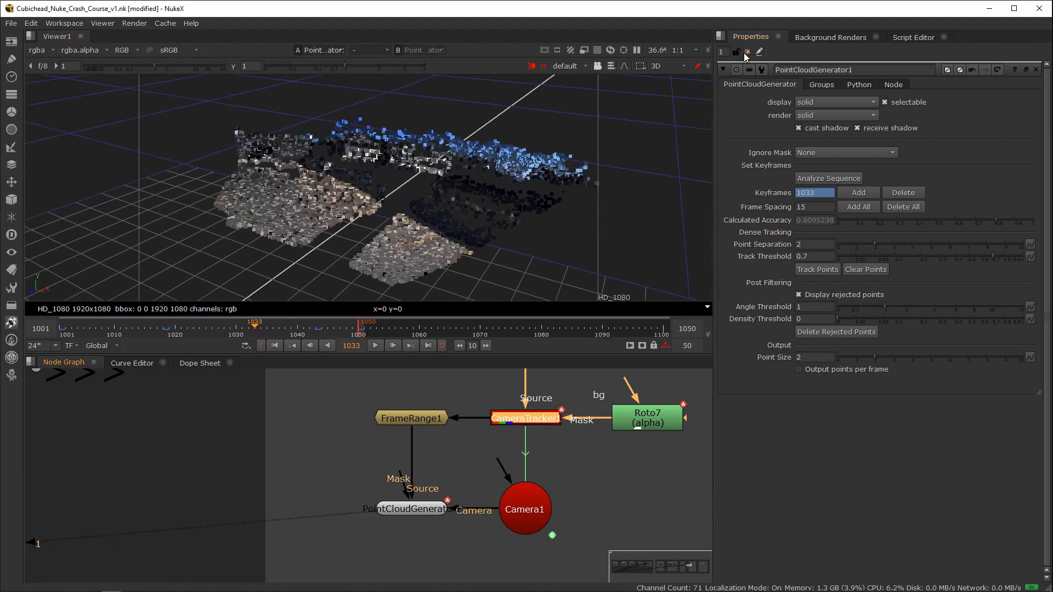
pyautogui.click(745, 53)
# Step: Assign CameraTracker1 to viewer input 2 and orbit around its output in the 3D view
pyautogui.click(484, 470)
pyautogui.click(535, 424)
pyautogui.press('2')
pyautogui.click(608, 484)
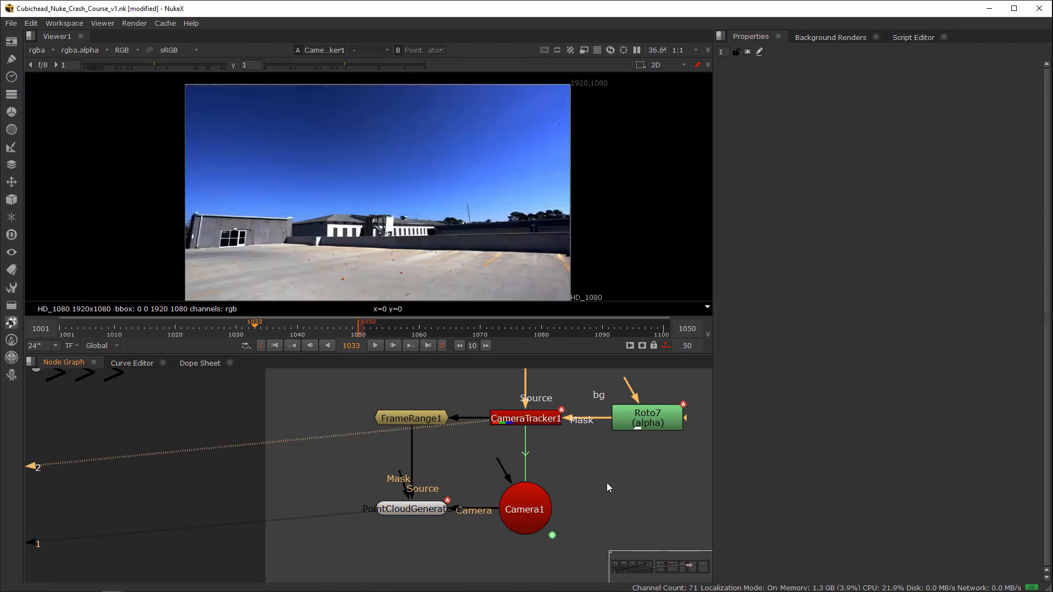
pyautogui.press('Tab')
pyautogui.press('f')
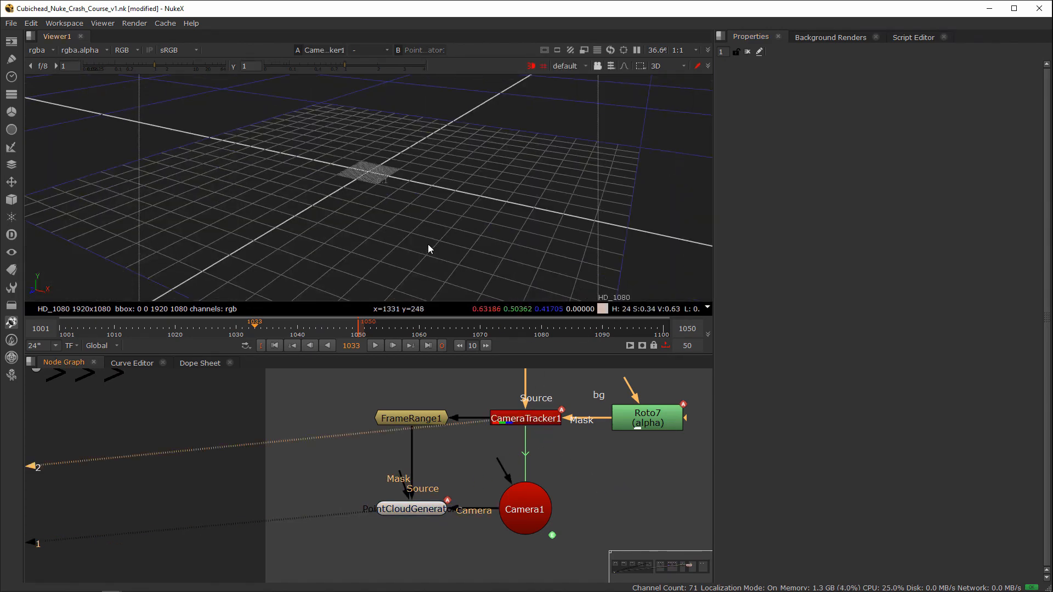
pyautogui.keyDown('ctrl'); pyautogui.moveTo(428, 245); pyautogui.dragTo(417, 249); pyautogui.keyUp('ctrl')
# Step: Open CameraTracker1's properties to display its tracked points in 3D, and save the script
pyautogui.click(504, 421)
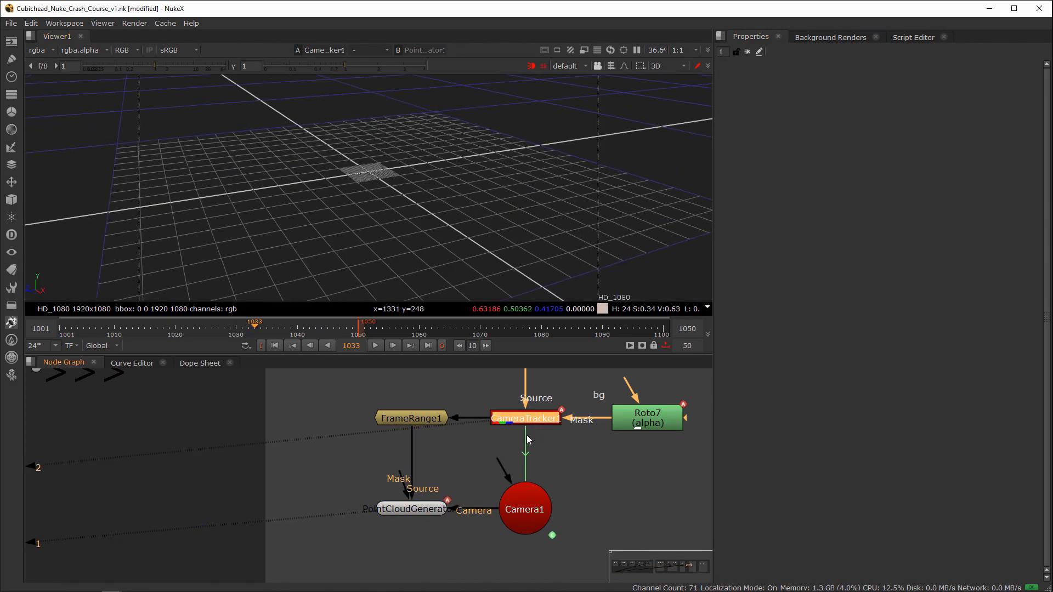
pyautogui.click(568, 454)
pyautogui.hotkey('ctrl', 's')
pyautogui.keyDown('ctrl'); pyautogui.moveTo(506, 259); pyautogui.dragTo(467, 270); pyautogui.keyUp('ctrl')
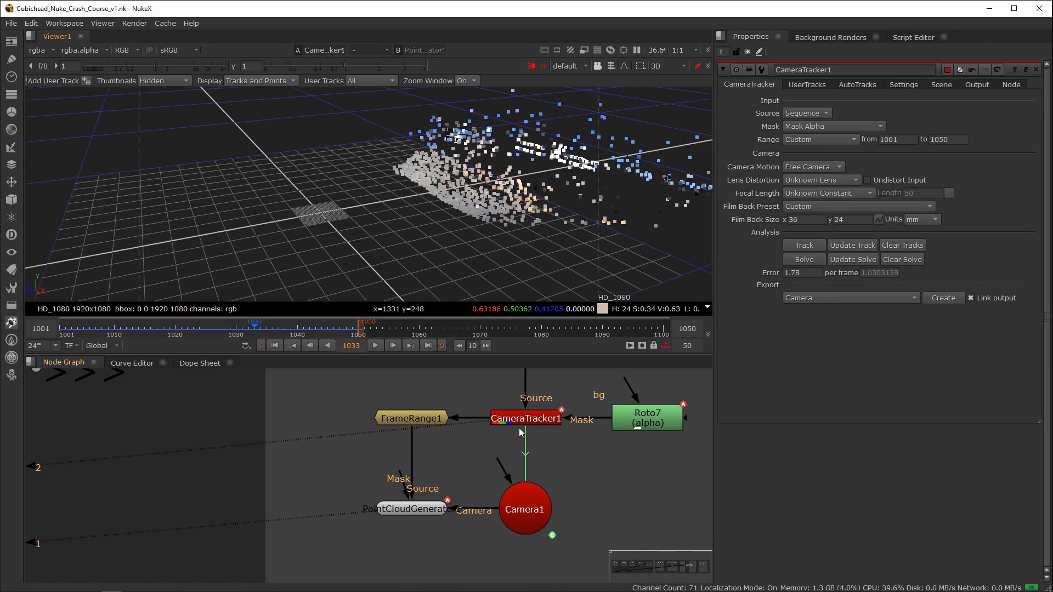
# Step: Compare the dense cloud from PointCloudGenerator1 with CameraTracker1's points by switching the viewer between the two nodes
pyautogui.click(519, 423)
pyautogui.click(422, 510)
pyautogui.press('2')
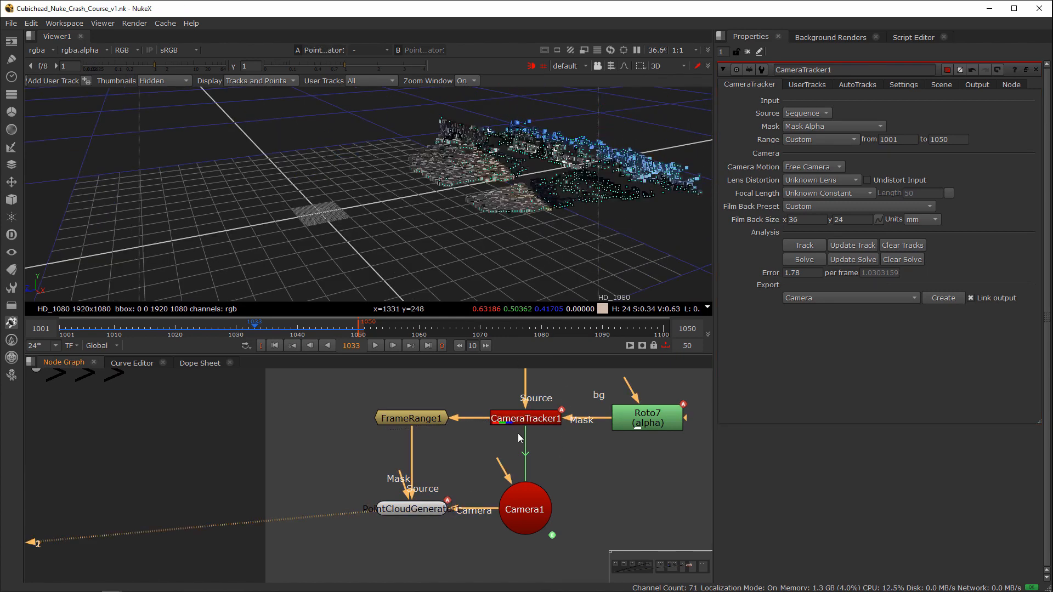
pyautogui.click(523, 422)
pyautogui.press('2')
pyautogui.click(564, 465)
pyautogui.press('1')
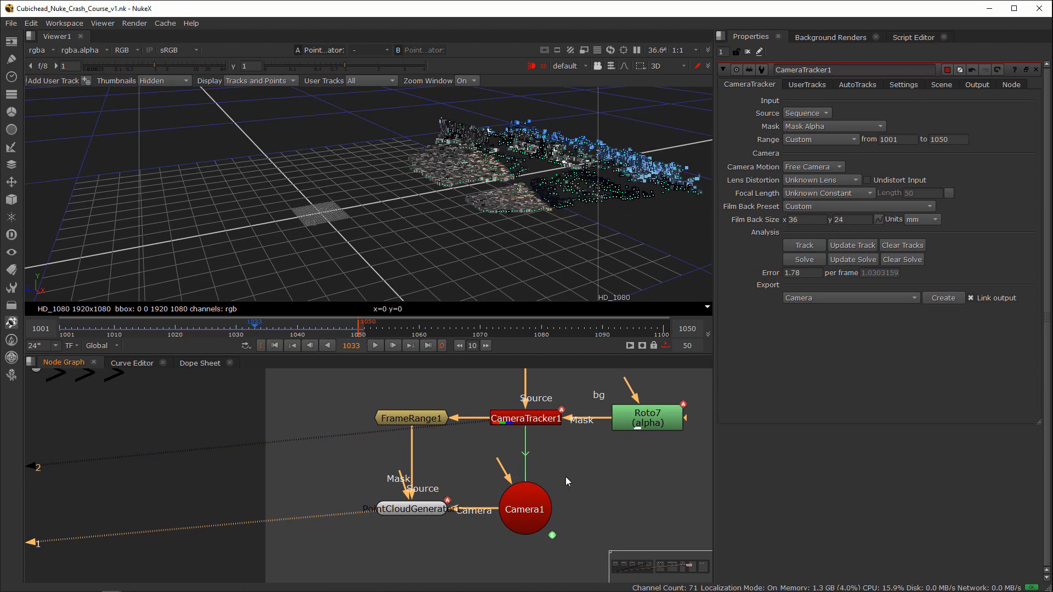
pyautogui.click(580, 482)
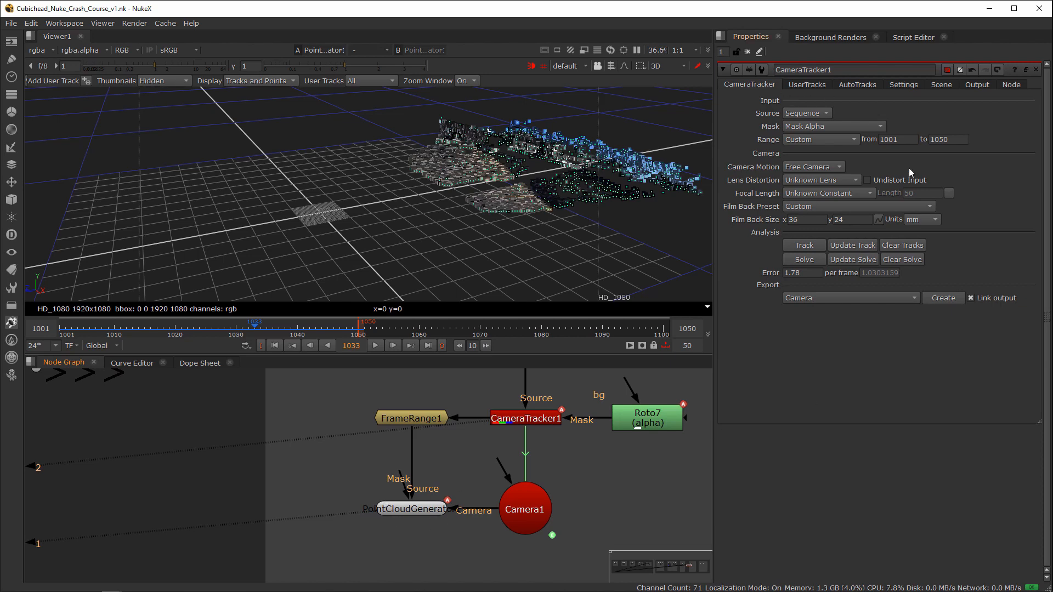
pyautogui.moveTo(466, 476); pyautogui.dragTo(355, 532)
pyautogui.press('1')
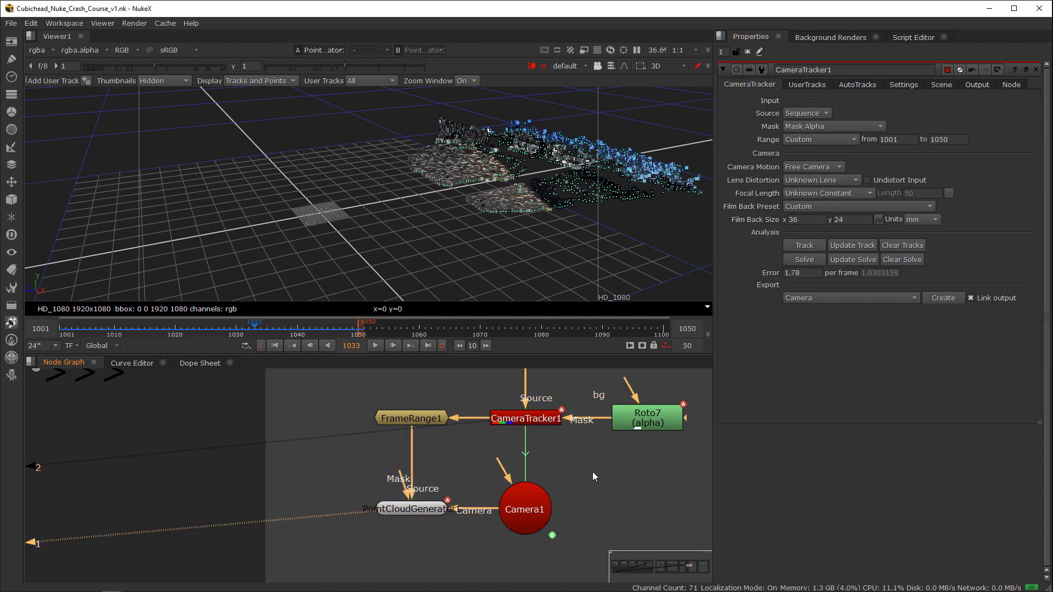
# Step: View Camera1 on viewer input 1, assign PointCloudGenerator1 to input 2, and inspect its dense cloud from several angles
pyautogui.moveTo(592, 471); pyautogui.dragTo(457, 556)
pyautogui.press('1')
pyautogui.click(481, 541)
pyautogui.click(413, 510)
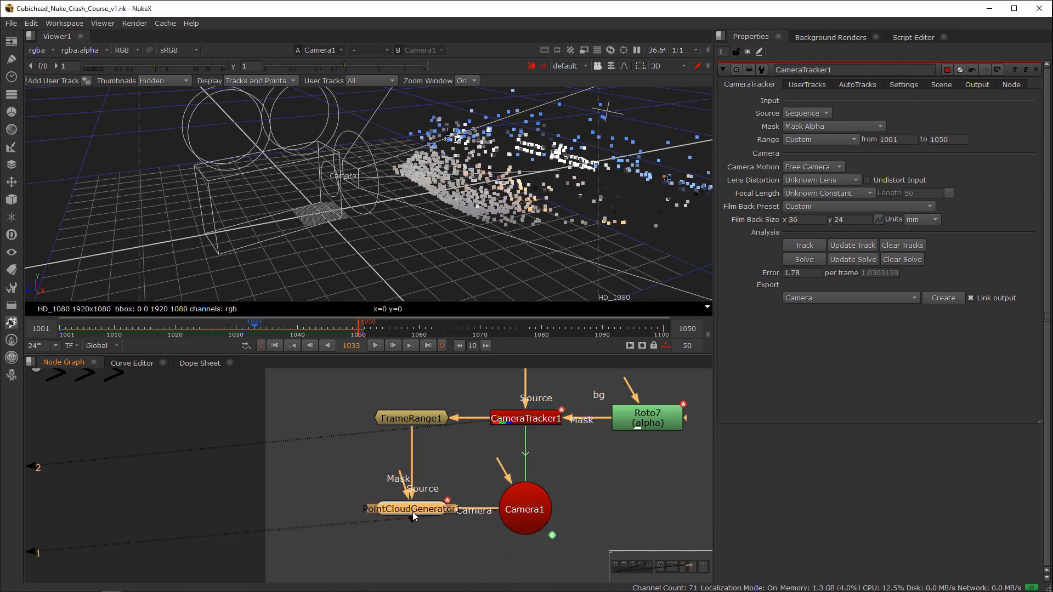
pyautogui.press('2')
pyautogui.press('2')
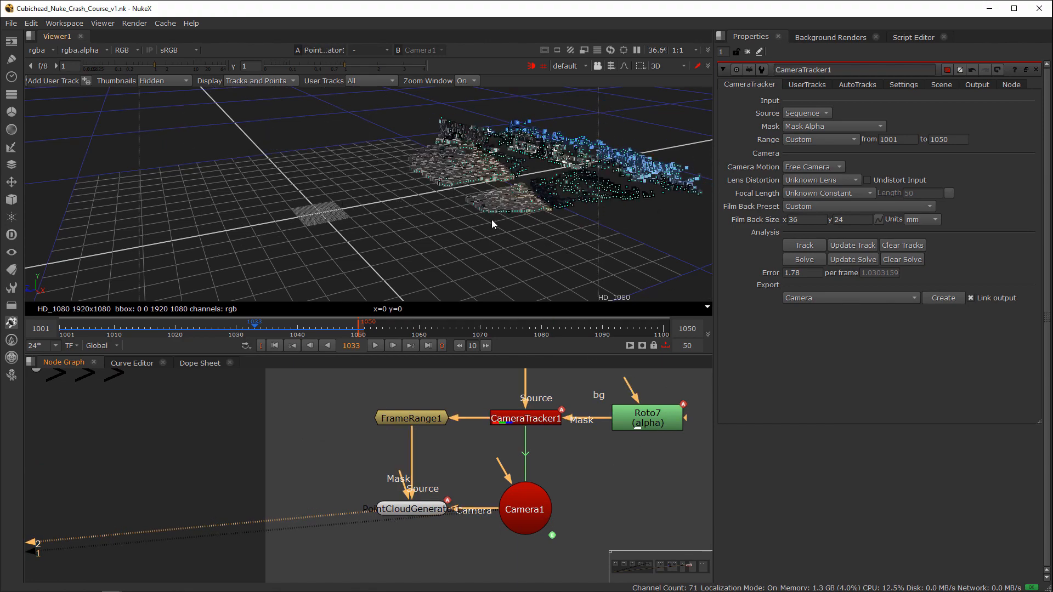
pyautogui.keyDown('ctrl'); pyautogui.moveTo(465, 246); pyautogui.dragTo(415, 272); pyautogui.keyUp('ctrl')
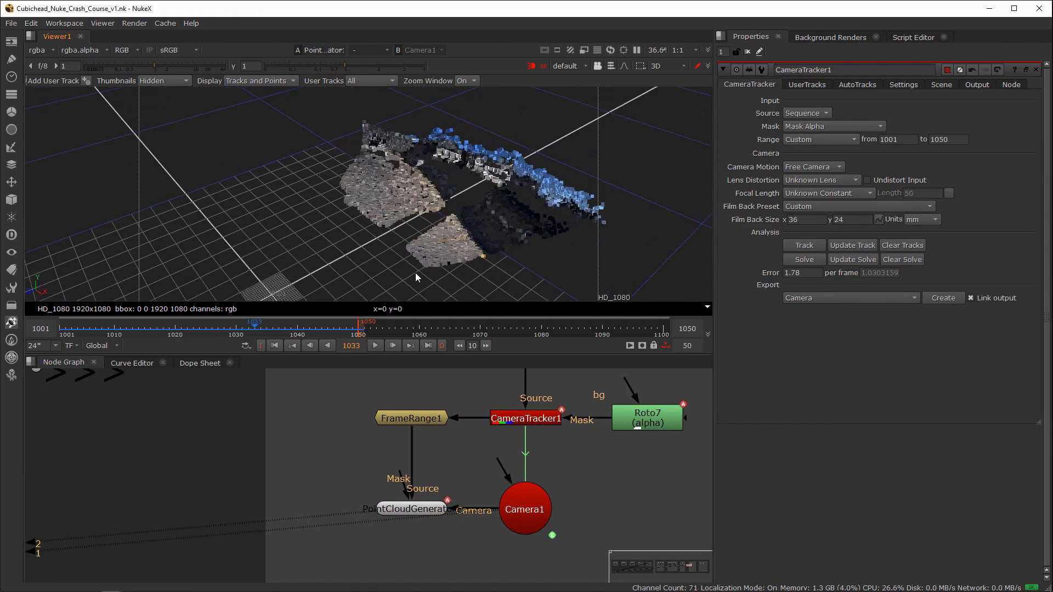
pyautogui.keyDown('alt'); pyautogui.moveTo(416, 272); pyautogui.dragTo(542, 226, button='middle'); pyautogui.keyUp('alt')
pyautogui.keyDown('ctrl'); pyautogui.moveTo(541, 226); pyautogui.dragTo(371, 176); pyautogui.keyUp('ctrl')
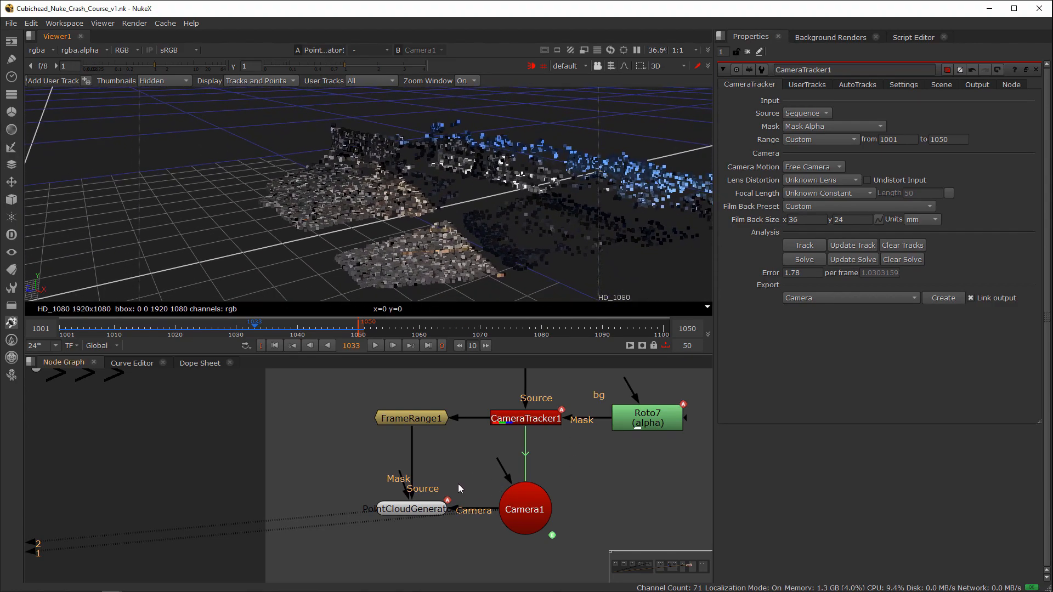
pyautogui.scroll(-3, 458, 483)
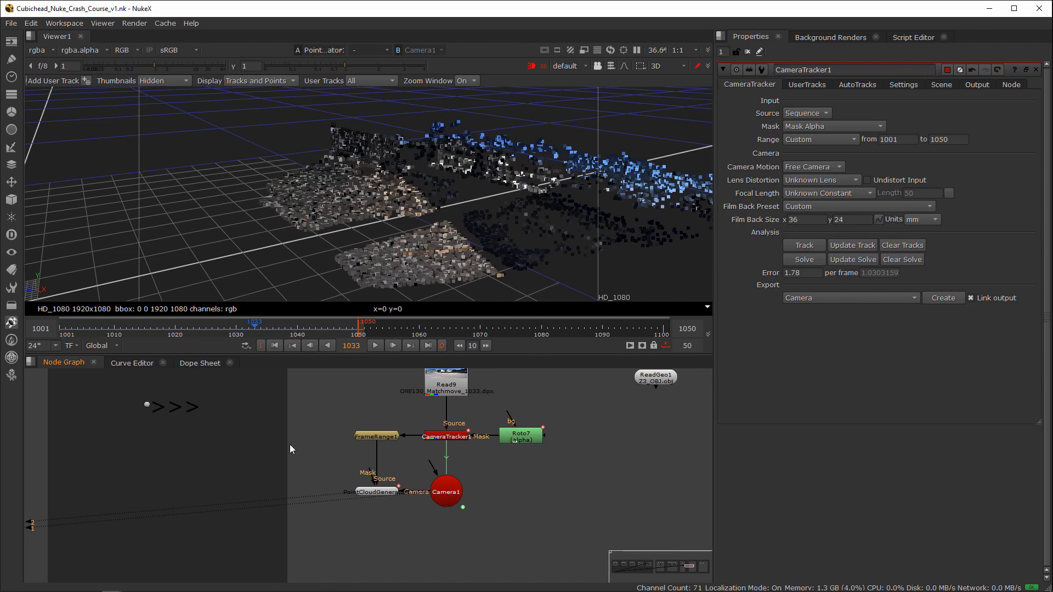
pyautogui.scroll(-5, 448, 465)
pyautogui.moveTo(459, 463); pyautogui.dragTo(640, 454, button='middle')
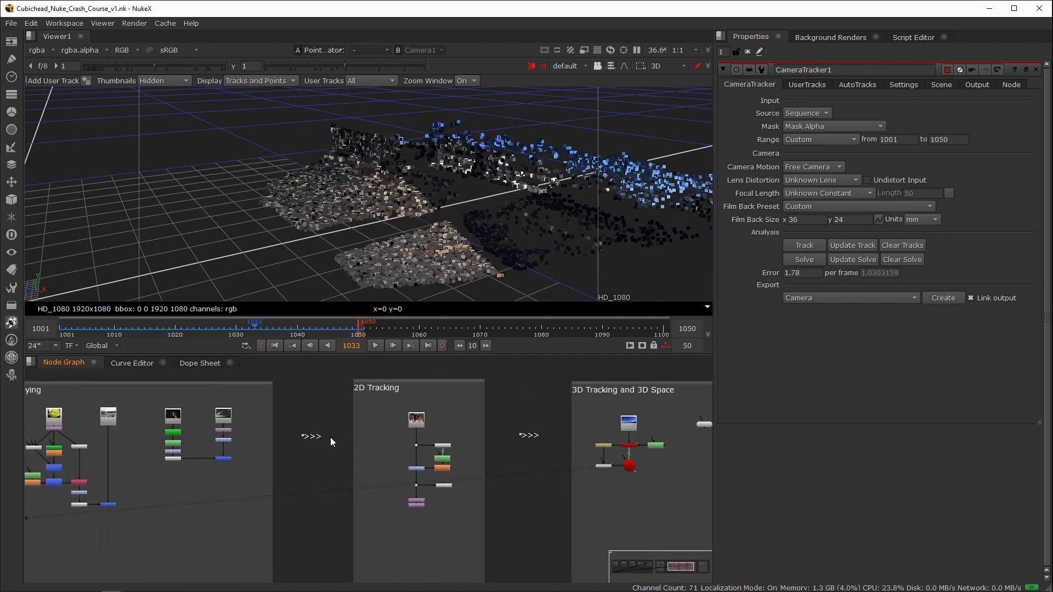
pyautogui.moveTo(524, 443); pyautogui.dragTo(289, 440, button='middle')
pyautogui.scroll(5, 462, 447)
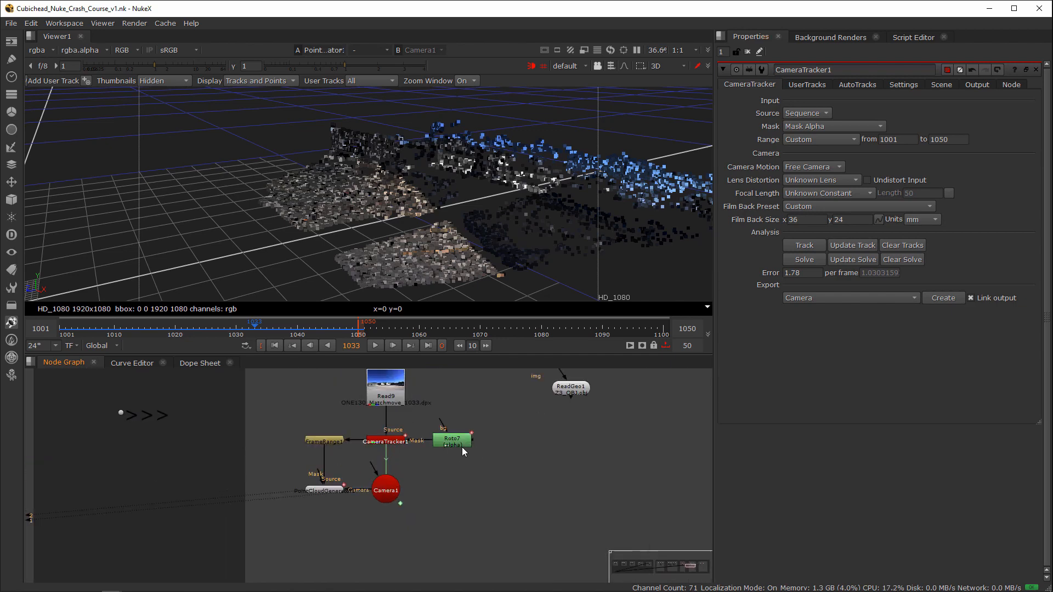
pyautogui.moveTo(461, 447); pyautogui.dragTo(446, 453, button='middle')
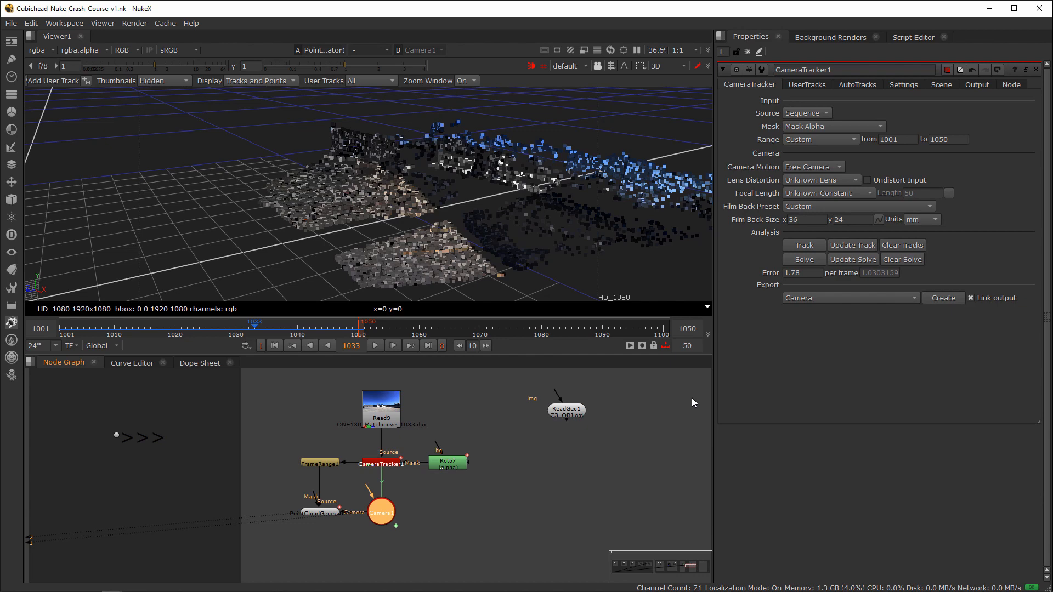
# Step: Open PointCloudGenerator1's group settings and set the 3D viewer to vertex selection
pyautogui.doubleClick(316, 513)
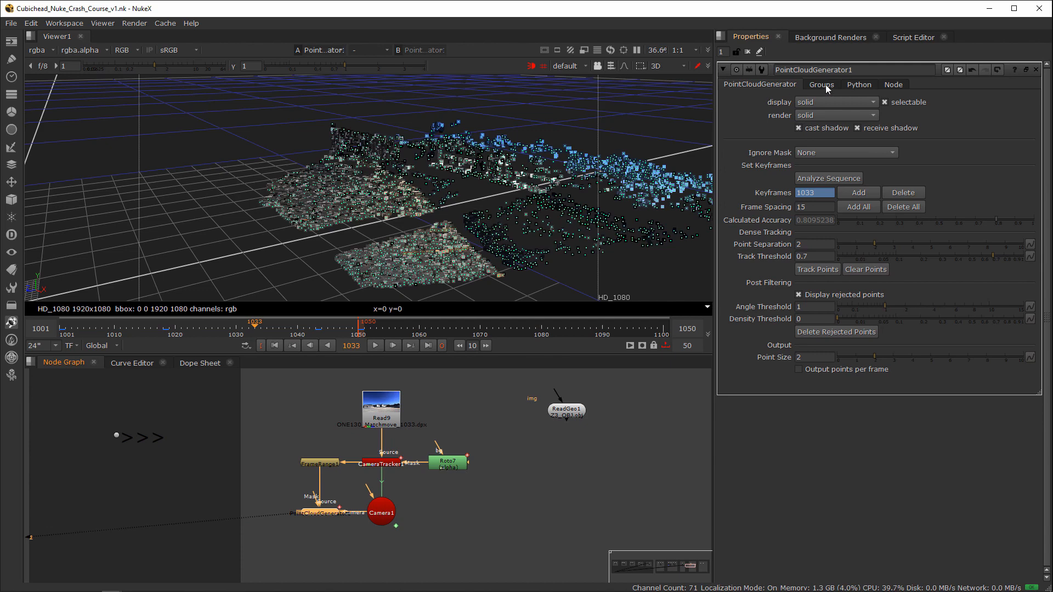
pyautogui.click(825, 88)
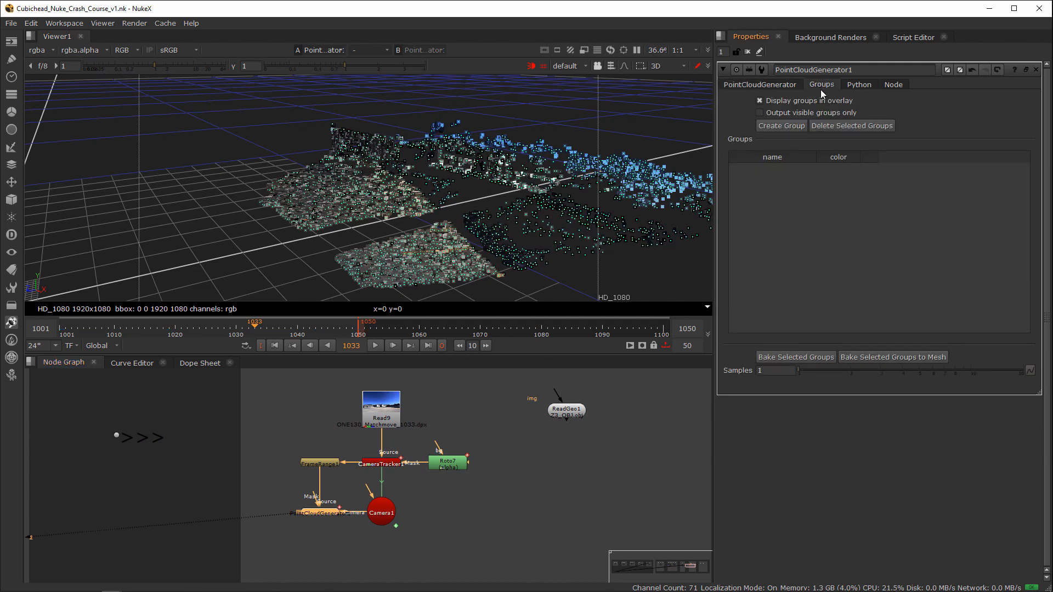
pyautogui.click(610, 67)
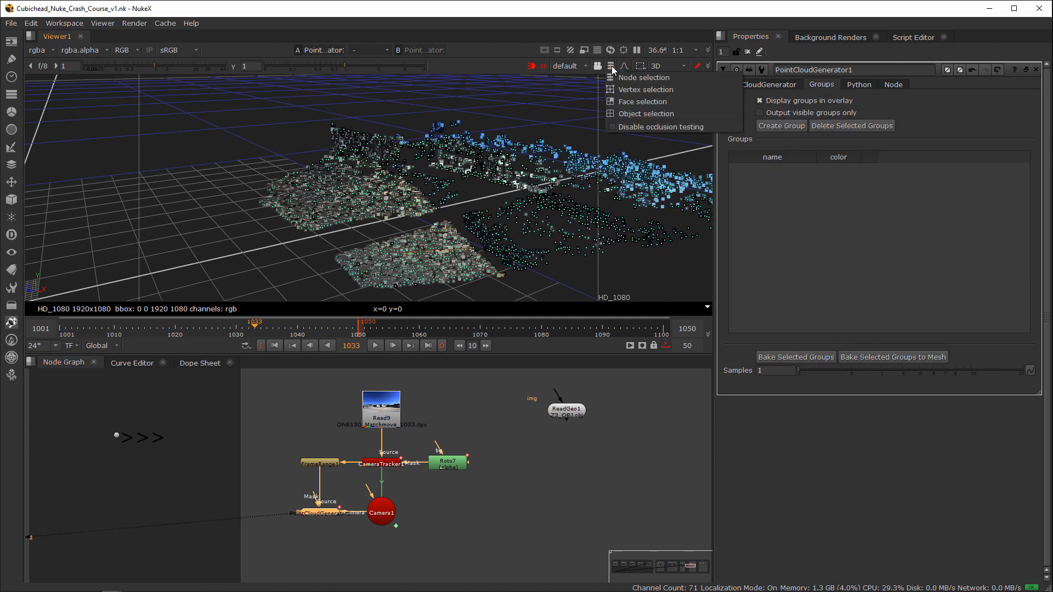
pyautogui.click(652, 90)
# Step: Select the cloud points of both dense ground patches and the adjoining upright section at the same end
pyautogui.keyDown('ctrl'); pyautogui.moveTo(379, 168); pyautogui.dragTo(346, 128); pyautogui.keyUp('ctrl')
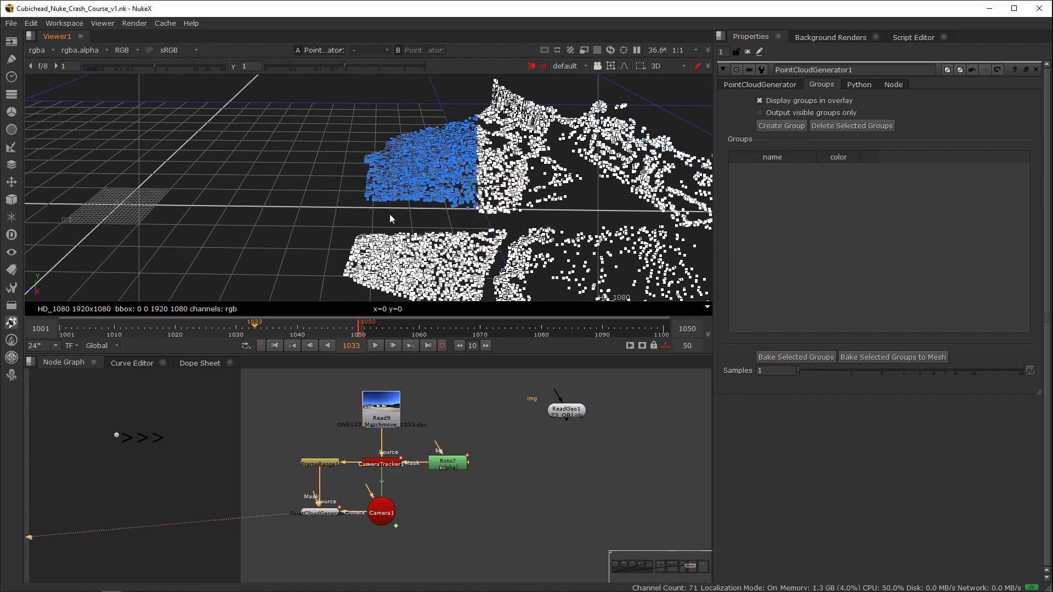
pyautogui.keyDown('ctrl'); pyautogui.moveTo(390, 216); pyautogui.dragTo(420, 214); pyautogui.keyUp('ctrl')
pyautogui.moveTo(296, 128); pyautogui.dragTo(441, 215)
pyautogui.moveTo(295, 110); pyautogui.dragTo(491, 314)
pyautogui.keyDown('shift'); pyautogui.moveTo(395, 78); pyautogui.dragTo(476, 112); pyautogui.keyUp('shift')
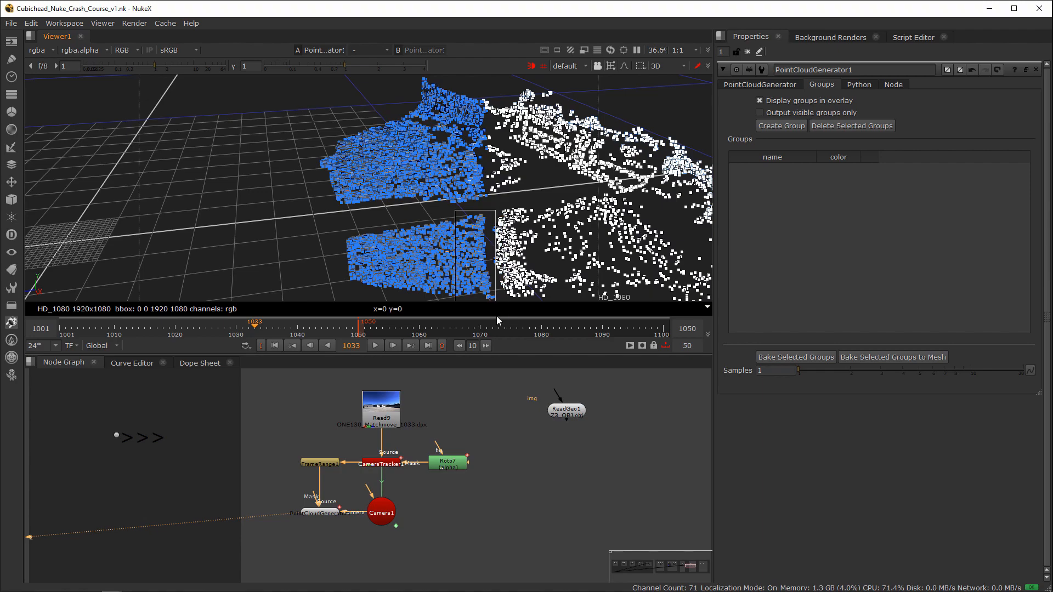
pyautogui.keyDown('ctrl'); pyautogui.moveTo(454, 235); pyautogui.dragTo(385, 177); pyautogui.keyUp('ctrl')
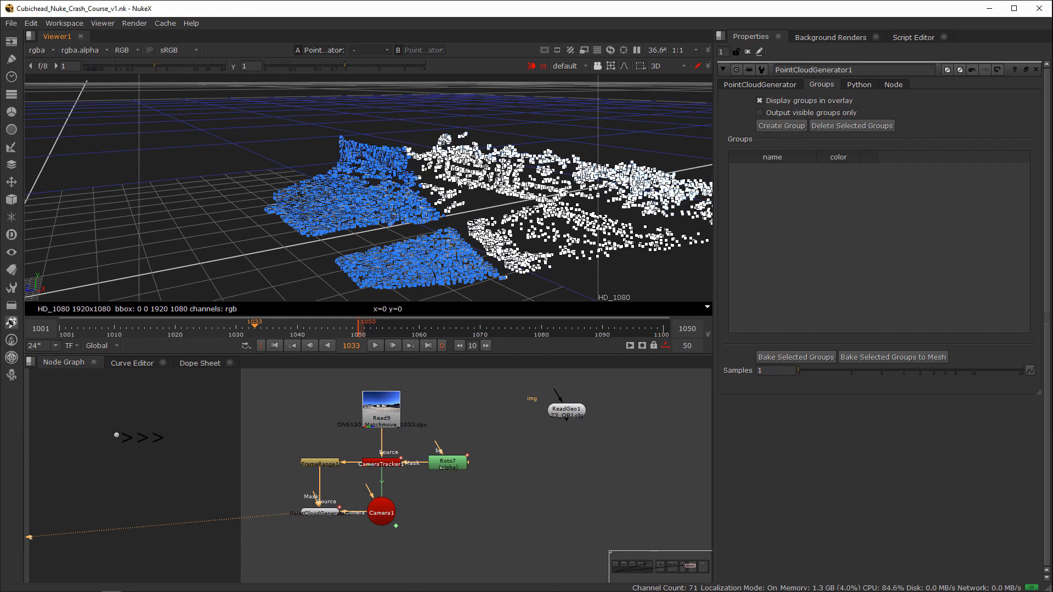
pyautogui.keyDown('ctrl'); pyautogui.moveTo(254, 189); pyautogui.dragTo(347, 195); pyautogui.keyUp('ctrl')
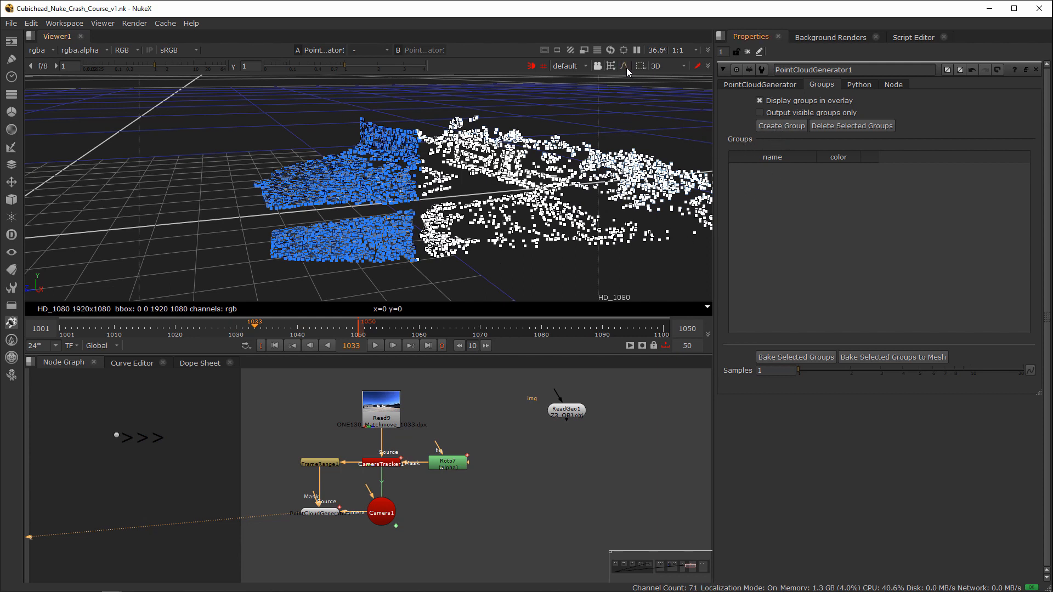
# Step: Create a group from the selected points and bake that group to a mesh
pyautogui.click(781, 126)
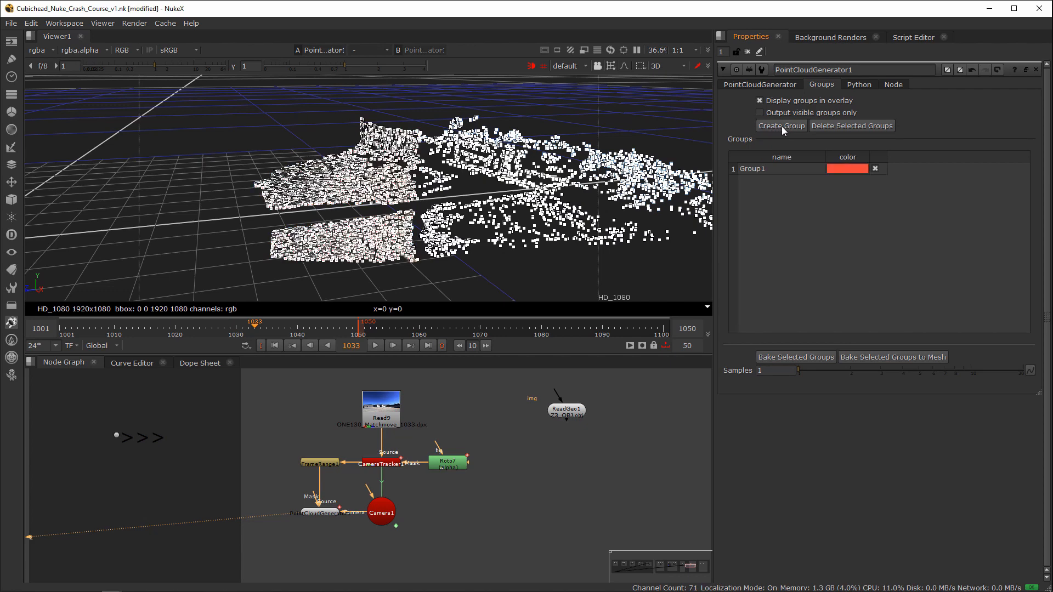
pyautogui.click(773, 171)
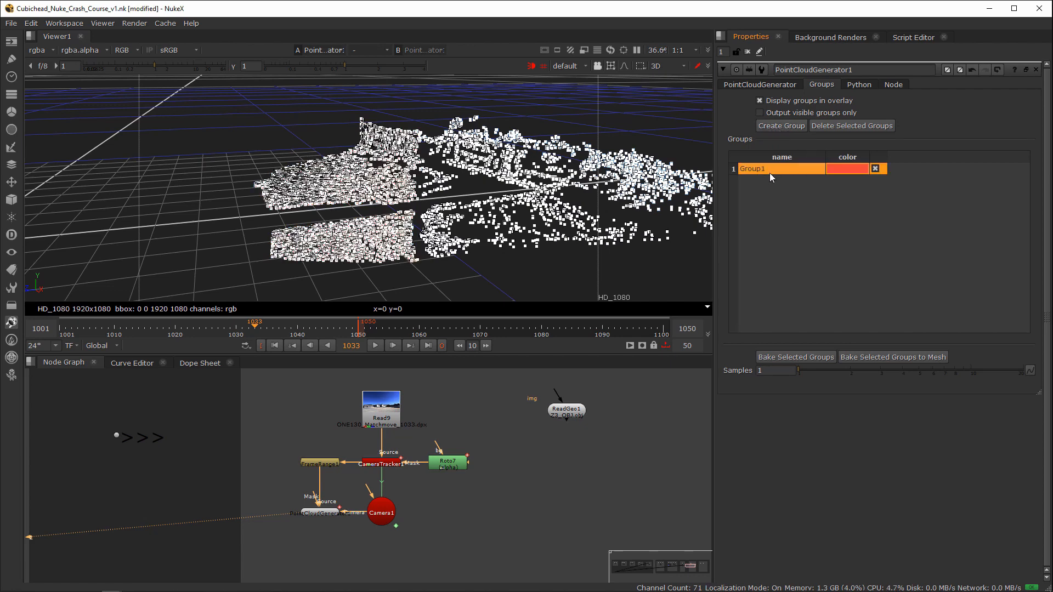
pyautogui.click(907, 357)
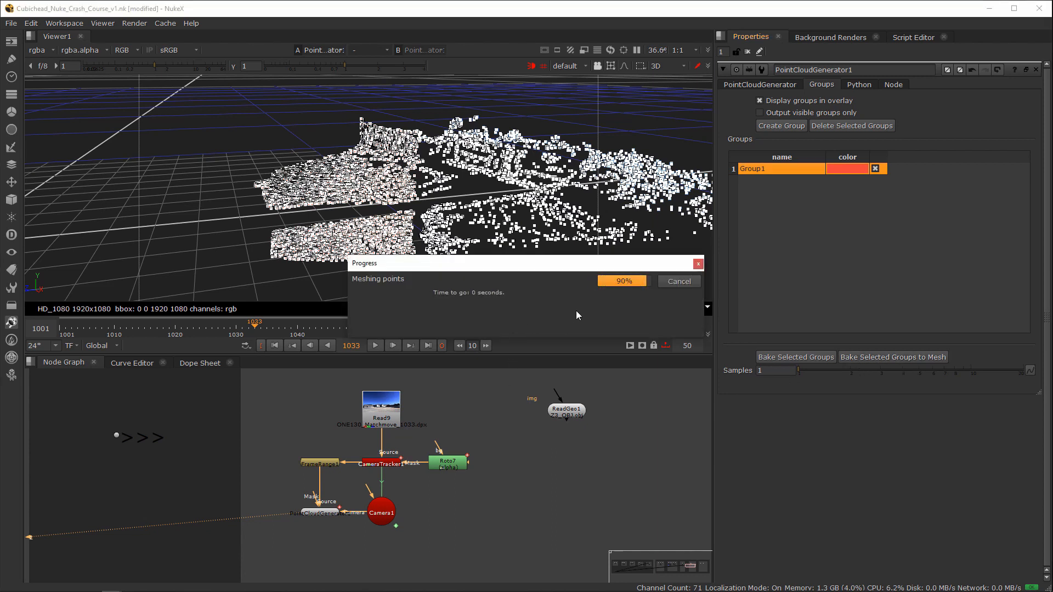
pyautogui.click(324, 501)
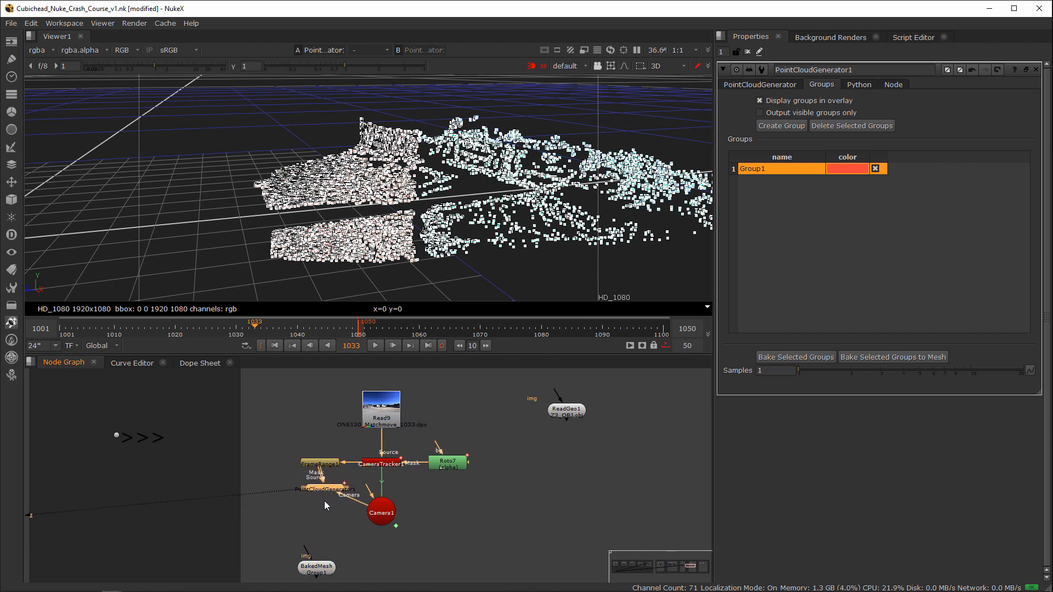
# Step: Rearrange the node graph so the BakedMesh node sits just below Camera1
pyautogui.moveTo(316, 568); pyautogui.dragTo(313, 557)
pyautogui.moveTo(329, 489); pyautogui.dragTo(366, 568)
pyautogui.moveTo(367, 568); pyautogui.dragTo(372, 520, button='middle')
pyautogui.click(451, 504)
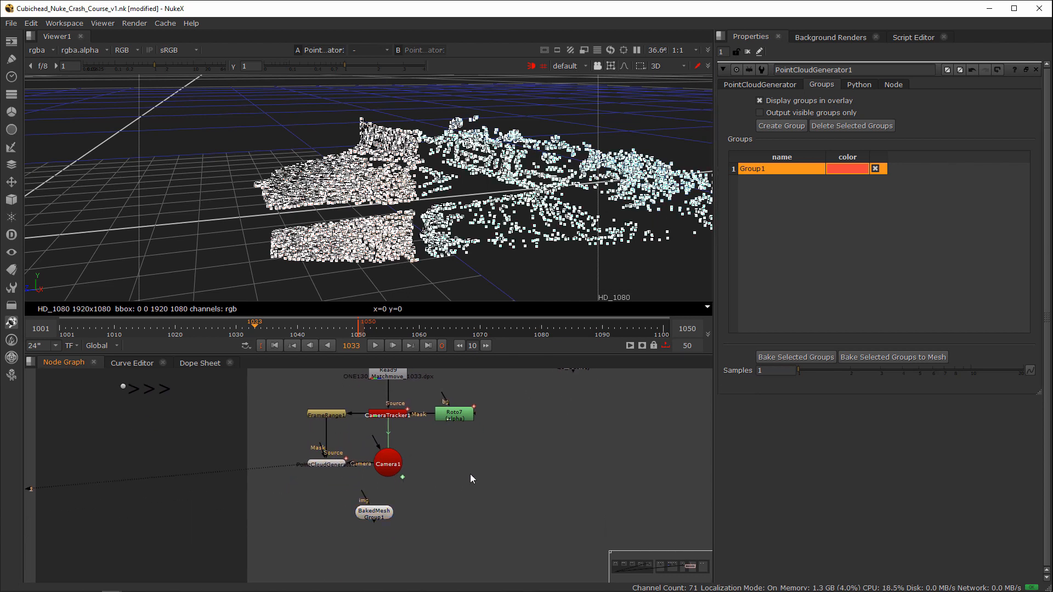
pyautogui.press('Tab')
pyautogui.write('scene')
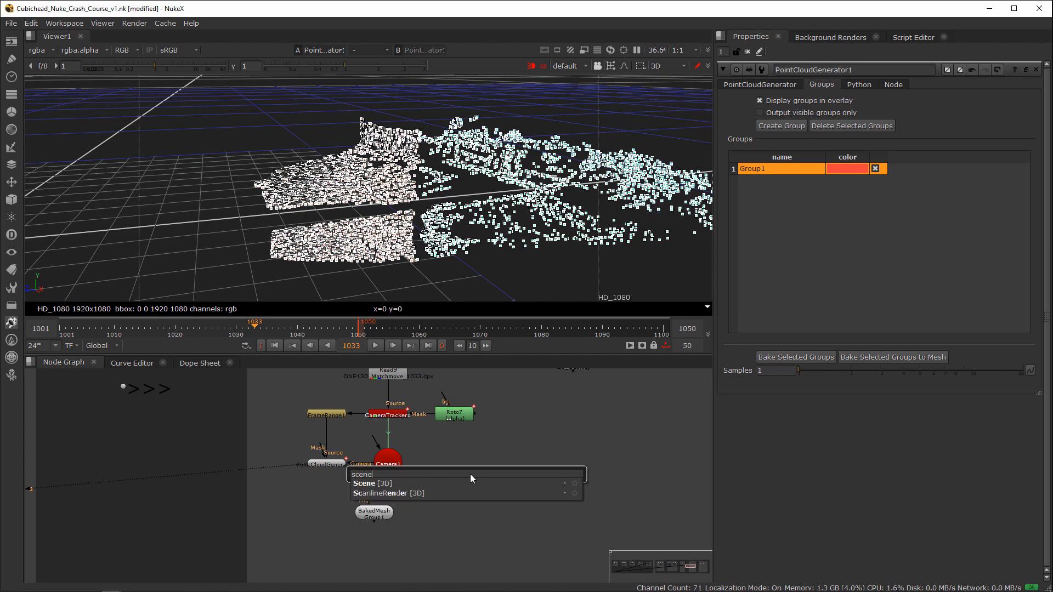
pyautogui.click(512, 518)
# Step: Show the BakedMesh node on viewer input 1, close all node properties, and orbit around the mesh
pyautogui.moveTo(370, 520); pyautogui.dragTo(348, 516)
pyautogui.press('1')
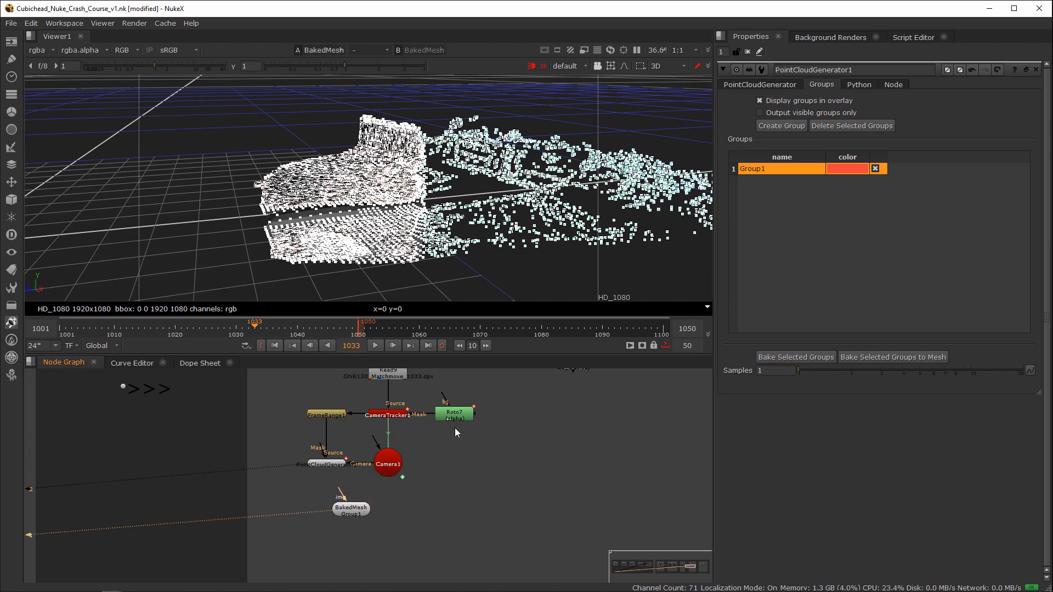
pyautogui.click(747, 51)
pyautogui.keyDown('ctrl'); pyautogui.moveTo(596, 183); pyautogui.dragTo(499, 225); pyautogui.keyUp('ctrl')
pyautogui.keyDown('ctrl'); pyautogui.moveTo(444, 266); pyautogui.dragTo(429, 291); pyautogui.keyUp('ctrl')
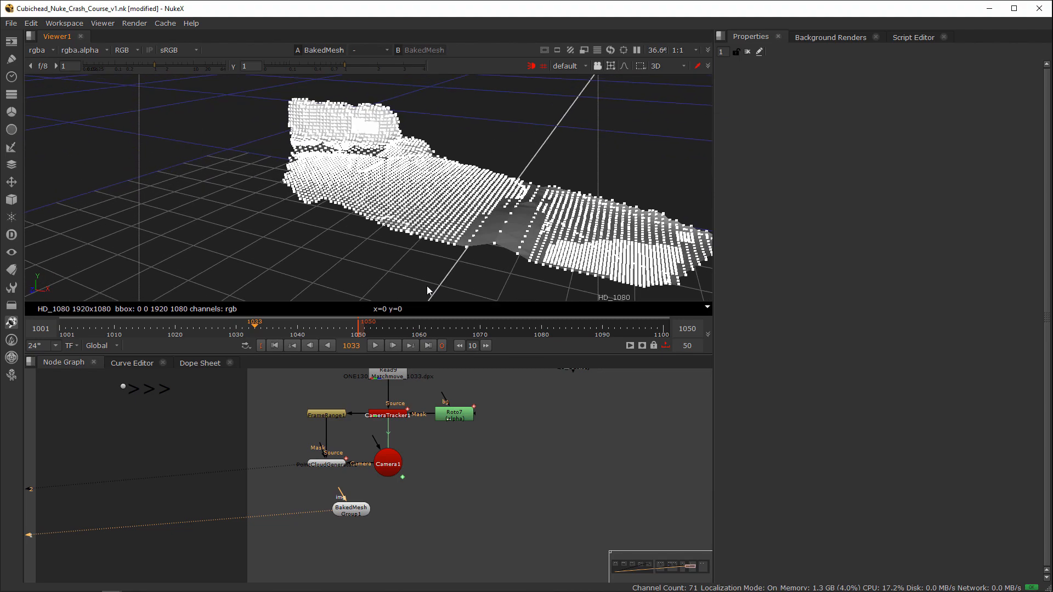
# Step: Switch the viewer to node selection and inspect the shaded baked mesh up close
pyautogui.click(597, 65)
pyautogui.click(630, 72)
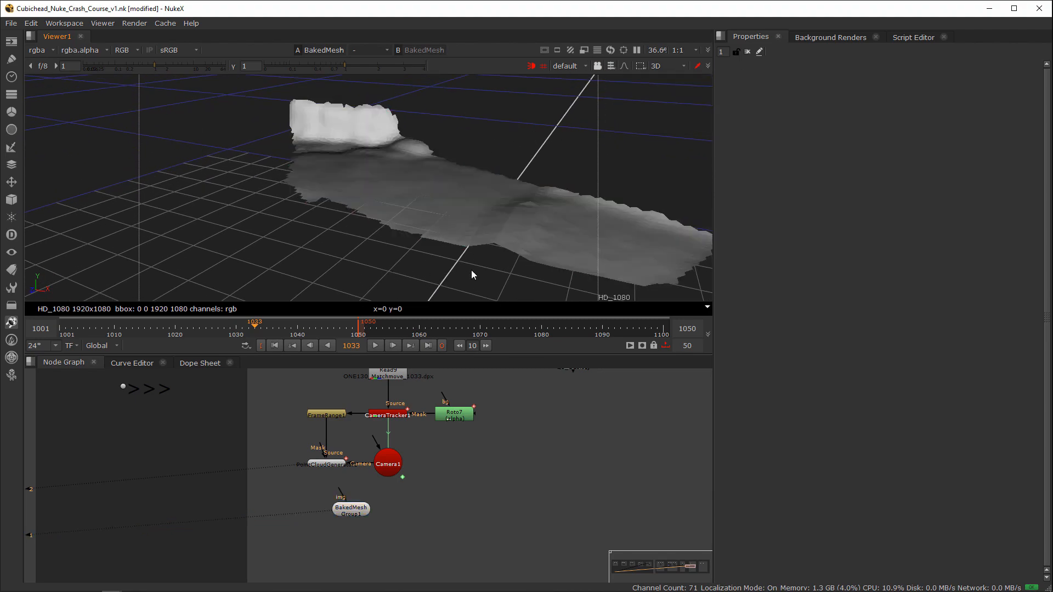
pyautogui.keyDown('ctrl'); pyautogui.moveTo(471, 271); pyautogui.dragTo(485, 211); pyautogui.keyUp('ctrl')
pyautogui.scroll(4, 485, 211)
pyautogui.scroll(-3, 489, 212)
pyautogui.scroll(3, 387, 188)
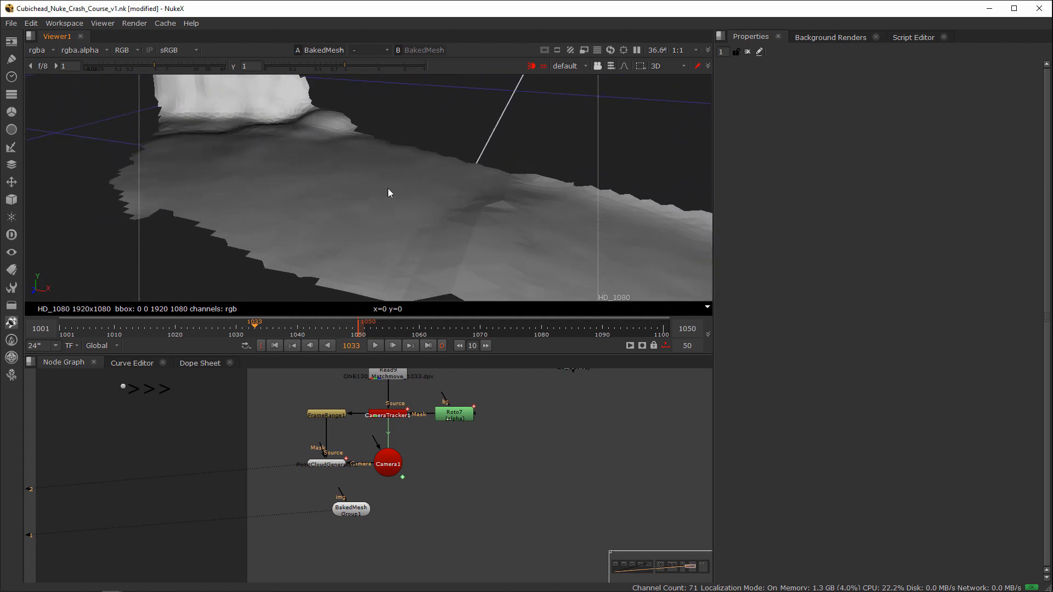
# Step: Move the BakedMesh node beside Camera1, below Roto7, and add an EditGeo node after it
pyautogui.click(362, 210)
pyautogui.moveTo(367, 507); pyautogui.dragTo(486, 465)
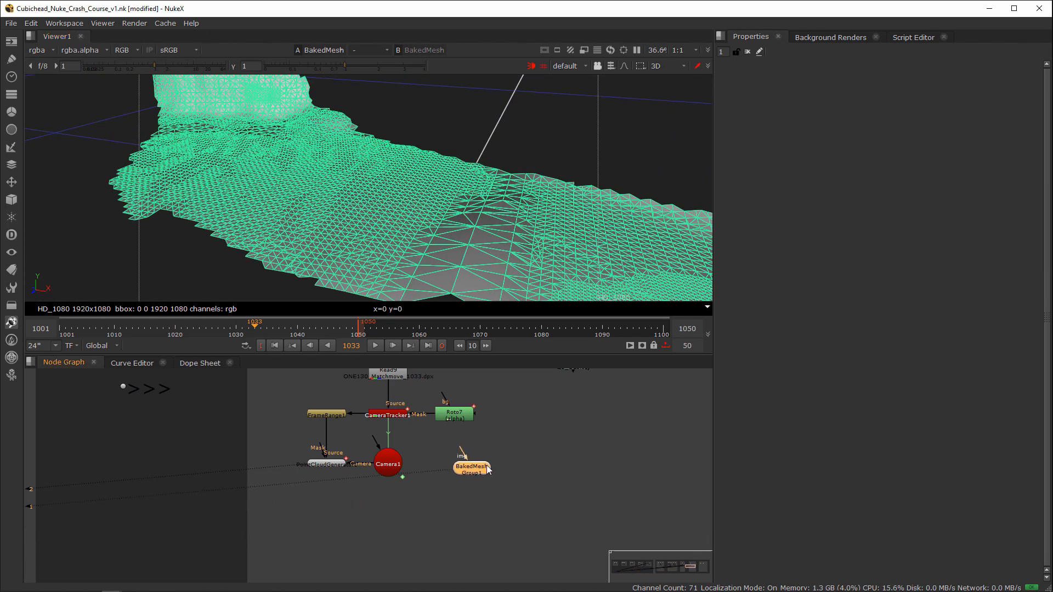
pyautogui.press('Tab')
pyautogui.write('edit')
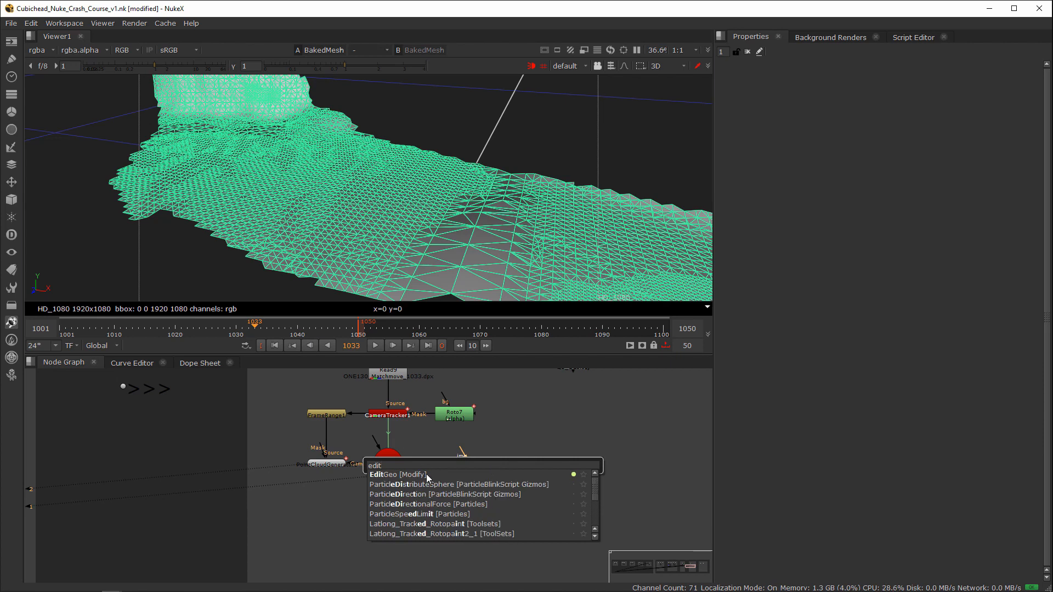
pyautogui.click(427, 474)
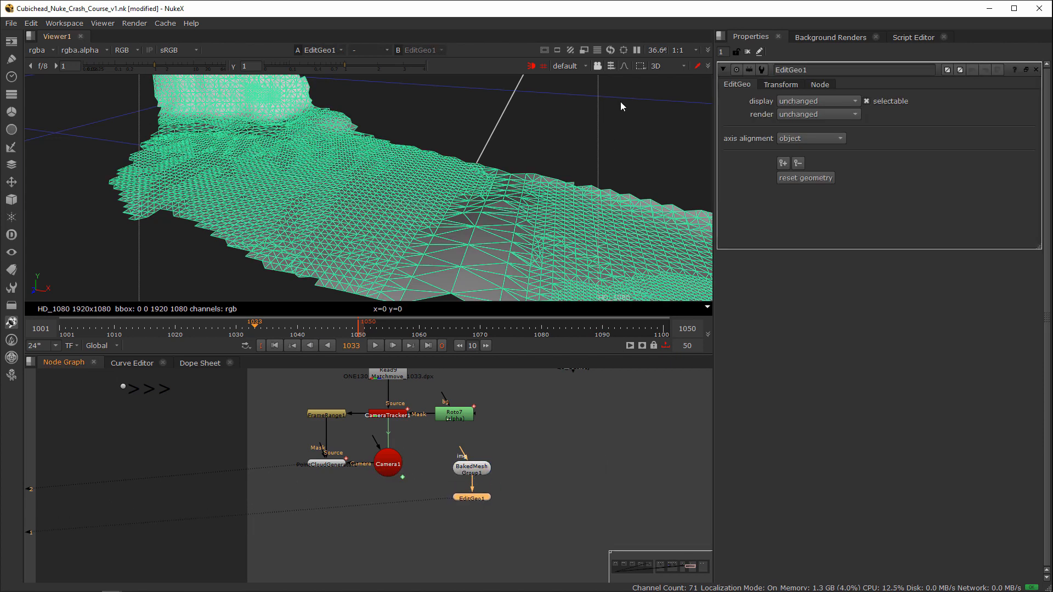
# Step: Use vertex selection to pick a small patch of the ground mesh, enable soft selection, and clear the selection
pyautogui.click(610, 65)
pyautogui.click(639, 93)
pyautogui.moveTo(331, 171); pyautogui.dragTo(347, 199)
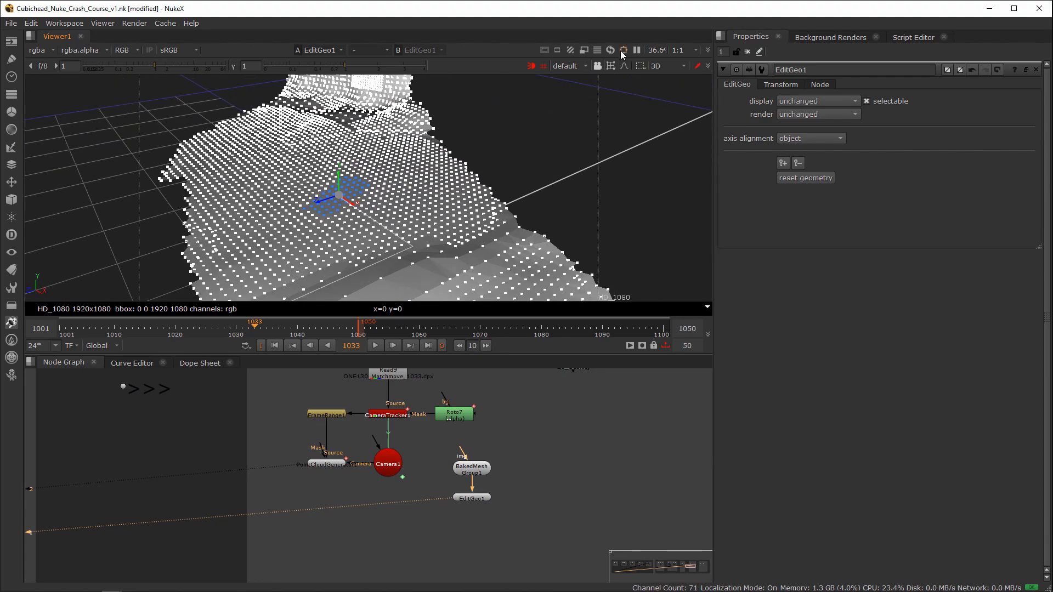
pyautogui.click(624, 66)
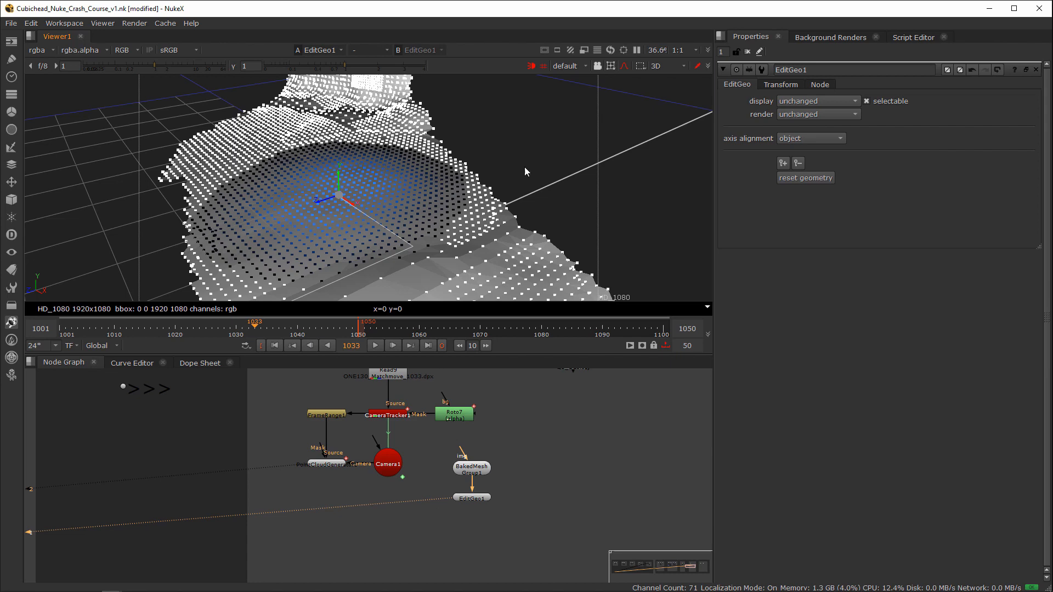
pyautogui.click(552, 161)
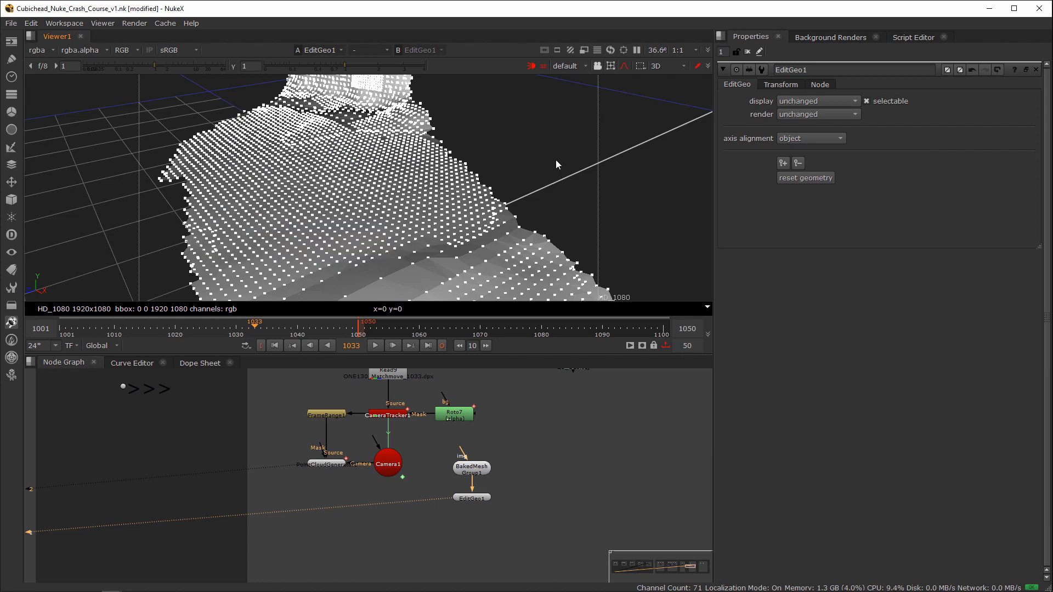
# Step: Show the S-shaped soft selection falloff curve in Viewer1's 3D settings, and select vertices on the ground mesh again
pyautogui.press('s')
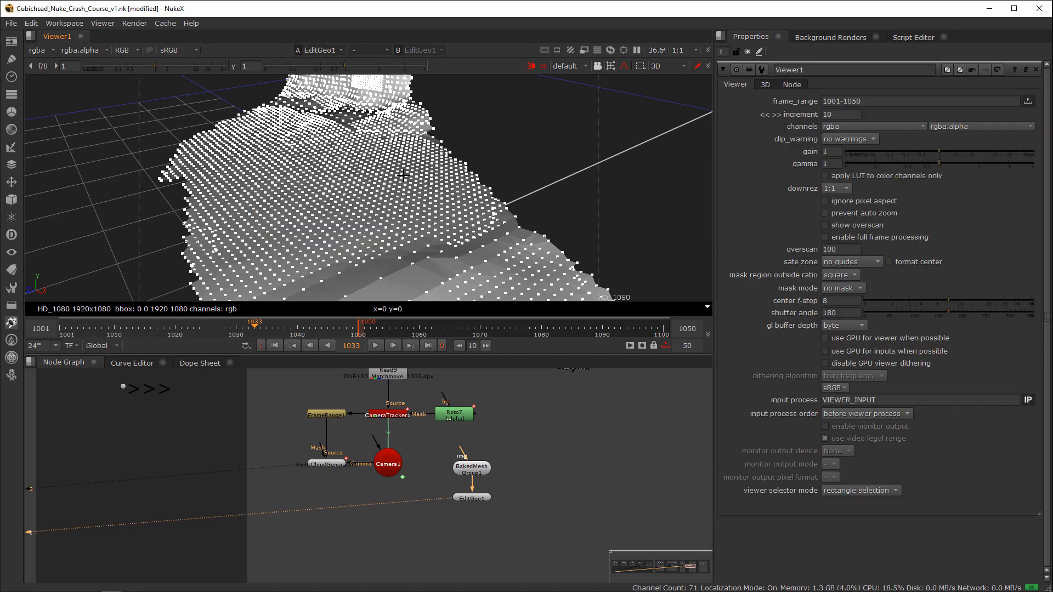
pyautogui.click(765, 84)
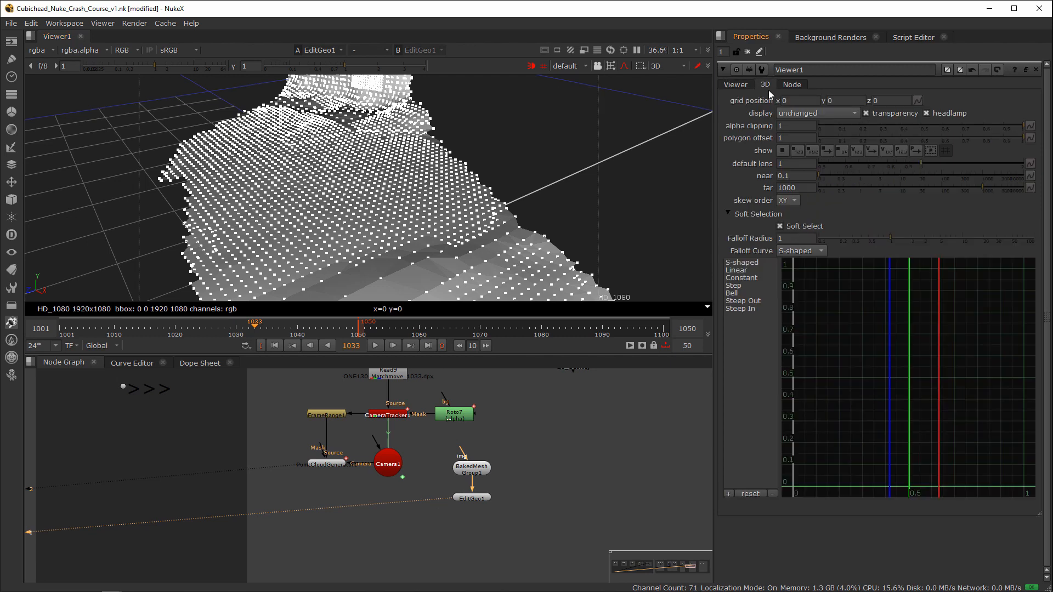
pyautogui.click(743, 263)
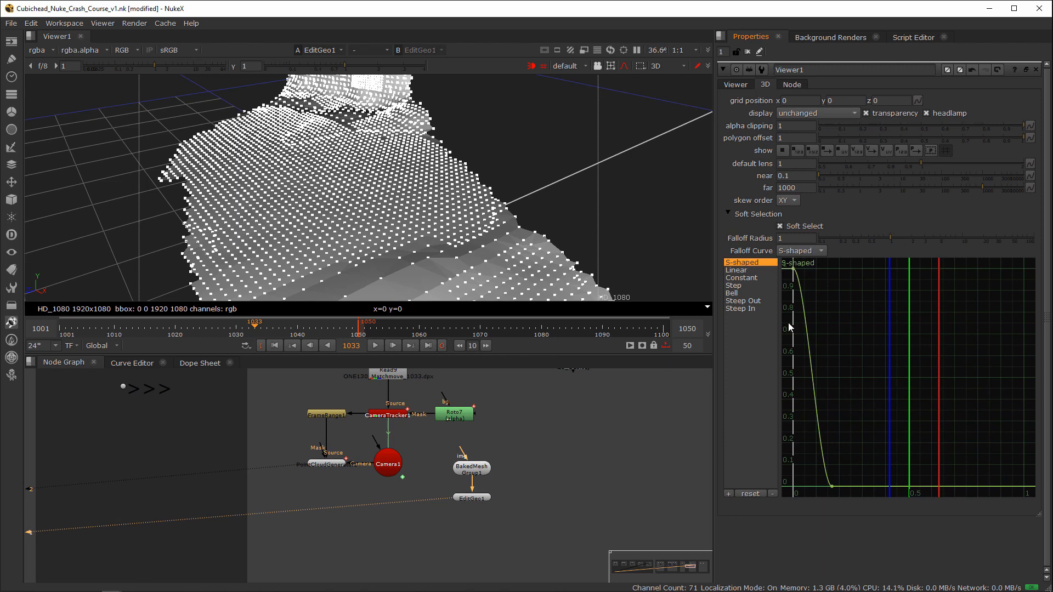
pyautogui.click(329, 190)
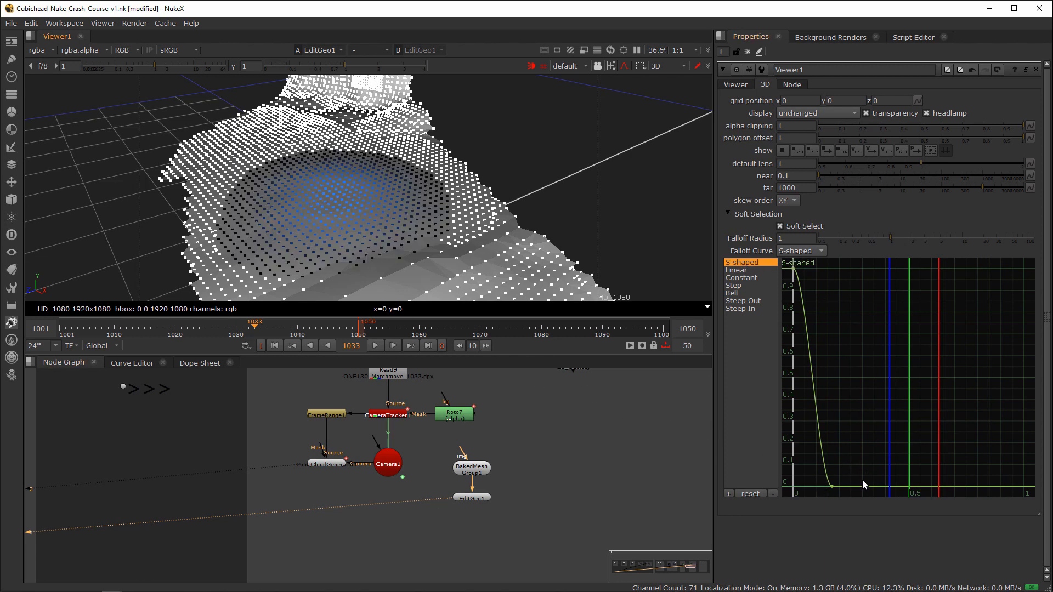
# Step: Widen the soft selection falloff by moving the end point of its S-shaped curve, and open EditGeo1's properties
pyautogui.moveTo(832, 487); pyautogui.dragTo(868, 482)
pyautogui.click(735, 85)
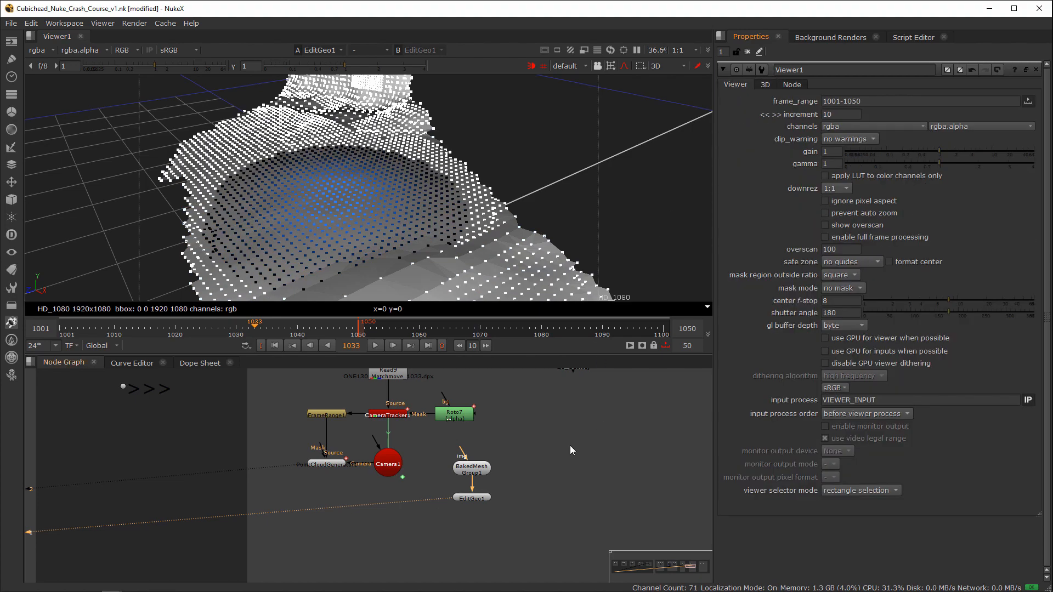
pyautogui.doubleClick(475, 500)
# Step: Raise the selected ground vertices with soft falloff into a smooth bump on the mesh
pyautogui.moveTo(412, 196); pyautogui.dragTo(514, 176, button='middle')
pyautogui.moveTo(420, 174); pyautogui.dragTo(415, 174, button='middle')
pyautogui.moveTo(400, 171); pyautogui.dragTo(403, 147)
pyautogui.keyDown('ctrl'); pyautogui.moveTo(510, 194); pyautogui.dragTo(412, 182); pyautogui.keyUp('ctrl')
pyautogui.moveTo(412, 182); pyautogui.dragTo(462, 186, button='middle')
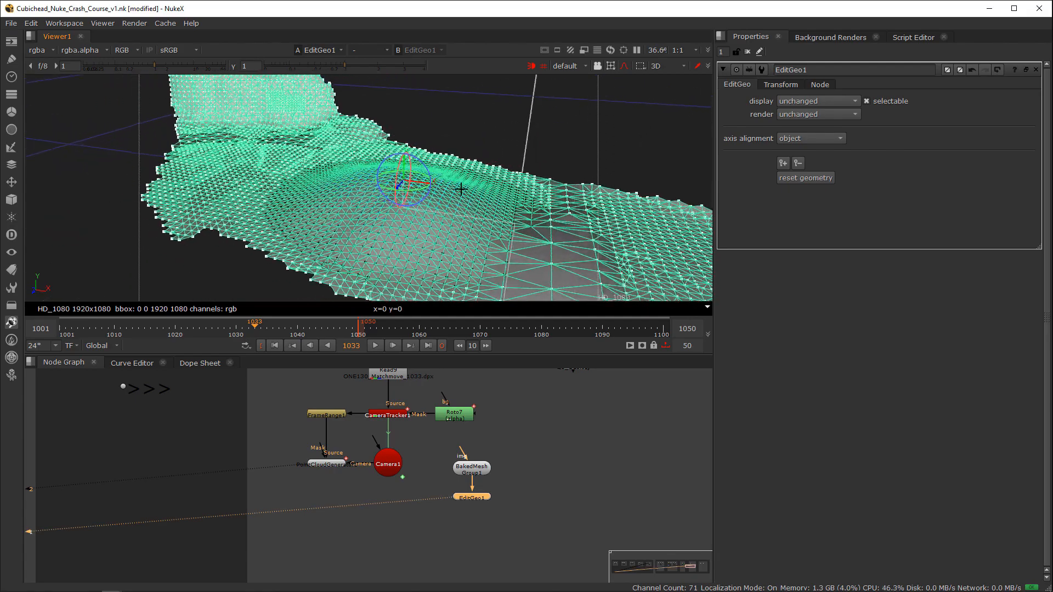
pyautogui.scroll(4, 461, 186)
pyautogui.keyDown('ctrl'); pyautogui.moveTo(461, 186); pyautogui.dragTo(449, 162); pyautogui.keyUp('ctrl')
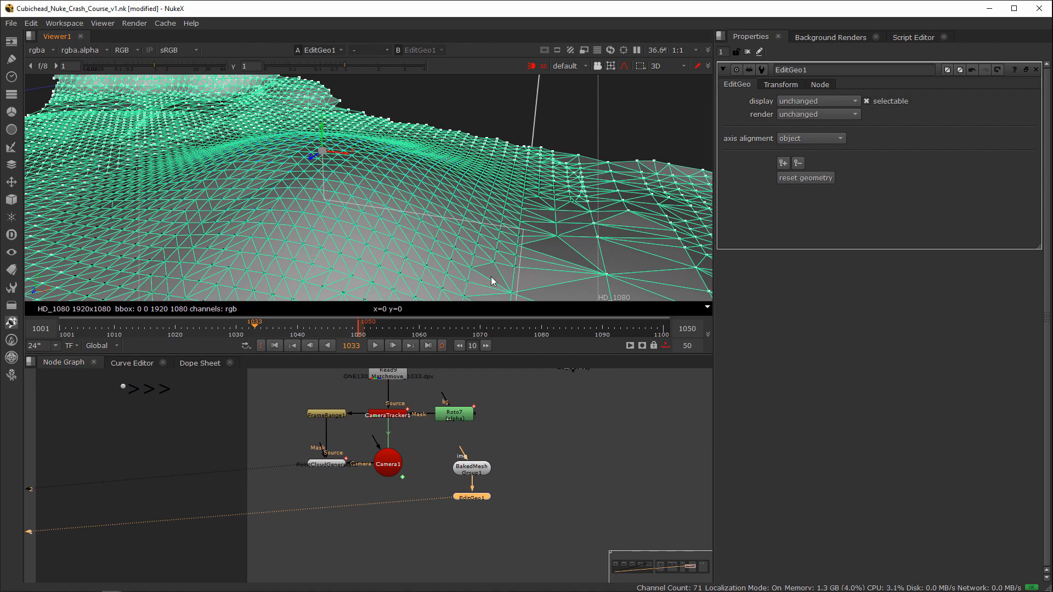
pyautogui.keyDown('ctrl'); pyautogui.moveTo(492, 276); pyautogui.dragTo(402, 200); pyautogui.keyUp('ctrl')
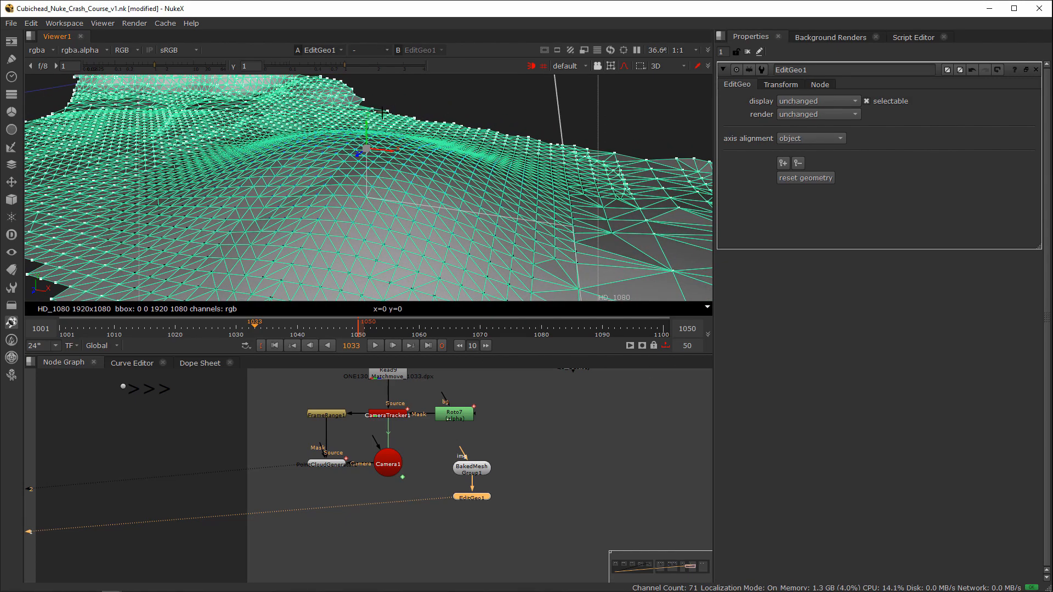
pyautogui.moveTo(367, 131); pyautogui.dragTo(367, 117)
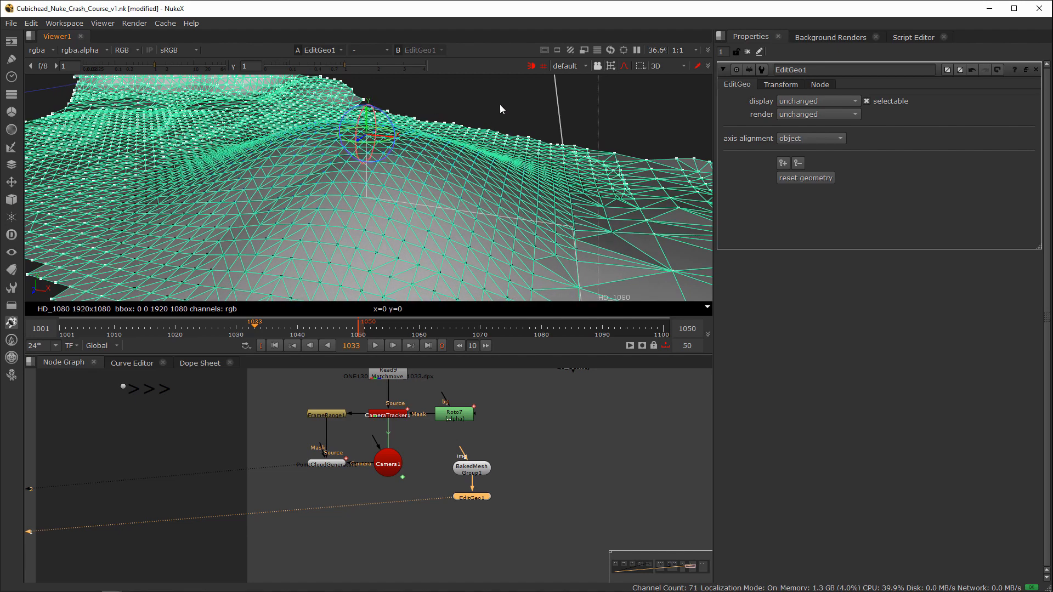
# Step: Undo the last vertex move and move the soft-selected ground vertices again to reshape the mesh
pyautogui.keyDown('ctrl'); pyautogui.moveTo(500, 110); pyautogui.dragTo(404, 164); pyautogui.keyUp('ctrl')
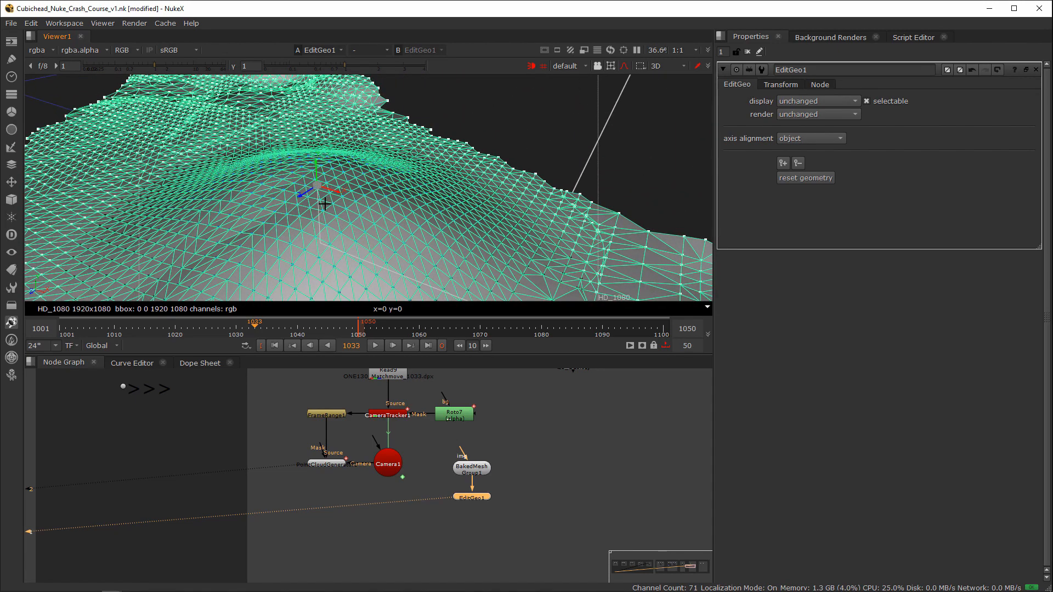
pyautogui.moveTo(324, 199)
pyautogui.keyDown('ctrl'); pyautogui.mouseDown()
pyautogui.moveTo(292, 206)
pyautogui.moveTo(320, 206)
pyautogui.mouseUp(); pyautogui.keyUp('ctrl')
pyautogui.hotkey('ctrl', 'z')
pyautogui.hotkey('ctrl', 'shift')
pyautogui.keyDown('ctrl'); pyautogui.keyDown('shift'); pyautogui.moveTo(318, 187); pyautogui.dragTo(373, 203); pyautogui.keyUp('shift'); pyautogui.keyUp('ctrl')
pyautogui.keyDown('alt'); pyautogui.moveTo(430, 172); pyautogui.dragTo(491, 159); pyautogui.keyUp('alt')
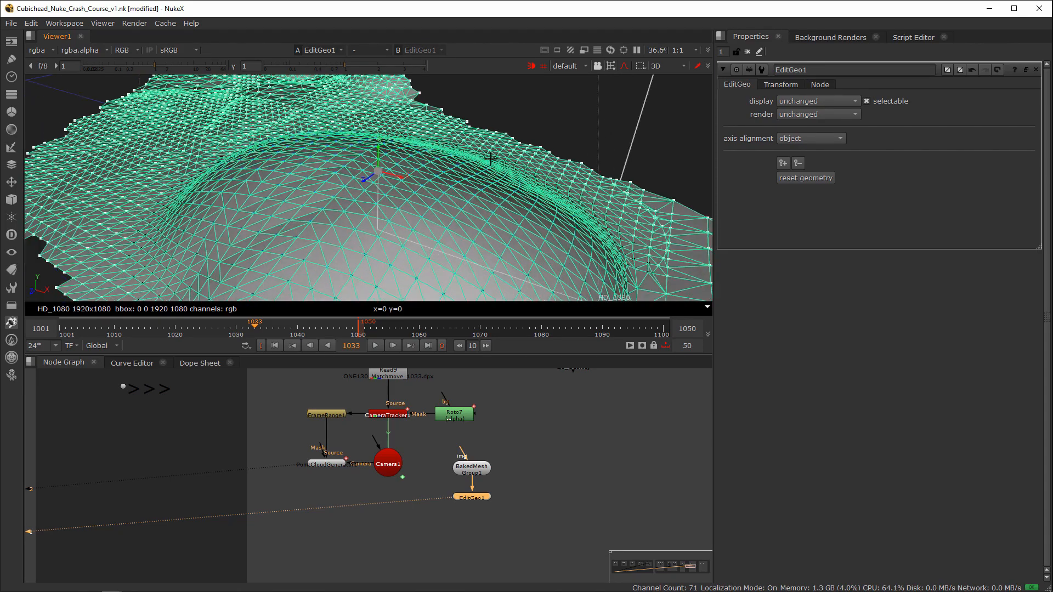
pyautogui.scroll(-5, 491, 159)
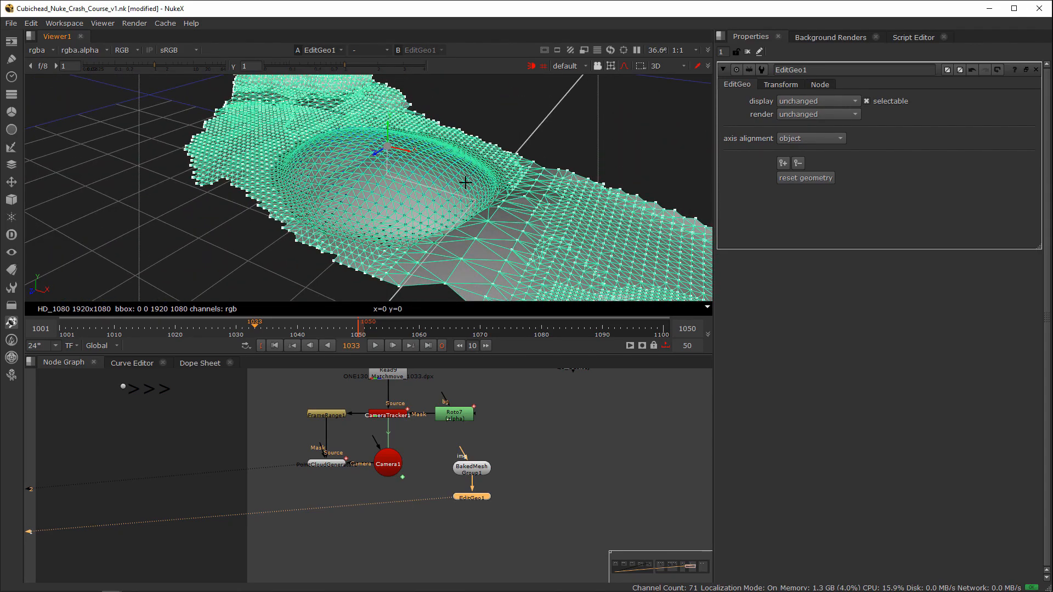
# Step: Select the BakedMeshGroup1 and EditGeo1 nodes and move them up to the right of Roto7
pyautogui.moveTo(529, 487); pyautogui.dragTo(413, 527)
pyautogui.moveTo(535, 452); pyautogui.dragTo(441, 517)
pyautogui.moveTo(477, 472); pyautogui.dragTo(519, 457)
pyautogui.moveTo(508, 482); pyautogui.dragTo(517, 488, button='middle')
pyautogui.scroll(-5, 518, 488)
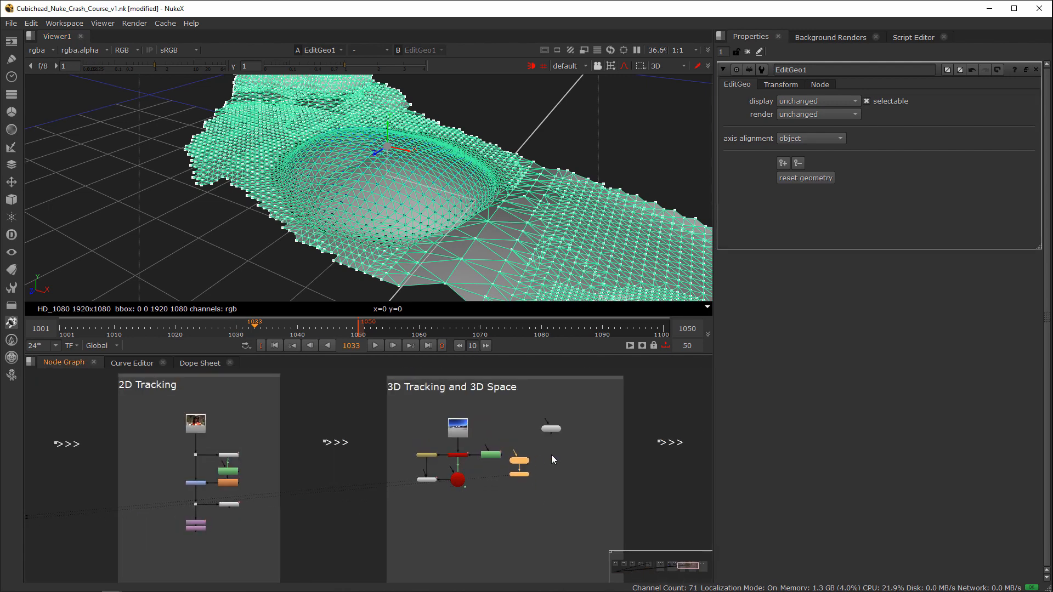
pyautogui.scroll(5, 551, 455)
pyautogui.moveTo(555, 416); pyautogui.dragTo(567, 418)
# Step: Delete the Camera1 node below CameraTracker1
pyautogui.click(390, 506)
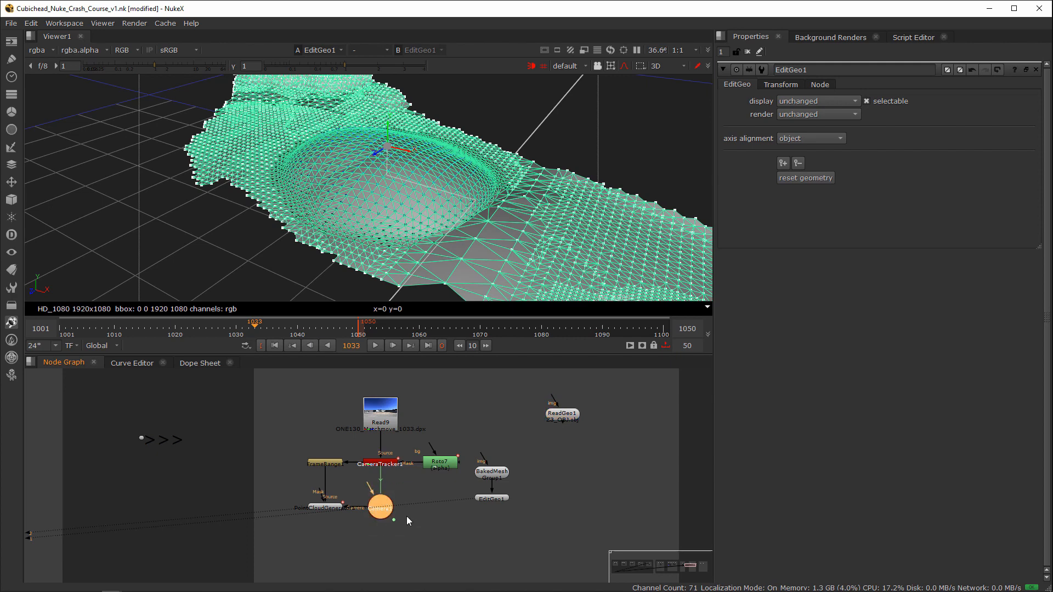
pyautogui.moveTo(406, 515); pyautogui.dragTo(420, 474, button='middle')
pyautogui.press('Delete')
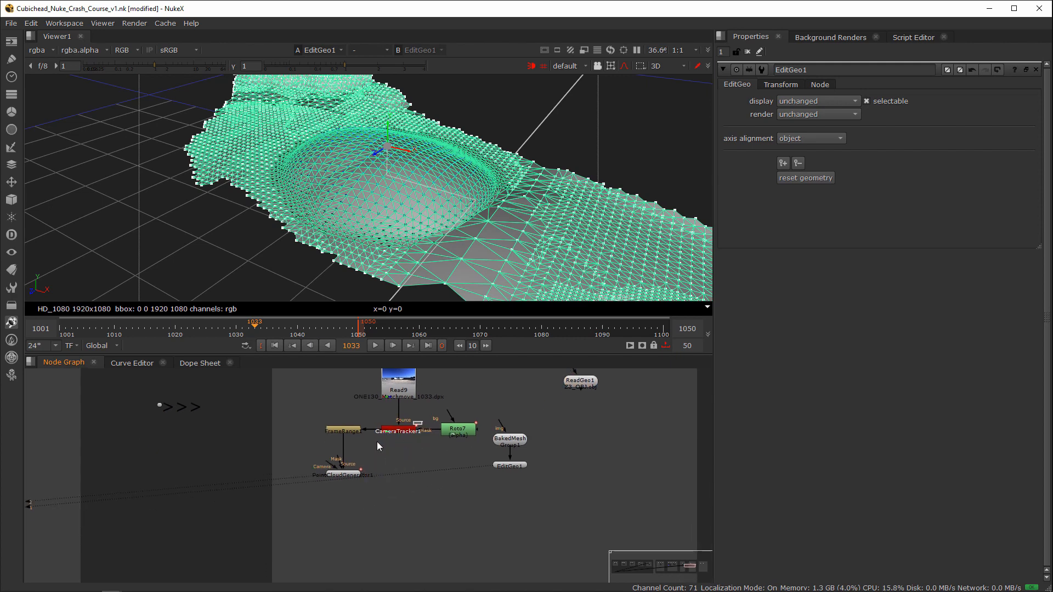
# Step: Open CameraTracker1, set its export type to Scene+, and create the linked scene nodes
pyautogui.click(400, 432)
pyautogui.doubleClick(402, 433)
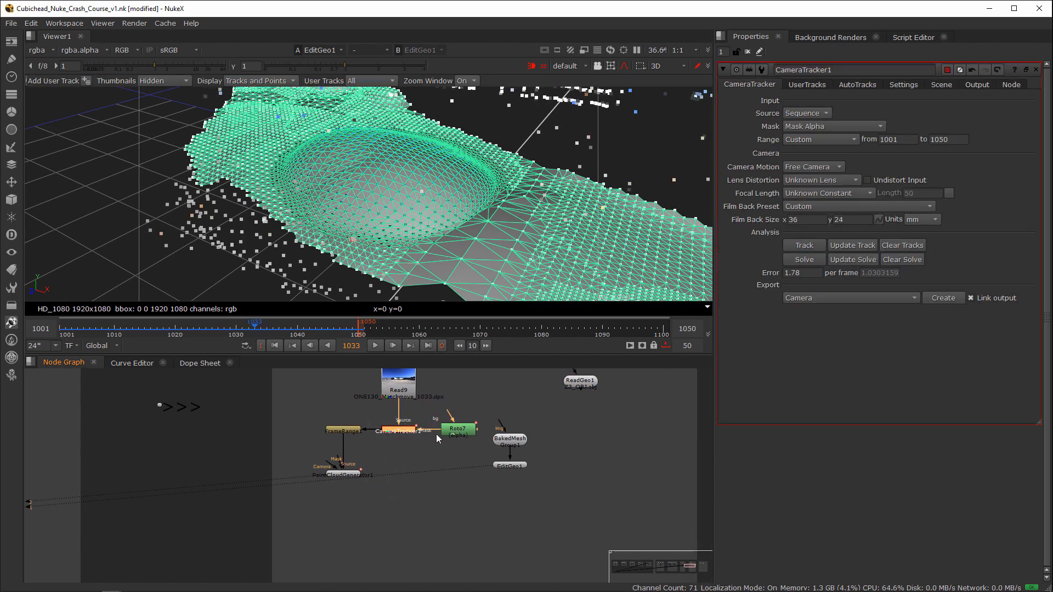
pyautogui.click(822, 297)
pyautogui.click(831, 344)
pyautogui.click(943, 299)
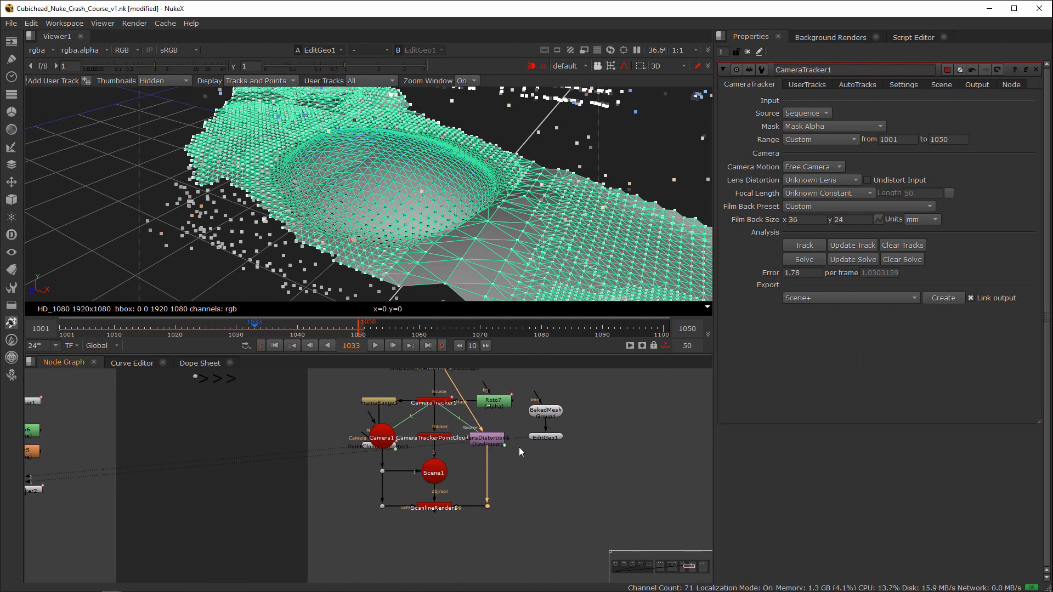
# Step: Move PointCloudGenerator1 to the left of FrameRange1, clear of the newly exported camera and scene nodes
pyautogui.moveTo(353, 445); pyautogui.dragTo(509, 528)
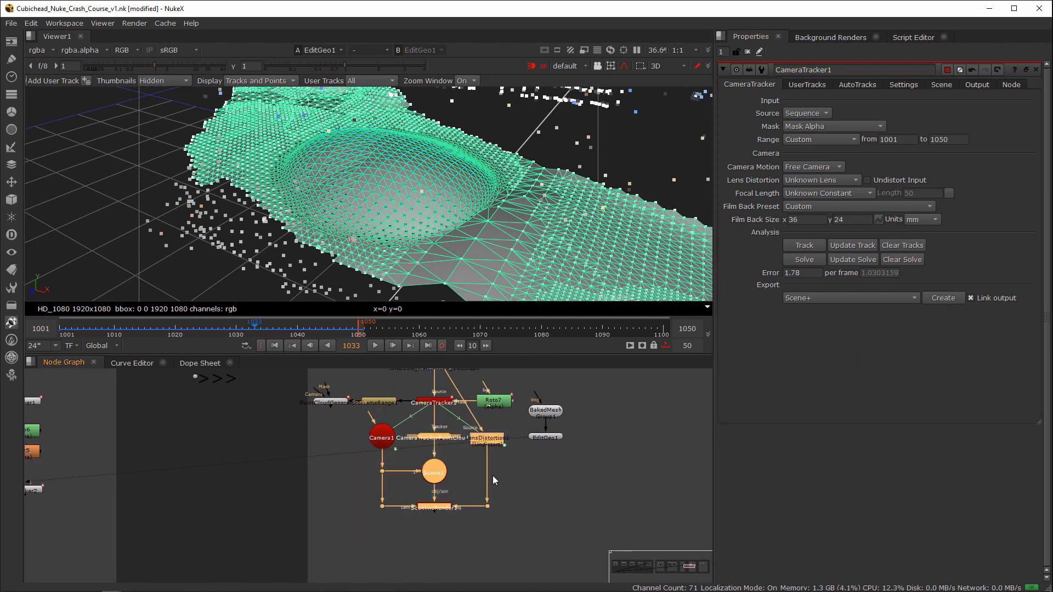
pyautogui.moveTo(487, 440); pyautogui.dragTo(488, 448)
pyautogui.click(385, 437)
pyautogui.scroll(4, 548, 456)
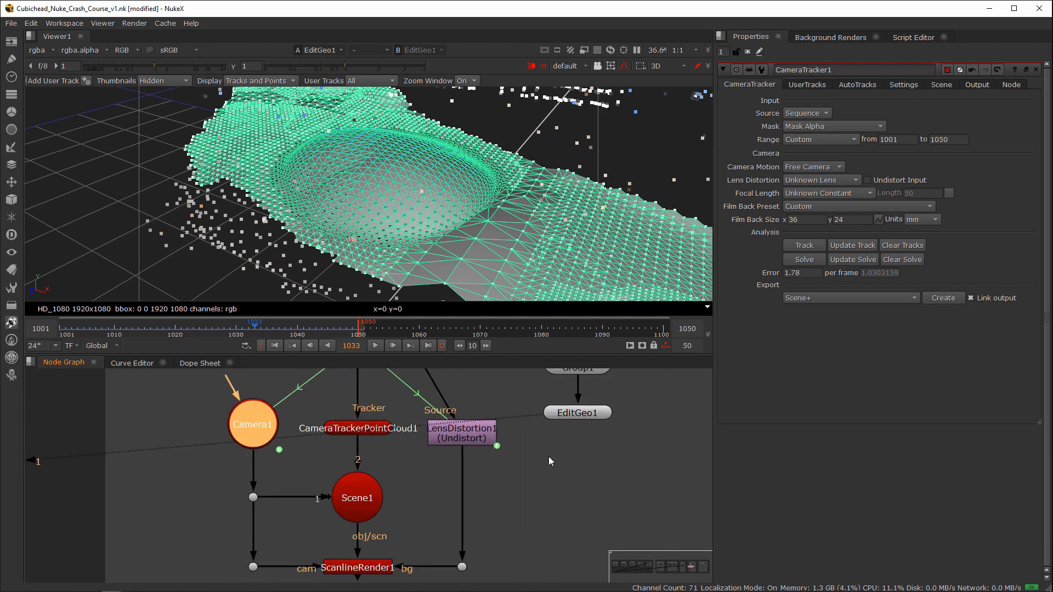
# Step: Open LensDistortion1, view its undistorted output, and toggle the node off and on to compare the plate
pyautogui.click(476, 438)
pyautogui.doubleClick(486, 442)
pyautogui.press('1')
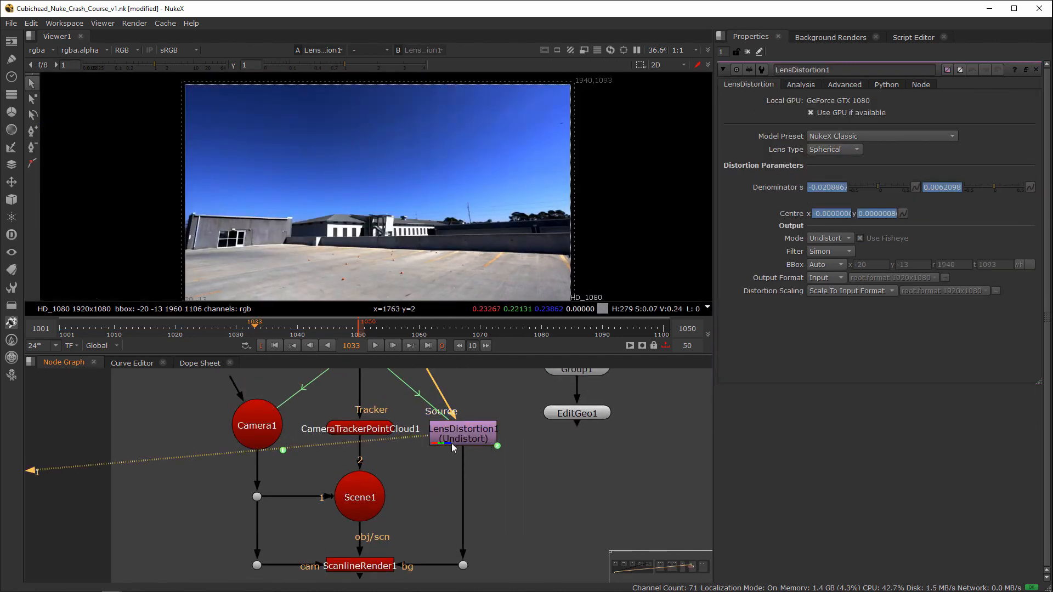
pyautogui.press('d')
pyautogui.press('d')
# Step: Trace the Scene1 and undistorted background connections into ScanlineRender1 and view the render output
pyautogui.moveTo(437, 469); pyautogui.dragTo(487, 428, button='middle')
pyautogui.click(460, 453)
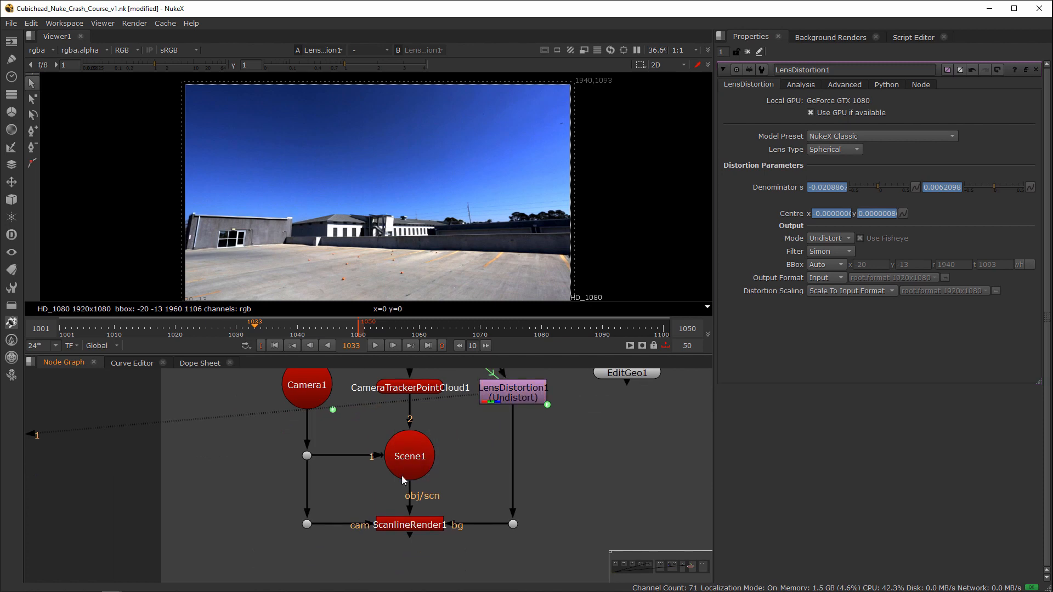
pyautogui.moveTo(540, 506); pyautogui.dragTo(469, 549)
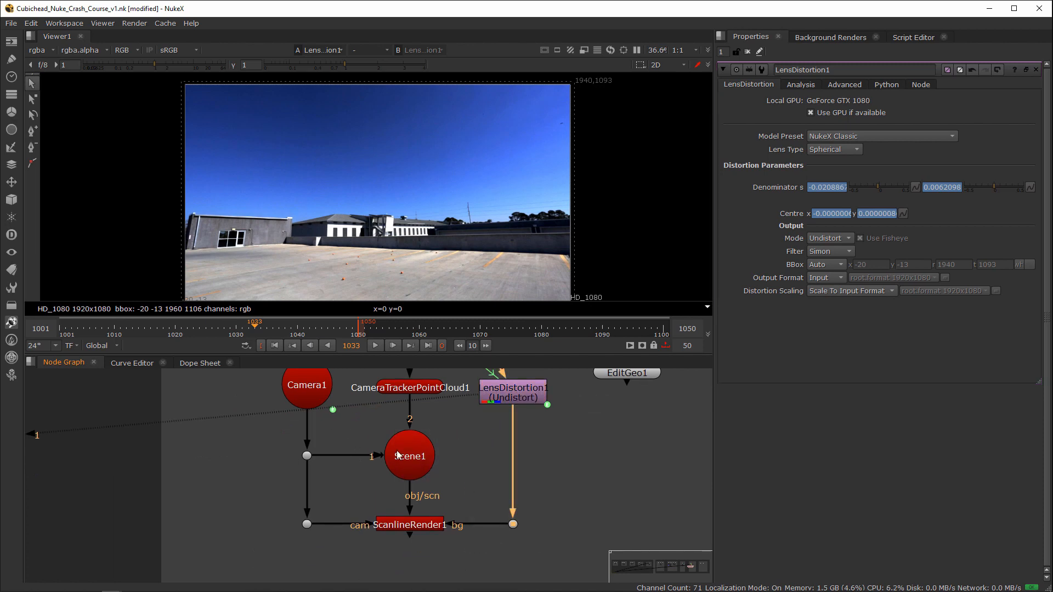
pyautogui.click(468, 498)
pyautogui.click(413, 528)
pyautogui.press('1')
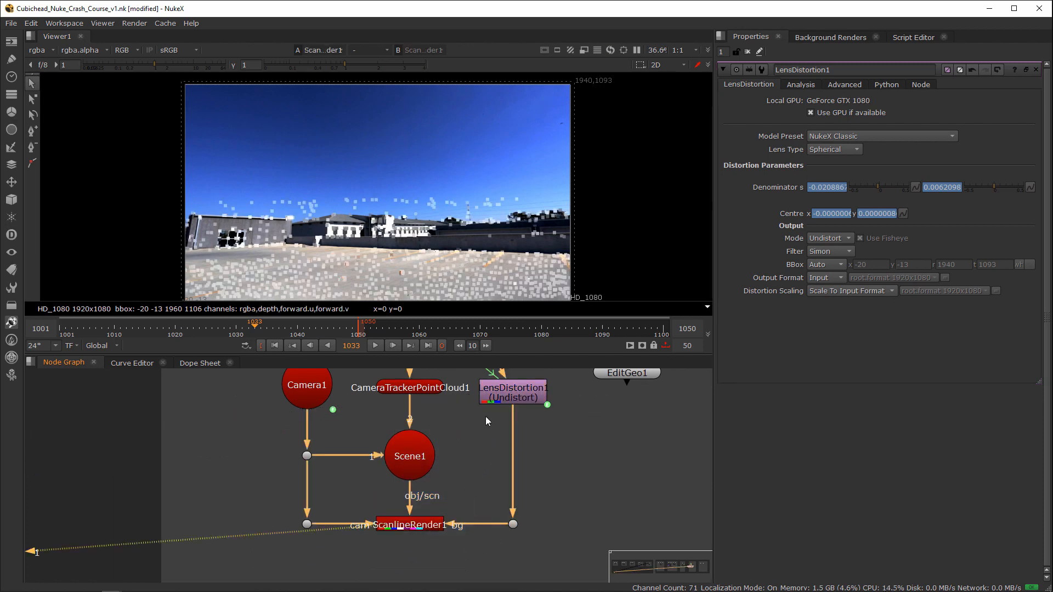
# Step: Rewire Scene1's input 1 from Camera1 to PointCloudGenerator1, and disable CameraTracker1
pyautogui.moveTo(415, 372); pyautogui.dragTo(415, 453, button='middle')
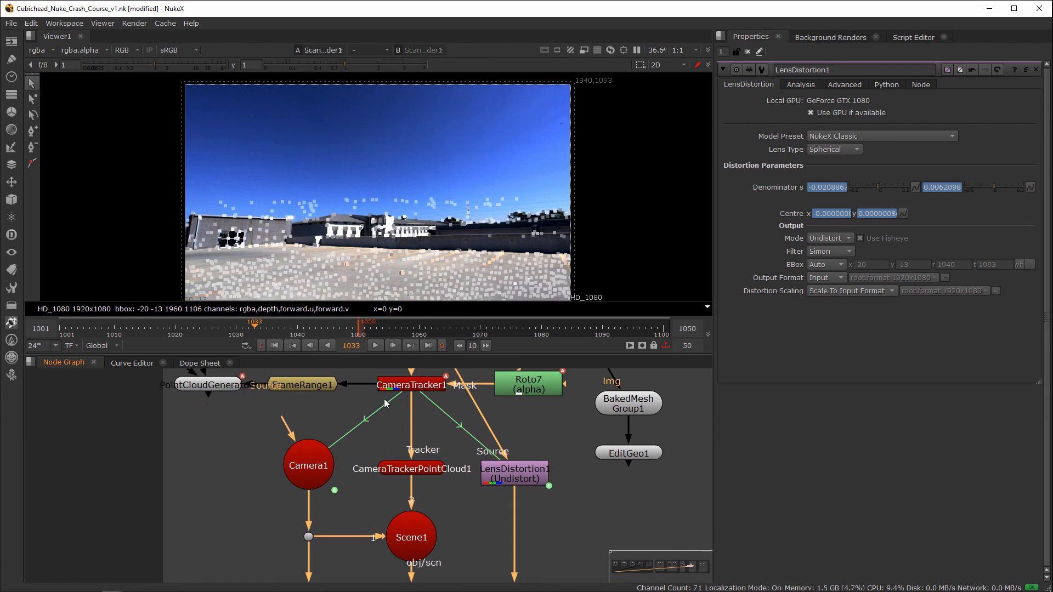
pyautogui.moveTo(372, 500); pyautogui.dragTo(406, 520, button='middle')
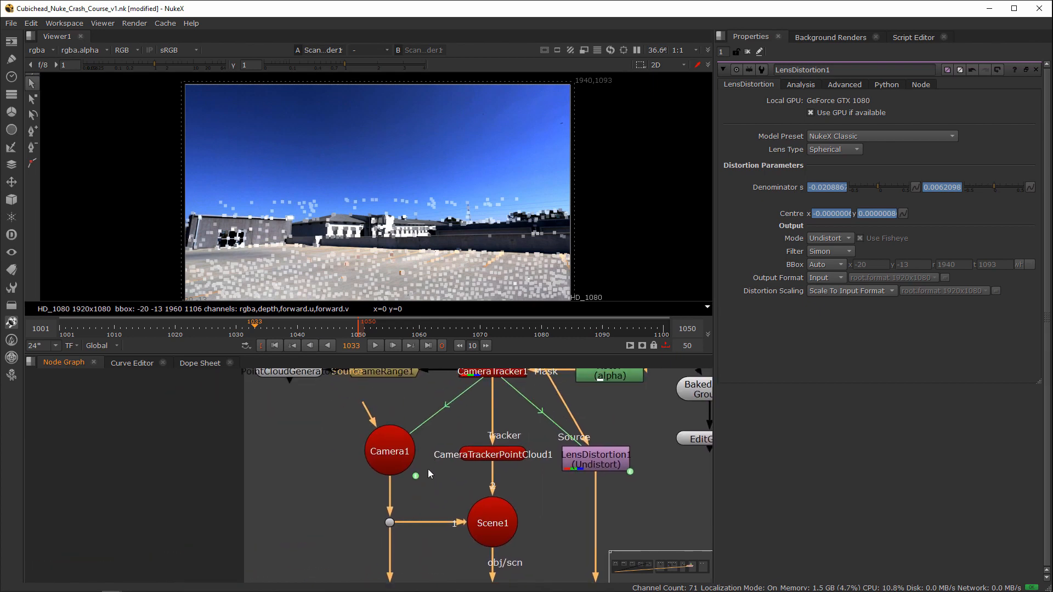
pyautogui.scroll(-3, 438, 466)
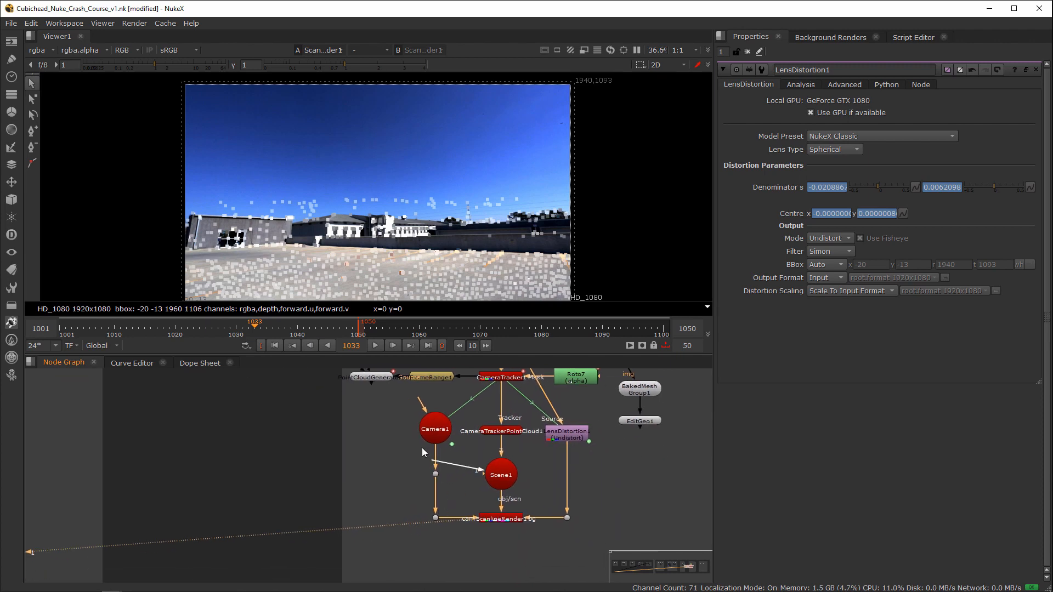
pyautogui.moveTo(422, 448); pyautogui.dragTo(374, 378)
pyautogui.moveTo(524, 408); pyautogui.dragTo(520, 447, button='middle')
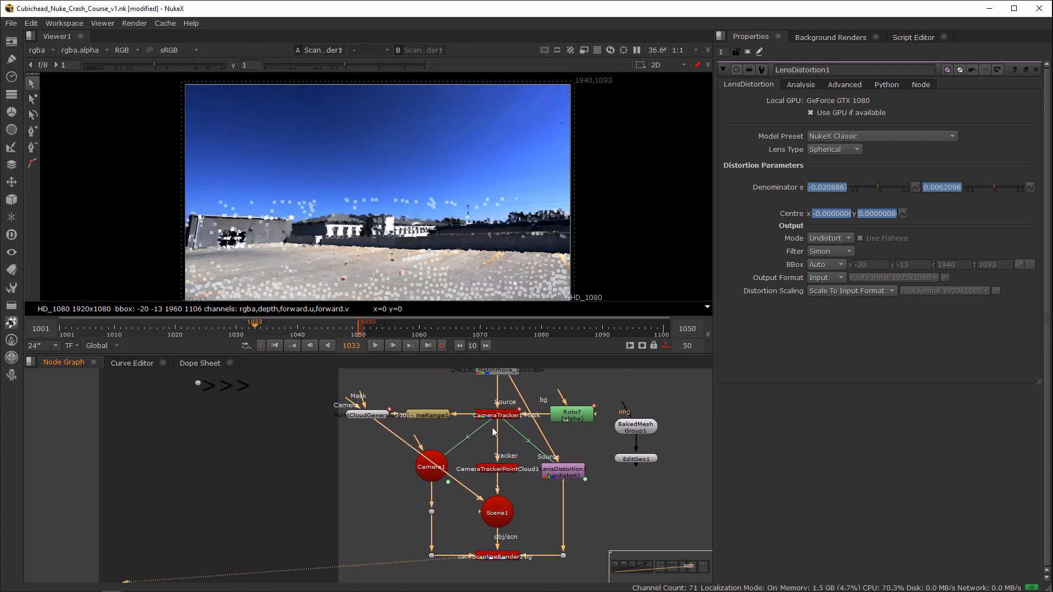
pyautogui.click(497, 414)
pyautogui.press('d')
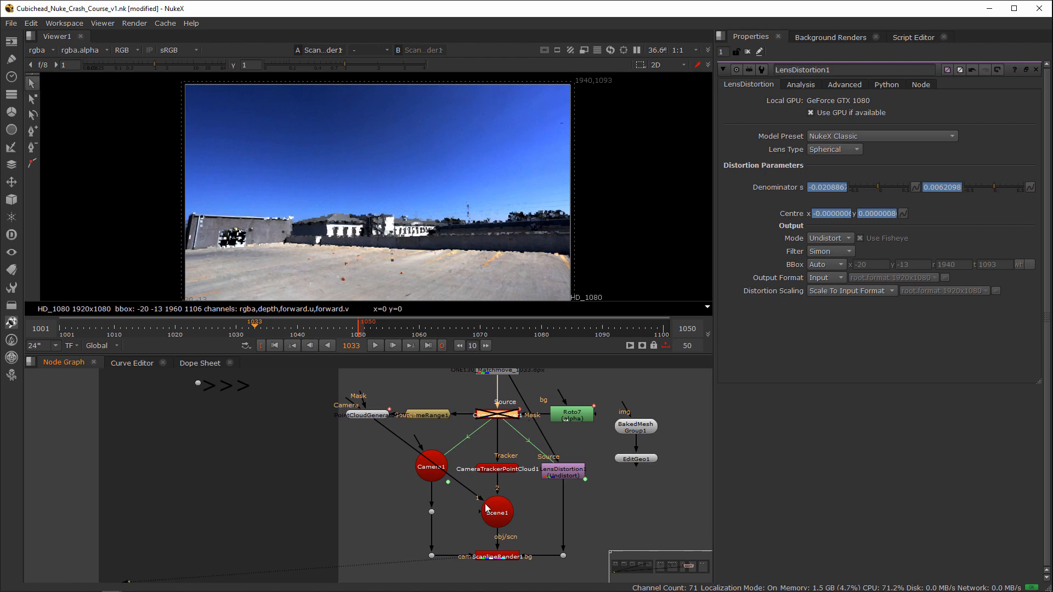
# Step: Disconnect ScanlineRender1's background input to check the point cloud alone up to frame 1038, and undo the disconnection
pyautogui.click(513, 556)
pyautogui.moveTo(555, 545); pyautogui.dragTo(551, 540)
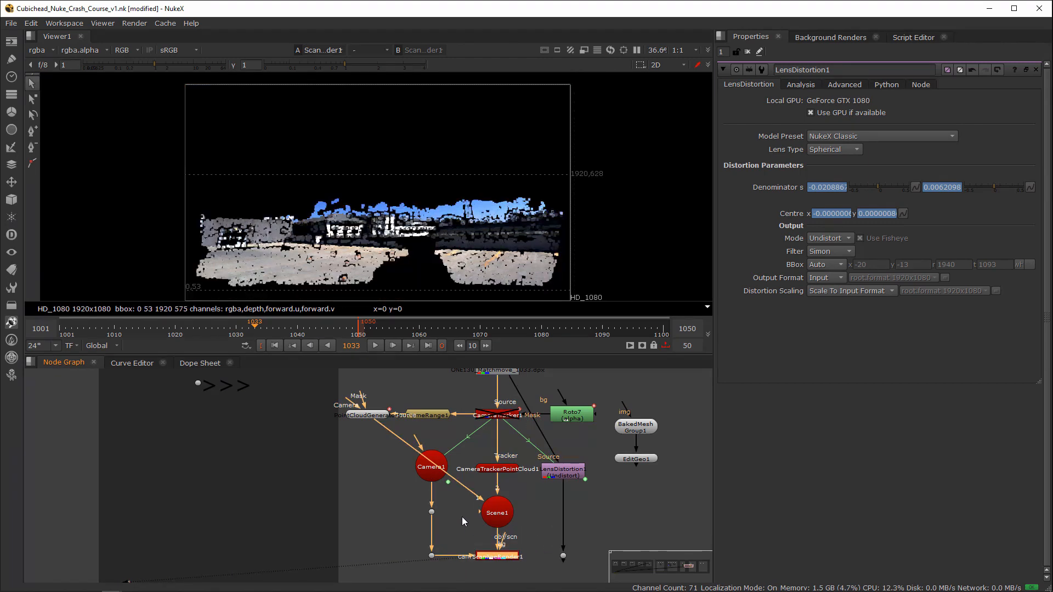
pyautogui.click(88, 337)
pyautogui.moveTo(88, 338); pyautogui.dragTo(284, 337)
pyautogui.moveTo(525, 481); pyautogui.dragTo(509, 455, button='middle')
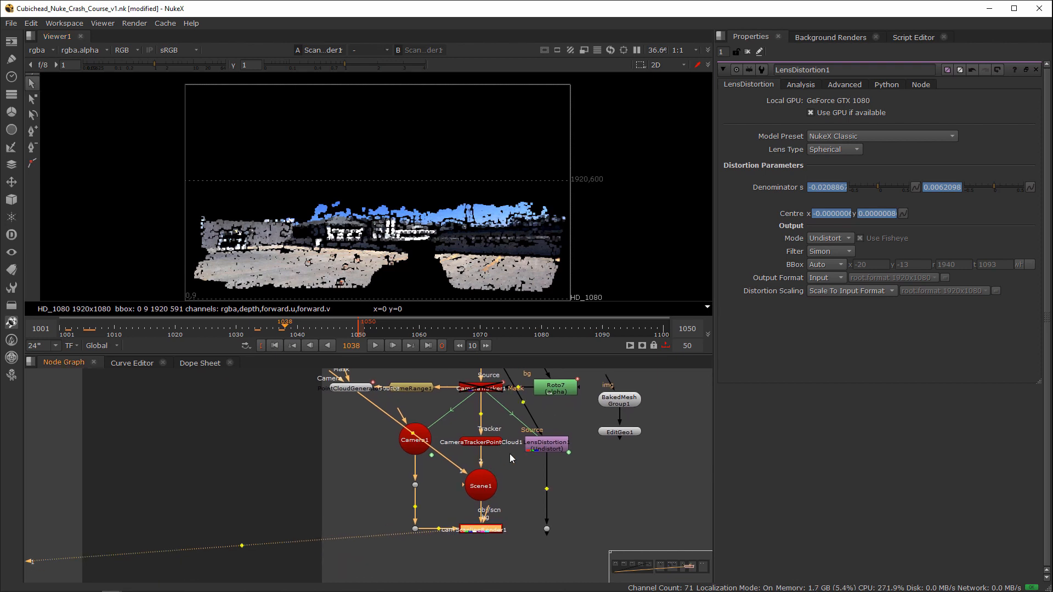
pyautogui.hotkey('ctrl', 'z')
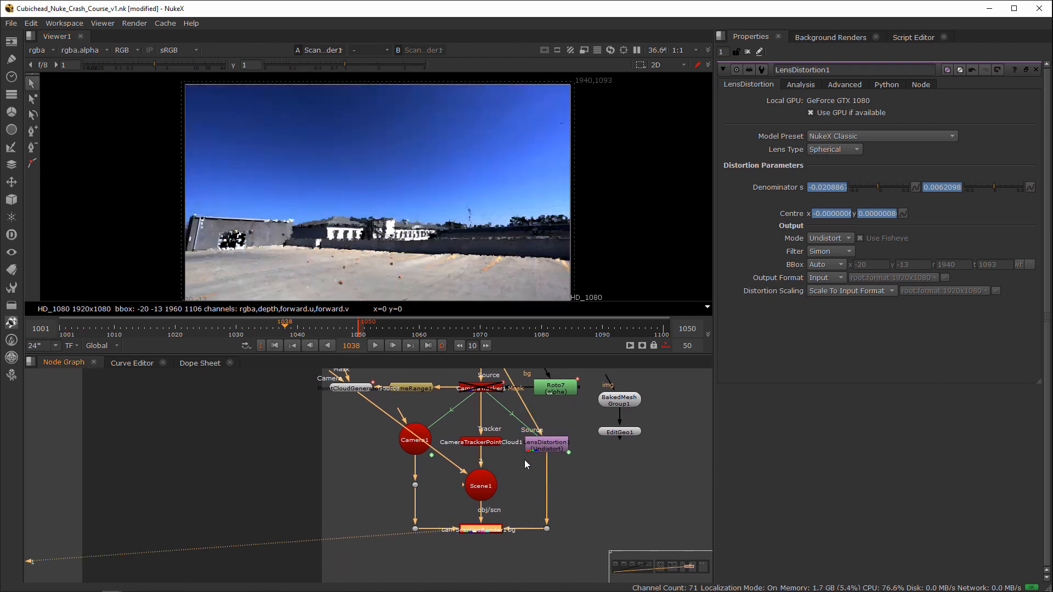
# Step: View the ReadGeo1 car model in the 3D viewer and examine it from the side
pyautogui.moveTo(617, 465); pyautogui.dragTo(463, 458, button='middle')
pyautogui.moveTo(538, 385); pyautogui.dragTo(472, 475, button='middle')
pyautogui.click(326, 521)
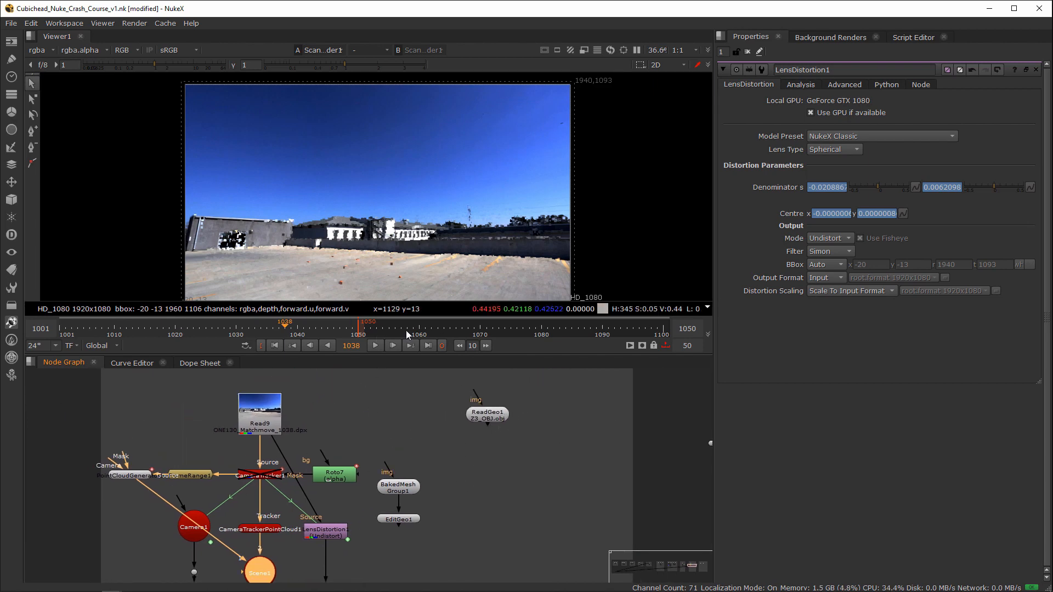
pyautogui.click(532, 387)
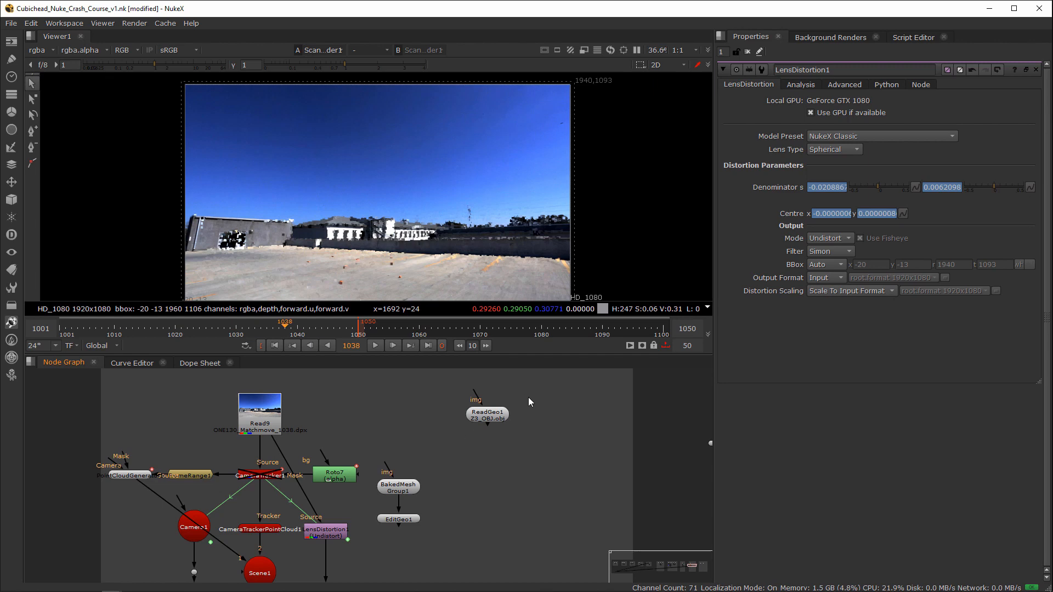
pyautogui.moveTo(544, 391); pyautogui.dragTo(453, 442)
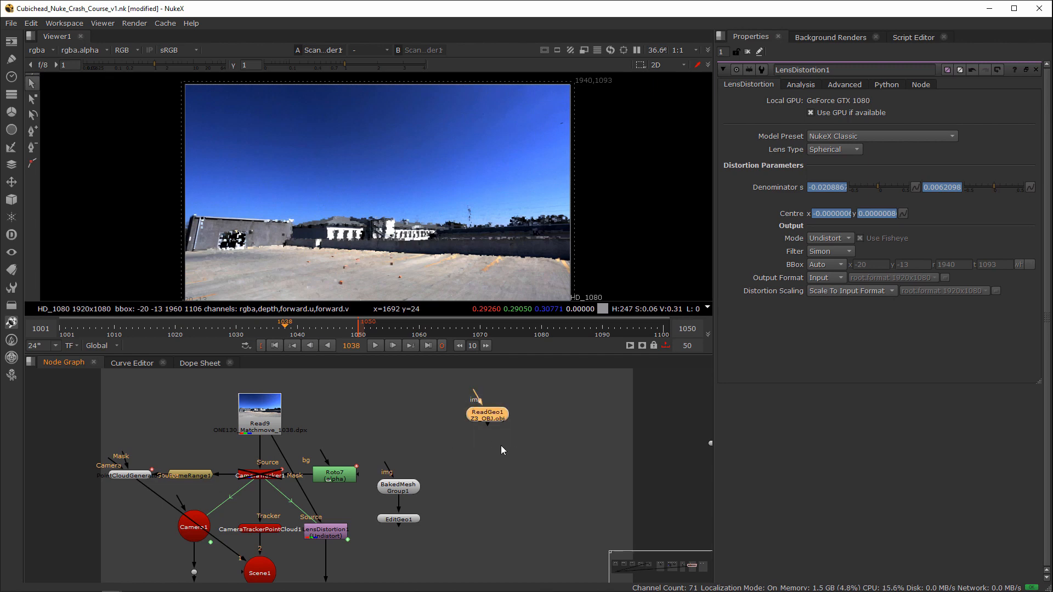
pyautogui.click(542, 399)
pyautogui.moveTo(541, 401); pyautogui.dragTo(459, 442)
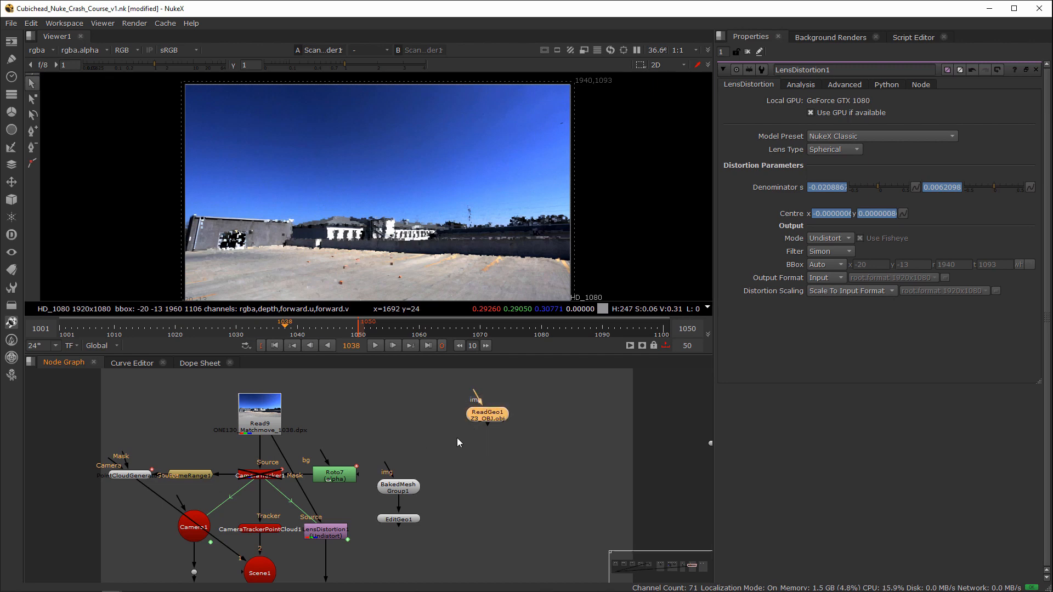
pyautogui.press('1')
pyautogui.click(498, 433)
pyautogui.press('Tab')
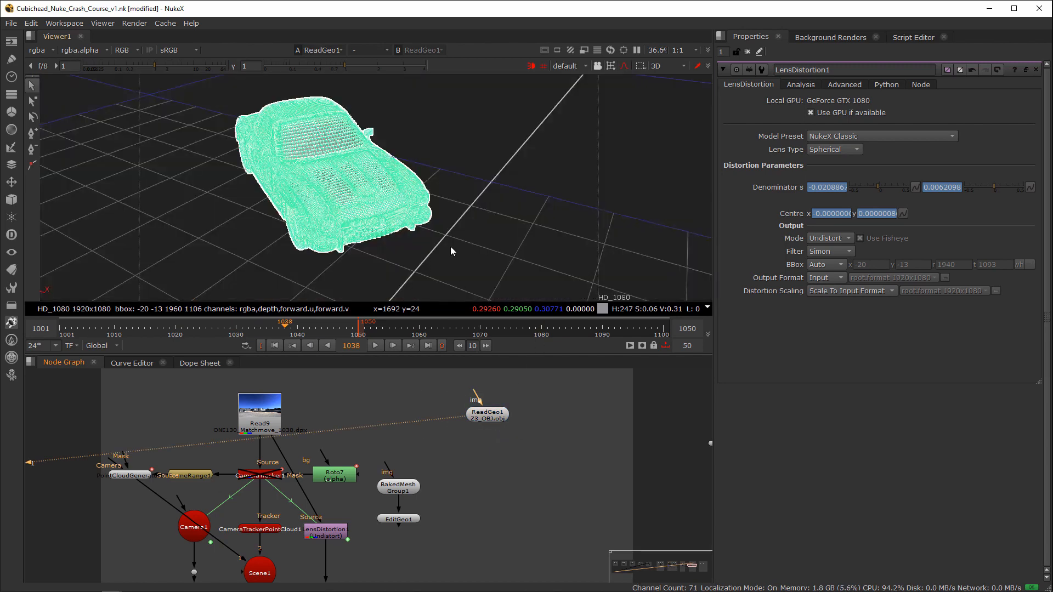
pyautogui.keyDown('alt'); pyautogui.moveTo(435, 278); pyautogui.dragTo(475, 231, button='right'); pyautogui.keyUp('alt')
pyautogui.scroll(-4, 485, 507)
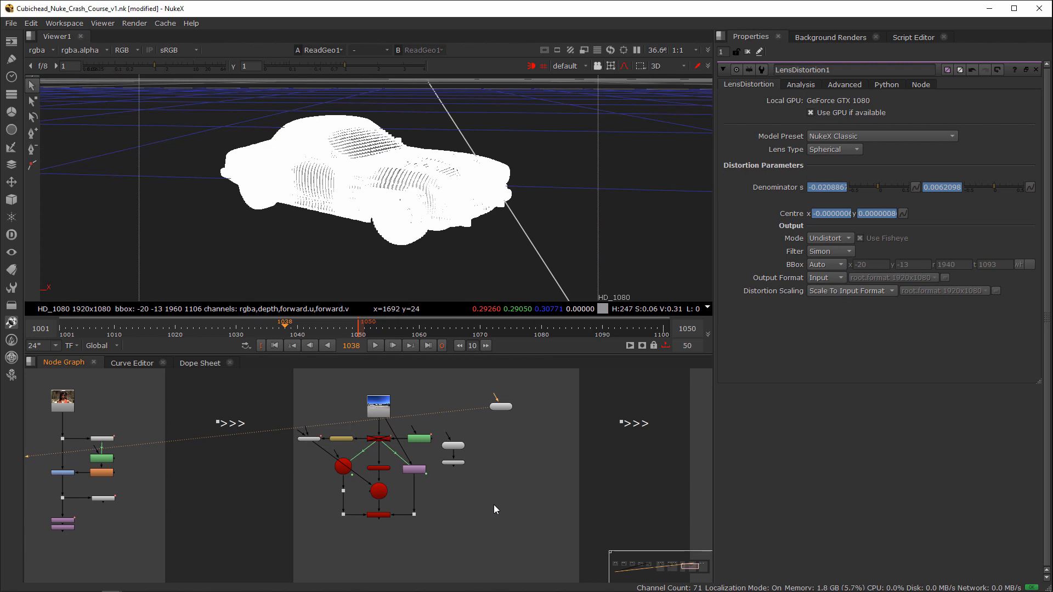
# Step: Move PointCloudGenerator1 below Camera1, level with Scene1, to tidy its connection into the scene
pyautogui.moveTo(346, 531); pyautogui.dragTo(459, 520, button='middle')
pyautogui.scroll(5, 460, 520)
pyautogui.moveTo(550, 489); pyautogui.dragTo(417, 529, button='middle')
pyautogui.scroll(-3, 494, 509)
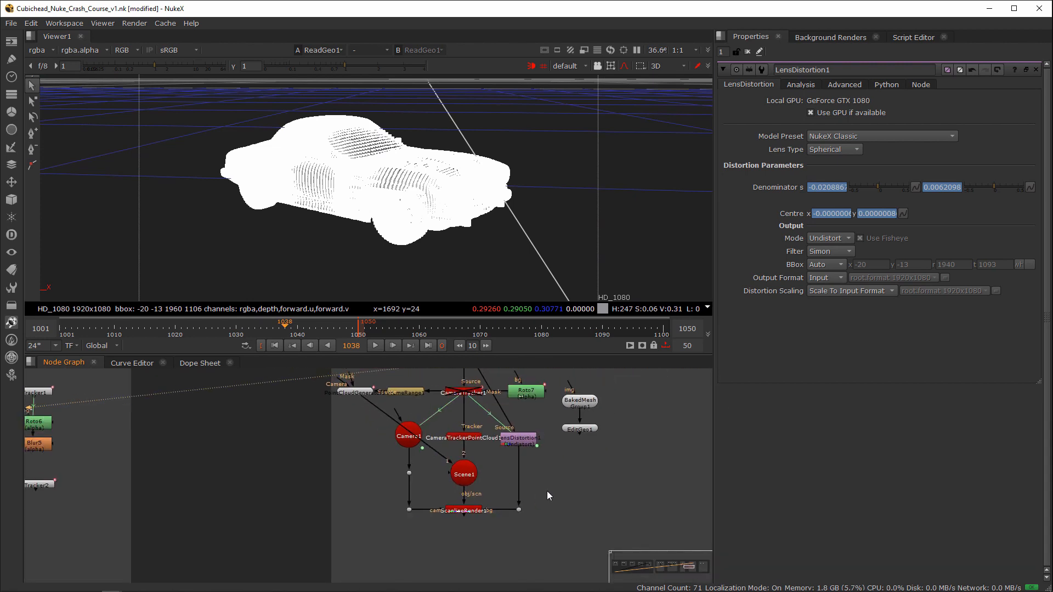
pyautogui.scroll(2, 526, 466)
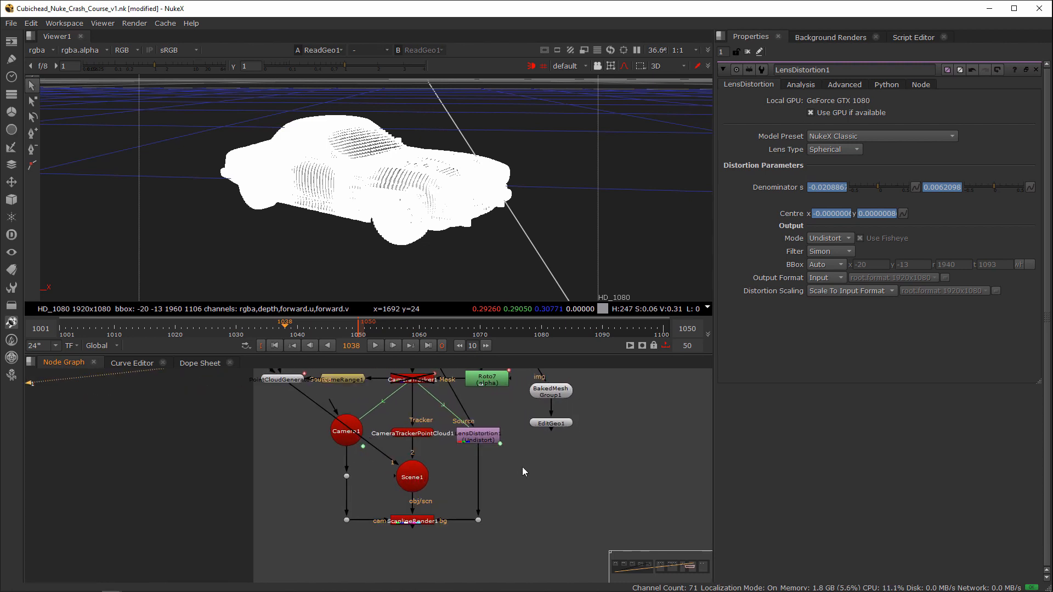
pyautogui.moveTo(272, 395); pyautogui.dragTo(285, 456)
pyautogui.moveTo(286, 491); pyautogui.dragTo(284, 490)
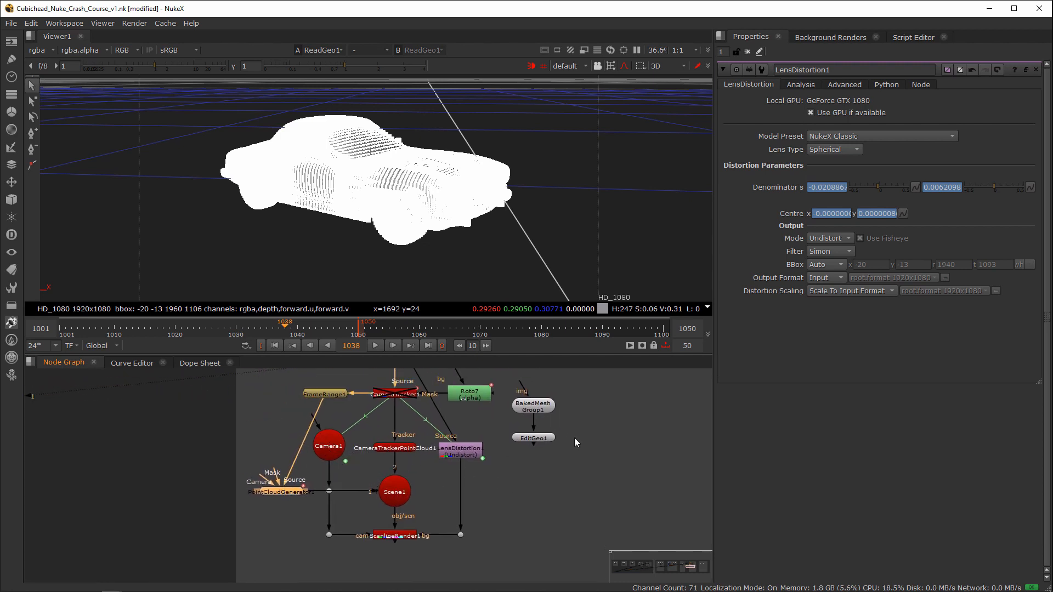
# Step: Move BakedMeshGroup1 and EditGeo1 up out of the way and place the ReadGeo1 car model beside the render setup
pyautogui.moveTo(574, 437); pyautogui.dragTo(521, 458, button='middle')
pyautogui.moveTo(536, 405); pyautogui.dragTo(442, 477)
pyautogui.moveTo(483, 426); pyautogui.dragTo(504, 463)
pyautogui.click(525, 419)
pyautogui.press('Tab')
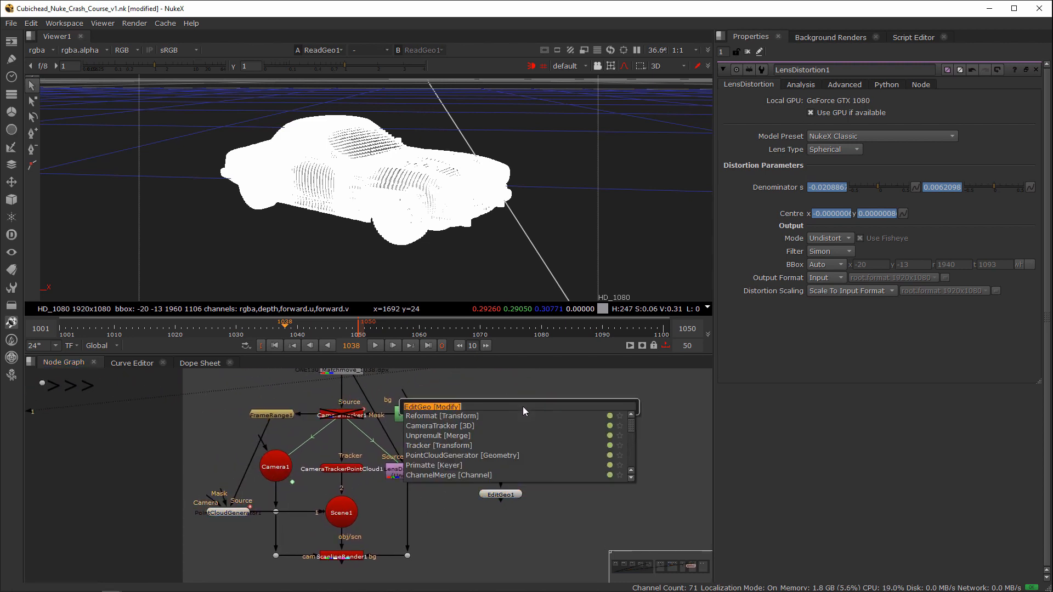
pyautogui.press('Escape')
pyautogui.moveTo(524, 432); pyautogui.dragTo(408, 476, button='middle')
pyautogui.moveTo(466, 399); pyautogui.dragTo(481, 504)
pyautogui.moveTo(409, 472); pyautogui.dragTo(338, 564)
pyautogui.moveTo(376, 507); pyautogui.dragTo(381, 394)
pyautogui.moveTo(487, 505); pyautogui.dragTo(403, 544)
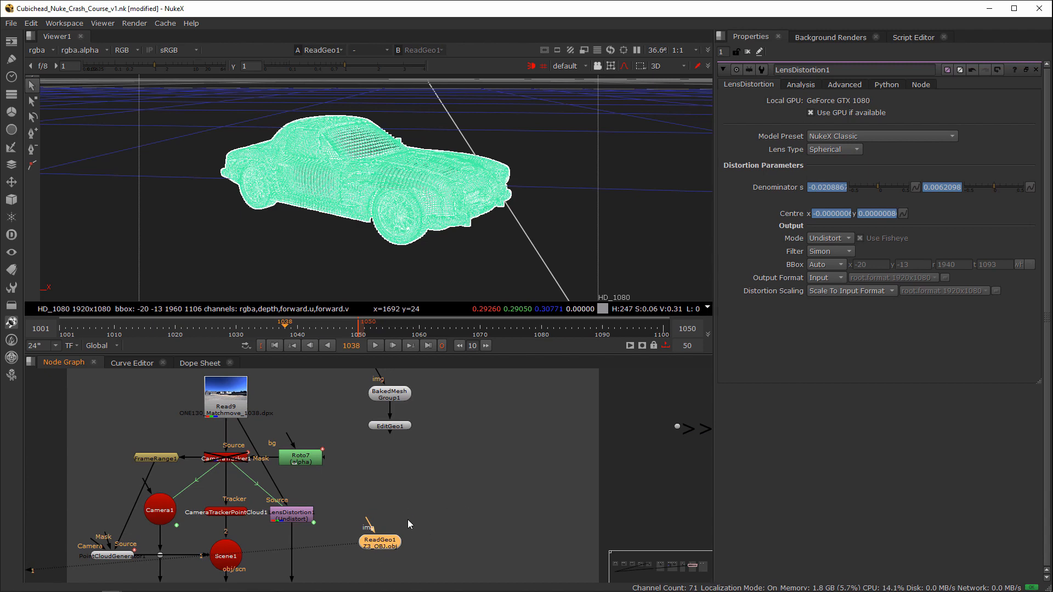
# Step: Read in Z3_OBJ.obj from the ONE130_Matchmove/Z3_OBJ folder and place the new geometry node above ReadGeo1
pyautogui.press('r')
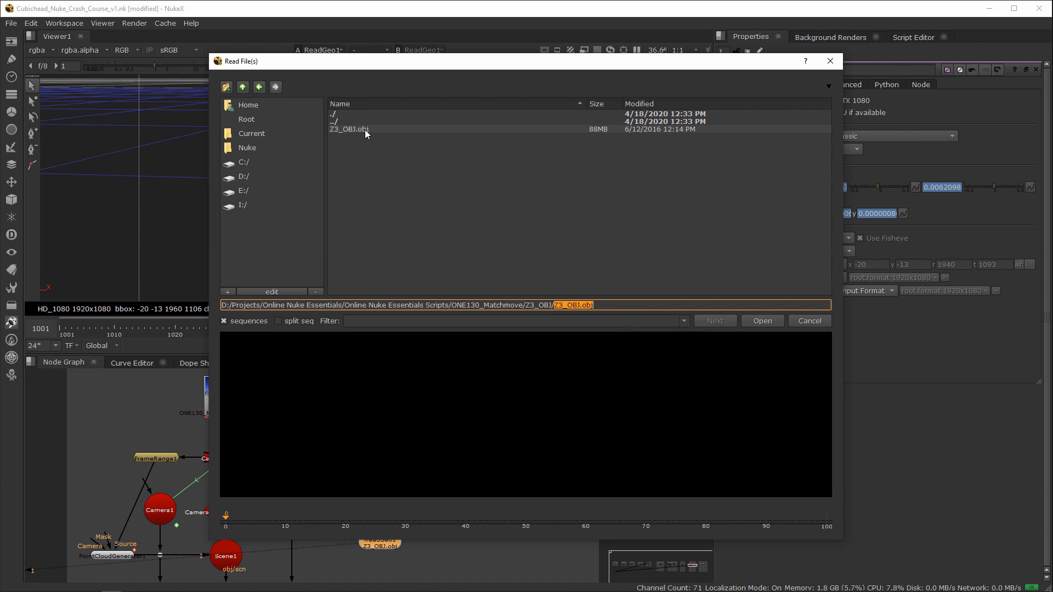
pyautogui.click(365, 130)
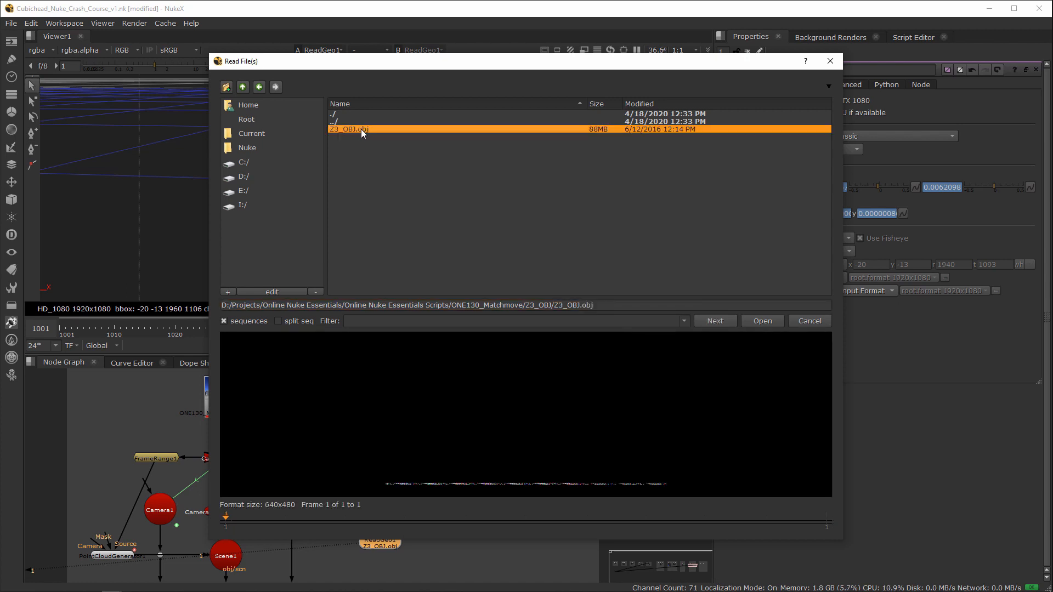
pyautogui.doubleClick(366, 130)
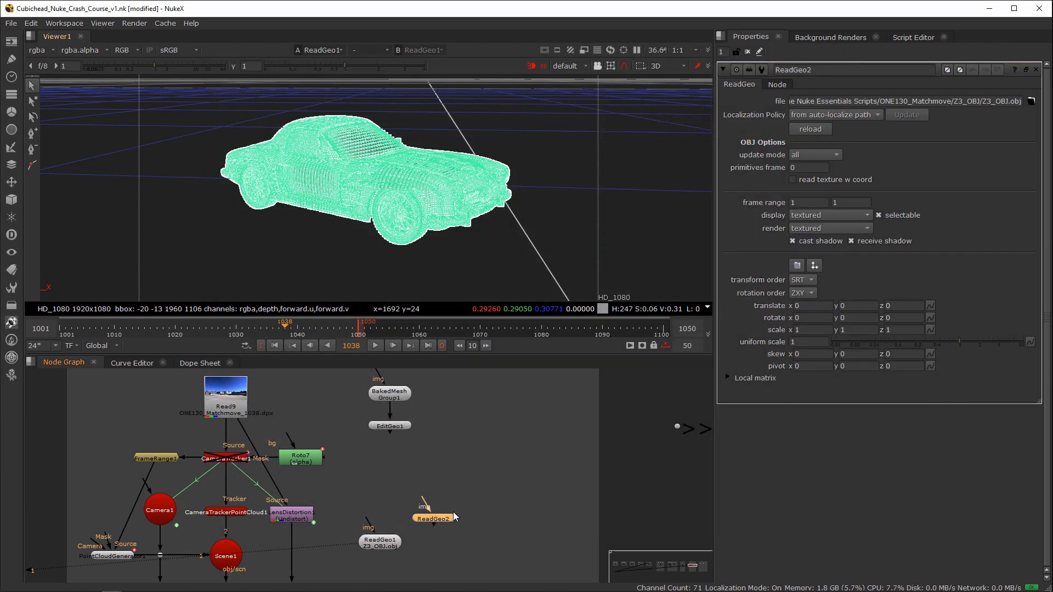
pyautogui.moveTo(453, 517); pyautogui.dragTo(475, 491)
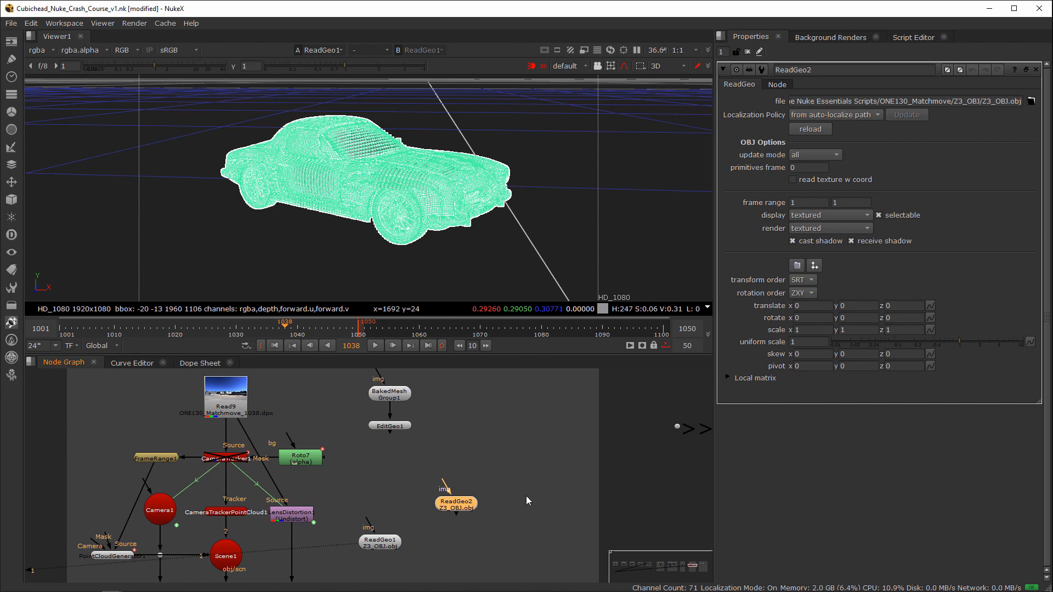
pyautogui.click(497, 474)
pyautogui.press('f')
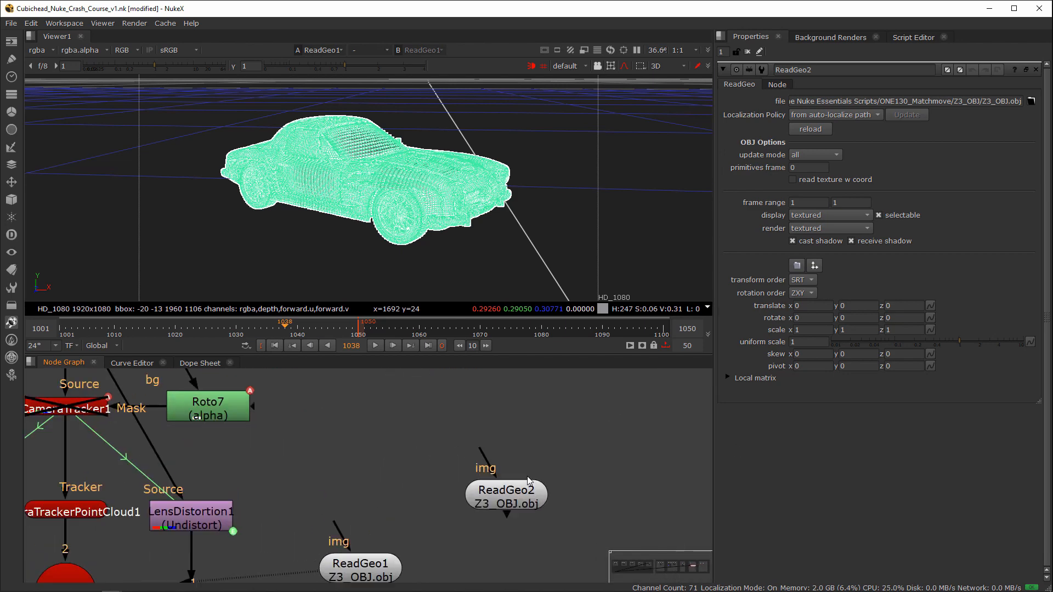
# Step: Look up the ReadGeo node by name without adding it, and delete the duplicate ReadGeo2
pyautogui.press('Tab')
pyautogui.write('re')
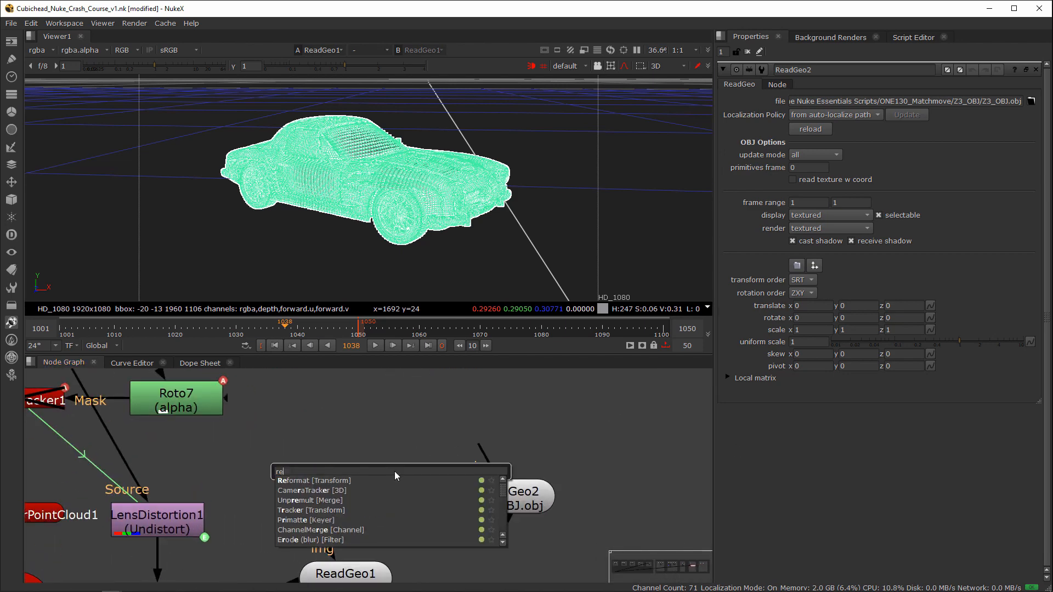
pyautogui.write('adgeo')
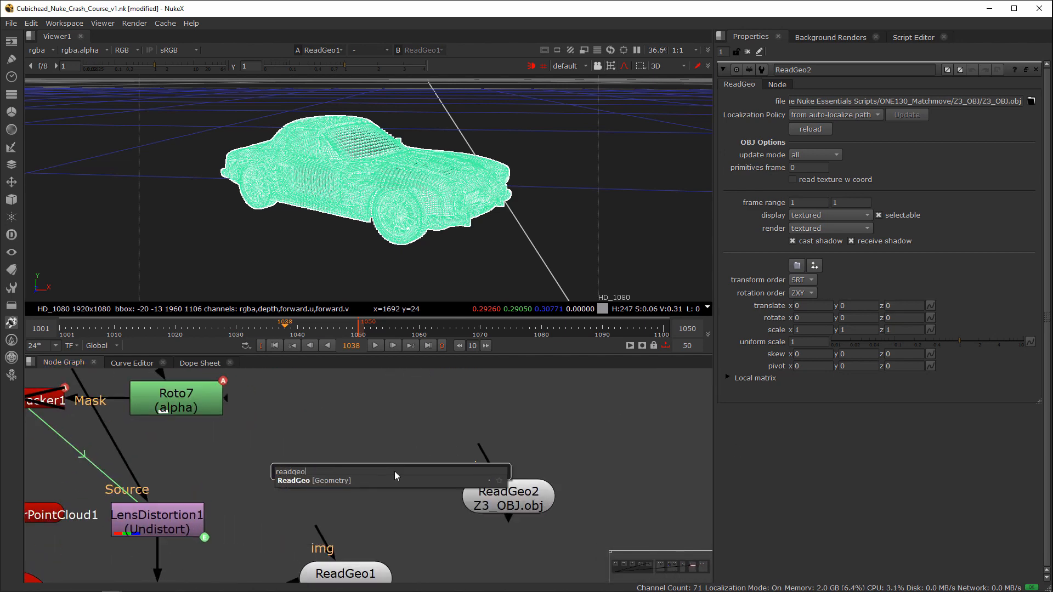
pyautogui.click(353, 424)
pyautogui.click(590, 454)
pyautogui.press('Delete')
# Step: Connect ReadGeo1 to Scene1 as input 3 and align it level with Scene1
pyautogui.scroll(-4, 461, 483)
pyautogui.moveTo(438, 470); pyautogui.dragTo(469, 410, button='middle')
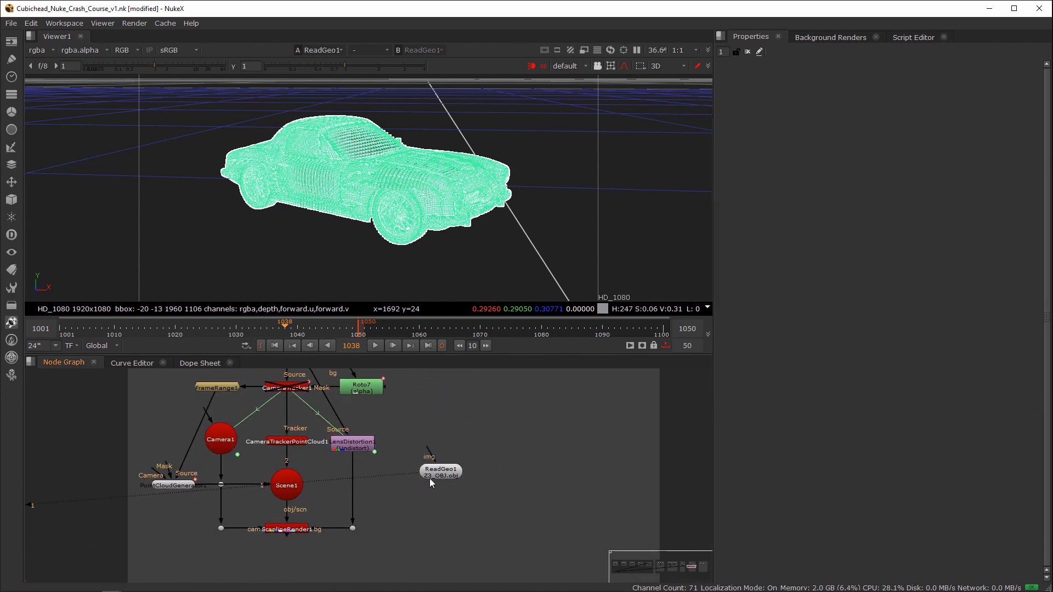
pyautogui.click(432, 475)
pyautogui.moveTo(363, 490); pyautogui.dragTo(439, 480, button='middle')
pyautogui.scroll(1, 439, 481)
pyautogui.moveTo(547, 459); pyautogui.dragTo(555, 446)
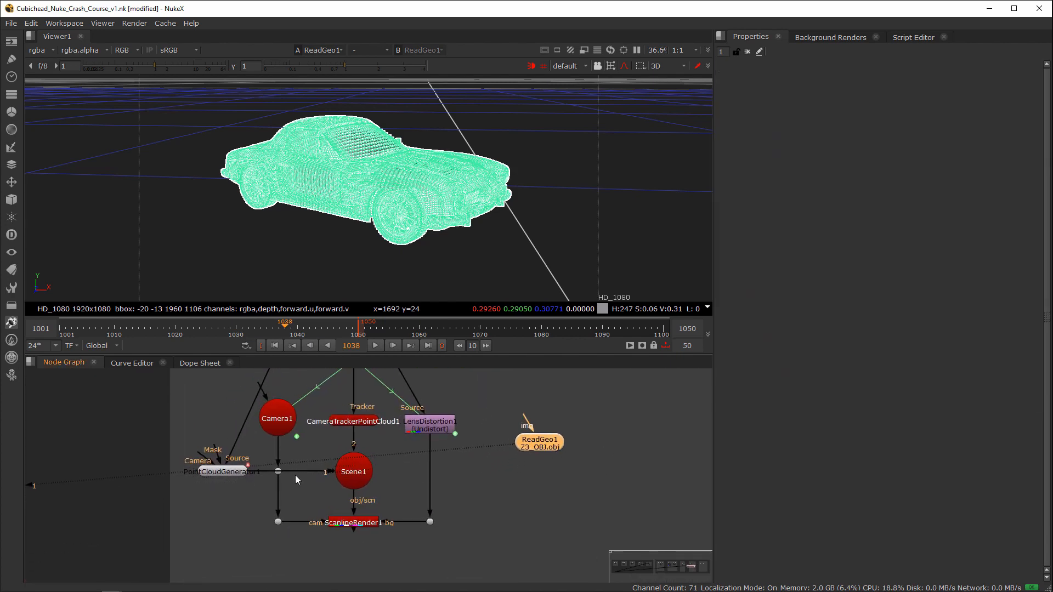
pyautogui.moveTo(345, 479)
pyautogui.mouseDown()
pyautogui.moveTo(331, 494)
pyautogui.moveTo(549, 445)
pyautogui.moveTo(356, 472)
pyautogui.mouseUp()
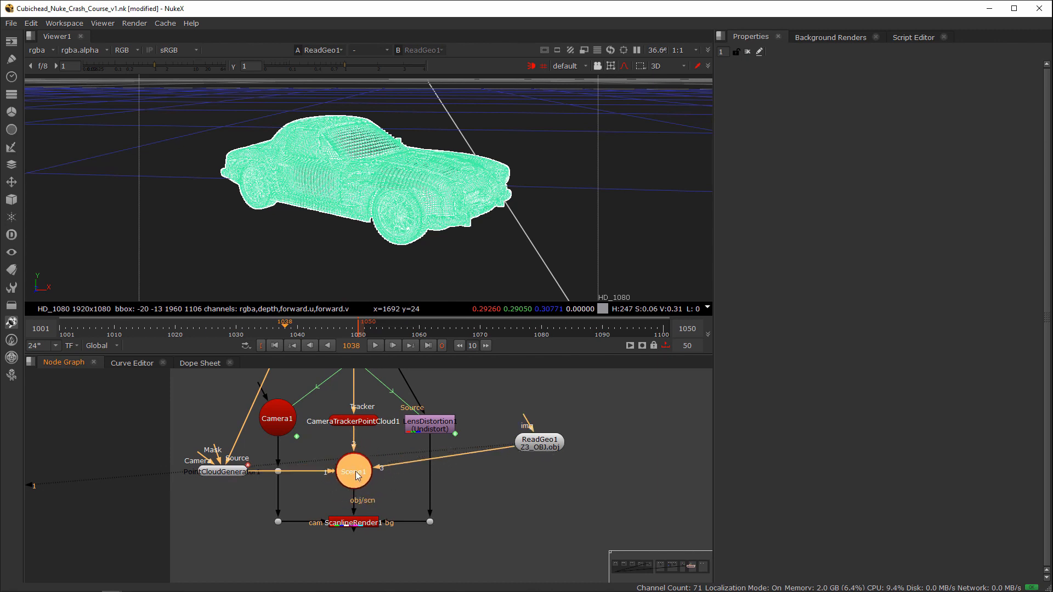
pyautogui.moveTo(541, 447); pyautogui.dragTo(527, 476)
pyautogui.moveTo(381, 500); pyautogui.dragTo(314, 540)
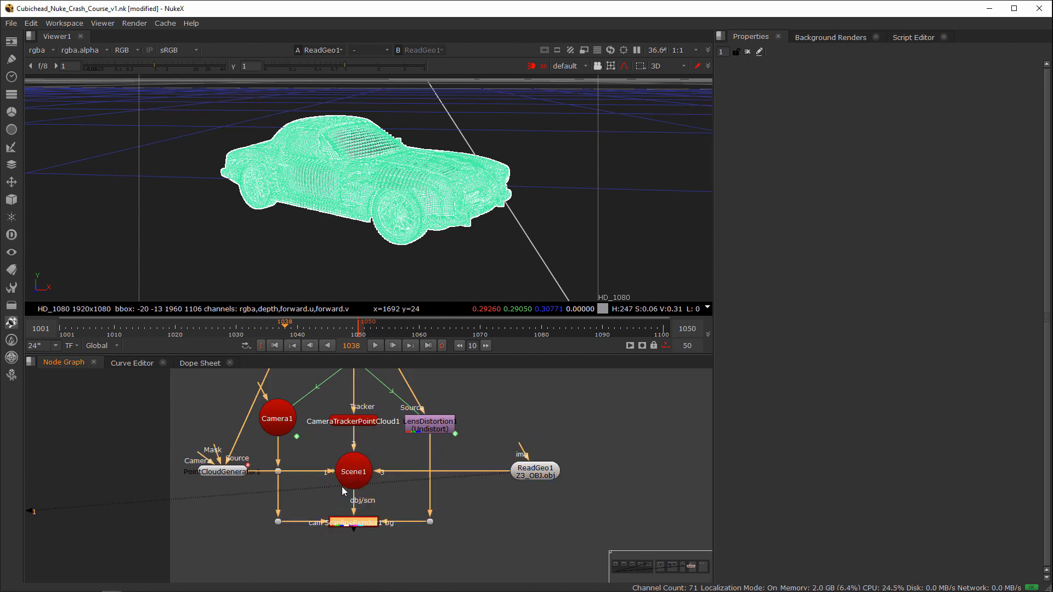
# Step: Add a Light node above ReadGeo1 and connect it to Scene1 as input 4
pyautogui.click(527, 421)
pyautogui.press('Tab')
pyautogui.write('light')
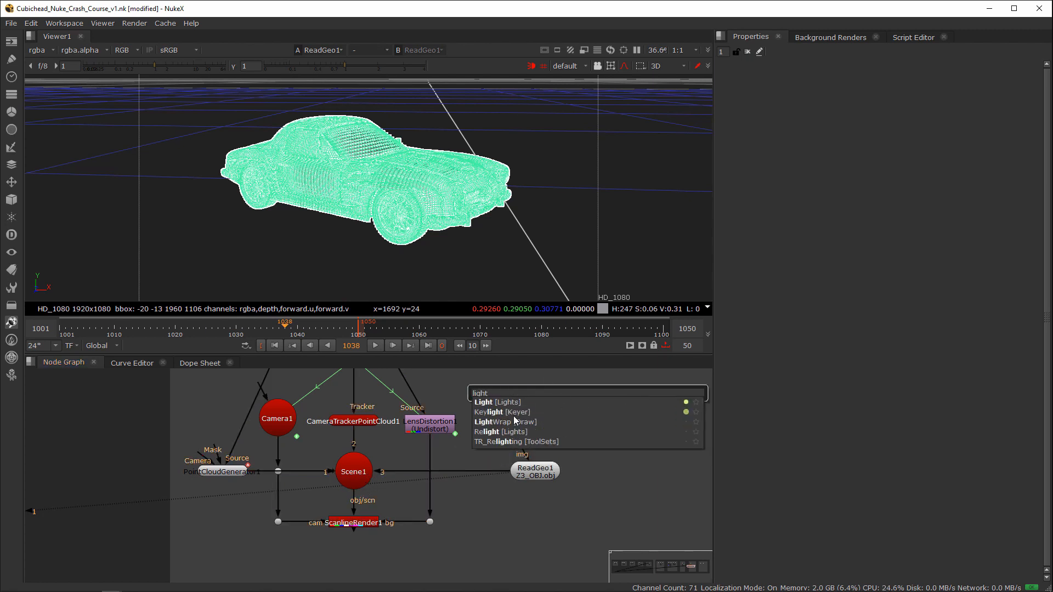
pyautogui.press('Return')
pyautogui.moveTo(358, 473); pyautogui.dragTo(521, 421)
pyautogui.moveTo(367, 455); pyautogui.dragTo(366, 471)
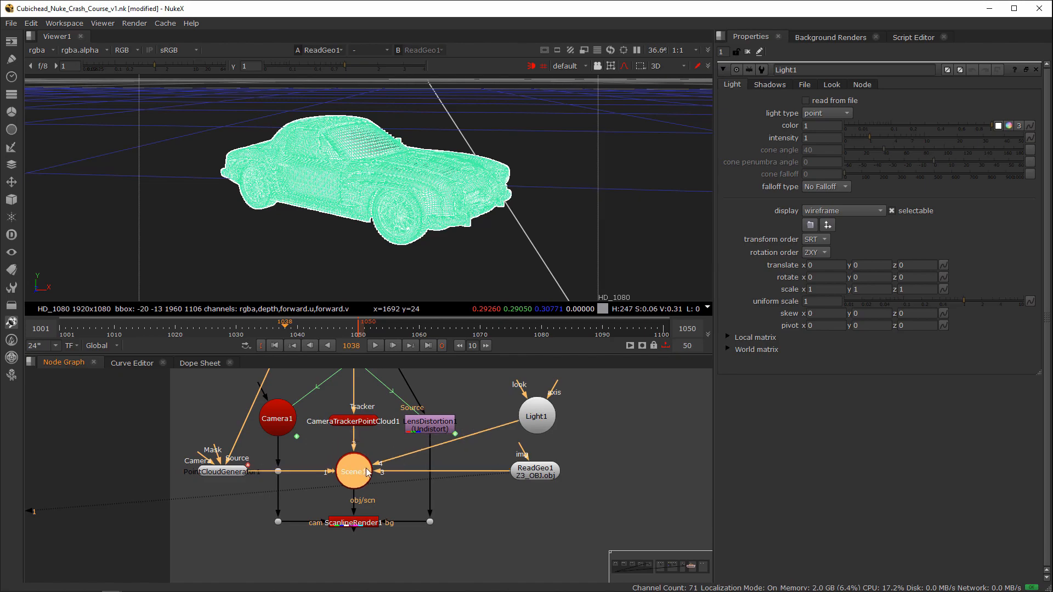
# Step: View Scene1 in the 3D viewer and examine the car, light and point cloud together
pyautogui.press('1')
pyautogui.click(546, 380)
pyautogui.keyDown('ctrl'); pyautogui.moveTo(546, 268); pyautogui.dragTo(436, 284); pyautogui.keyUp('ctrl')
pyautogui.scroll(-5, 436, 284)
pyautogui.keyDown('ctrl'); pyautogui.moveTo(525, 273); pyautogui.dragTo(408, 289); pyautogui.keyUp('ctrl')
# Step: Set ReadGeo1's uniform scale to 1 and frame the car model on its own in the 3D viewer
pyautogui.moveTo(536, 476); pyautogui.dragTo(540, 475)
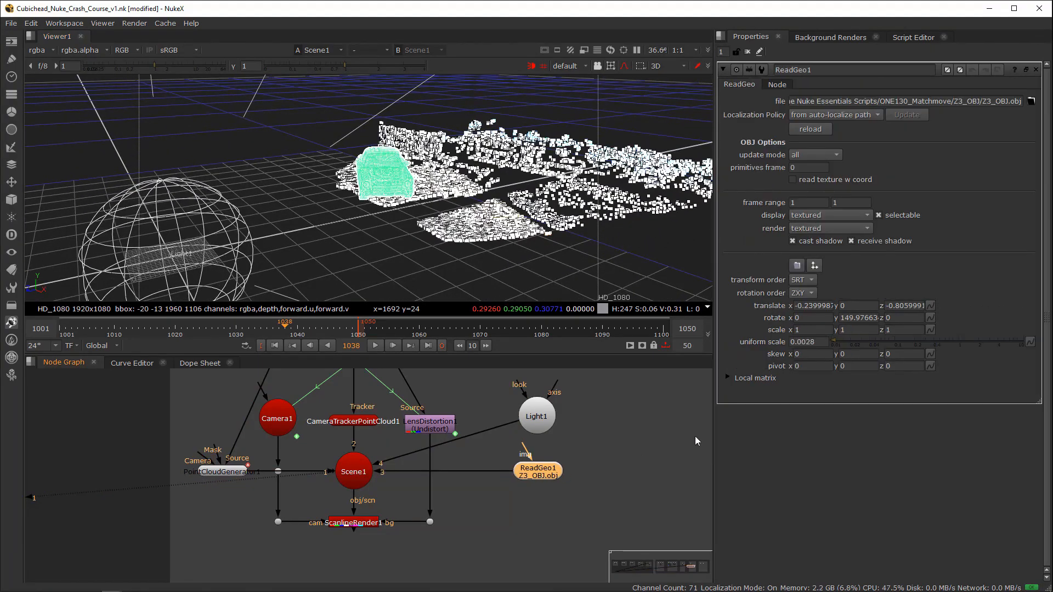
pyautogui.doubleClick(807, 342)
pyautogui.write('1')
pyautogui.press('Return')
pyautogui.keyDown('ctrl'); pyautogui.moveTo(472, 272); pyautogui.dragTo(384, 250); pyautogui.keyUp('ctrl')
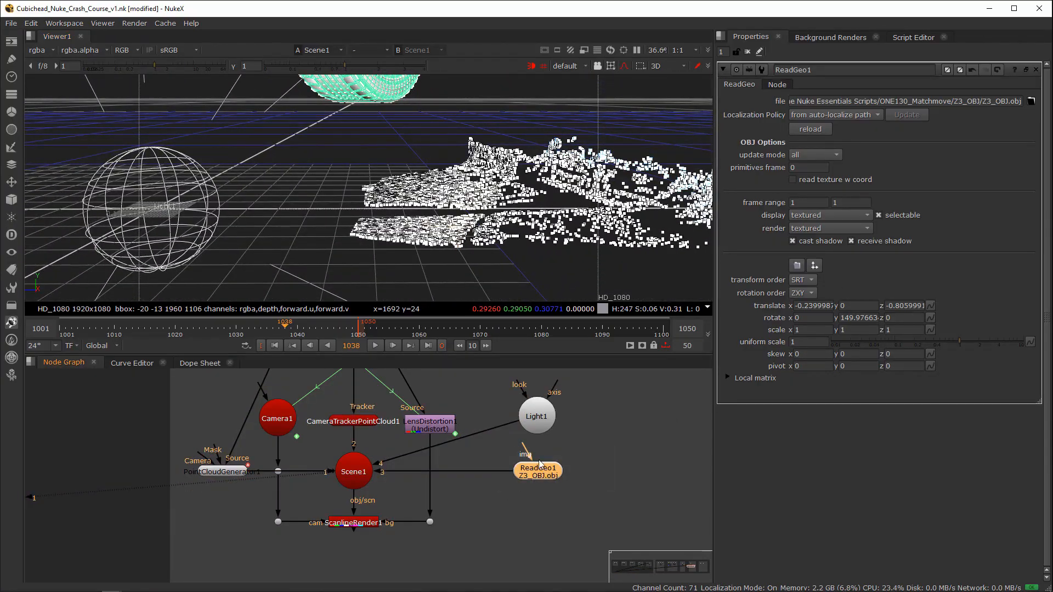
pyautogui.moveTo(537, 475); pyautogui.dragTo(544, 475)
pyautogui.press('1')
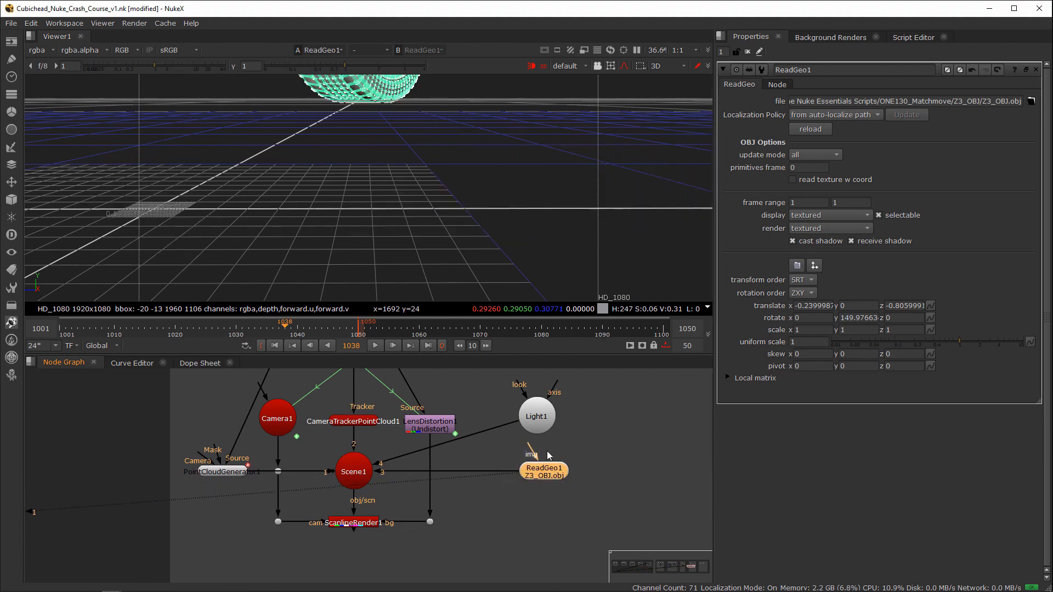
pyautogui.click(493, 231)
pyautogui.press('f')
pyautogui.keyDown('ctrl'); pyautogui.moveTo(479, 232); pyautogui.dragTo(481, 260); pyautogui.keyUp('ctrl')
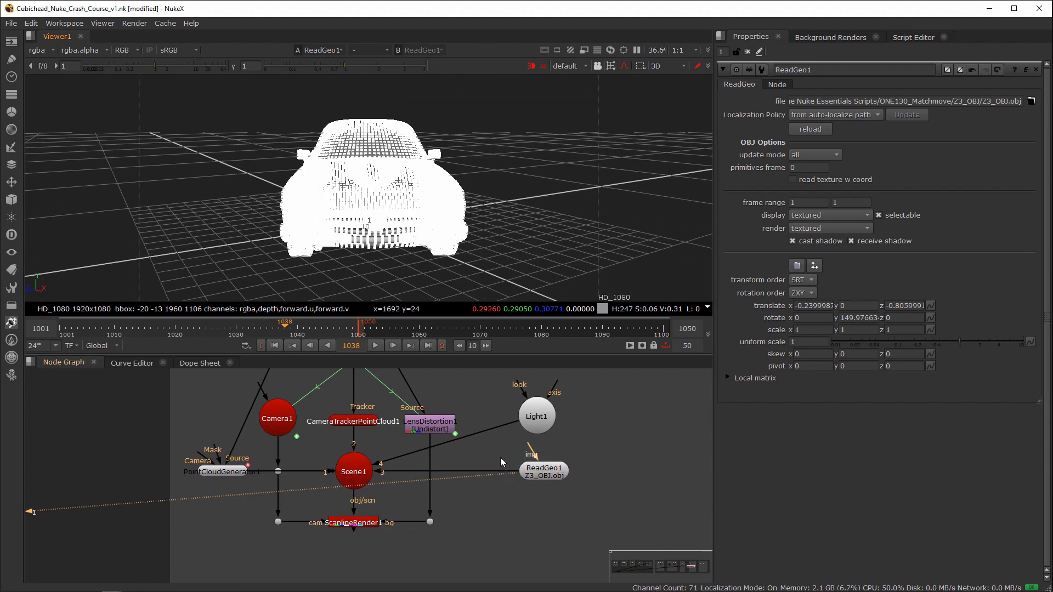
# Step: Undo ReadGeo1's uniform scale change and frame Scene1's contents in the 3D viewer
pyautogui.moveTo(401, 428); pyautogui.dragTo(324, 489)
pyautogui.press('1')
pyautogui.doubleClick(356, 475)
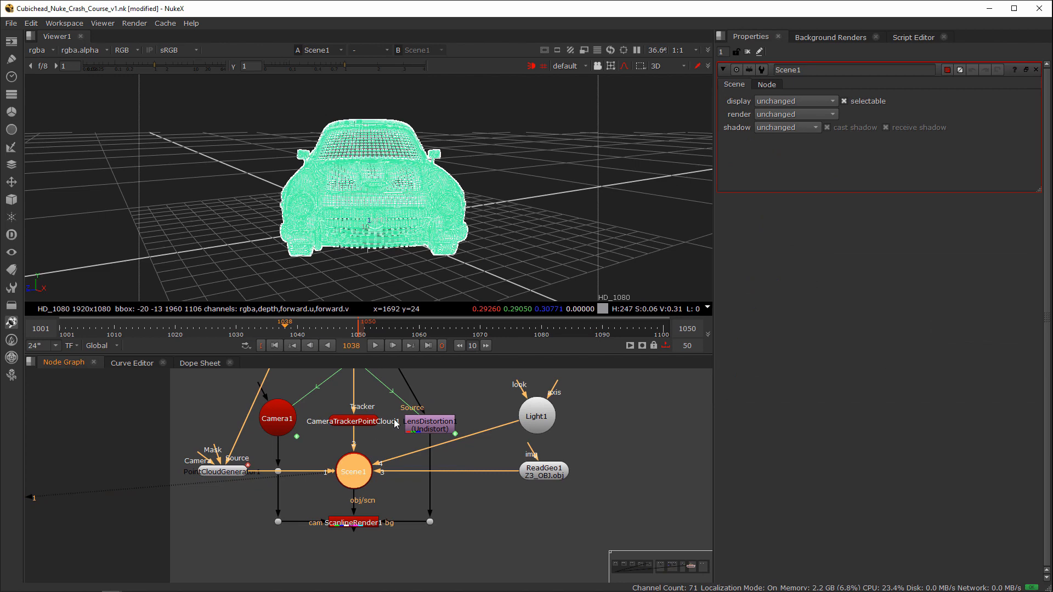
pyautogui.click(383, 447)
pyautogui.doubleClick(548, 472)
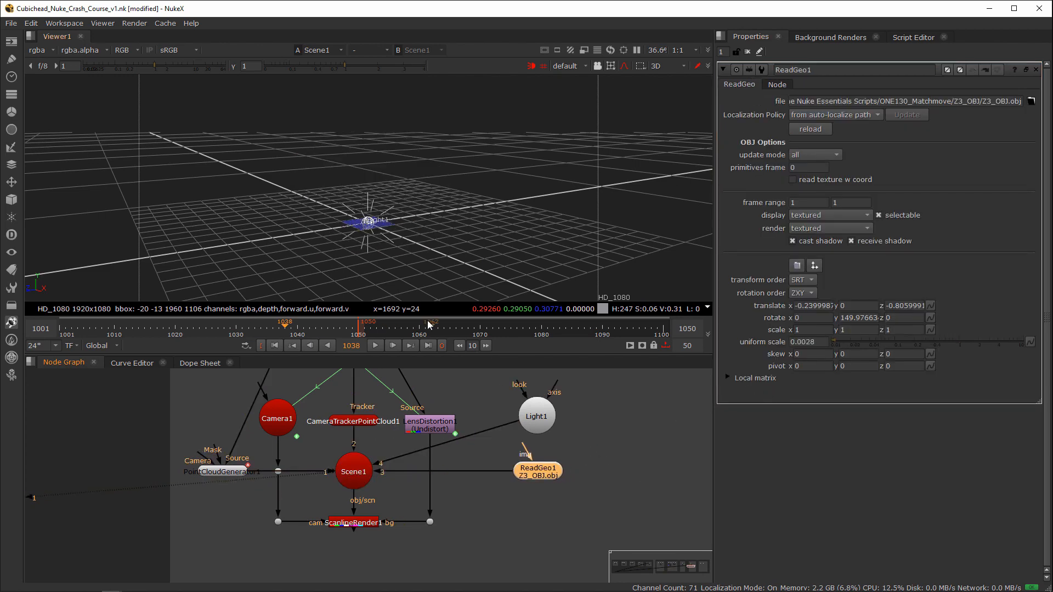
pyautogui.press('f')
pyautogui.keyDown('ctrl'); pyautogui.moveTo(552, 288); pyautogui.dragTo(508, 267); pyautogui.keyUp('ctrl')
pyautogui.click(621, 487)
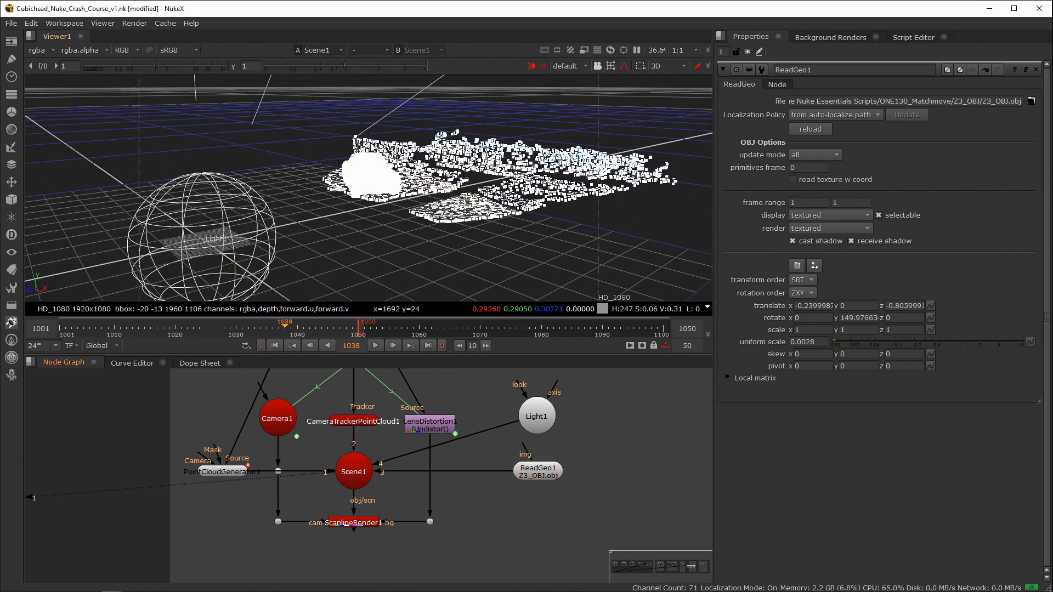
# Step: Disable PointCloudGenerator1 and Light1, and toggle the 3D viewer's headlamp to check the car's shading
pyautogui.scroll(4, 457, 172)
pyautogui.keyDown('alt'); pyautogui.moveTo(378, 156); pyautogui.dragTo(434, 222); pyautogui.keyUp('alt')
pyautogui.click(530, 67)
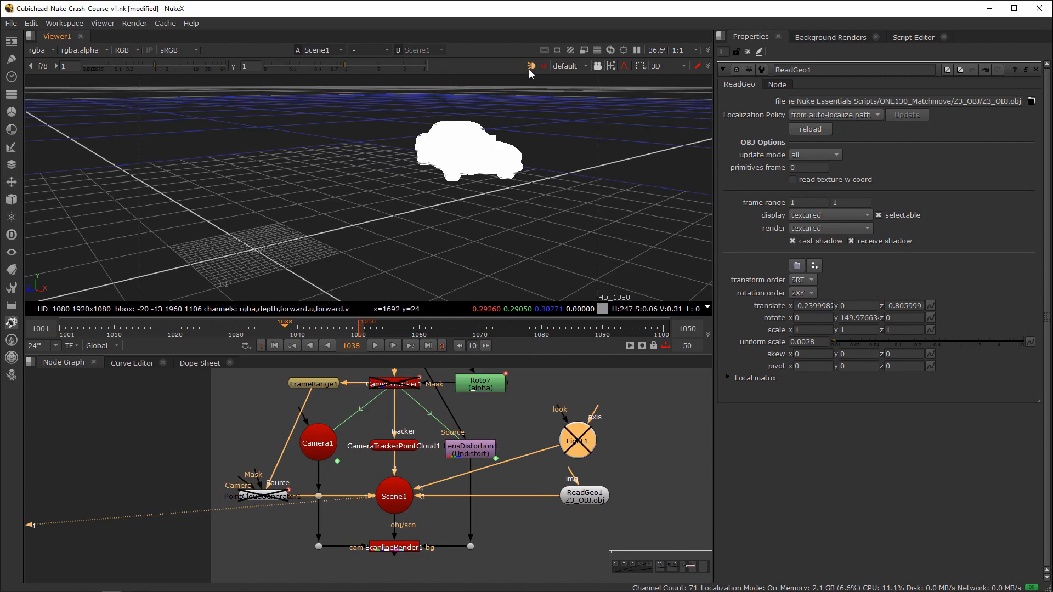
pyautogui.click(528, 66)
# Step: Move ReadGeo1 farther from Scene1, keeping the two nodes level
pyautogui.moveTo(580, 496); pyautogui.dragTo(646, 496)
pyautogui.moveTo(592, 480); pyautogui.dragTo(459, 490, button='middle')
pyautogui.moveTo(517, 505); pyautogui.dragTo(530, 505)
pyautogui.moveTo(509, 476); pyautogui.dragTo(472, 492, button='middle')
# Step: Add a Phong shader above ReadGeo1 and connect it to ReadGeo1's img input
pyautogui.click(535, 449)
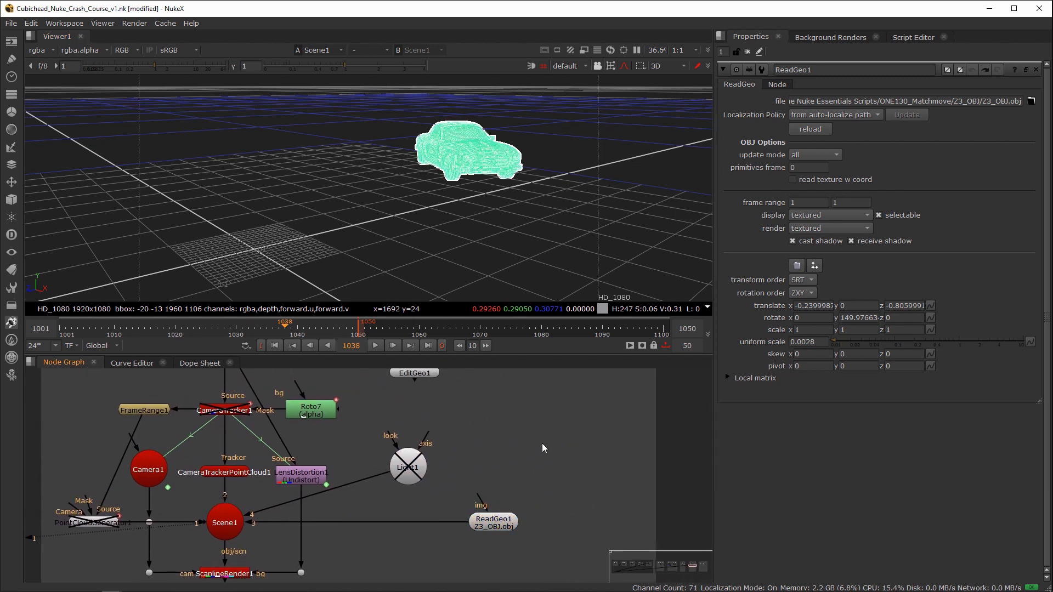
pyautogui.press('Tab')
pyautogui.write('shad')
pyautogui.press('BackSpace')
pyautogui.press('BackSpace')
pyautogui.press('BackSpace')
pyautogui.press('BackSpace')
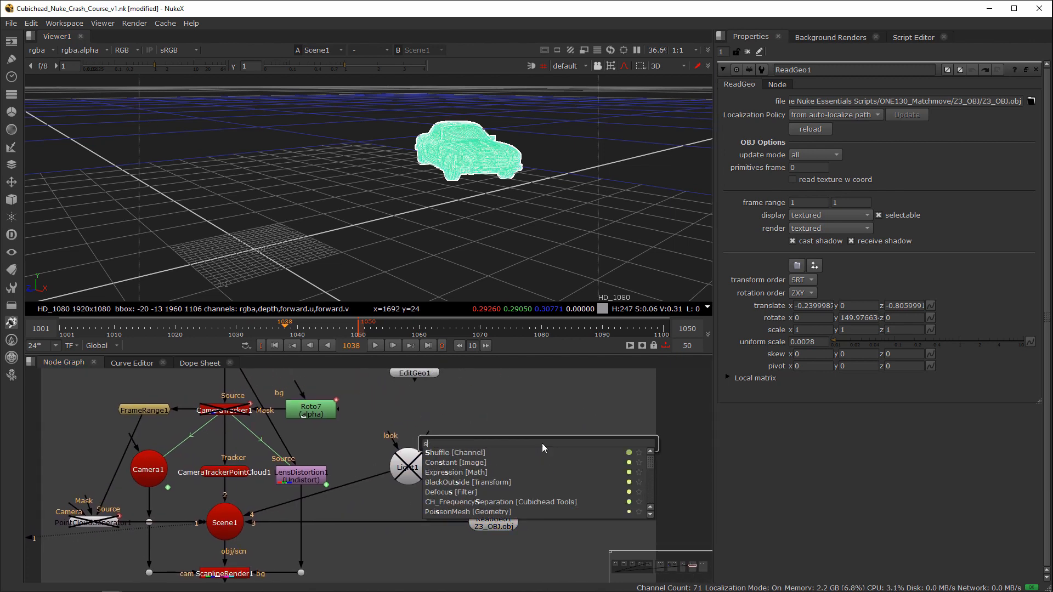
pyautogui.write('phong')
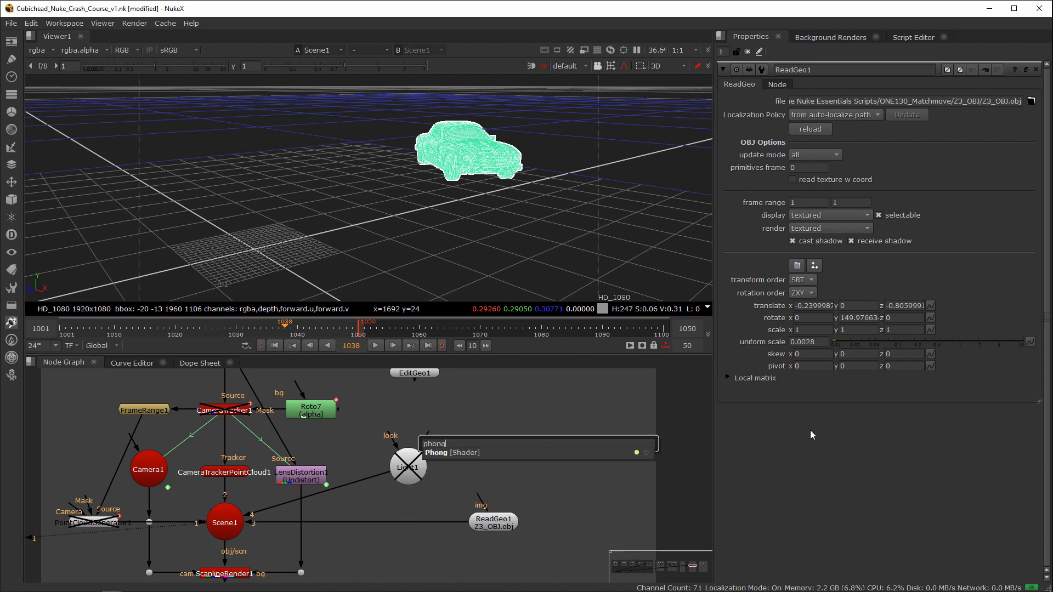
pyautogui.press('Return')
pyautogui.moveTo(487, 503); pyautogui.dragTo(537, 452)
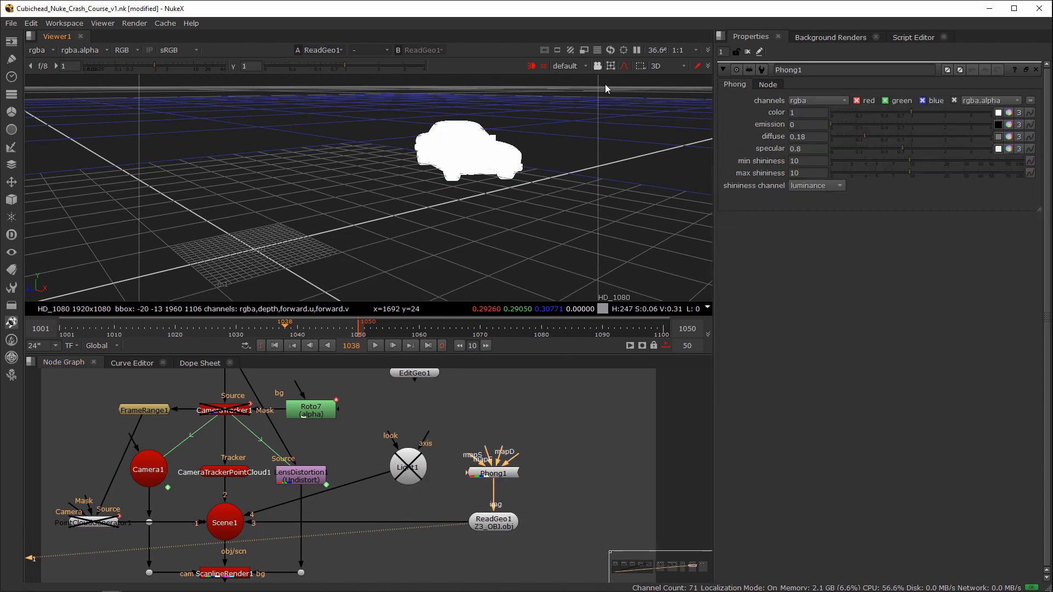
# Step: Switch the 3D viewer from vertex to node selection to show the shaded car, and re-enable Light1
pyautogui.click(612, 67)
pyautogui.click(637, 78)
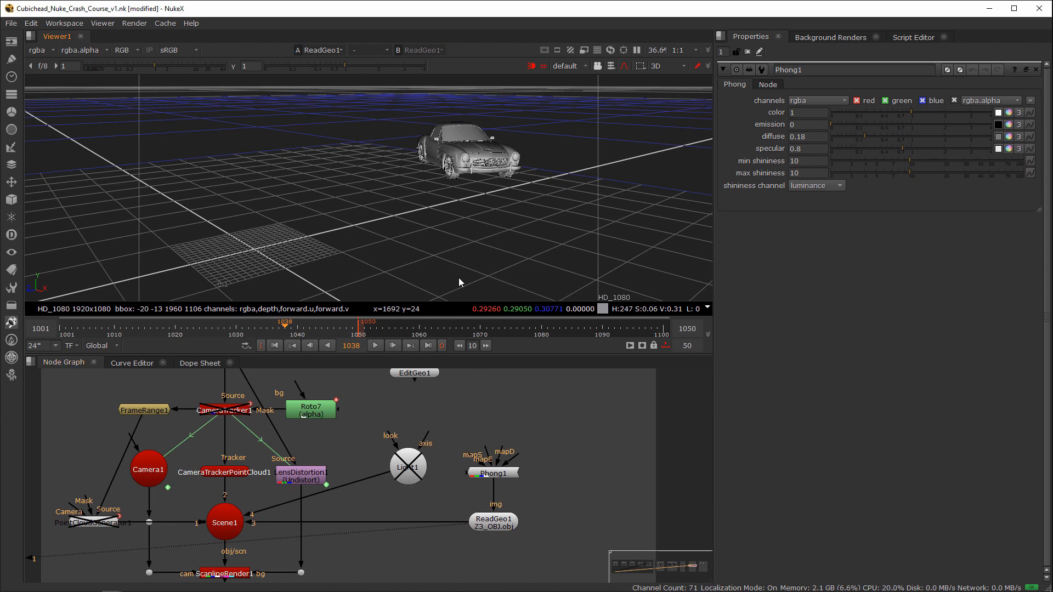
pyautogui.moveTo(516, 409); pyautogui.dragTo(606, 408, button='middle')
pyautogui.click(513, 475)
pyautogui.moveTo(446, 498); pyautogui.dragTo(432, 478, button='middle')
pyautogui.moveTo(451, 427); pyautogui.dragTo(485, 389, button='middle')
pyautogui.moveTo(459, 239); pyautogui.dragTo(501, 245, button='middle')
# Step: With ScanlineRender1 viewed in 3D, move Light1 to about x 0.188, y 0.268, z -0.246
pyautogui.click(349, 514)
pyautogui.press('1')
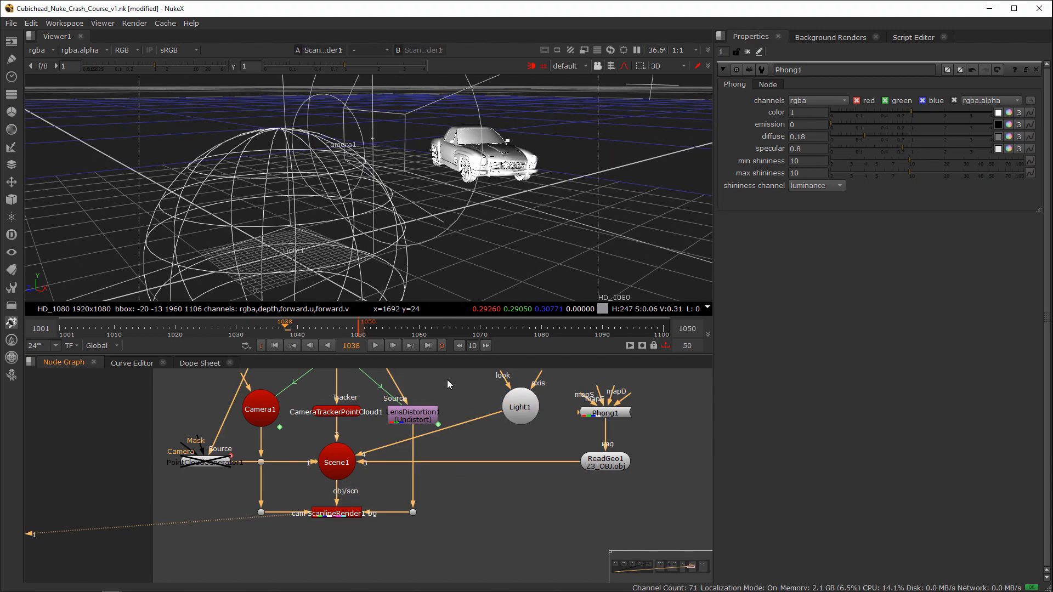
pyautogui.scroll(-5, 535, 254)
pyautogui.keyDown('ctrl'); pyautogui.moveTo(540, 252); pyautogui.dragTo(410, 278); pyautogui.keyUp('ctrl')
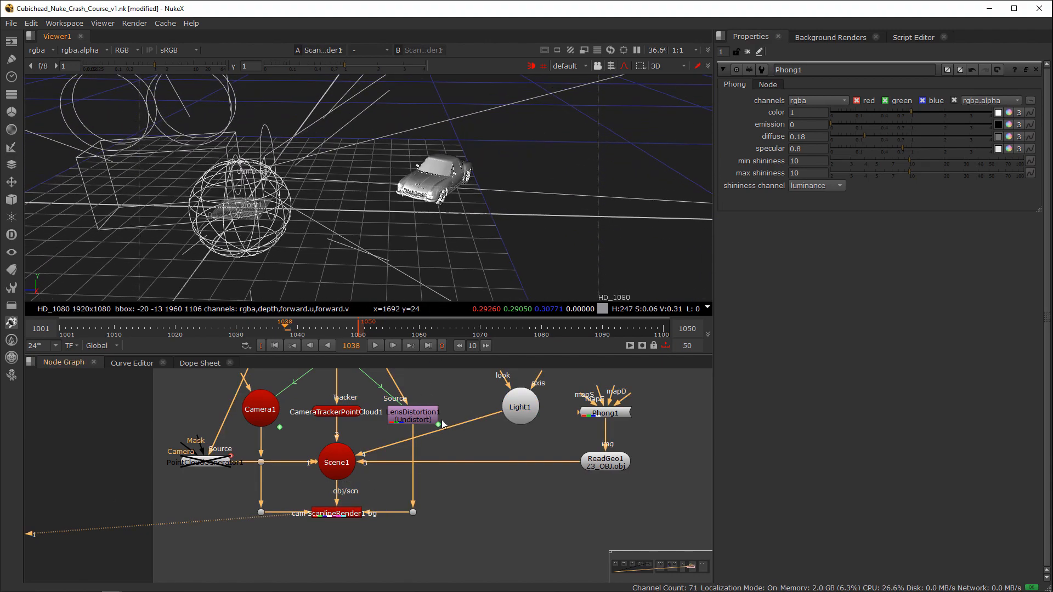
pyautogui.doubleClick(523, 411)
pyautogui.moveTo(239, 191); pyautogui.dragTo(237, 119)
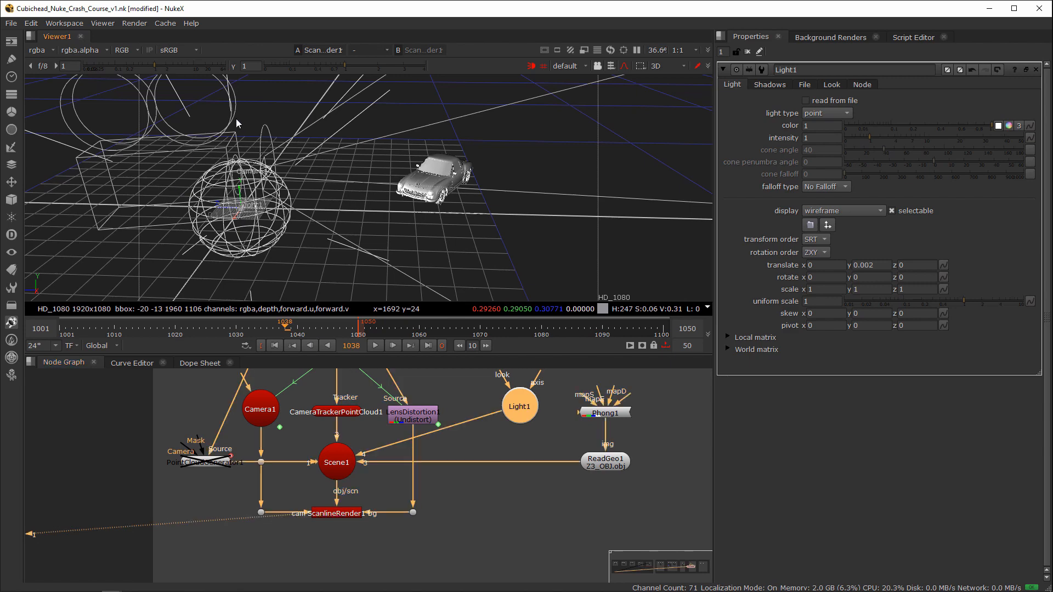
pyautogui.moveTo(214, 154); pyautogui.dragTo(239, 240)
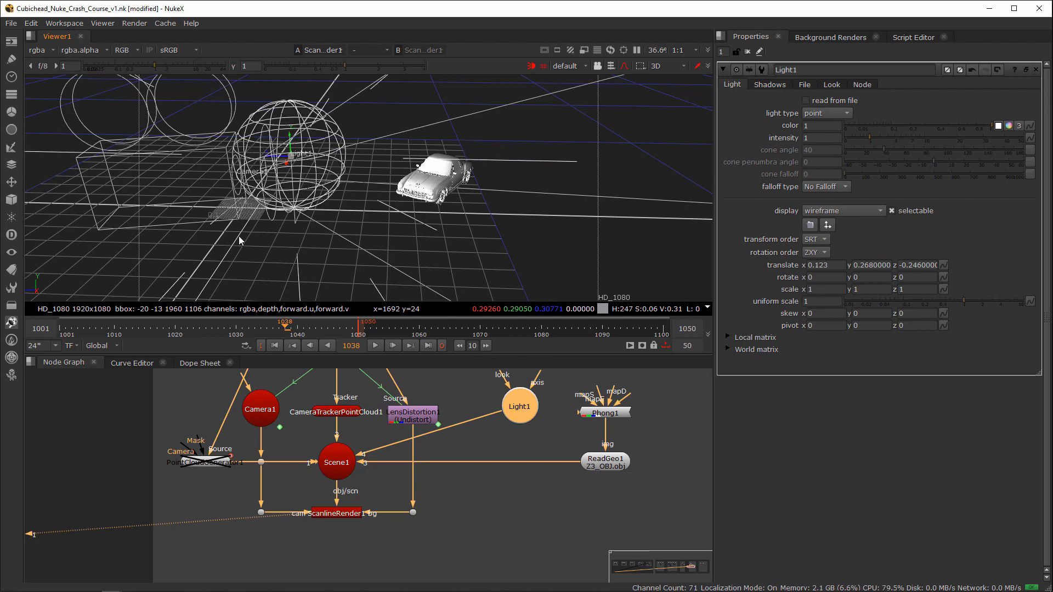
pyautogui.moveTo(283, 166); pyautogui.dragTo(239, 213)
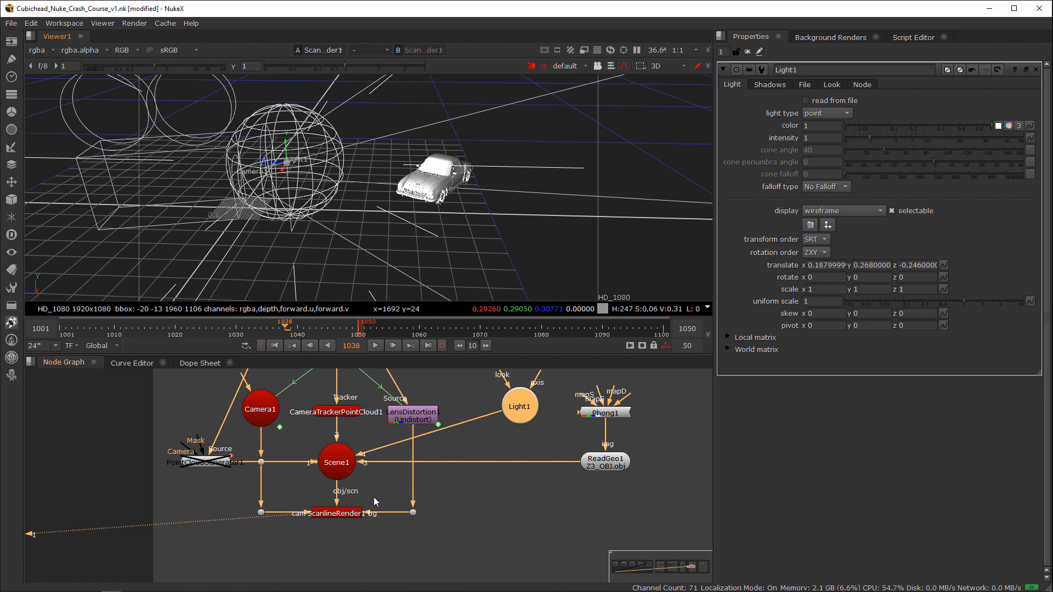
# Step: Switch the viewer to 2D to check ScanlineRender1's render over the parking-lot plate
pyautogui.click(338, 513)
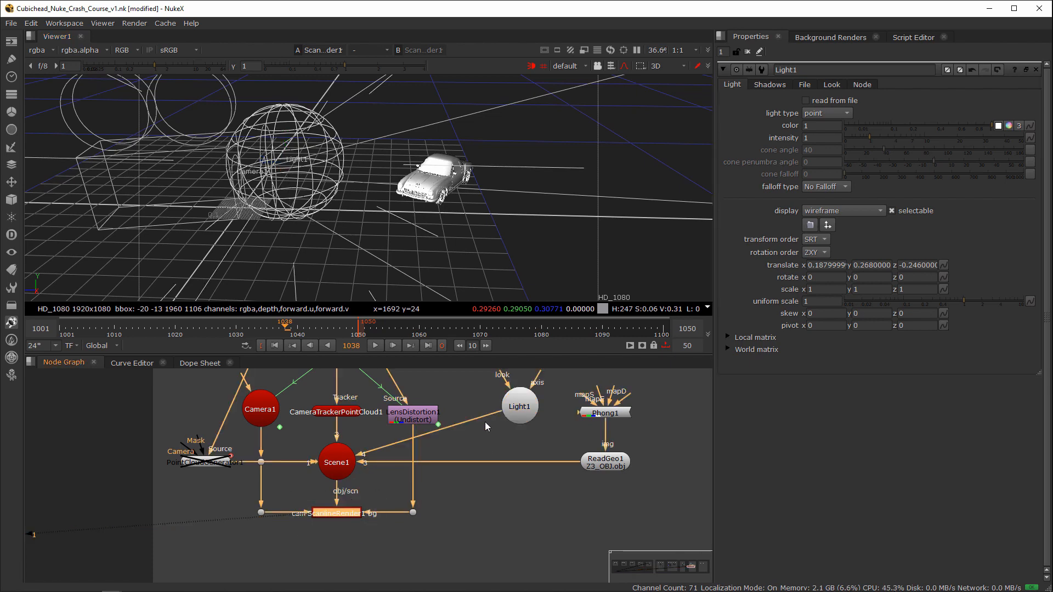
pyautogui.click(478, 438)
pyautogui.press('Tab')
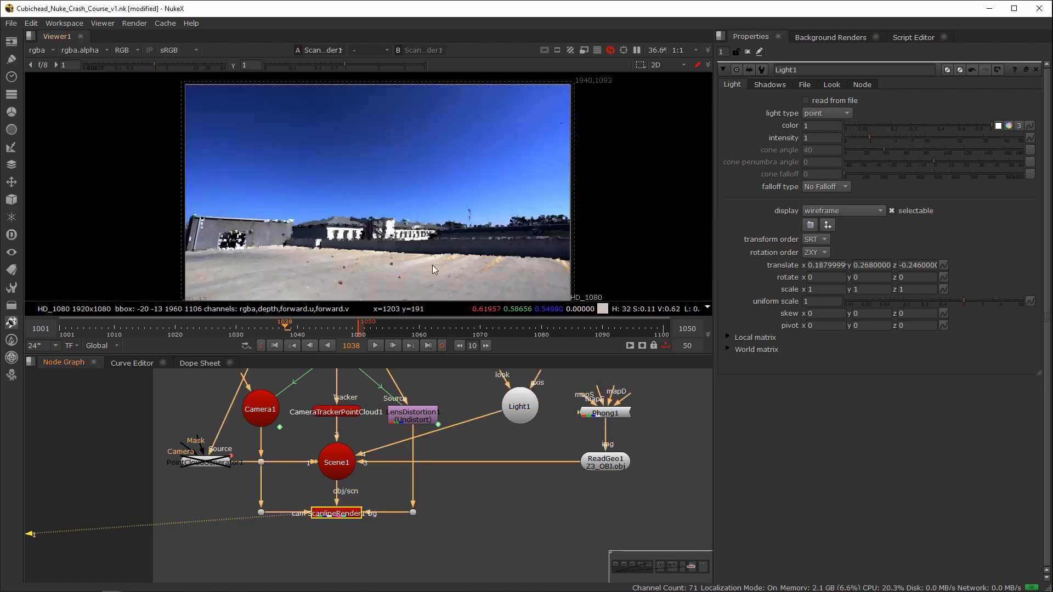
# Step: Fit the ScanlineRender1 image in the viewer and play back the car over the parking-lot plate from near the start of the shot
pyautogui.moveTo(437, 279); pyautogui.dragTo(480, 255, button='middle')
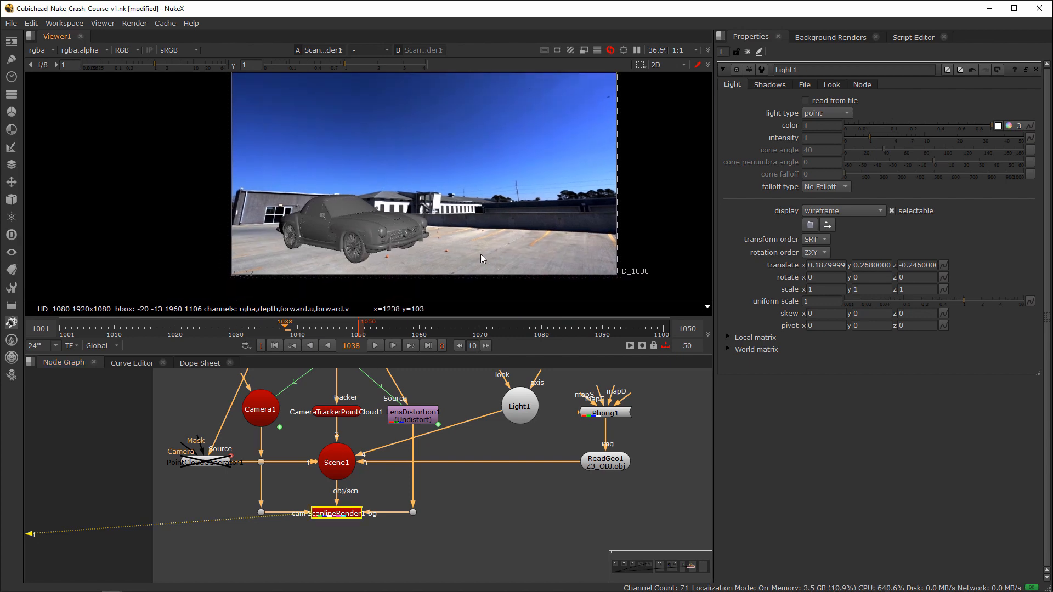
pyautogui.press('f')
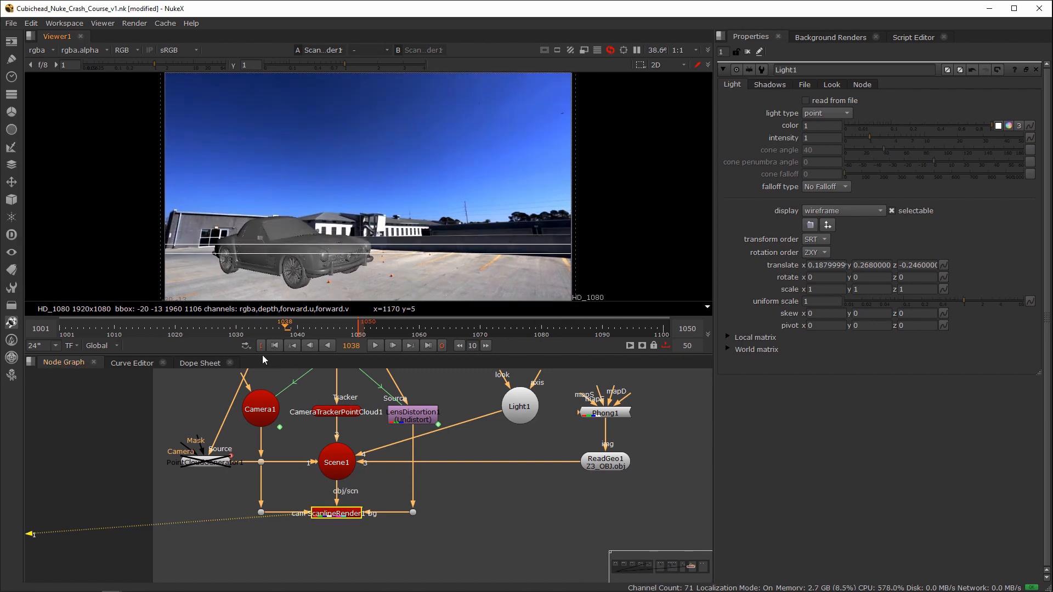
pyautogui.click(114, 333)
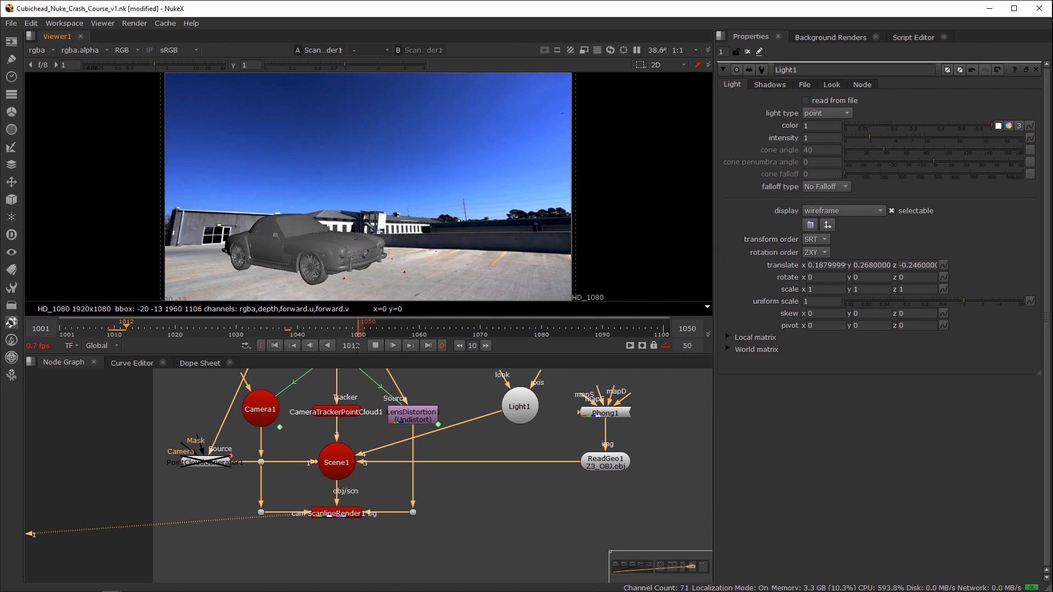
pyautogui.click(376, 345)
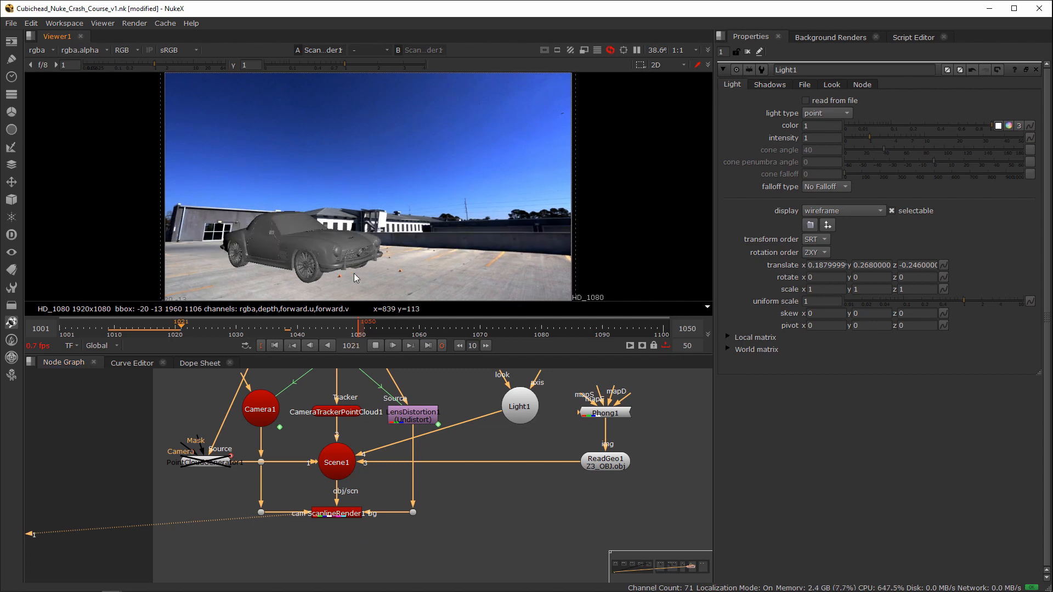
pyautogui.click(376, 349)
# Step: Show ReadGeo1's properties and nudge the Phong1 node slightly closer to ReadGeo1 in the node graph
pyautogui.click(600, 464)
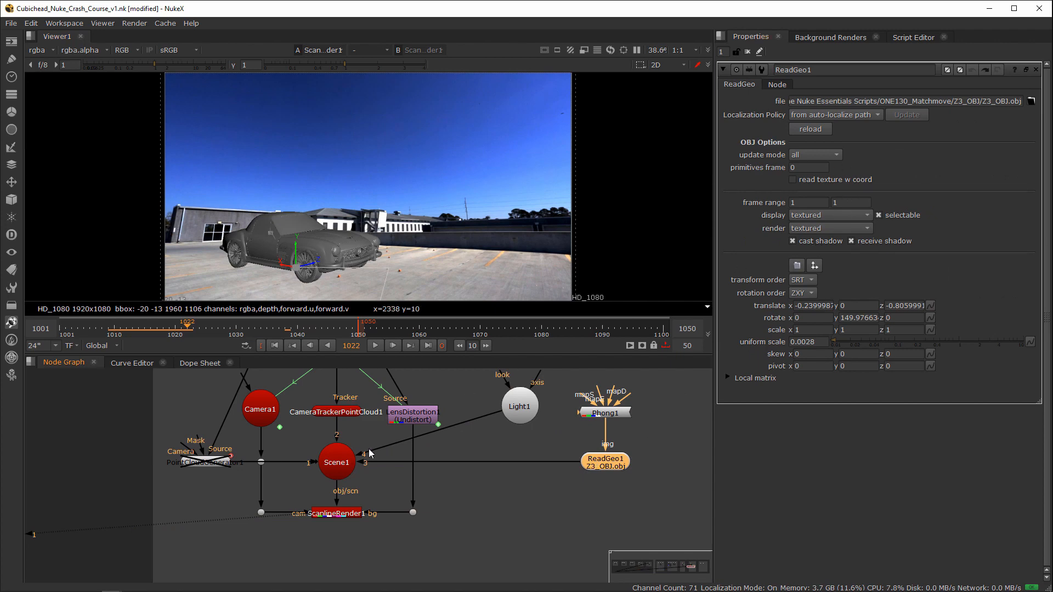
pyautogui.scroll(-2, 495, 494)
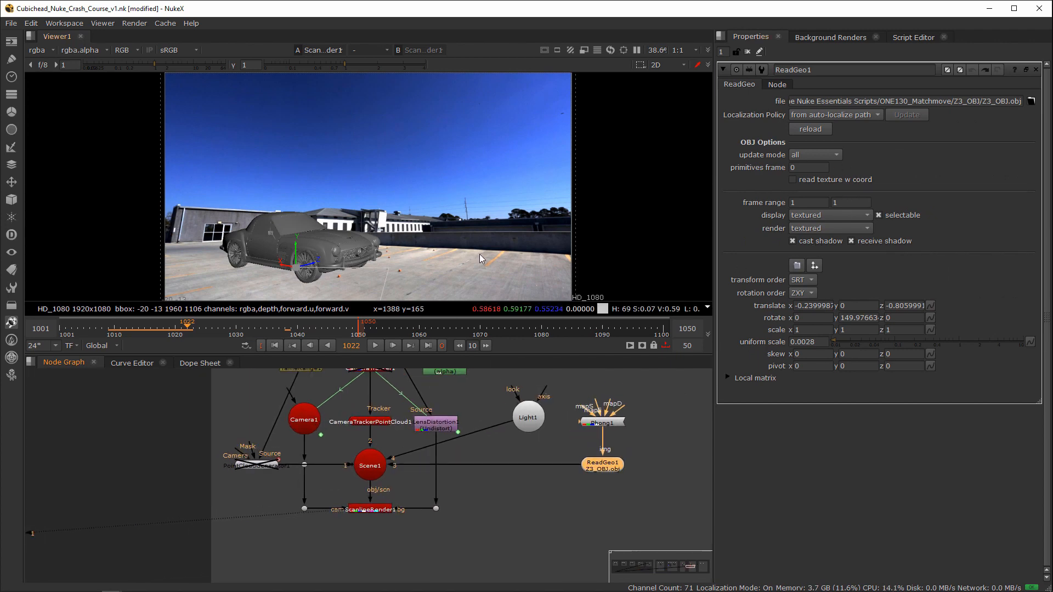
pyautogui.moveTo(493, 439); pyautogui.dragTo(445, 470, button='middle')
pyautogui.scroll(-2, 541, 447)
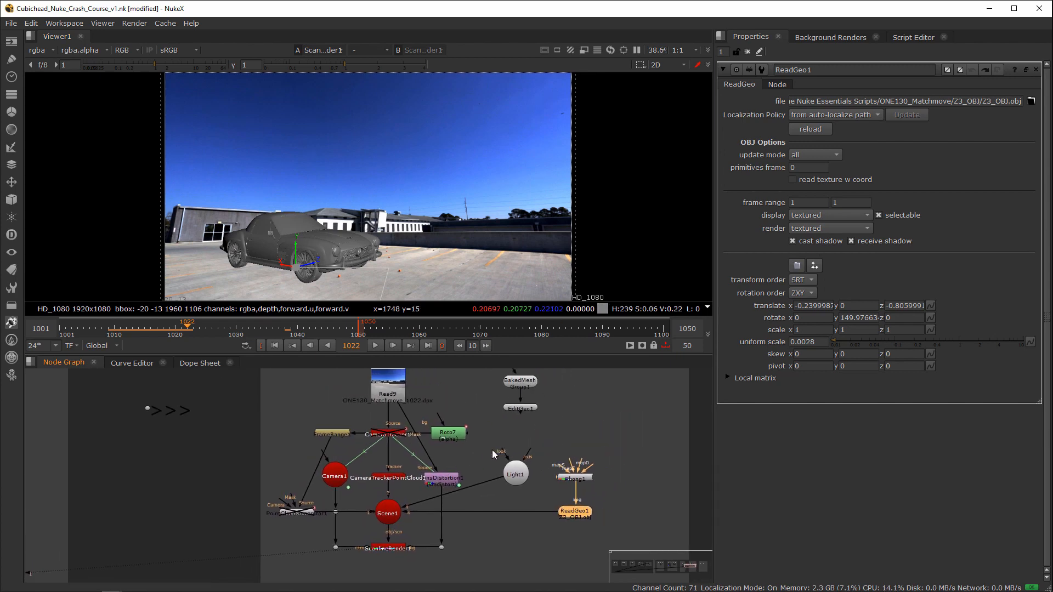
pyautogui.moveTo(573, 478); pyautogui.dragTo(574, 483)
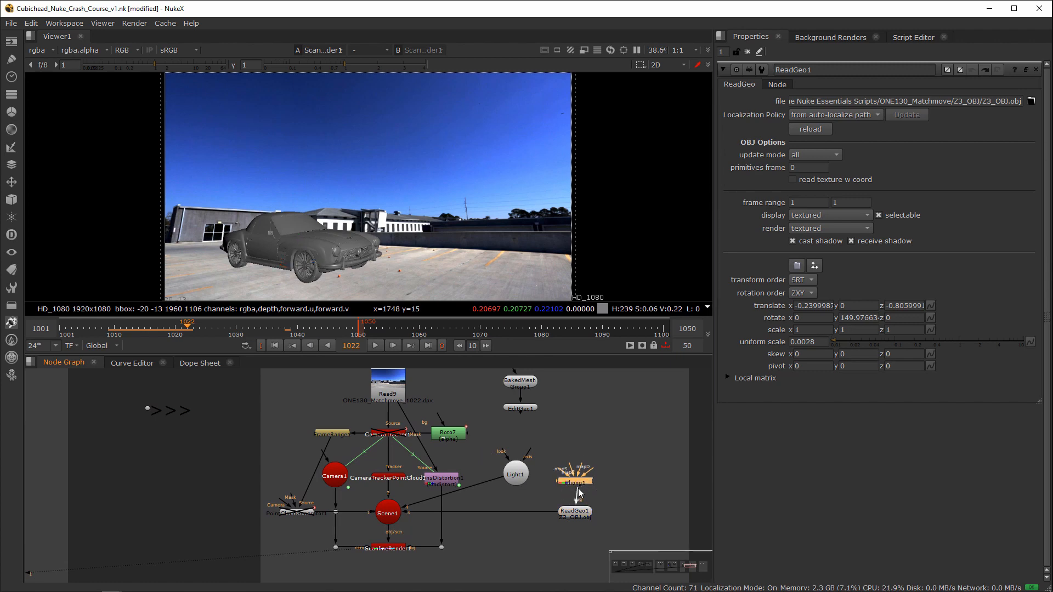
pyautogui.scroll(-10, 544, 475)
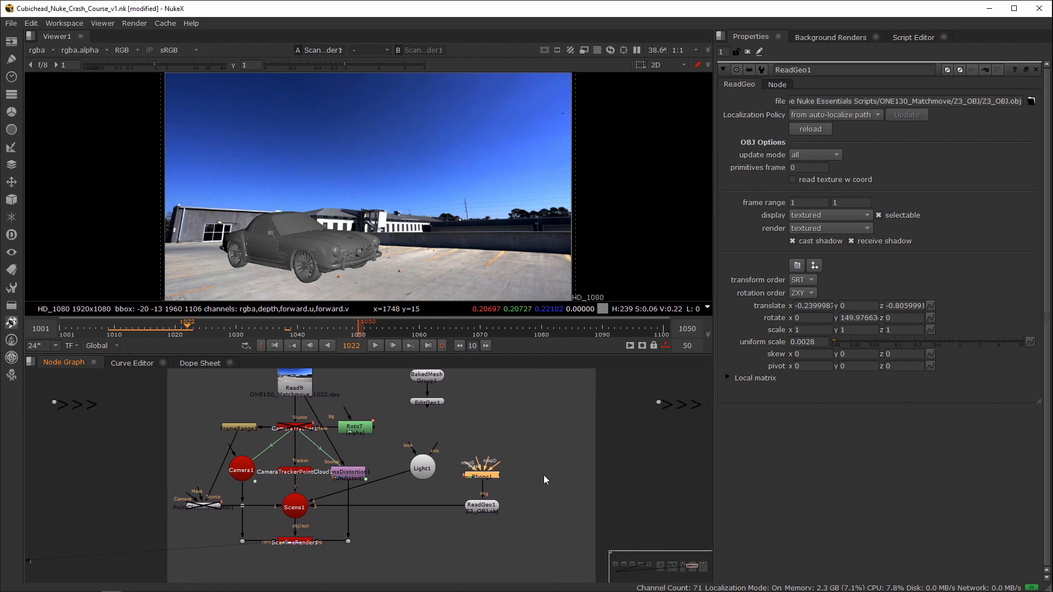
# Step: Go to the 3D Renders Shuffling section and connect the viewer to Read26, the stormtrooper beauty render
pyautogui.scroll(7, 467, 469)
pyautogui.moveTo(629, 476); pyautogui.dragTo(429, 528, button='middle')
pyautogui.moveTo(442, 472); pyautogui.dragTo(417, 504, button='middle')
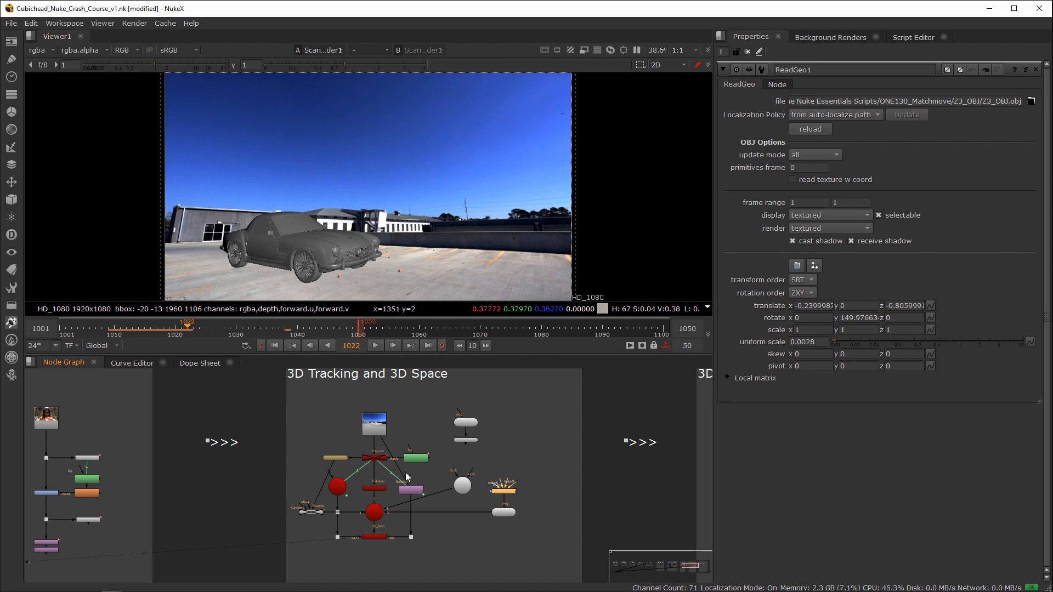
pyautogui.scroll(2, 362, 485)
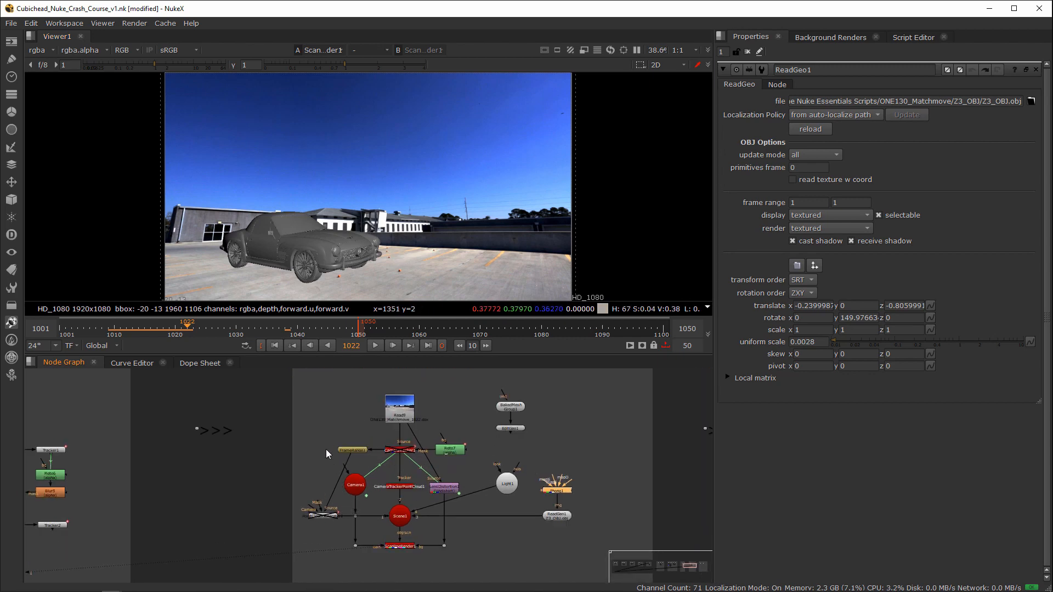
pyautogui.scroll(-3, 521, 446)
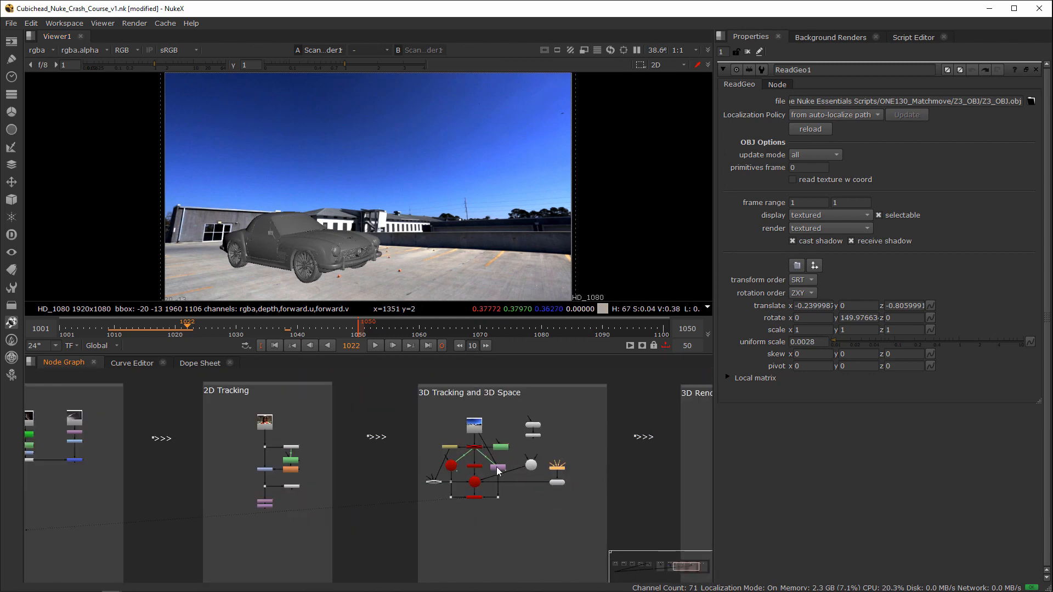
pyautogui.moveTo(521, 463); pyautogui.dragTo(384, 466, button='middle')
pyautogui.moveTo(484, 466); pyautogui.dragTo(354, 471, button='middle')
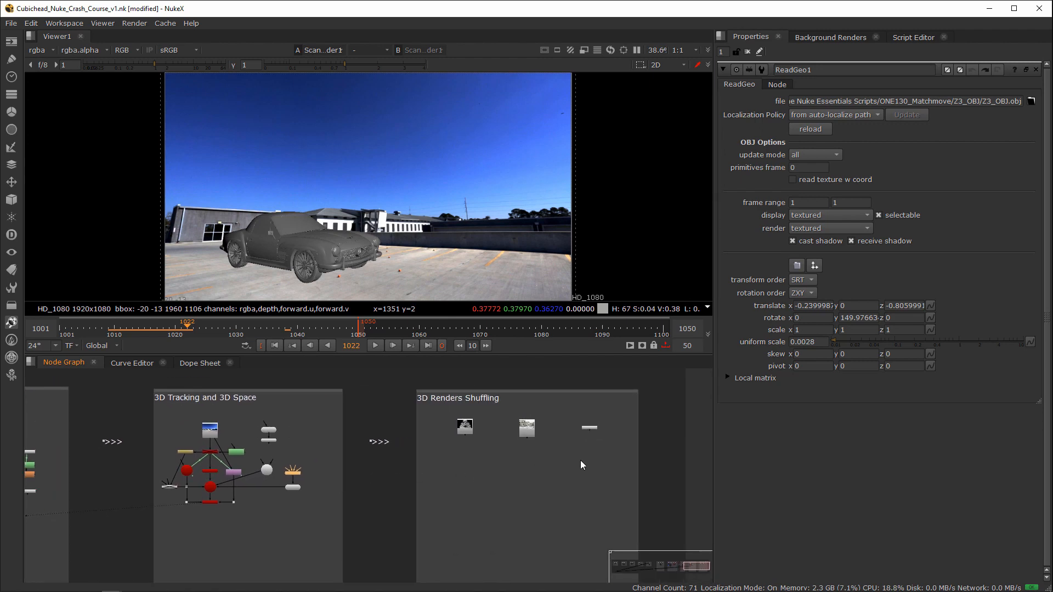
pyautogui.scroll(3, 532, 463)
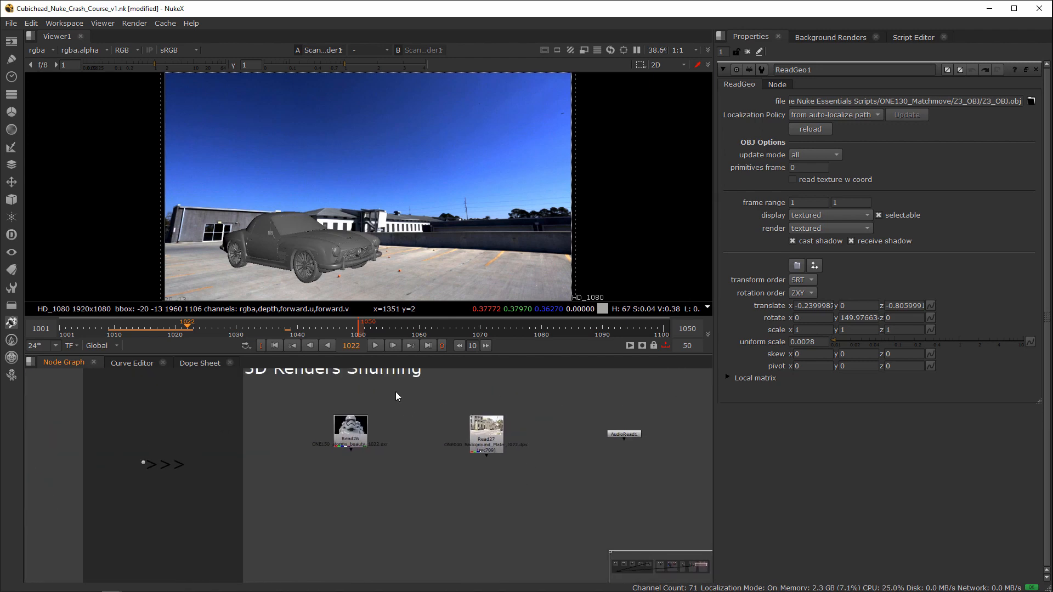
pyautogui.click(362, 438)
pyautogui.moveTo(425, 432); pyautogui.dragTo(439, 430, button='middle')
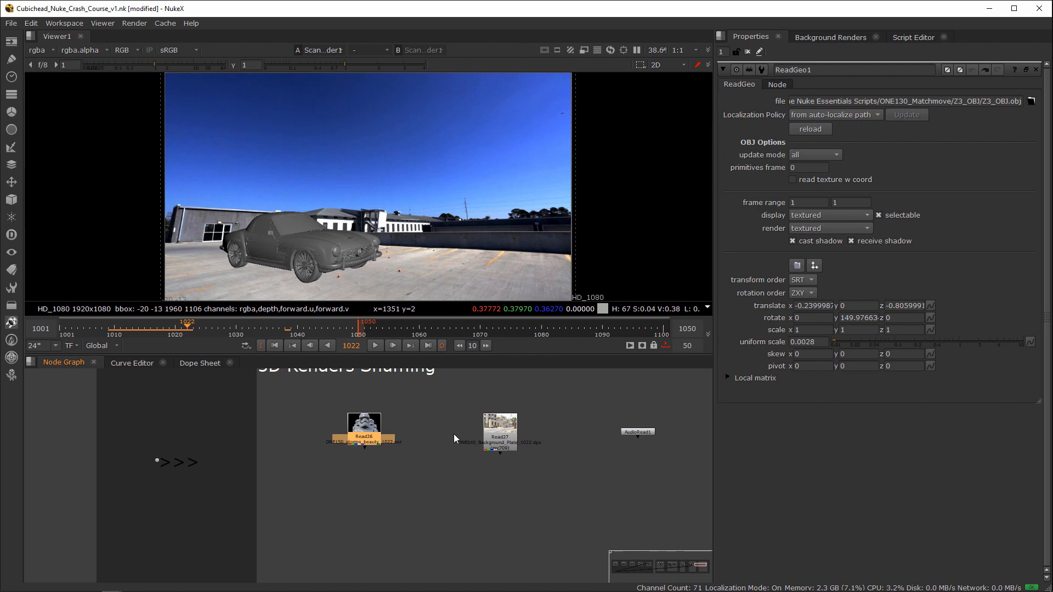
pyautogui.moveTo(332, 449); pyautogui.dragTo(621, 417, button='middle')
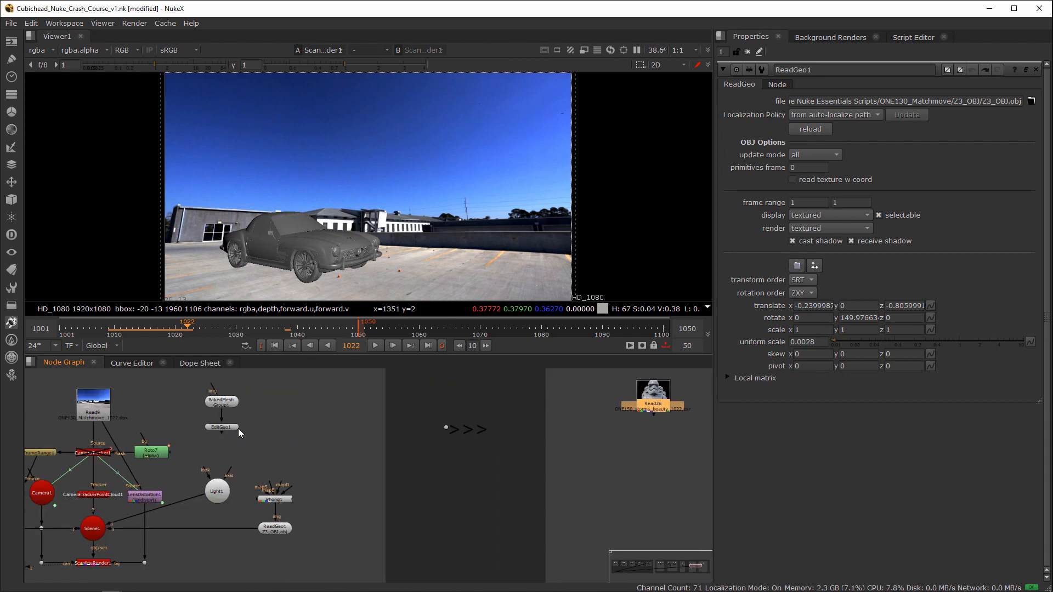
pyautogui.moveTo(508, 433); pyautogui.dragTo(223, 465, button='middle')
pyautogui.press('1')
pyautogui.click(358, 457)
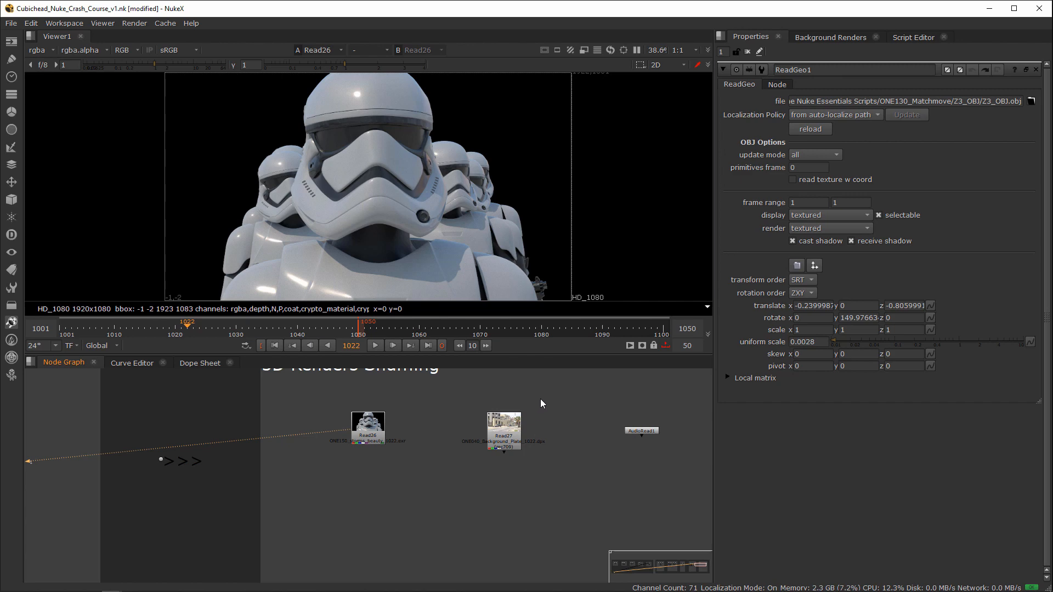
# Step: Move the Read27 background plate node farther away from Read26 to widen the gap between them, and reselect Read26
pyautogui.click(383, 427)
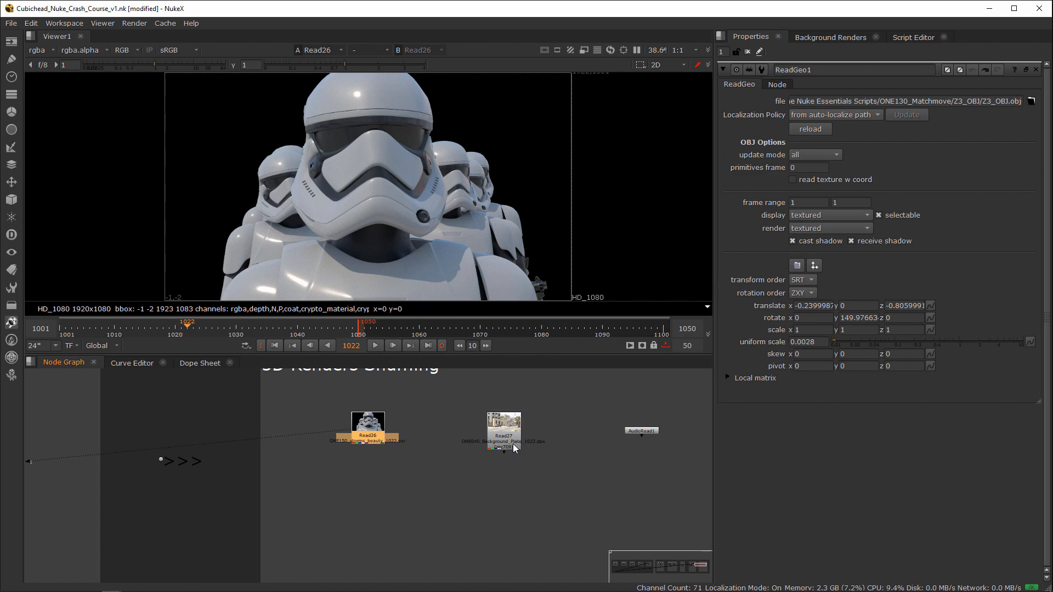
pyautogui.scroll(5, 357, 454)
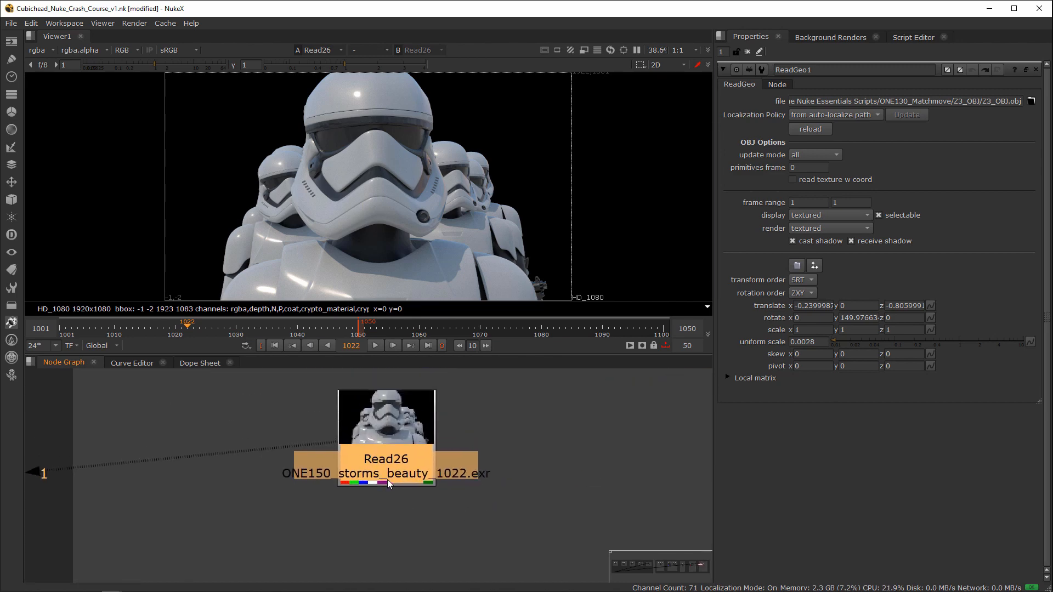
pyautogui.scroll(-5, 424, 488)
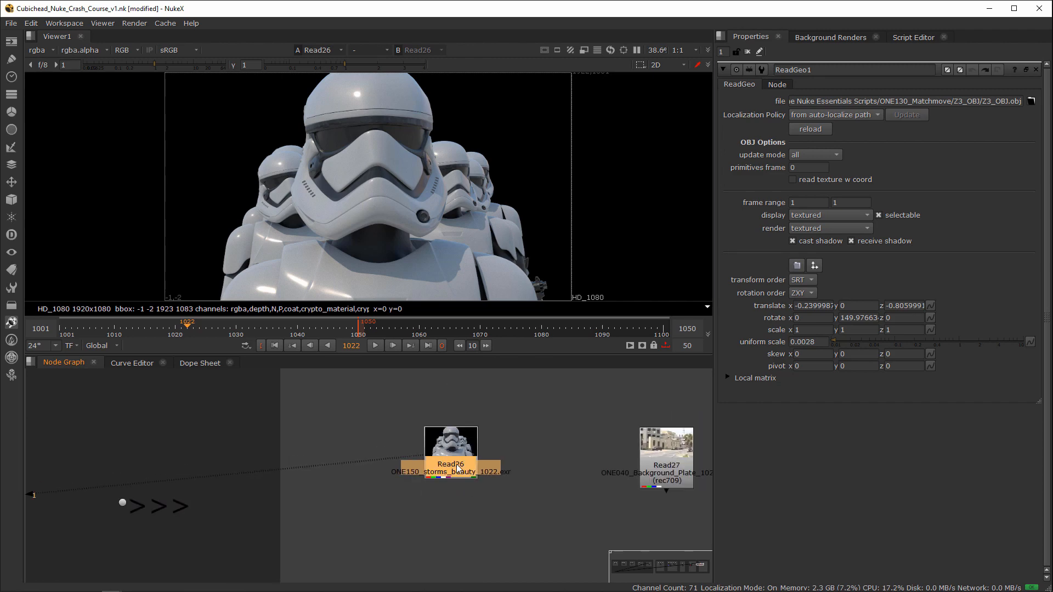
pyautogui.moveTo(457, 464); pyautogui.dragTo(406, 441, button='middle')
pyautogui.click(471, 455)
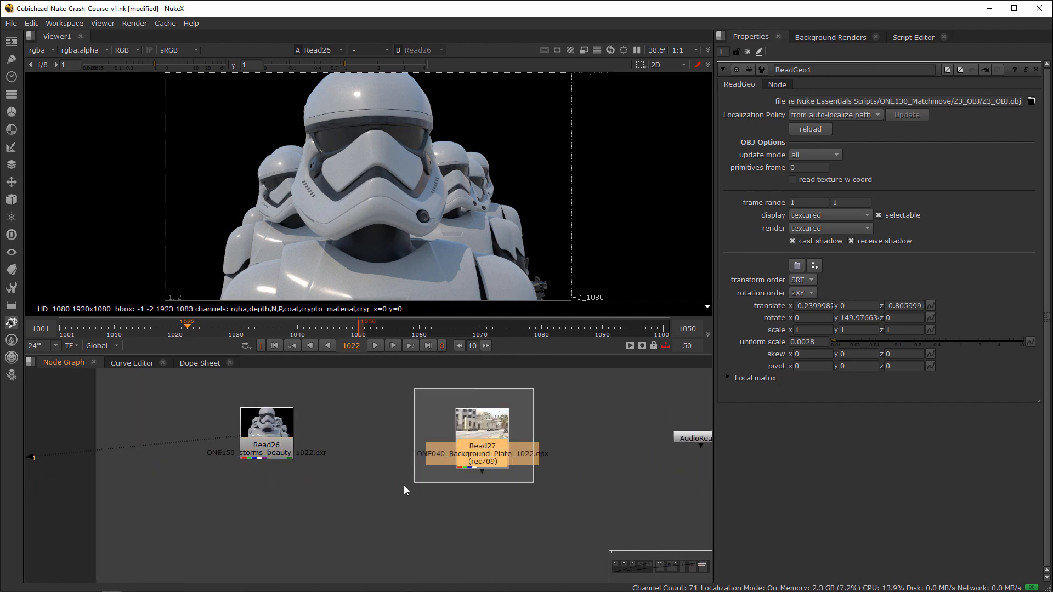
pyautogui.click(280, 447)
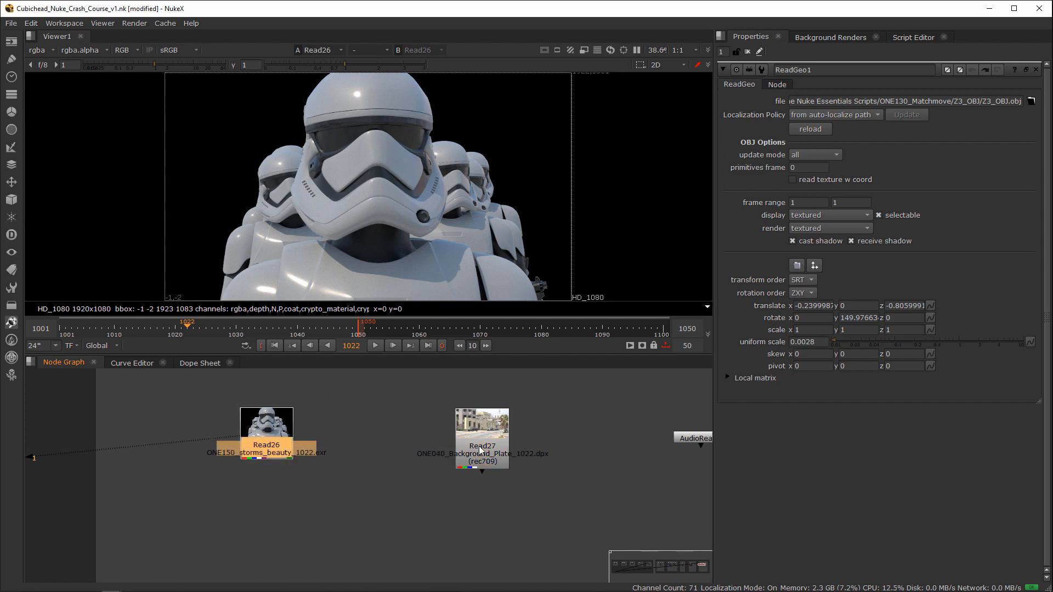
pyautogui.moveTo(422, 448); pyautogui.dragTo(492, 448)
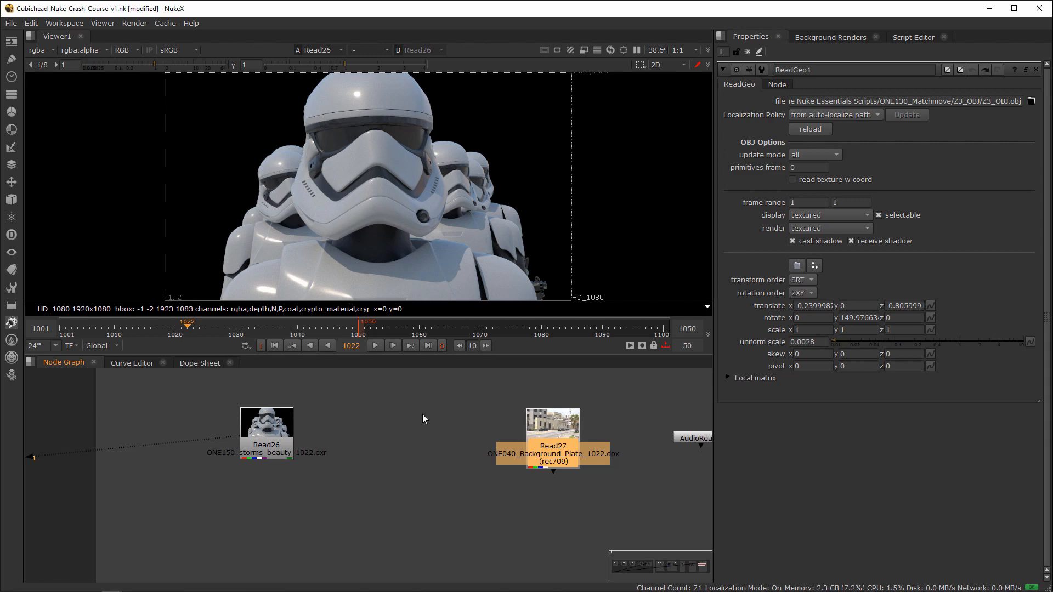
pyautogui.click(253, 453)
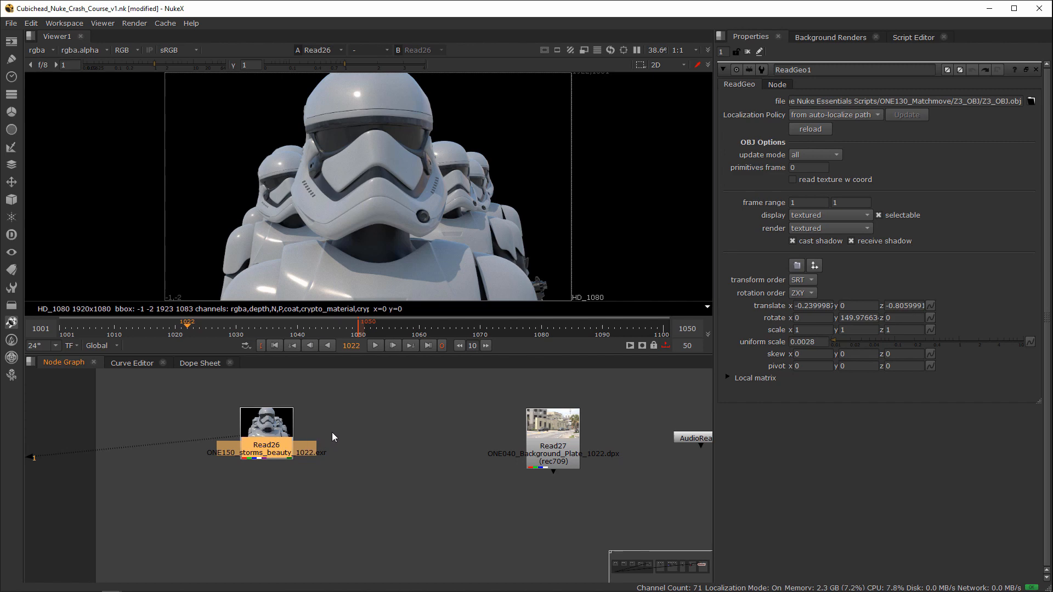
# Step: Open Read26's properties and examine the list of layers contained in the EXR render
pyautogui.scroll(4, 264, 466)
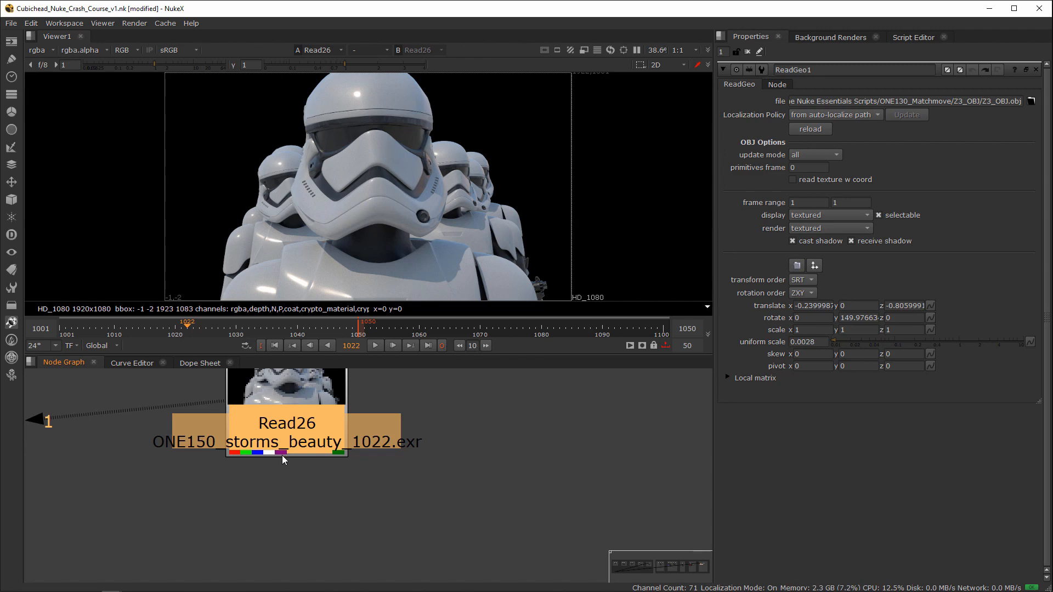
pyautogui.doubleClick(301, 413)
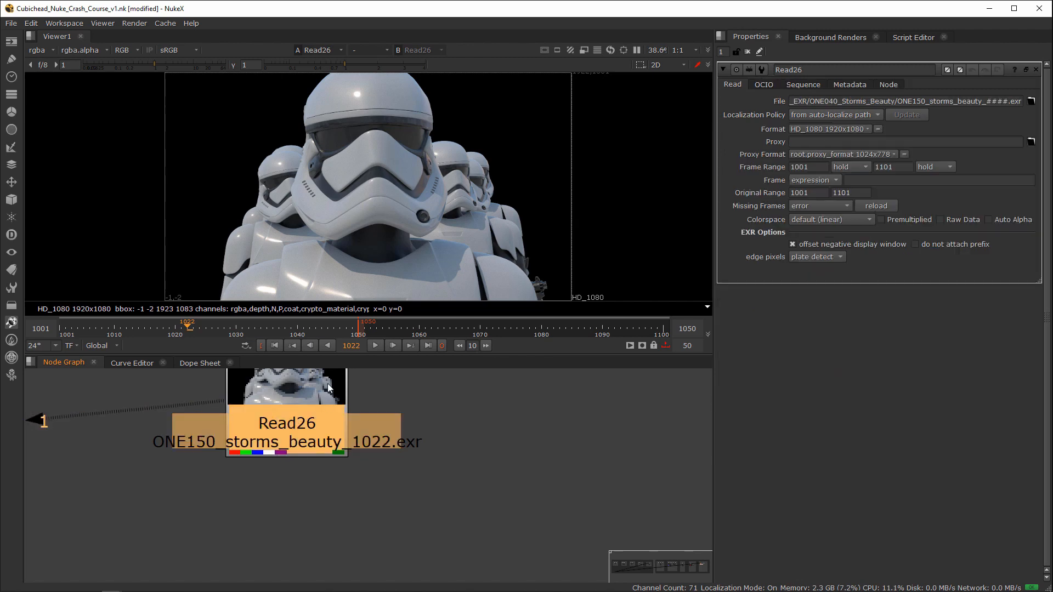
pyautogui.click(48, 50)
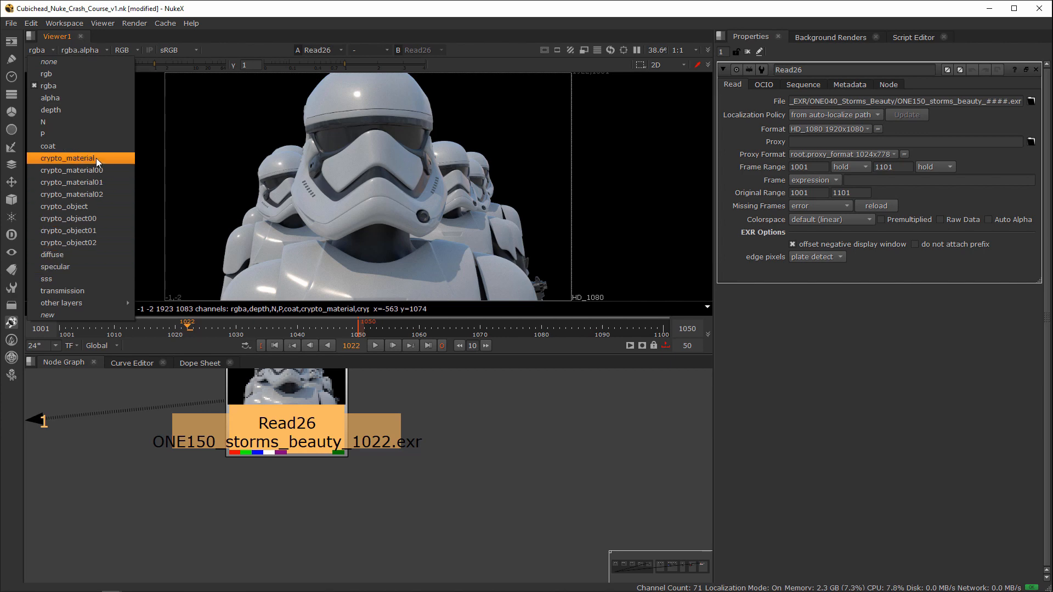
pyautogui.click(574, 251)
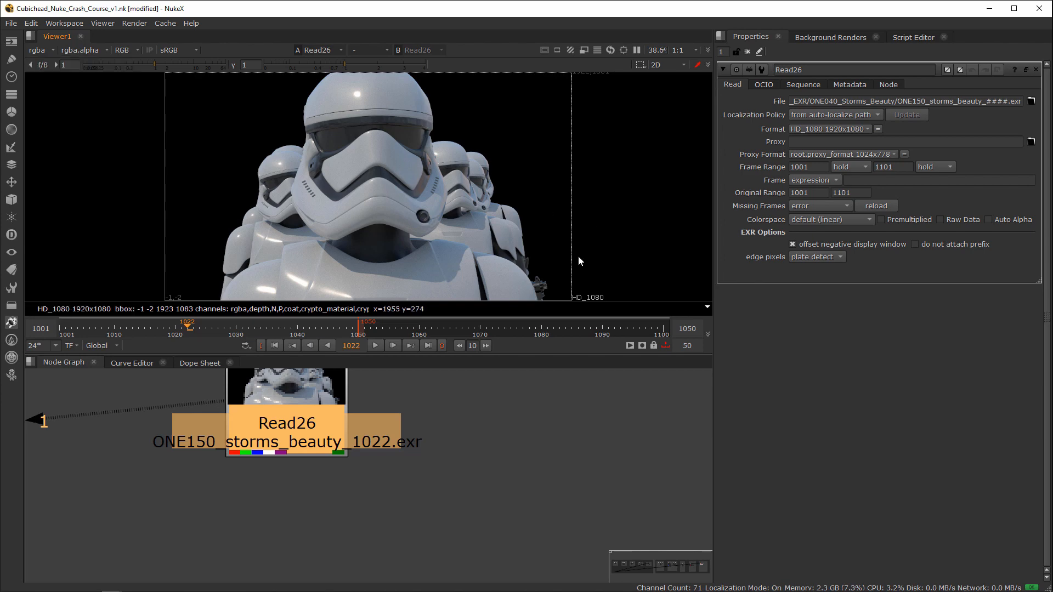
# Step: View Read26's diffuse, specular and coat layers one after another in the viewer
pyautogui.click(38, 50)
pyautogui.click(90, 254)
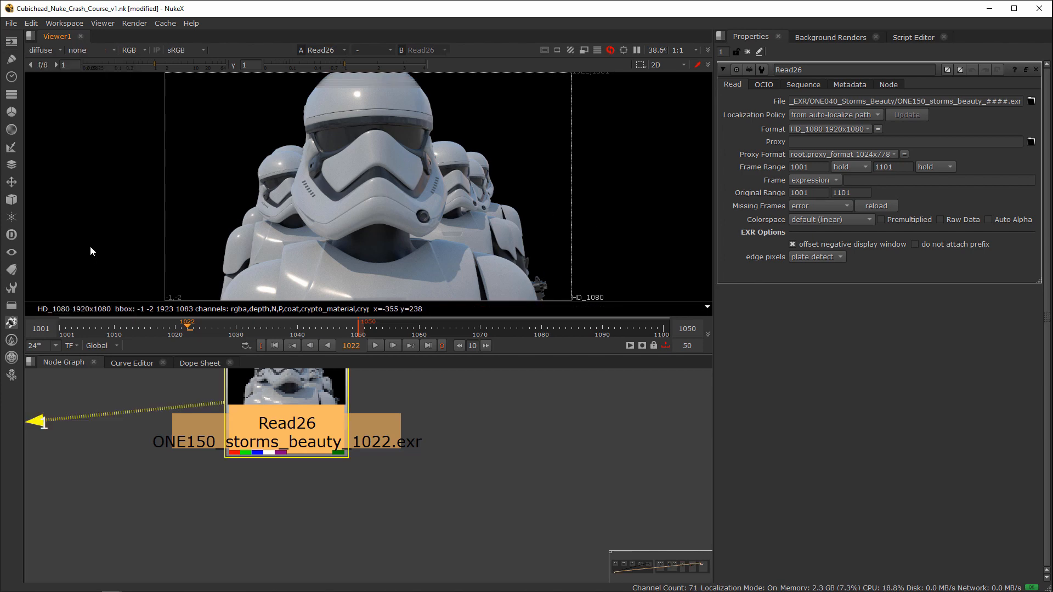
pyautogui.click(44, 50)
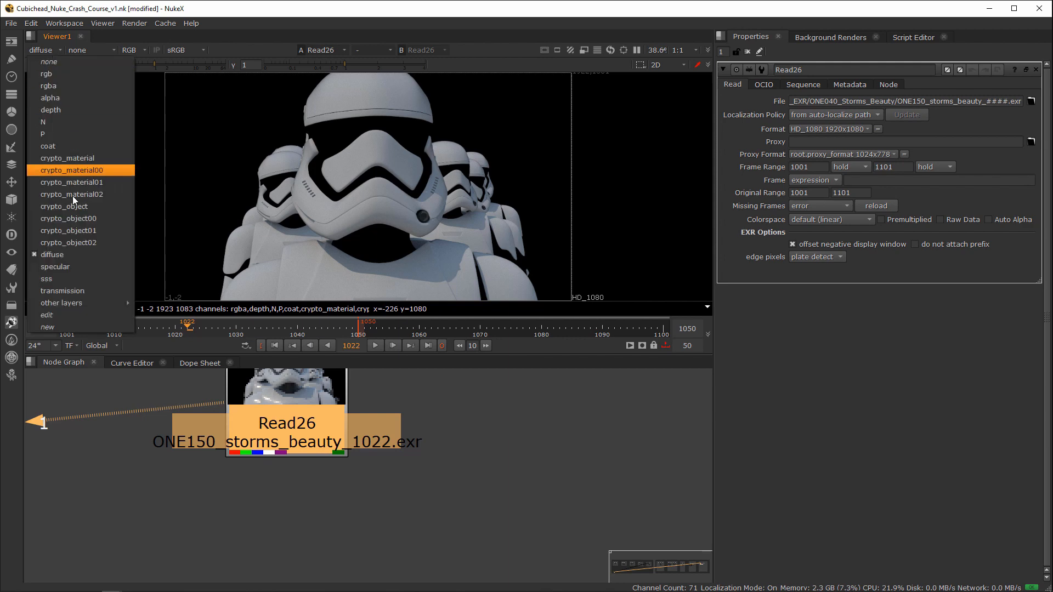
pyautogui.click(66, 266)
pyautogui.click(45, 50)
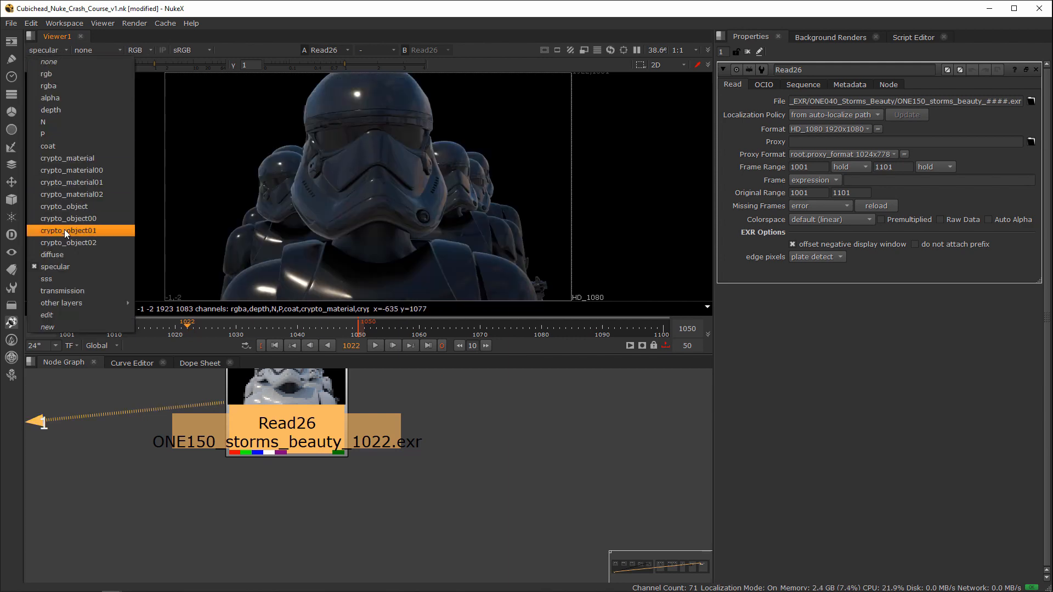
pyautogui.click(87, 145)
# Step: View Read26's crypto_material02, crypto_material01, crypto_material00 and crypto_material layers in turn, and return the viewer to the rgba layer
pyautogui.click(41, 50)
pyautogui.click(73, 194)
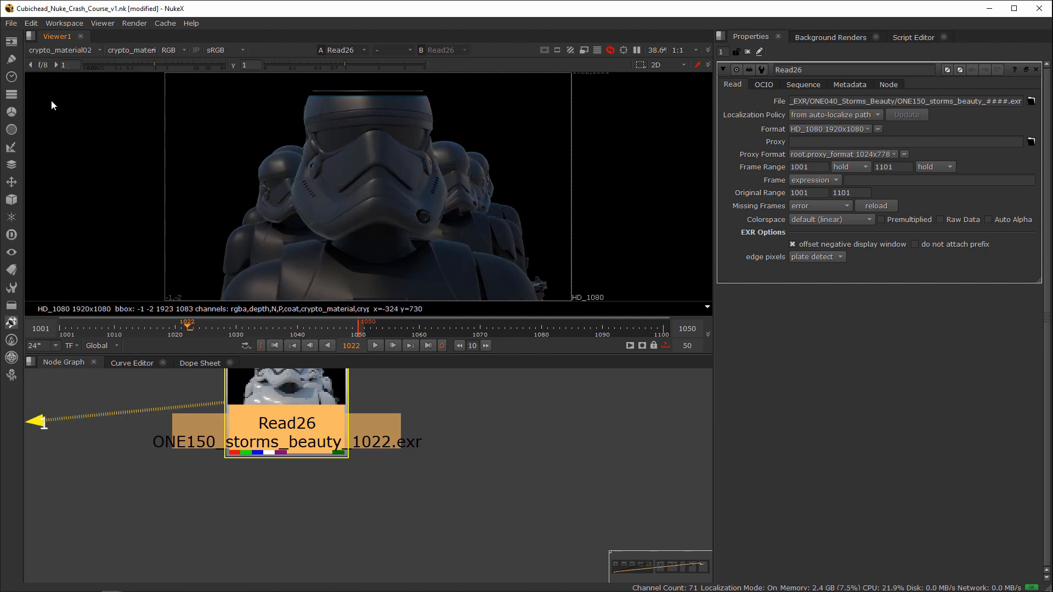
pyautogui.click(52, 50)
pyautogui.click(67, 162)
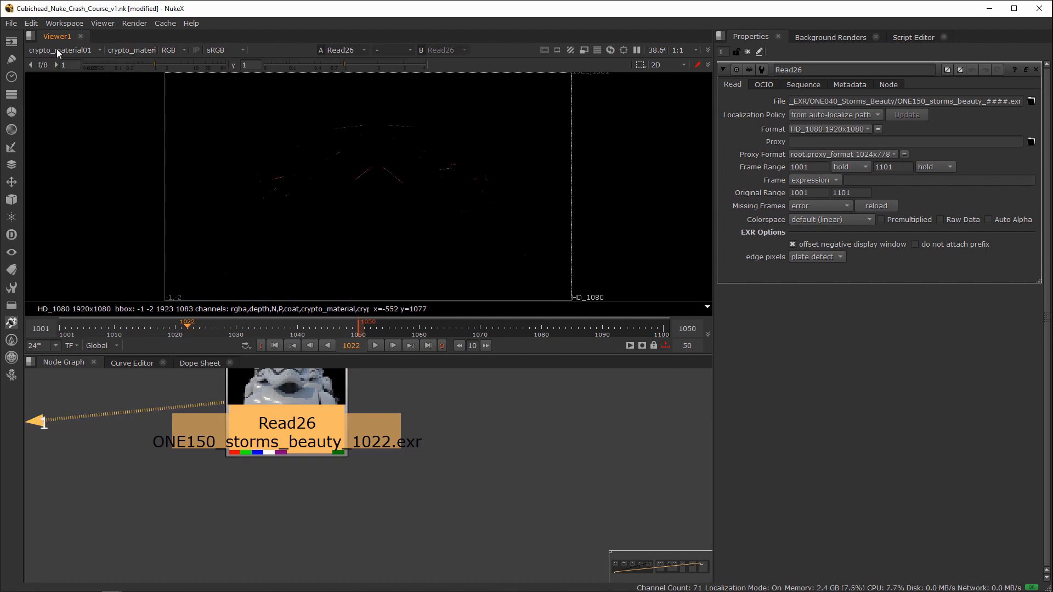
pyautogui.click(57, 48)
pyautogui.click(81, 168)
pyautogui.click(64, 51)
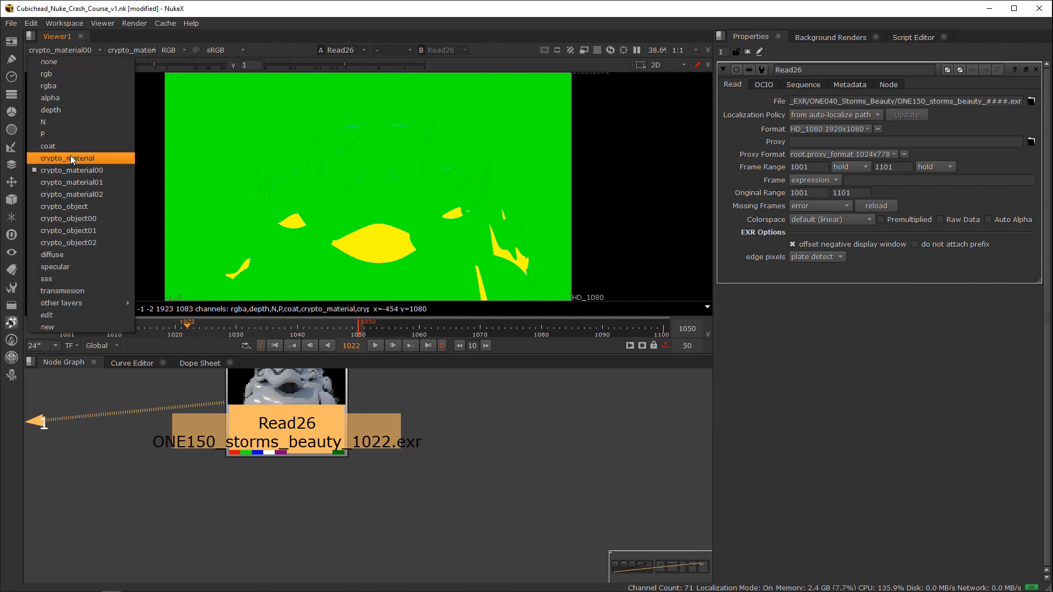
pyautogui.click(65, 158)
pyautogui.click(61, 52)
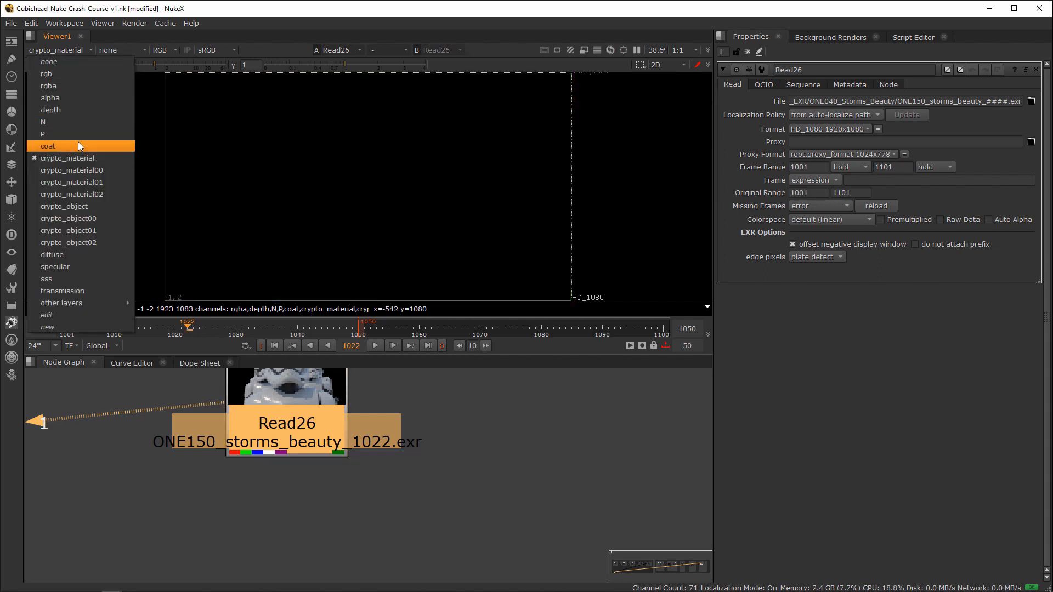
pyautogui.click(69, 87)
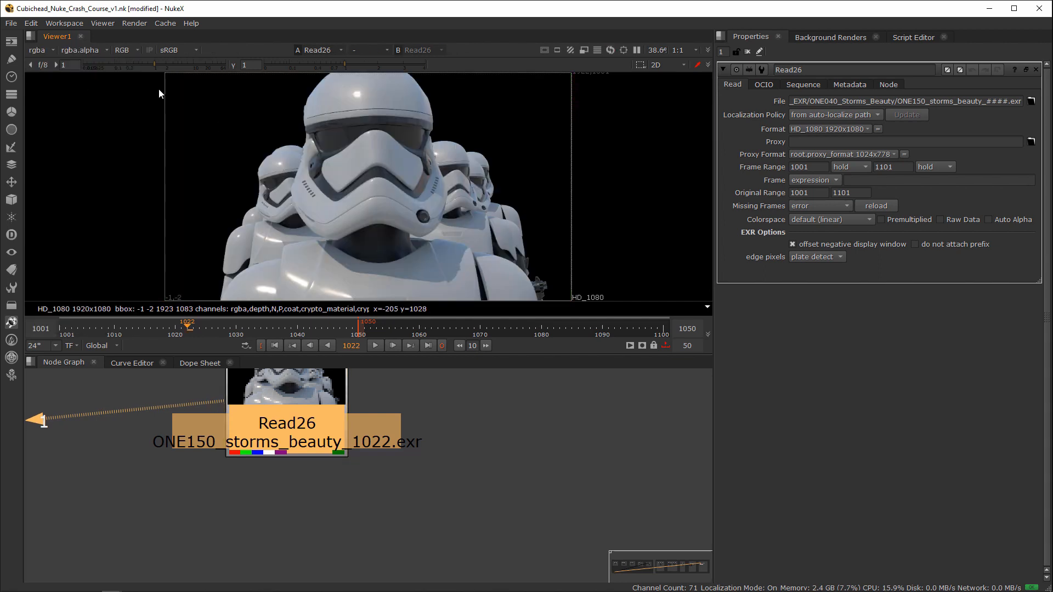
# Step: Add a Shuffle node to the output of the Read26 stormtrooper render
pyautogui.scroll(-5, 437, 491)
pyautogui.scroll(3, 521, 452)
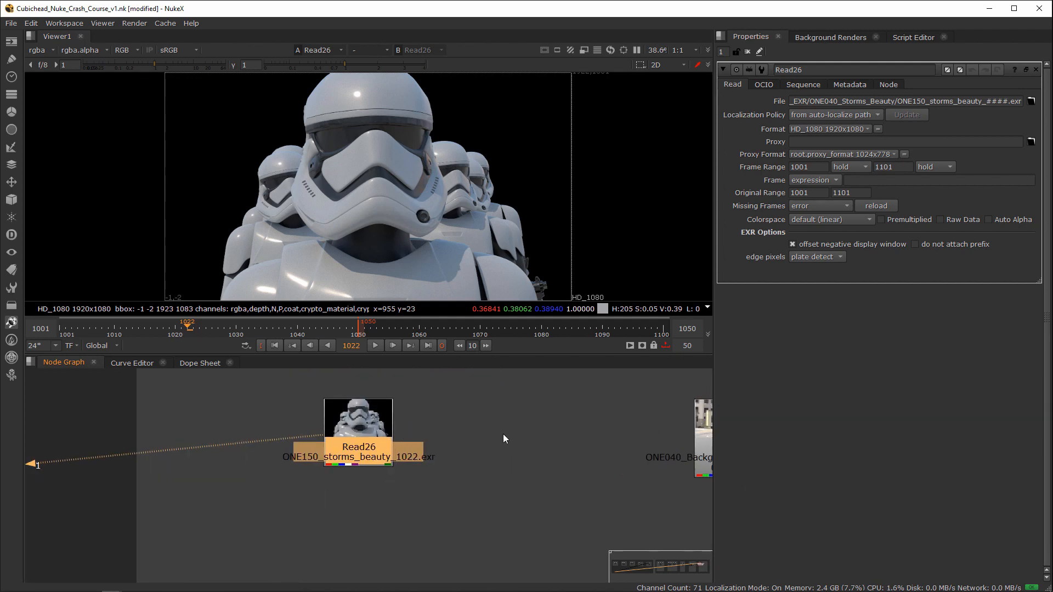
pyautogui.click(371, 440)
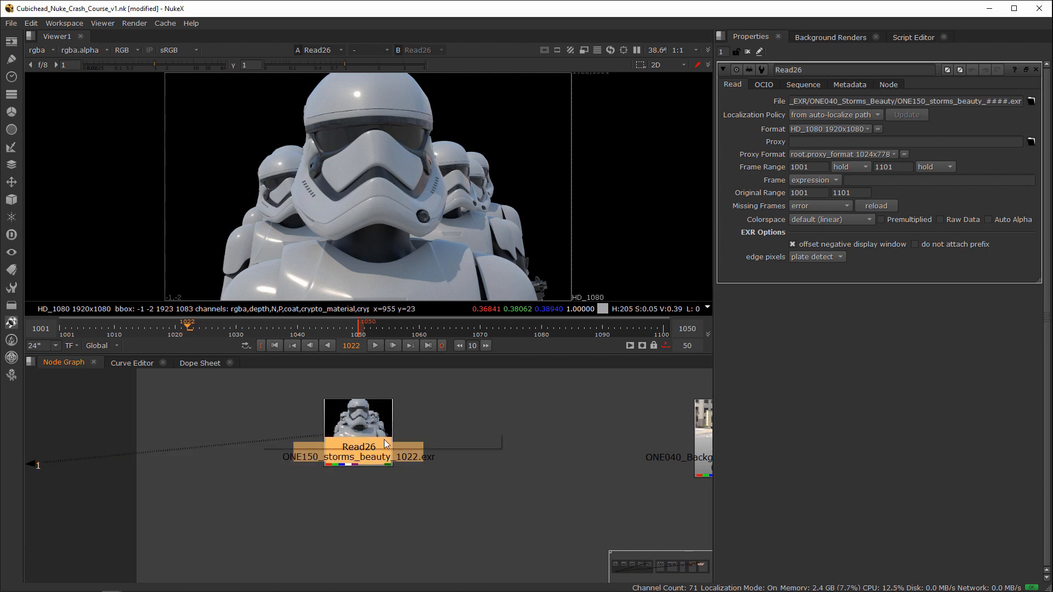
pyautogui.press('Tab')
pyautogui.write('shuffl')
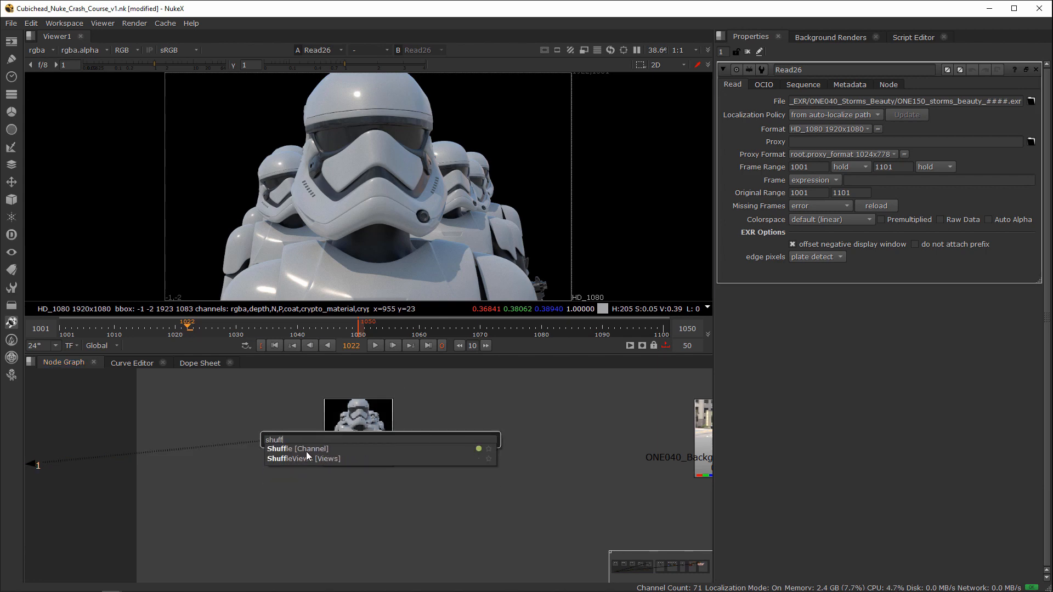
pyautogui.click(314, 449)
# Step: Move the Shuffle node farther below Read26 to lengthen the connection, and nudge Read26 slightly down
pyautogui.moveTo(366, 491); pyautogui.dragTo(366, 538)
pyautogui.scroll(-1, 399, 507)
pyautogui.moveTo(416, 487); pyautogui.dragTo(389, 456, button='middle')
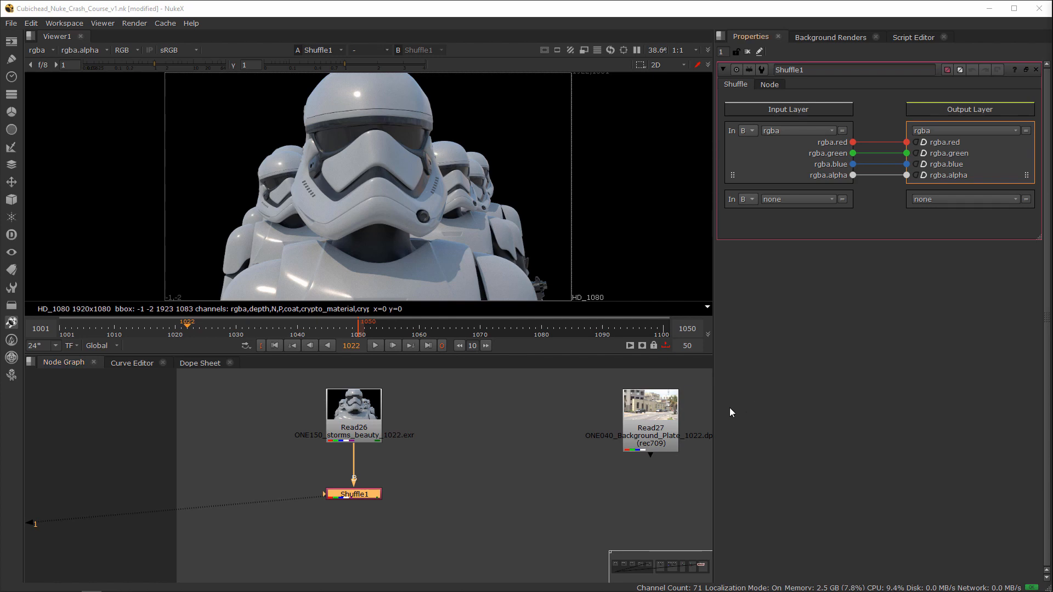
pyautogui.moveTo(348, 414); pyautogui.dragTo(348, 419)
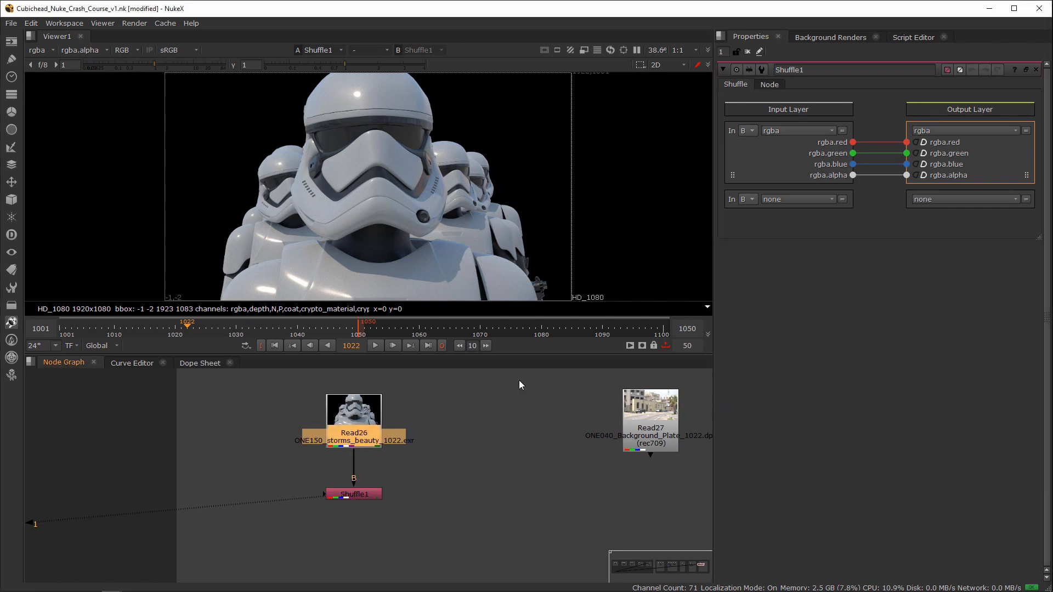
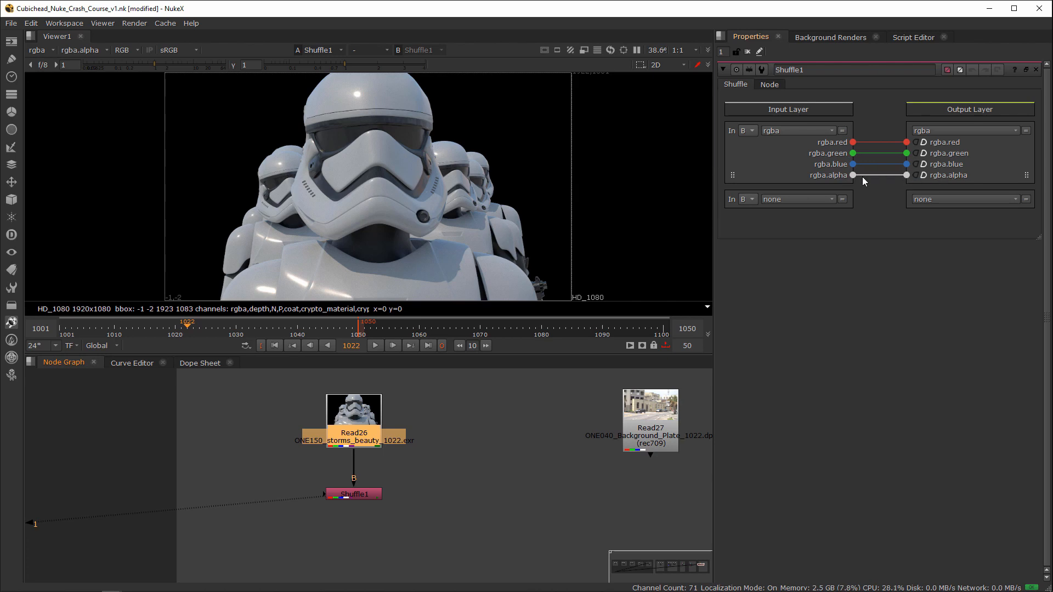
# Step: Try rerouting the blue and alpha channel connections in the Shuffle node, and undo the rewiring
pyautogui.moveTo(862, 176); pyautogui.dragTo(908, 176)
pyautogui.hotkey('ctrl', 'z')
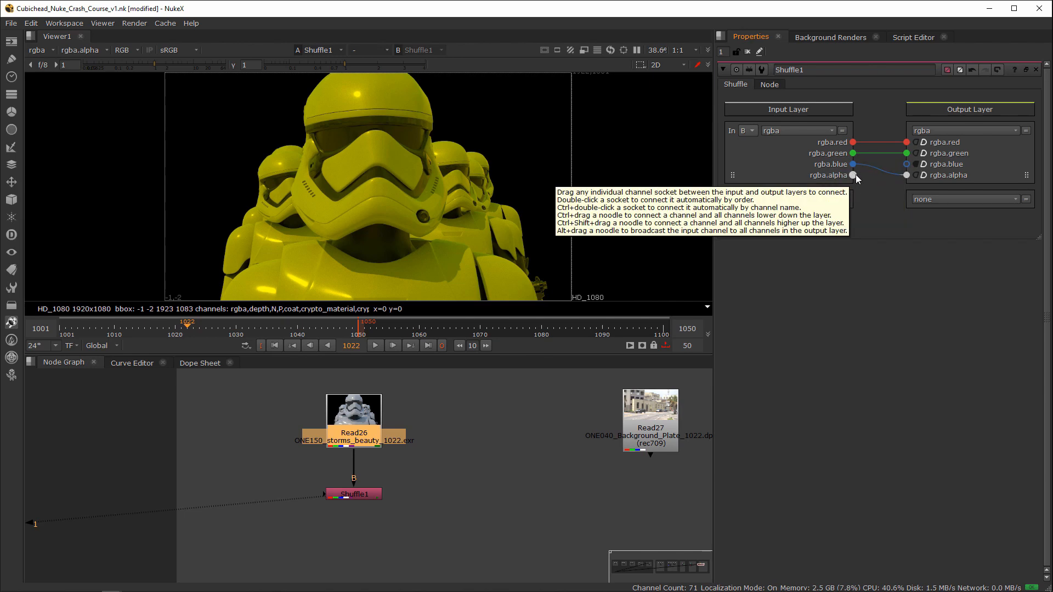
pyautogui.moveTo(853, 175); pyautogui.dragTo(906, 164)
pyautogui.hotkey('ctrl', 'z')
pyautogui.hotkey('ctrl', 'z')
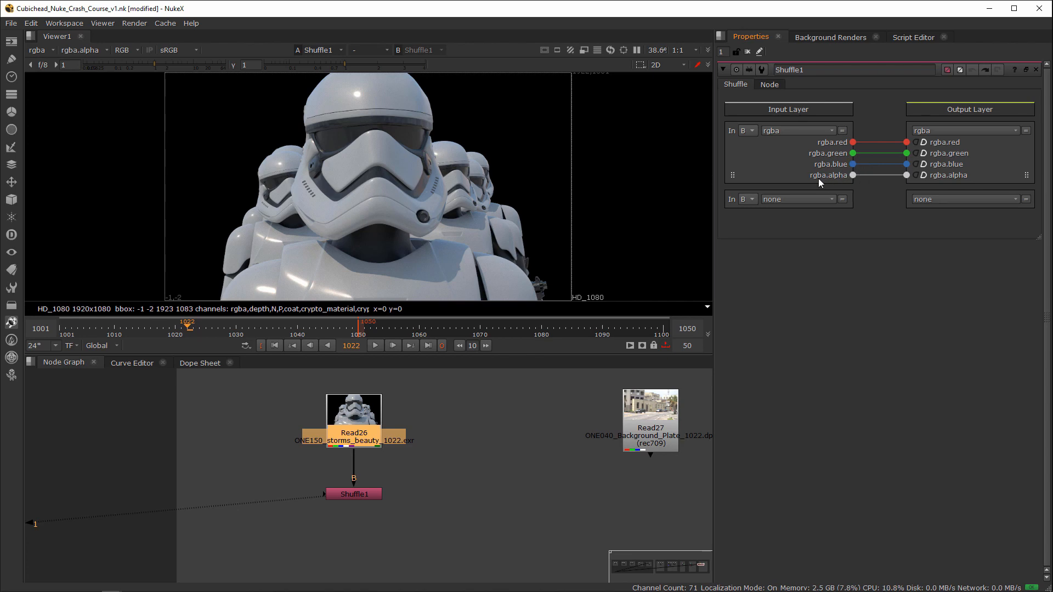
# Step: Set Shuffle1's first input layer to diffuse and move the node slightly farther below Read26
pyautogui.click(781, 130)
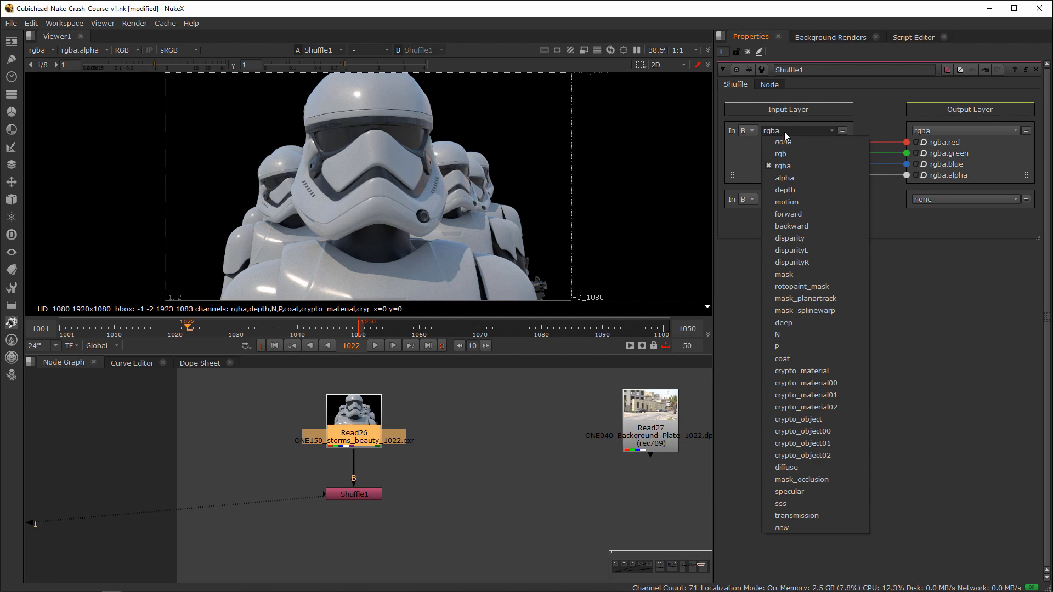
pyautogui.click(784, 131)
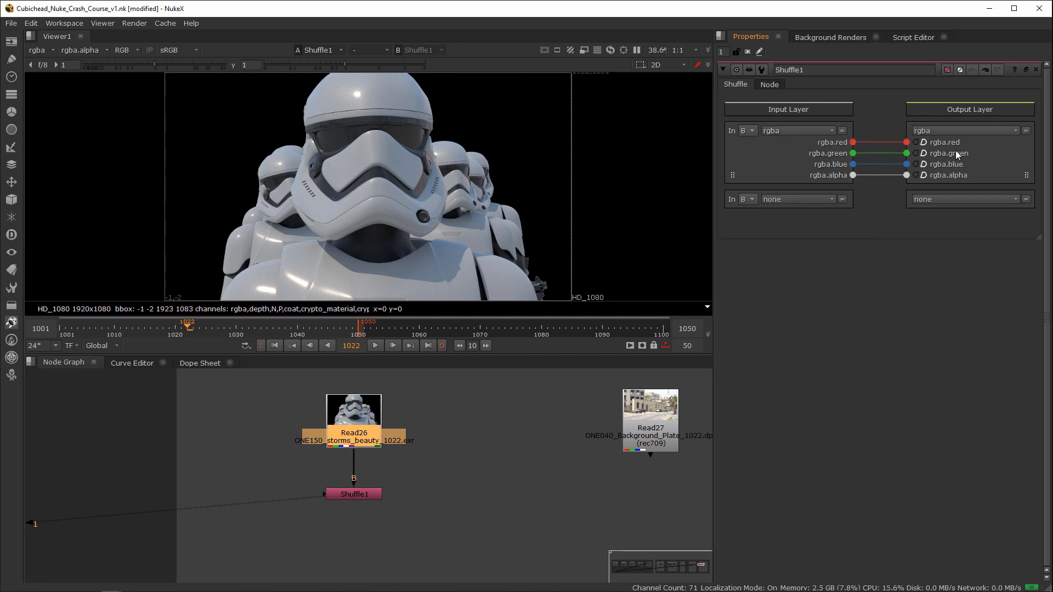
pyautogui.click(779, 131)
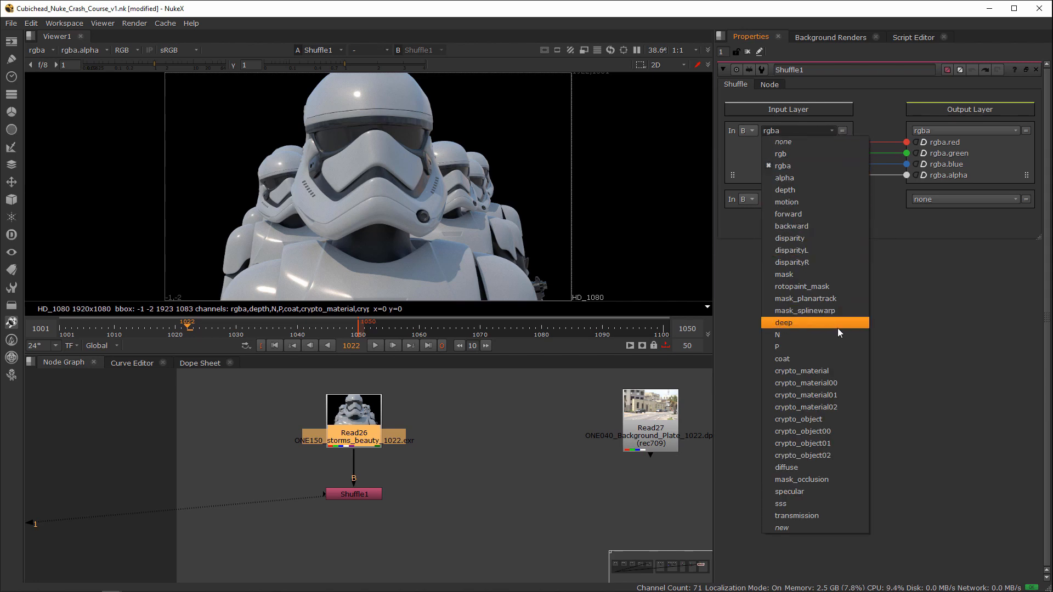
pyautogui.click(808, 468)
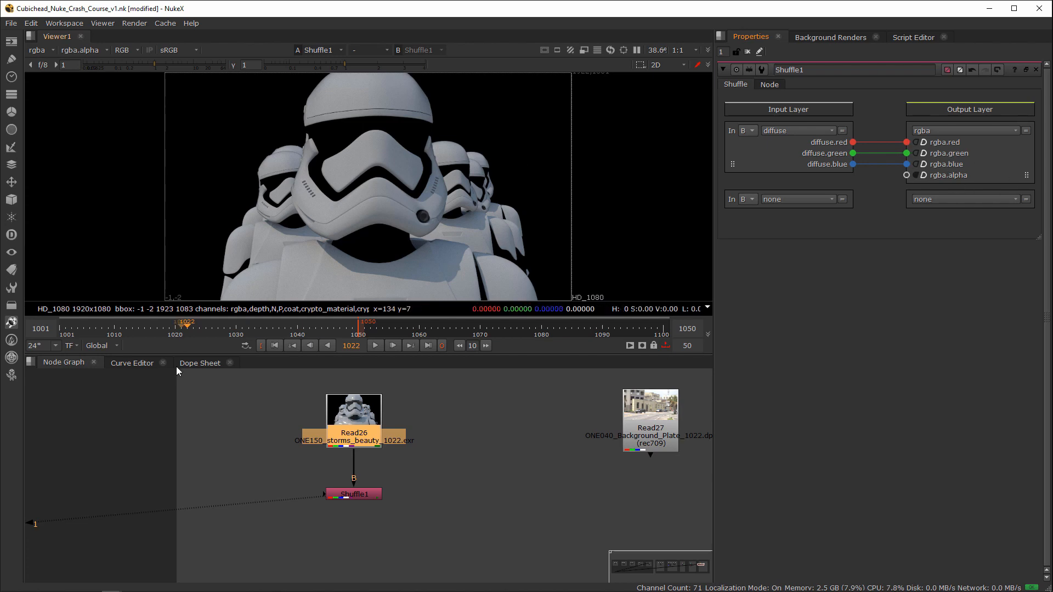
pyautogui.moveTo(431, 456); pyautogui.dragTo(300, 518)
pyautogui.moveTo(332, 496); pyautogui.dragTo(331, 516)
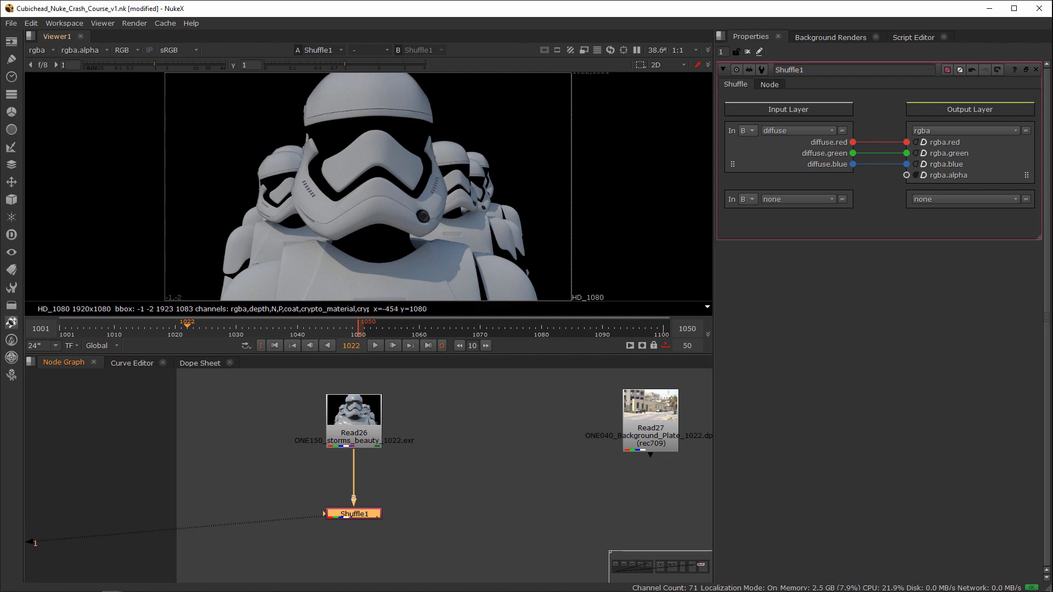
# Step: Assign Read26 to viewer input 1 and Shuffle1 to input 2, and compare the beauty render with the diffuse pass
pyautogui.click(355, 415)
pyautogui.press('1')
pyautogui.click(407, 511)
pyautogui.click(349, 512)
pyautogui.press('2')
pyautogui.click(413, 495)
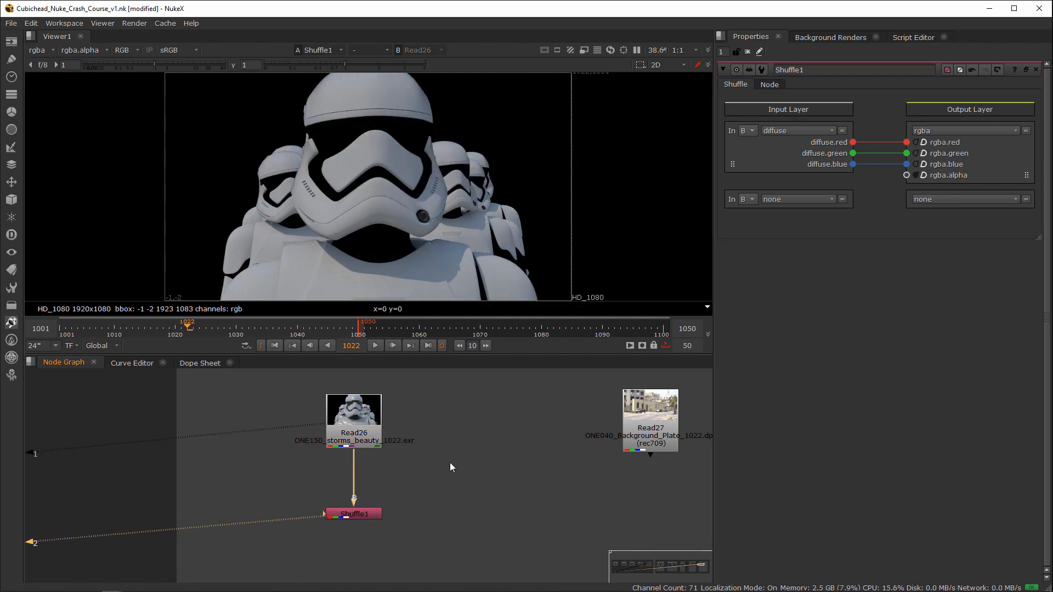
pyautogui.moveTo(390, 504); pyautogui.dragTo(332, 531)
pyautogui.click(331, 531)
pyautogui.press('1')
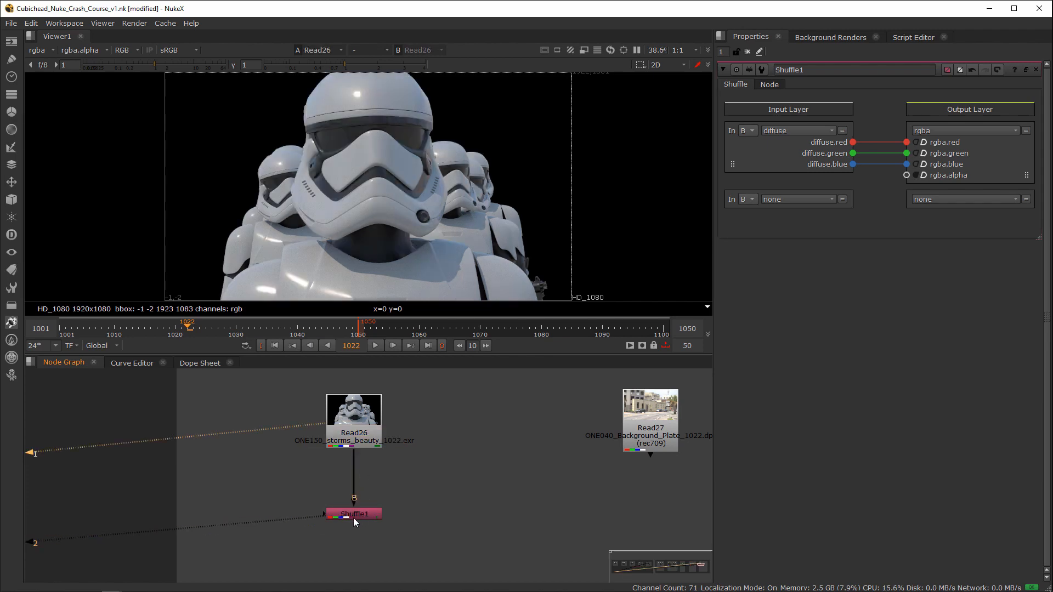
pyautogui.press('2')
pyautogui.press('1')
# Step: Set Shuffle1's second input layer to alpha
pyautogui.moveTo(307, 535); pyautogui.dragTo(313, 482, button='middle')
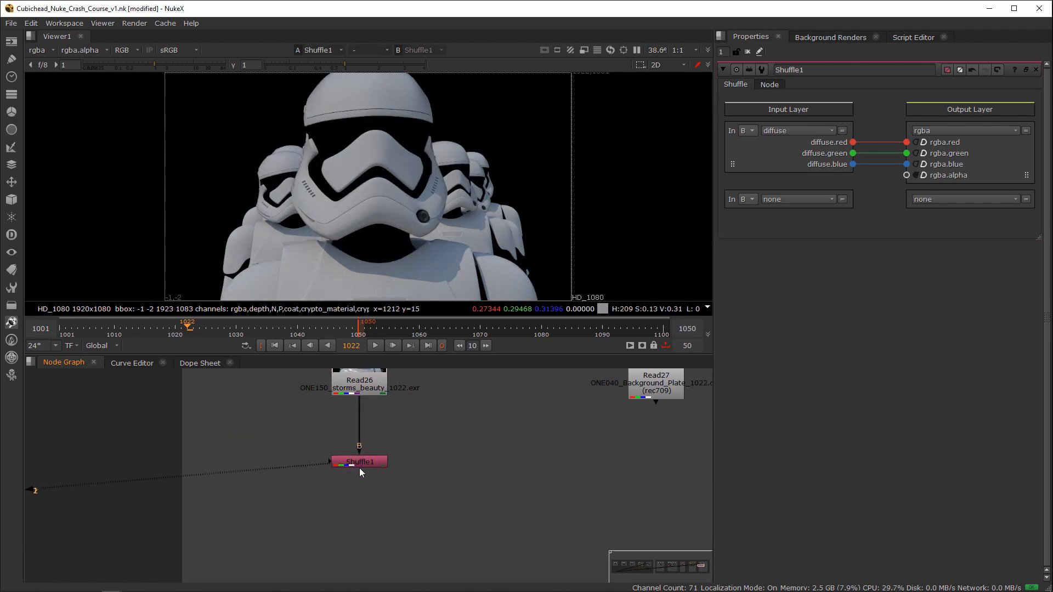
pyautogui.click(360, 463)
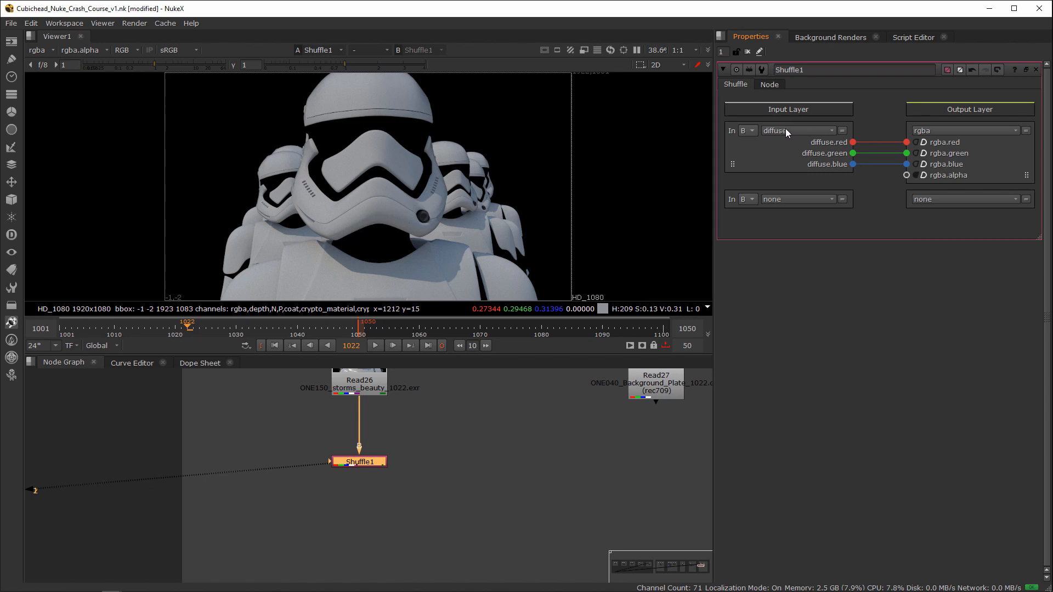
pyautogui.click(792, 199)
pyautogui.click(793, 222)
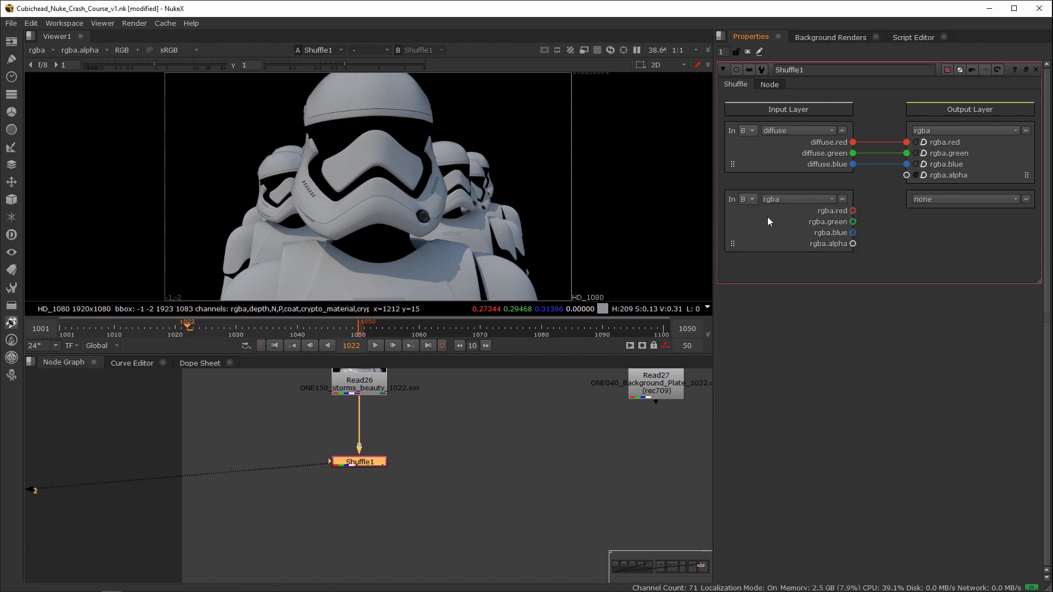
pyautogui.click(772, 199)
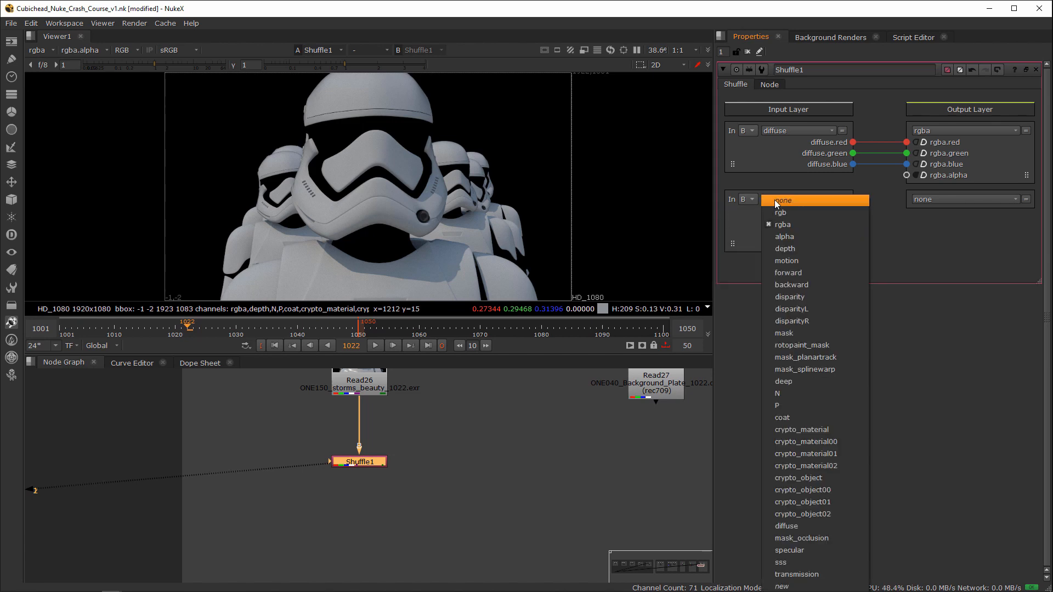
pyautogui.click(803, 237)
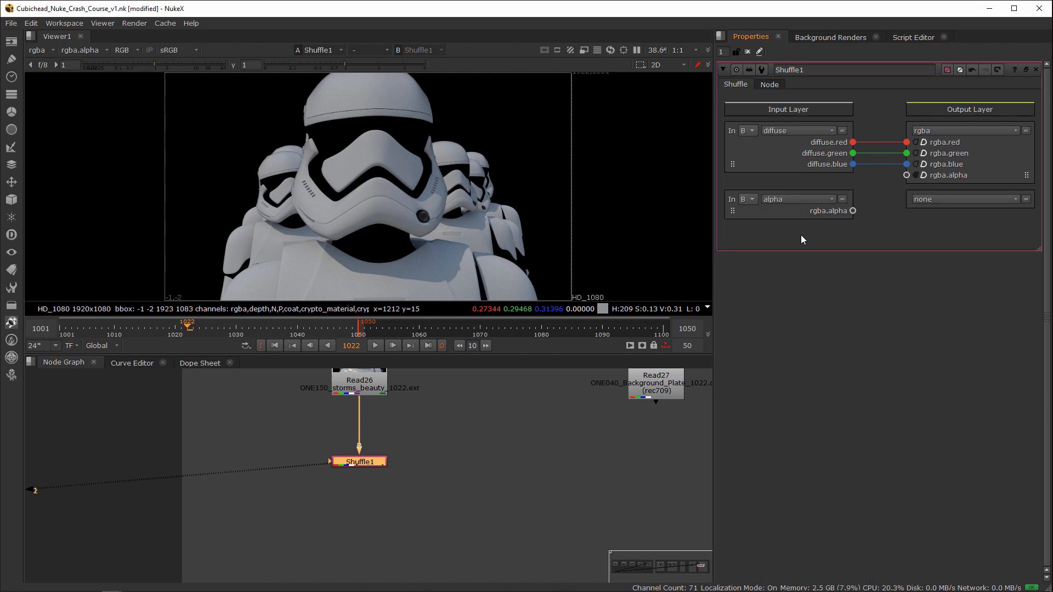
# Step: Route the second input layer's alpha channel in Shuffle1 to rgba.alpha of the first output layer
pyautogui.click(933, 200)
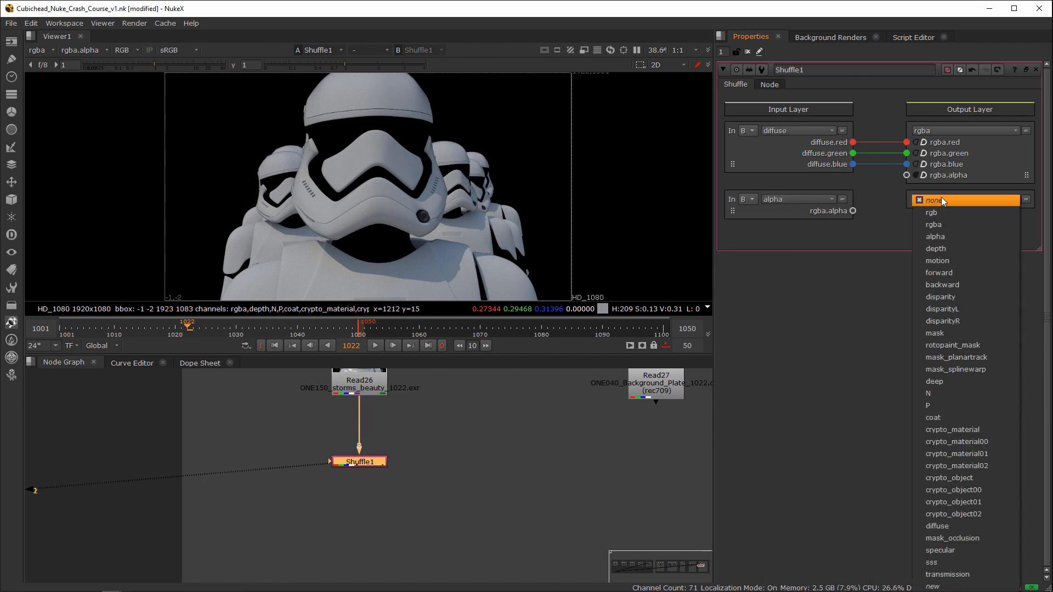
pyautogui.click(944, 236)
pyautogui.moveTo(852, 211); pyautogui.dragTo(906, 210)
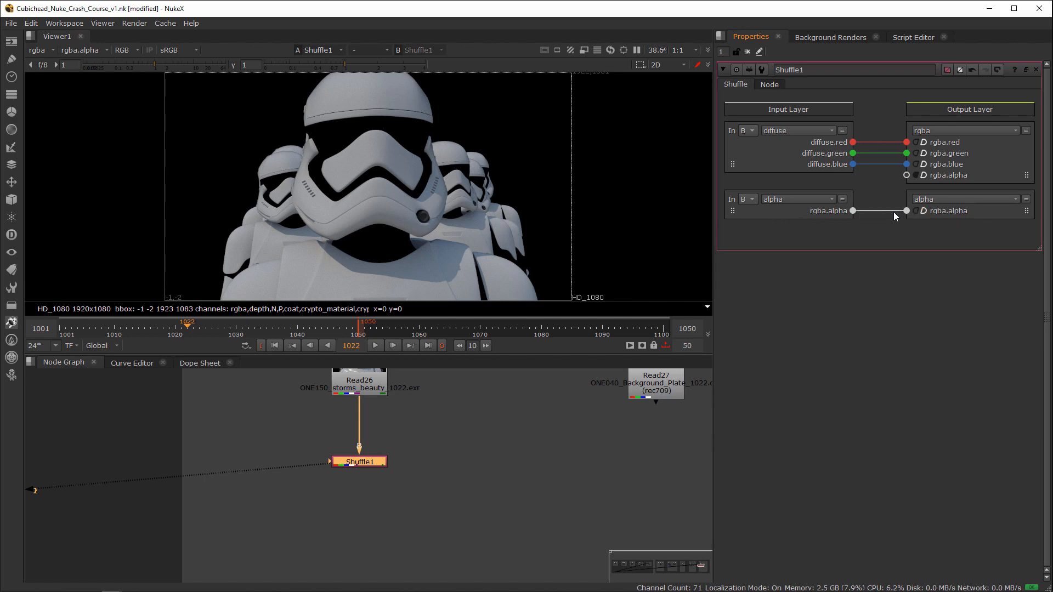
pyautogui.moveTo(893, 212); pyautogui.dragTo(852, 214)
pyautogui.moveTo(893, 182); pyautogui.dragTo(906, 176)
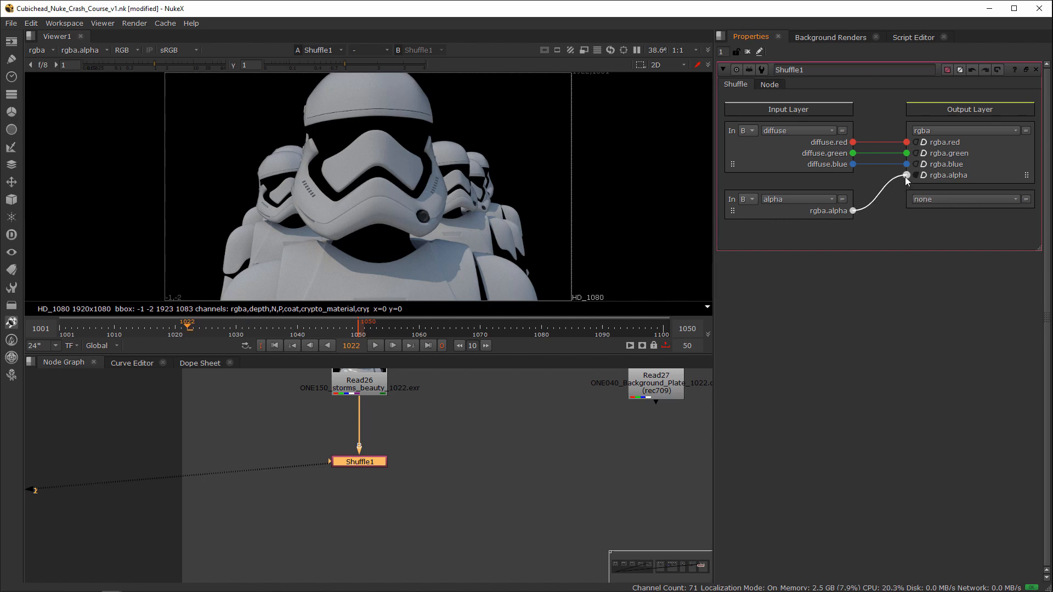
# Step: Check the alpha channel of Shuffle1 against that of Read26 in the viewer, and return to Shuffle1's colour image
pyautogui.click(426, 439)
pyautogui.press('a')
pyautogui.press('a')
pyautogui.press('a')
pyautogui.press('a')
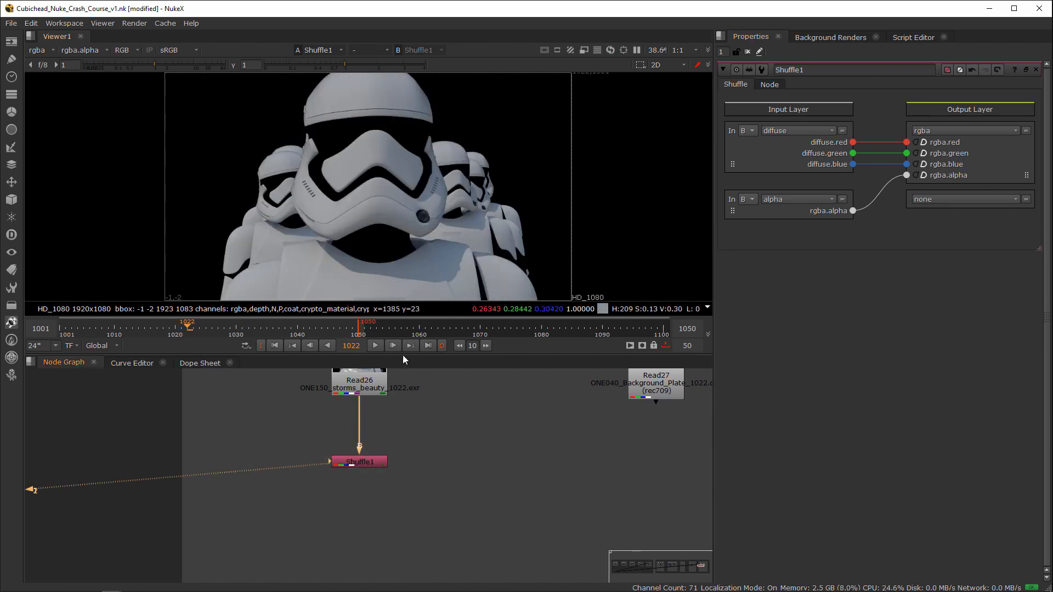
pyautogui.click(359, 383)
pyautogui.press('1')
pyautogui.press('a')
pyautogui.press('a')
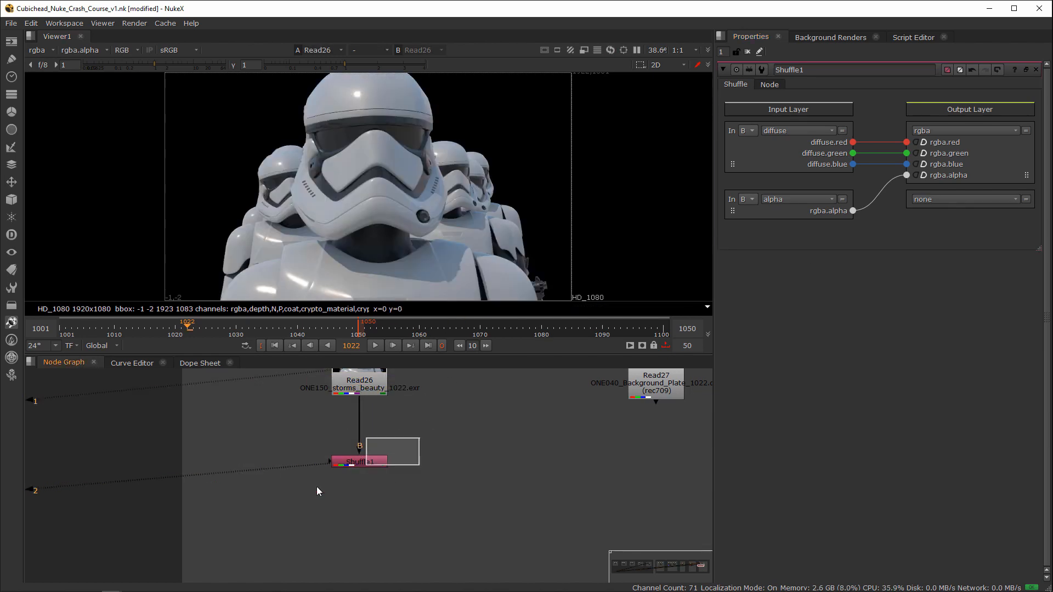
pyautogui.click(359, 462)
pyautogui.press('1')
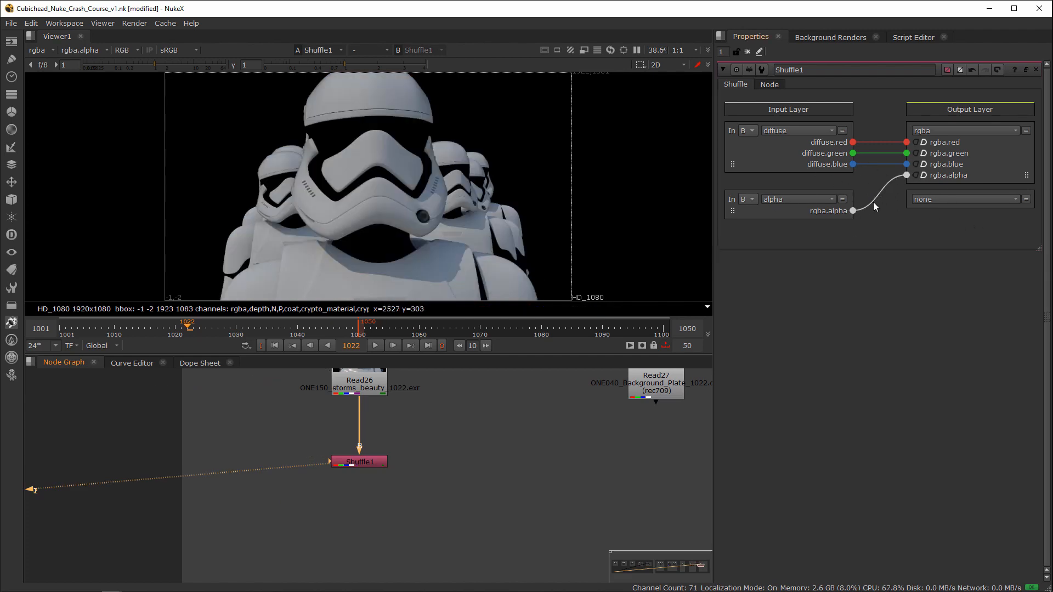
# Step: Move Shuffle1 farther down below Read26 to make room for branches on the connection
pyautogui.moveTo(357, 462); pyautogui.dragTo(361, 508)
pyautogui.moveTo(430, 482); pyautogui.dragTo(296, 548)
pyautogui.moveTo(307, 540); pyautogui.dragTo(348, 511, button='middle')
pyautogui.moveTo(410, 477); pyautogui.dragTo(411, 490)
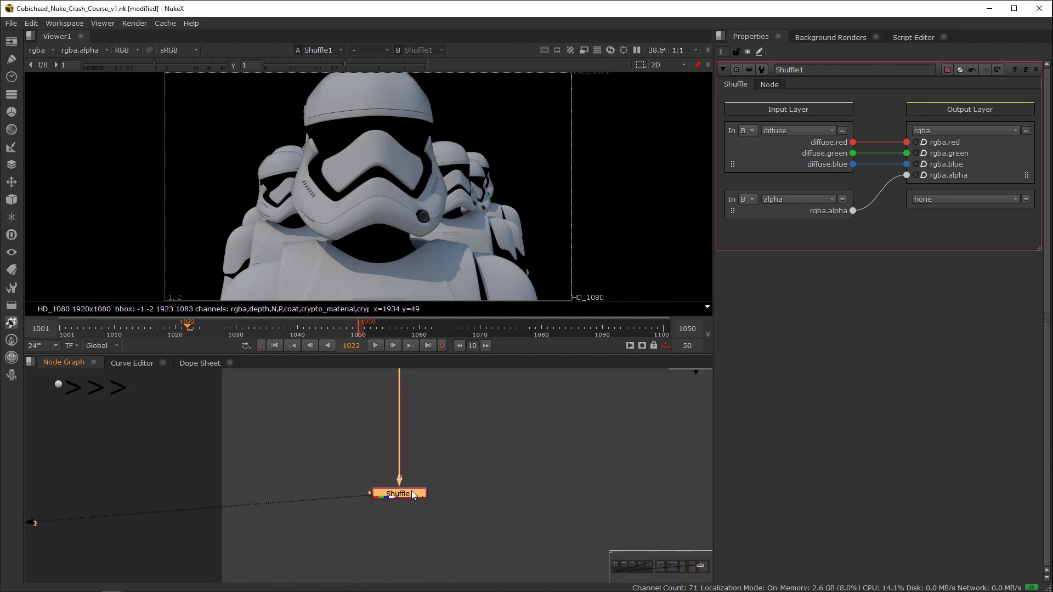
# Step: Paste a copy of Shuffle1 beside it and connect it to Read26's pipe through two aligned Dot nodes
pyautogui.click(495, 493)
pyautogui.hotkey('ctrl', 'v')
pyautogui.keyDown('ctrl'); pyautogui.click(399, 428); pyautogui.keyUp('ctrl')
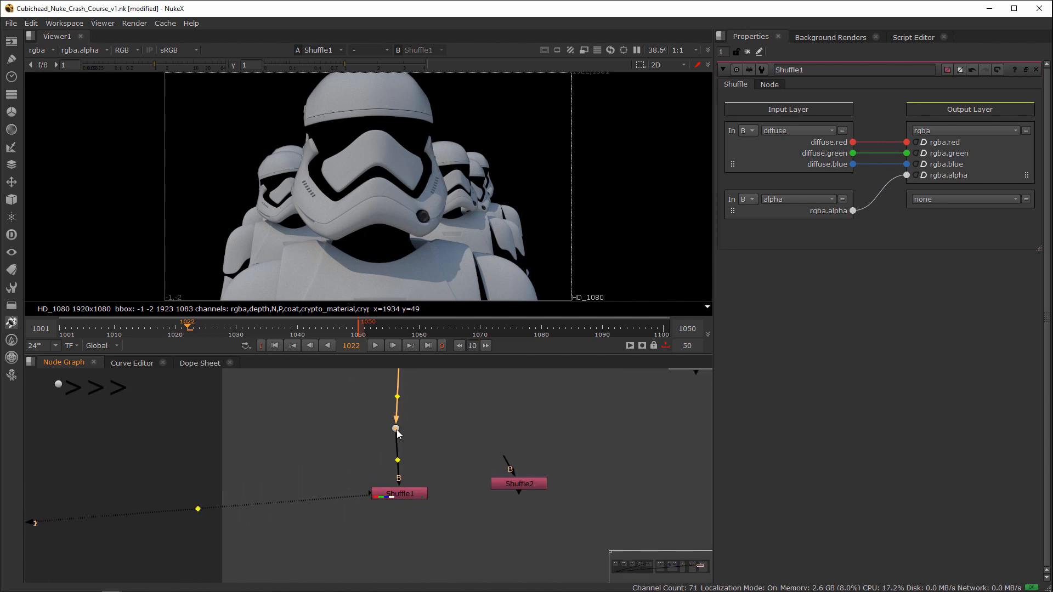
pyautogui.moveTo(501, 455); pyautogui.dragTo(399, 427)
pyautogui.keyDown('ctrl'); pyautogui.moveTo(455, 447); pyautogui.dragTo(509, 427); pyautogui.keyUp('ctrl')
pyautogui.moveTo(518, 485); pyautogui.dragTo(511, 496)
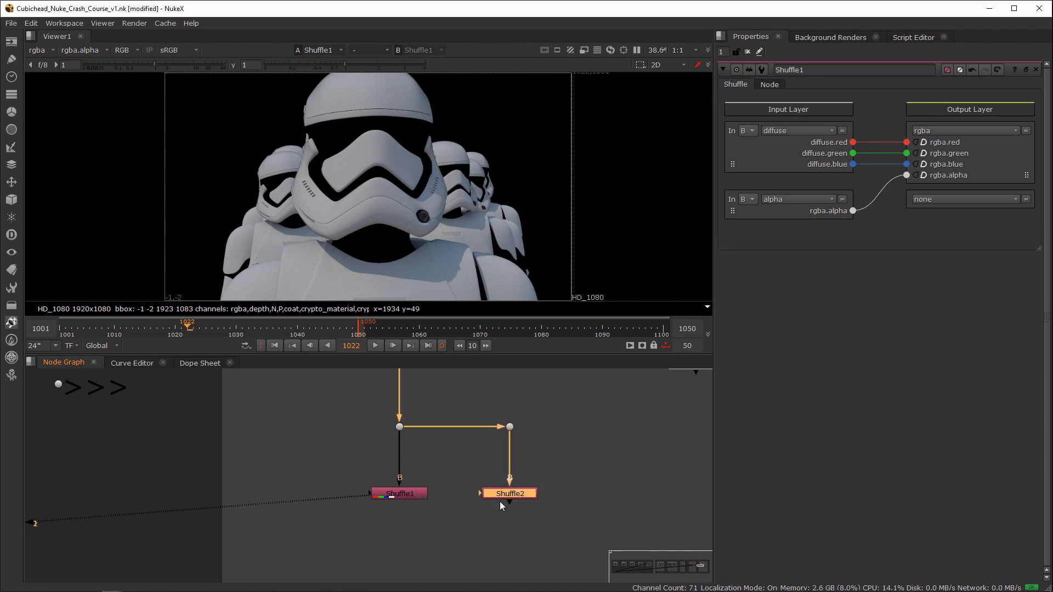
# Step: View Shuffle2 and set its first input layer to specular
pyautogui.press('2')
pyautogui.doubleClick(515, 496)
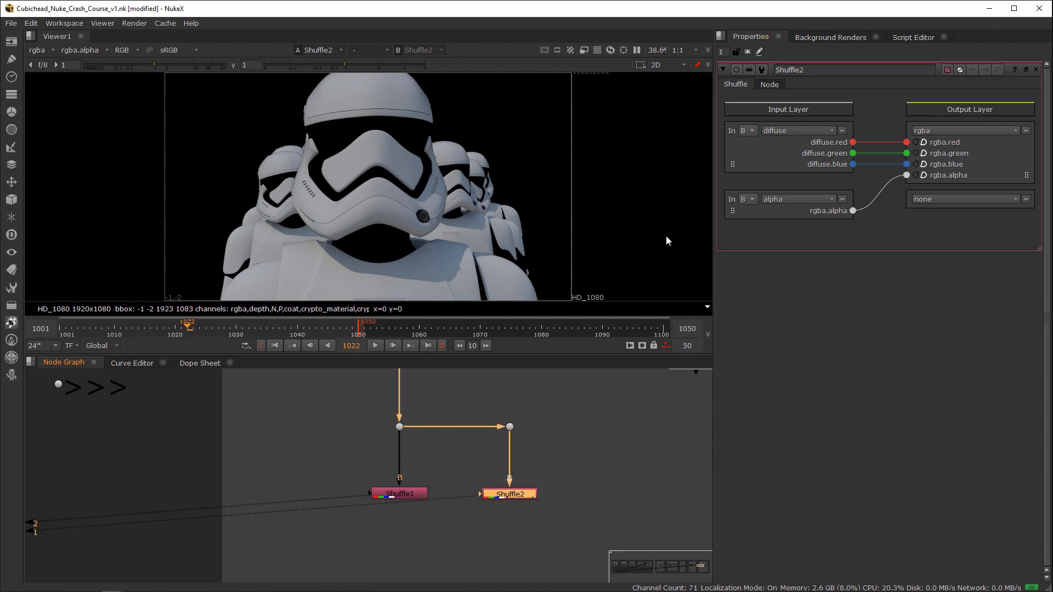
pyautogui.click(798, 130)
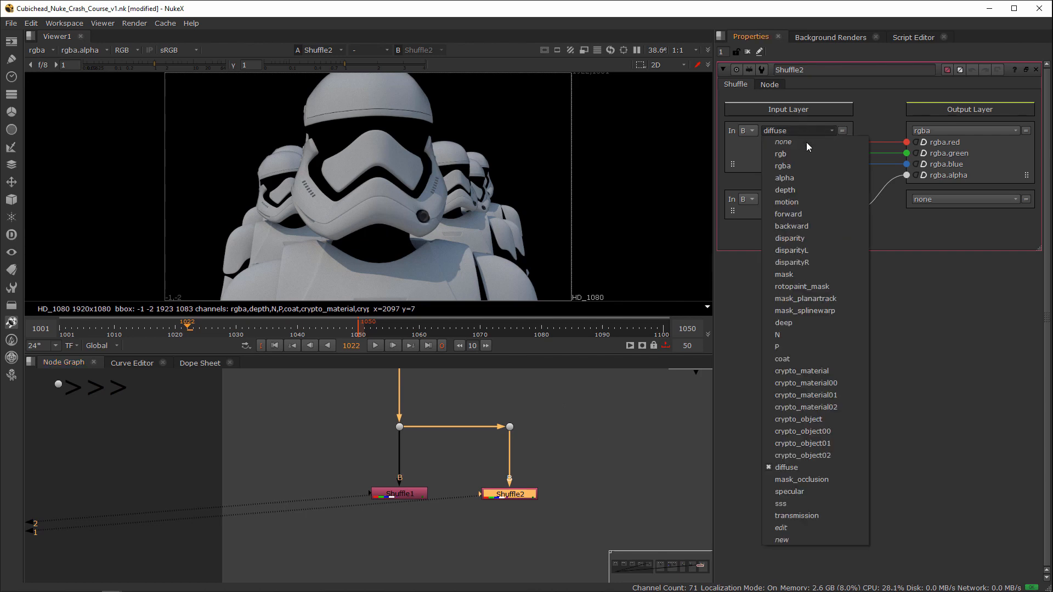
pyautogui.click(806, 492)
# Step: Duplicate the Shuffle2 branch with its Dot, connect it to Shuffle2's Dot, and view the new Shuffle node
pyautogui.moveTo(604, 402); pyautogui.dragTo(501, 490)
pyautogui.hotkey('ctrl', 'c')
pyautogui.click(624, 460)
pyautogui.hotkey('ctrl', 'v')
pyautogui.moveTo(618, 432); pyautogui.dragTo(512, 428)
pyautogui.moveTo(645, 521); pyautogui.dragTo(634, 493)
pyautogui.press('1')
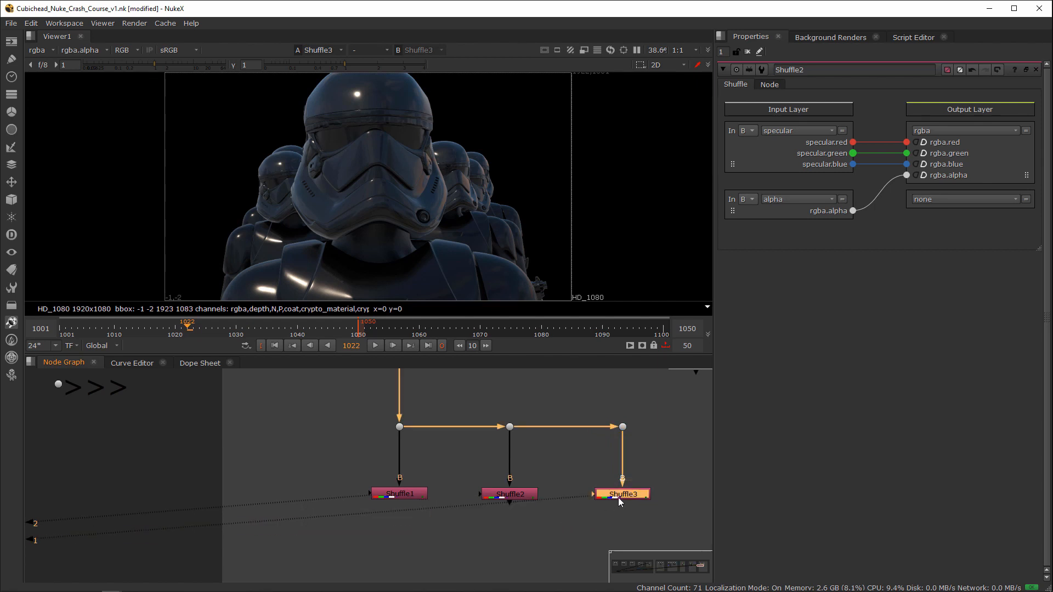
# Step: Set Shuffle3's first input layer to coat
pyautogui.doubleClick(620, 494)
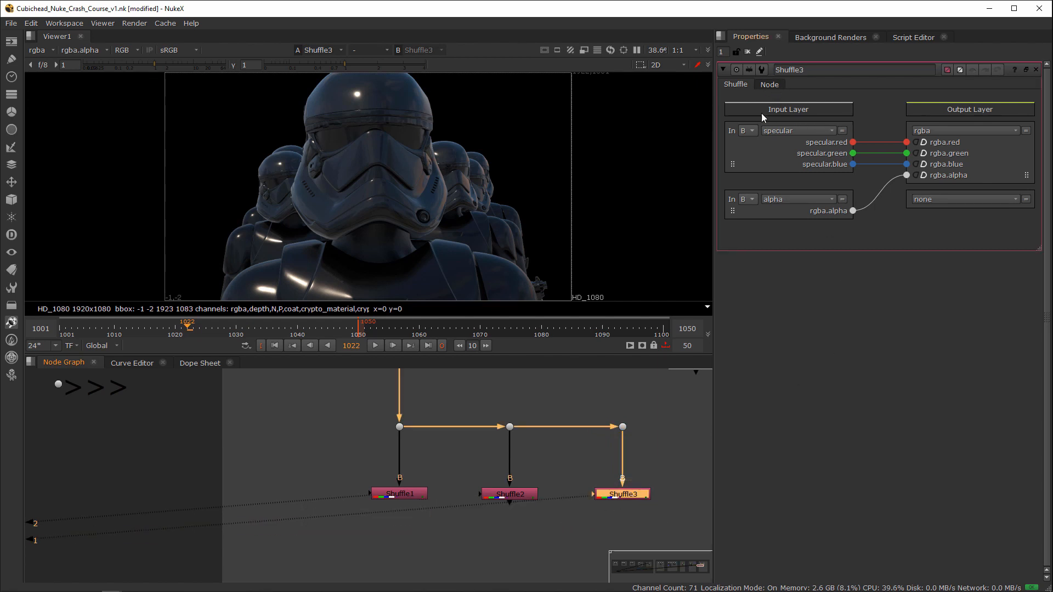
pyautogui.click(792, 130)
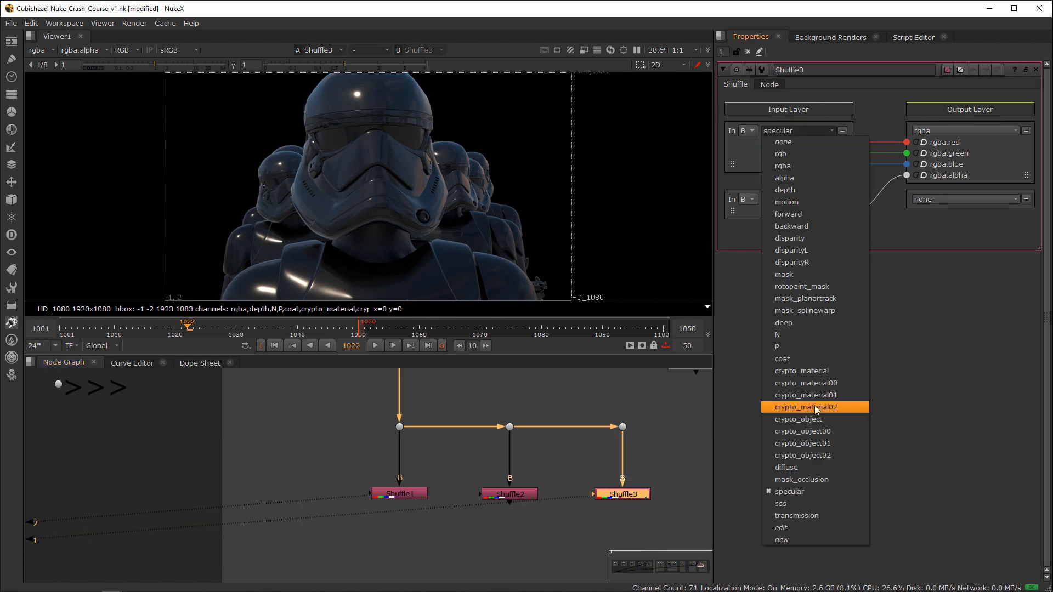
pyautogui.click(775, 361)
# Step: Move the Shuffle2 and Shuffle3 branches with their Dots closer to Shuffle1, keeping the three nodes evenly spaced
pyautogui.moveTo(578, 433); pyautogui.dragTo(455, 422, button='middle')
pyautogui.moveTo(589, 458); pyautogui.dragTo(241, 505)
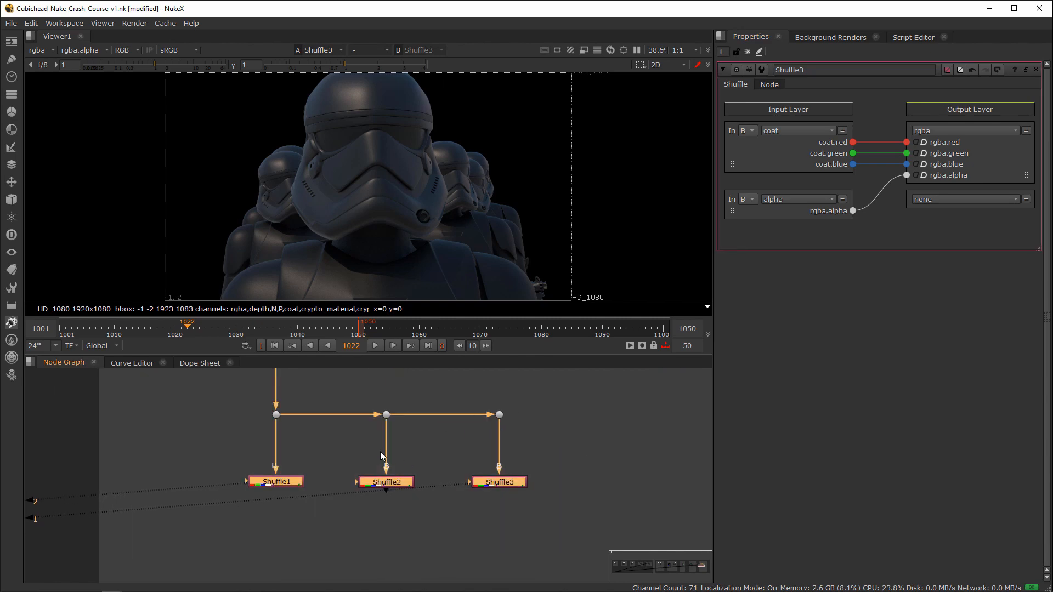
pyautogui.keyDown('alt'); pyautogui.moveTo(532, 451); pyautogui.dragTo(467, 462, button='middle'); pyautogui.keyUp('alt')
pyautogui.moveTo(467, 462); pyautogui.dragTo(382, 454, button='middle')
pyautogui.moveTo(489, 414); pyautogui.dragTo(344, 477)
pyautogui.moveTo(346, 476); pyautogui.dragTo(388, 475, button='middle')
pyautogui.keyDown('alt'); pyautogui.moveTo(396, 471); pyautogui.dragTo(476, 444, button='middle'); pyautogui.keyUp('alt')
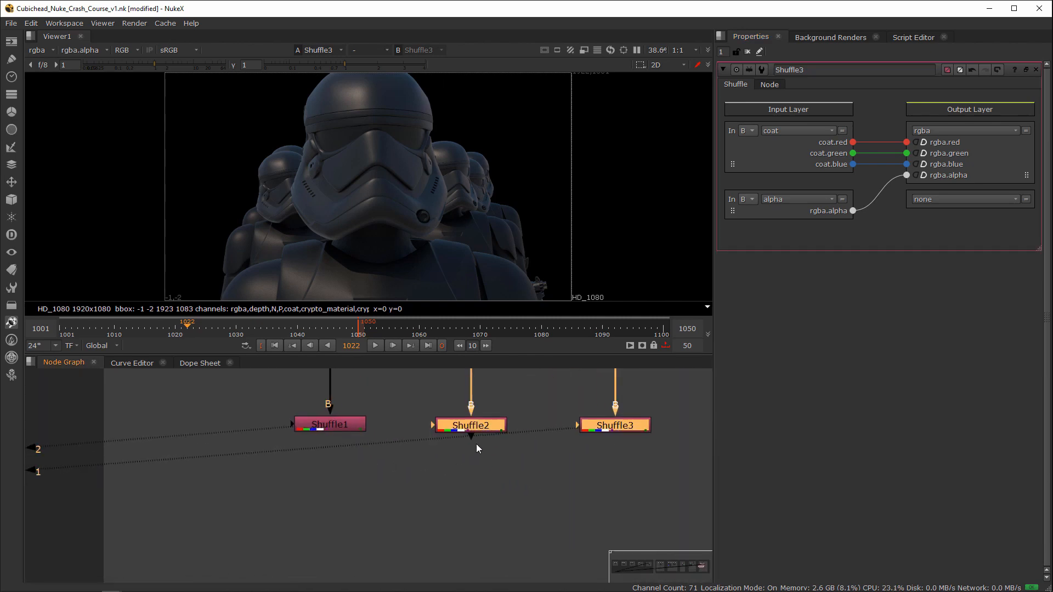
pyautogui.moveTo(474, 427); pyautogui.dragTo(447, 428)
pyautogui.moveTo(486, 452); pyautogui.dragTo(451, 501, button='middle')
pyautogui.moveTo(600, 376); pyautogui.dragTo(494, 502)
pyautogui.moveTo(557, 474); pyautogui.dragTo(525, 473)
pyautogui.moveTo(576, 479); pyautogui.dragTo(595, 450, button='middle')
pyautogui.moveTo(594, 448); pyautogui.dragTo(531, 431, button='middle')
pyautogui.click(405, 456)
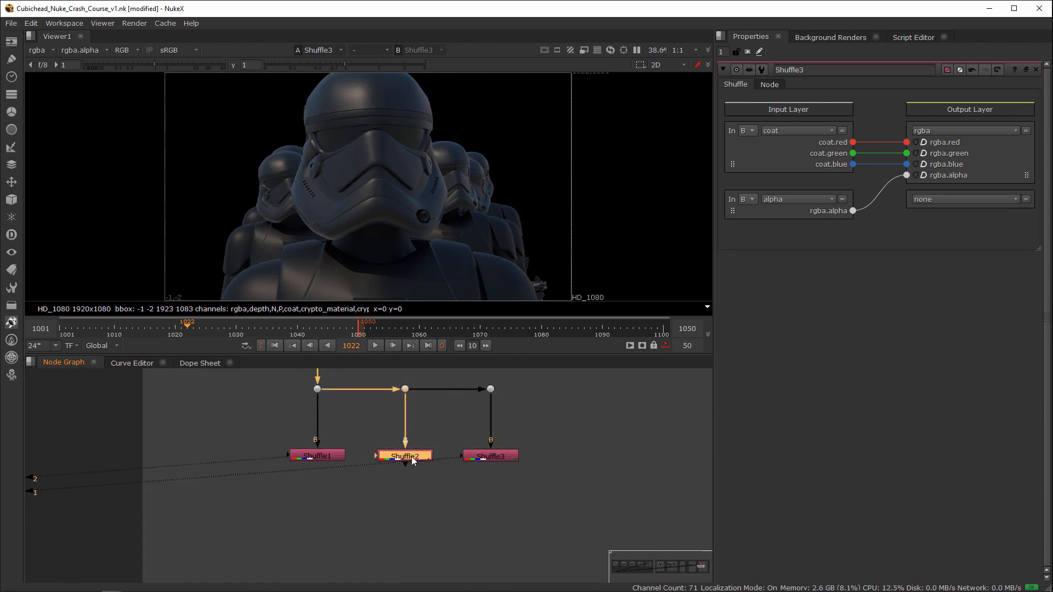
pyautogui.keyDown('alt'); pyautogui.moveTo(407, 470); pyautogui.dragTo(450, 485, button='middle'); pyautogui.keyUp('alt')
pyautogui.moveTo(440, 465); pyautogui.dragTo(449, 465)
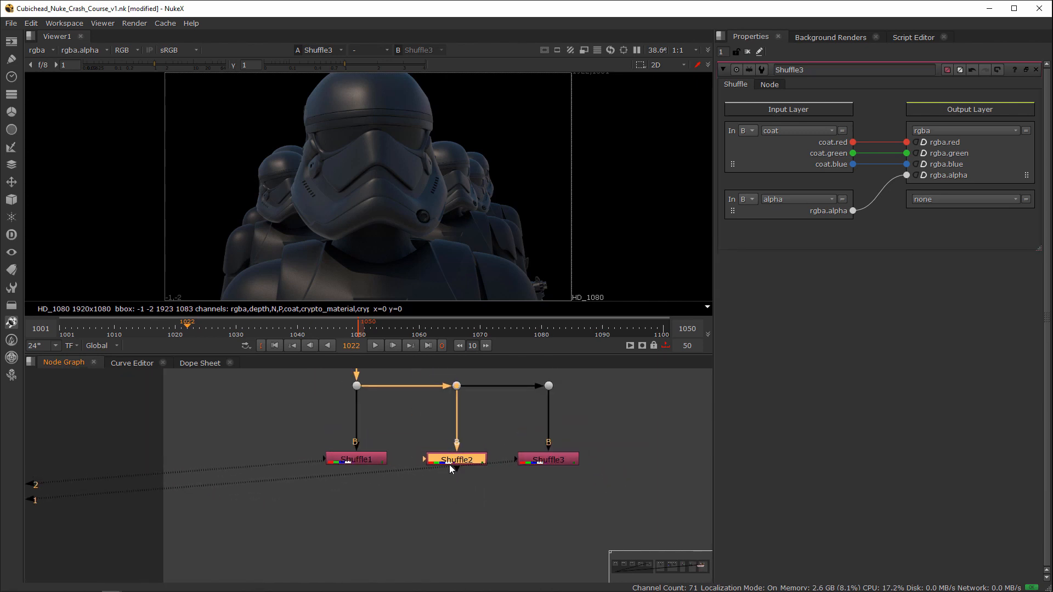
# Step: Combine Shuffle1 and Shuffle2 with a Merge node placed below Shuffle2, using Shuffle1 as B and Shuffle2 as A
pyautogui.click(471, 488)
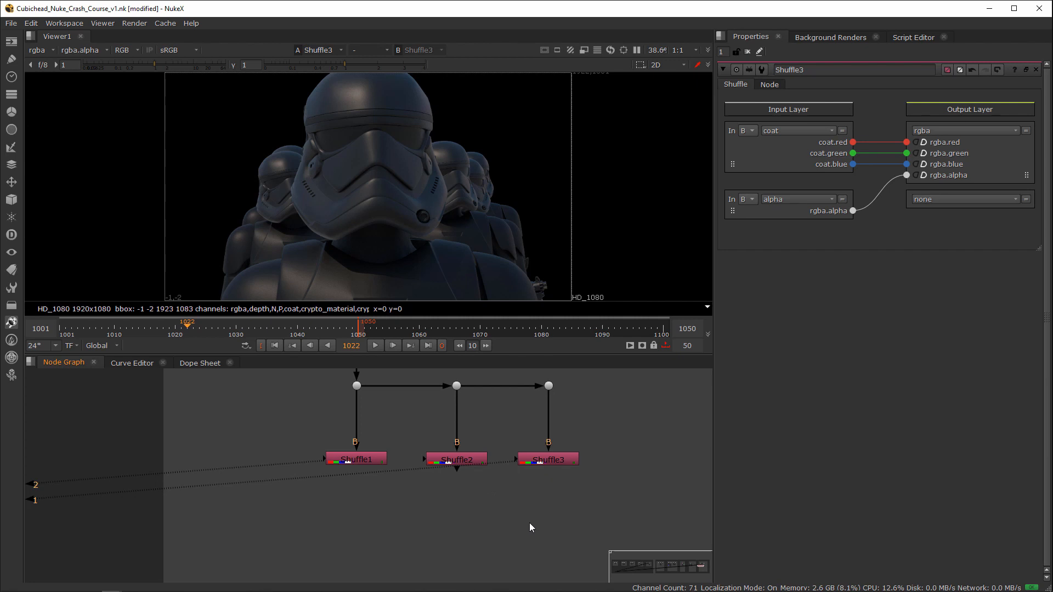
pyautogui.moveTo(413, 431); pyautogui.dragTo(311, 479)
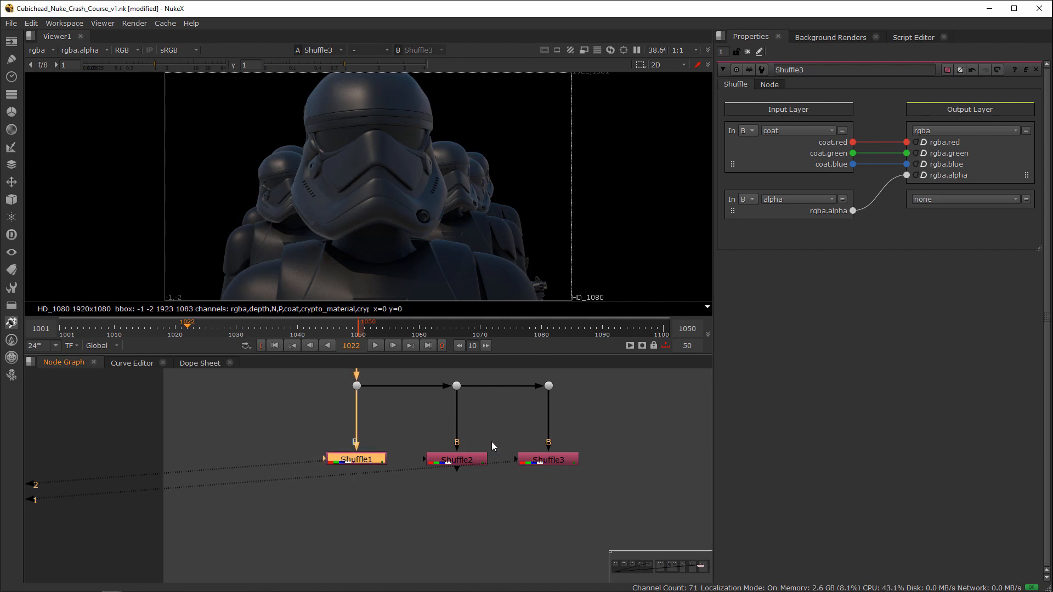
pyautogui.moveTo(505, 436); pyautogui.dragTo(419, 476)
pyautogui.keyDown('shift'); pyautogui.moveTo(398, 437); pyautogui.dragTo(318, 476); pyautogui.keyUp('shift')
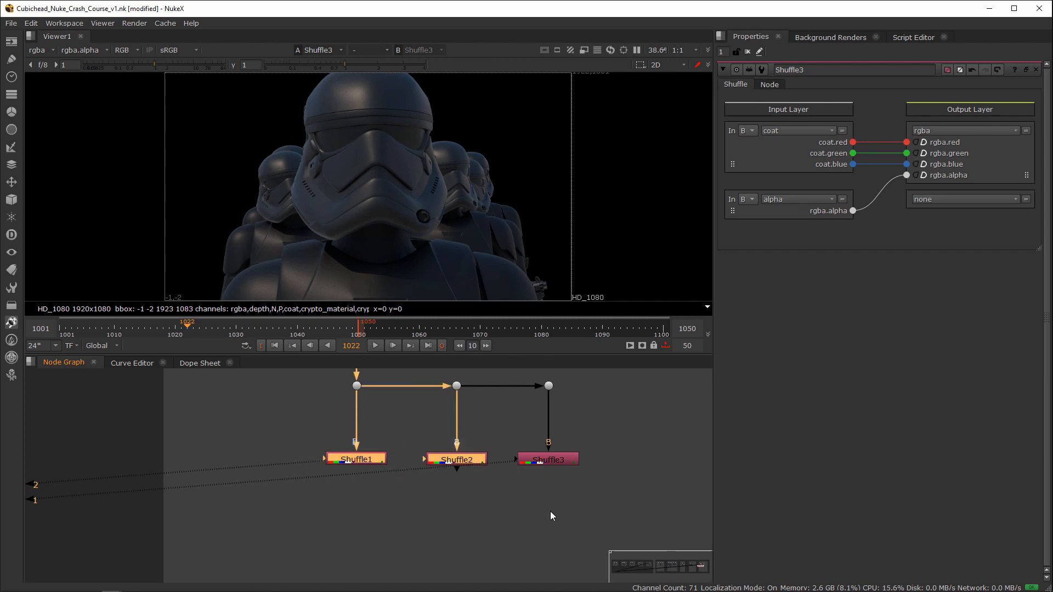
pyautogui.press('m')
pyautogui.moveTo(462, 472); pyautogui.dragTo(460, 525)
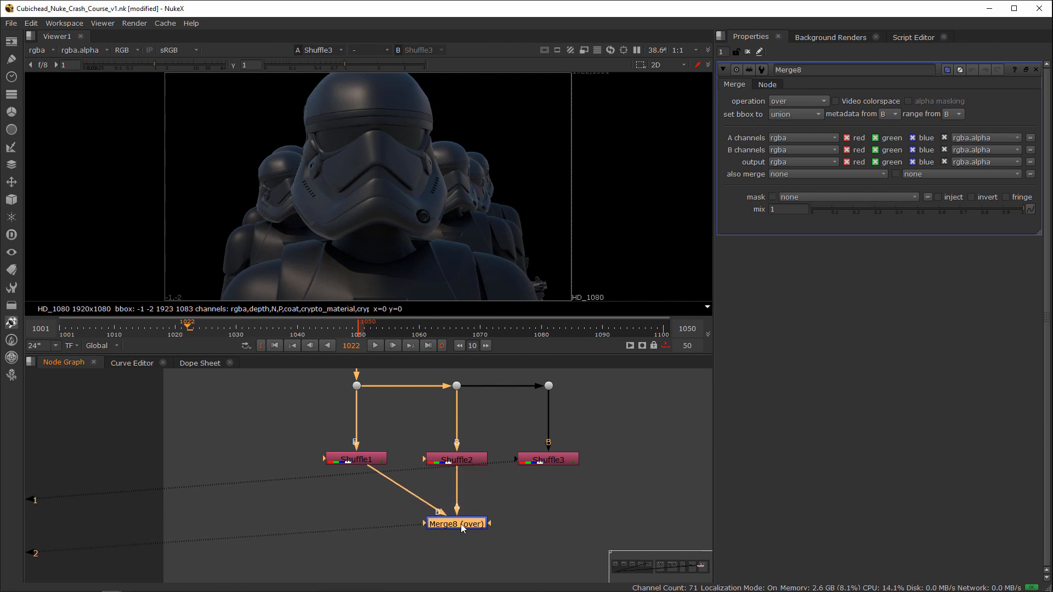
# Step: Set the Merge operation to plus and route Shuffle1 into its B input at a right angle through a Dot
pyautogui.click(798, 100)
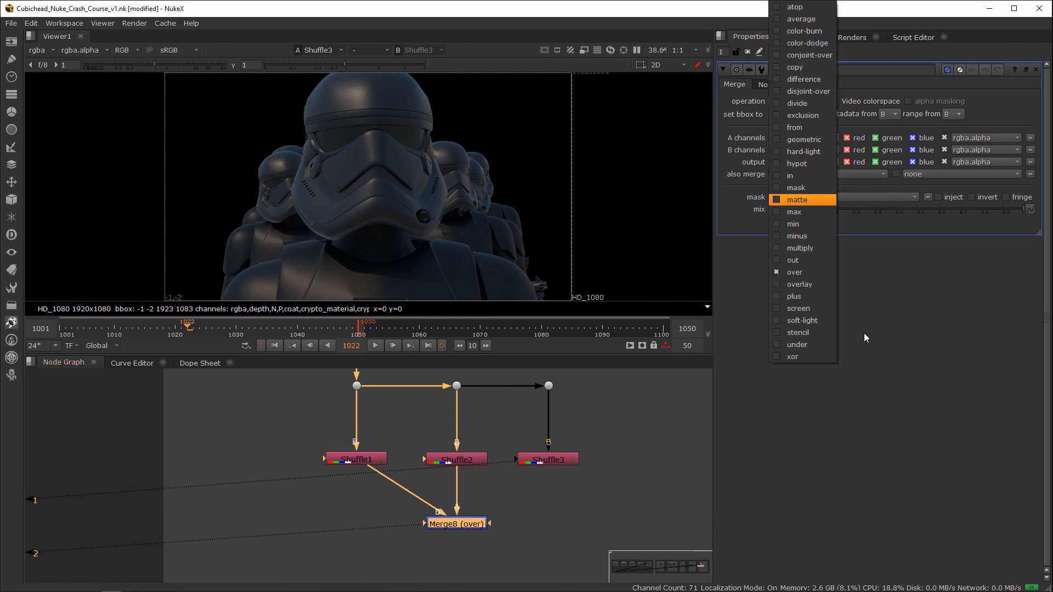
pyautogui.click(804, 297)
pyautogui.moveTo(452, 525)
pyautogui.mouseDown()
pyautogui.moveTo(449, 536)
pyautogui.moveTo(463, 539)
pyautogui.moveTo(551, 470)
pyautogui.moveTo(673, 473)
pyautogui.moveTo(496, 499)
pyautogui.moveTo(443, 531)
pyautogui.mouseUp()
pyautogui.keyDown('ctrl'); pyautogui.moveTo(406, 499); pyautogui.dragTo(358, 539); pyautogui.keyUp('ctrl')
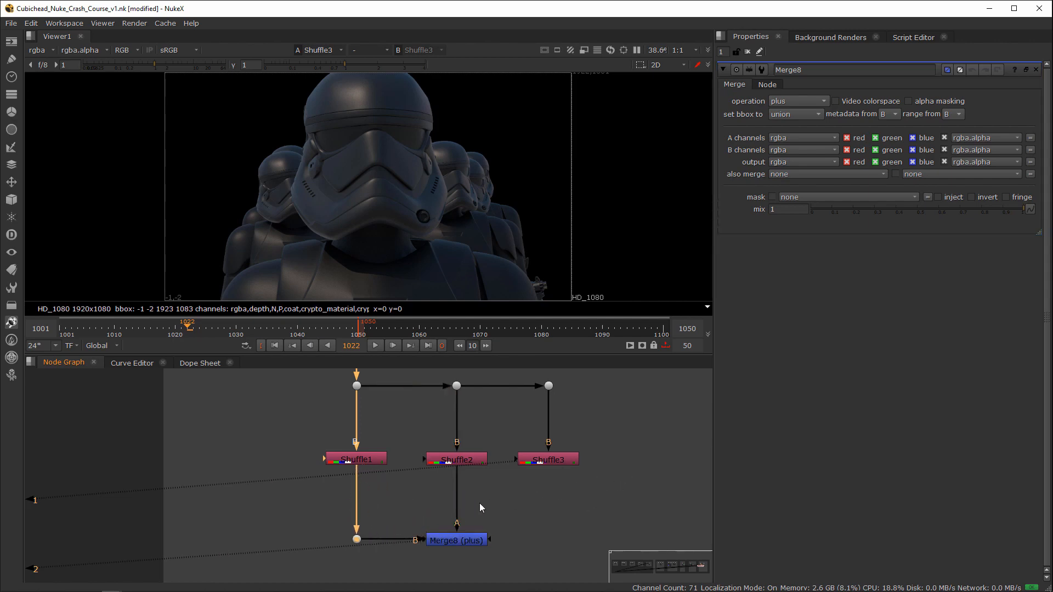
# Step: Add a second plus Merge with Shuffle3 as A and the first Merge as B, align it below Shuffle3, and view it
pyautogui.moveTo(519, 518); pyautogui.dragTo(469, 500, button='middle')
pyautogui.click(427, 524)
pyautogui.press('m')
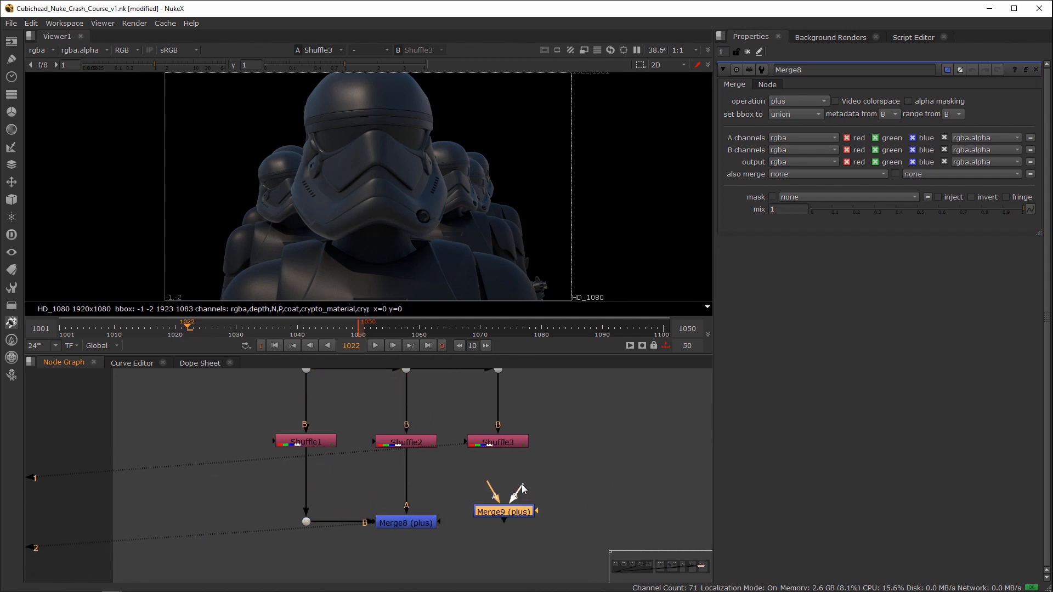
pyautogui.moveTo(501, 442); pyautogui.dragTo(501, 443)
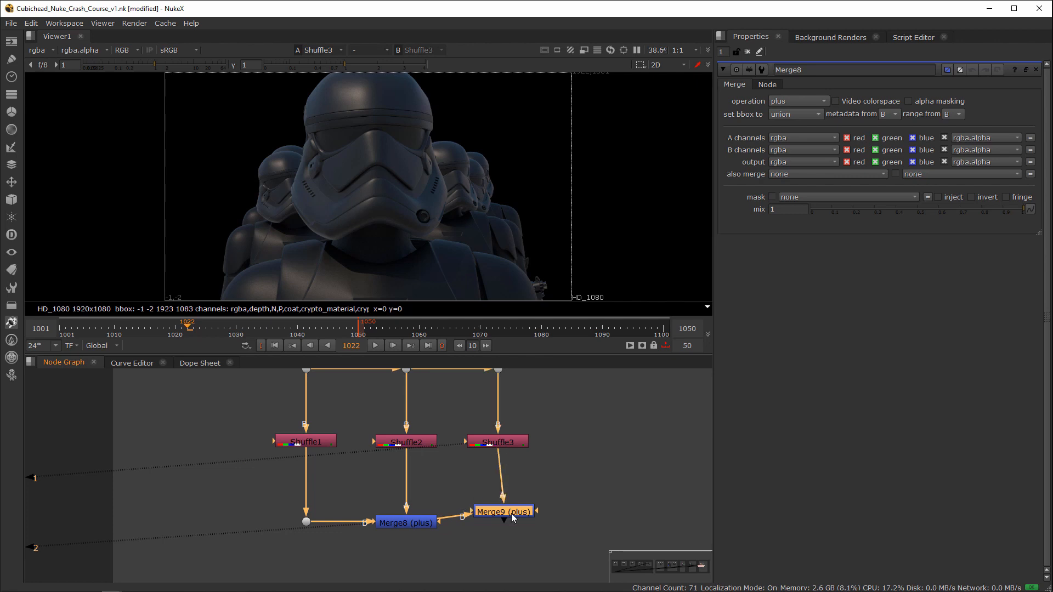
pyautogui.moveTo(512, 513); pyautogui.dragTo(498, 525)
pyautogui.press('1')
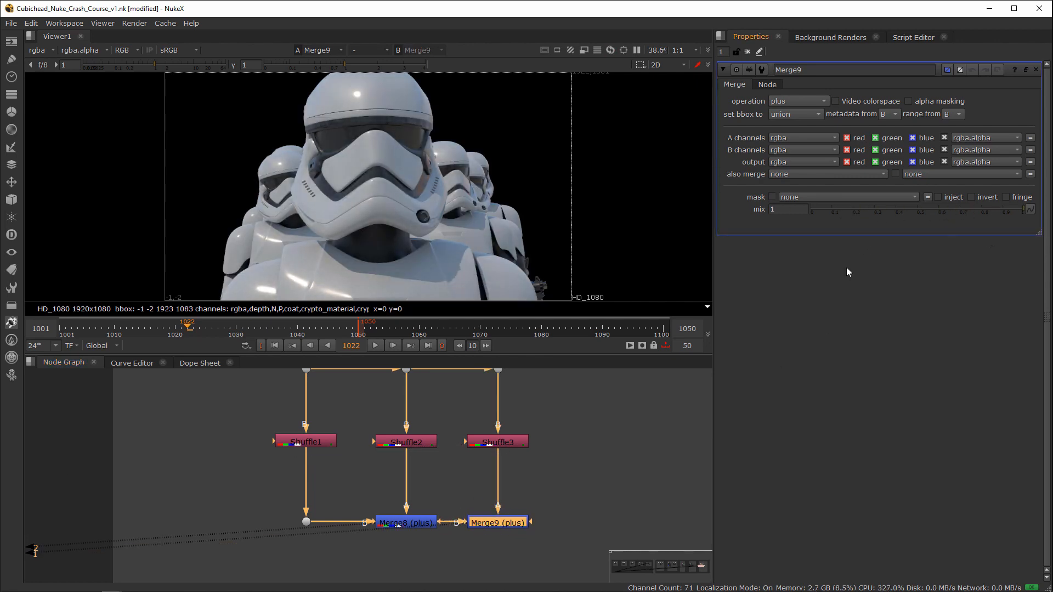
pyautogui.moveTo(466, 455); pyautogui.dragTo(485, 452, button='middle')
pyautogui.scroll(-3, 484, 451)
pyautogui.moveTo(309, 434); pyautogui.dragTo(603, 464)
pyautogui.moveTo(447, 440)
pyautogui.mouseDown()
pyautogui.moveTo(449, 427)
pyautogui.moveTo(432, 427)
pyautogui.mouseUp()
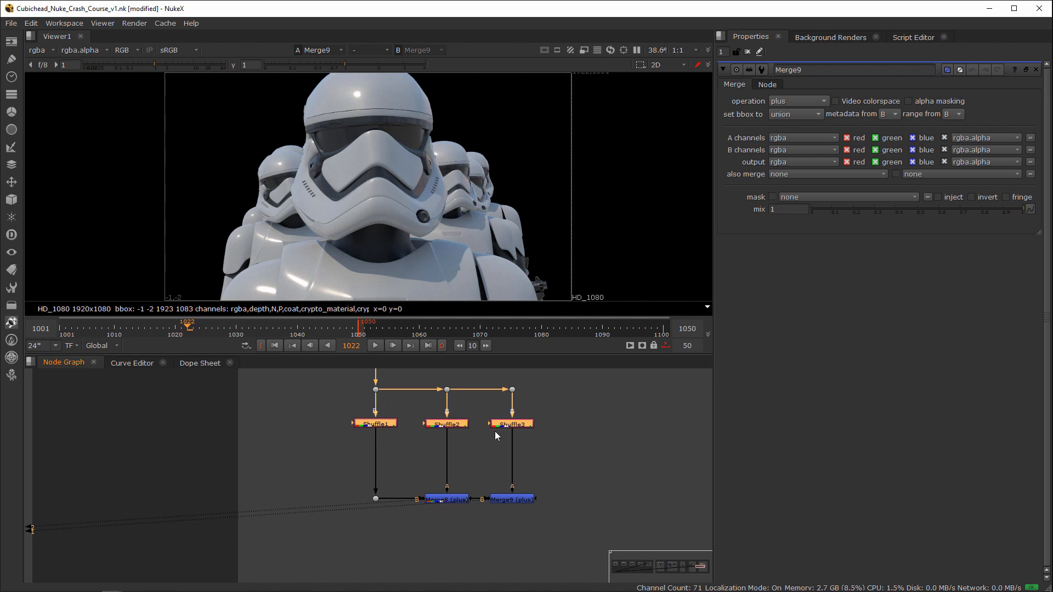
pyautogui.moveTo(479, 474); pyautogui.dragTo(423, 507)
pyautogui.click(519, 498)
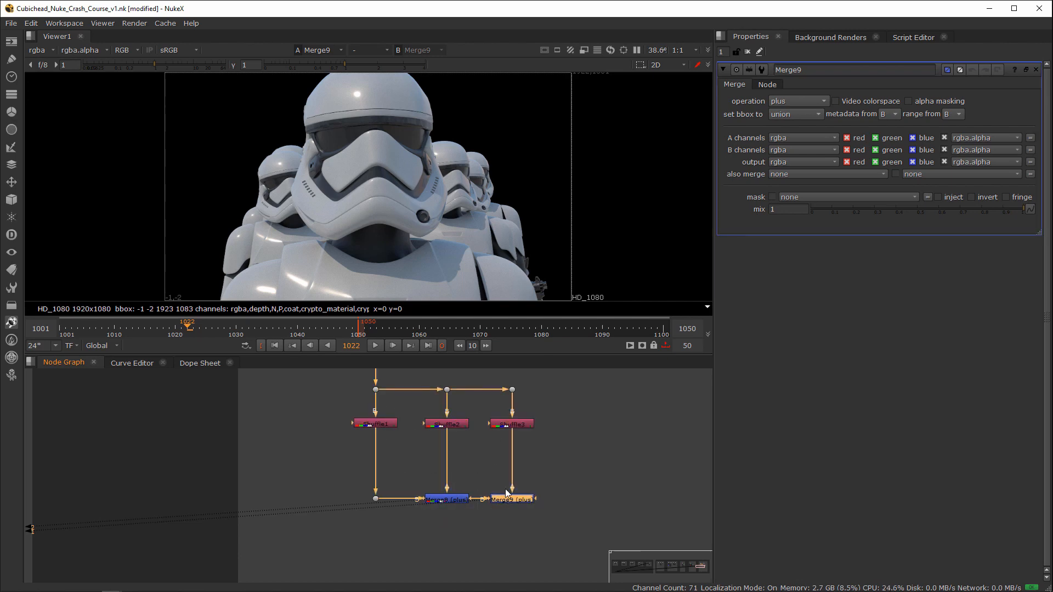
pyautogui.moveTo(429, 421); pyautogui.dragTo(330, 443)
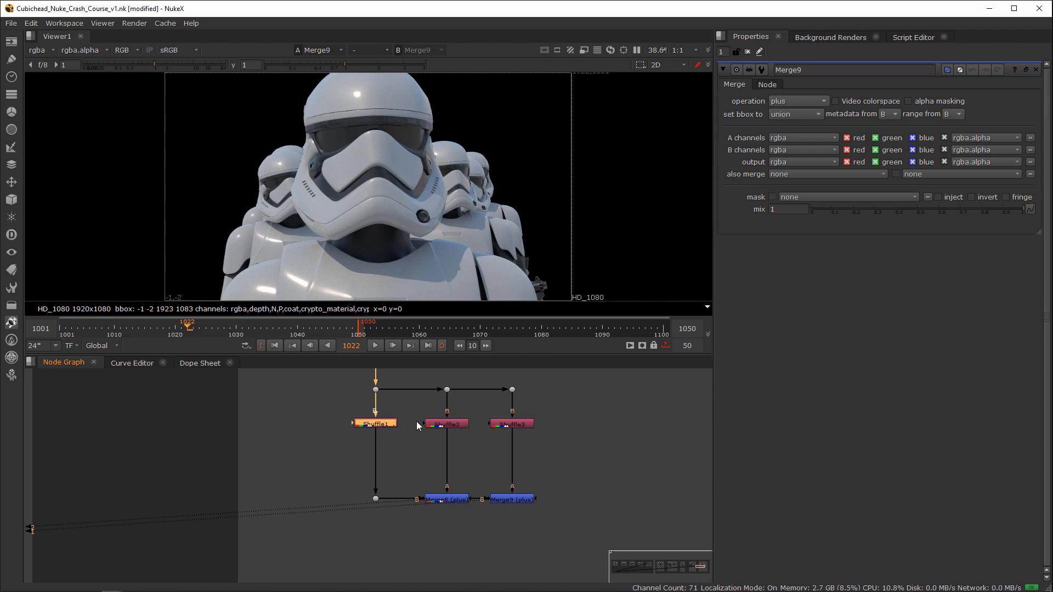
# Step: View Shuffle1, Shuffle2 and Shuffle3 one after another on viewer inputs 1, 2 and 3 to compare the passes
pyautogui.moveTo(416, 410); pyautogui.dragTo(377, 432)
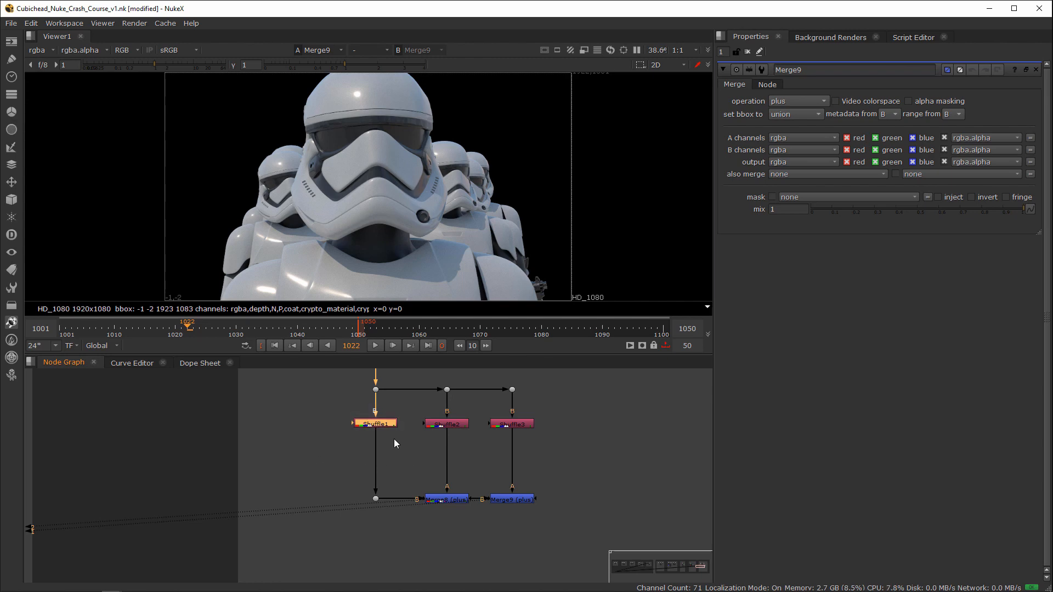
pyautogui.press('1')
pyautogui.moveTo(476, 407); pyautogui.dragTo(413, 441)
pyautogui.press('2')
pyautogui.moveTo(551, 408); pyautogui.dragTo(497, 434)
pyautogui.press('3')
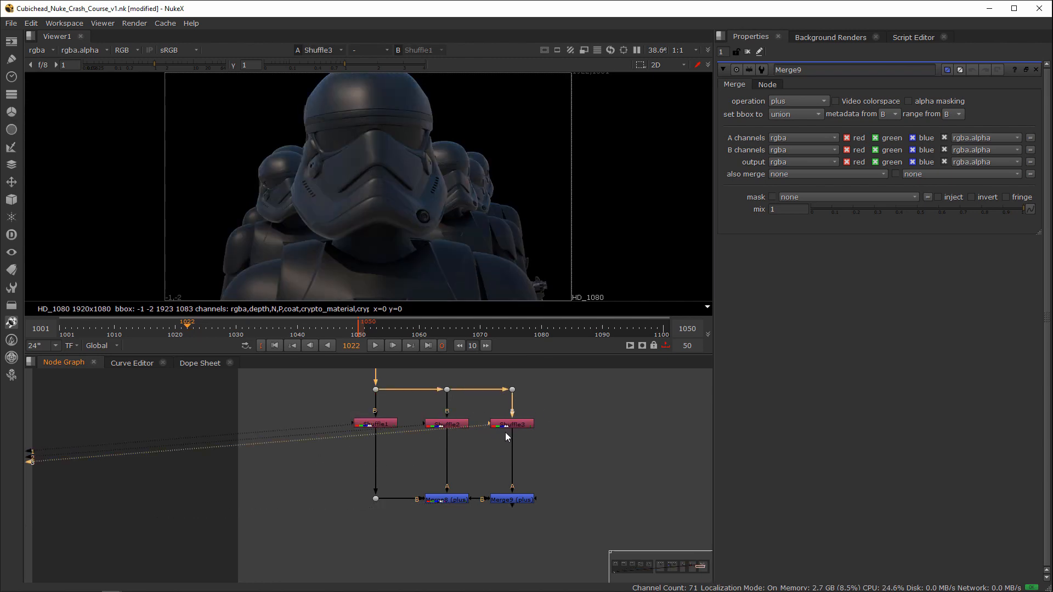
# Step: Insert a Grade node below Shuffle1, view it, and align it midway between Shuffle1 and the Dot
pyautogui.moveTo(391, 412); pyautogui.dragTo(359, 439)
pyautogui.press('g')
pyautogui.press('1')
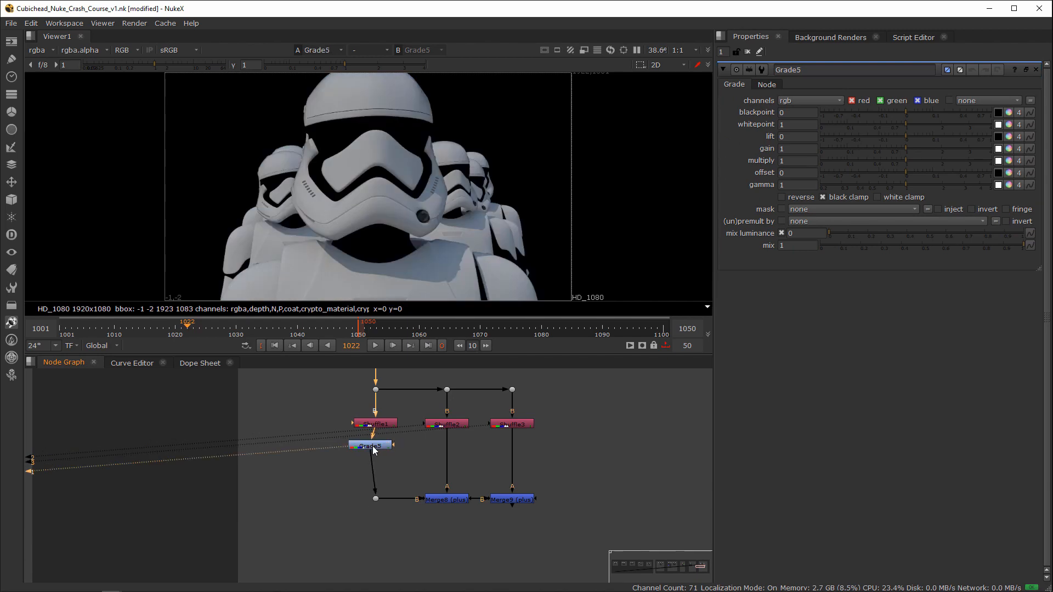
pyautogui.click(379, 456)
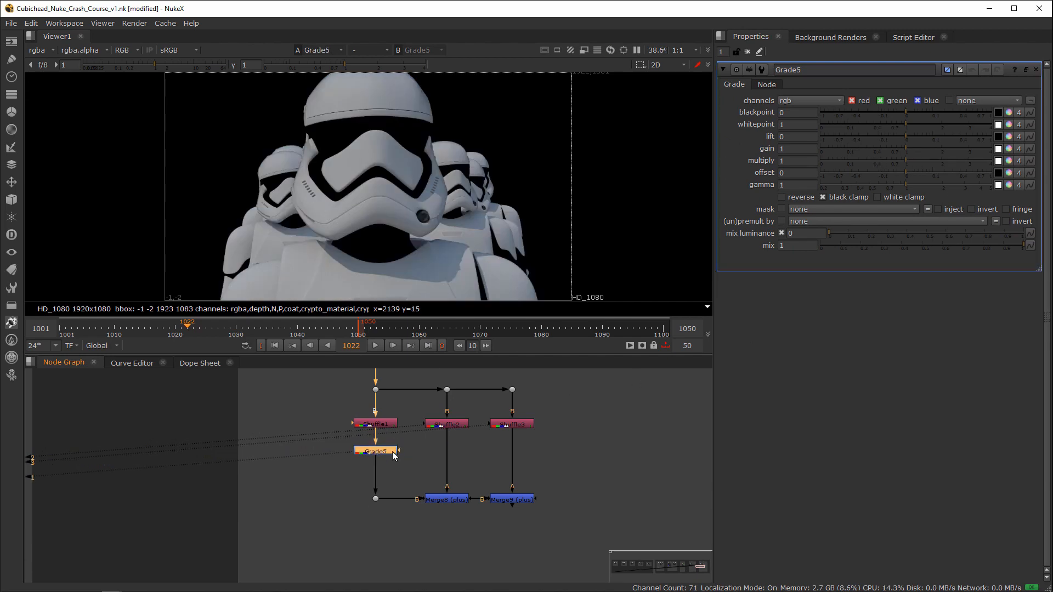
pyautogui.moveTo(398, 455); pyautogui.dragTo(397, 465)
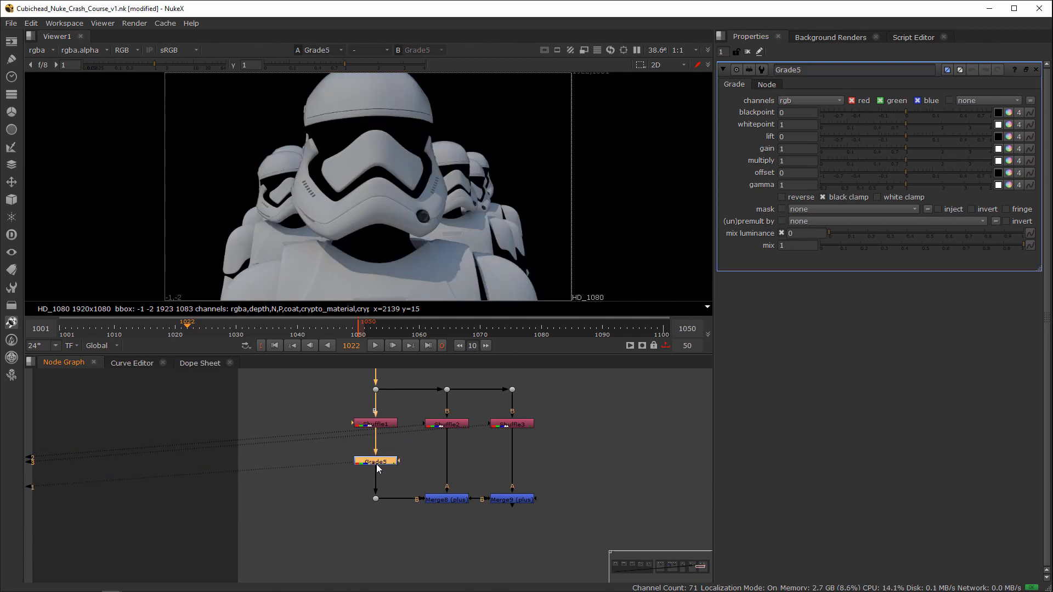
# Step: Insert Grade nodes below Shuffle2 and Shuffle3, line them up with the first Grade, and shift all three slightly down
pyautogui.click(451, 423)
pyautogui.press('g')
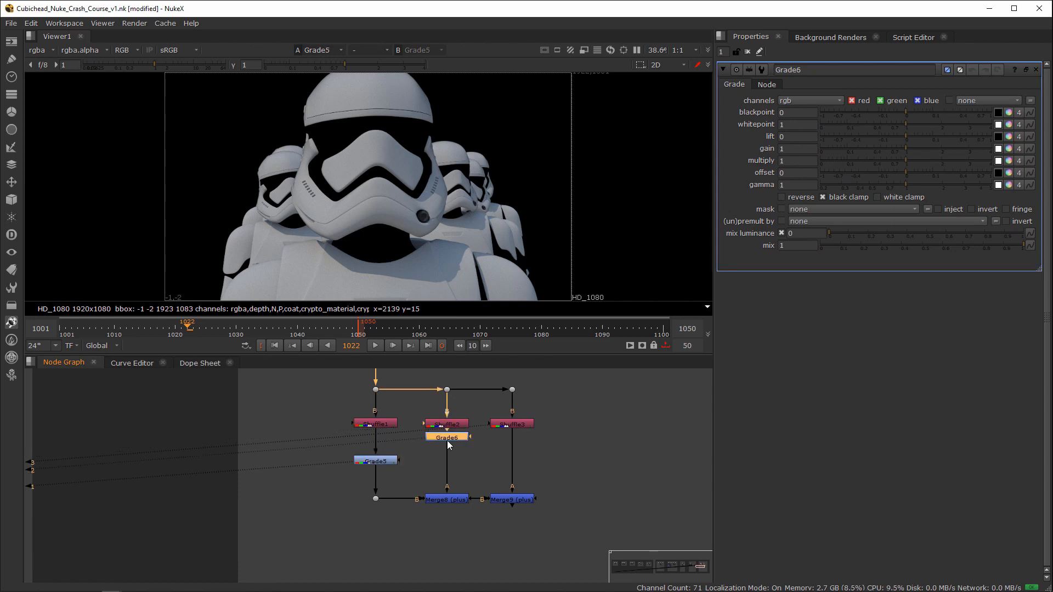
pyautogui.moveTo(465, 451); pyautogui.dragTo(510, 464)
pyautogui.click(513, 425)
pyautogui.press('g')
pyautogui.moveTo(333, 445); pyautogui.dragTo(543, 475)
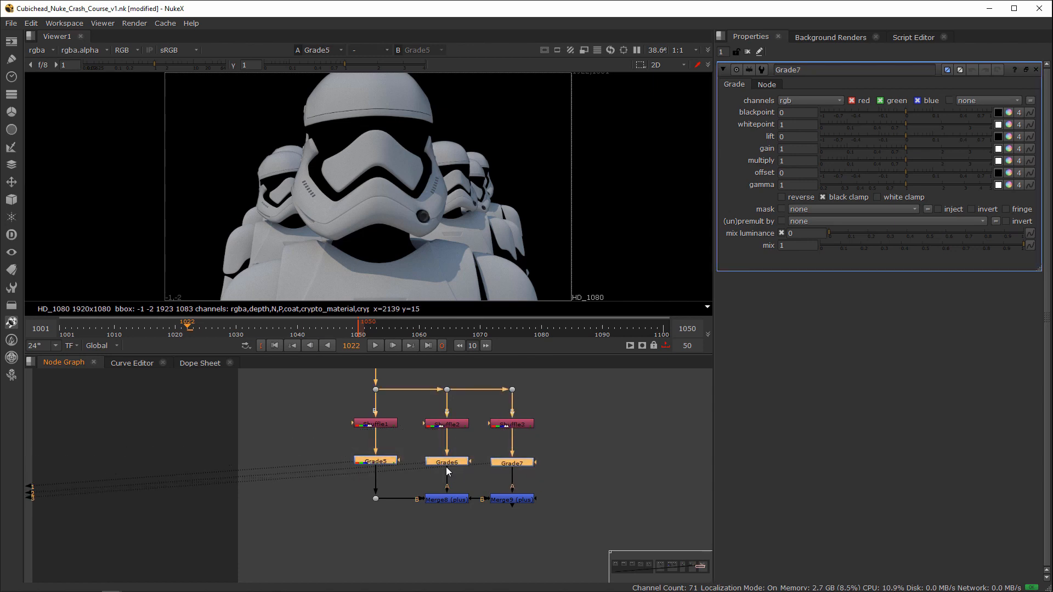
pyautogui.moveTo(445, 463); pyautogui.dragTo(391, 462)
pyautogui.click(410, 472)
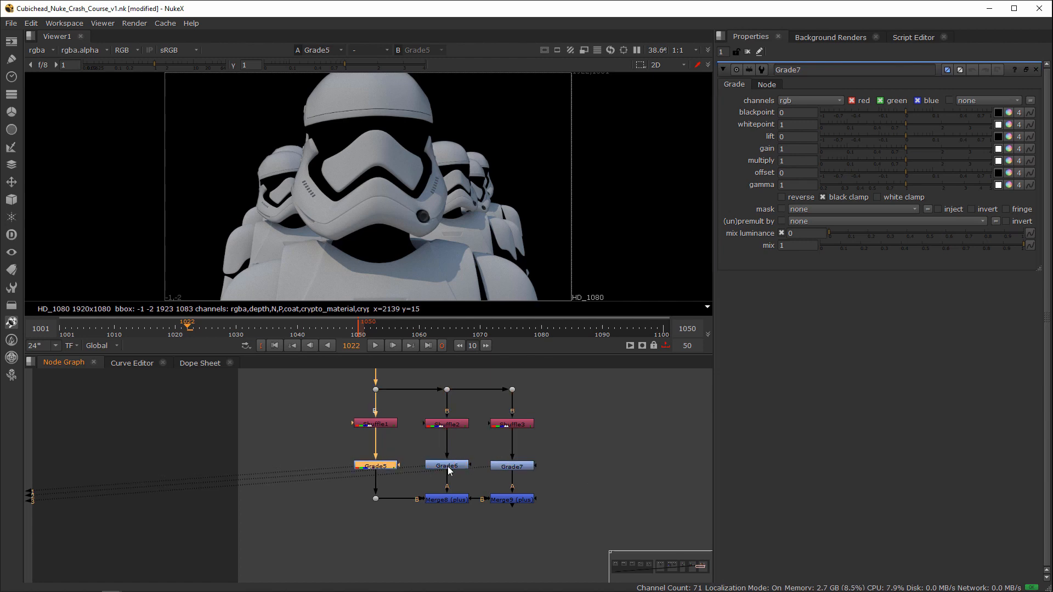
# Step: Insert an Unpremult node between Shuffle1 and its Grade
pyautogui.click(379, 423)
pyautogui.press('Tab')
pyautogui.write('unpr')
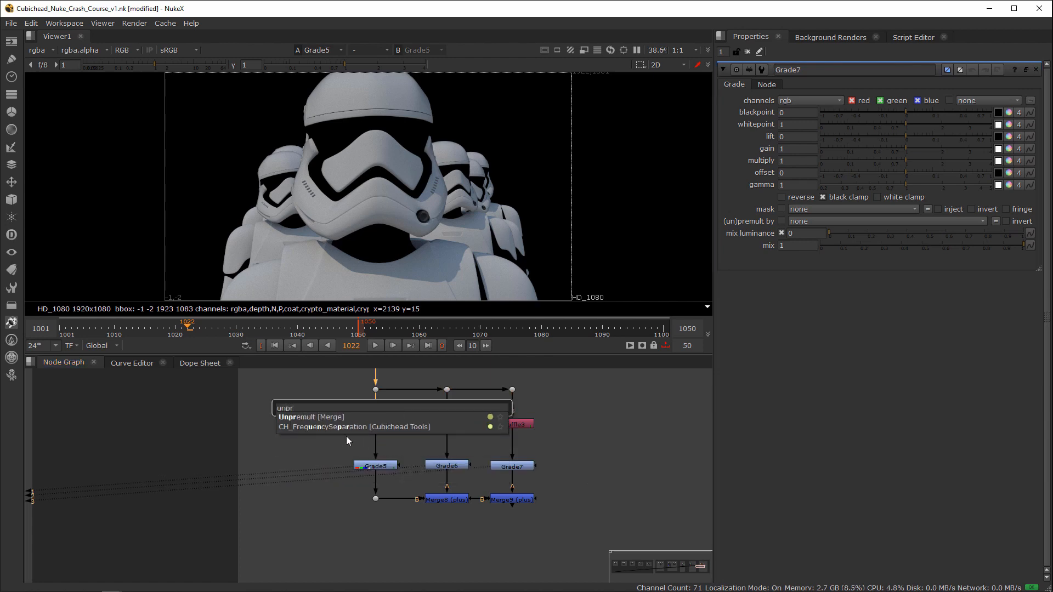
pyautogui.press('Return')
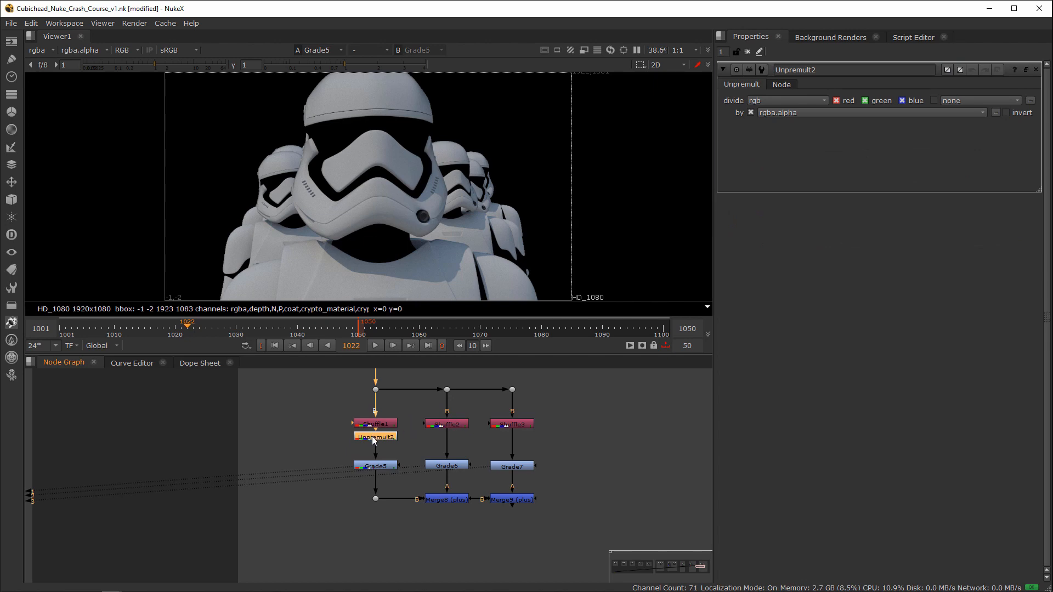
pyautogui.moveTo(399, 426); pyautogui.dragTo(410, 436)
# Step: Insert Unpremult nodes below Shuffle2 and Shuffle3, level with the first Unpremult
pyautogui.click(439, 424)
pyautogui.press('Tab')
pyautogui.press('Return')
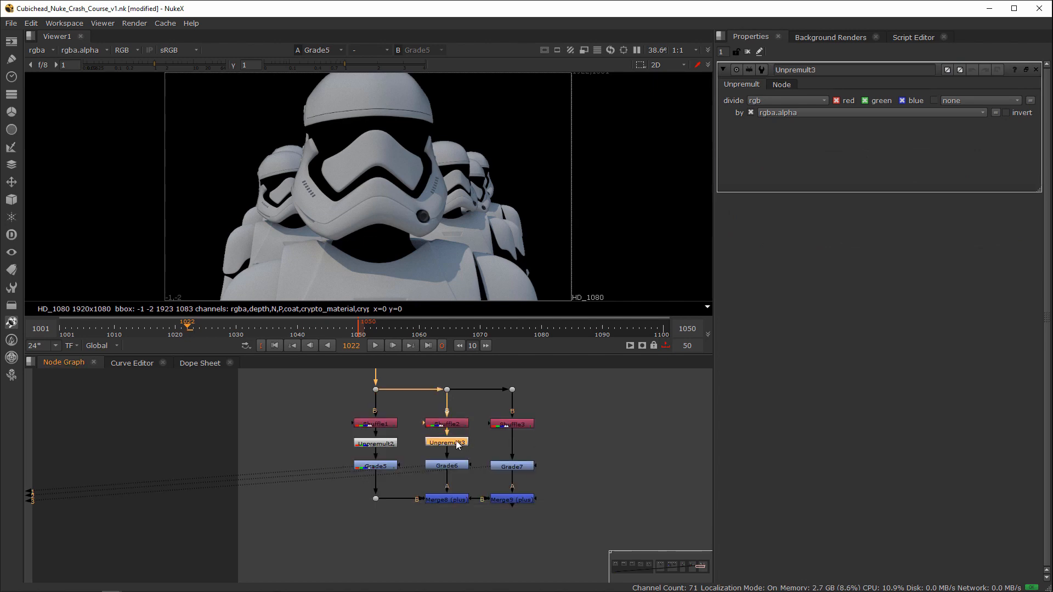
pyautogui.click(518, 424)
pyautogui.press('Tab')
pyautogui.press('Return')
pyautogui.moveTo(517, 435); pyautogui.dragTo(517, 442)
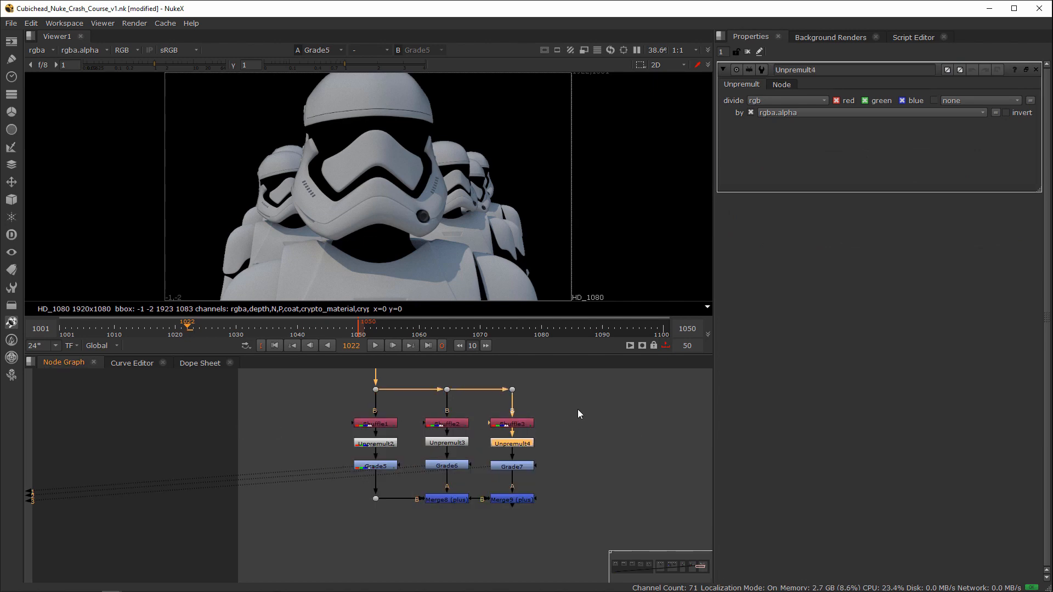
# Step: Add a Premult node after the final plus Merge and place it further below
pyautogui.moveTo(557, 518); pyautogui.dragTo(511, 508)
pyautogui.hotkey('shift', 'p')
pyautogui.moveTo(519, 518); pyautogui.dragTo(535, 472, button='middle')
pyautogui.moveTo(535, 472); pyautogui.dragTo(534, 520)
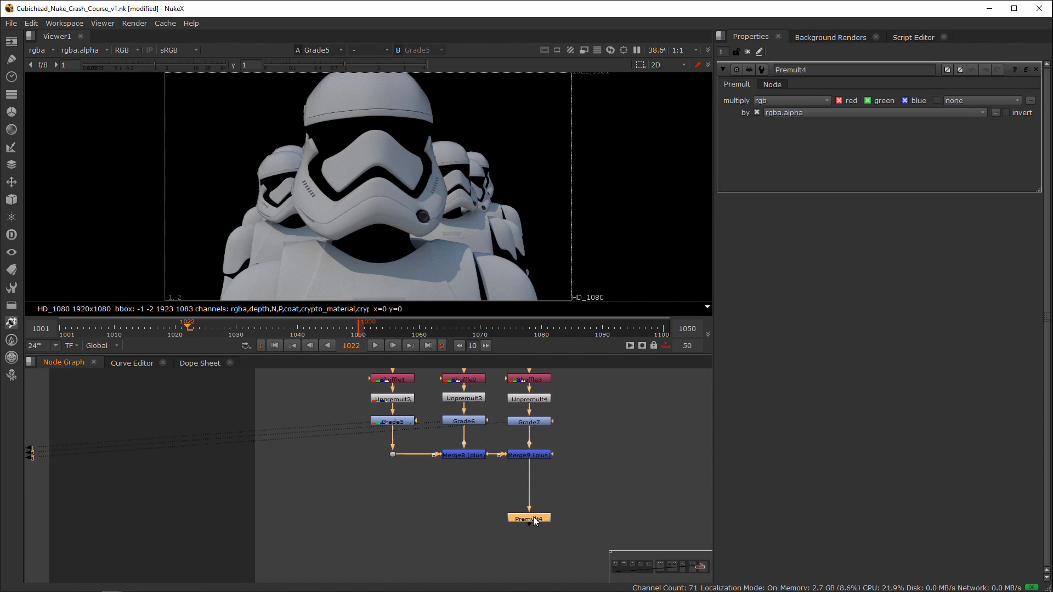
# Step: Sample pixels along the rear helmet's edge in the viewer and view the Premult result there
pyautogui.scroll(3, 551, 507)
pyautogui.moveTo(553, 440); pyautogui.dragTo(483, 488, button='middle')
pyautogui.click(483, 487)
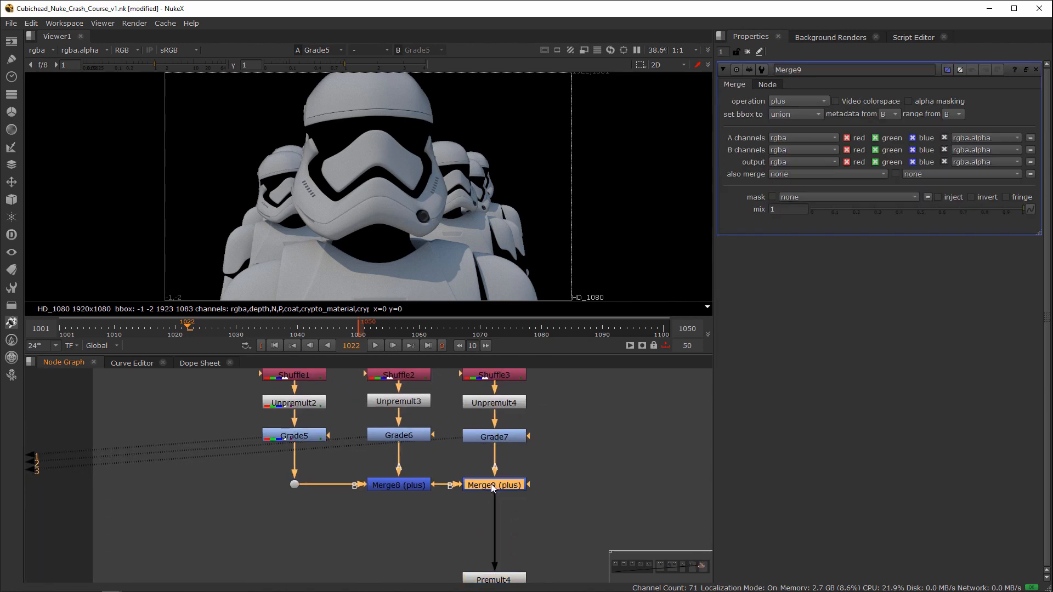
pyautogui.scroll(10, 376, 144)
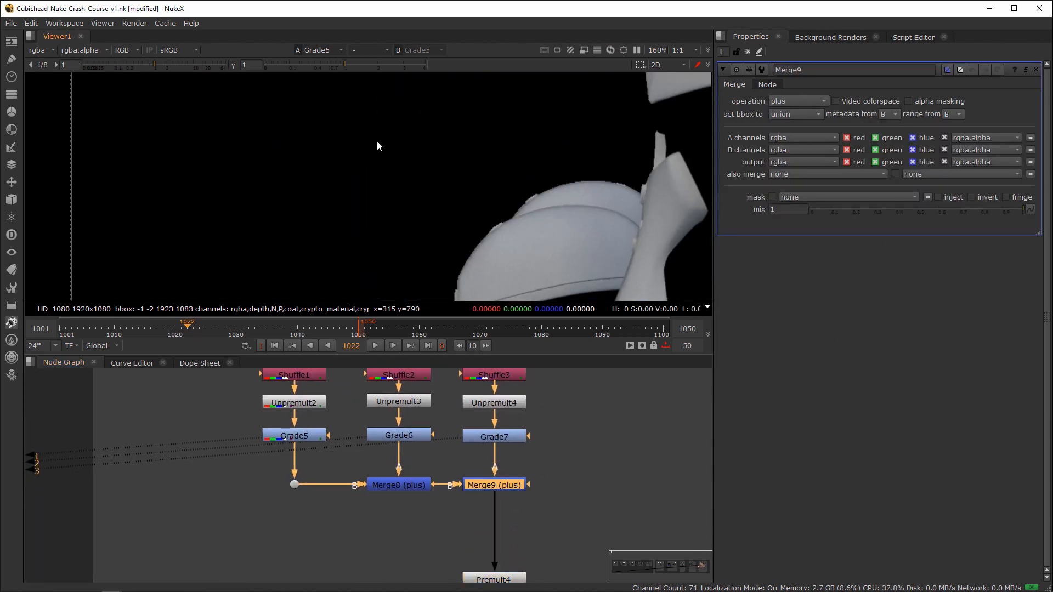
pyautogui.keyDown('ctrl'); pyautogui.keyDown('shift'); pyautogui.moveTo(401, 119); pyautogui.dragTo(516, 178); pyautogui.keyUp('shift'); pyautogui.keyUp('ctrl')
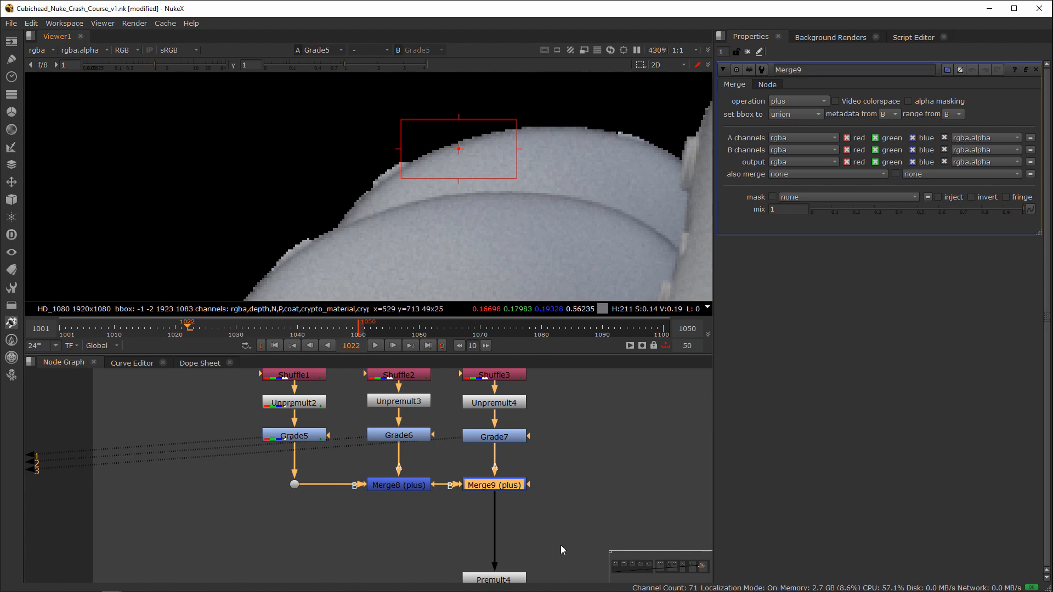
pyautogui.scroll(-7, 560, 546)
pyautogui.scroll(5, 555, 549)
pyautogui.click(533, 561)
pyautogui.press('1')
pyautogui.click(583, 540)
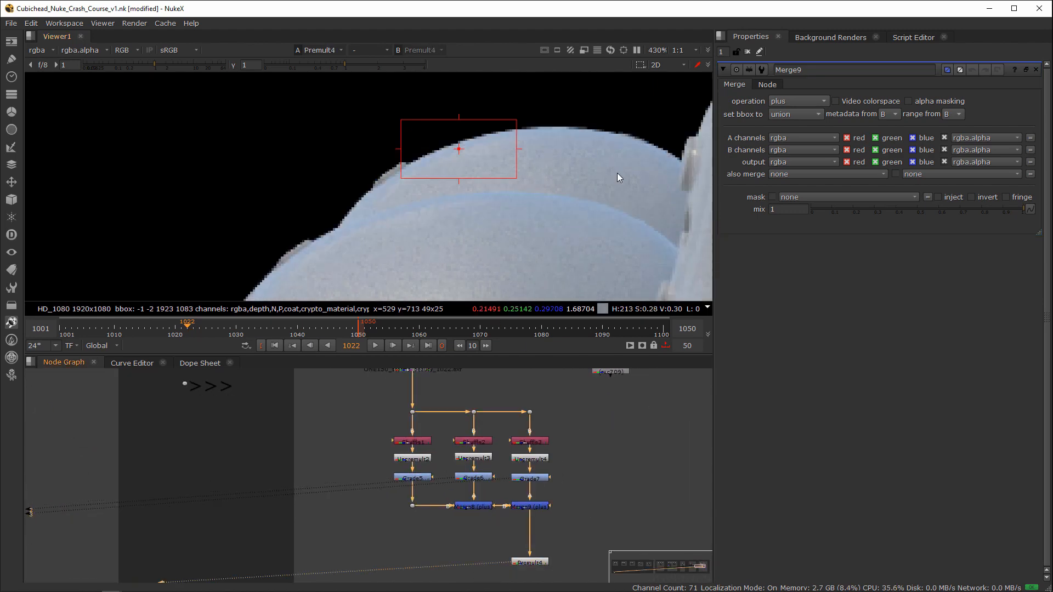
# Step: Compare the original Read render with the Premult result at the helmet edge by alternating between viewer inputs 1 and 2
pyautogui.moveTo(519, 461); pyautogui.dragTo(535, 512, button='middle')
pyautogui.click(432, 400)
pyautogui.press('1')
pyautogui.click(601, 478)
pyautogui.moveTo(602, 478); pyautogui.dragTo(490, 390, button='middle')
pyautogui.click(434, 525)
pyautogui.press('2')
pyautogui.click(481, 503)
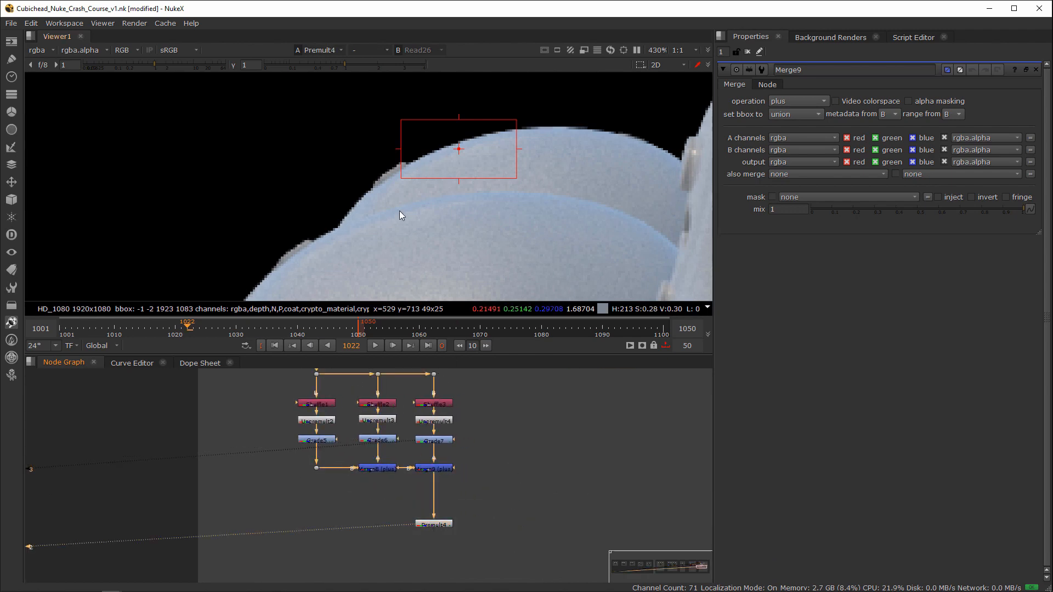
pyautogui.press('1')
pyautogui.press('2')
pyautogui.press('1')
pyautogui.press('2')
pyautogui.press('1')
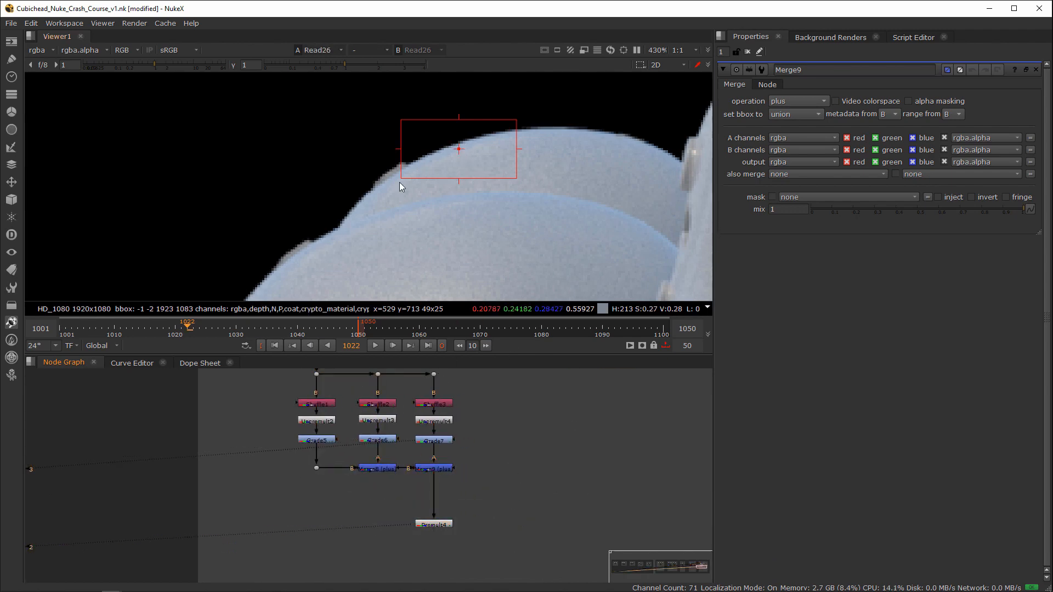
# Step: Disable the rgba.alpha output channel on Merge9 and view the Premult node on viewer input 2
pyautogui.doubleClick(386, 469)
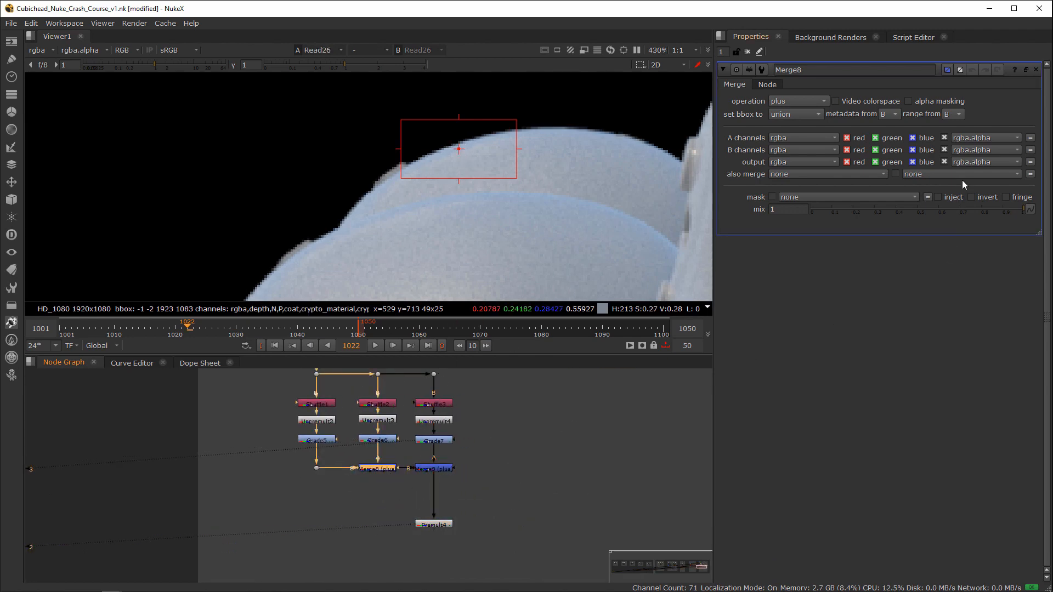
pyautogui.doubleClick(434, 469)
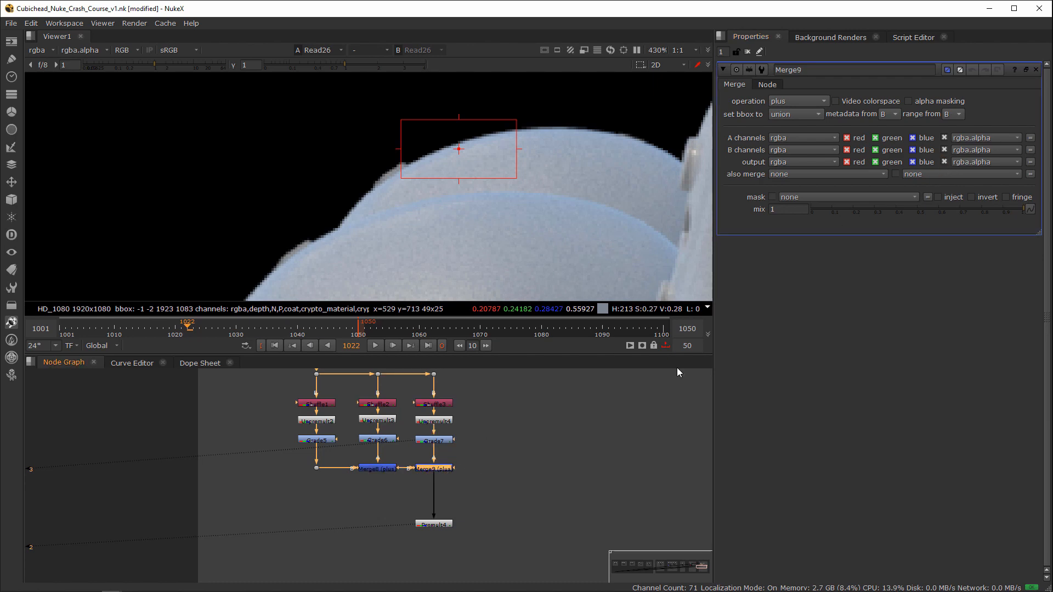
pyautogui.click(944, 162)
pyautogui.click(386, 544)
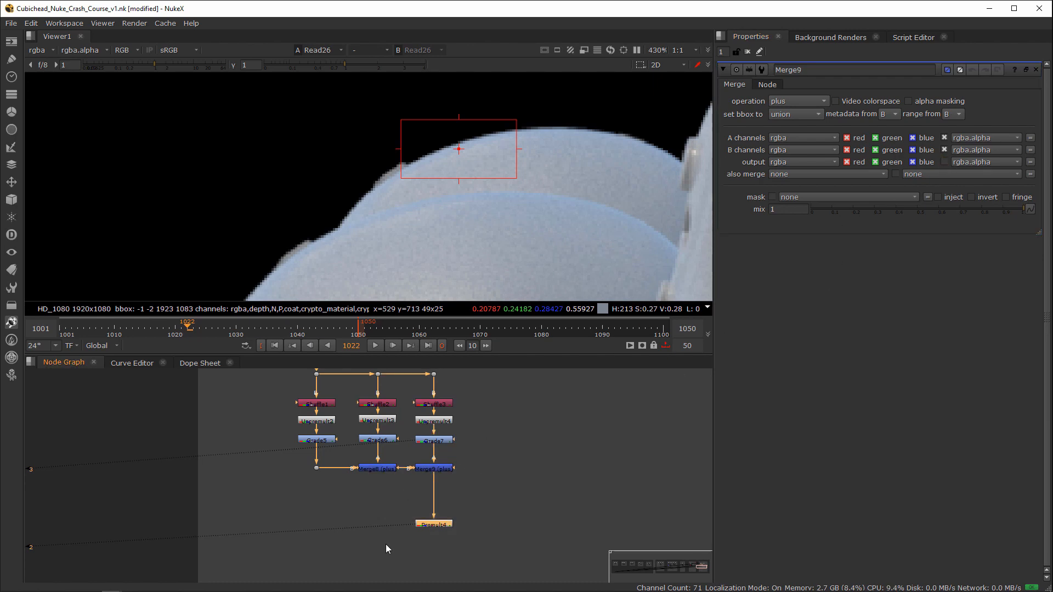
pyautogui.press('2')
# Step: Disable the three Grade nodes between the Unpremult and Merge nodes
pyautogui.moveTo(535, 453); pyautogui.dragTo(516, 499, button='middle')
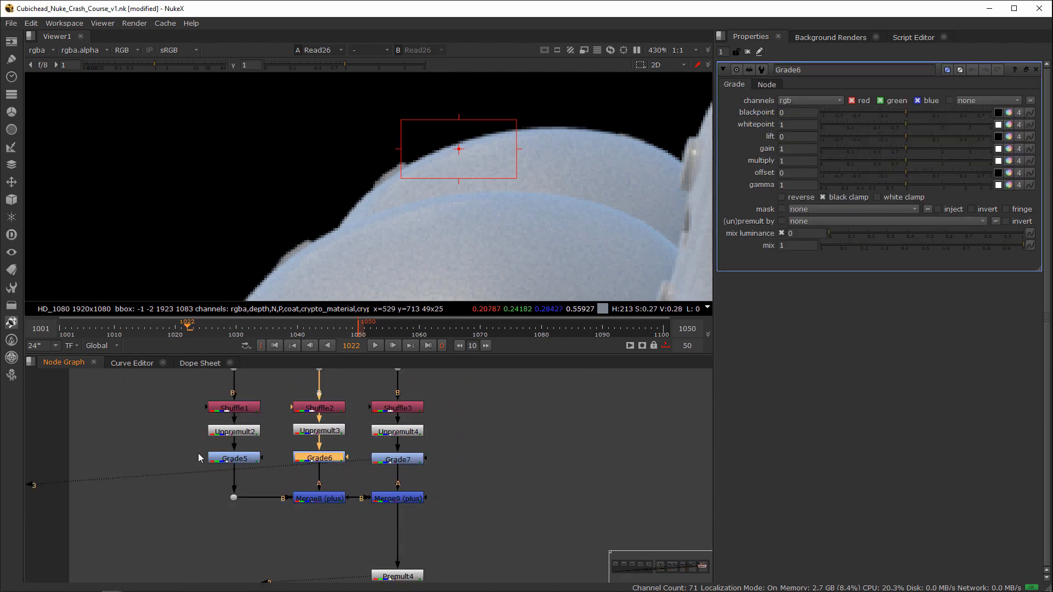
pyautogui.moveTo(199, 455); pyautogui.dragTo(472, 482)
pyautogui.press('d')
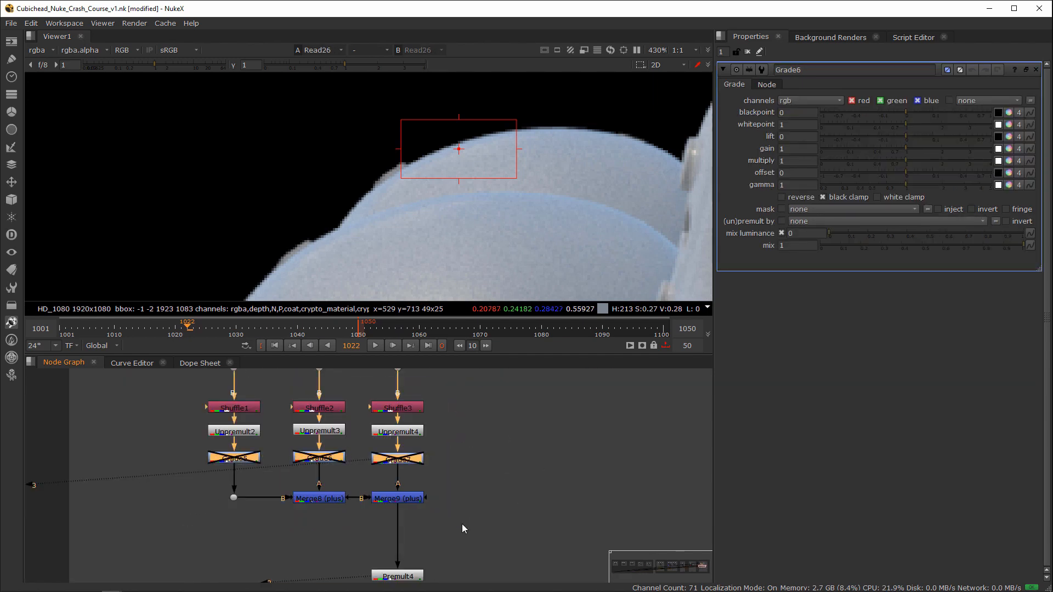
# Step: View the Premult4 node's result on viewer input 2 and the Dot below the stormtrooper Read on input 1
pyautogui.moveTo(460, 557); pyautogui.dragTo(449, 574, button='middle')
pyautogui.click(468, 528)
pyautogui.press('2')
pyautogui.doubleClick(412, 550)
pyautogui.scroll(-1, 446, 514)
pyautogui.click(460, 448)
pyautogui.scroll(-2, 460, 449)
pyautogui.moveTo(459, 449); pyautogui.dragTo(495, 456, button='middle')
pyautogui.moveTo(373, 431); pyautogui.dragTo(344, 455)
pyautogui.press('1')
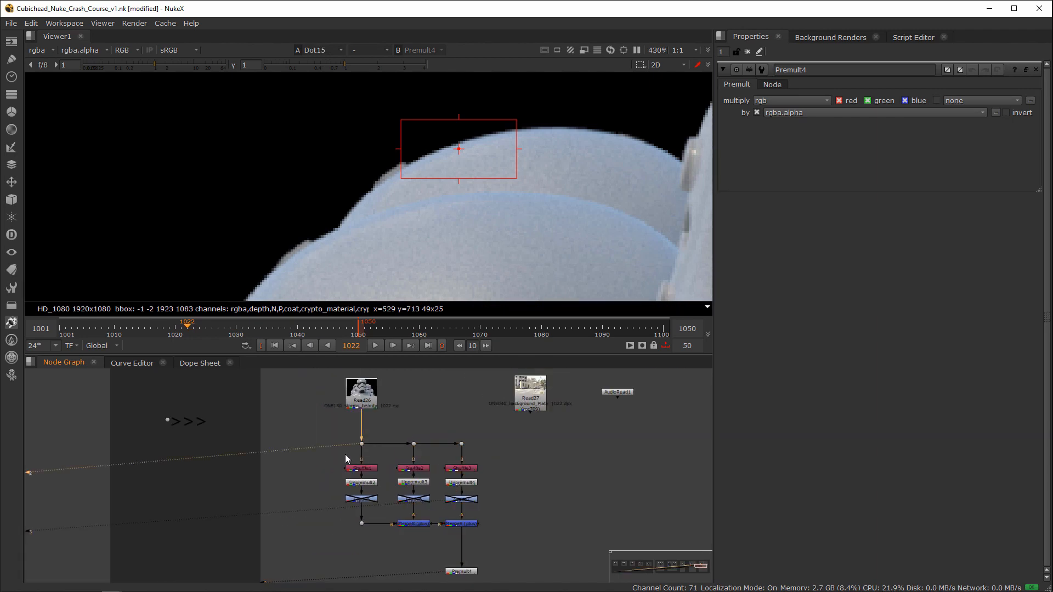
# Step: Compare the Premult4 result with the unsplit render at the helmet edge, switching viewer input 1 between them
pyautogui.click(423, 455)
pyautogui.moveTo(423, 454); pyautogui.dragTo(414, 416, button='middle')
pyautogui.click(454, 530)
pyautogui.press('2')
pyautogui.click(430, 535)
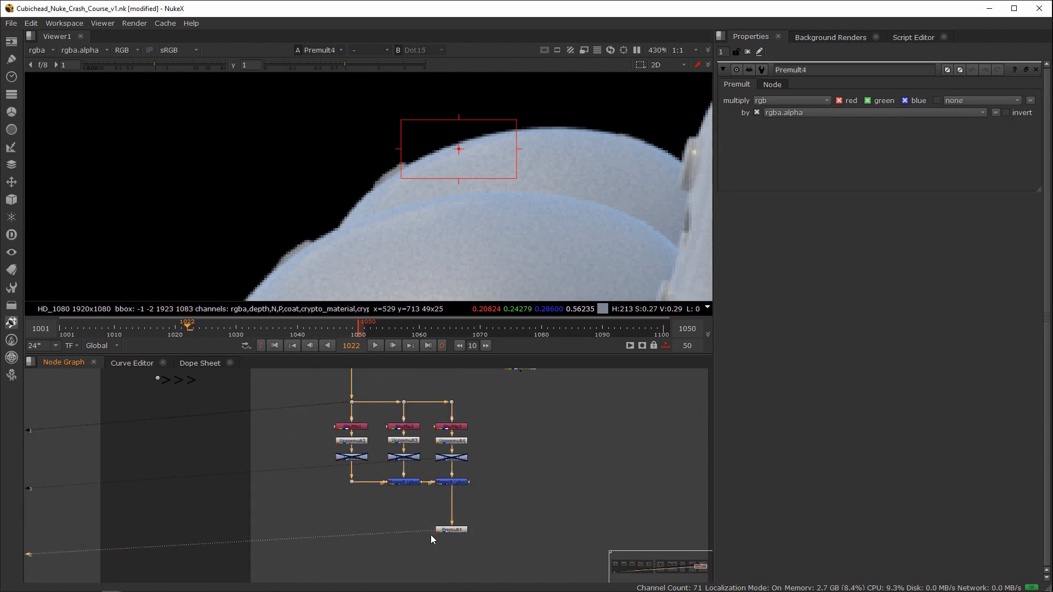
pyautogui.press('1')
pyautogui.press('2')
pyautogui.press('1')
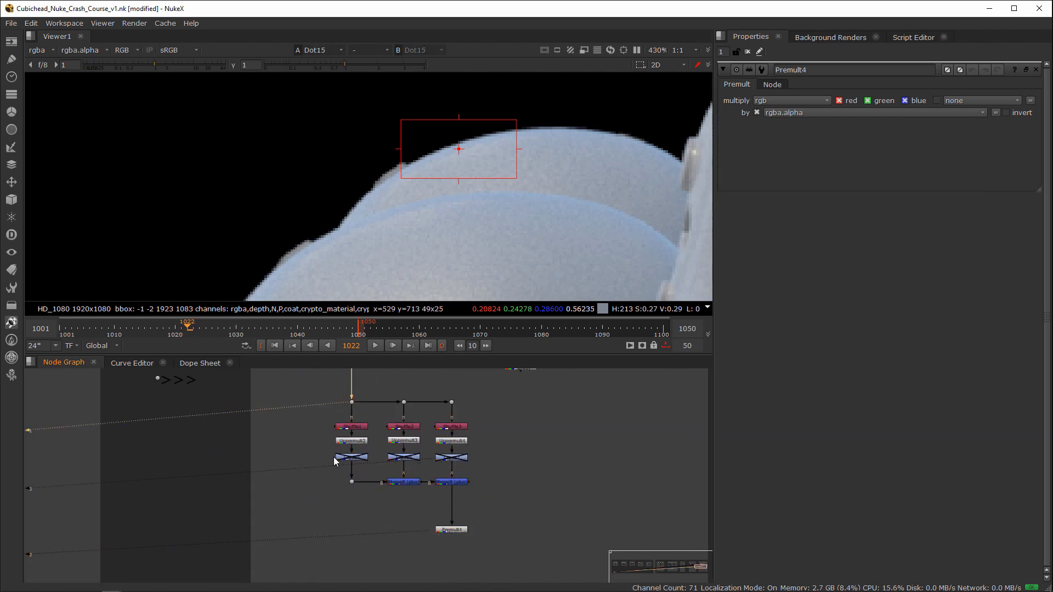
# Step: Re-enable the Grade5, Grade6 and Grade7 nodes
pyautogui.scroll(5, 334, 457)
pyautogui.press('d')
pyautogui.scroll(-3, 562, 472)
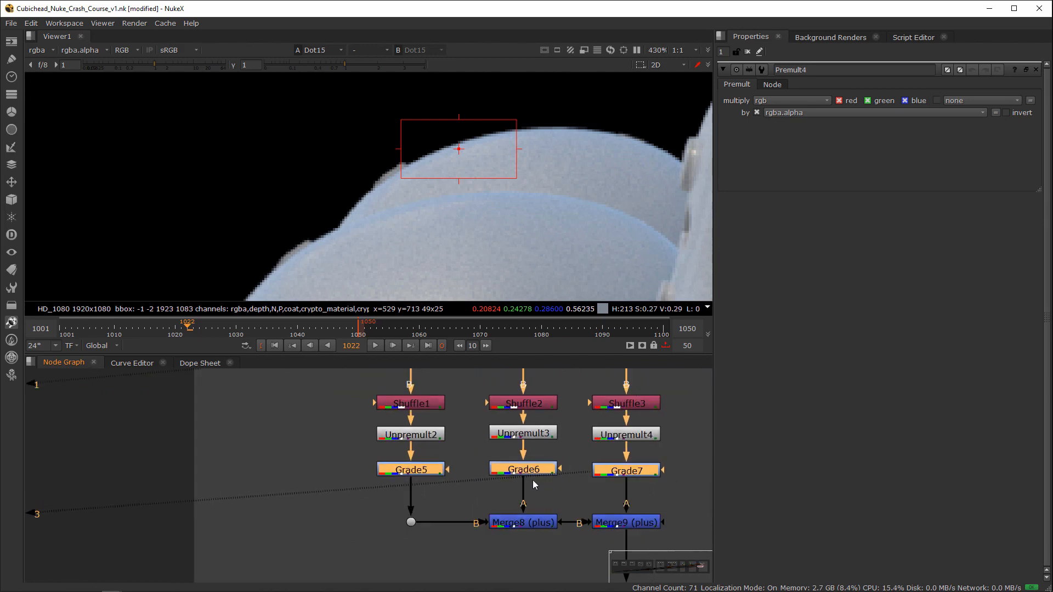
# Step: Turn off black clamp in the Grade7, Grade6 and Grade5 nodes
pyautogui.doubleClick(518, 445)
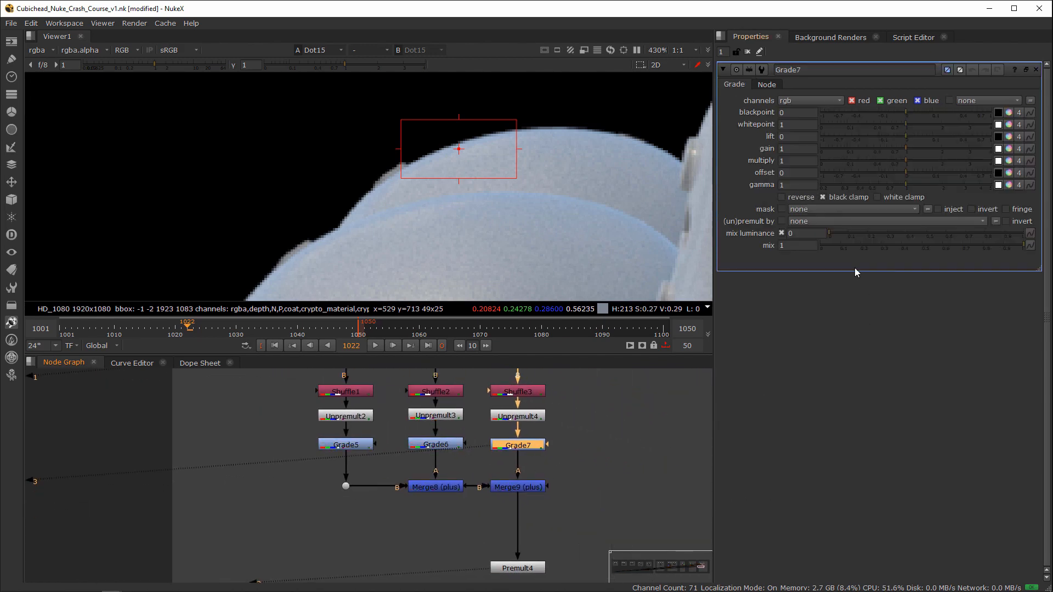
pyautogui.doubleClick(447, 444)
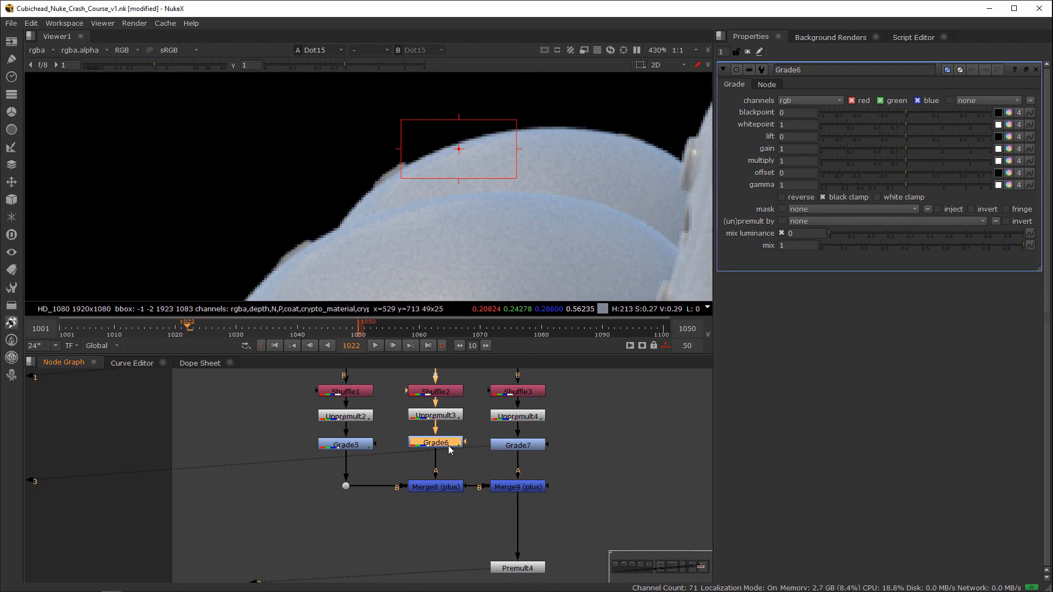
pyautogui.doubleClick(350, 445)
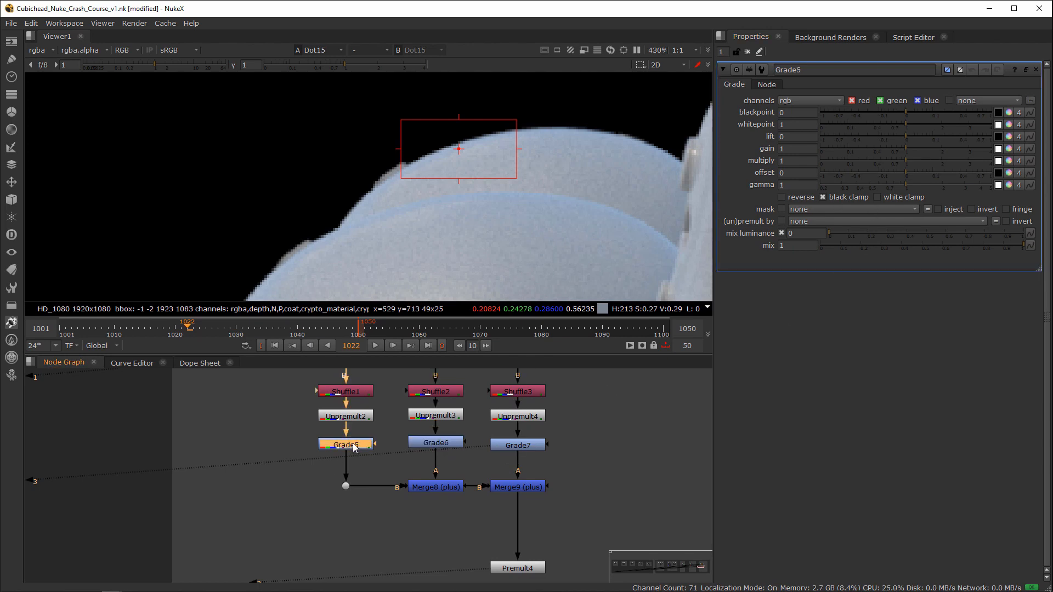
pyautogui.click(824, 197)
# Step: Compare the source render with the Premult4 result at the helmet edge with black clamp off
pyautogui.moveTo(582, 530); pyautogui.dragTo(477, 586)
pyautogui.press('1')
pyautogui.moveTo(523, 394); pyautogui.dragTo(511, 431, button='middle')
pyautogui.click(351, 445)
pyautogui.press('2')
pyautogui.press('1')
pyautogui.scroll(-2, 450, 450)
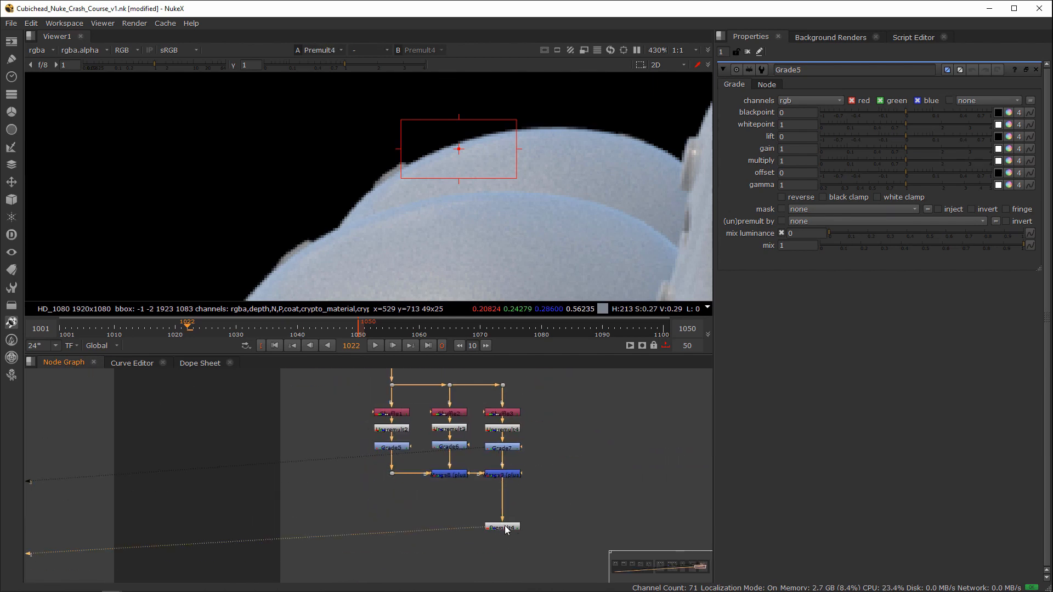
# Step: Move Premult4 down and insert a Copy node between Merge9 and Premult4 to copy rgba.alpha
pyautogui.click(504, 557)
pyautogui.click(558, 530)
pyautogui.press('k')
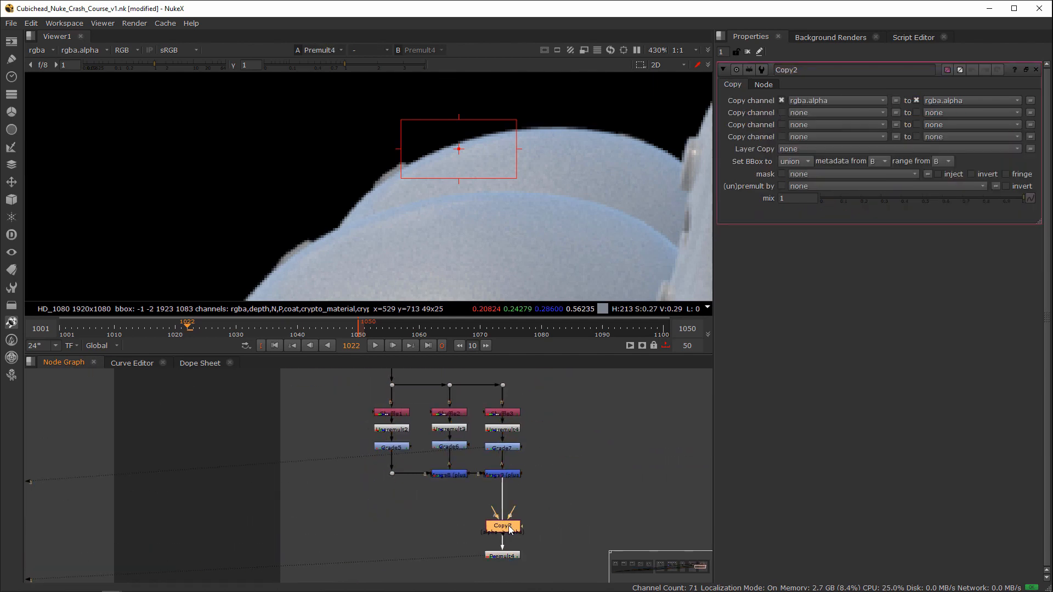
# Step: Route the original render from the Dot row into the Copy node's A input through two new Dots
pyautogui.click(554, 532)
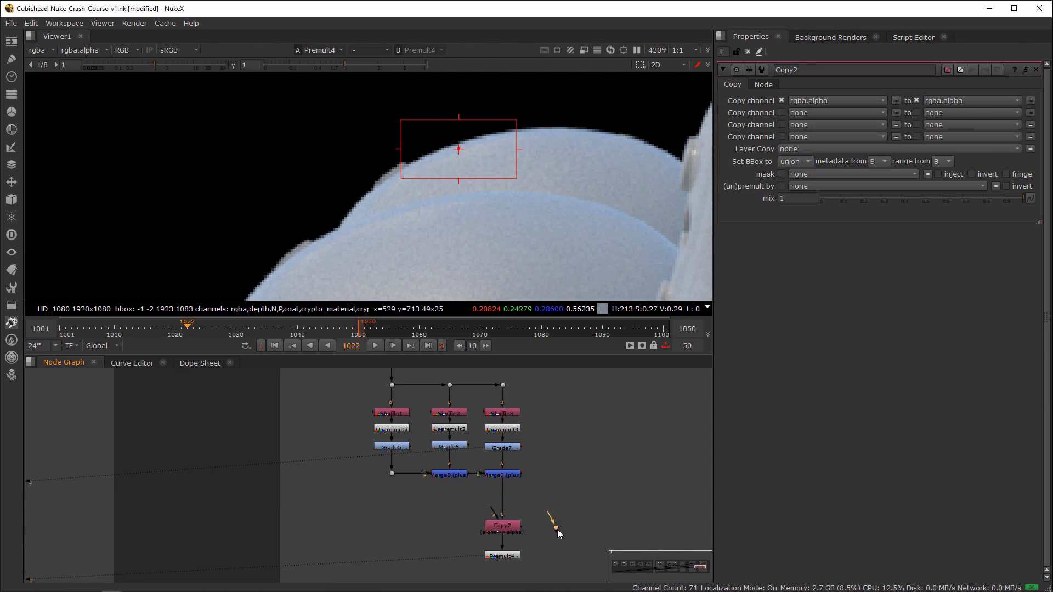
pyautogui.moveTo(496, 516); pyautogui.dragTo(508, 384)
pyautogui.keyDown('ctrl'); pyautogui.moveTo(530, 455); pyautogui.dragTo(559, 385); pyautogui.keyUp('ctrl')
pyautogui.click(516, 528)
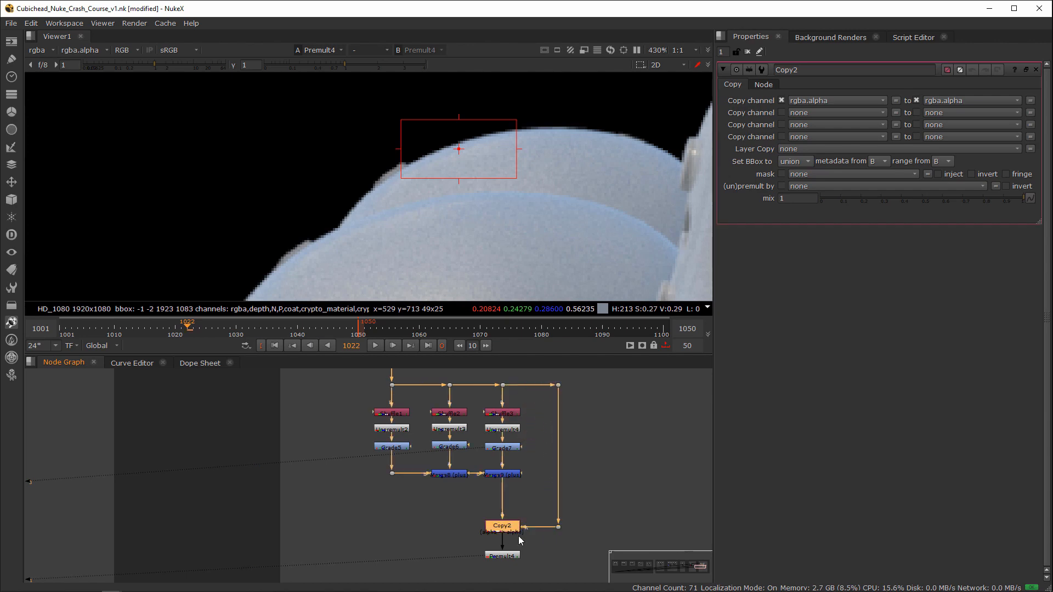
pyautogui.hotkey('ctrl', 'a')
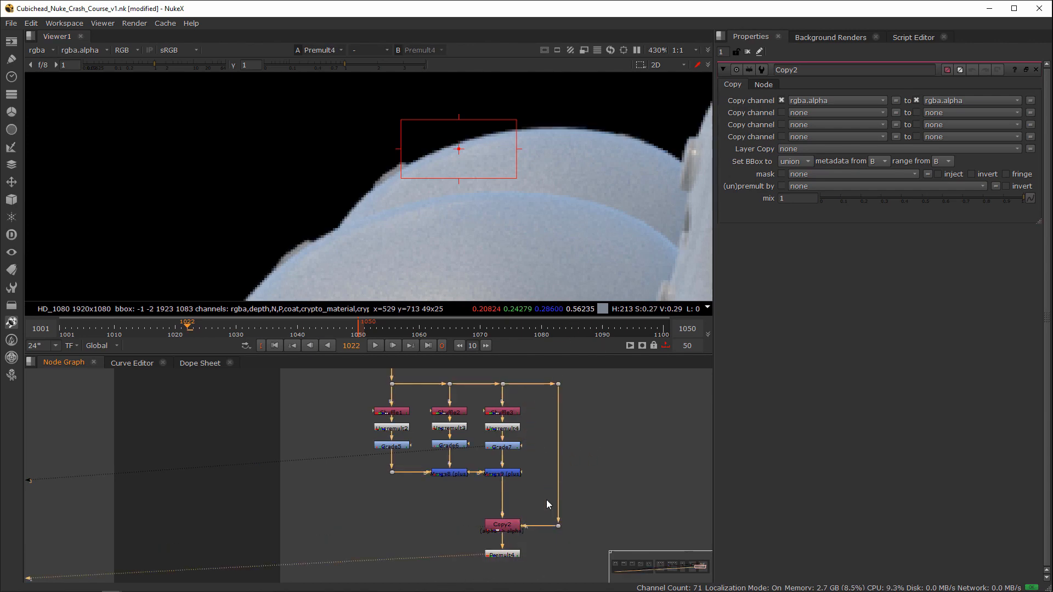
# Step: Compare the original Read26 render with the Premult4 result after the Copy node in the viewer
pyautogui.press('f')
pyautogui.click(455, 453)
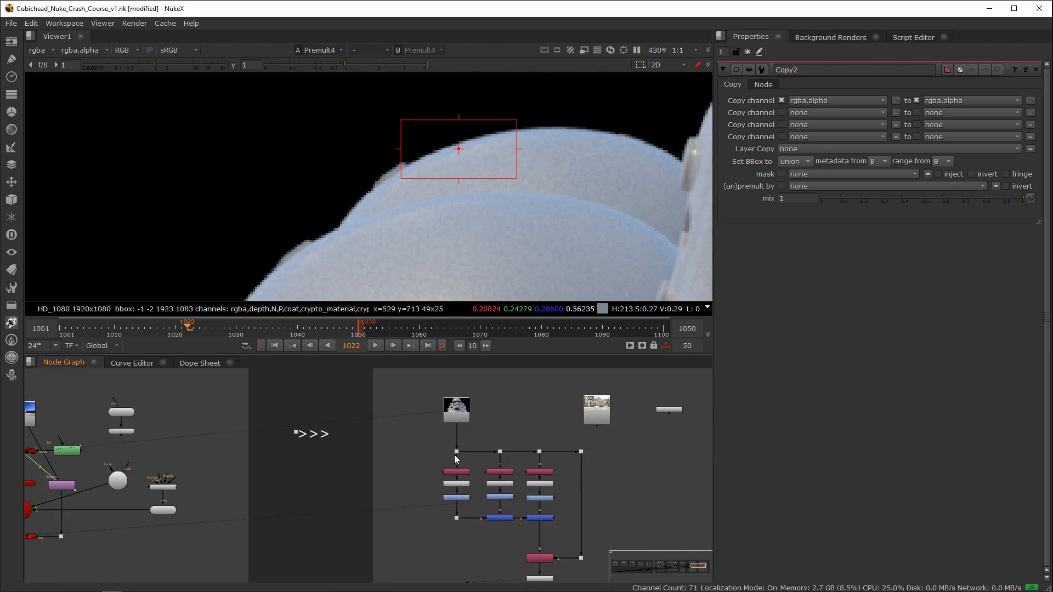
pyautogui.press('1')
pyautogui.moveTo(488, 433); pyautogui.dragTo(399, 385)
pyautogui.moveTo(527, 567); pyautogui.dragTo(497, 519, button='middle')
pyautogui.click(509, 530)
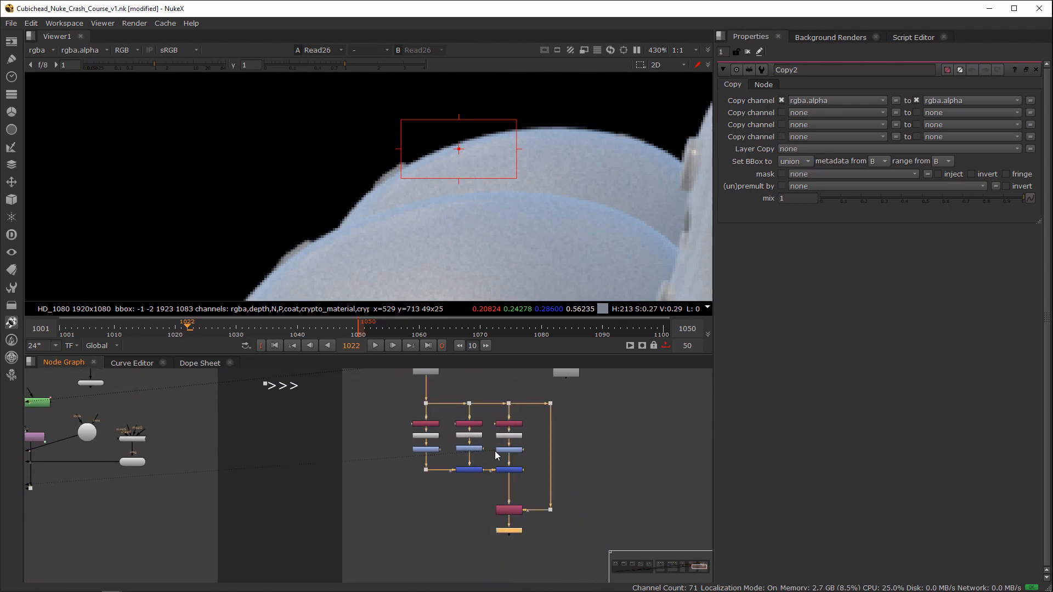
pyautogui.press('1')
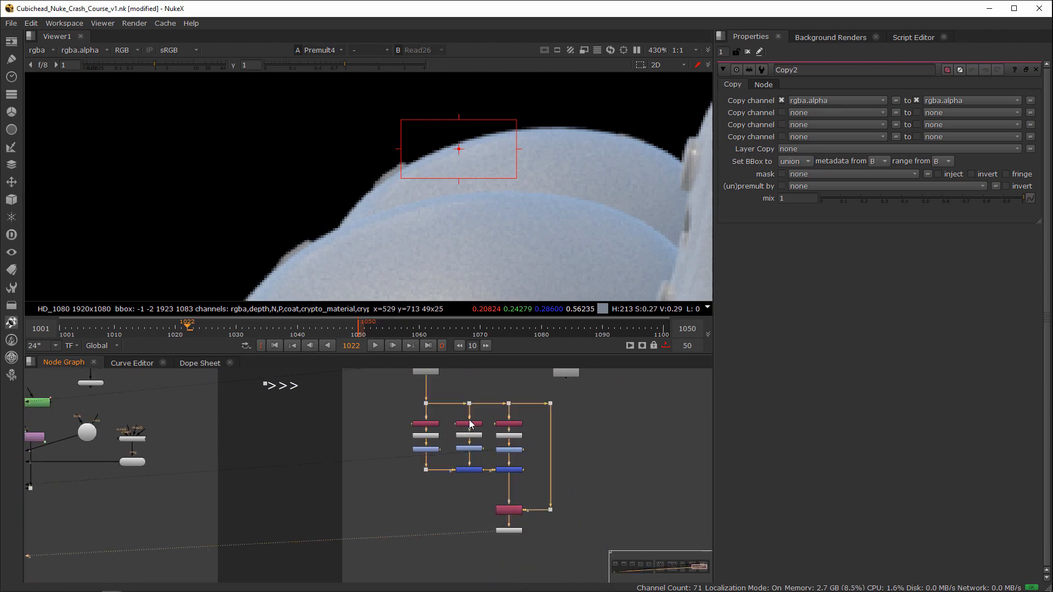
pyautogui.scroll(2, 472, 401)
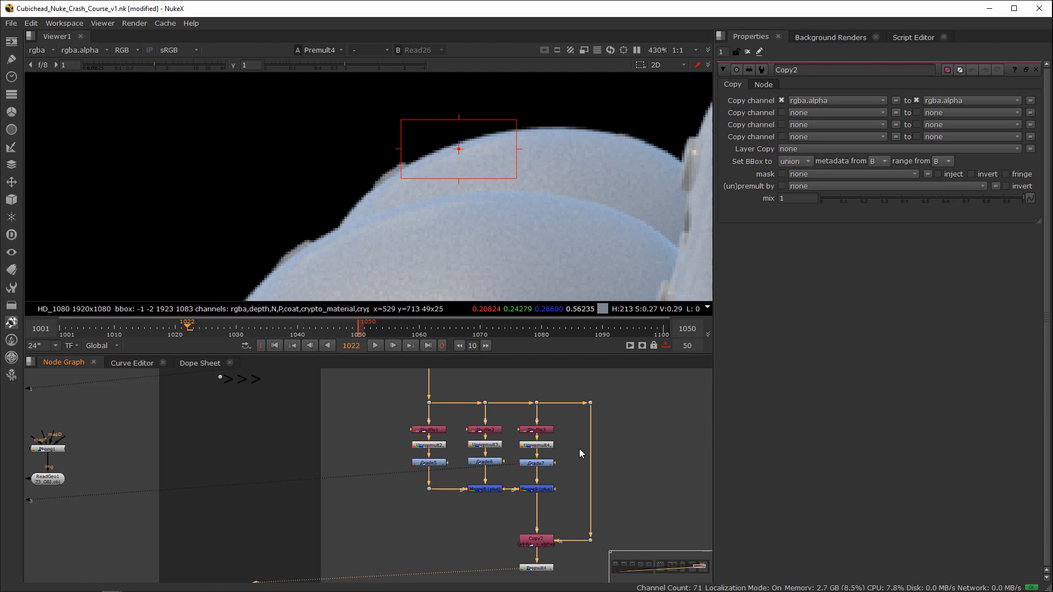
pyautogui.scroll(2, 530, 460)
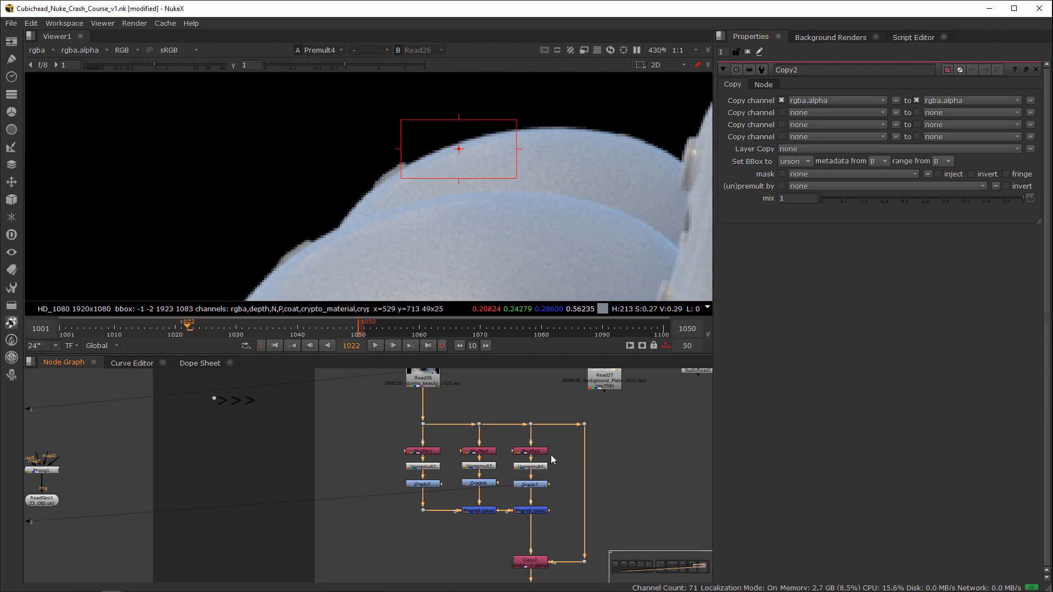
pyautogui.scroll(-4, 625, 426)
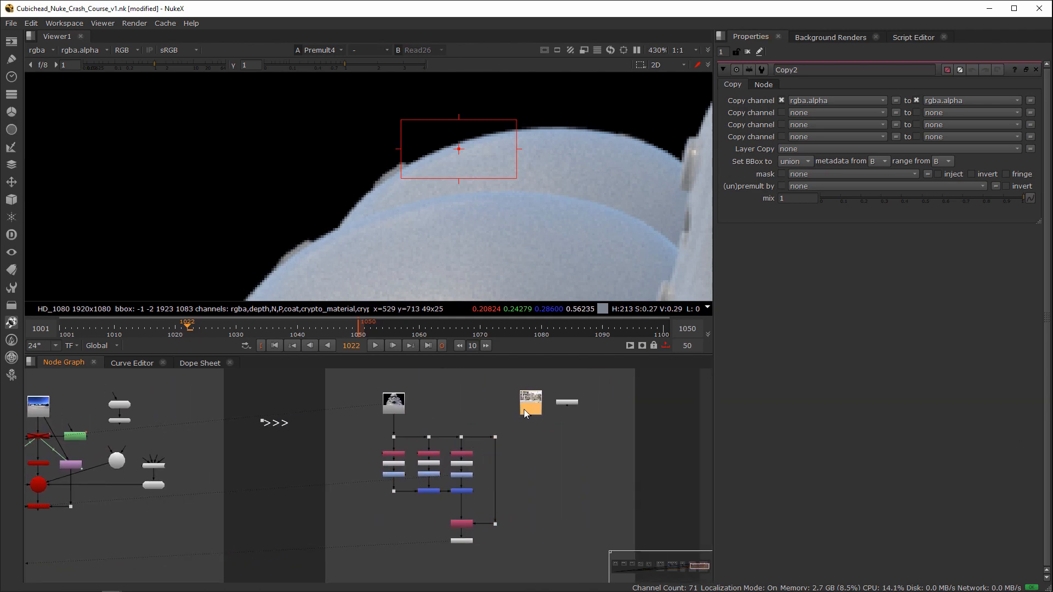
pyautogui.scroll(-2, 582, 439)
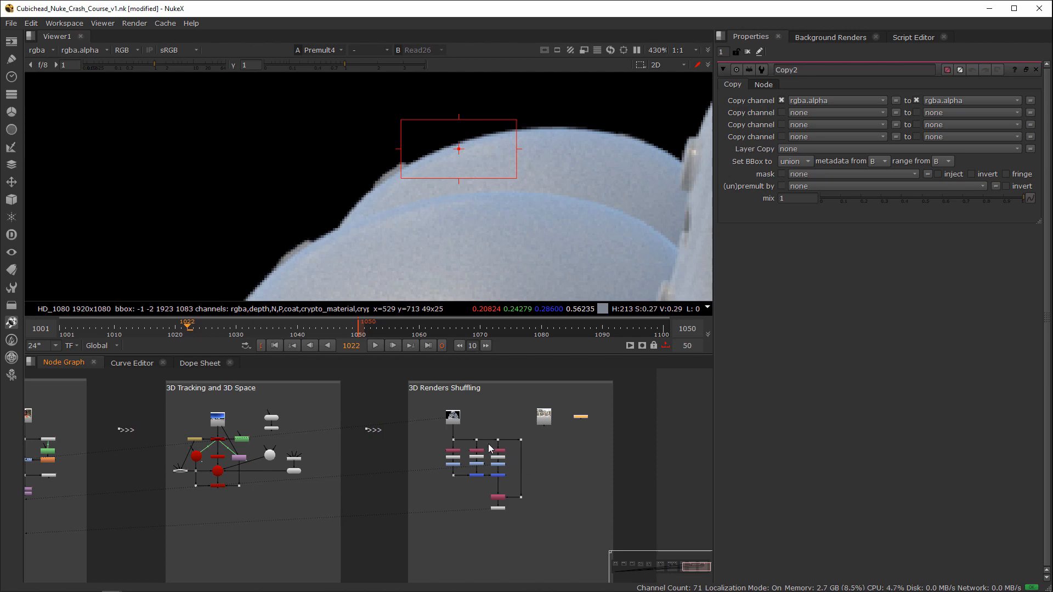
pyautogui.scroll(3, 450, 432)
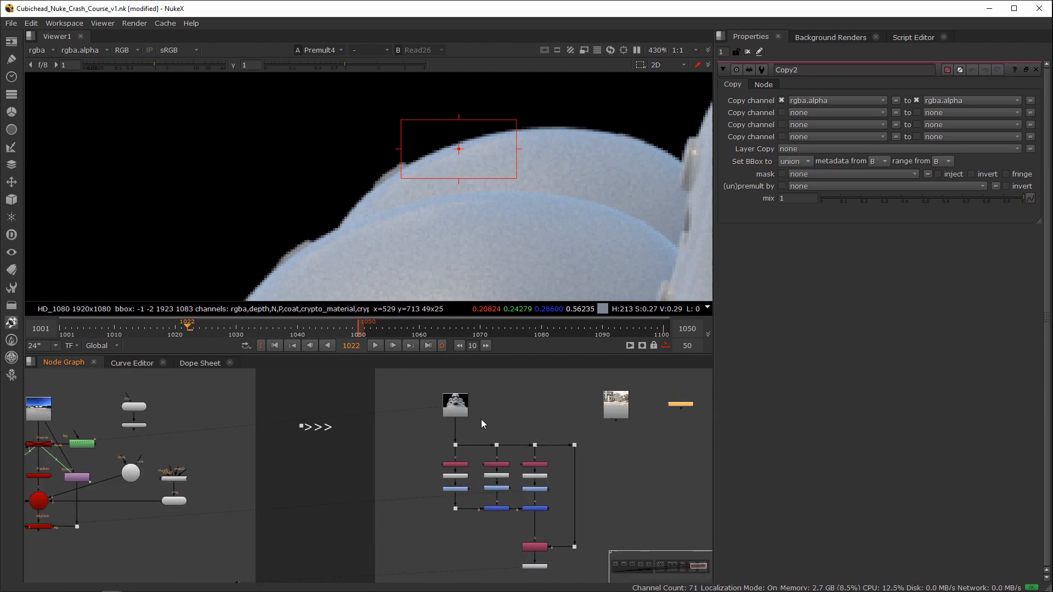
pyautogui.moveTo(555, 434); pyautogui.dragTo(496, 430, button='middle')
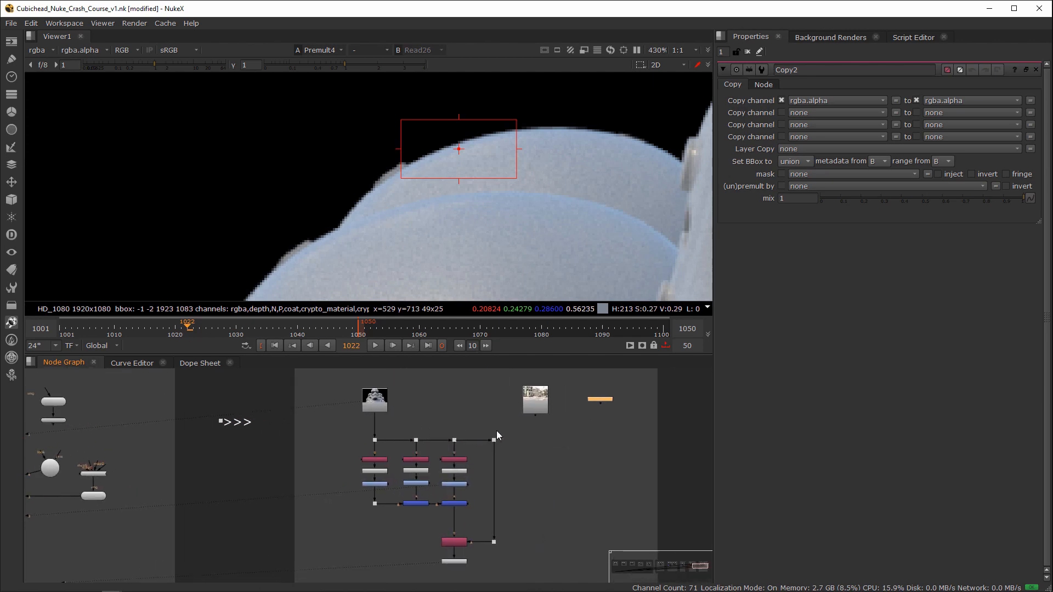
pyautogui.scroll(4, 594, 421)
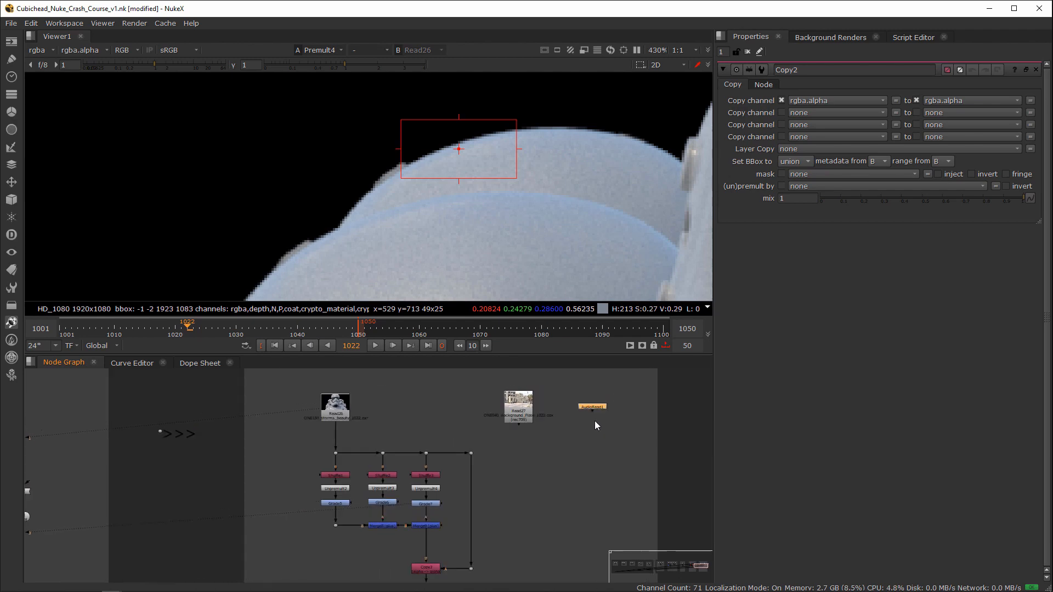
# Step: Merge the Premult4 result over the Read27 background plate with an over Merge node and view the composite
pyautogui.scroll(-4, 507, 435)
pyautogui.moveTo(496, 555); pyautogui.dragTo(529, 497, button='middle')
pyautogui.scroll(3, 459, 515)
pyautogui.press('m')
pyautogui.moveTo(529, 498); pyautogui.dragTo(445, 540, button='middle')
pyautogui.moveTo(436, 546); pyautogui.dragTo(463, 393)
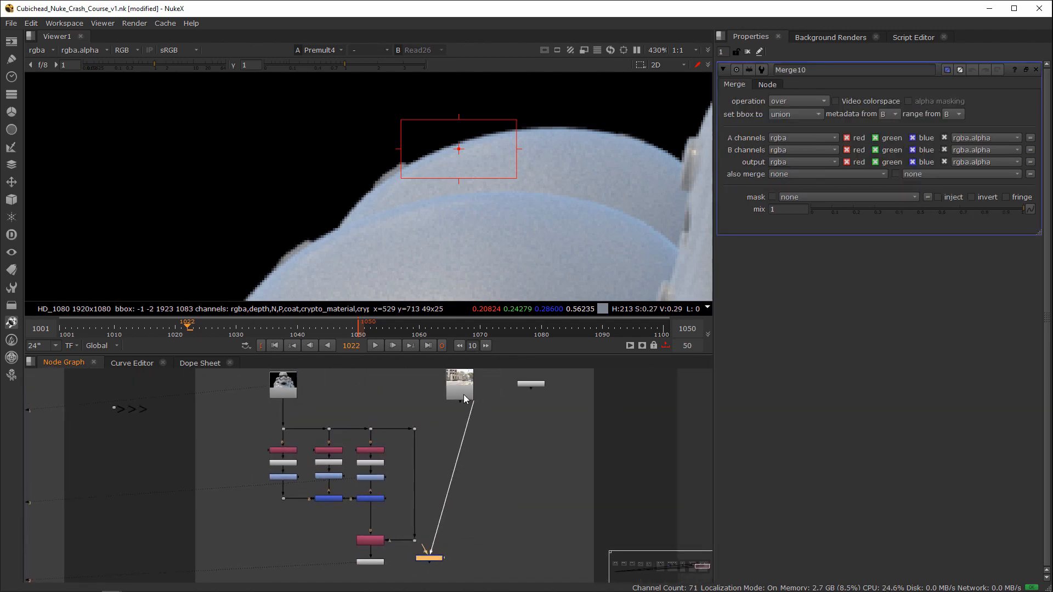
pyautogui.moveTo(424, 546); pyautogui.dragTo(374, 561)
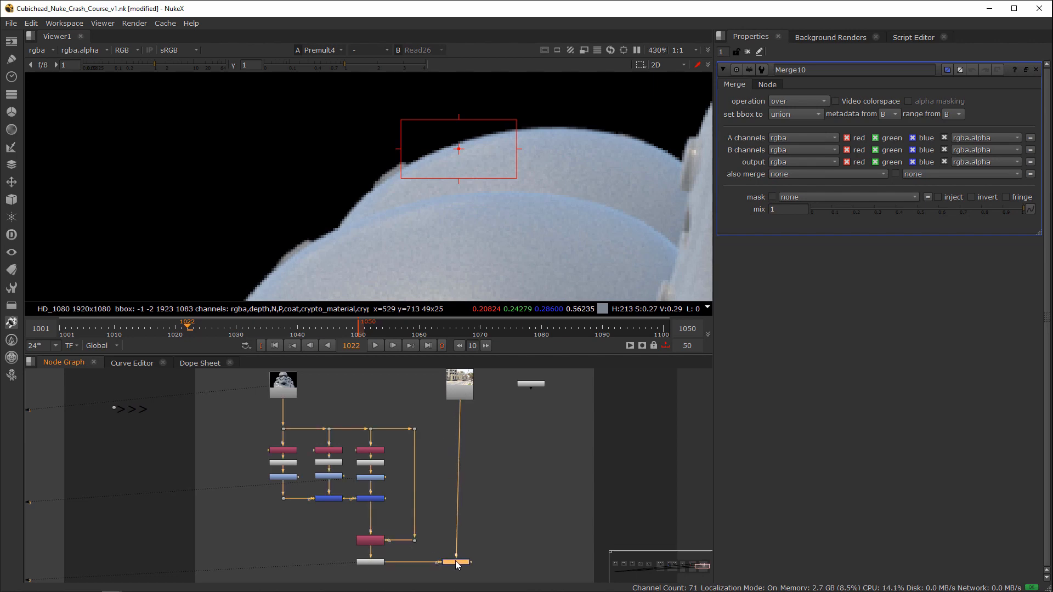
pyautogui.press('1')
# Step: Move AudioRead1 down beside the new Merge, then clear the open node properties and fit the composite in the viewer
pyautogui.moveTo(531, 384); pyautogui.dragTo(533, 432)
pyautogui.scroll(-3, 542, 486)
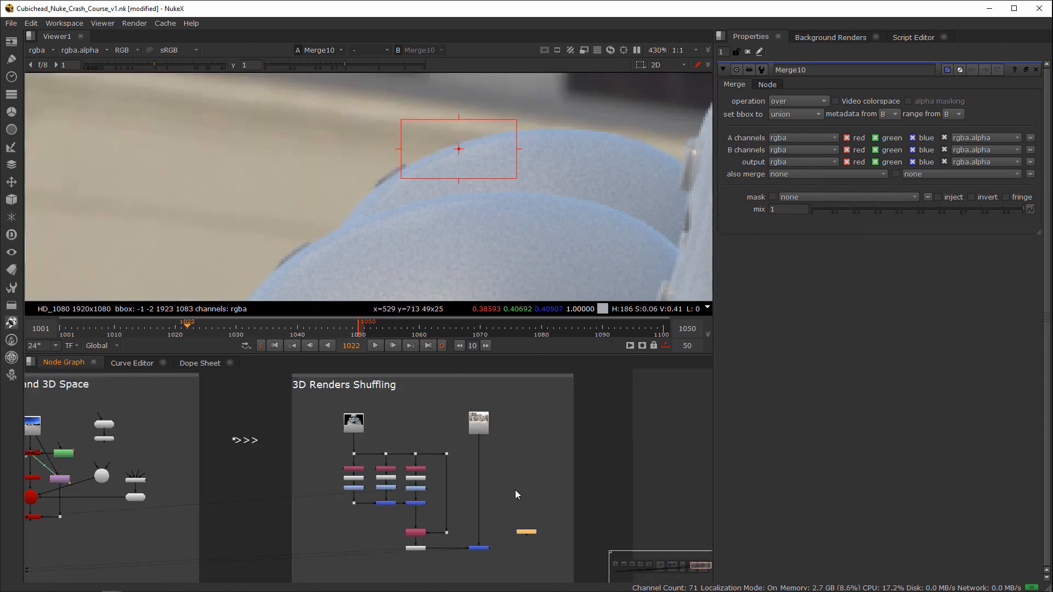
pyautogui.click(747, 51)
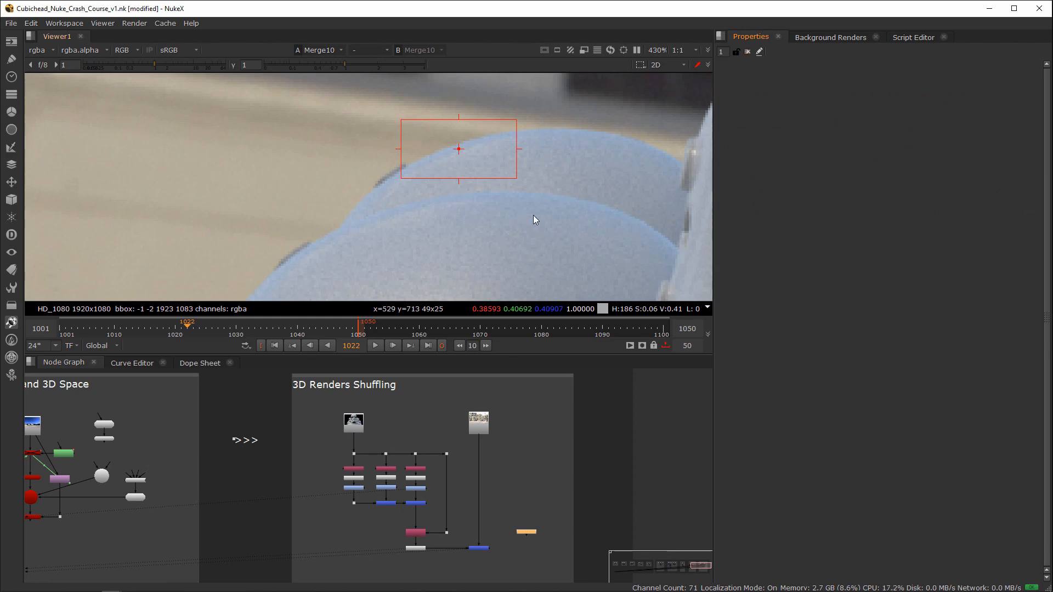
pyautogui.press('f')
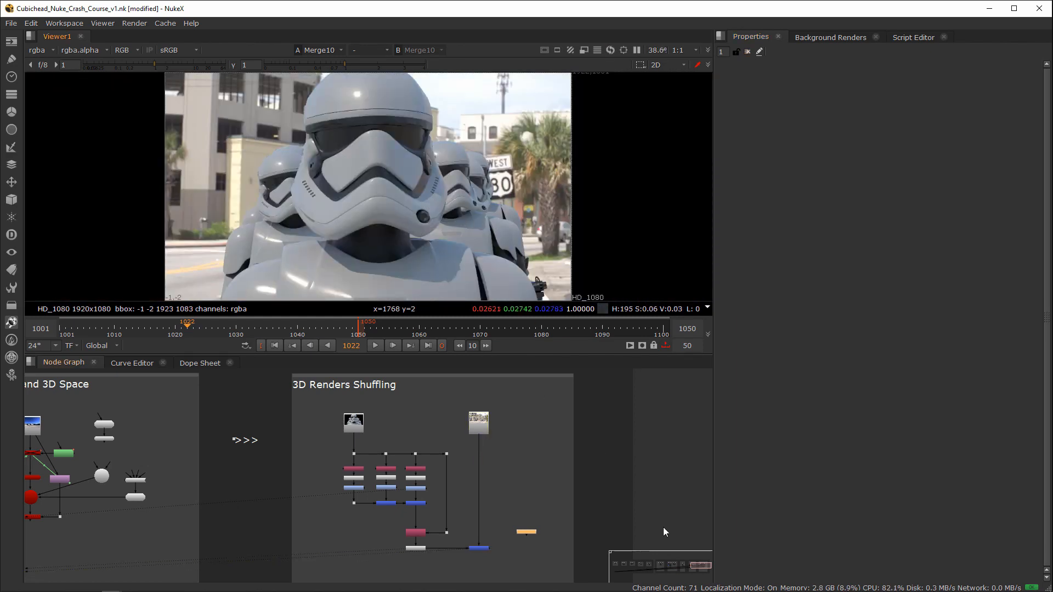
# Step: Line up the AudioRead1 node horizontally with the background Merge in the node graph
pyautogui.scroll(2, 603, 493)
pyautogui.moveTo(602, 482); pyautogui.dragTo(655, 421, button='middle')
pyautogui.moveTo(613, 447); pyautogui.dragTo(515, 495)
pyautogui.moveTo(563, 473); pyautogui.dragTo(567, 493)
pyautogui.moveTo(543, 499); pyautogui.dragTo(568, 501, button='middle')
pyautogui.scroll(2, 592, 495)
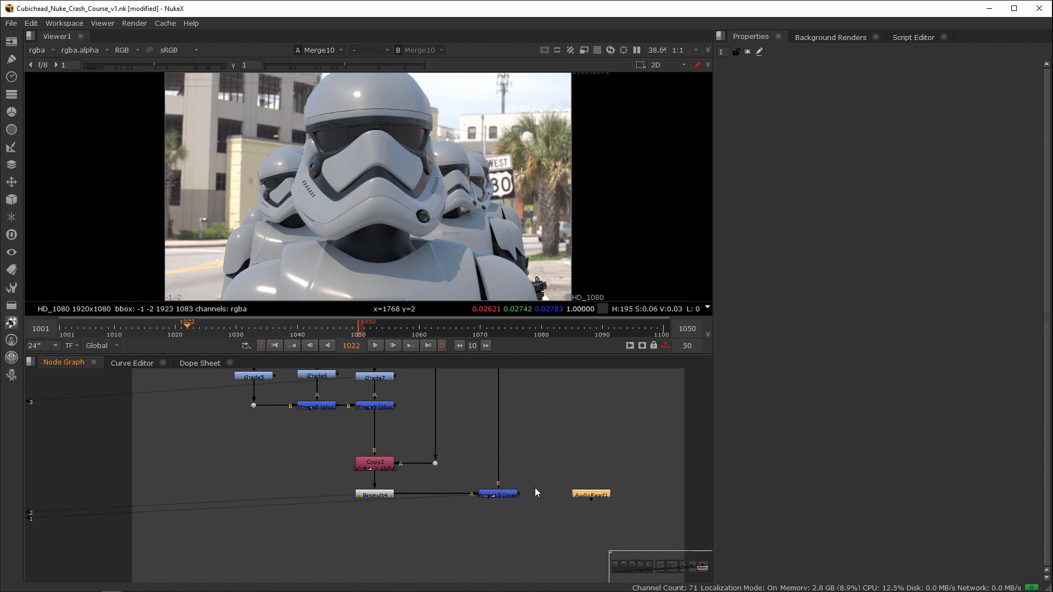
pyautogui.moveTo(493, 488); pyautogui.dragTo(483, 471, button='middle')
pyautogui.moveTo(421, 461); pyautogui.dragTo(328, 508)
pyautogui.moveTo(581, 477); pyautogui.dragTo(587, 479)
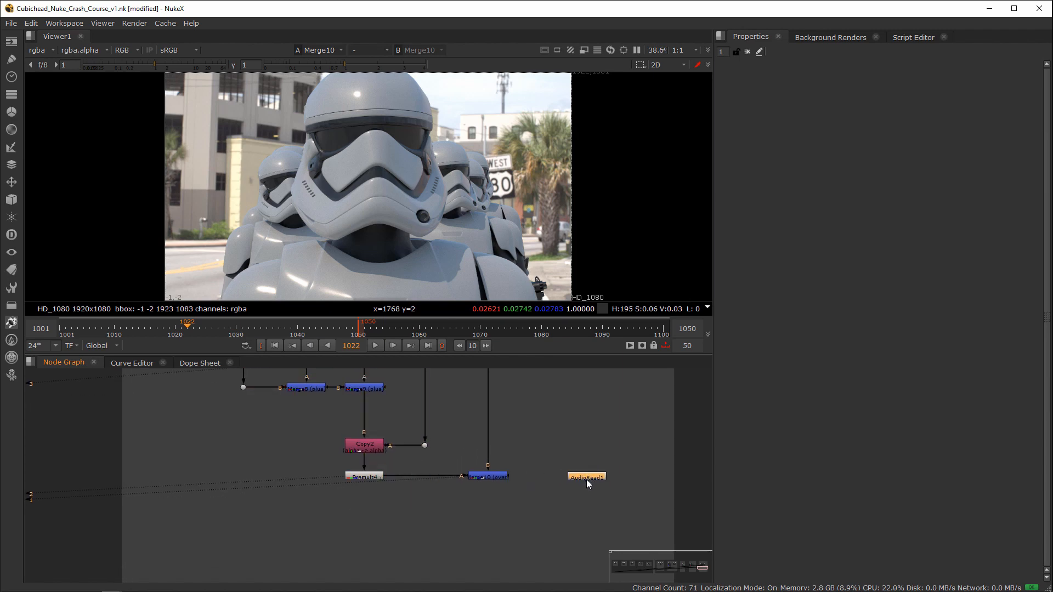
# Step: Load AudioRead1's civil-war-music.wav file through a second Read node using its file path, and delete the duplicate node
pyautogui.doubleClick(589, 478)
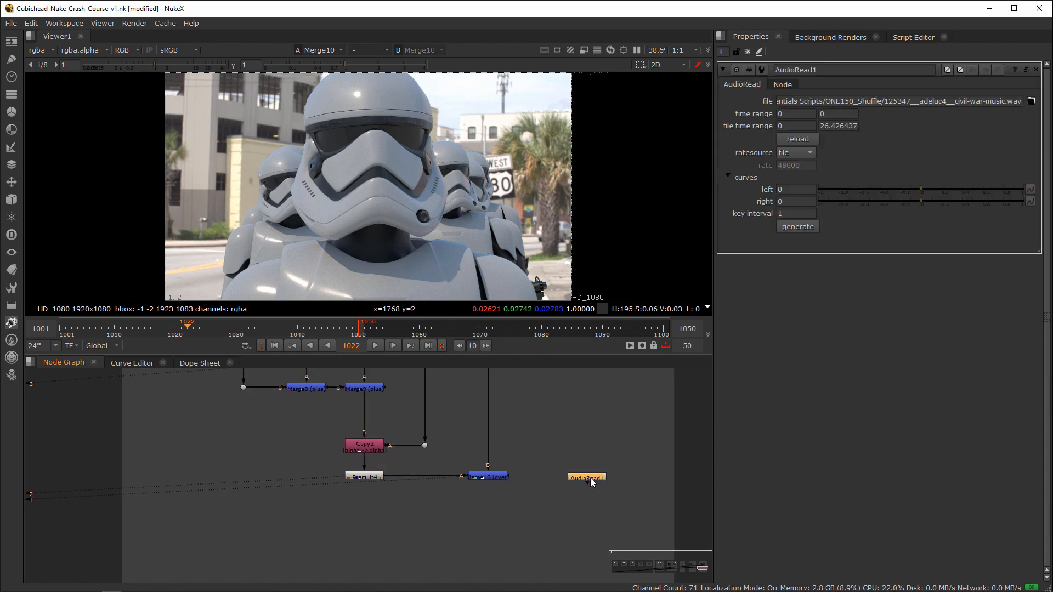
pyautogui.click(588, 438)
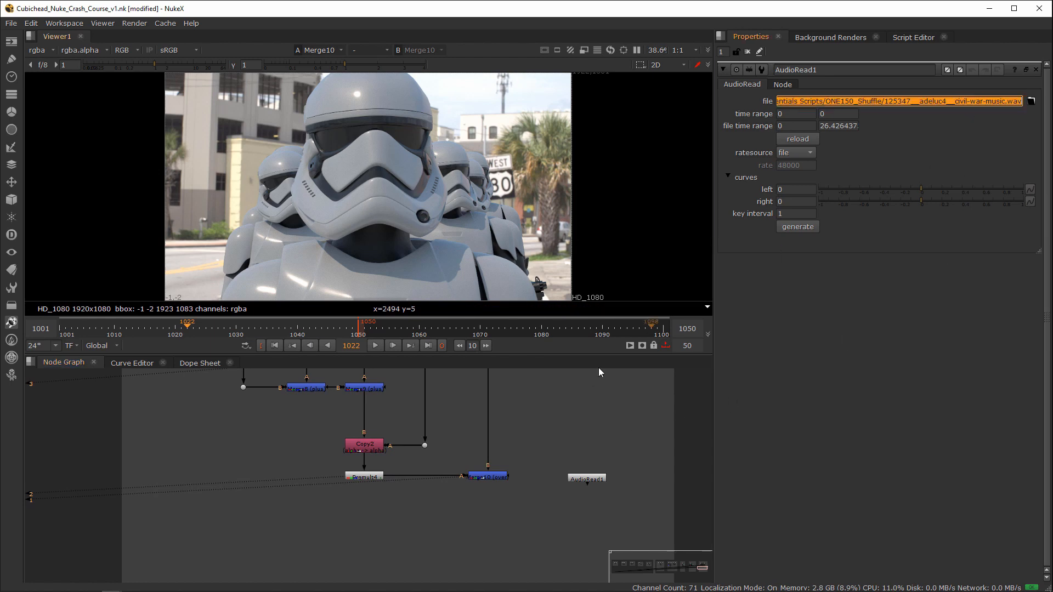
pyautogui.press('r')
pyautogui.write('D:/Projects/Online Nuke Essentials/Online Nuke Essentials Scripts/ONE150_Shuffle/125347__adeluc4__civil-war-music.wav')
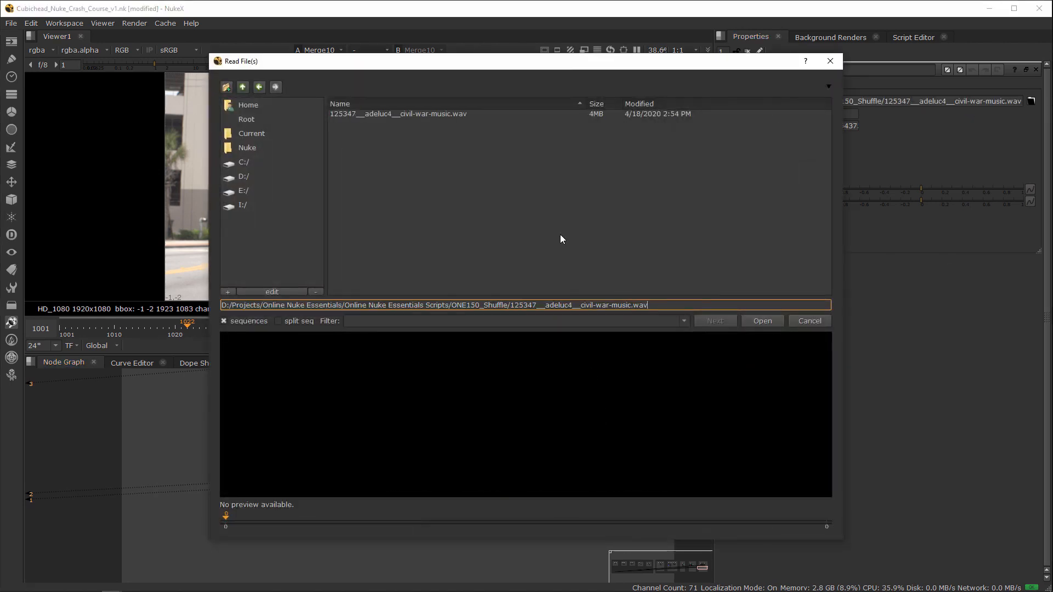
pyautogui.doubleClick(446, 116)
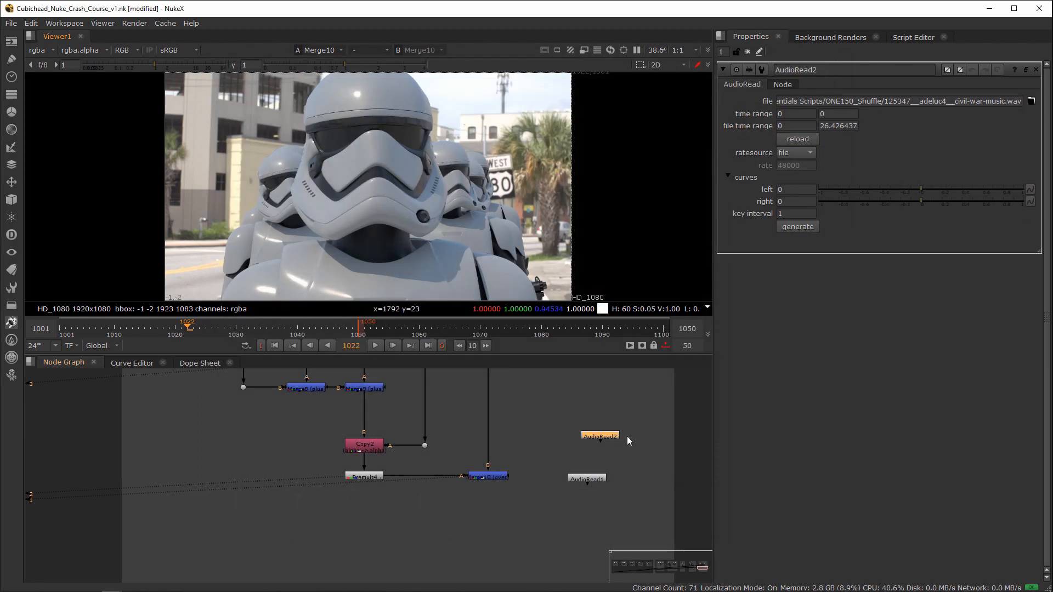
pyautogui.moveTo(606, 438); pyautogui.dragTo(598, 444)
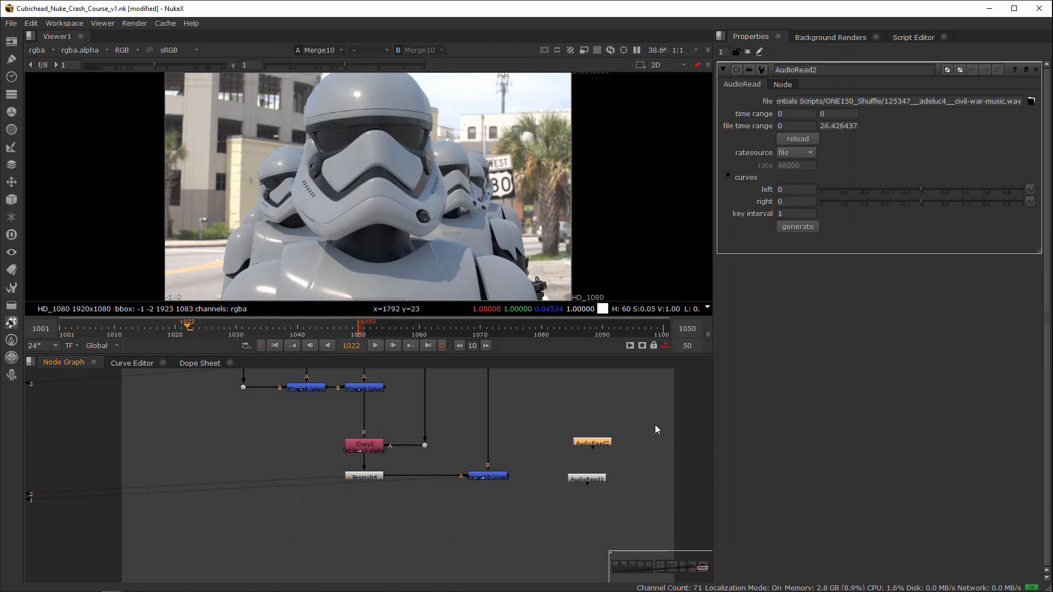
pyautogui.press('Delete')
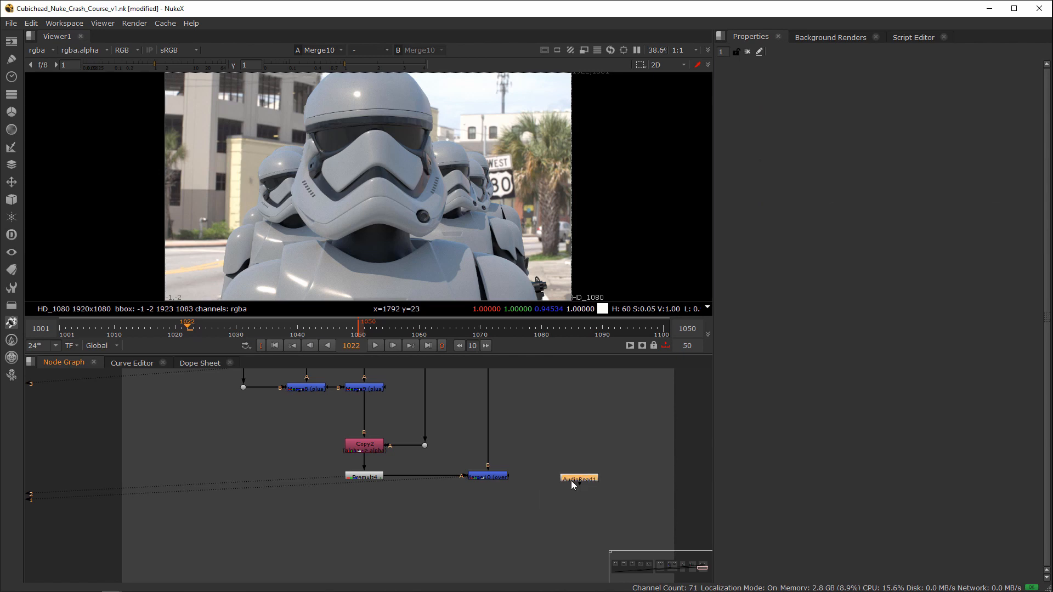
# Step: Line up AudioRead1 with the background Merge and add a Write node below that Merge
pyautogui.moveTo(572, 480); pyautogui.dragTo(572, 477)
pyautogui.scroll(-3, 562, 488)
pyautogui.moveTo(506, 495); pyautogui.dragTo(525, 492, button='middle')
pyautogui.scroll(3, 540, 479)
pyautogui.click(538, 477)
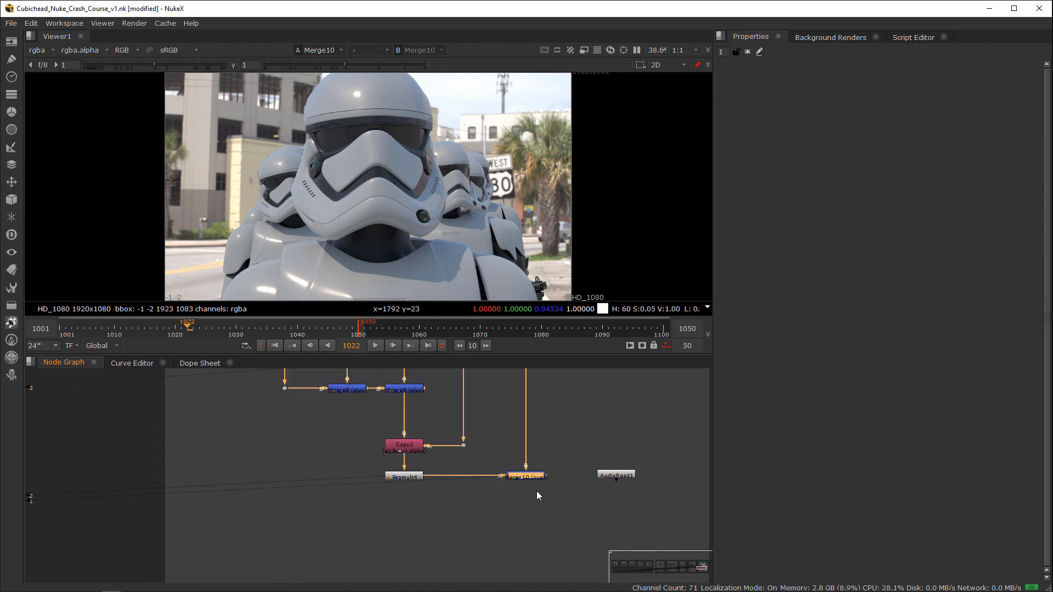
pyautogui.press('w')
pyautogui.moveTo(525, 489); pyautogui.dragTo(526, 537)
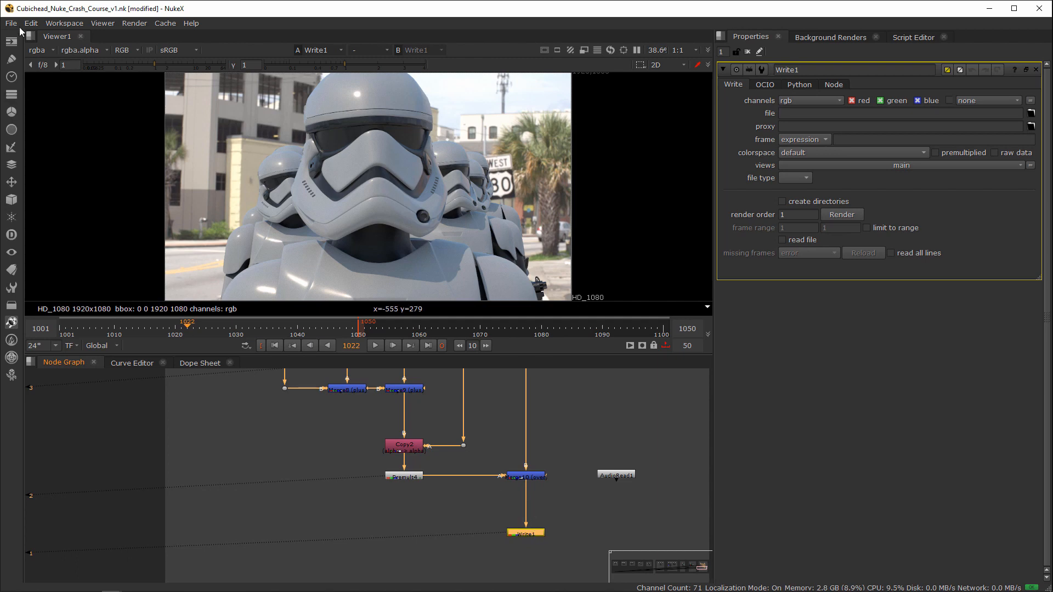
pyautogui.click(12, 41)
pyautogui.click(639, 414)
pyautogui.click(542, 531)
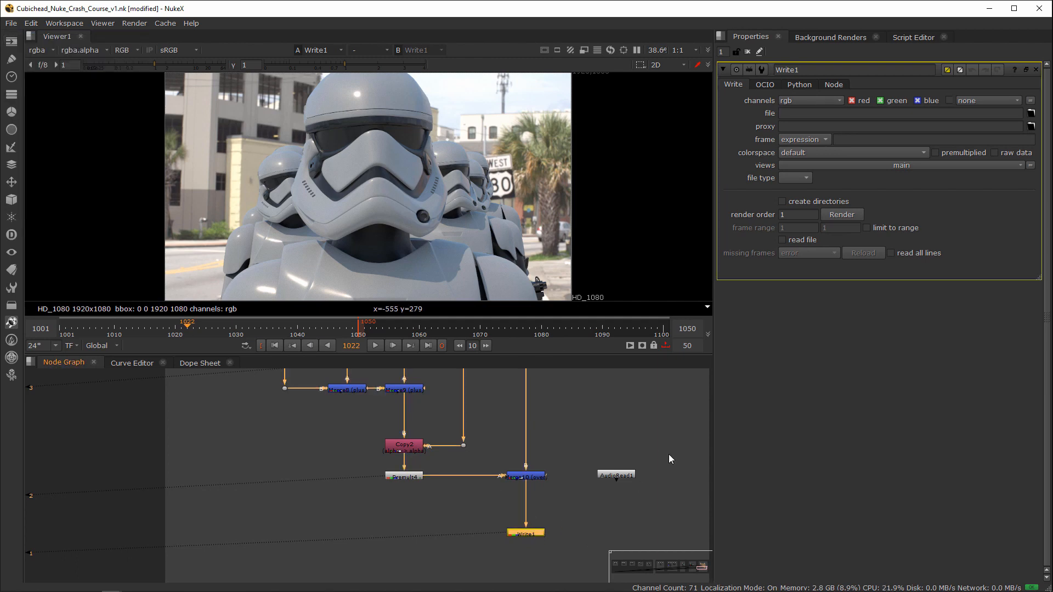
# Step: Paste the background plate's file path into Write1's file field and rename the output file to ONE040_Render_%04d.dpx
pyautogui.scroll(-3, 466, 485)
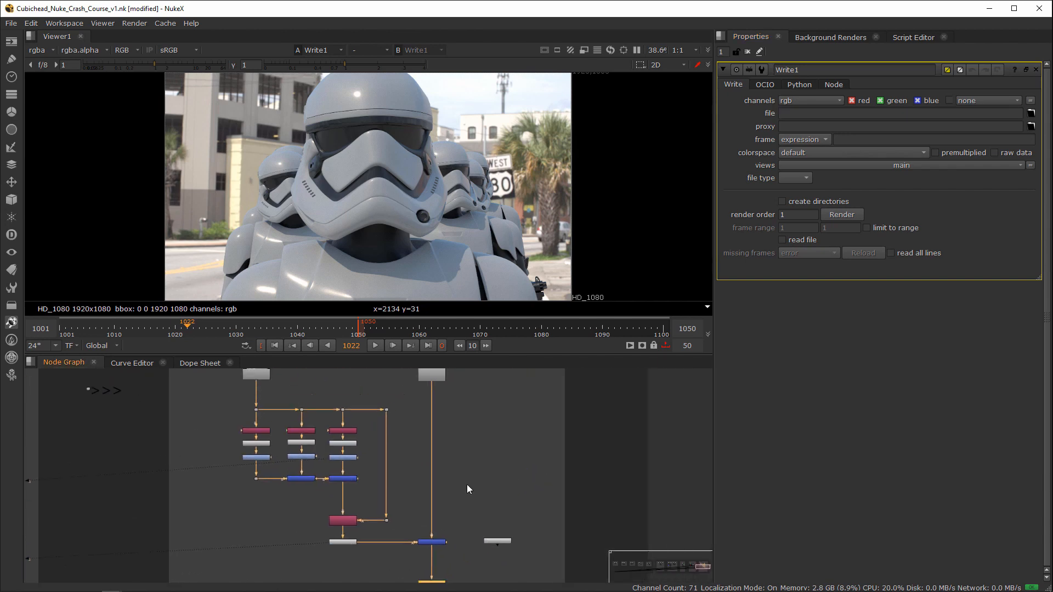
pyautogui.press('r')
pyautogui.press('Return')
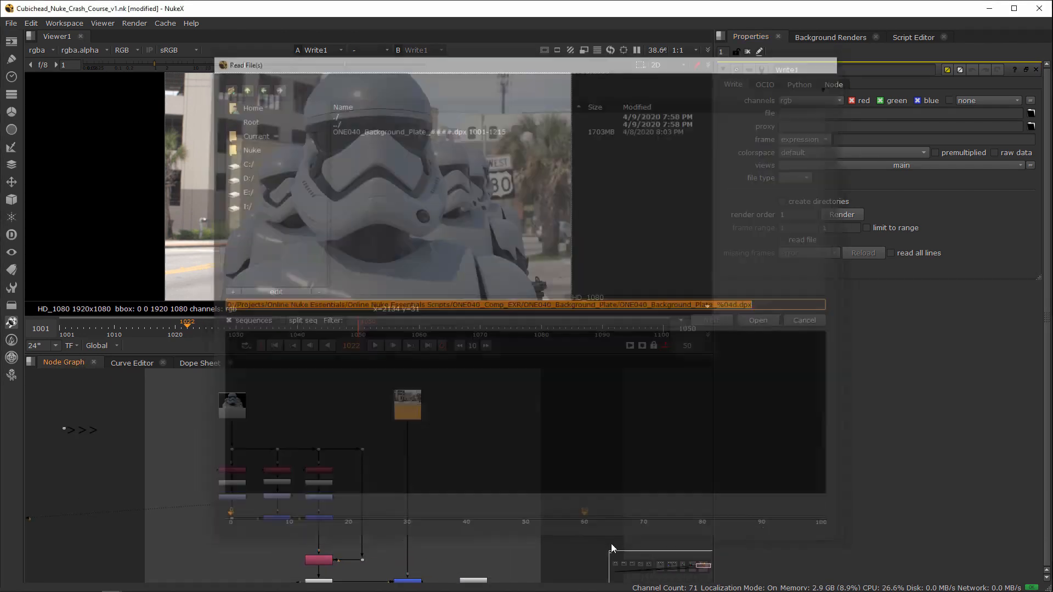
pyautogui.click(850, 117)
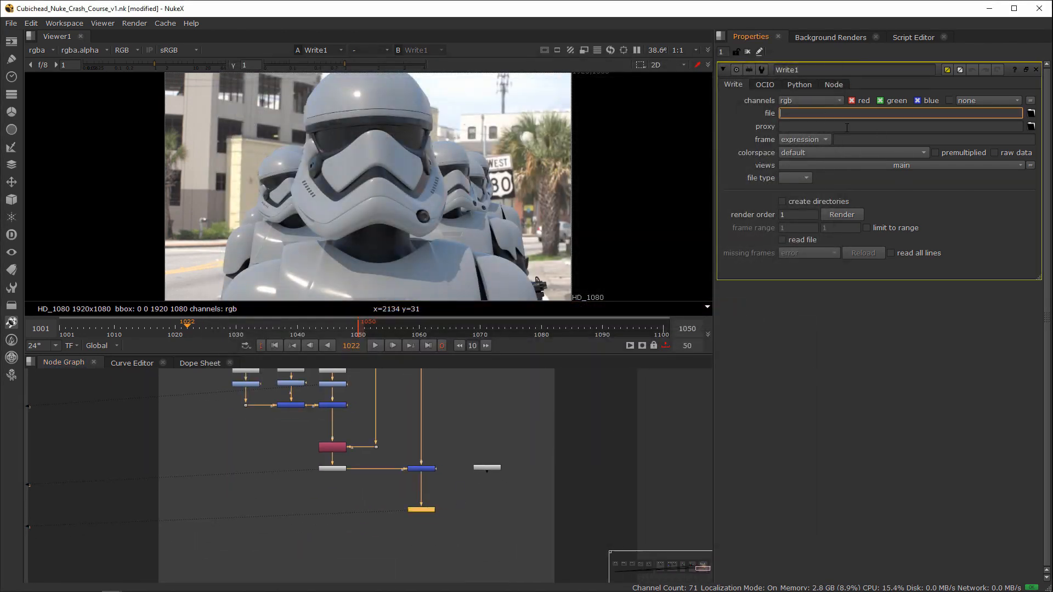
pyautogui.hotkey('ctrl', 'v')
pyautogui.hotkey('ctrl', 'shift', 'Left')
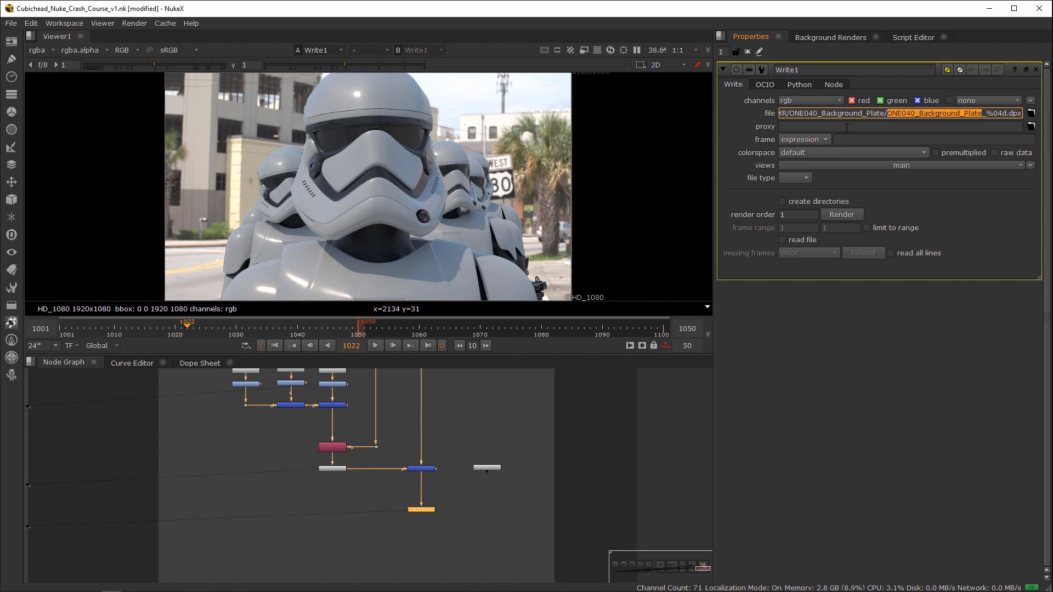
pyautogui.hotkey('shift', 'Right')
pyautogui.hotkey('shift', 'Right')
pyautogui.hotkey('shift', 'Right')
pyautogui.hotkey('shift', 'Right')
pyautogui.hotkey('shift', 'Right')
pyautogui.hotkey('shift', 'Right')
pyautogui.hotkey('shift', 'Right')
pyautogui.write('Render')
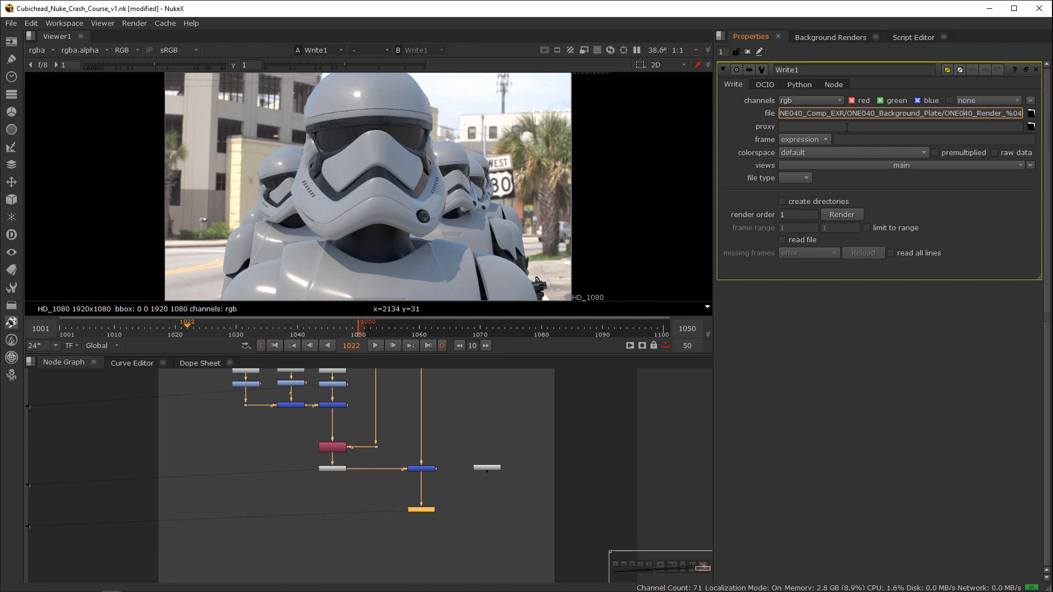
# Step: Change the output folder in Write1's file path from the background plate folder to ONE040_Renders
pyautogui.press('Left')
pyautogui.press('Left')
pyautogui.press('Left')
pyautogui.press('Left')
pyautogui.press('Left')
pyautogui.hotkey('shift', 'Left')
pyautogui.hotkey('shift', 'Left')
pyautogui.hotkey('shift', 'Left')
pyautogui.hotkey('shift', 'Left')
pyautogui.hotkey('shift', 'Left')
pyautogui.hotkey('shift', 'Left')
pyautogui.hotkey('shift', 'Left')
pyautogui.hotkey('shift', 'Left')
pyautogui.hotkey('shift', 'Left')
pyautogui.hotkey('shift', 'Left')
pyautogui.hotkey('shift', 'Left')
pyautogui.hotkey('shift', 'Left')
pyautogui.hotkey('shift', 'Left')
pyautogui.hotkey('shift', 'Left')
pyautogui.hotkey('shift', 'Left')
pyautogui.hotkey('shift', 'Left')
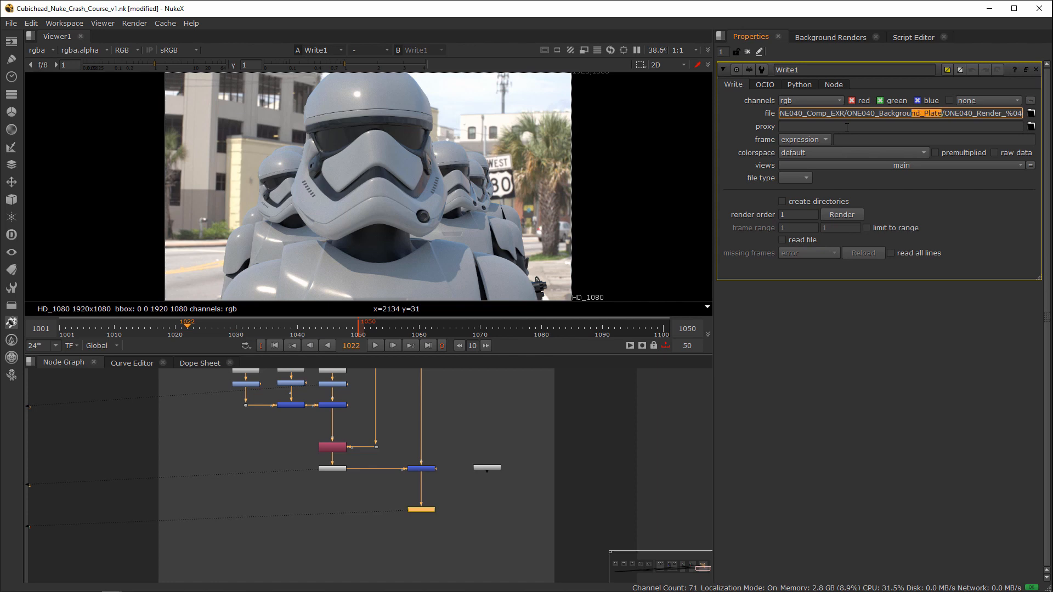
pyautogui.write('Renders')
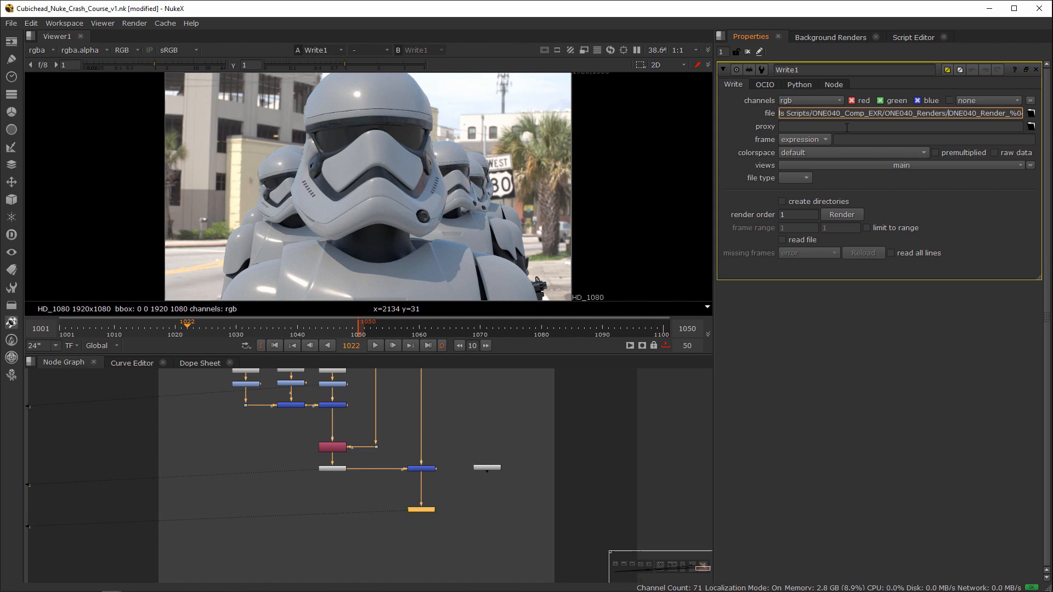
# Step: Add the version tag v2_ before the frame padding, making the output file name ONE040_Render_v2_%04d.dpx
pyautogui.press('Right')
pyautogui.press('Right')
pyautogui.press('Right')
pyautogui.press('Right')
pyautogui.press('Right')
pyautogui.press('Right')
pyautogui.press('Right')
pyautogui.press('Right')
pyautogui.press('Right')
pyautogui.press('Right')
pyautogui.press('Right')
pyautogui.press('Right')
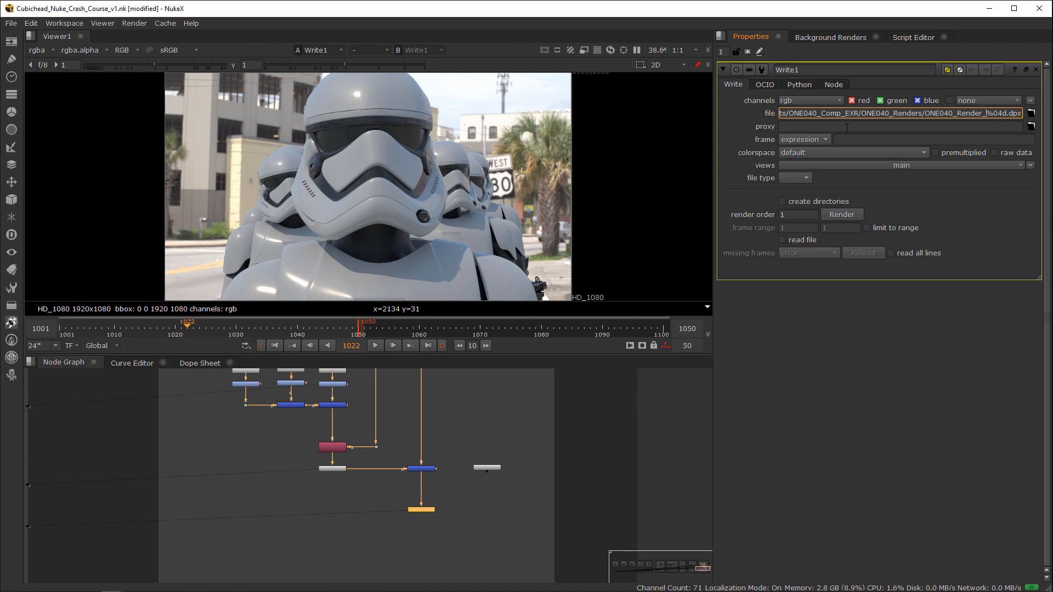
pyautogui.write('v2_')
pyautogui.press('Return')
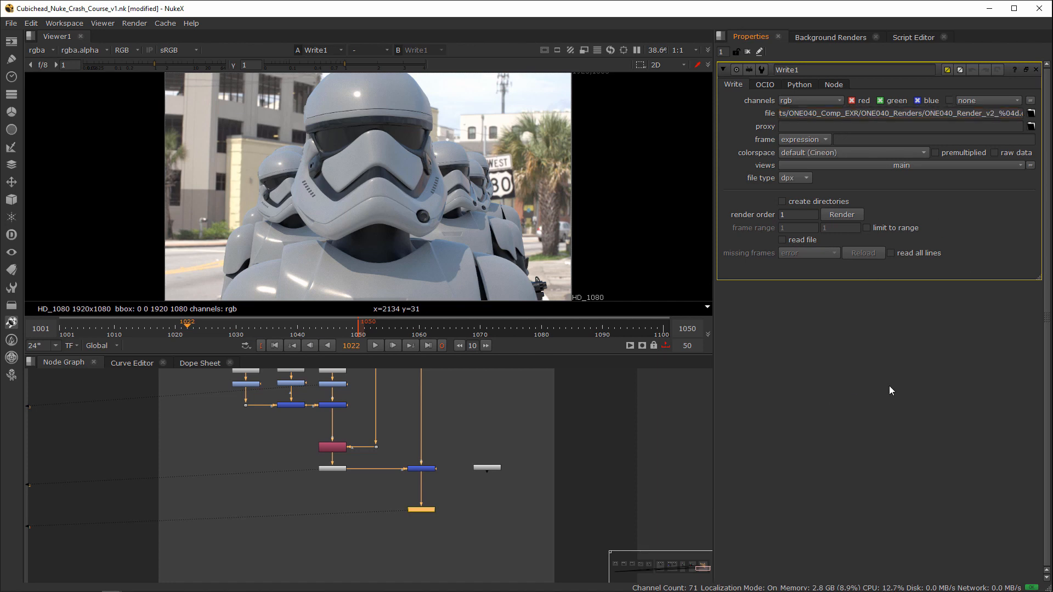
# Step: Set Write1's output colorspace to rec709
pyautogui.click(1009, 114)
pyautogui.doubleClick(1013, 114)
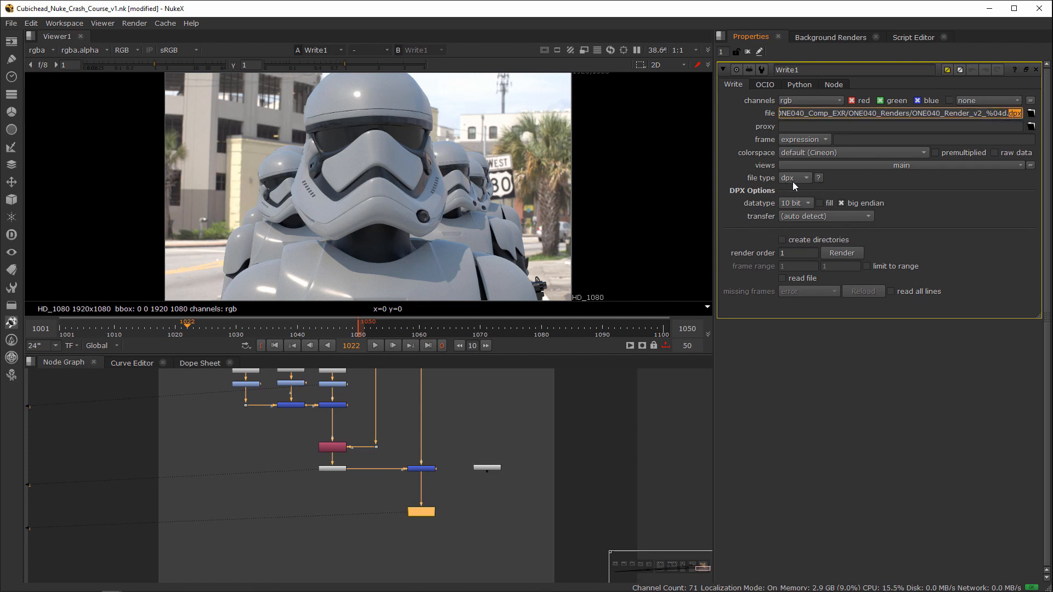
pyautogui.click(788, 153)
pyautogui.click(790, 153)
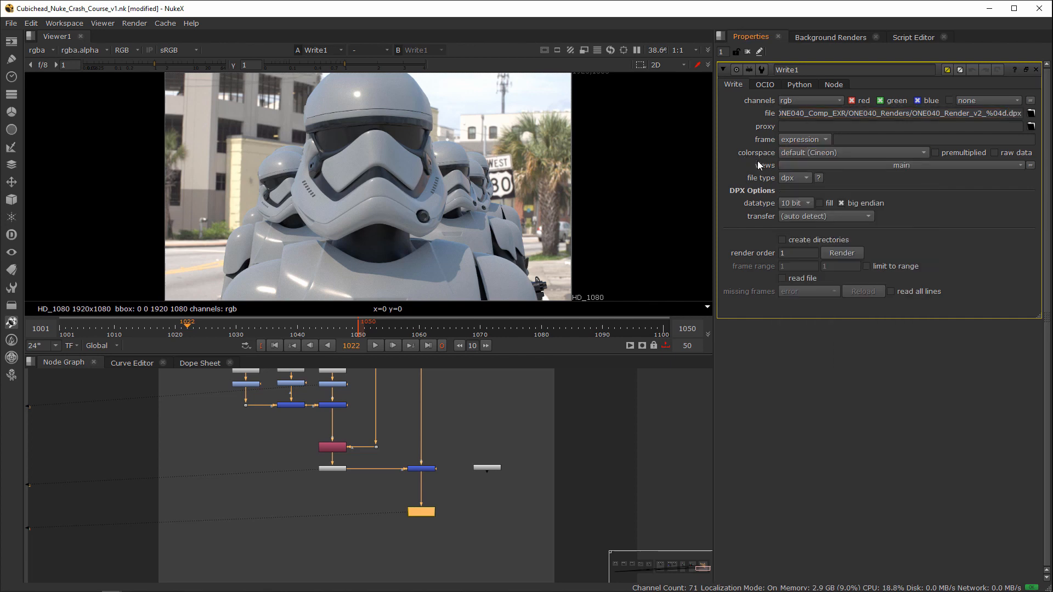
pyautogui.click(823, 153)
pyautogui.click(829, 187)
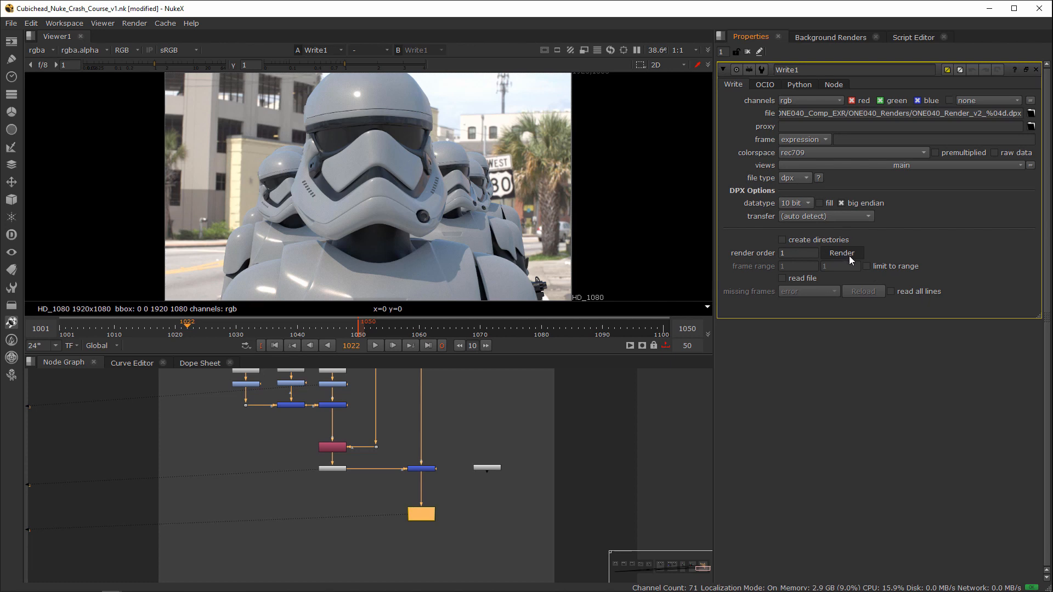
# Step: Remove the frame padding and change the extension so Write1 outputs a single movie file, ONE040_Render_v2.mov
pyautogui.scroll(3, 533, 453)
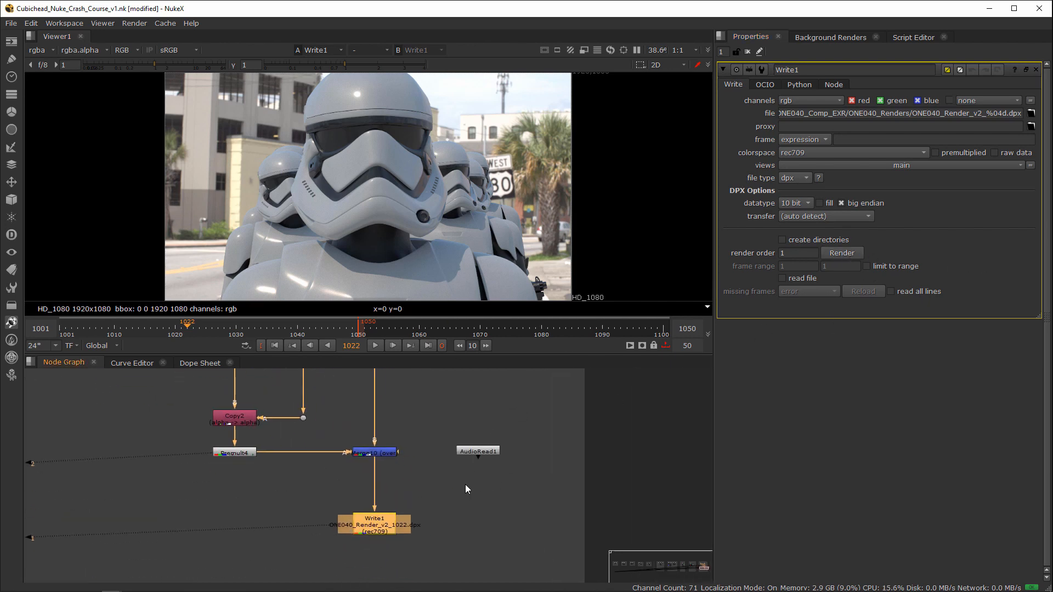
pyautogui.click(1005, 114)
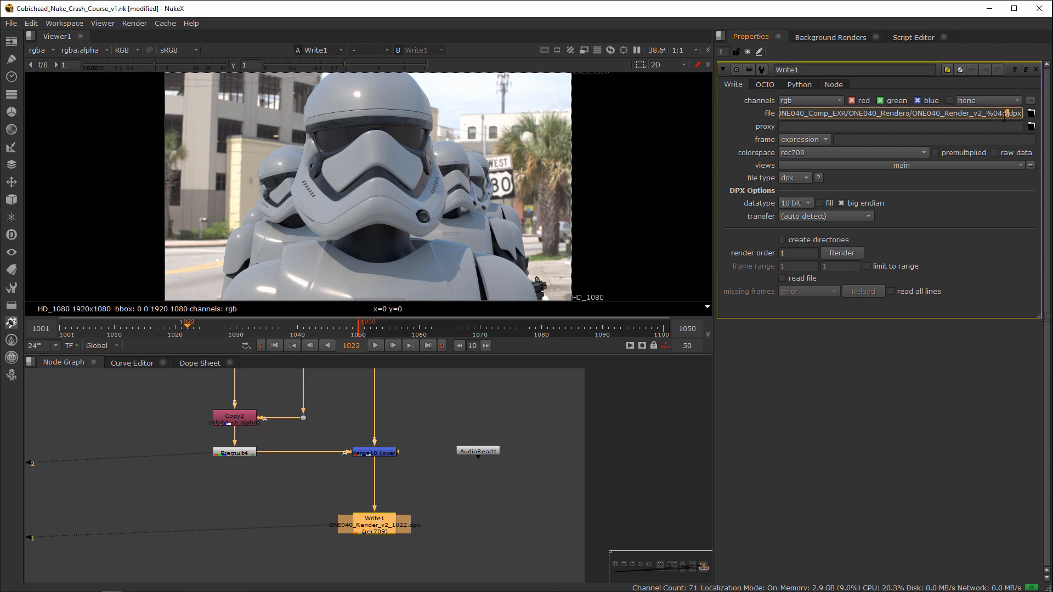
pyautogui.moveTo(1007, 113); pyautogui.dragTo(986, 113)
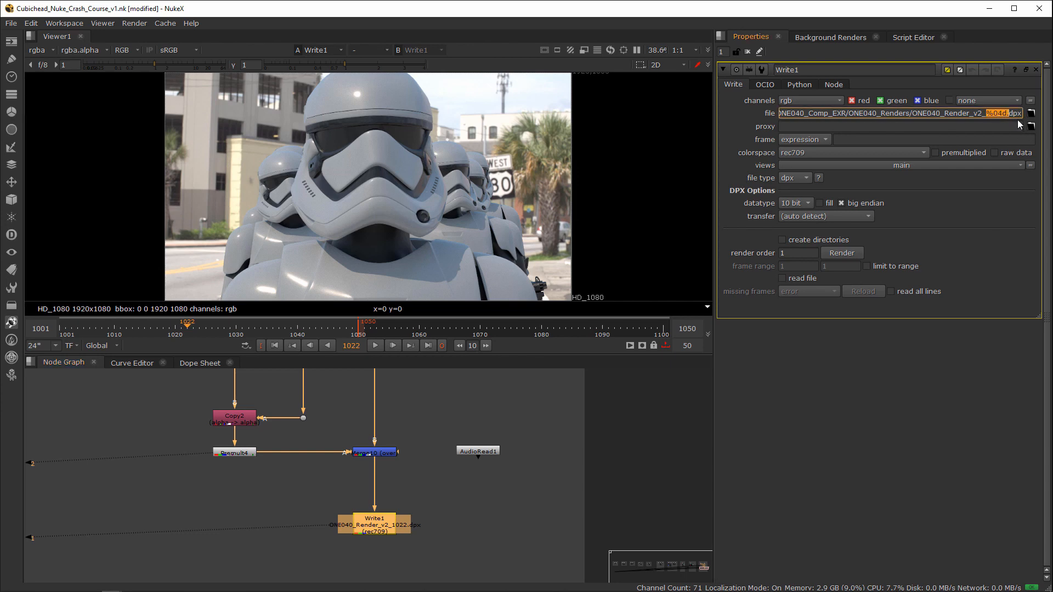
pyautogui.press('BackSpace')
pyautogui.press('BackSpace')
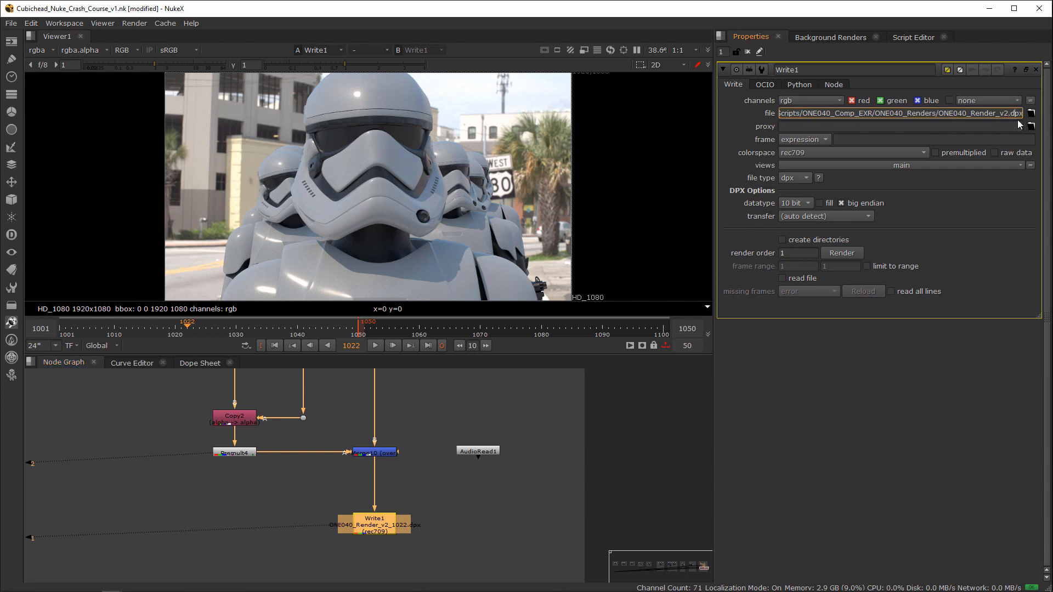
pyautogui.press('Delete')
pyautogui.press('Delete')
pyautogui.press('Delete')
pyautogui.write('mo')
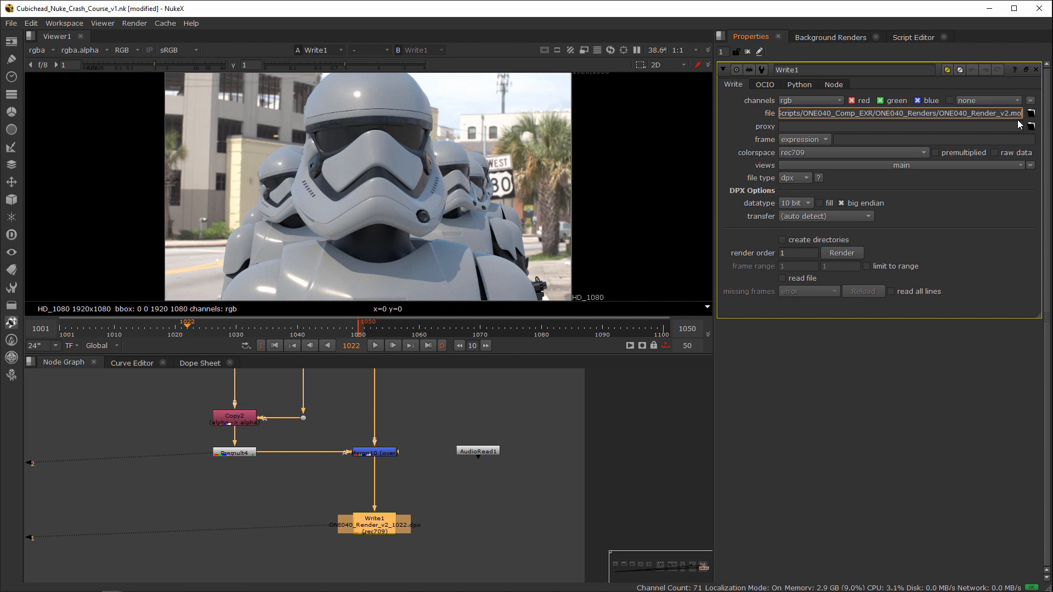
pyautogui.write('v')
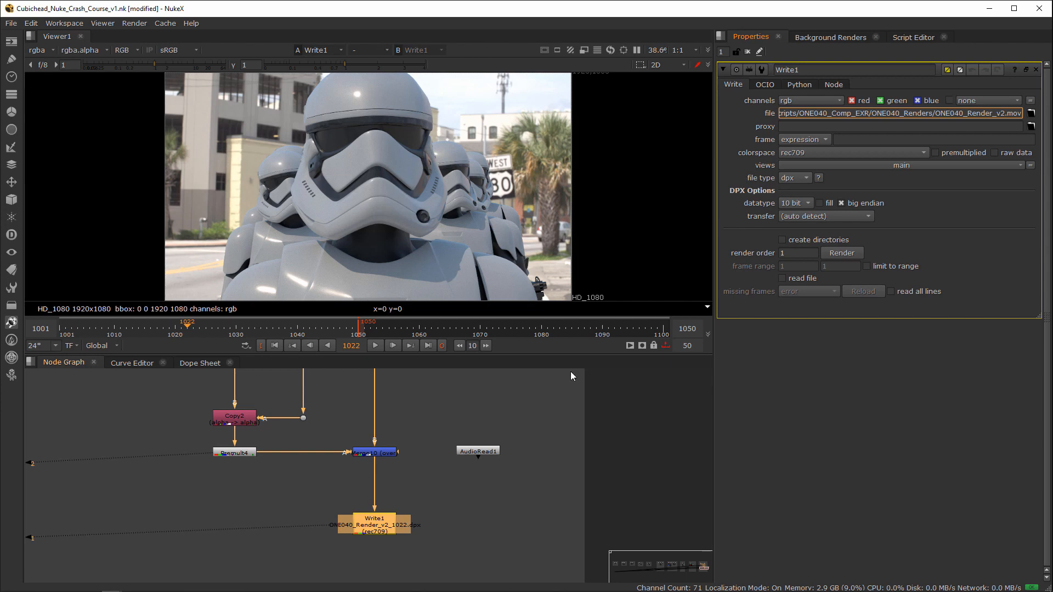
pyautogui.click(346, 550)
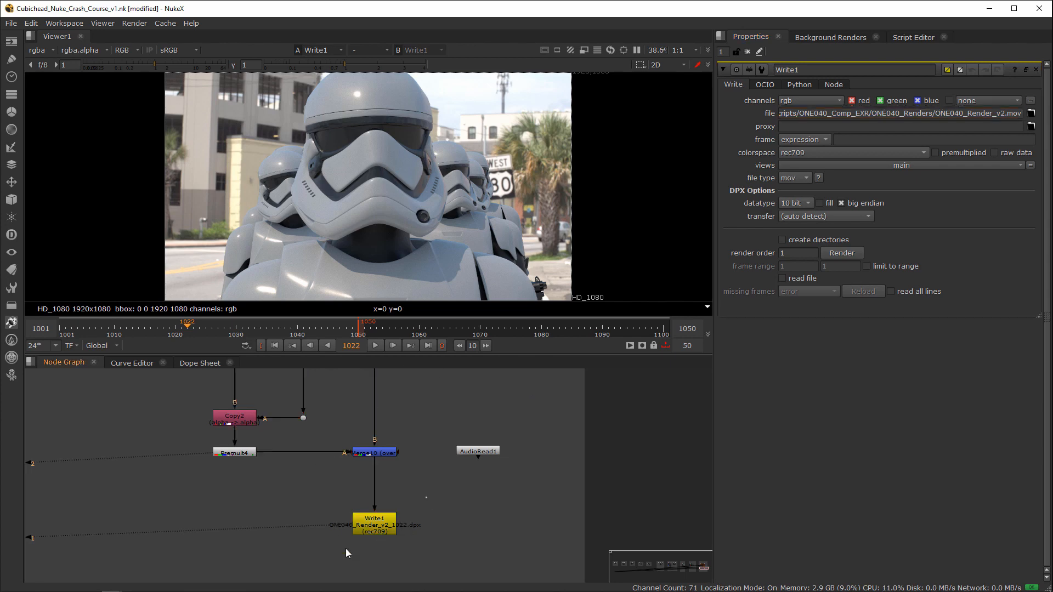
# Step: Select the Write1 node and choose Apple ProRes 4444 as its movie codec
pyautogui.click(376, 531)
pyautogui.moveTo(377, 531); pyautogui.dragTo(378, 531)
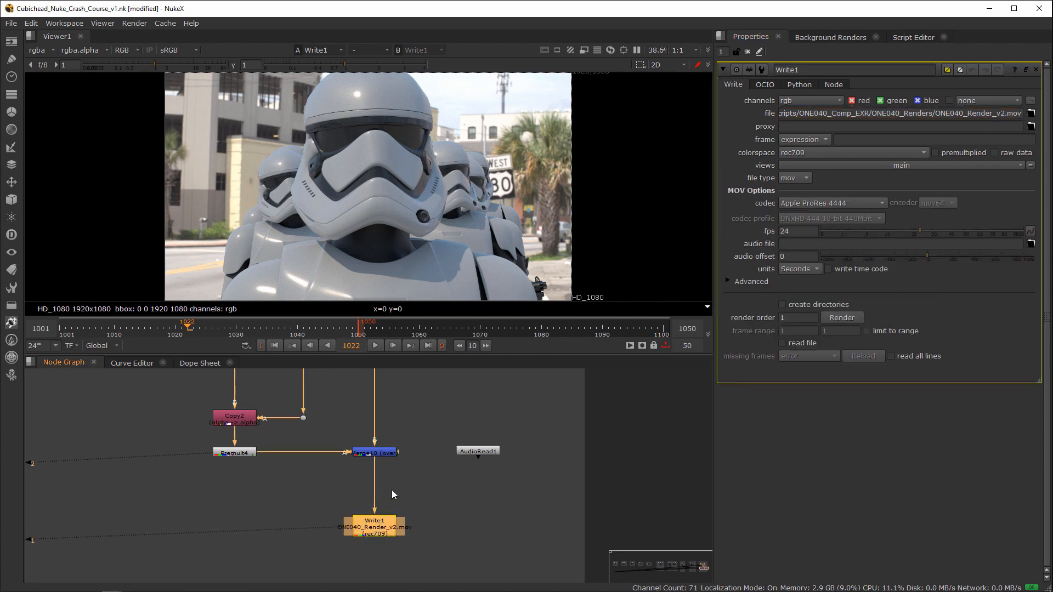
pyautogui.moveTo(433, 430); pyautogui.dragTo(331, 483)
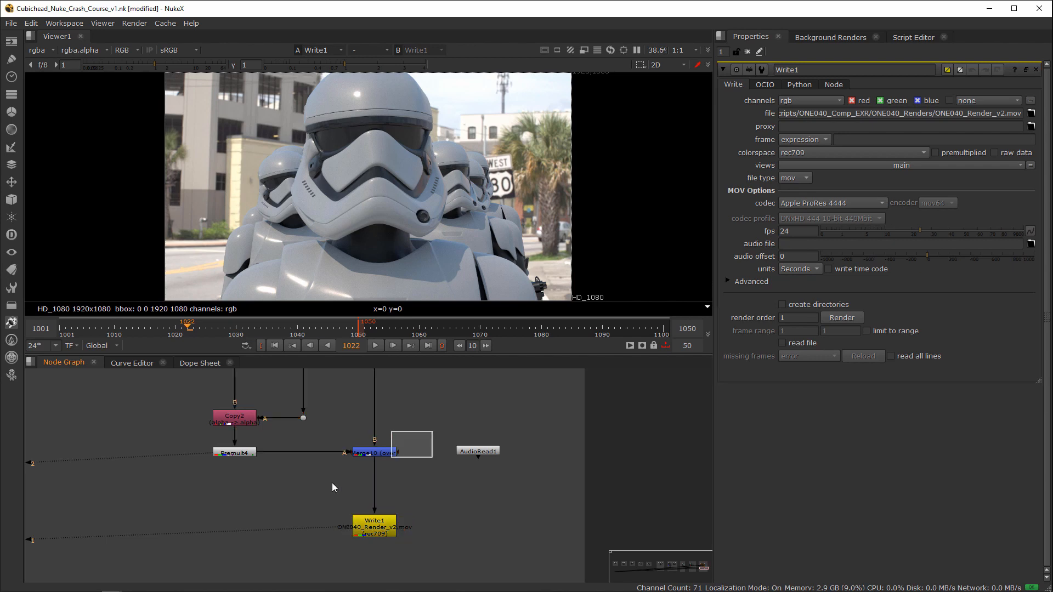
pyautogui.moveTo(433, 502); pyautogui.dragTo(337, 554)
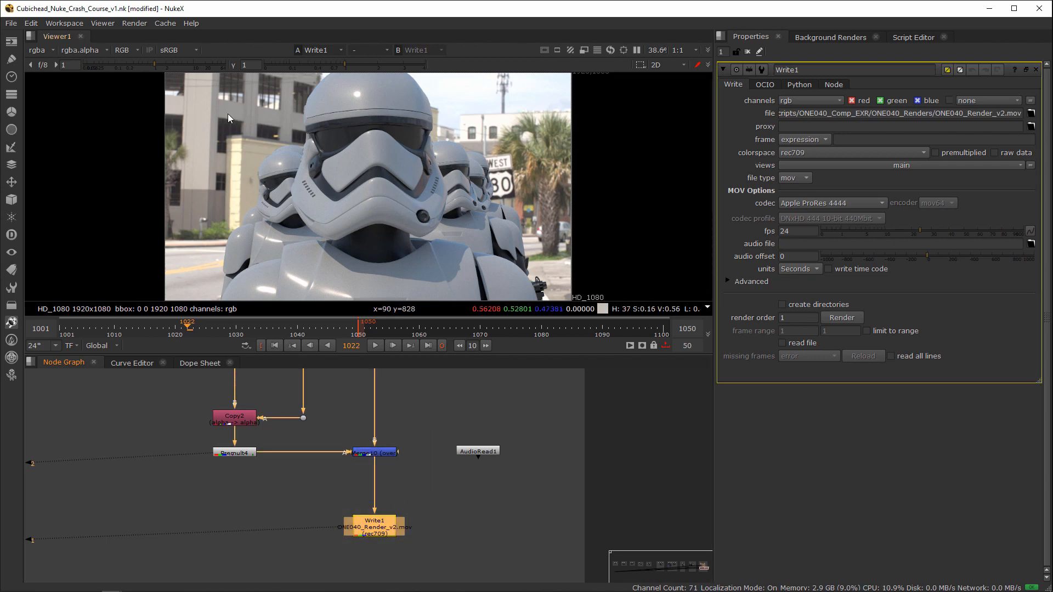
pyautogui.moveTo(452, 490); pyautogui.dragTo(329, 548)
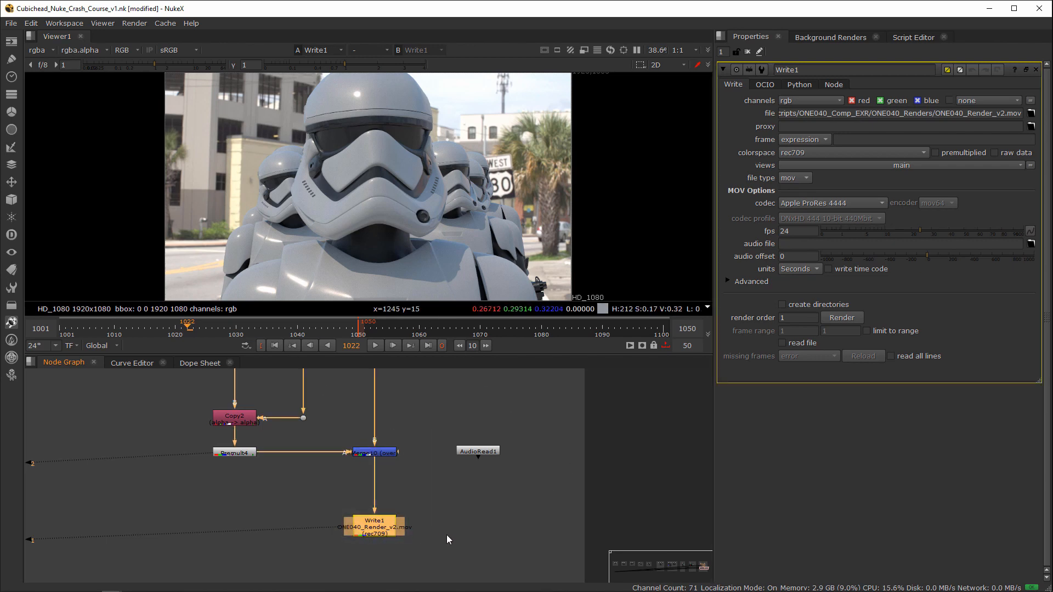
pyautogui.click(446, 535)
pyautogui.click(368, 531)
pyautogui.click(797, 204)
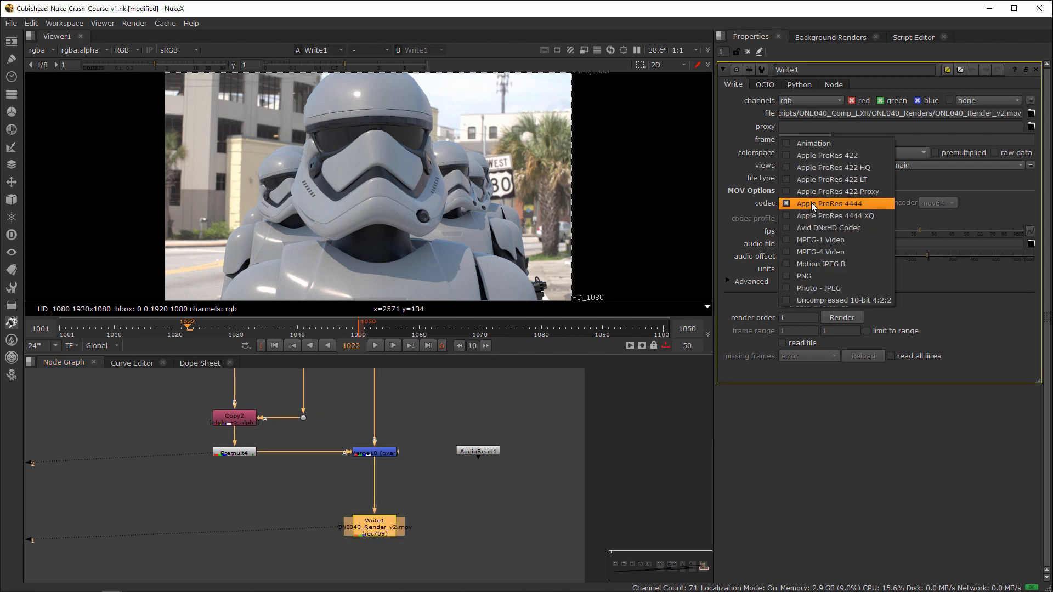
pyautogui.click(811, 202)
pyautogui.click(439, 505)
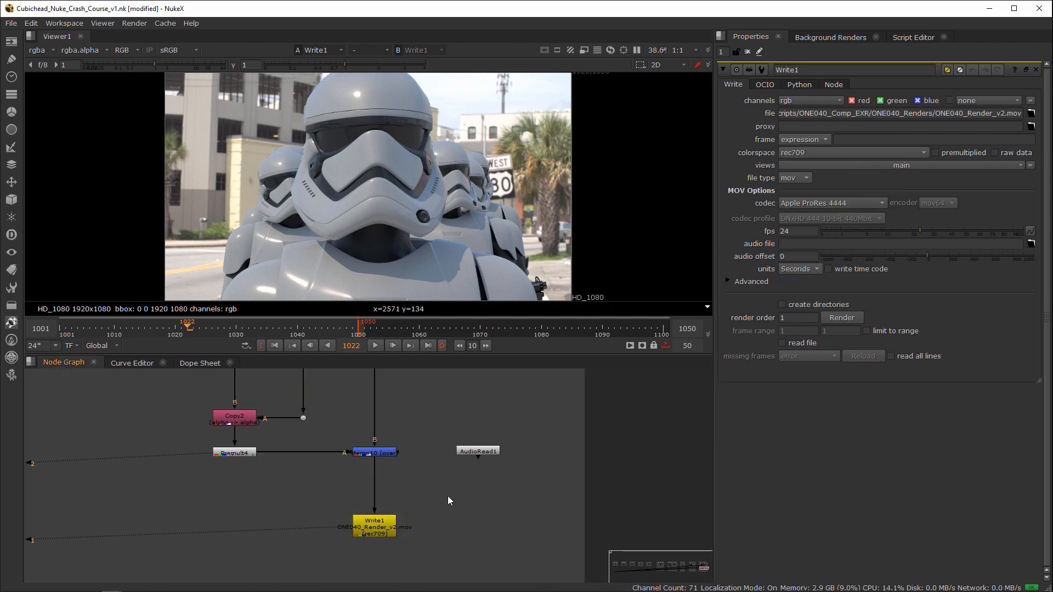
# Step: Nudge AudioRead1 slightly away from the background Merge and open its properties
pyautogui.moveTo(476, 453); pyautogui.dragTo(482, 451)
pyautogui.doubleClick(482, 451)
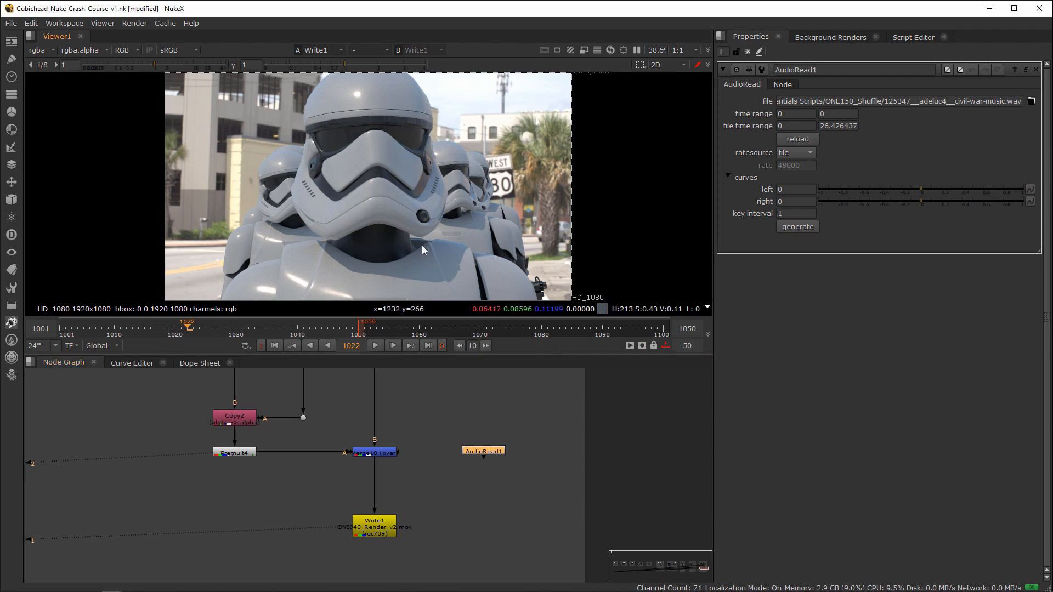
pyautogui.press('Tab')
pyautogui.press('Tab')
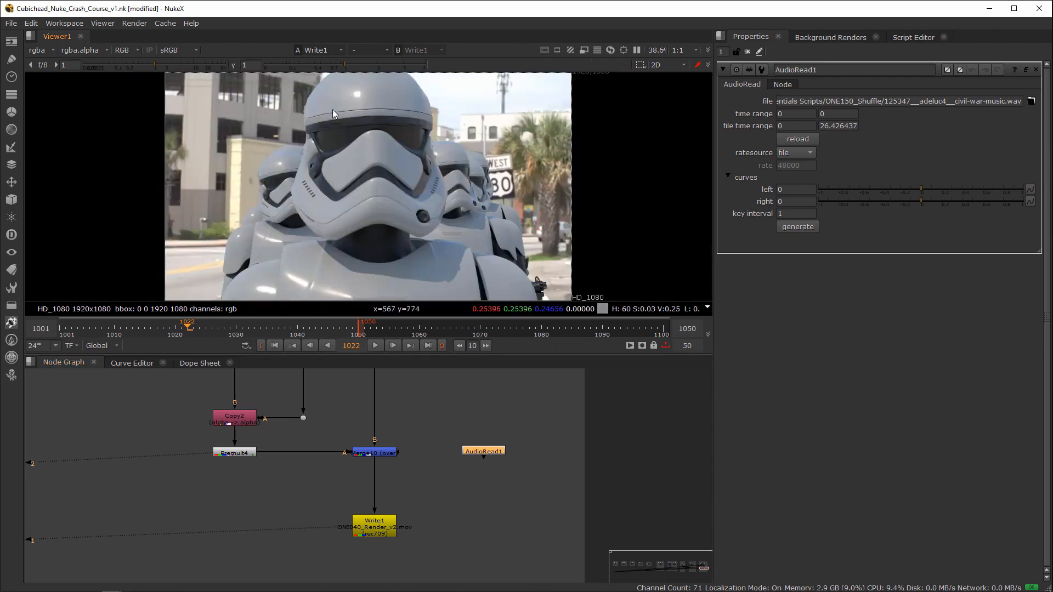
# Step: Start a flipbook with AudioRead1 as its audio source, and play the composite in the main viewer before stopping it
pyautogui.click(630, 345)
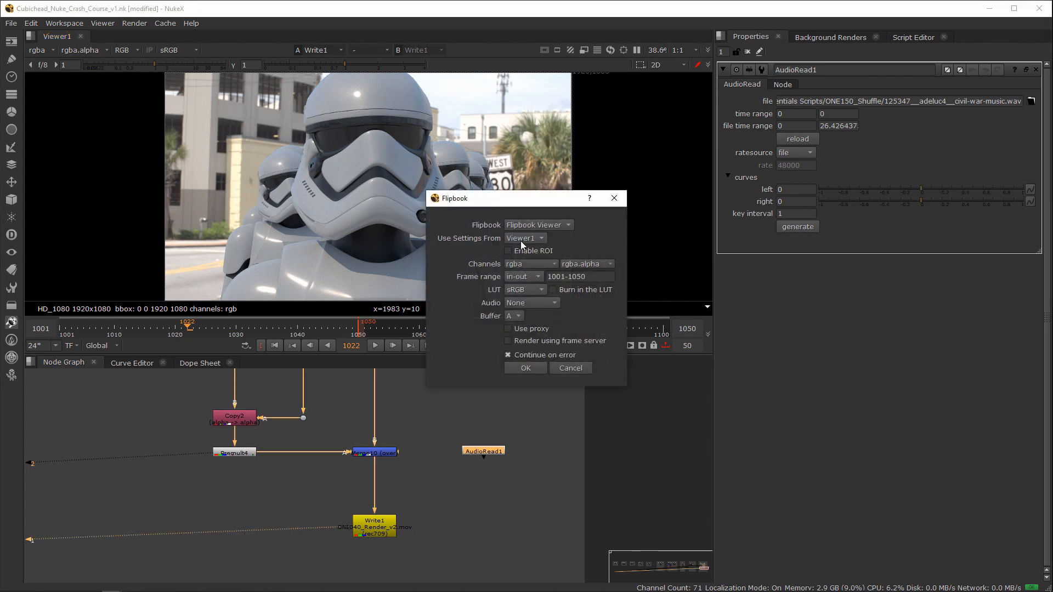
pyautogui.click(525, 303)
pyautogui.click(539, 305)
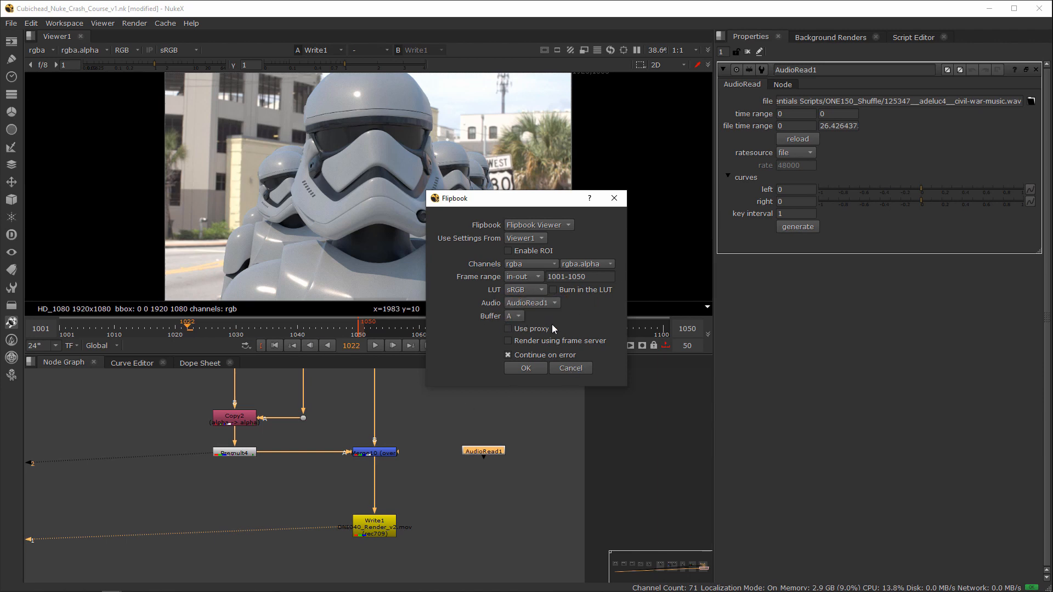
pyautogui.click(529, 369)
pyautogui.click(376, 345)
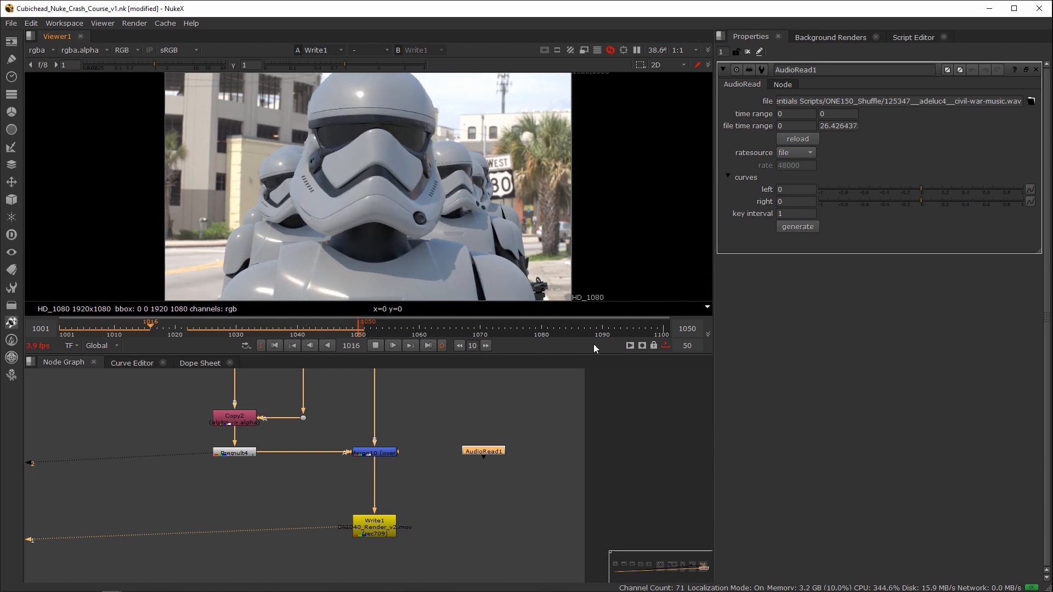
pyautogui.click(377, 345)
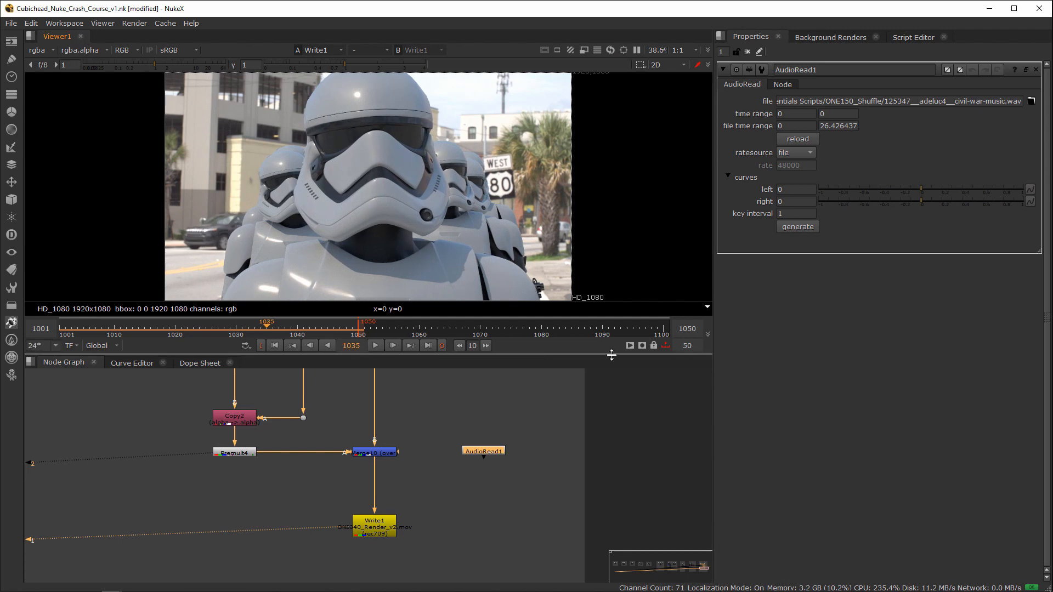
# Step: Run the flipbook for frames 1001-1050 with AudioRead1's audio, stop its playback, and close the flipbook window
pyautogui.click(629, 346)
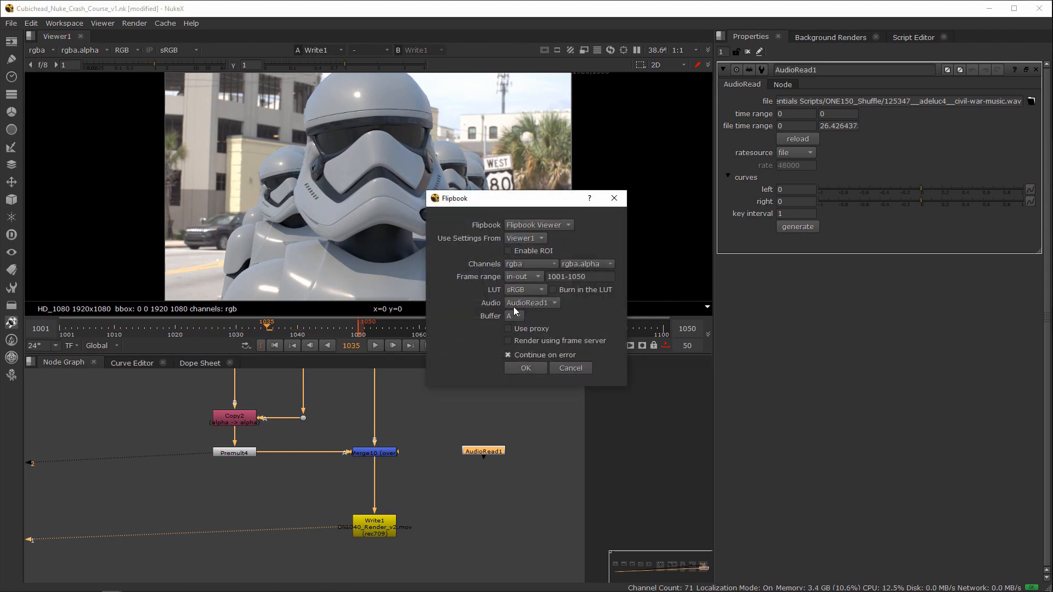
pyautogui.click(526, 368)
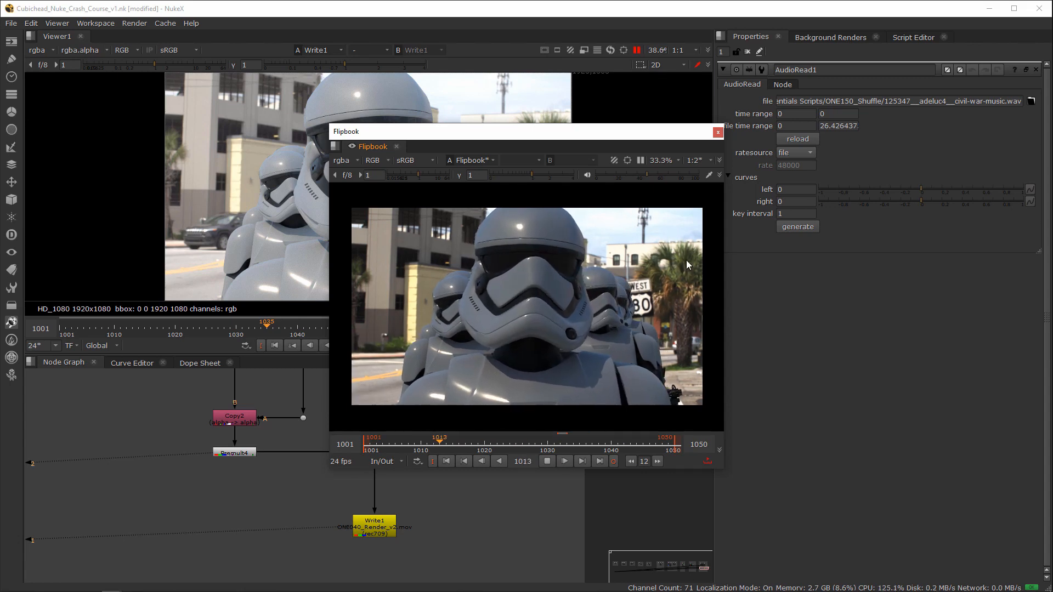
pyautogui.click(549, 461)
pyautogui.click(718, 132)
pyautogui.scroll(-8, 540, 417)
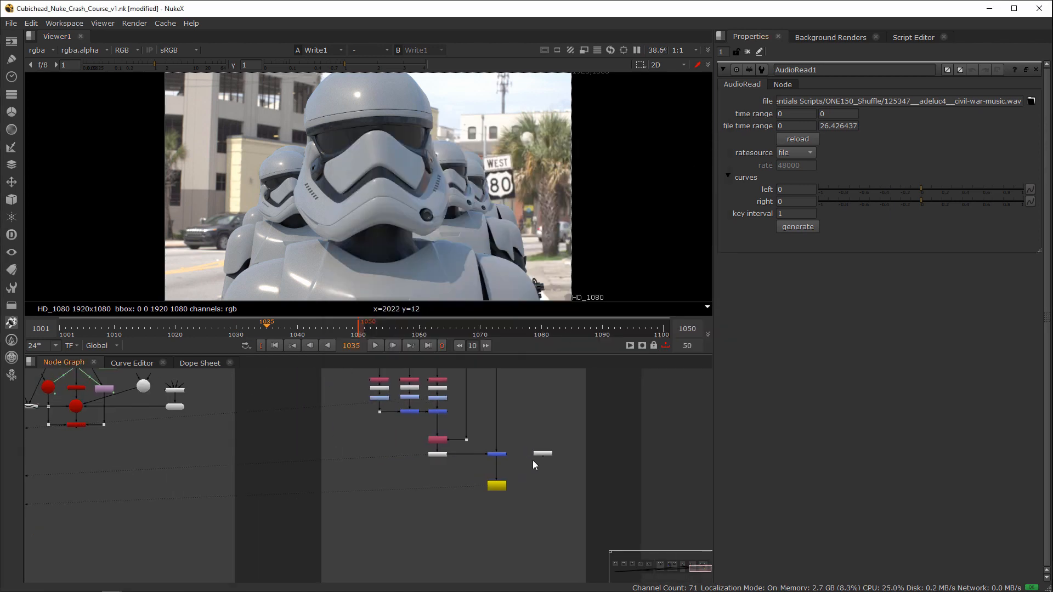
pyautogui.scroll(-6, 420, 472)
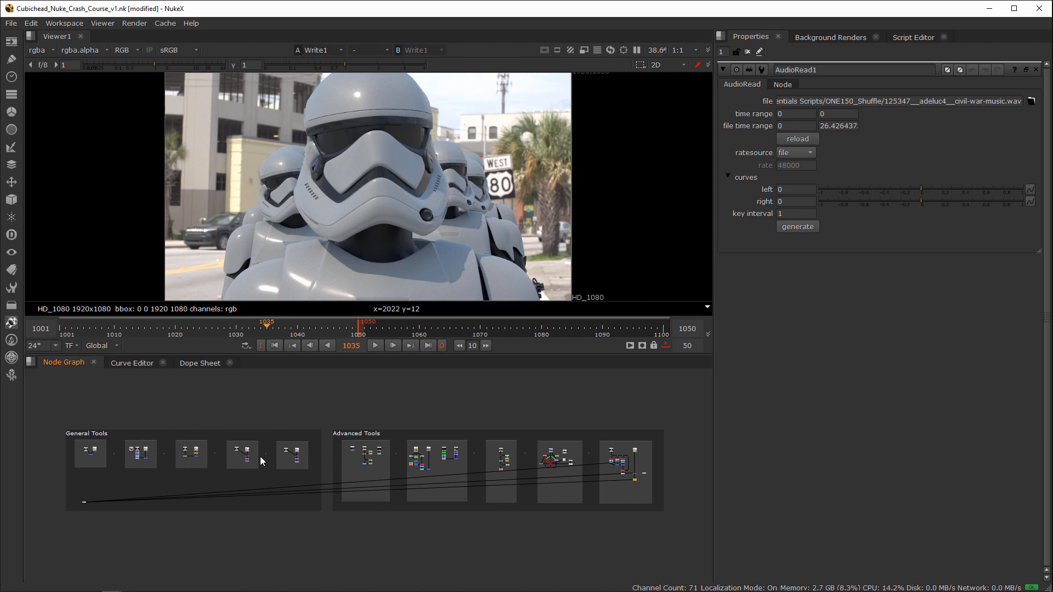
pyautogui.scroll(2, 519, 459)
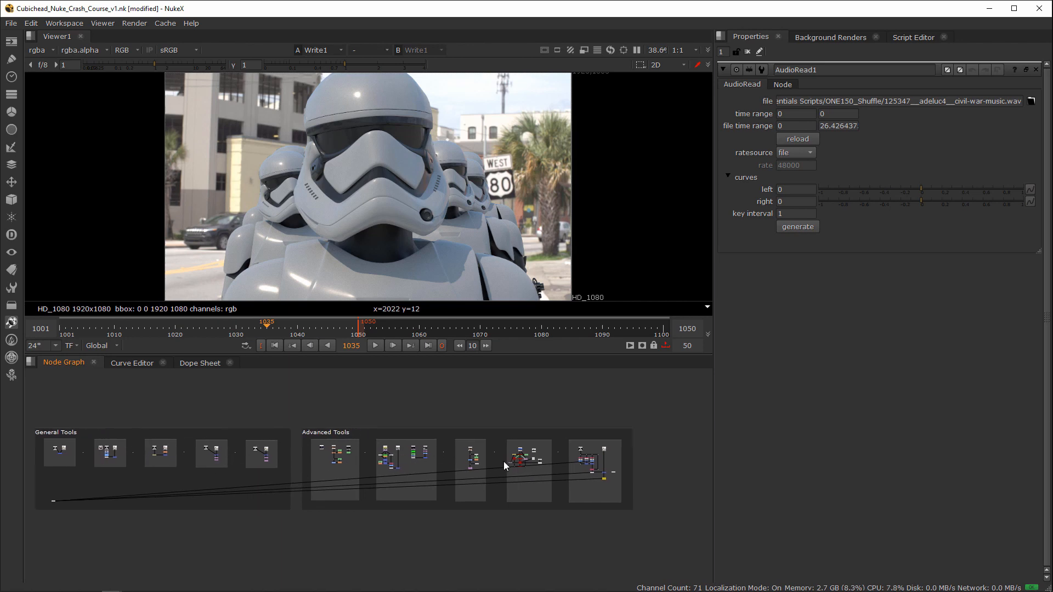